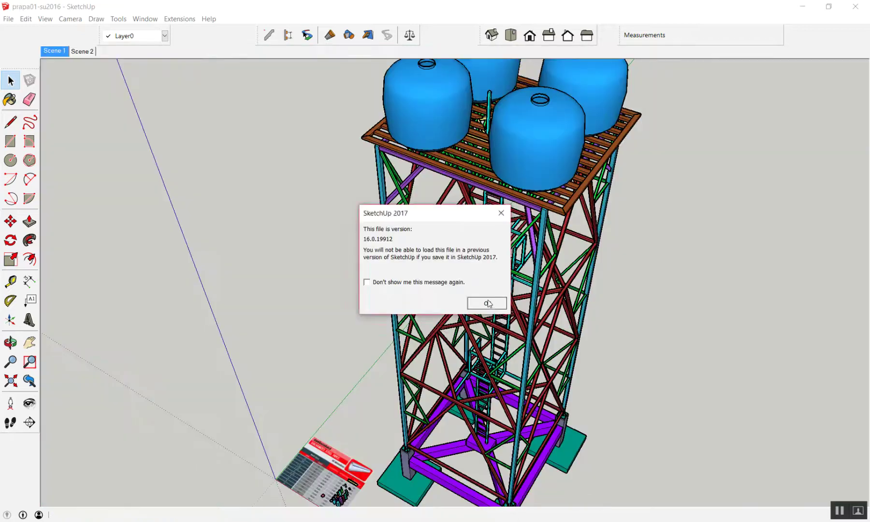
# Open prapa01-su2016 from Desktop > SketchUp > Work Shop and dismiss the file-version notice
pyautogui.click(486, 303)
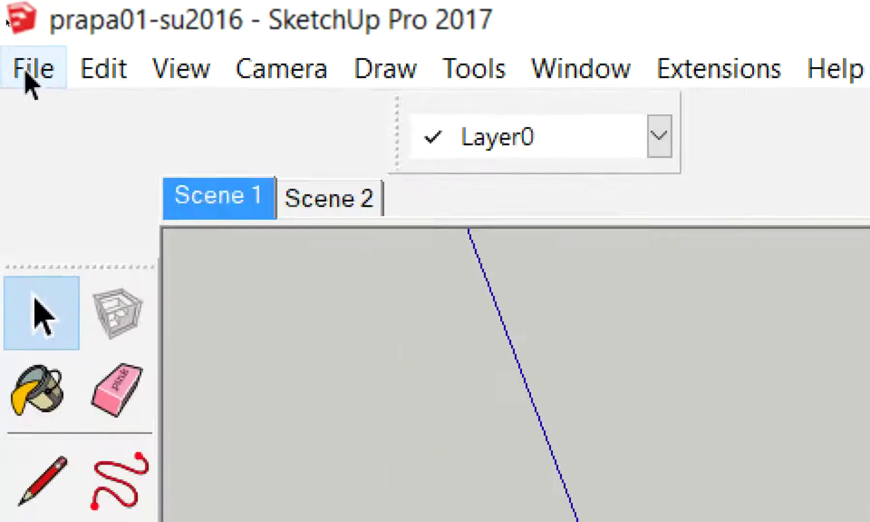
pyautogui.click(7, 19)
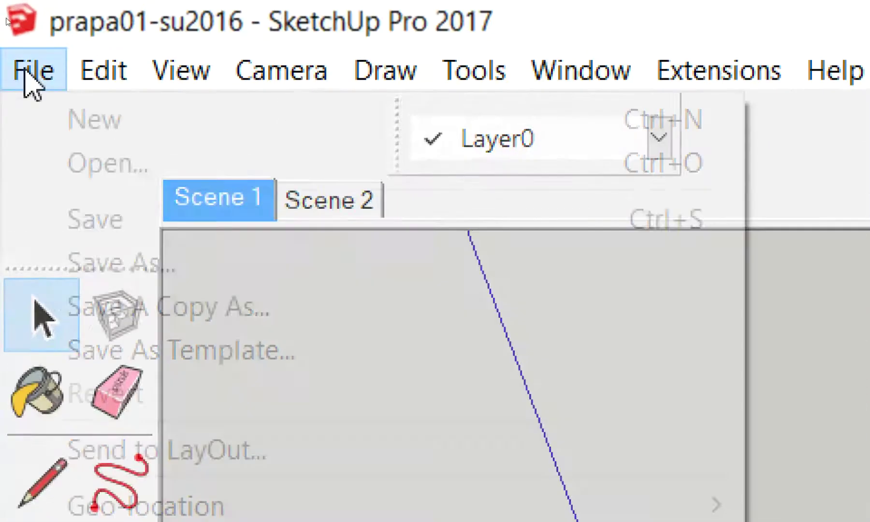
pyautogui.click(92, 164)
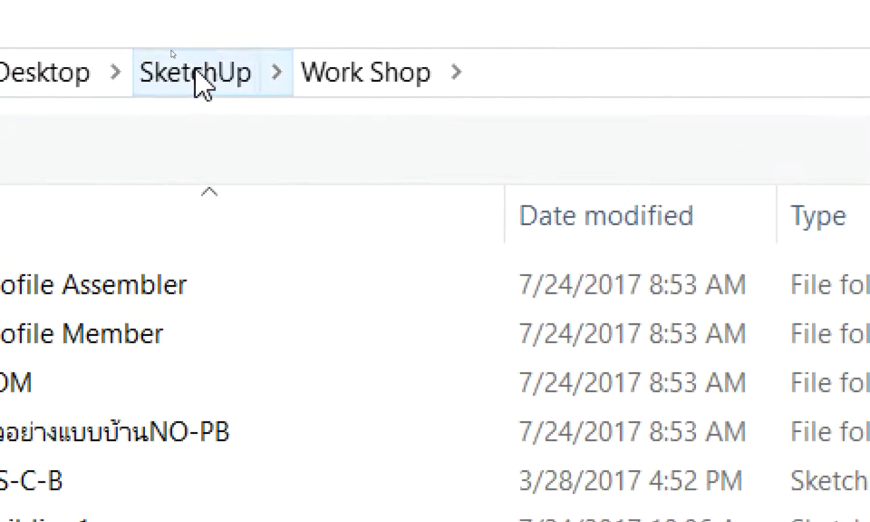
pyautogui.click(173, 29)
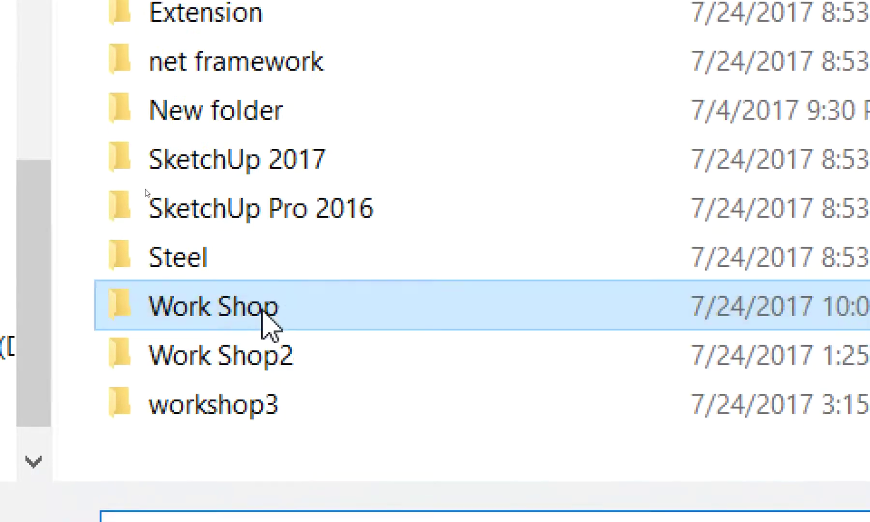
pyautogui.doubleClick(269, 420)
pyautogui.scroll(-1, 259, 152)
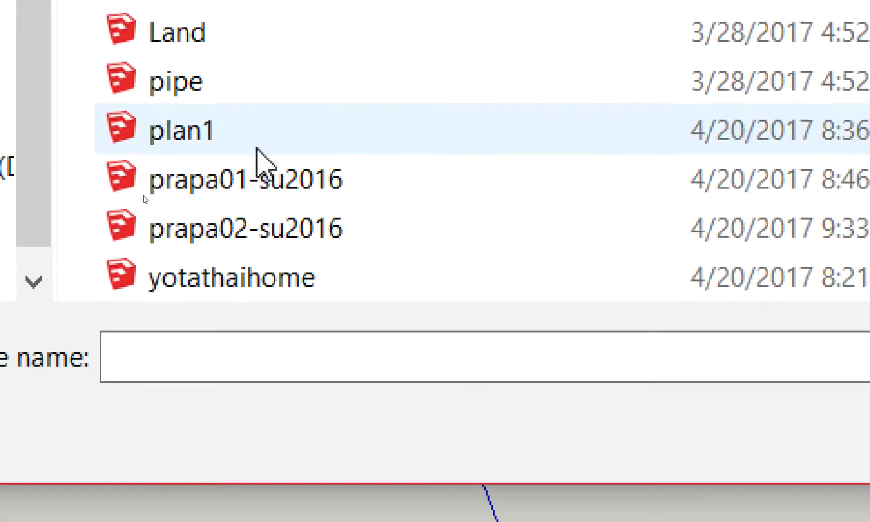
pyautogui.click(252, 180)
pyautogui.doubleClick(251, 181)
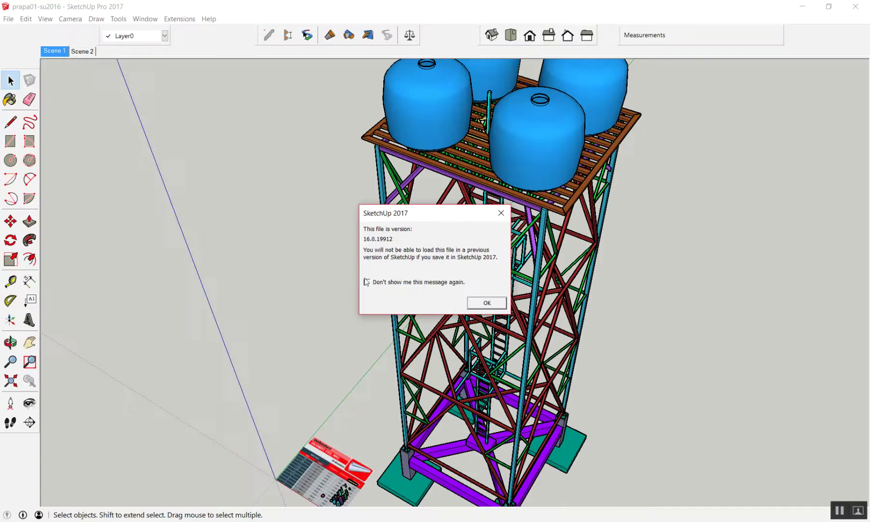
pyautogui.click(479, 310)
# Zoom and orbit down to inspect the underside of the tower's tank platform
pyautogui.scroll(-2, 431, 470)
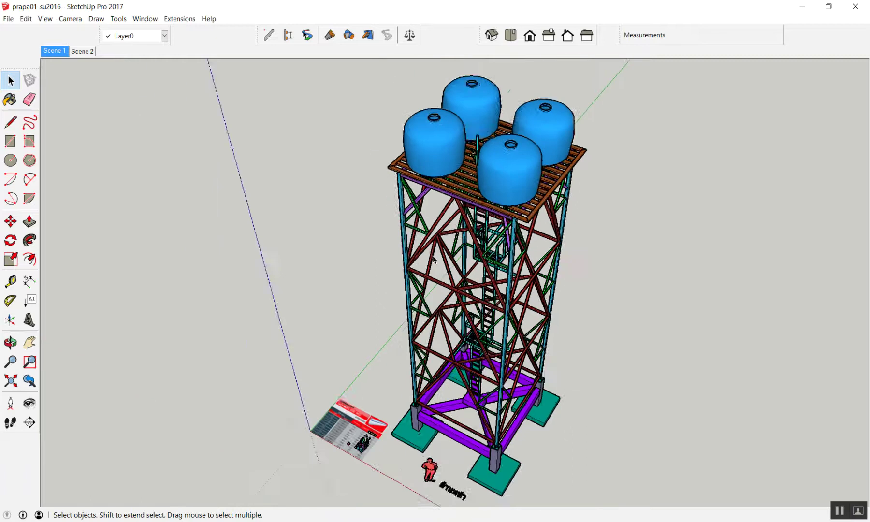
pyautogui.scroll(2, 497, 175)
pyautogui.scroll(2, 510, 158)
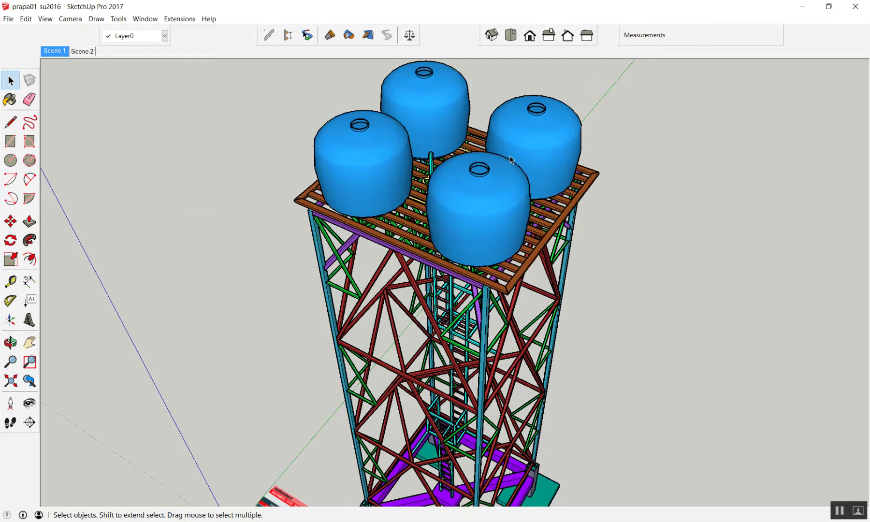
pyautogui.moveTo(609, 57); pyautogui.dragTo(455, 58, button='middle')
pyautogui.scroll(-2, 455, 61)
pyautogui.scroll(3, 455, 73)
pyautogui.scroll(-3, 457, 85)
pyautogui.scroll(3, 457, 96)
pyautogui.scroll(-2, 457, 96)
pyautogui.scroll(-1, 442, 178)
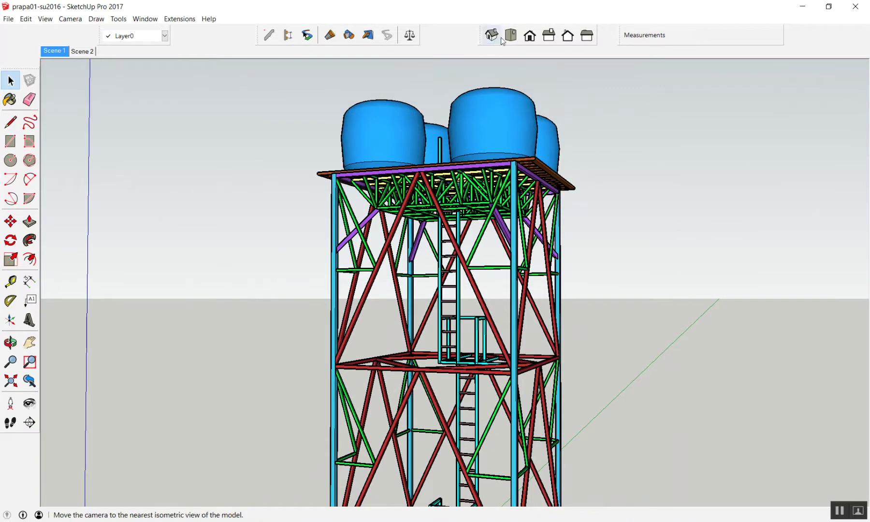
# Show the tower in Front view, then orbit up to an elevated 3-D angle
pyautogui.click(530, 36)
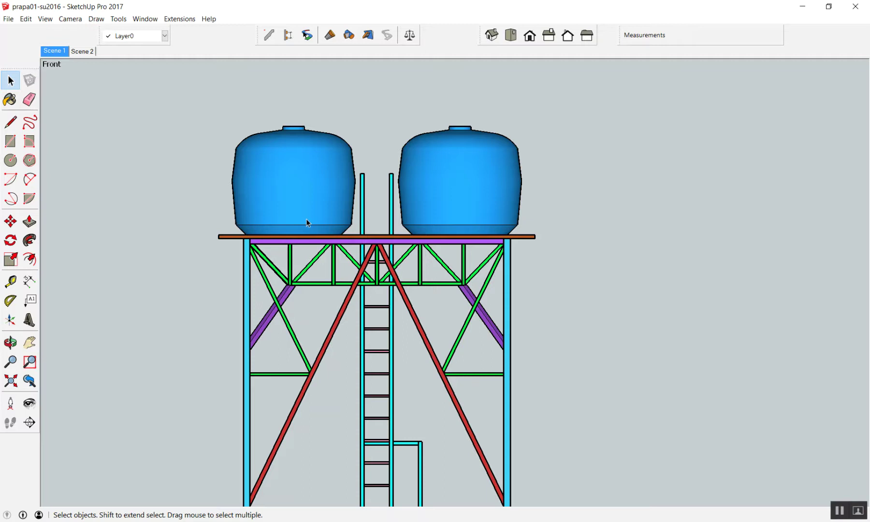
pyautogui.scroll(-3, 306, 218)
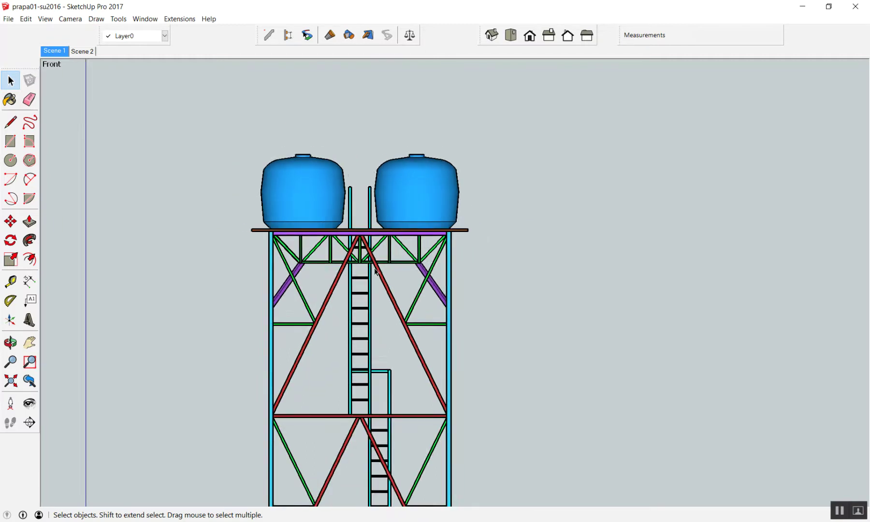
pyautogui.moveTo(306, 219)
pyautogui.mouseDown(button='middle')
pyautogui.moveTo(334, 86)
pyautogui.moveTo(365, 345)
pyautogui.mouseUp(button='middle')
pyautogui.scroll(3, 351, 219)
pyautogui.scroll(-2, 365, 345)
pyautogui.scroll(-1, 370, 344)
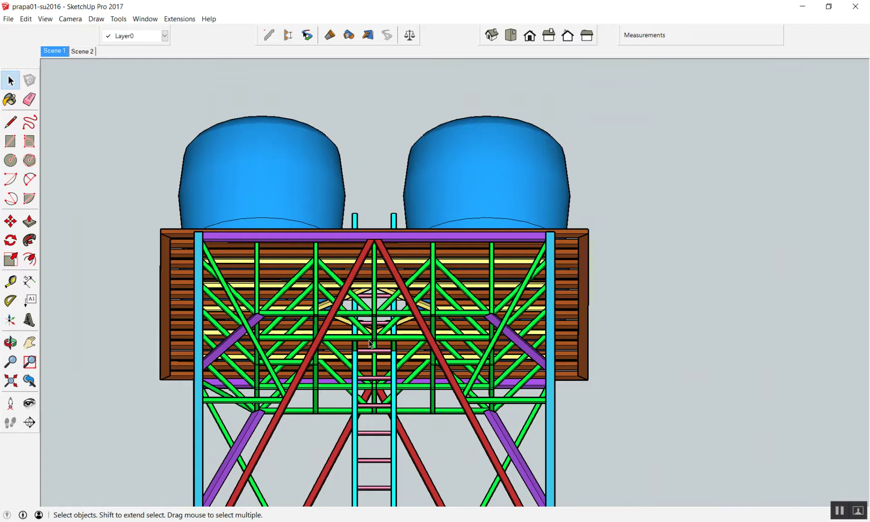
pyautogui.scroll(-3, 562, 94)
pyautogui.scroll(3, 563, 94)
pyautogui.moveTo(387, 290)
pyautogui.mouseDown(button='middle')
pyautogui.moveTo(440, 335)
pyautogui.moveTo(426, 333)
pyautogui.mouseUp(button='middle')
pyautogui.click(9, 19)
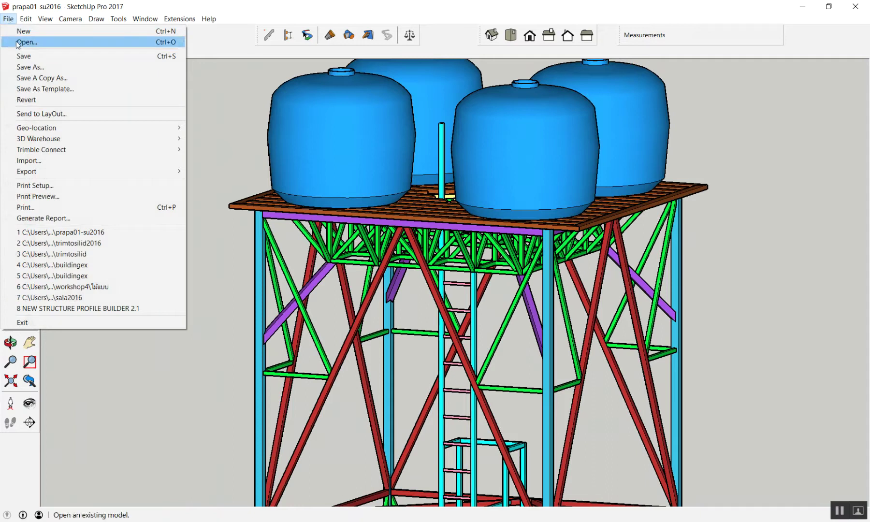
# Open prapa02-su2016 without saving prapa01 and dismiss the file-version notice
pyautogui.click(18, 43)
pyautogui.scroll(-2, 142, 215)
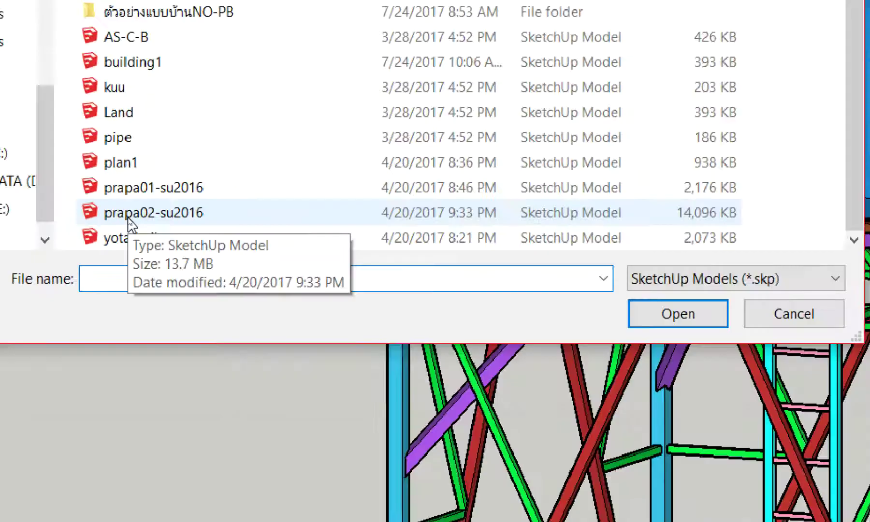
pyautogui.click(129, 218)
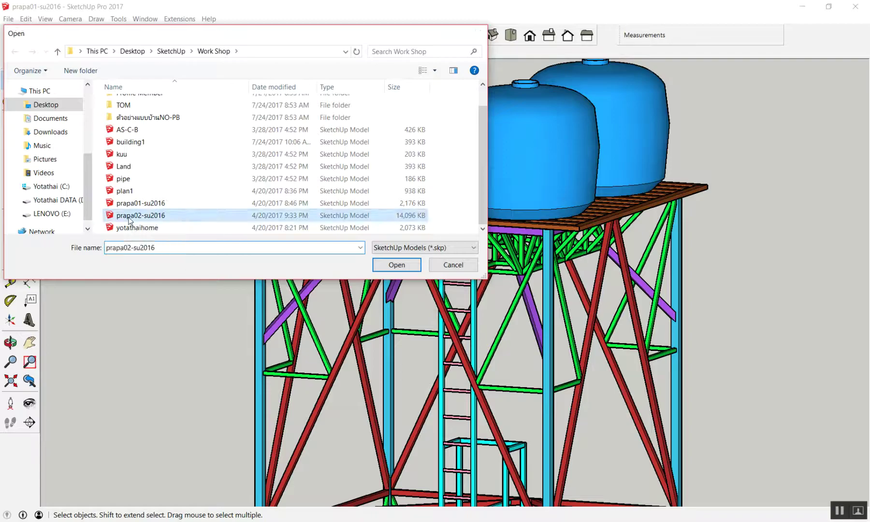
pyautogui.doubleClick(128, 220)
pyautogui.click(438, 294)
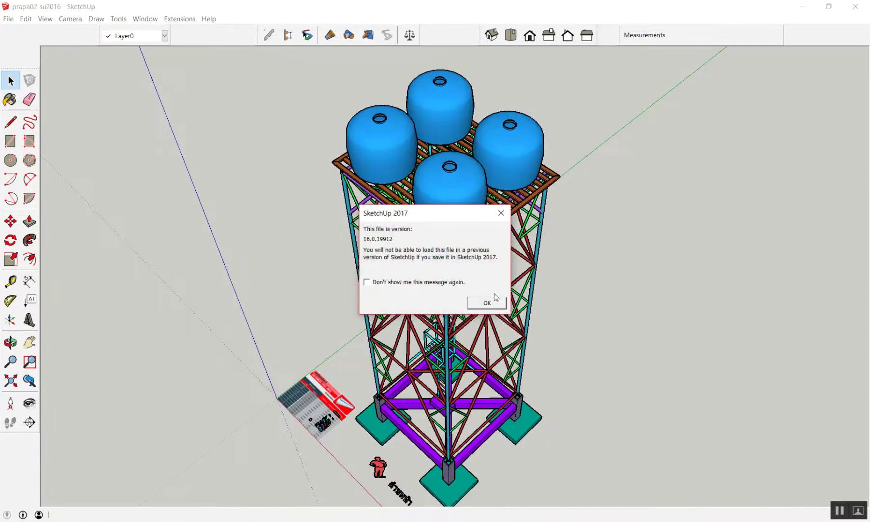
pyautogui.click(489, 304)
# Zoom and orbit around the tower to view the whole platform
pyautogui.scroll(3, 489, 126)
pyautogui.scroll(3, 489, 126)
pyautogui.scroll(3, 488, 126)
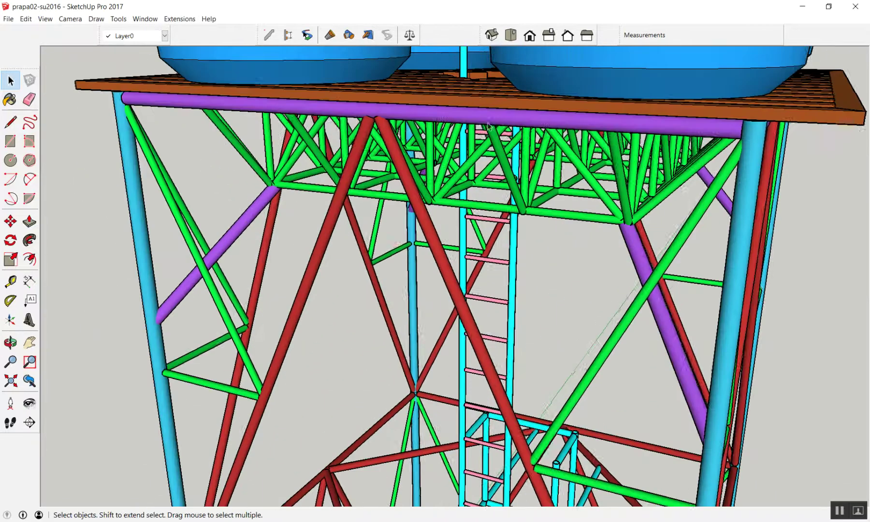
pyautogui.moveTo(489, 125); pyautogui.dragTo(229, 174, button='middle')
pyautogui.scroll(-2, 175, 171)
pyautogui.moveTo(175, 170)
pyautogui.mouseDown(button='middle')
pyautogui.moveTo(480, 192)
pyautogui.moveTo(502, 179)
pyautogui.mouseUp(button='middle')
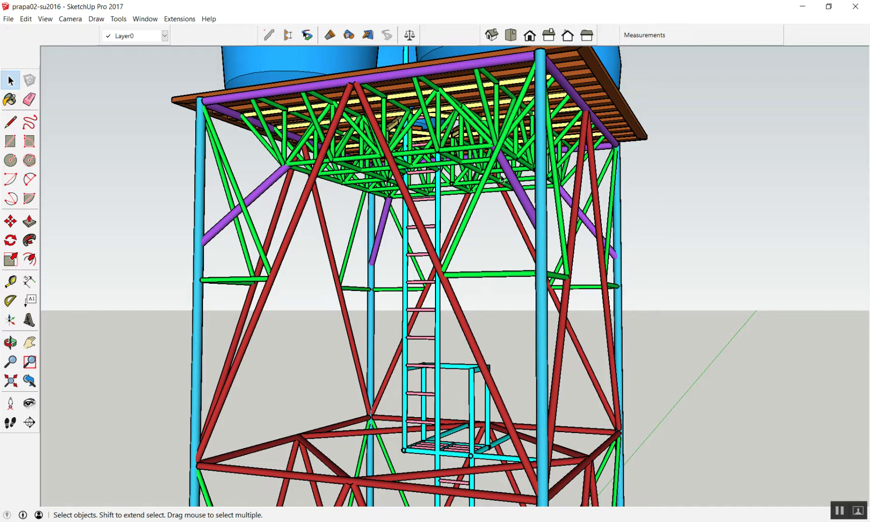
# Orbit out to the whole tower and base, then zoom into the middle bracing and ladder
pyautogui.scroll(-5, 501, 180)
pyautogui.moveTo(672, 208); pyautogui.dragTo(460, 282, button='middle')
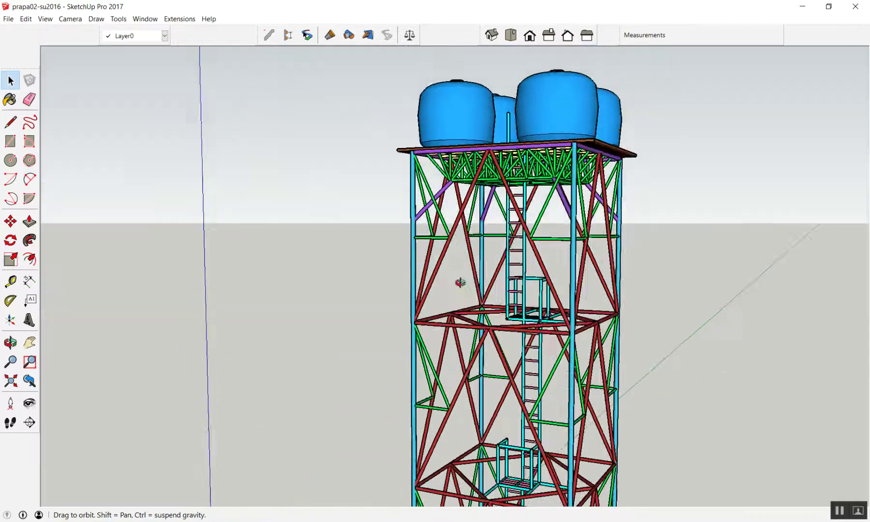
pyautogui.scroll(-3, 441, 238)
pyautogui.scroll(3, 441, 238)
pyautogui.moveTo(441, 239)
pyautogui.mouseDown(button='middle')
pyautogui.moveTo(483, 213)
pyautogui.moveTo(444, 222)
pyautogui.mouseUp(button='middle')
pyautogui.scroll(3, 503, 203)
pyautogui.scroll(3, 503, 203)
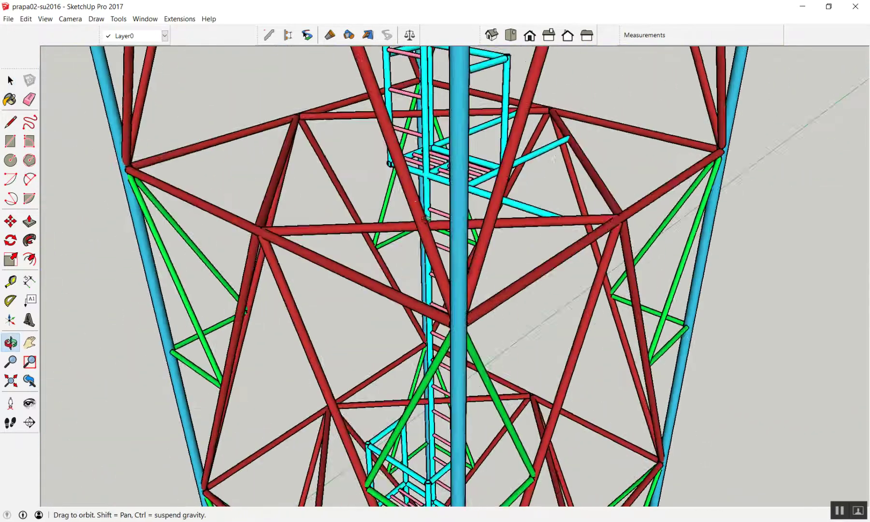
pyautogui.scroll(2, 445, 221)
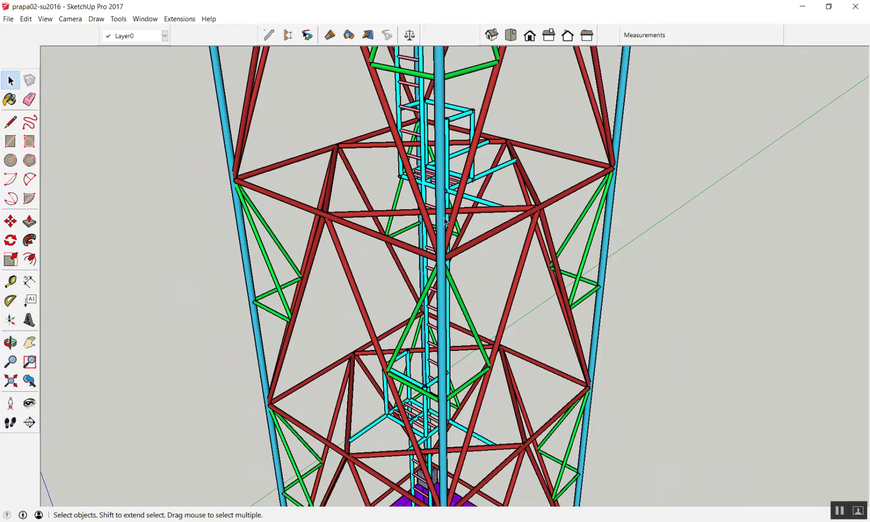
# Reopen prapa01-su2016 and dismiss the file-version notice
pyautogui.click(8, 19)
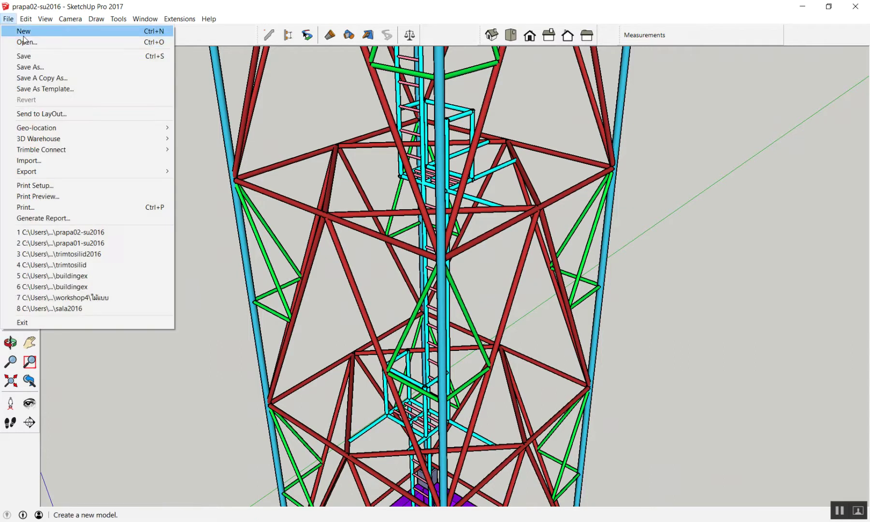
pyautogui.click(24, 42)
pyautogui.scroll(-1, 133, 215)
pyautogui.doubleClick(133, 203)
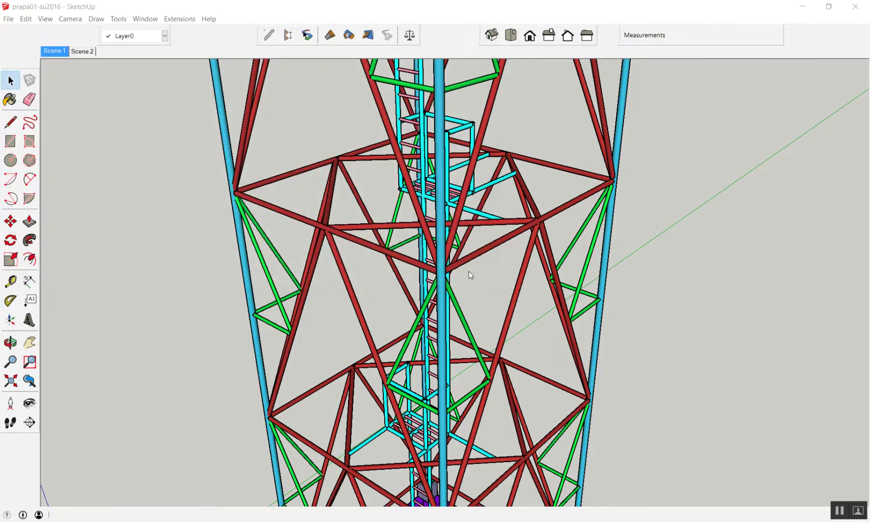
pyautogui.click(485, 302)
# Switch to Top view and zoom in on the galvanized steel pipe chart
pyautogui.moveTo(401, 290); pyautogui.dragTo(400, 349, button='middle')
pyautogui.scroll(3, 416, 180)
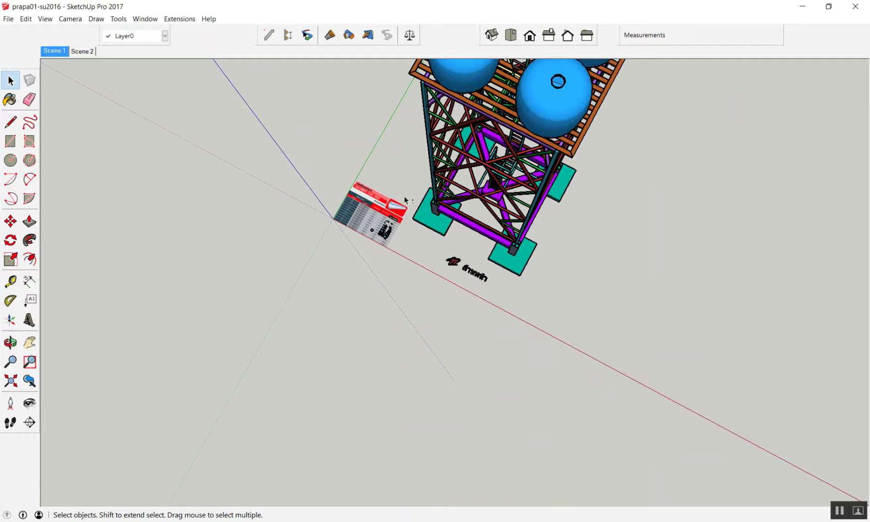
pyautogui.press('F2')
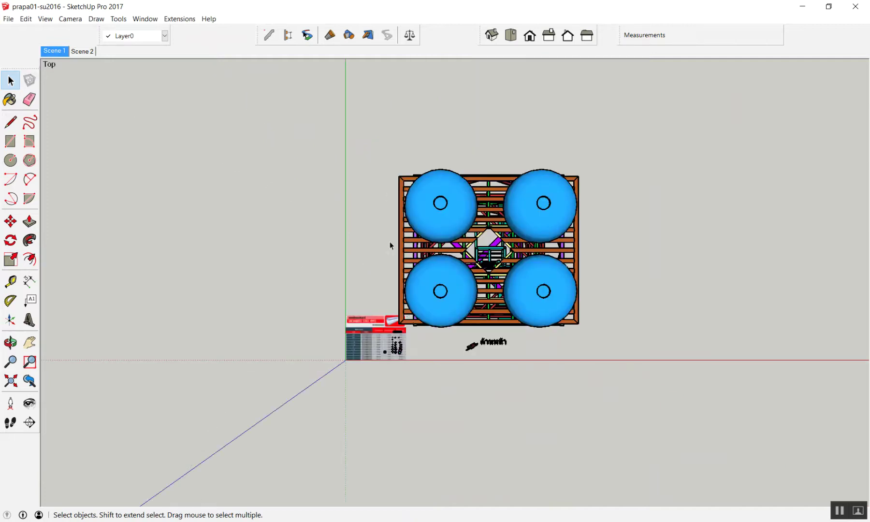
pyautogui.scroll(2, 390, 271)
pyautogui.scroll(3, 387, 339)
pyautogui.scroll(3, 386, 352)
pyautogui.scroll(3, 491, 431)
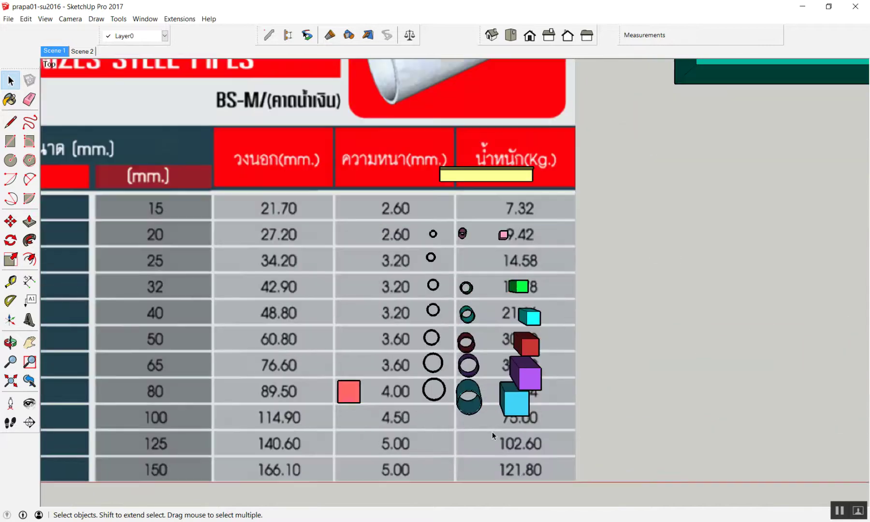
pyautogui.scroll(3, 484, 423)
pyautogui.scroll(-3, 435, 382)
pyautogui.scroll(-2, 245, 319)
pyautogui.scroll(-1, 185, 246)
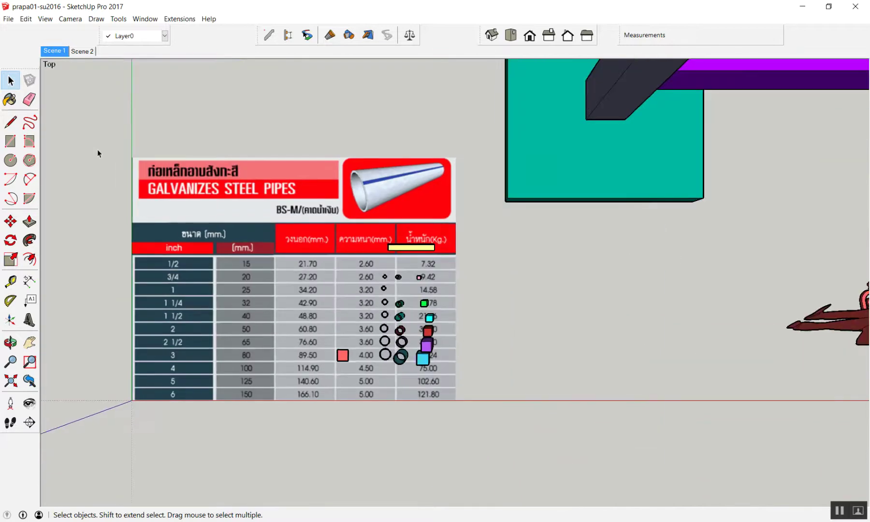
pyautogui.scroll(2, 164, 198)
pyautogui.scroll(-1, 181, 310)
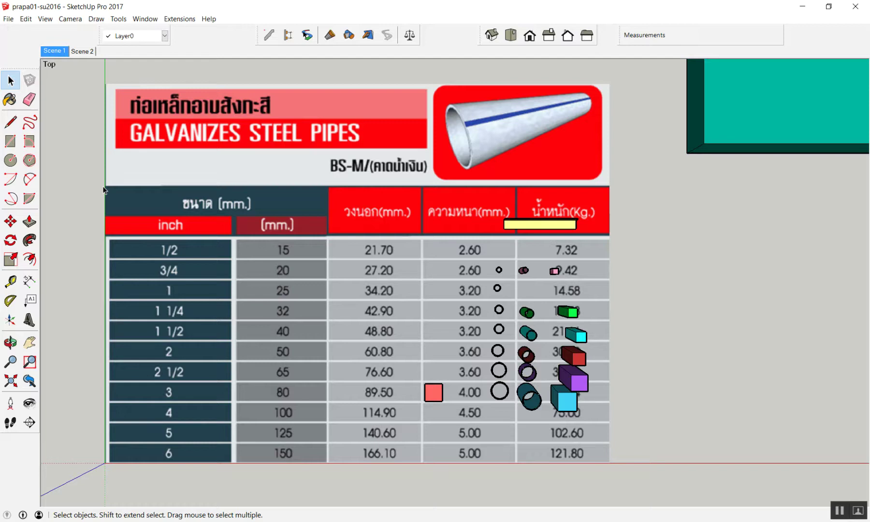
pyautogui.scroll(-3, 418, 220)
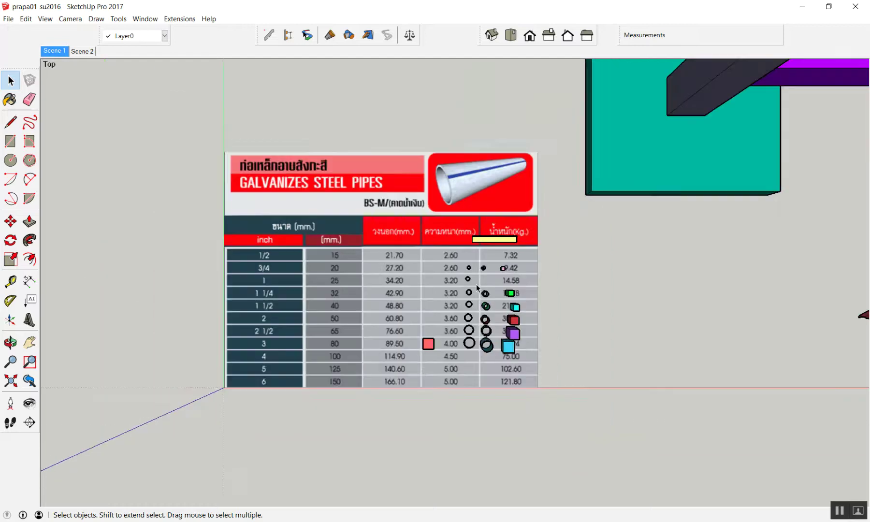
pyautogui.scroll(3, 444, 333)
pyautogui.scroll(3, 443, 333)
pyautogui.press('o')
pyautogui.press('space')
# Orbit closely around the coloured pipe samples, then back out to a chart overview
pyautogui.moveTo(443, 333); pyautogui.dragTo(558, 380, button='middle')
pyautogui.scroll(3, 540, 412)
pyautogui.moveTo(533, 418); pyautogui.dragTo(426, 306, button='middle')
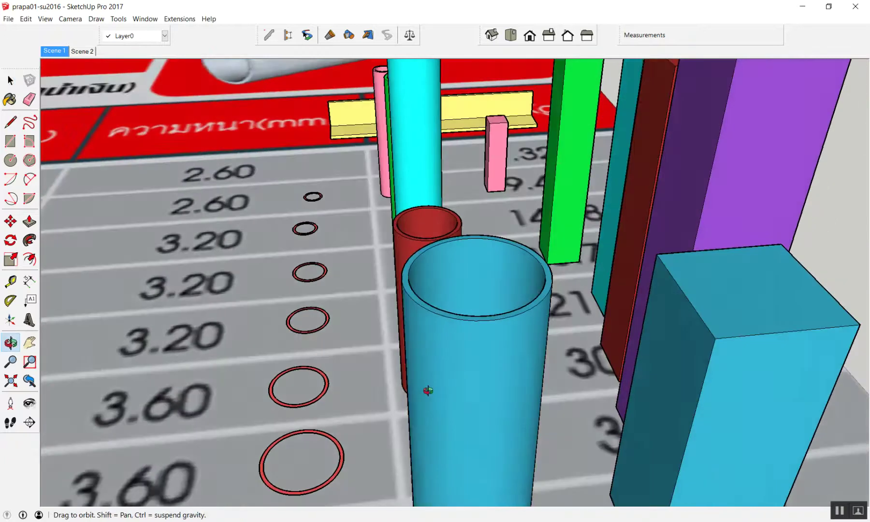
pyautogui.scroll(-5, 425, 306)
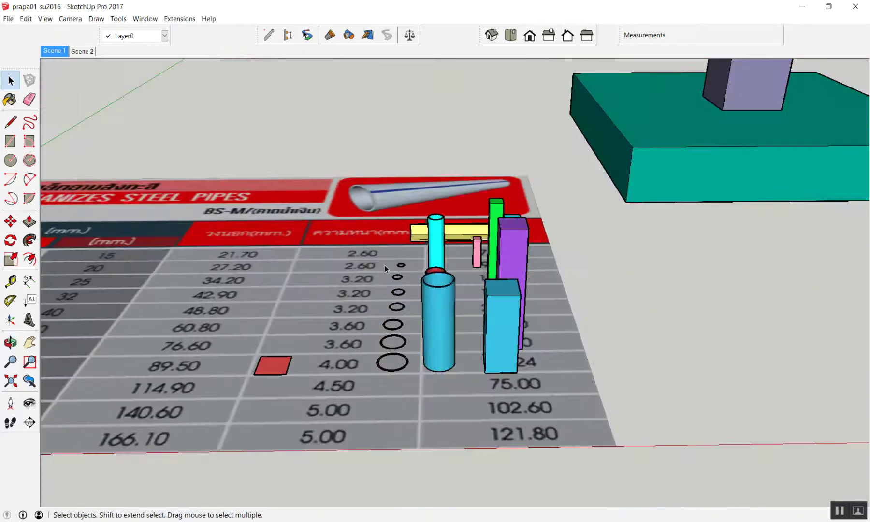
pyautogui.moveTo(426, 306); pyautogui.dragTo(337, 178, button='middle')
pyautogui.scroll(-3, 337, 178)
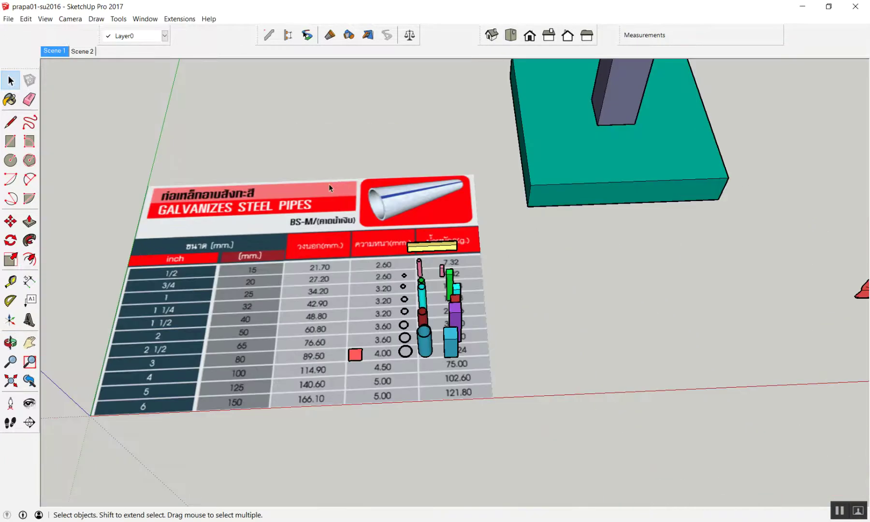
# Switch to Top view and zoom to frame the flat steel-pipe size table
pyautogui.press('t')
pyautogui.scroll(3, 295, 235)
pyautogui.scroll(-2, 167, 377)
pyautogui.scroll(5, 167, 378)
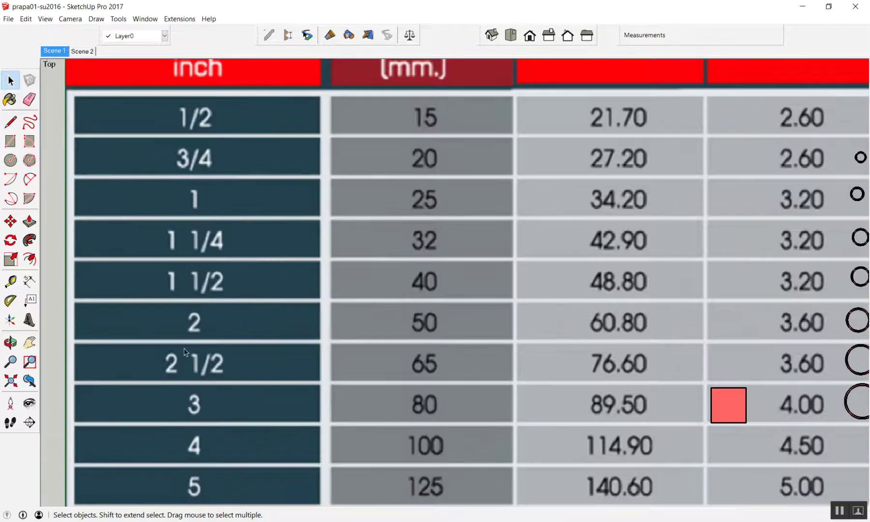
pyautogui.scroll(-3, 204, 283)
pyautogui.scroll(3, 329, 387)
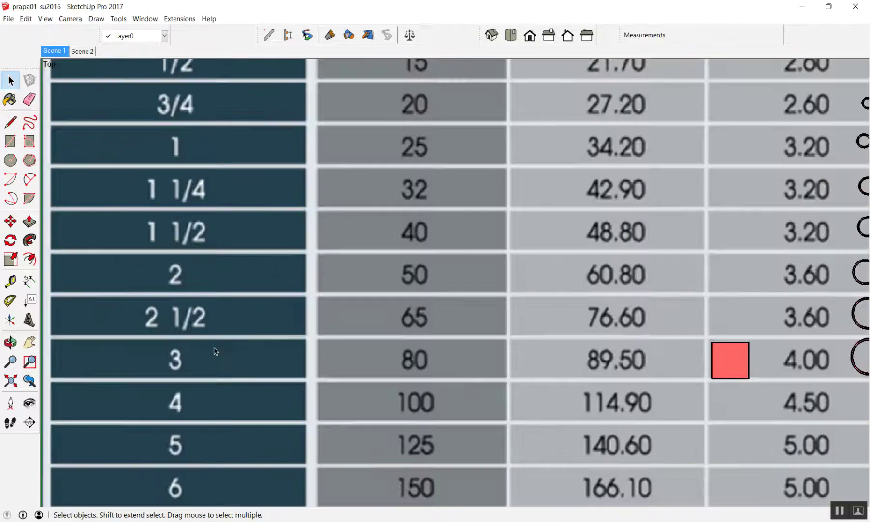
pyautogui.scroll(-3, 215, 352)
pyautogui.scroll(-1, 225, 353)
pyautogui.scroll(1, 195, 354)
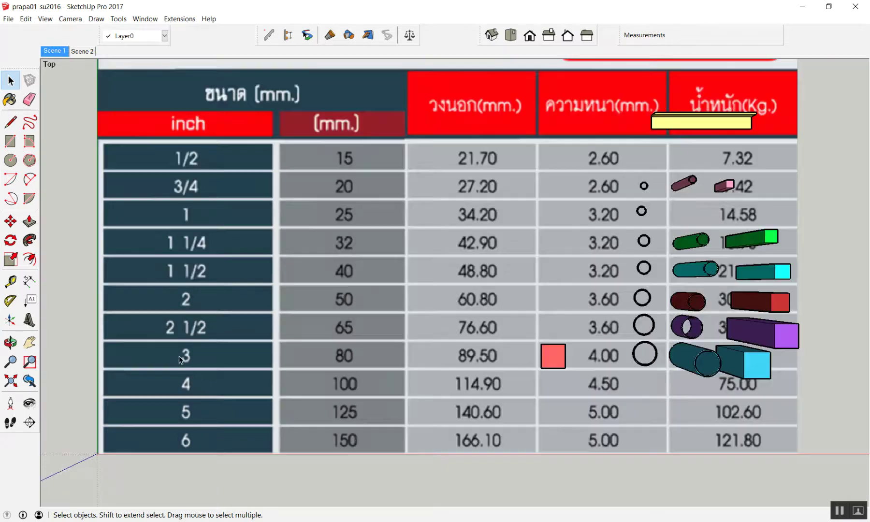
# Zoom and tilt the view to inspect the pipe table in perspective
pyautogui.scroll(3, 317, 385)
pyautogui.scroll(-4, 339, 368)
pyautogui.scroll(2, 639, 355)
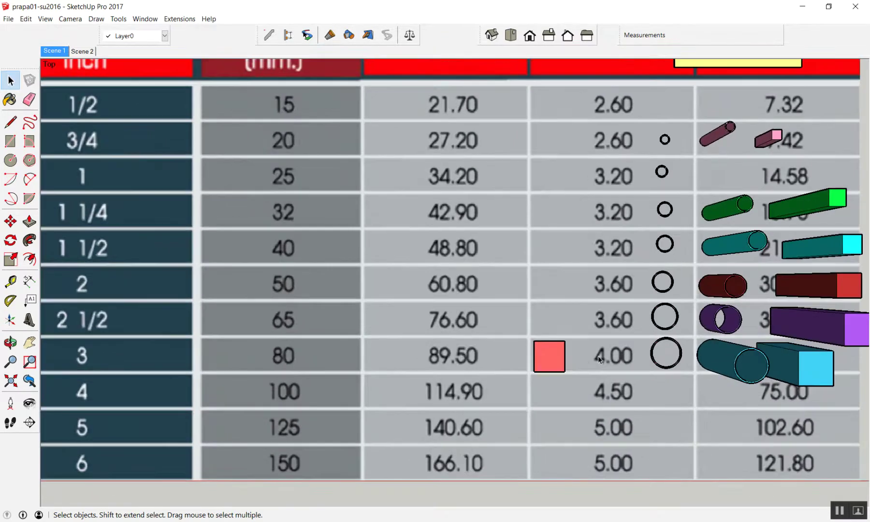
pyautogui.scroll(2, 449, 360)
pyautogui.scroll(1, 430, 358)
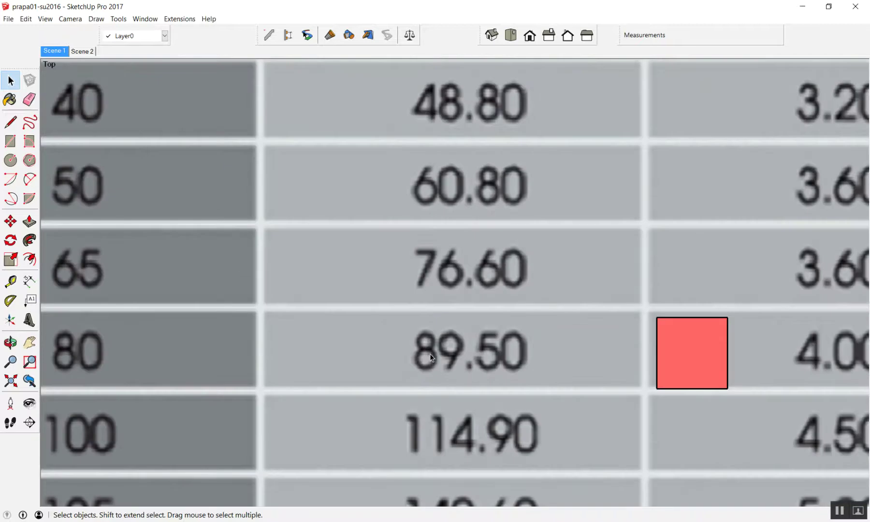
pyautogui.scroll(-2, 429, 355)
pyautogui.scroll(2, 561, 381)
pyautogui.scroll(2, 506, 326)
pyautogui.moveTo(506, 326)
pyautogui.mouseDown(button='middle')
pyautogui.moveTo(517, 25)
pyautogui.moveTo(516, 285)
pyautogui.mouseUp(button='middle')
pyautogui.moveTo(522, 331)
pyautogui.mouseDown(button='middle')
pyautogui.moveTo(459, 345)
pyautogui.moveTo(569, 360)
pyautogui.mouseUp(button='middle')
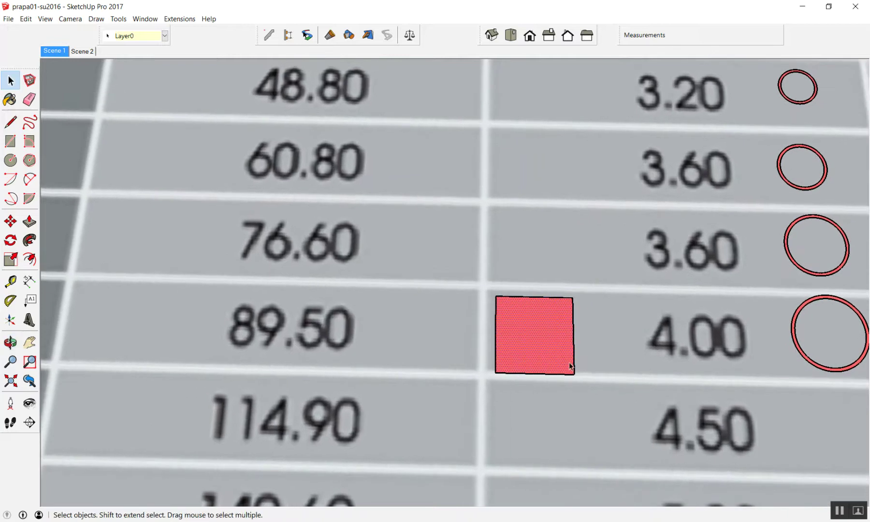
pyautogui.scroll(-2, 569, 362)
pyautogui.scroll(-3, 514, 329)
pyautogui.scroll(1, 582, 326)
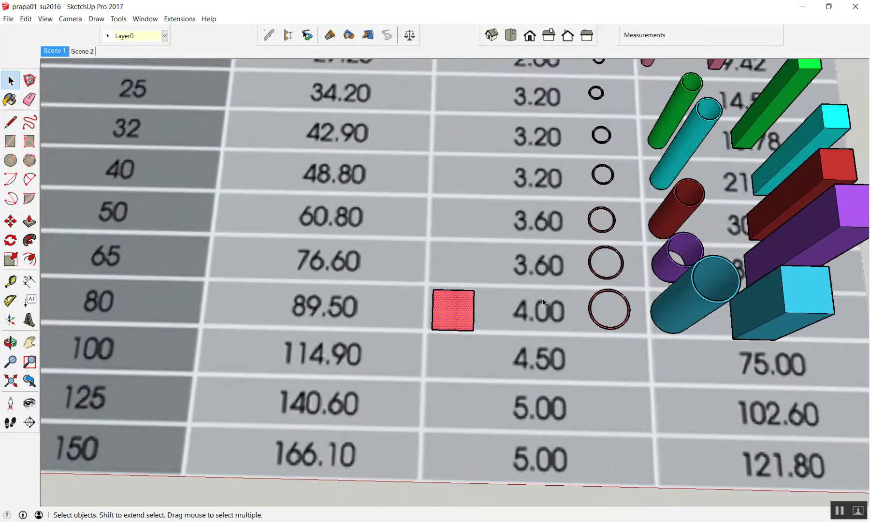
pyautogui.scroll(-3, 575, 339)
pyautogui.scroll(1, 561, 357)
pyautogui.scroll(3, 555, 363)
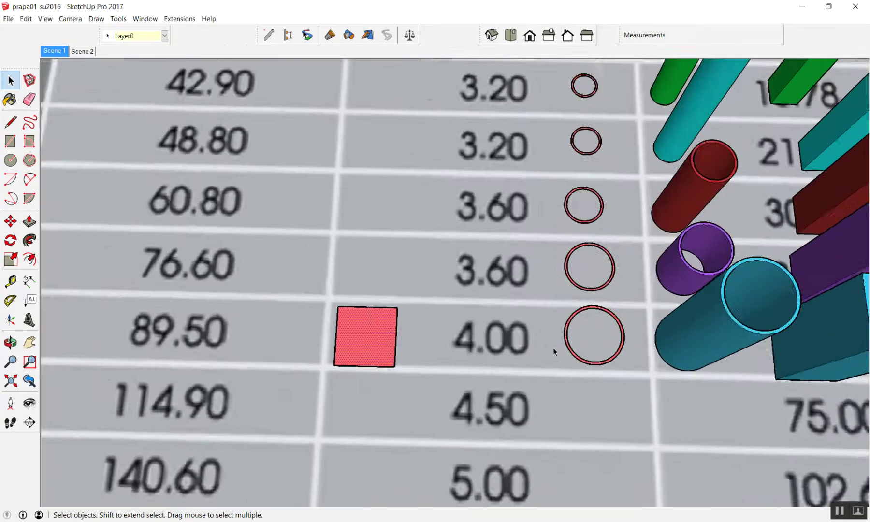
pyautogui.scroll(-1, 553, 348)
pyautogui.scroll(4, 547, 328)
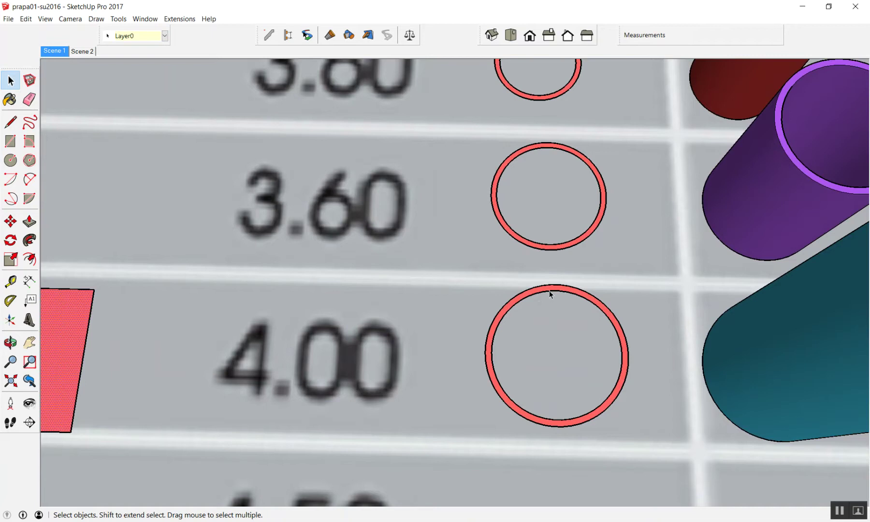
pyautogui.scroll(-1, 555, 315)
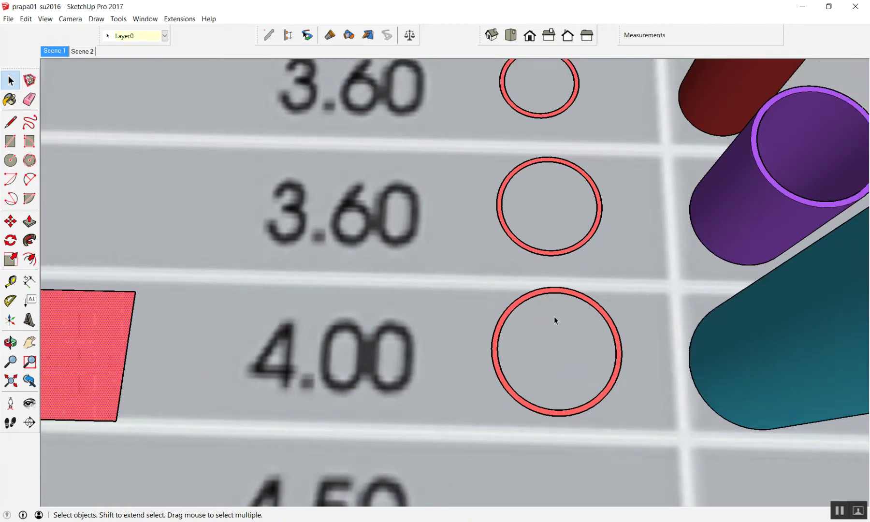
pyautogui.scroll(-2, 583, 235)
pyautogui.scroll(-3, 491, 194)
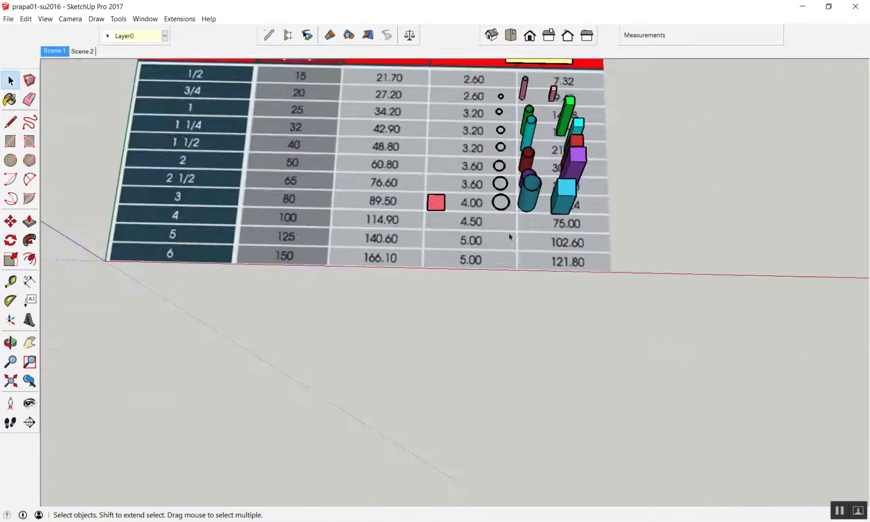
pyautogui.scroll(2, 509, 236)
pyautogui.scroll(-1, 481, 207)
pyautogui.scroll(-2, 476, 205)
pyautogui.scroll(-1, 420, 152)
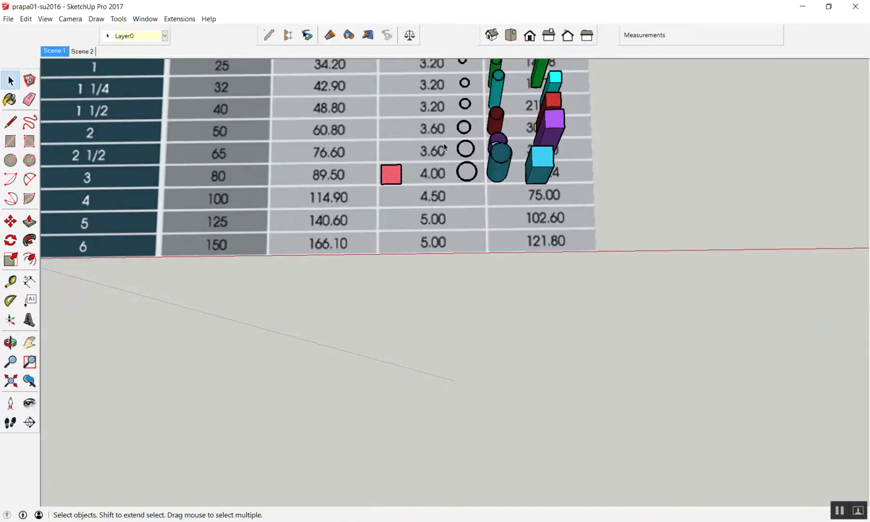
# Return to flat Top view and zoom in close on the 89.50 row
pyautogui.press('F2')
pyautogui.scroll(1, 396, 326)
pyautogui.scroll(1, 489, 273)
pyautogui.scroll(1, 372, 282)
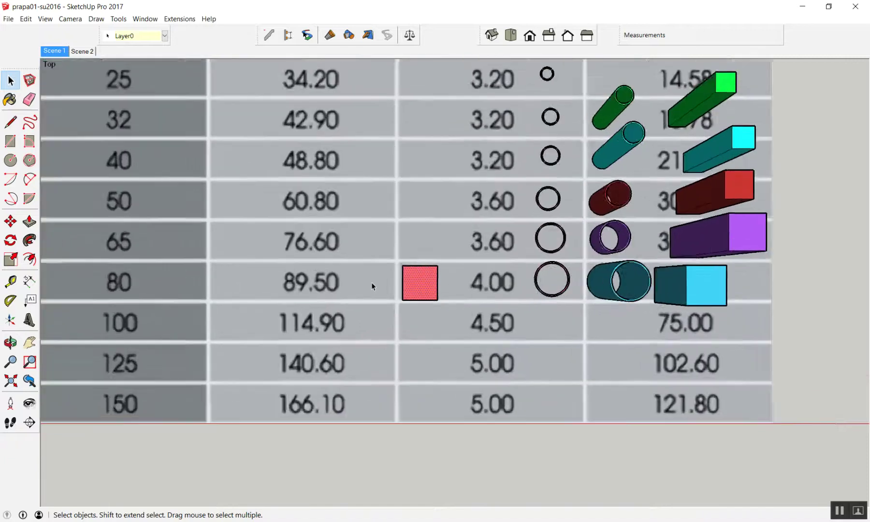
pyautogui.scroll(2, 371, 282)
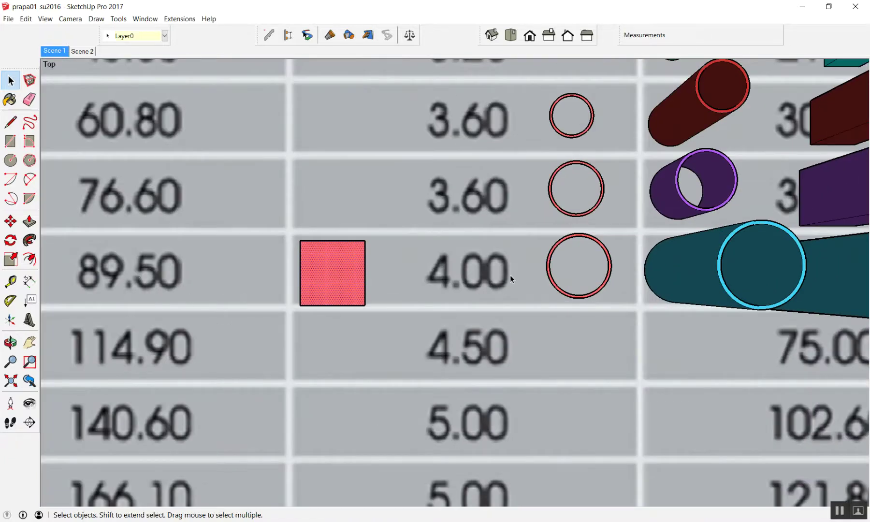
pyautogui.scroll(1, 92, 271)
pyautogui.scroll(-4, 92, 270)
pyautogui.scroll(3, 277, 263)
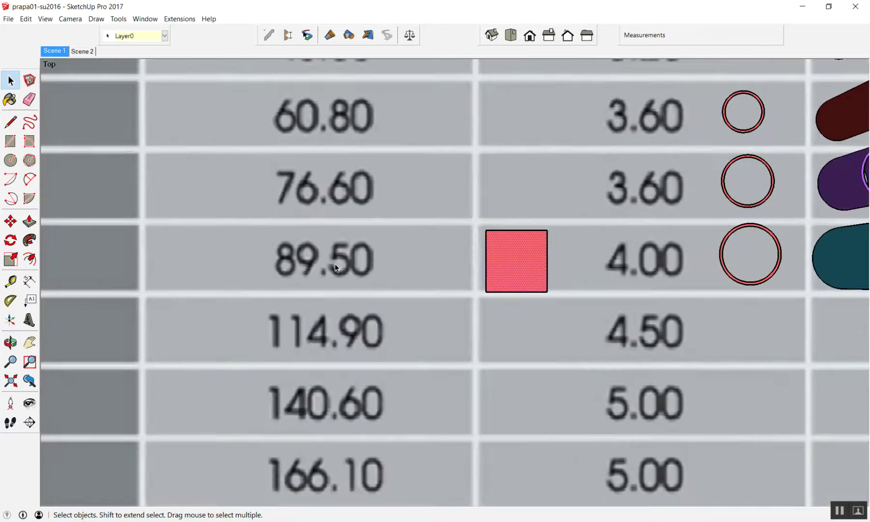
pyautogui.scroll(2, 277, 264)
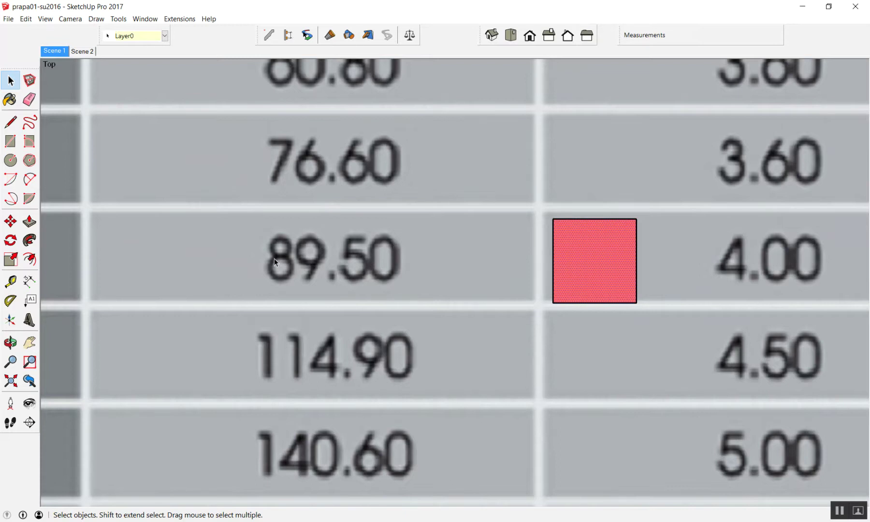
pyautogui.scroll(-1, 410, 255)
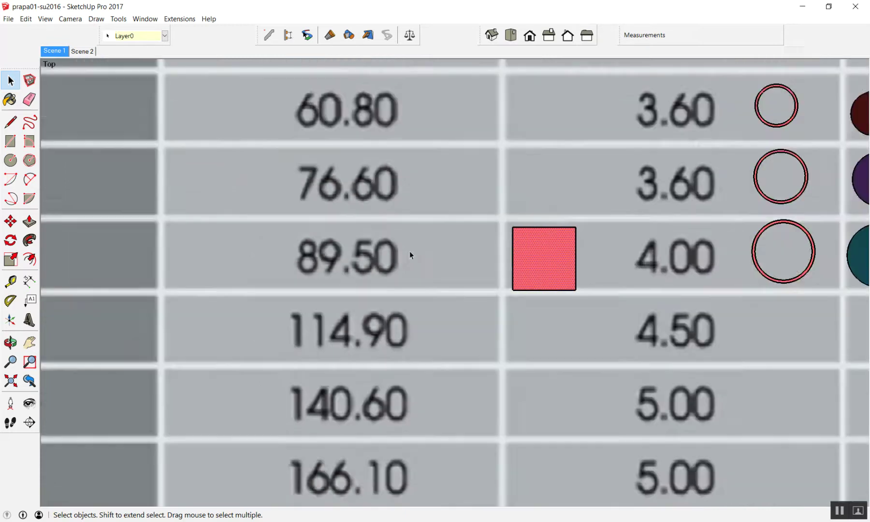
pyautogui.scroll(1, 202, 241)
pyautogui.scroll(1, 217, 245)
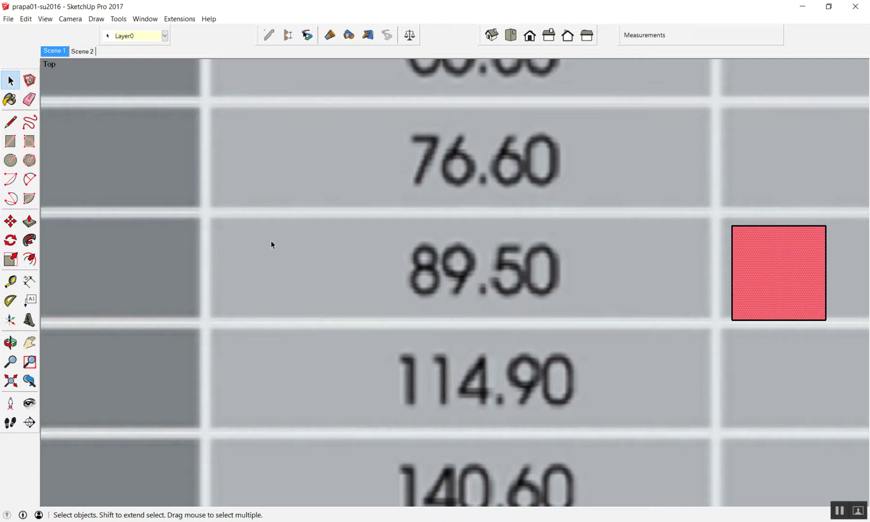
pyautogui.press('c')
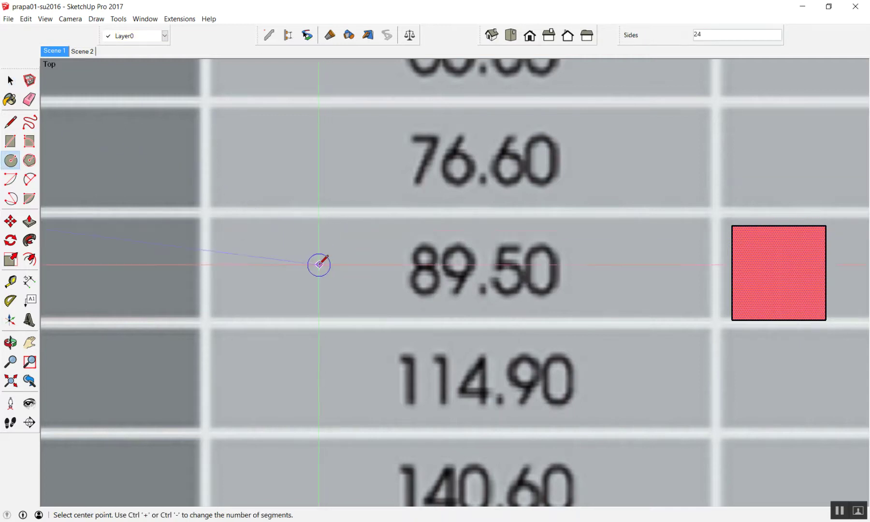
pyautogui.scroll(-2, 333, 256)
pyautogui.scroll(-3, 297, 241)
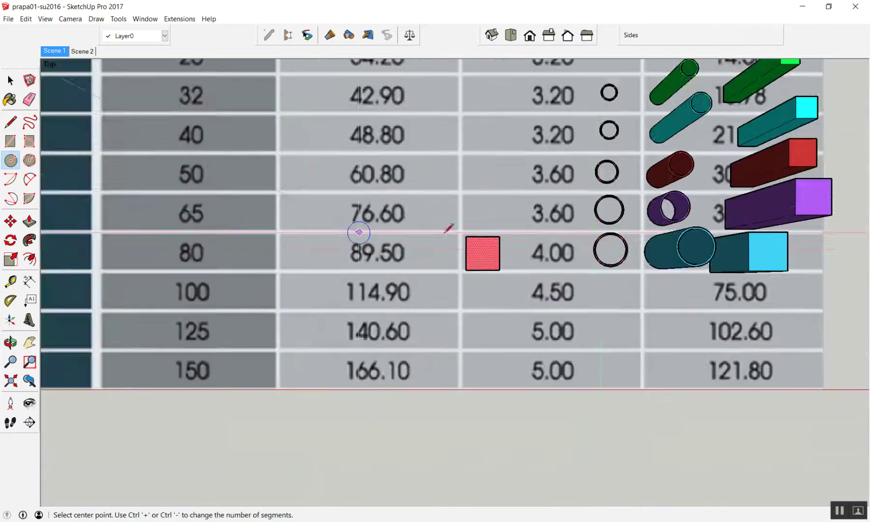
pyautogui.scroll(3, 618, 247)
pyautogui.scroll(-1, 660, 252)
pyautogui.scroll(-1, 350, 246)
pyautogui.scroll(2, 311, 250)
pyautogui.scroll(2, 330, 256)
pyautogui.scroll(2, 330, 258)
pyautogui.click(356, 255)
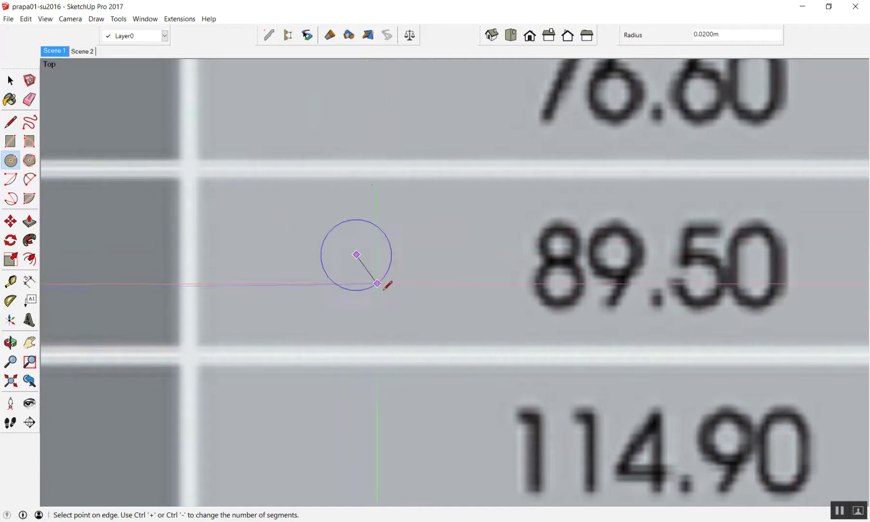
pyautogui.press('space')
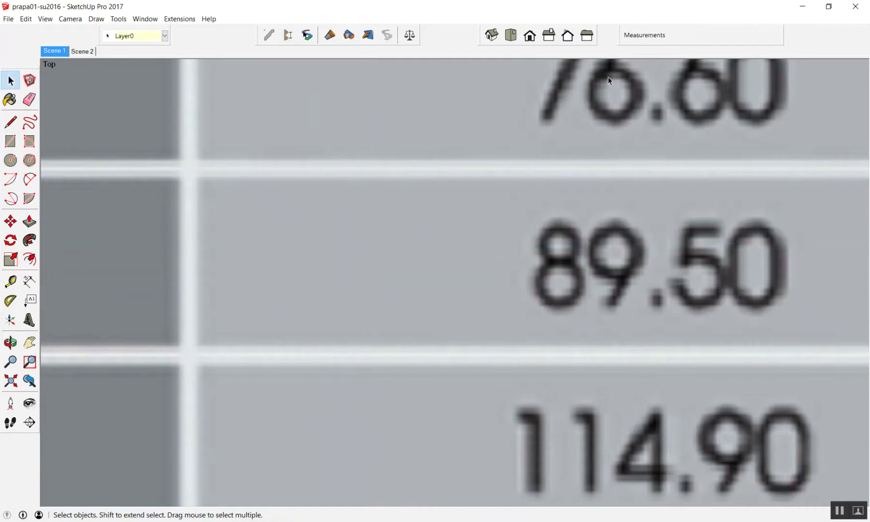
pyautogui.press('c')
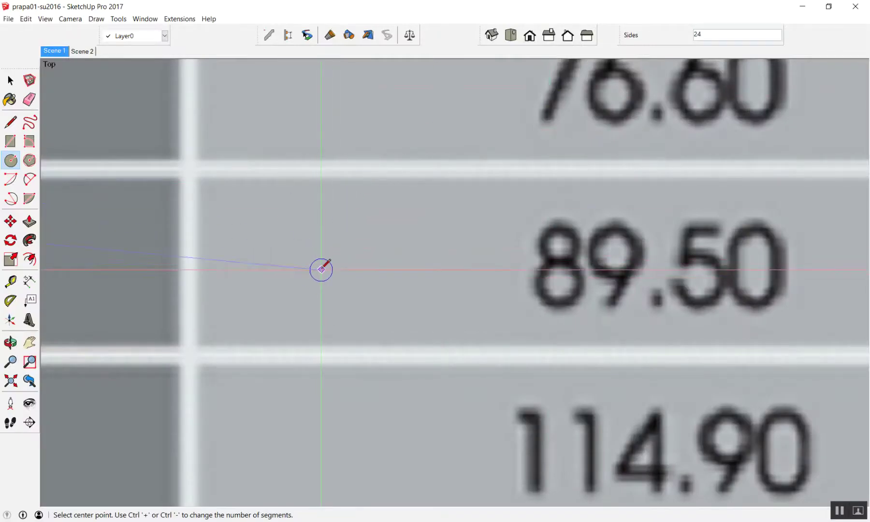
pyautogui.click(350, 259)
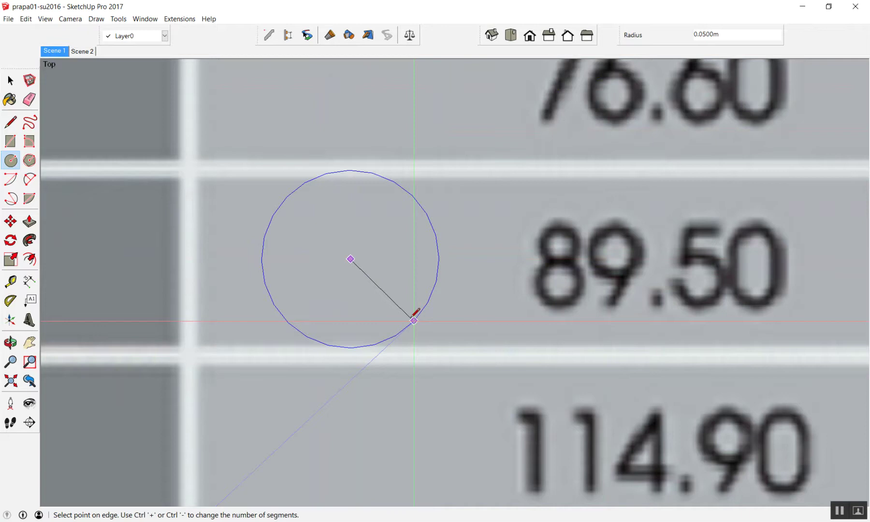
pyautogui.write('44.75')
pyautogui.press('Return')
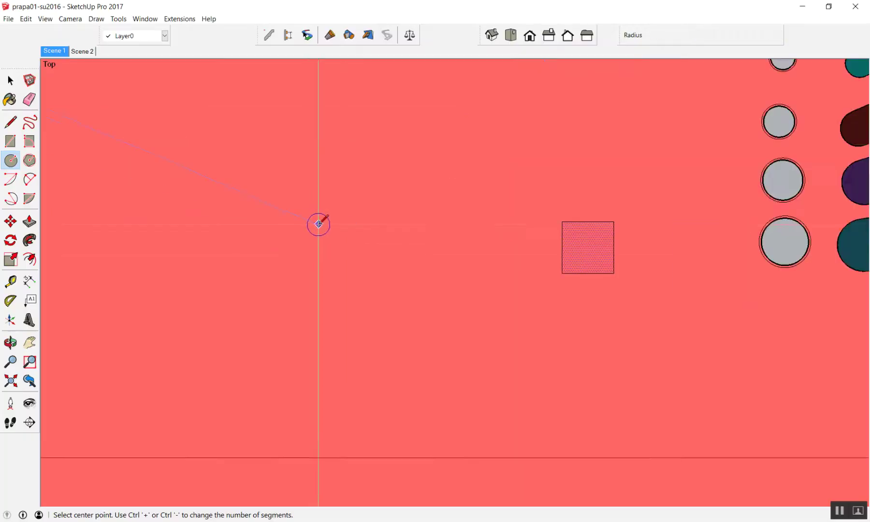
pyautogui.scroll(-3, 318, 224)
pyautogui.scroll(-3, 326, 235)
pyautogui.scroll(-2, 332, 252)
pyautogui.scroll(-2, 334, 260)
pyautogui.scroll(-3, 322, 283)
pyautogui.scroll(-3, 321, 289)
pyautogui.scroll(2, 305, 288)
pyautogui.scroll(3, 309, 284)
pyautogui.scroll(1, 353, 278)
pyautogui.press('z')
pyautogui.scroll(-3, 354, 290)
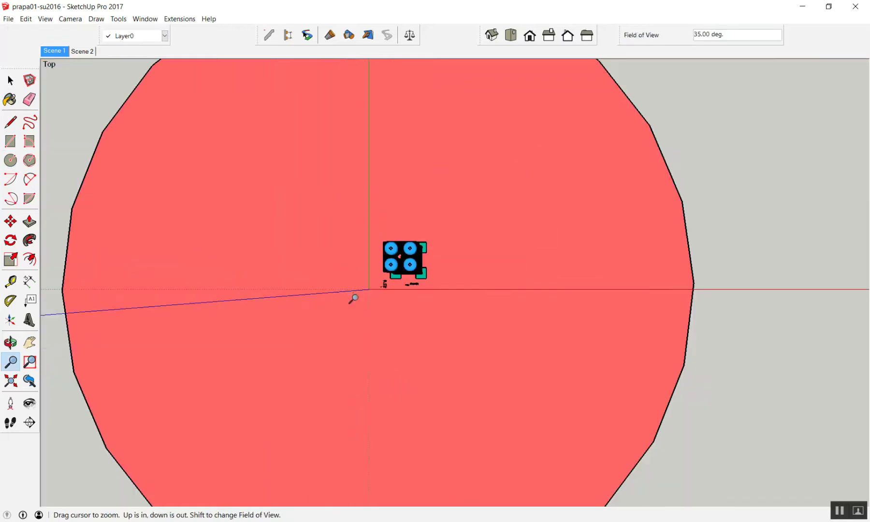
pyautogui.hotkey('ctrl', 'z')
pyautogui.scroll(2, 361, 290)
pyautogui.scroll(3, 367, 286)
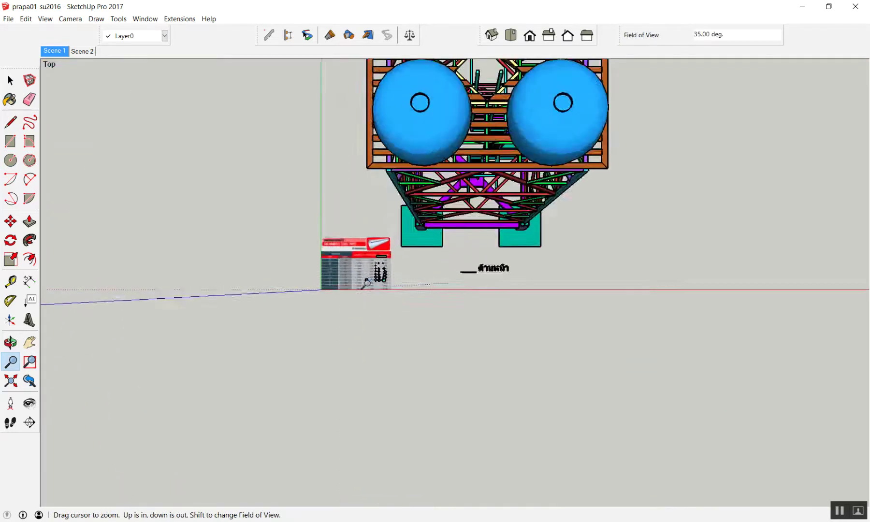
pyautogui.scroll(3, 349, 278)
pyautogui.scroll(3, 328, 266)
pyautogui.scroll(1, 326, 271)
pyautogui.scroll(2, 344, 273)
pyautogui.scroll(1, 363, 273)
pyautogui.scroll(2, 366, 271)
pyautogui.press('c')
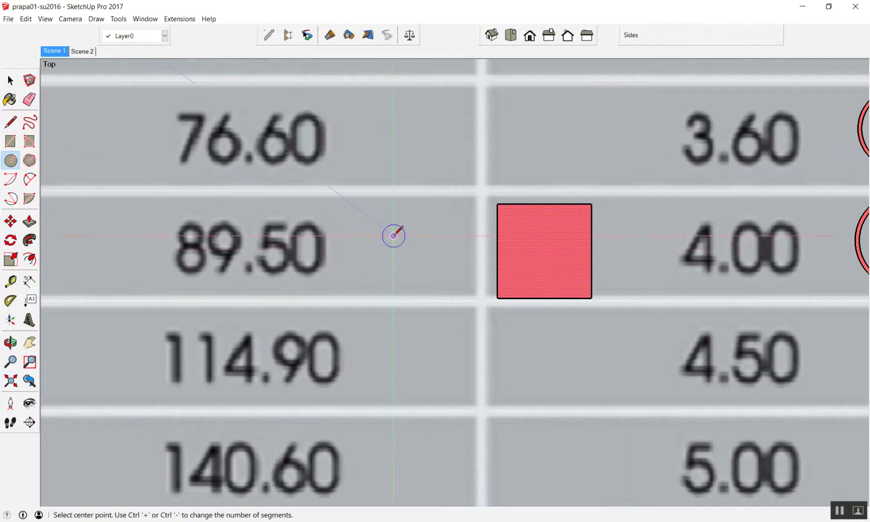
# Draw a 44.75 mm radius circle centred in the 89.50 row of the table
pyautogui.click(394, 238)
pyautogui.write('44')
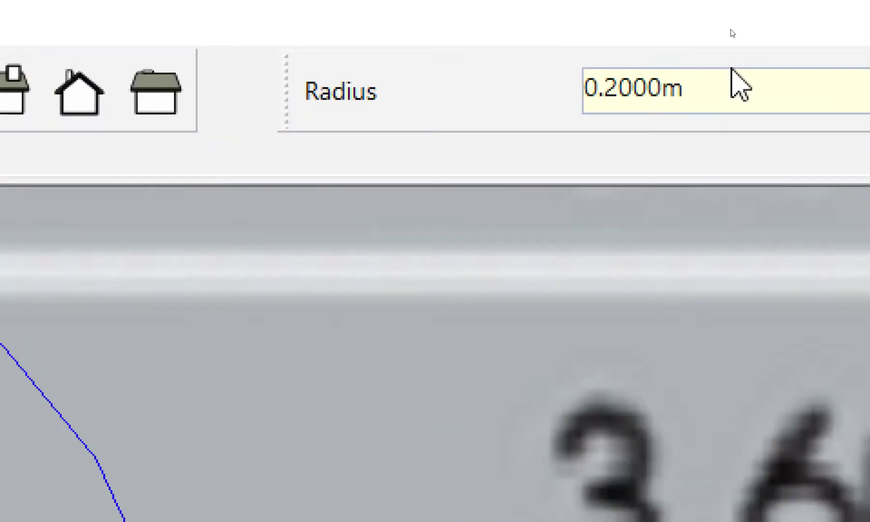
pyautogui.write('44.75mm')
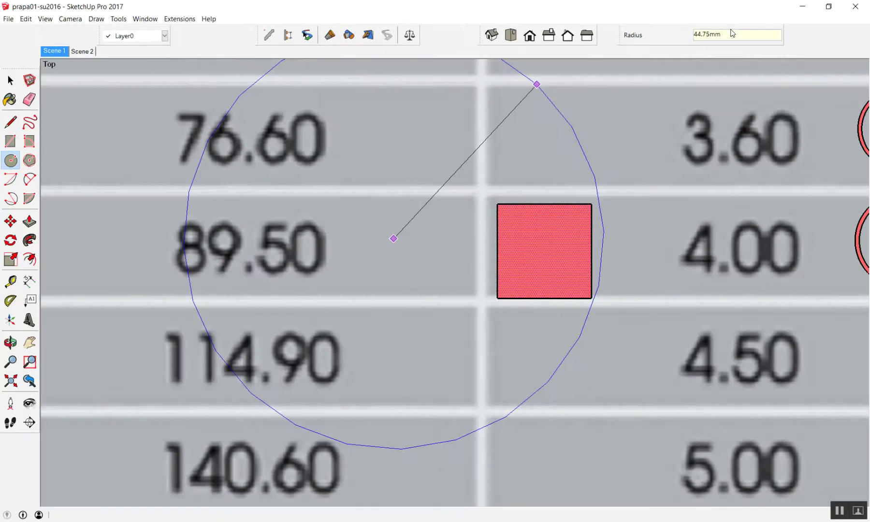
pyautogui.press('Return')
pyautogui.press('space')
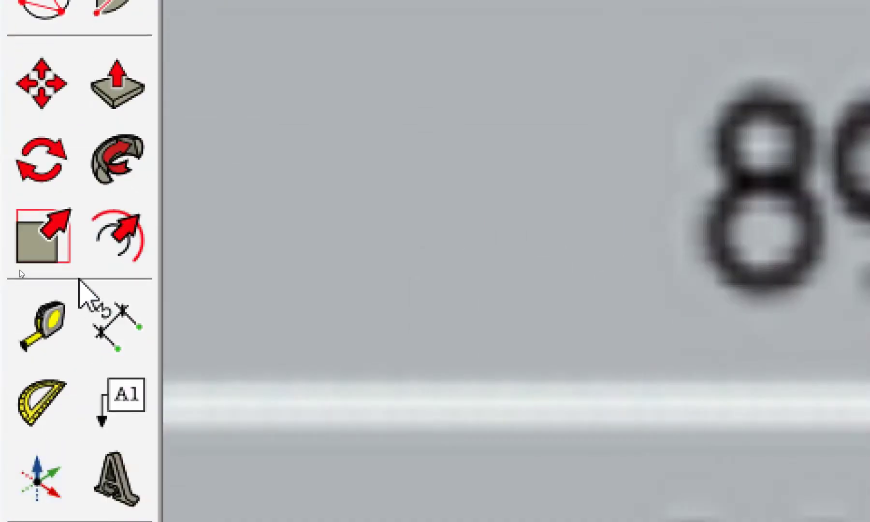
# Offset the red circle's edge slightly inward to form a thin concentric pipe-wall ring
pyautogui.click(118, 249)
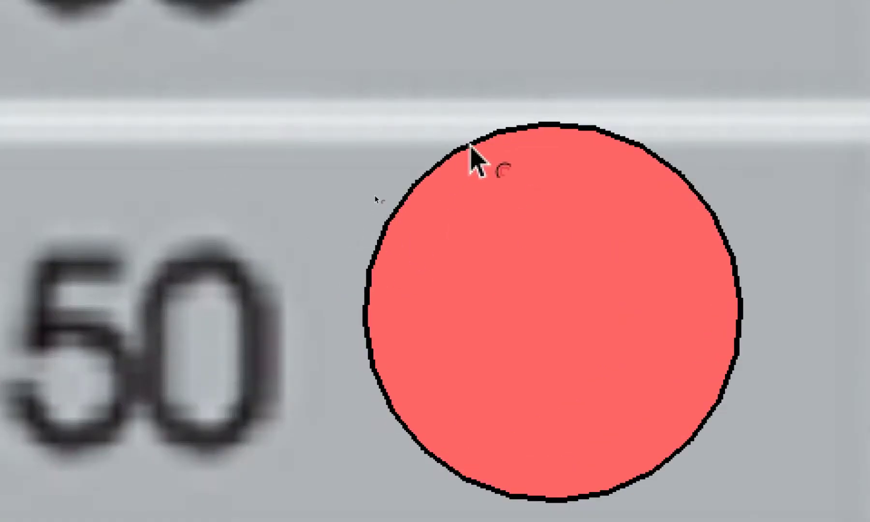
pyautogui.click(544, 171)
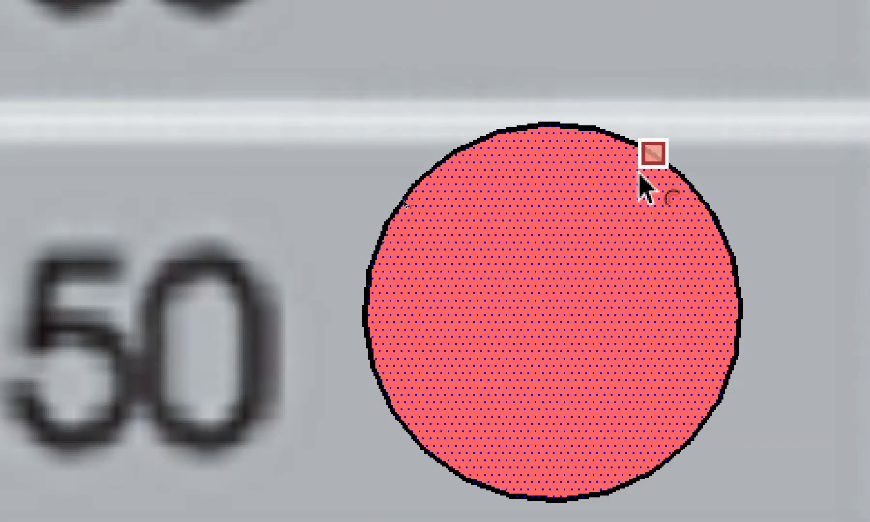
pyautogui.click(518, 134)
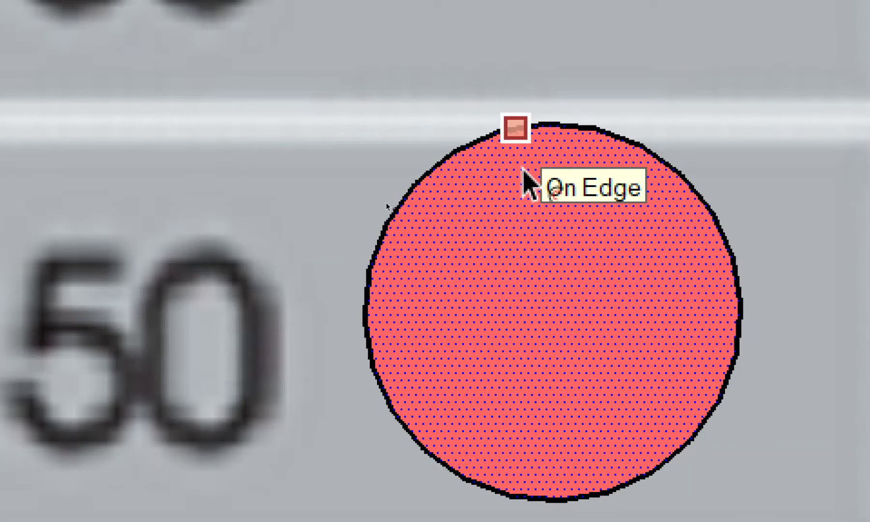
pyautogui.moveTo(523, 175); pyautogui.dragTo(497, 152)
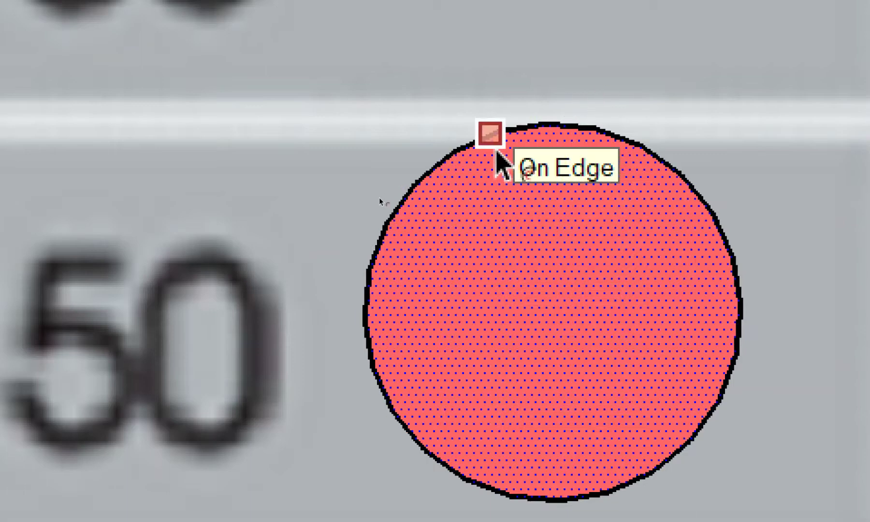
pyautogui.moveTo(496, 152)
pyautogui.mouseDown()
pyautogui.moveTo(549, 268)
pyautogui.moveTo(574, 265)
pyautogui.moveTo(544, 167)
pyautogui.moveTo(577, 218)
pyautogui.moveTo(540, 139)
pyautogui.moveTo(553, 191)
pyautogui.moveTo(552, 159)
pyautogui.moveTo(562, 179)
pyautogui.mouseUp()
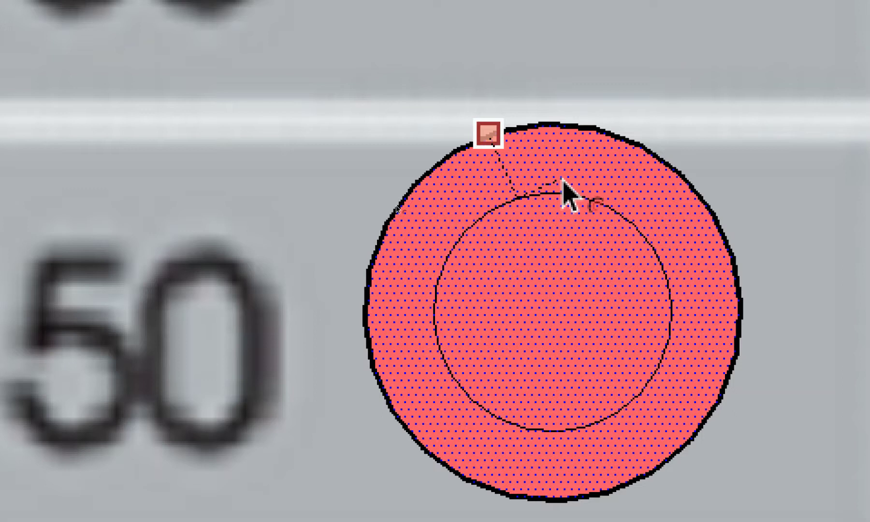
pyautogui.moveTo(562, 180)
pyautogui.mouseDown()
pyautogui.moveTo(556, 136)
pyautogui.moveTo(567, 190)
pyautogui.mouseUp()
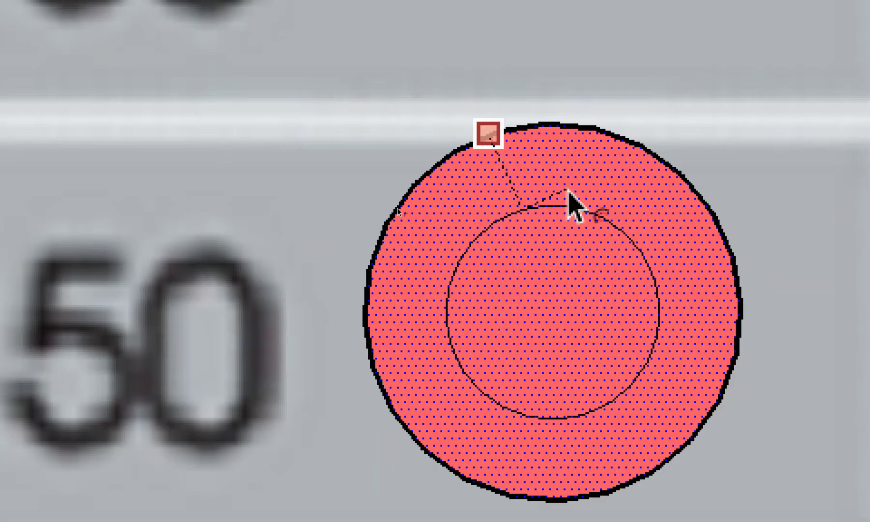
pyautogui.moveTo(567, 191)
pyautogui.mouseDown()
pyautogui.moveTo(577, 116)
pyautogui.moveTo(571, 191)
pyautogui.moveTo(548, 187)
pyautogui.mouseUp()
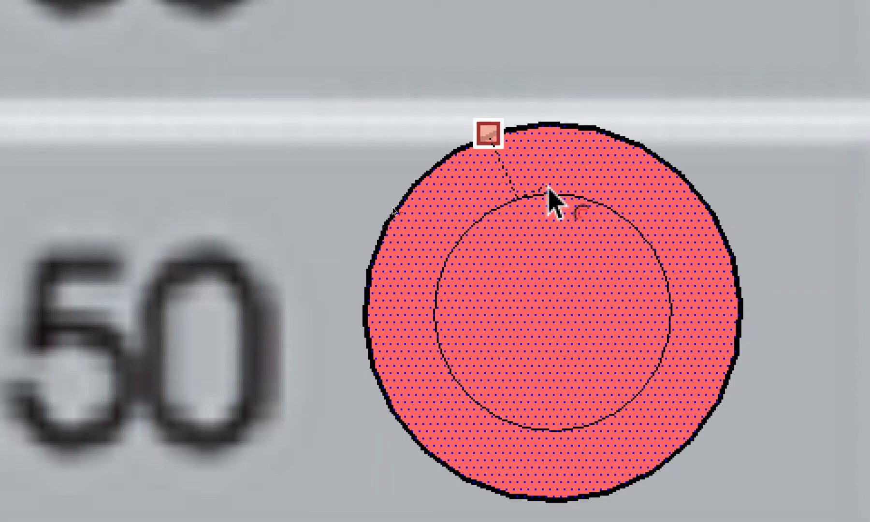
pyautogui.moveTo(547, 187); pyautogui.dragTo(552, 201)
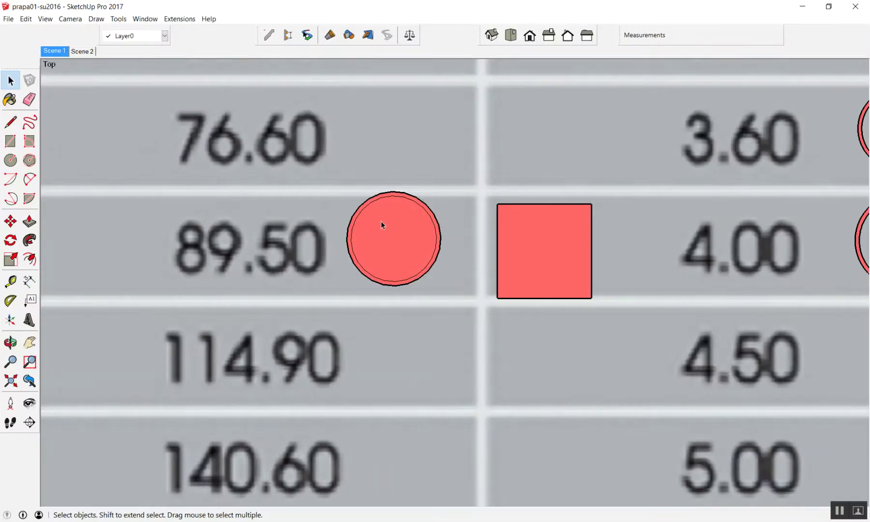
pyautogui.scroll(4, 390, 222)
# Delete the inner disc of the circle beside 89.50, leaving a hollow red ring
pyautogui.click(385, 219)
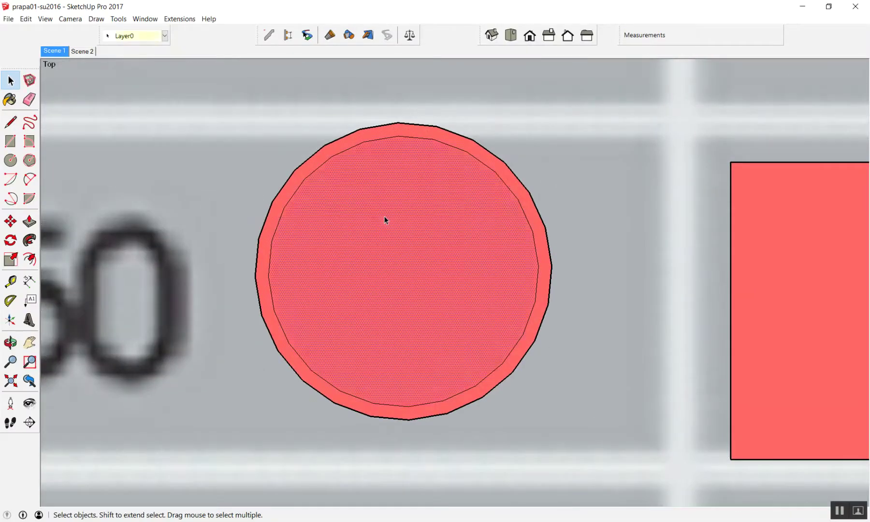
pyautogui.press('Delete')
pyautogui.scroll(-3, 384, 215)
pyautogui.scroll(-4, 381, 208)
pyautogui.scroll(-1, 381, 236)
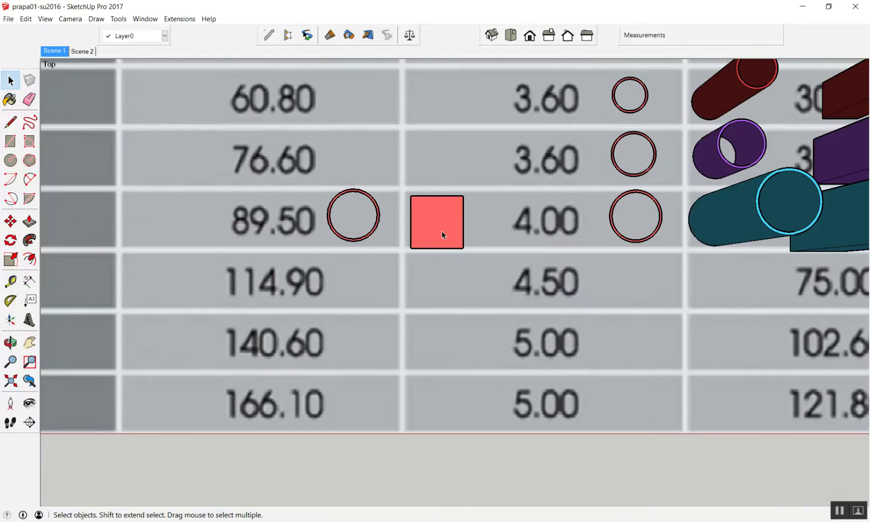
pyautogui.scroll(-2, 556, 174)
pyautogui.scroll(1, 576, 181)
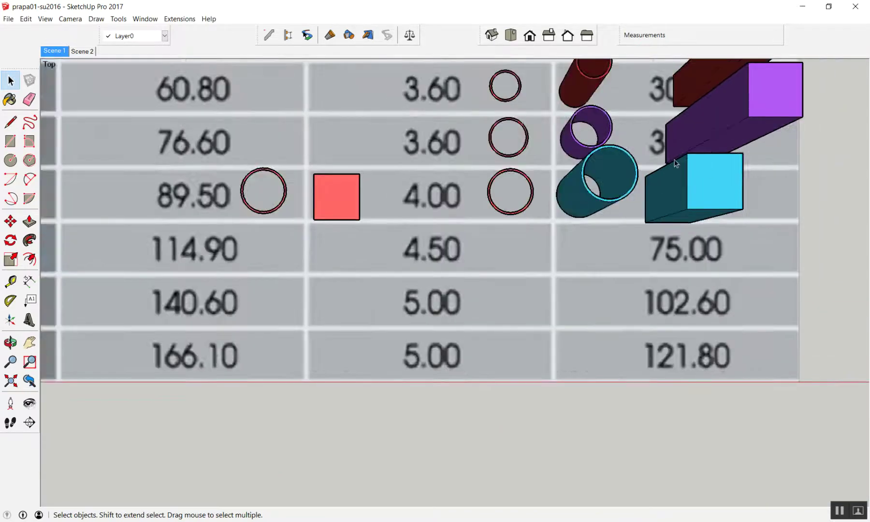
pyautogui.scroll(2, 594, 186)
pyautogui.scroll(2, 532, 169)
pyautogui.scroll(-3, 501, 153)
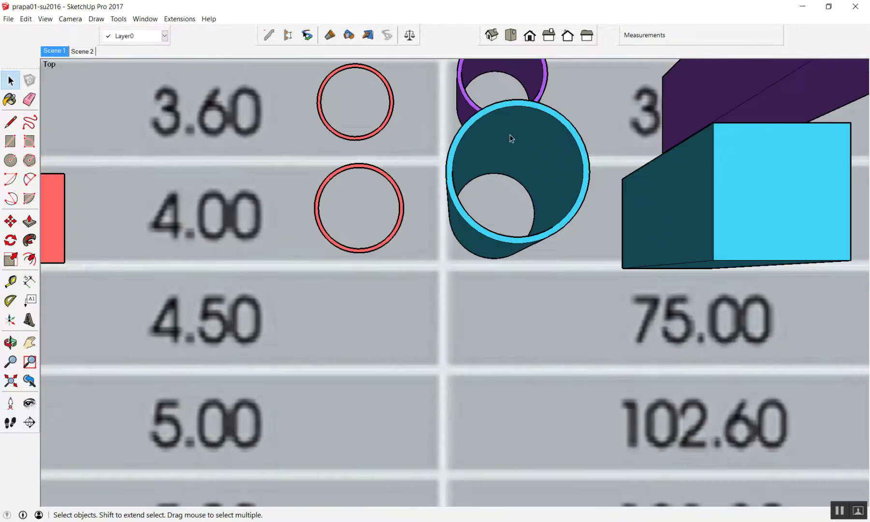
pyautogui.scroll(-2, 514, 131)
pyautogui.scroll(-3, 595, 73)
pyautogui.scroll(5, 311, 167)
pyautogui.scroll(2, 300, 128)
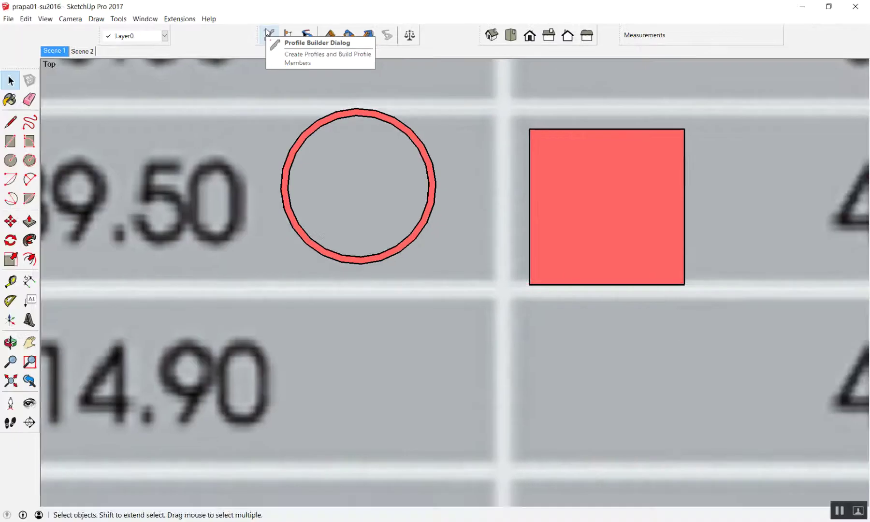
# In Profile Builder, save the selected red ring as a new profile named ท่อ
pyautogui.click(269, 77)
pyautogui.moveTo(220, 75); pyautogui.dragTo(462, 306)
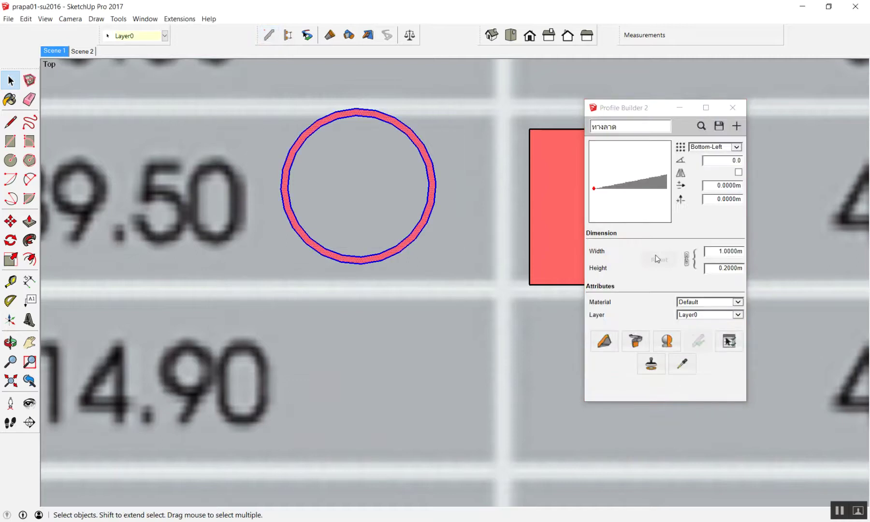
pyautogui.click(736, 126)
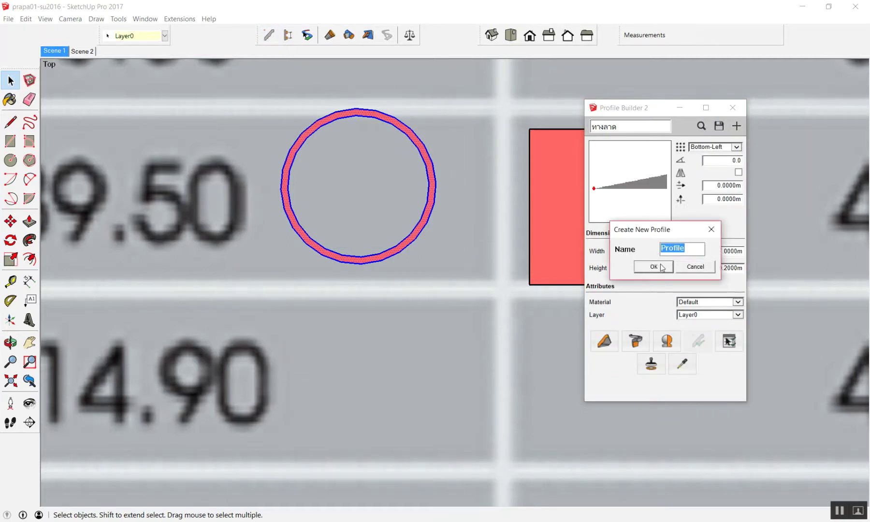
pyautogui.write('mjv')
pyautogui.click(644, 268)
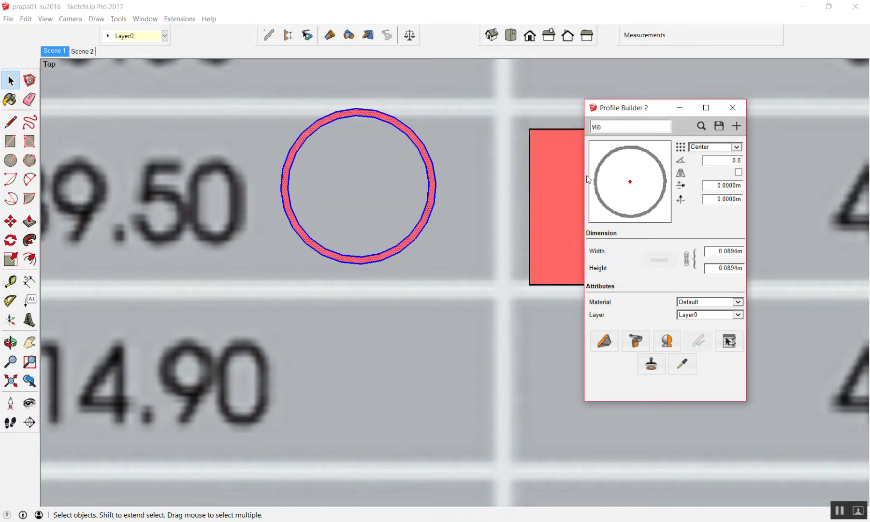
# Draw a short test pipe member with the new ท่อ profile
pyautogui.click(604, 340)
pyautogui.scroll(-2, 336, 258)
pyautogui.moveTo(336, 258); pyautogui.dragTo(401, 342, button='middle')
pyautogui.click(399, 335)
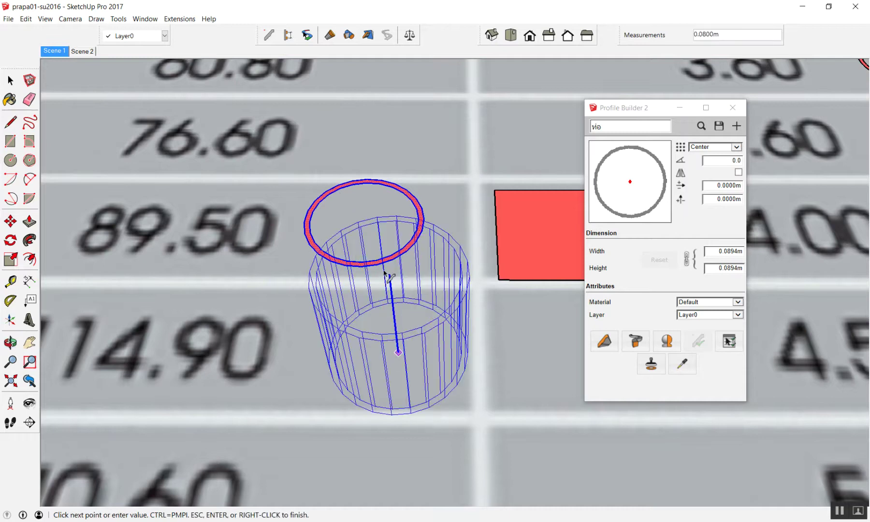
pyautogui.click(397, 287)
pyautogui.press('Return')
pyautogui.scroll(-2, 398, 288)
pyautogui.moveTo(397, 287)
pyautogui.mouseDown(button='middle')
pyautogui.moveTo(213, 278)
pyautogui.moveTo(350, 277)
pyautogui.mouseUp(button='middle')
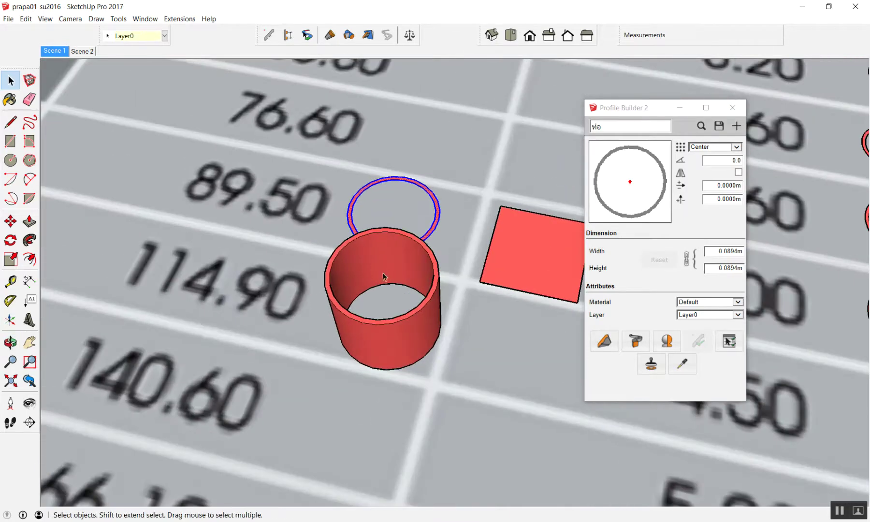
# Delete the test pipe and the leftover ring
pyautogui.click(371, 278)
pyautogui.press('Delete')
pyautogui.click(435, 200)
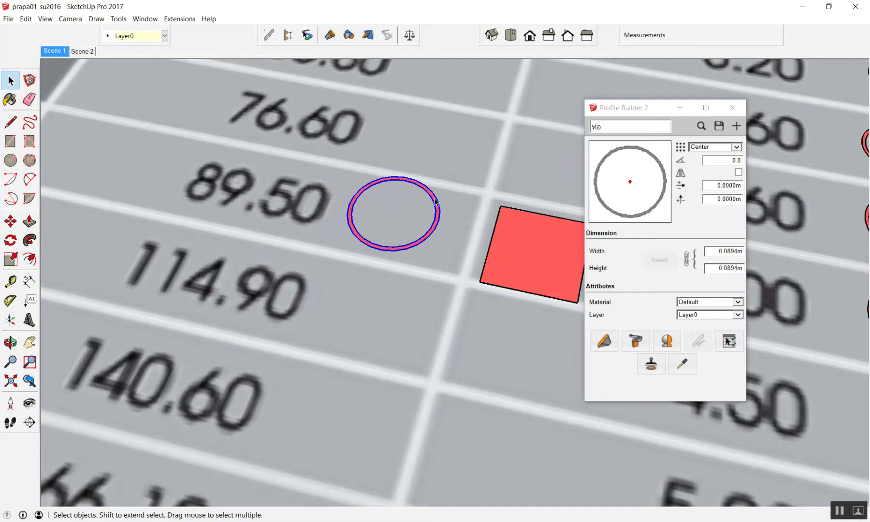
pyautogui.press('Delete')
pyautogui.scroll(-3, 287, 218)
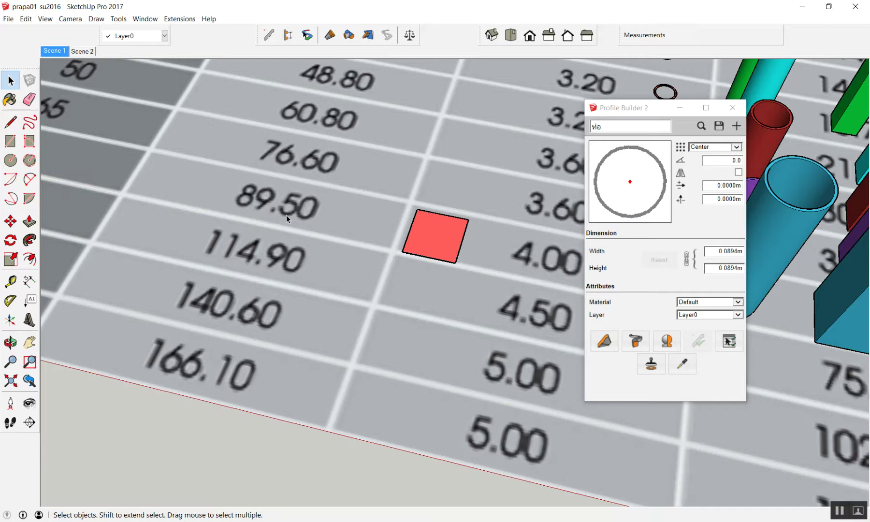
# Close Profile Builder and orbit to a top-down view of the pipe table
pyautogui.click(733, 107)
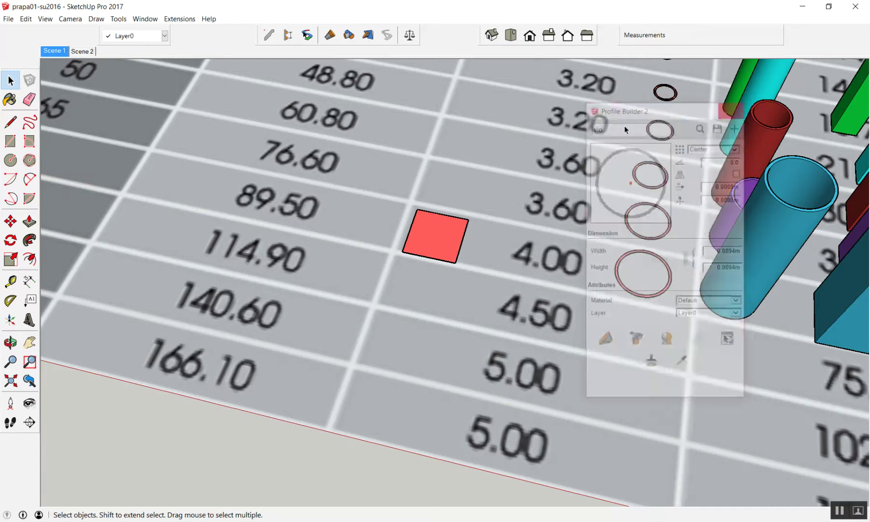
pyautogui.scroll(-5, 362, 239)
pyautogui.moveTo(362, 239); pyautogui.dragTo(524, 204, button='middle')
pyautogui.scroll(3, 524, 204)
pyautogui.scroll(2, 473, 177)
pyautogui.moveTo(472, 177); pyautogui.dragTo(355, 102, button='middle')
pyautogui.scroll(-4, 497, 119)
pyautogui.scroll(4, 497, 118)
pyautogui.moveTo(497, 119)
pyautogui.mouseDown(button='middle')
pyautogui.moveTo(407, 287)
pyautogui.moveTo(471, 198)
pyautogui.mouseUp(button='middle')
pyautogui.scroll(-2, 407, 286)
pyautogui.scroll(3, 407, 287)
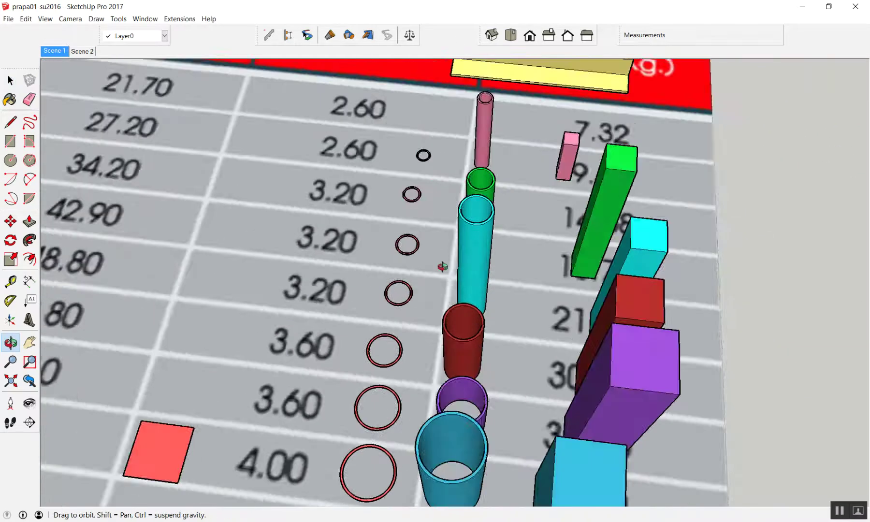
pyautogui.scroll(3, 441, 355)
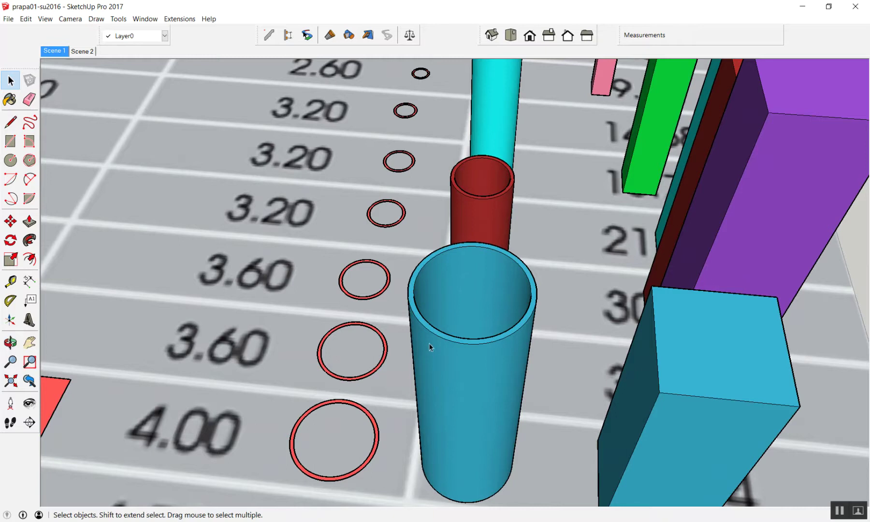
pyautogui.scroll(-5, 442, 336)
pyautogui.moveTo(442, 336)
pyautogui.mouseDown(button='middle')
pyautogui.moveTo(443, 362)
pyautogui.moveTo(414, 196)
pyautogui.mouseUp(button='middle')
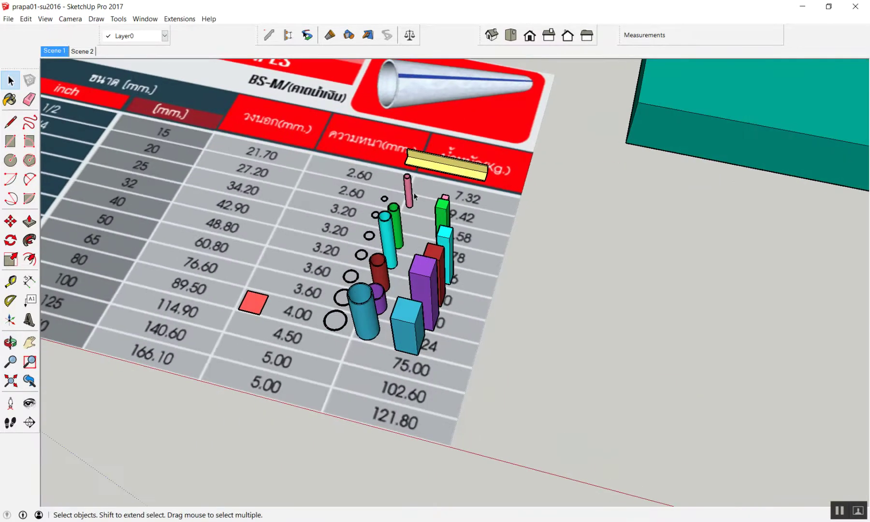
# Load the ท่อ GS pipe profile into Profile Builder from the blue cylinder in the model
pyautogui.click(268, 35)
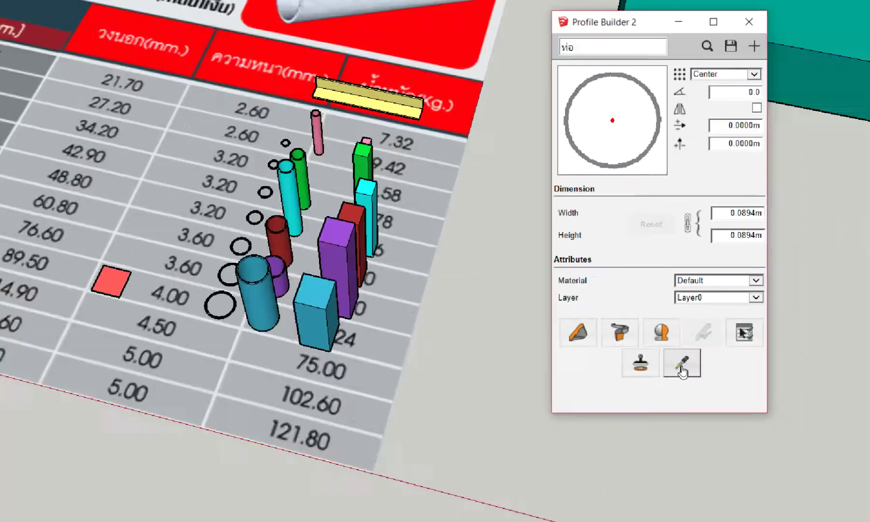
pyautogui.click(682, 364)
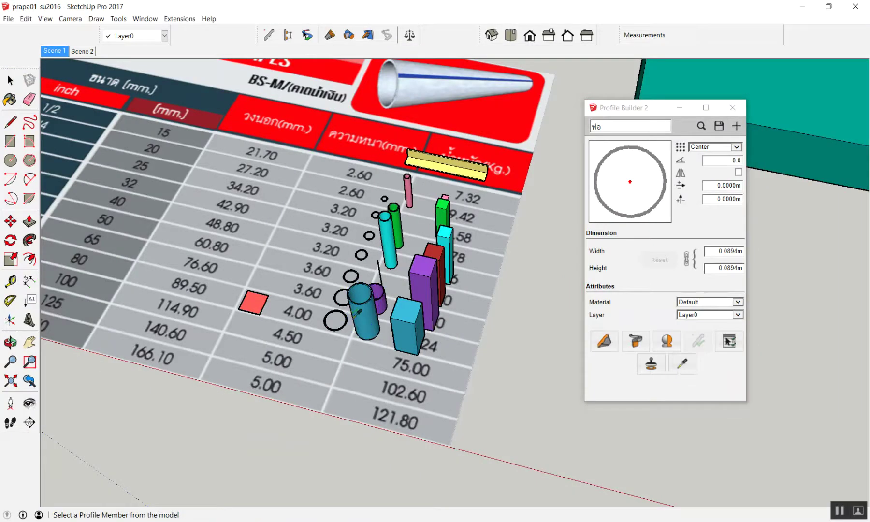
pyautogui.click(351, 313)
pyautogui.scroll(-3, 274, 232)
# Draw a straight cyan round-pipe member beside the chart by picking start and end points
pyautogui.click(610, 346)
pyautogui.scroll(1, 479, 297)
pyautogui.click(387, 284)
pyautogui.click(476, 303)
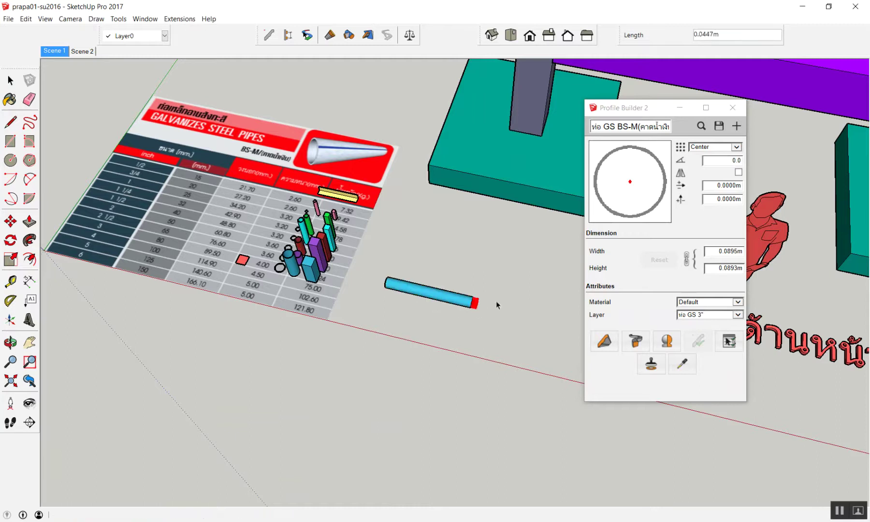
pyautogui.moveTo(497, 301); pyautogui.dragTo(479, 309, button='middle')
pyautogui.press('space')
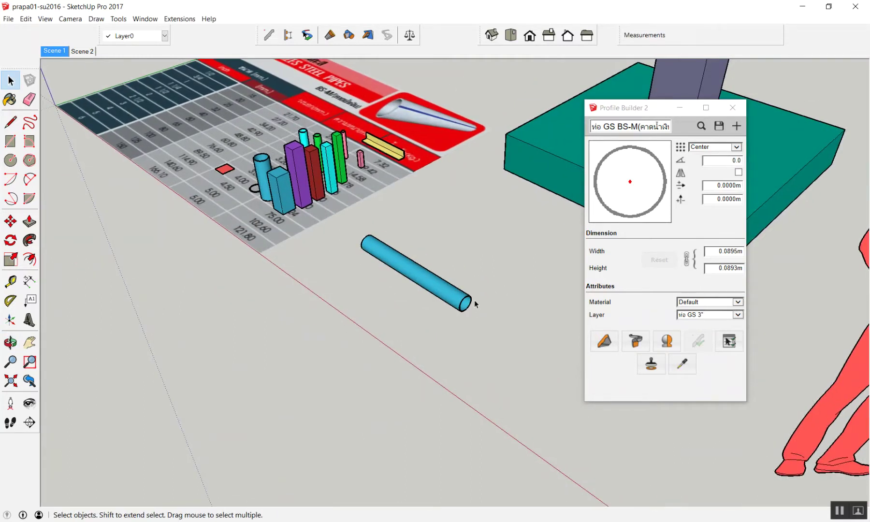
pyautogui.scroll(3, 468, 310)
pyautogui.scroll(1, 459, 311)
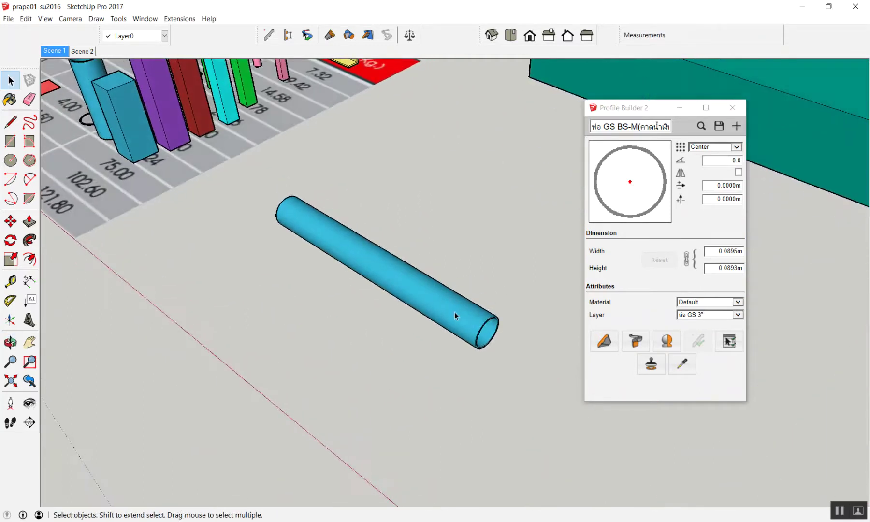
pyautogui.moveTo(454, 317); pyautogui.dragTo(466, 315, button='middle')
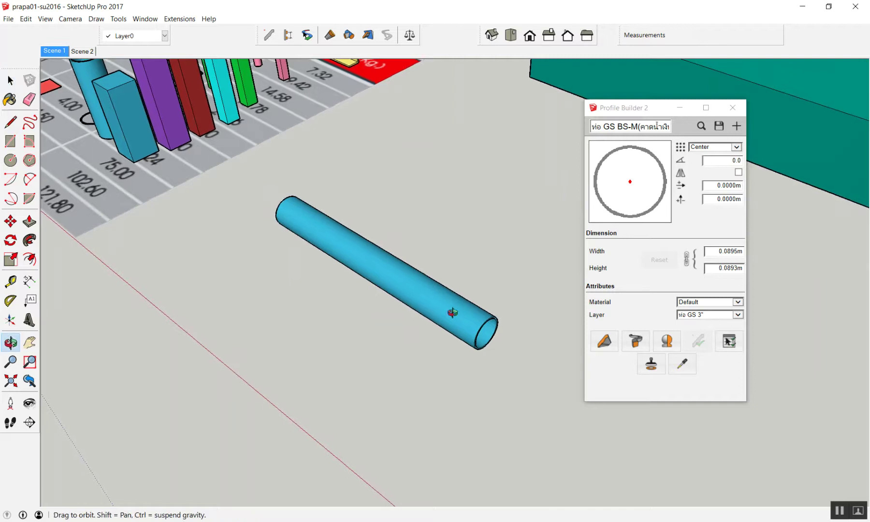
# Restart the pipe member tool, then open the pipe group's context menu
pyautogui.click(605, 341)
pyautogui.scroll(2, 486, 322)
pyautogui.scroll(2, 485, 321)
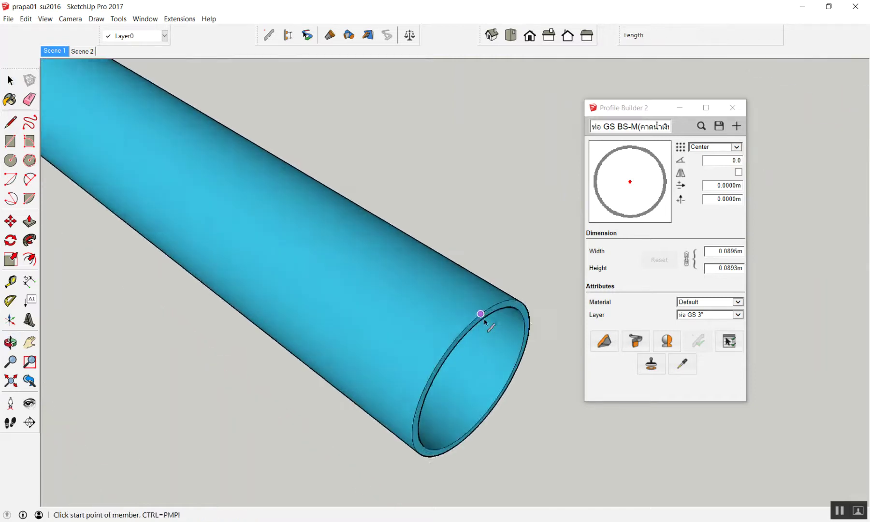
pyautogui.scroll(2, 484, 319)
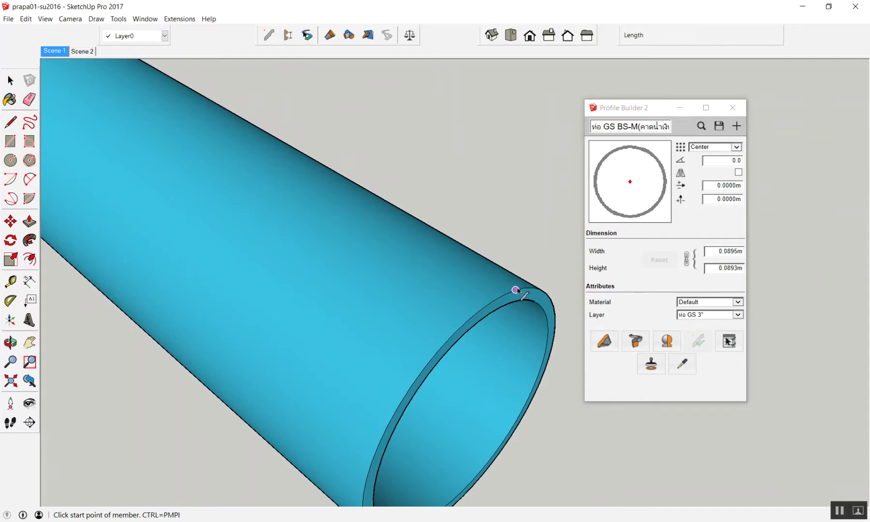
pyautogui.scroll(-3, 514, 291)
pyautogui.scroll(-2, 453, 253)
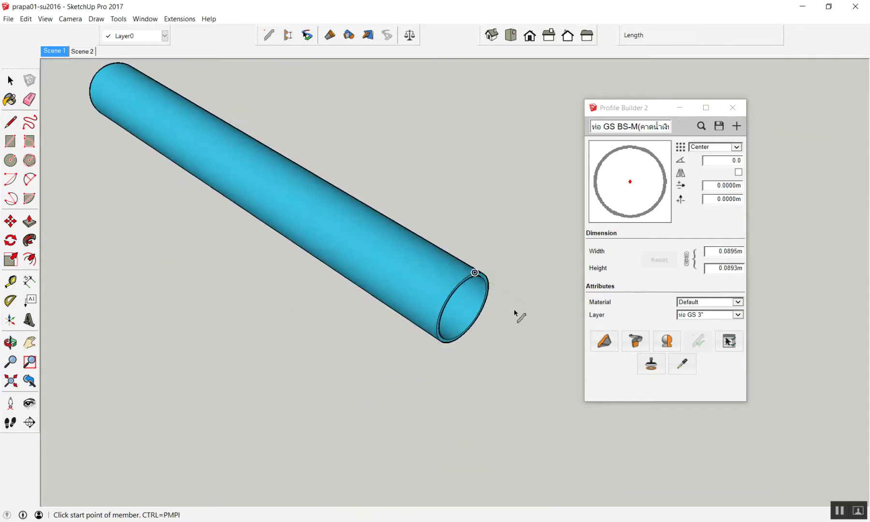
pyautogui.rightClick(412, 310)
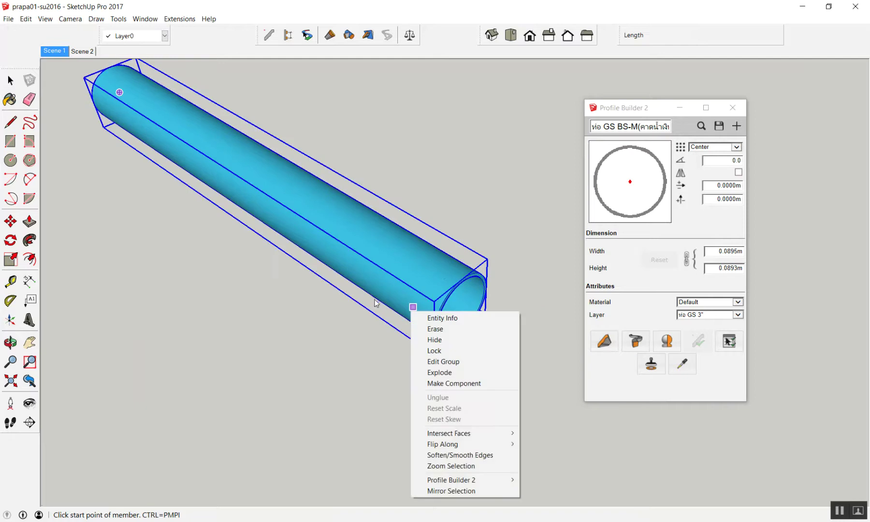
# Sample the square BS3" bar profile from the pipe table with Profile Builder's eyedropper
pyautogui.press('Escape')
pyautogui.press('space')
pyautogui.scroll(-5, 367, 306)
pyautogui.scroll(-2, 310, 299)
pyautogui.click(299, 301)
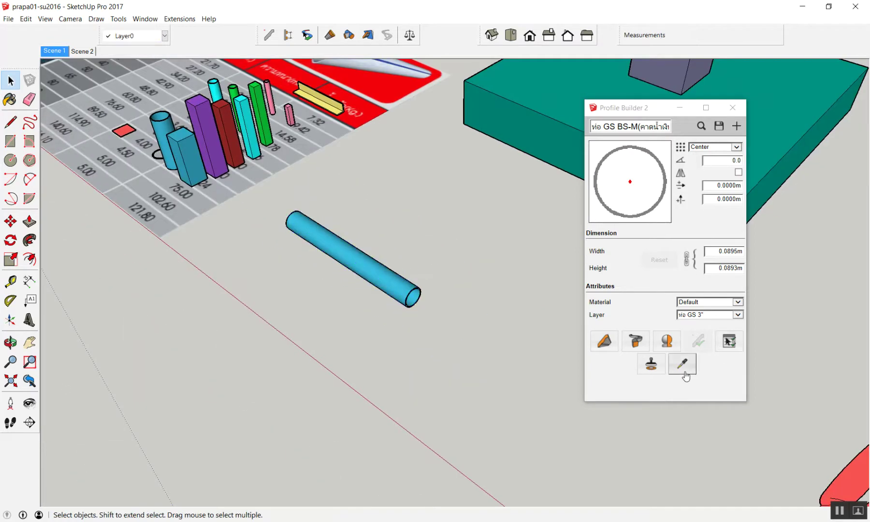
pyautogui.click(686, 375)
# Build a horizontal BS3" square bar beside the round pipe
pyautogui.click(189, 157)
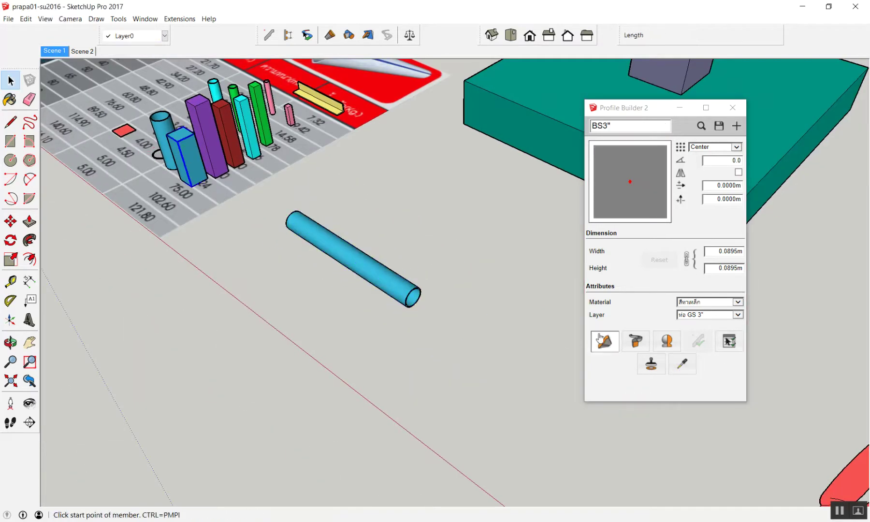
pyautogui.click(613, 346)
pyautogui.click(242, 254)
pyautogui.doubleClick(346, 326)
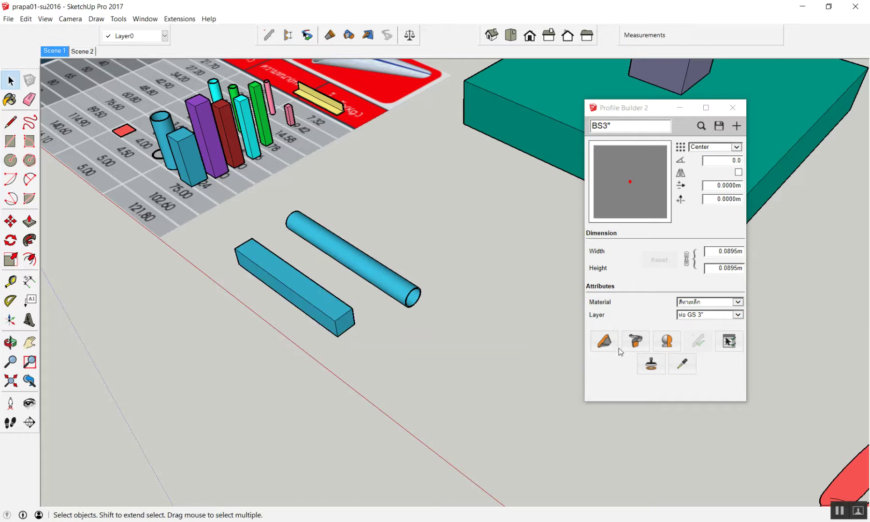
pyautogui.scroll(2, 339, 320)
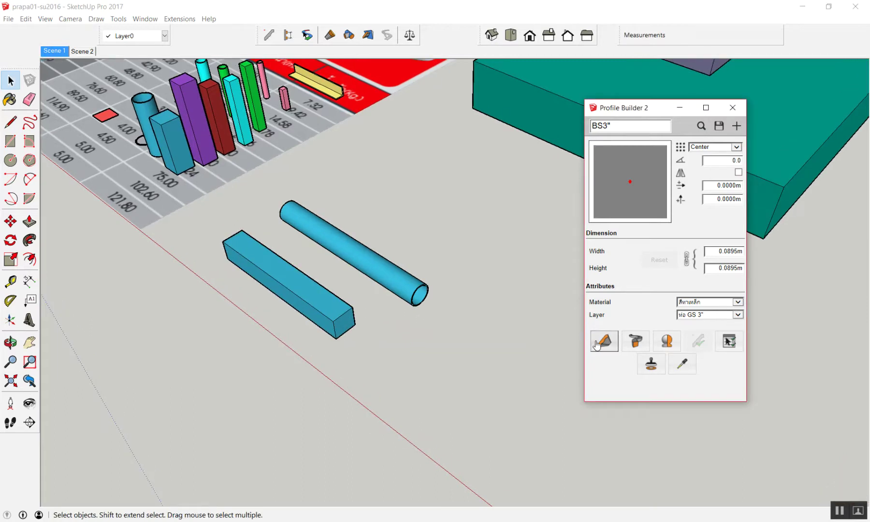
# Add a vertical BS3" square post at the bar's end
pyautogui.click(596, 344)
pyautogui.scroll(2, 343, 314)
pyautogui.scroll(3, 352, 316)
pyautogui.click(352, 315)
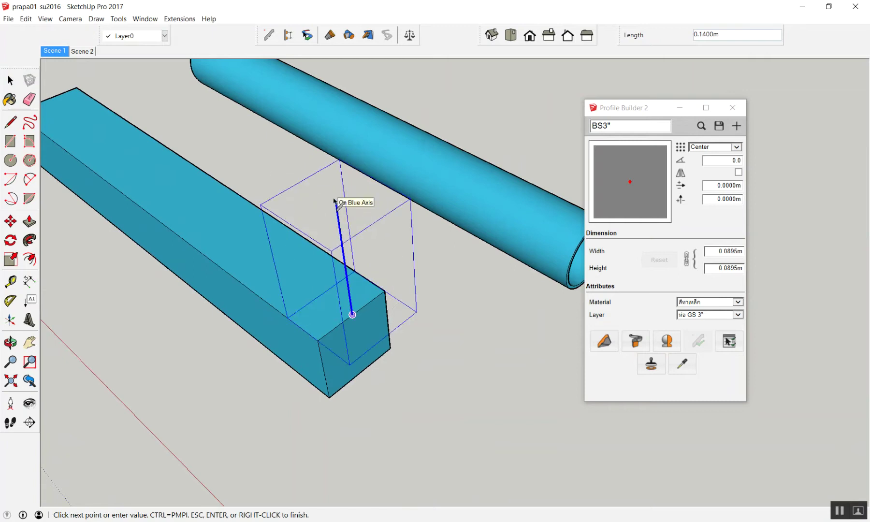
pyautogui.click(335, 200)
pyautogui.moveTo(408, 256)
pyautogui.mouseDown(button='middle')
pyautogui.moveTo(502, 101)
pyautogui.moveTo(408, 206)
pyautogui.moveTo(388, 280)
pyautogui.mouseUp(button='middle')
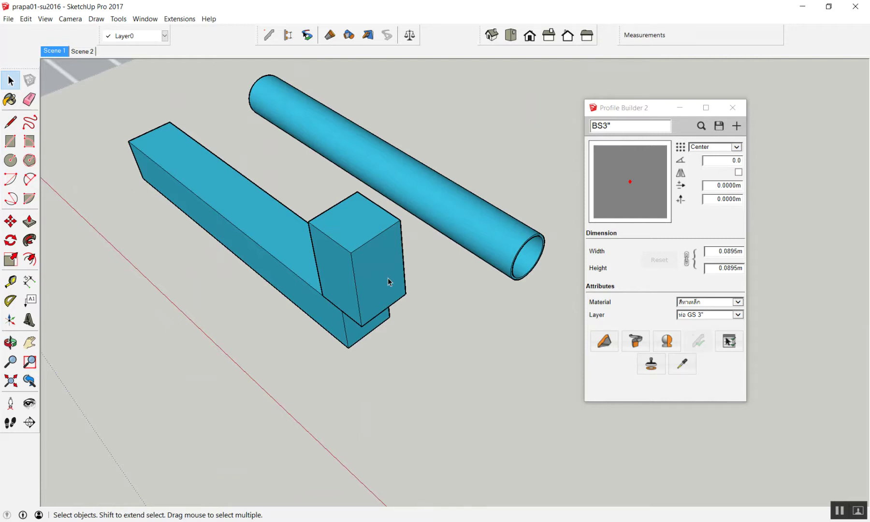
pyautogui.scroll(-5, 387, 278)
pyautogui.moveTo(388, 277)
pyautogui.mouseDown(button='middle')
pyautogui.moveTo(388, 126)
pyautogui.moveTo(301, 295)
pyautogui.mouseUp(button='middle')
pyautogui.scroll(3, 387, 271)
pyautogui.scroll(-3, 464, 276)
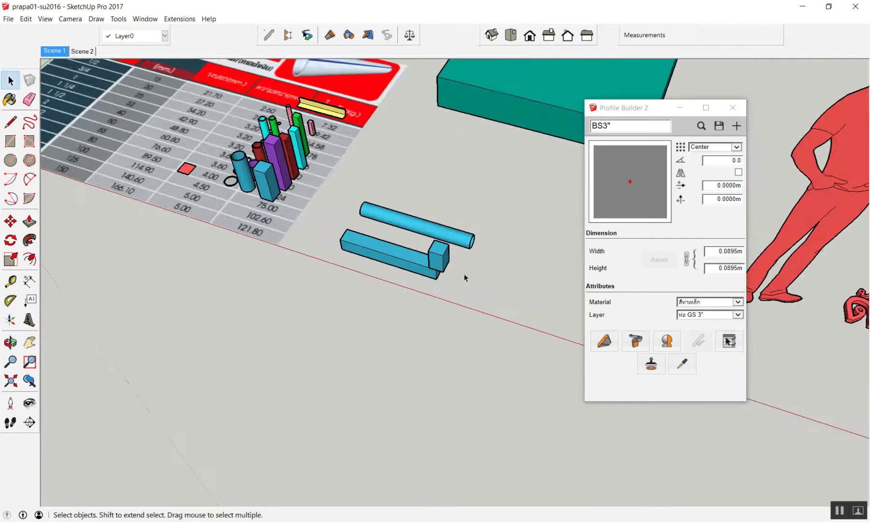
pyautogui.moveTo(464, 276); pyautogui.dragTo(387, 243, button='middle')
pyautogui.scroll(-3, 388, 244)
pyautogui.scroll(-2, 388, 244)
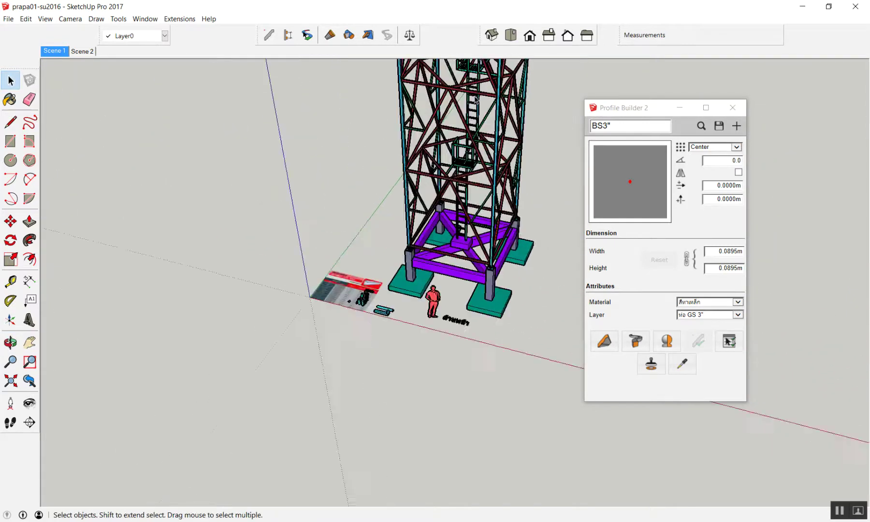
# Select the blue round pipe and the BS3" beam with its post, then delete them
pyautogui.scroll(5, 511, 107)
pyautogui.moveTo(511, 107)
pyautogui.mouseDown(button='middle')
pyautogui.moveTo(219, 131)
pyautogui.moveTo(534, 114)
pyautogui.mouseUp(button='middle')
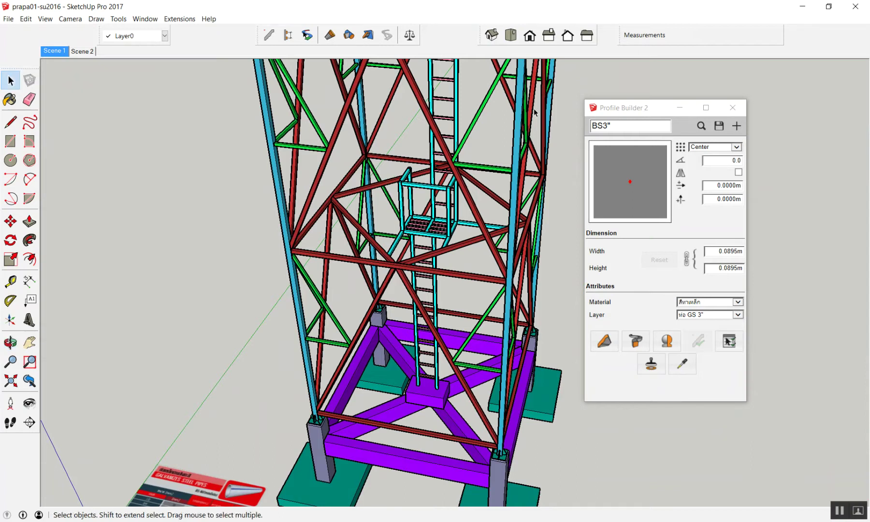
pyautogui.scroll(-5, 194, 147)
pyautogui.moveTo(194, 147); pyautogui.dragTo(326, 389, button='middle')
pyautogui.scroll(5, 273, 346)
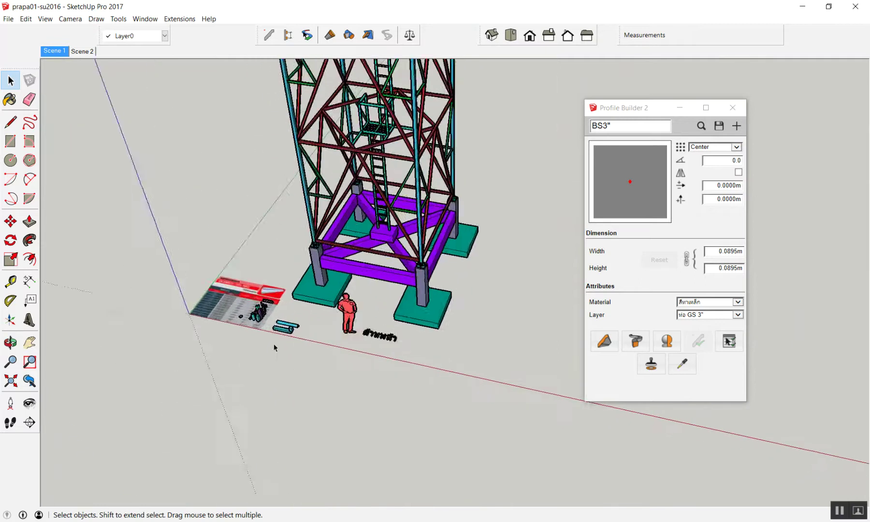
pyautogui.scroll(3, 322, 304)
pyautogui.moveTo(276, 356); pyautogui.dragTo(275, 356)
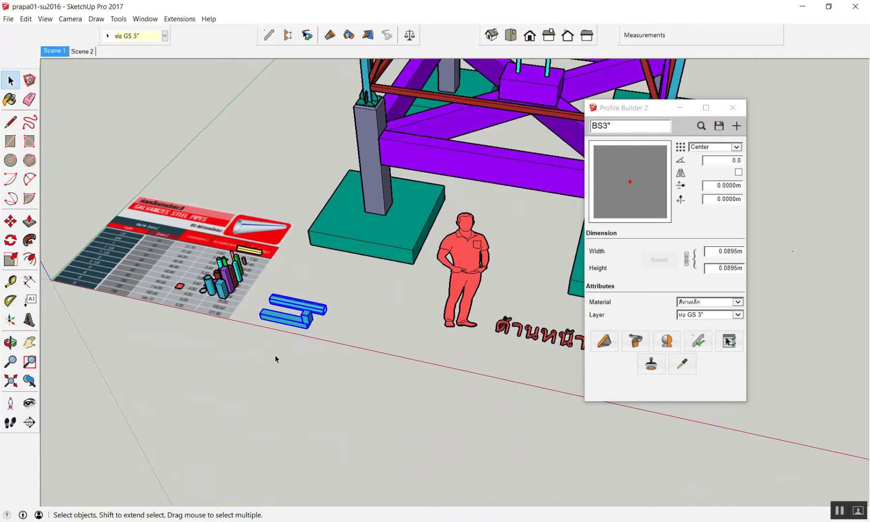
pyautogui.press('Delete')
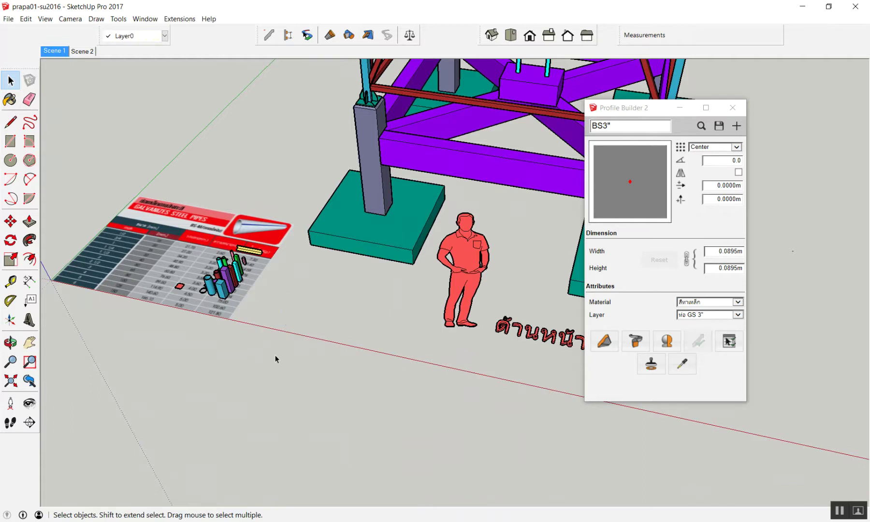
# Close Profile Builder and delete the existing Layer tray, confirming with Yes
pyautogui.click(733, 108)
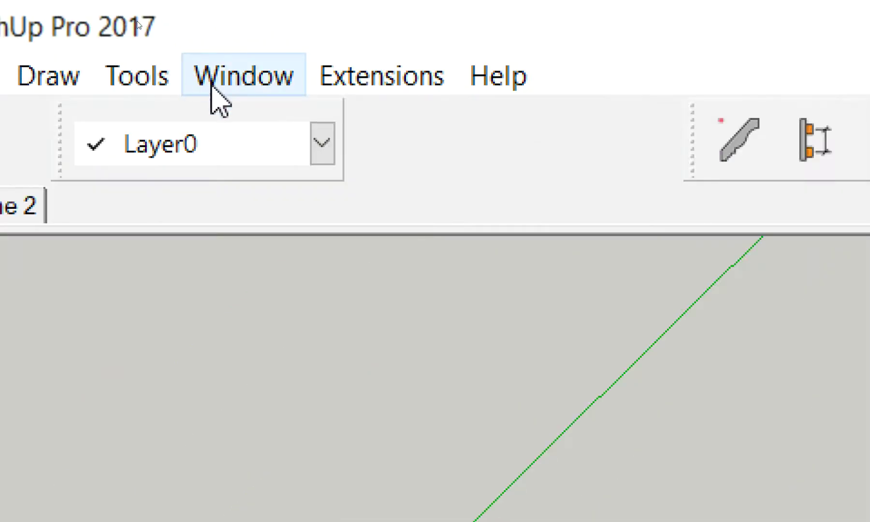
pyautogui.click(212, 85)
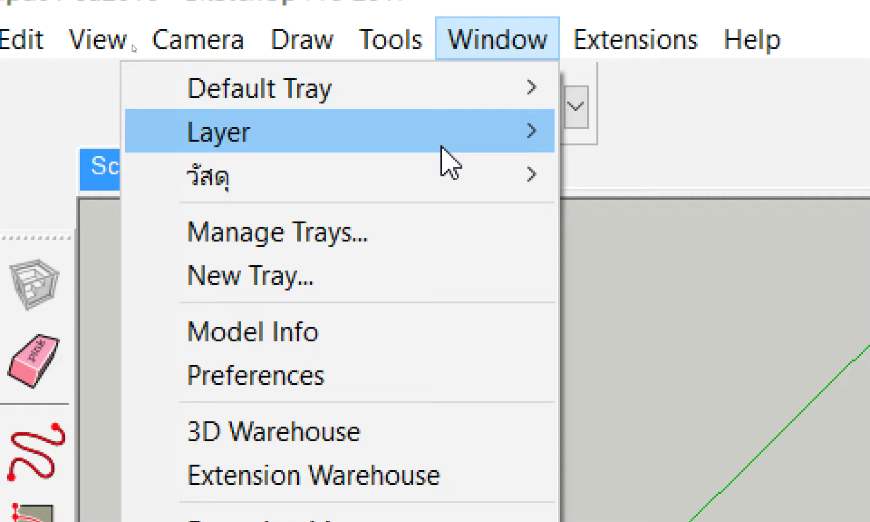
pyautogui.moveTo(337, 131)
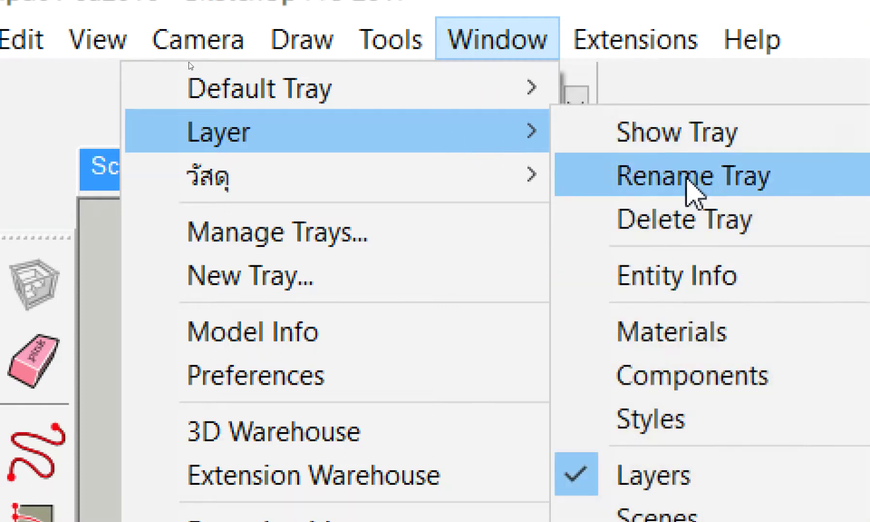
pyautogui.click(671, 220)
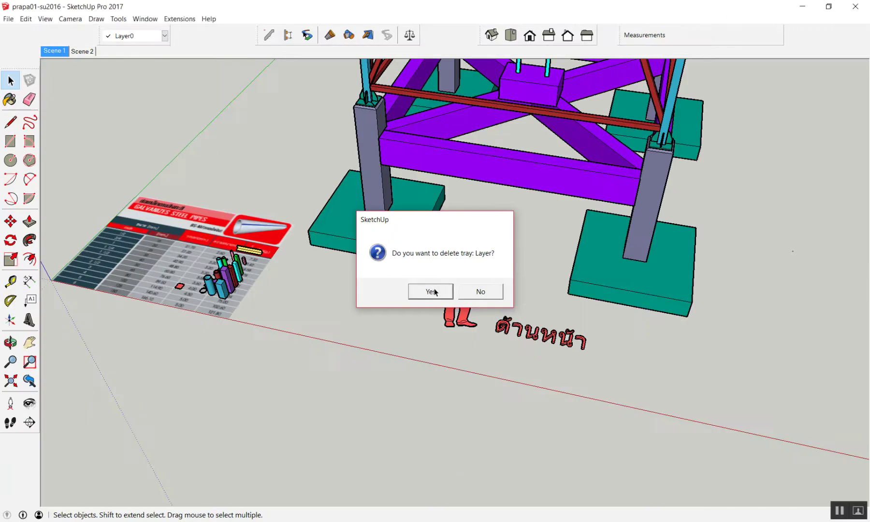
pyautogui.click(431, 292)
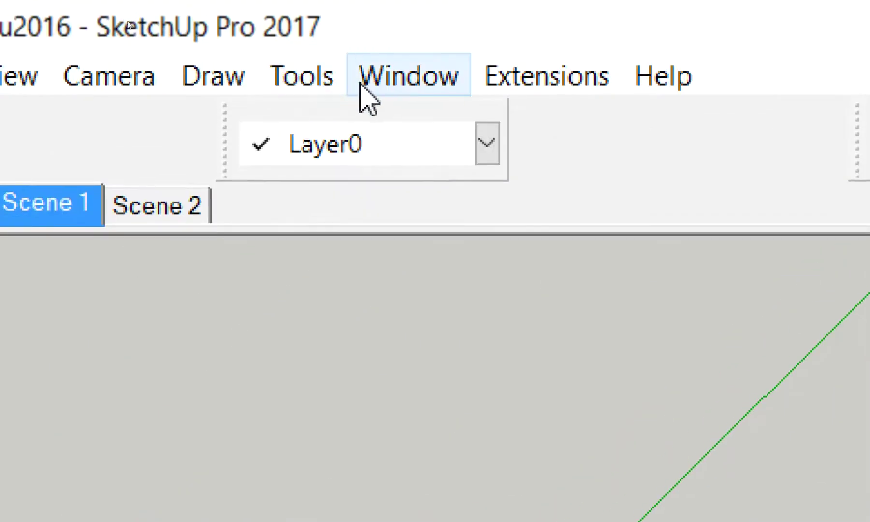
pyautogui.click(356, 85)
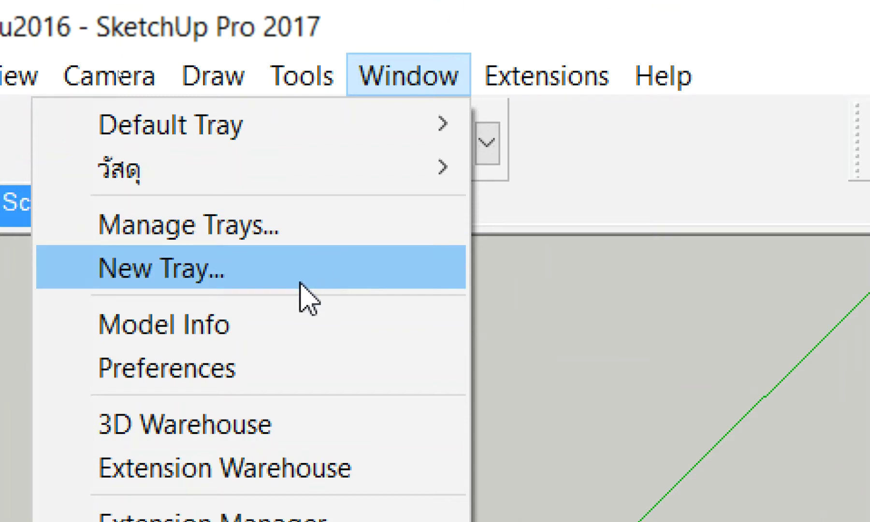
pyautogui.moveTo(248, 124)
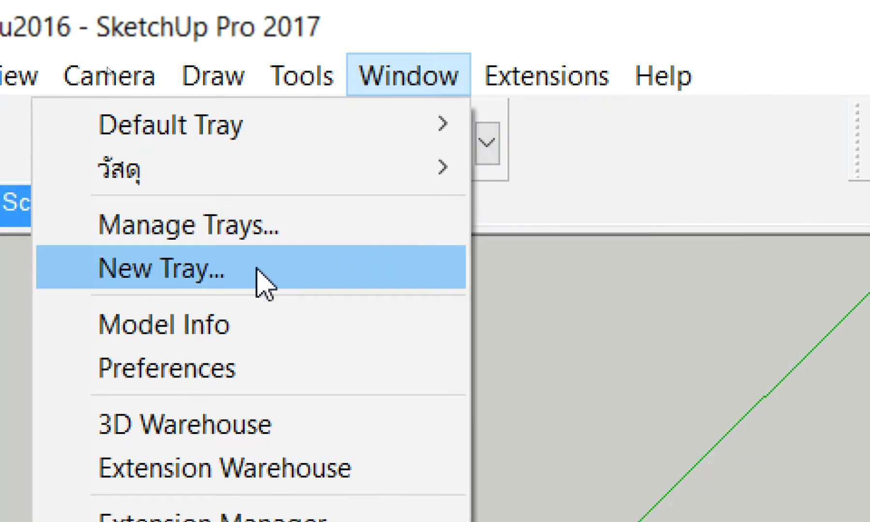
pyautogui.click(255, 270)
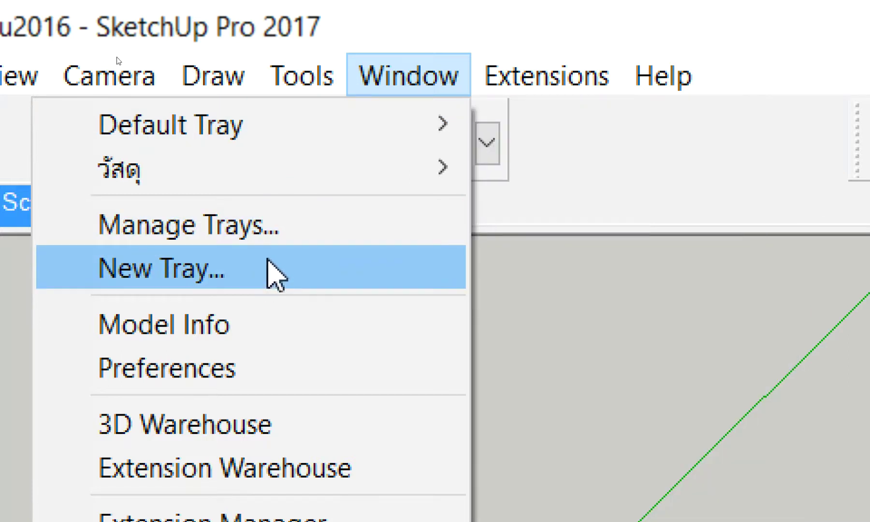
# Add a tray with Layers ticked, renaming it from Tray 1 to เลเยอร์/Layer
pyautogui.click(284, 271)
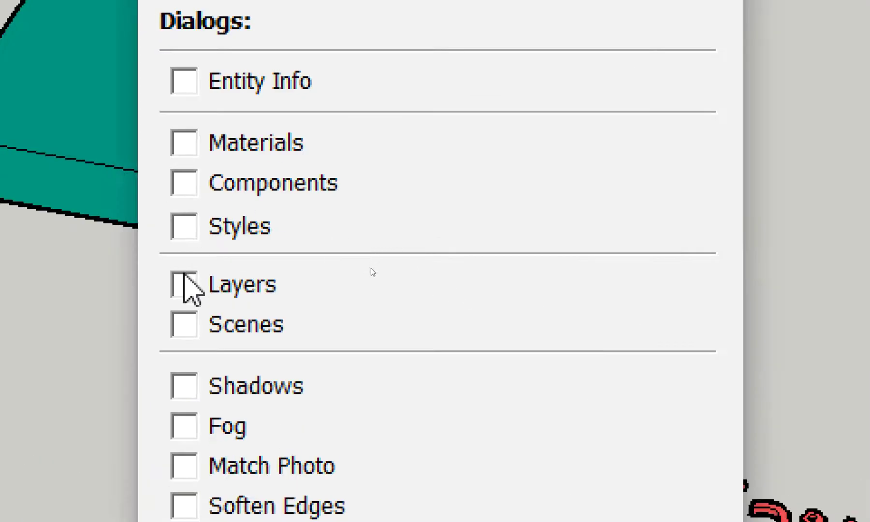
pyautogui.click(181, 290)
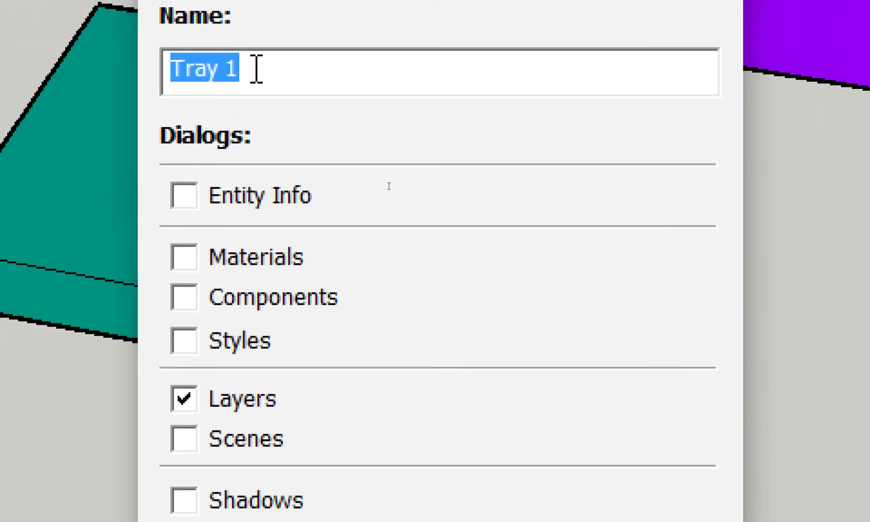
pyautogui.click(257, 70)
pyautogui.press('BackSpace')
pyautogui.press('BackSpace')
pyautogui.press('BackSpace')
pyautogui.press('BackSpace')
pyautogui.press('BackSpace')
pyautogui.write('เลเยอร์/')
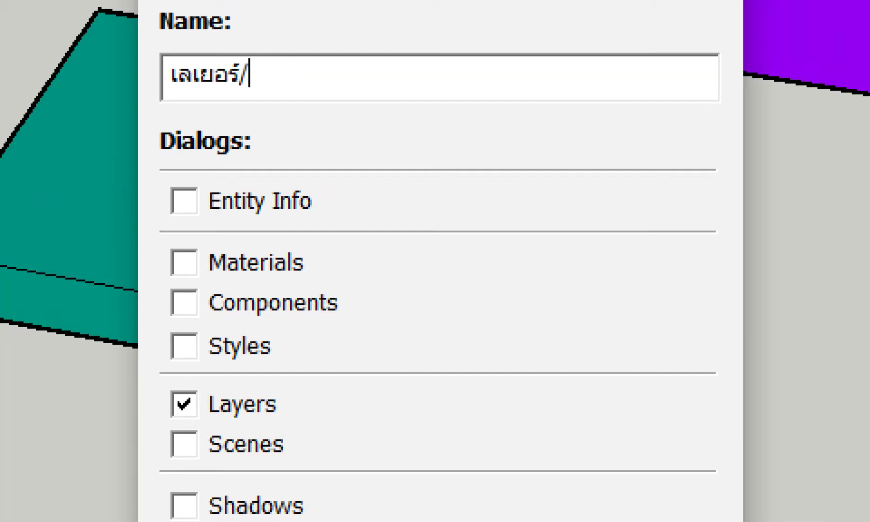
pyautogui.write('ฅ')
pyautogui.press('BackSpace')
pyautogui.write('L')
pyautogui.write('ay')
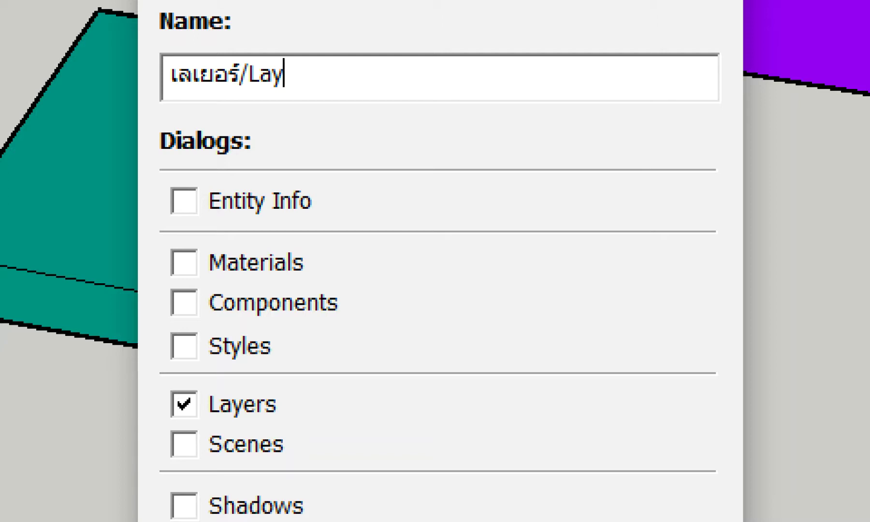
pyautogui.write('er')
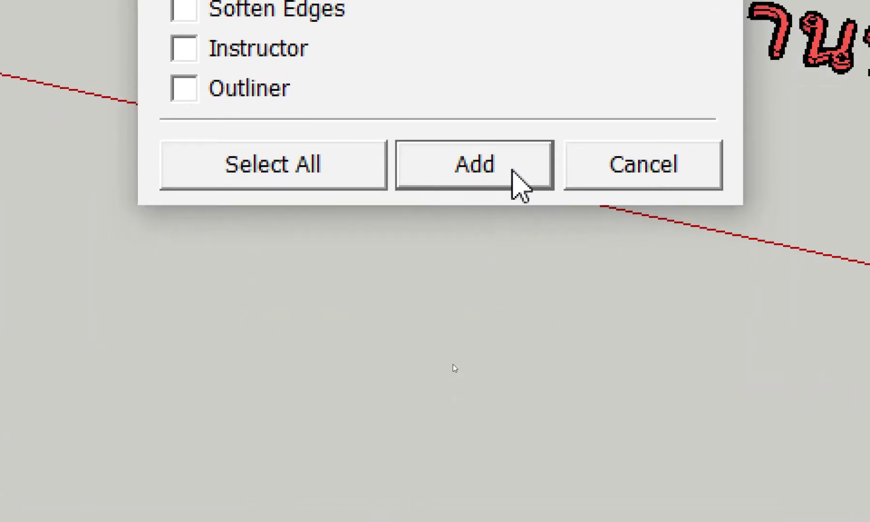
pyautogui.click(513, 170)
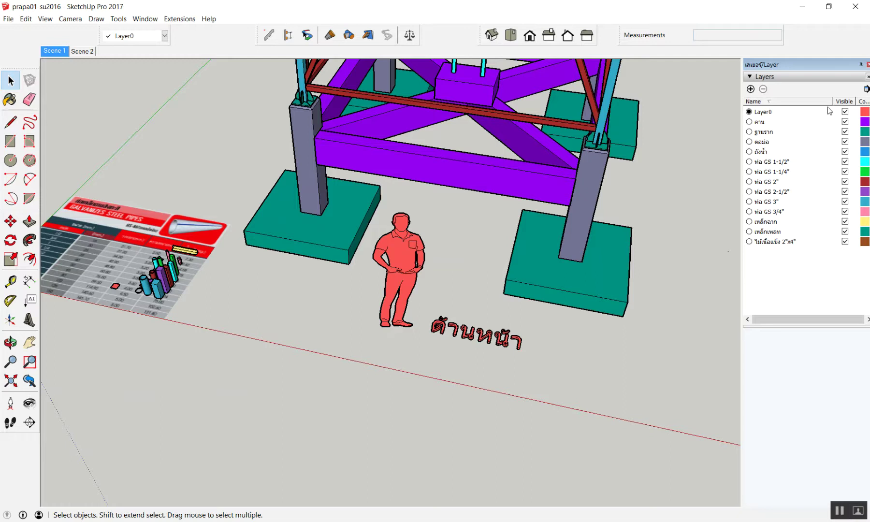
# Close the เลเยอร์/Layer tray to widen the model view
pyautogui.click(868, 65)
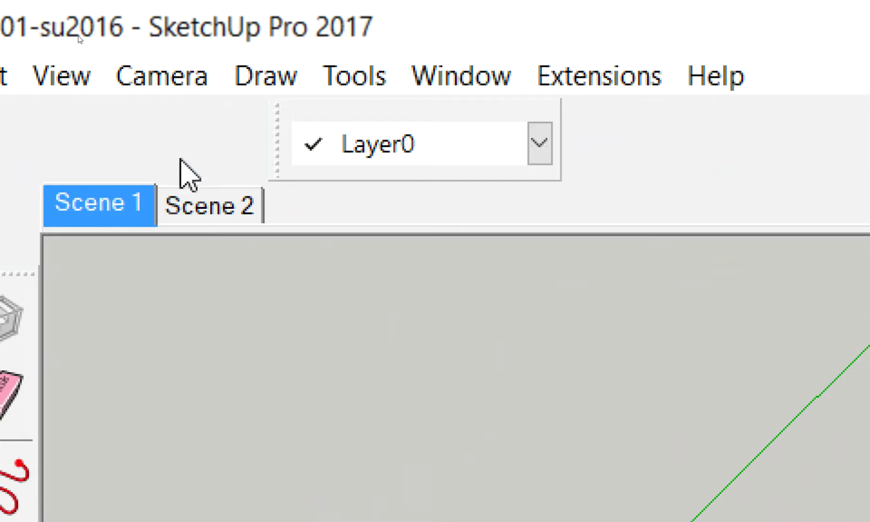
# Assign Shift+L to Window/Show Layers in Preferences > Shortcuts and confirm with OK
pyautogui.click(448, 83)
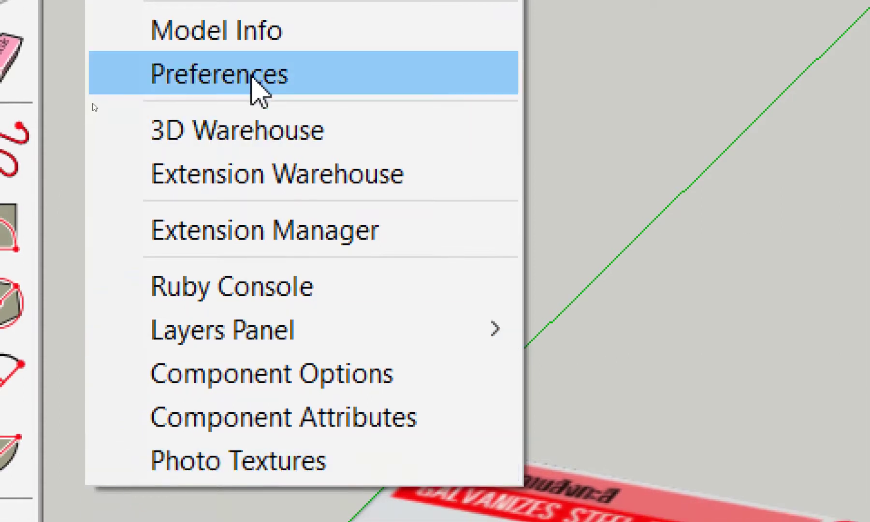
pyautogui.click(252, 79)
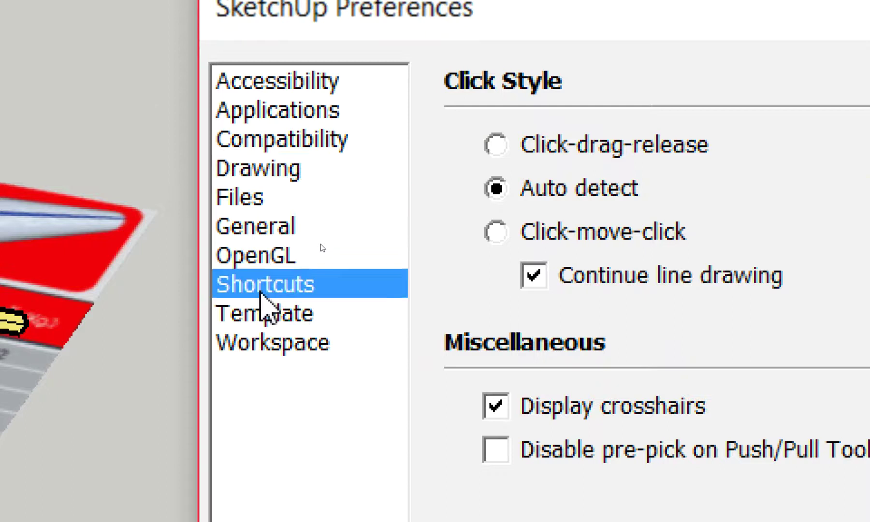
pyautogui.click(261, 288)
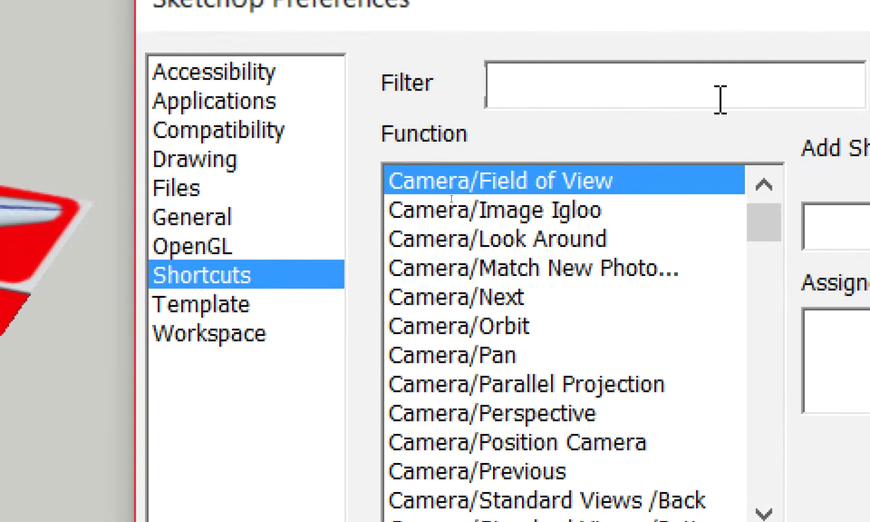
pyautogui.click(720, 96)
pyautogui.write('l')
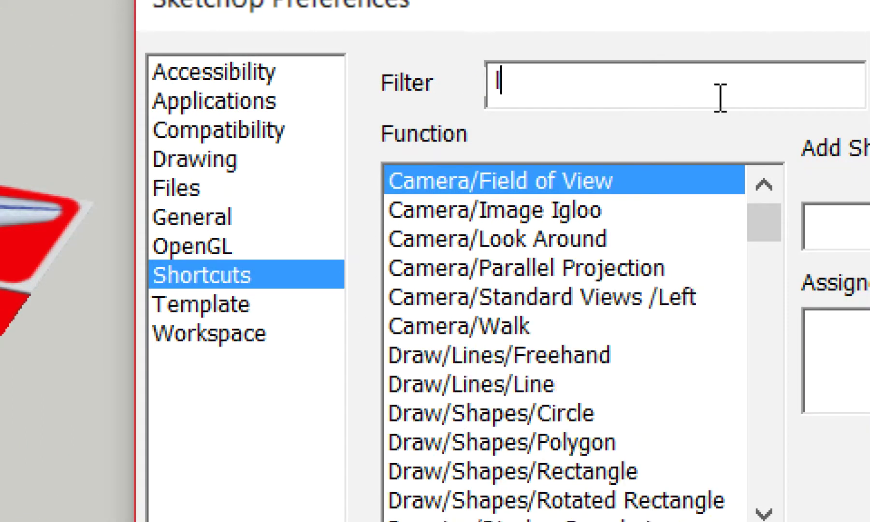
pyautogui.write('a')
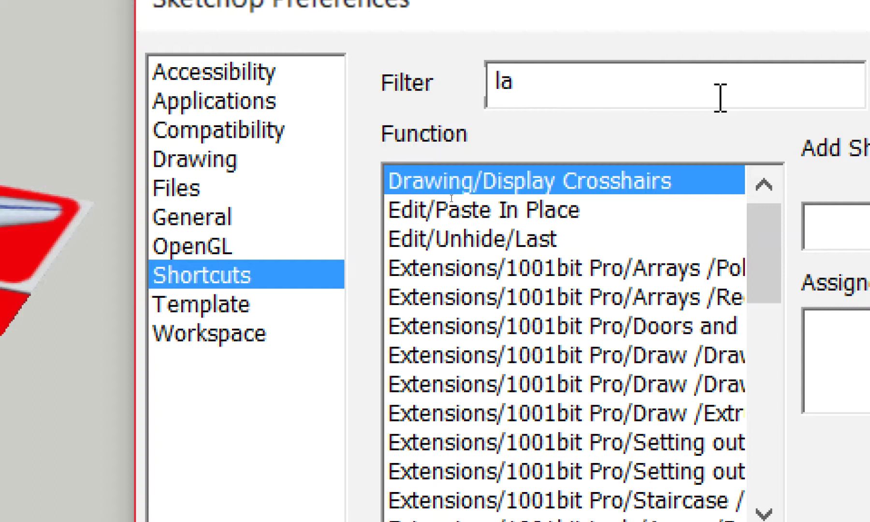
pyautogui.write('yer')
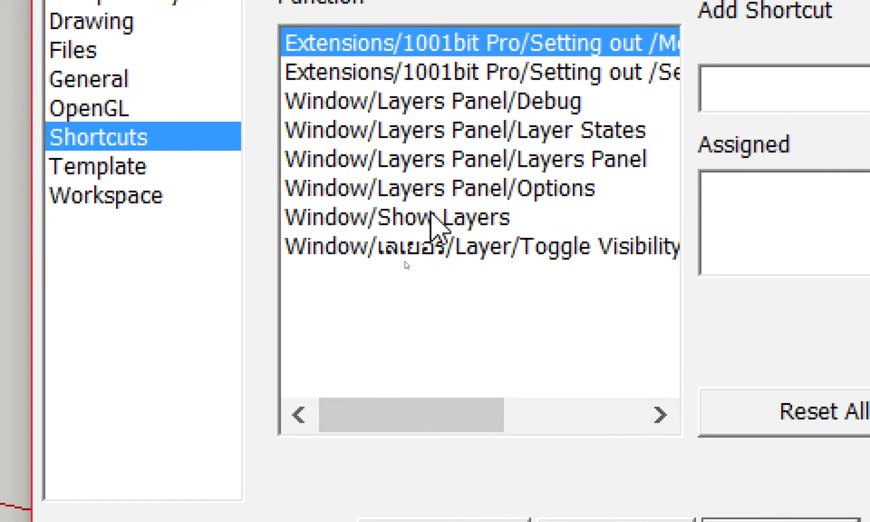
pyautogui.click(443, 216)
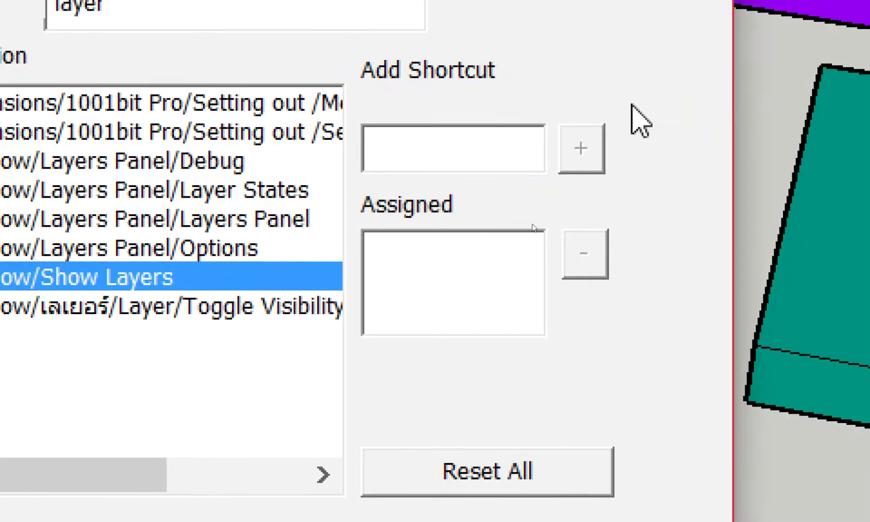
pyautogui.click(526, 141)
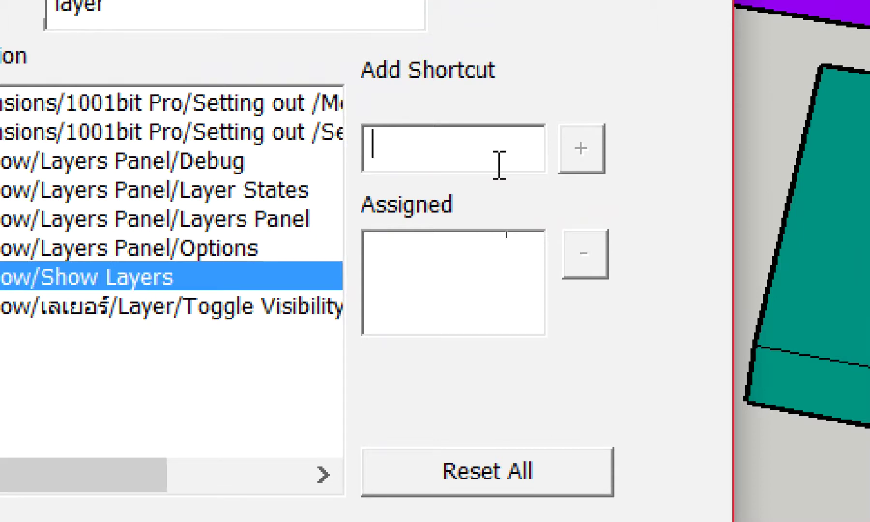
pyautogui.hotkey('shift', 'l')
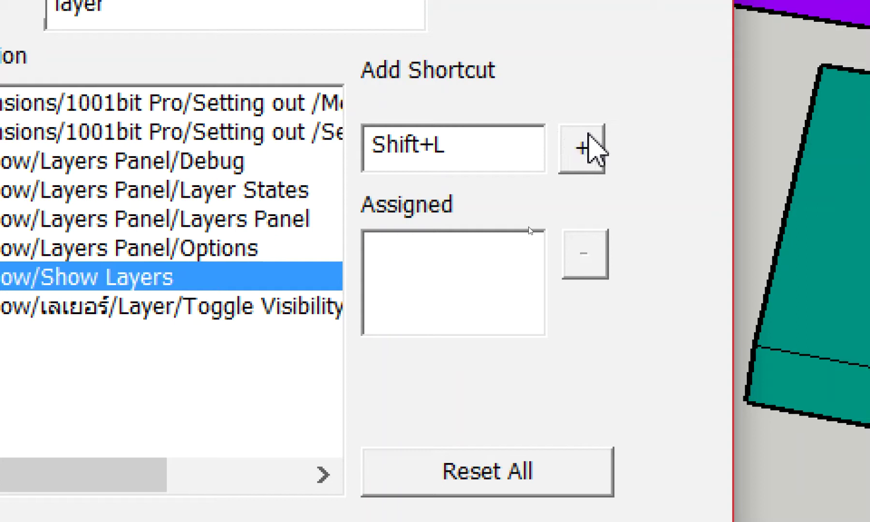
pyautogui.click(587, 144)
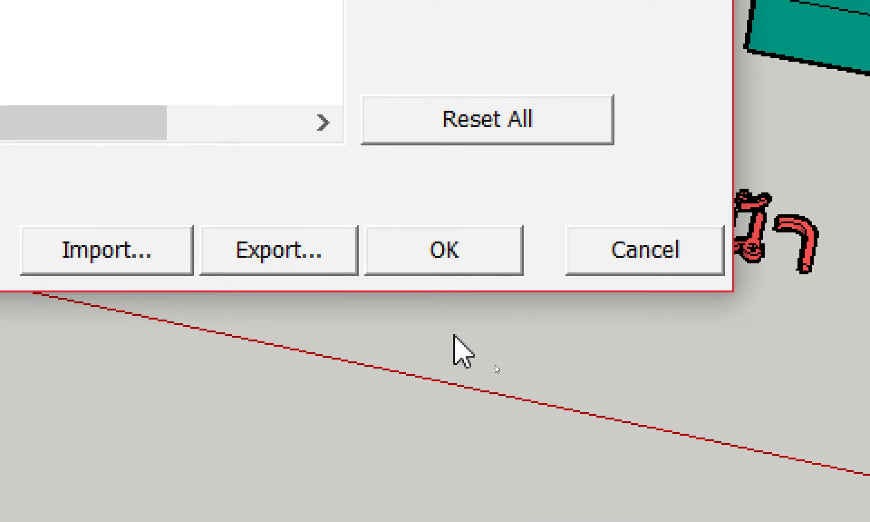
pyautogui.click(448, 272)
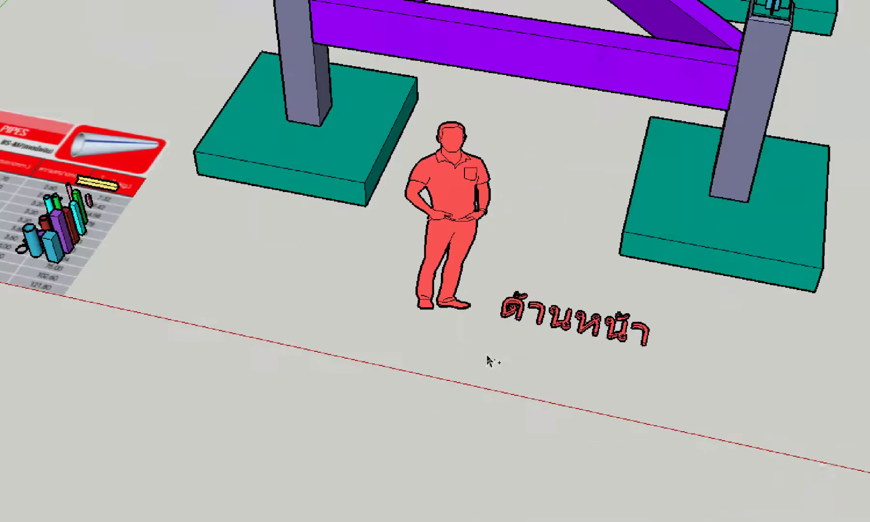
# Test the Shift+L shortcut by toggling the Layers tray open and closed twice
pyautogui.scroll(-3, 361, 341)
pyautogui.scroll(-2, 371, 346)
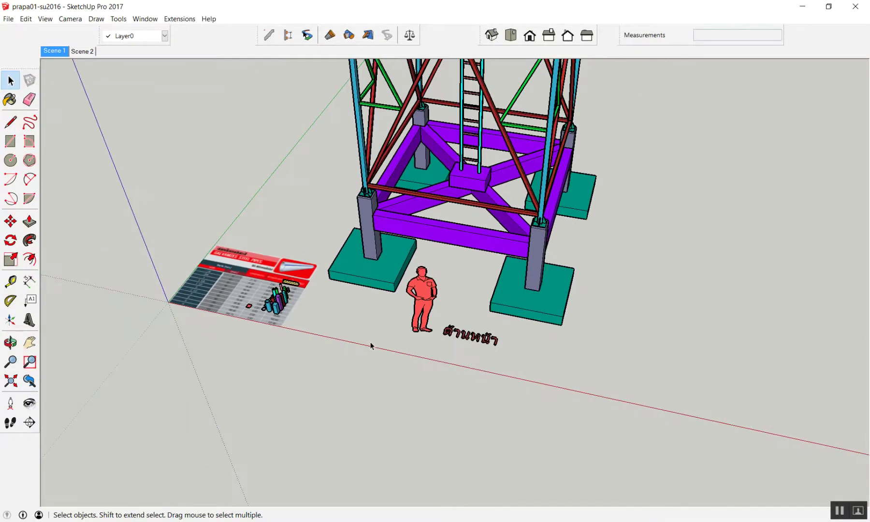
pyautogui.hotkey('shift', 'l')
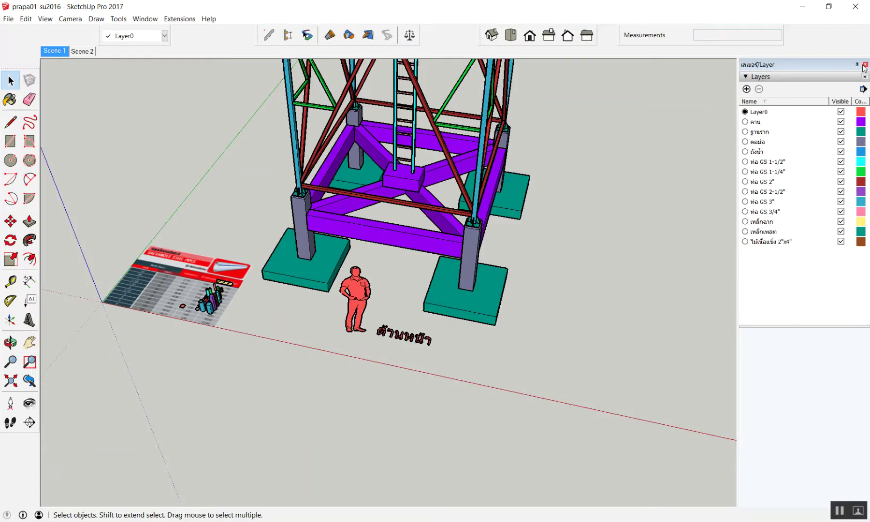
pyautogui.click(863, 65)
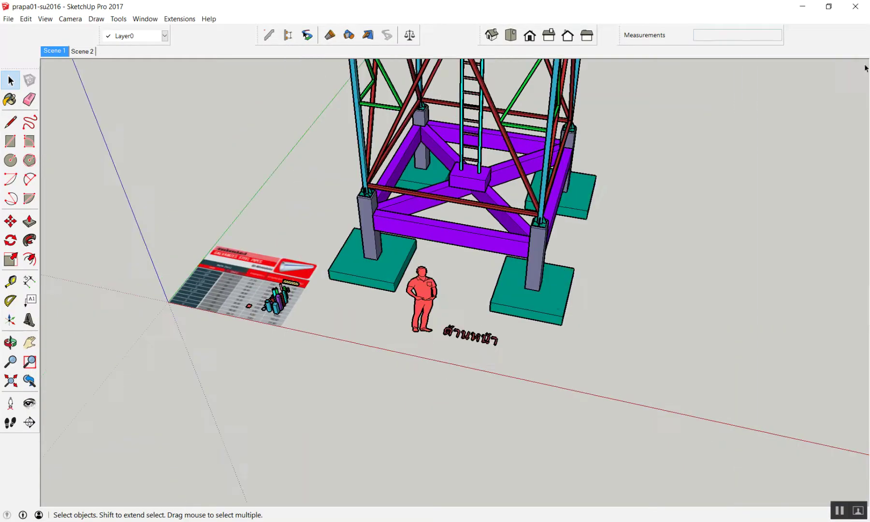
pyautogui.hotkey('shift', 'l')
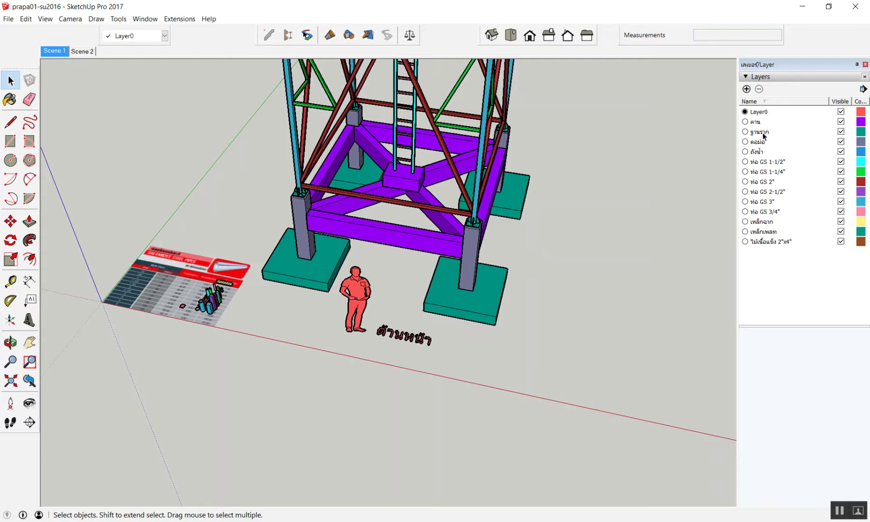
pyautogui.click(866, 65)
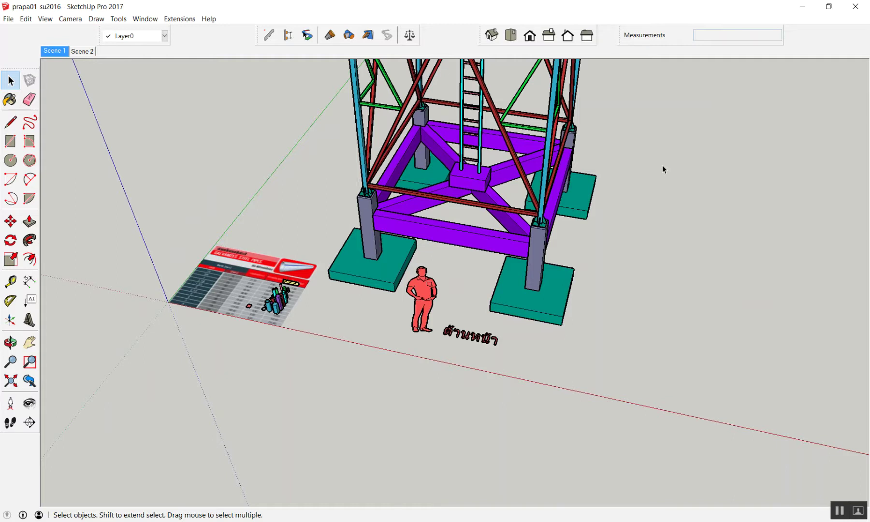
# Zoom Extents to fit the whole water tower in the view
pyautogui.scroll(-3, 663, 165)
pyautogui.scroll(2, 643, 220)
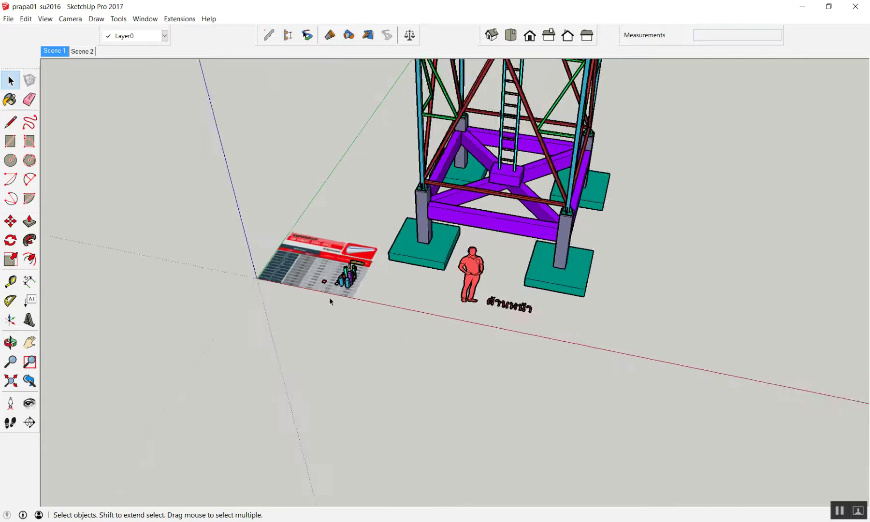
pyautogui.scroll(4, 335, 271)
pyautogui.scroll(2, 343, 266)
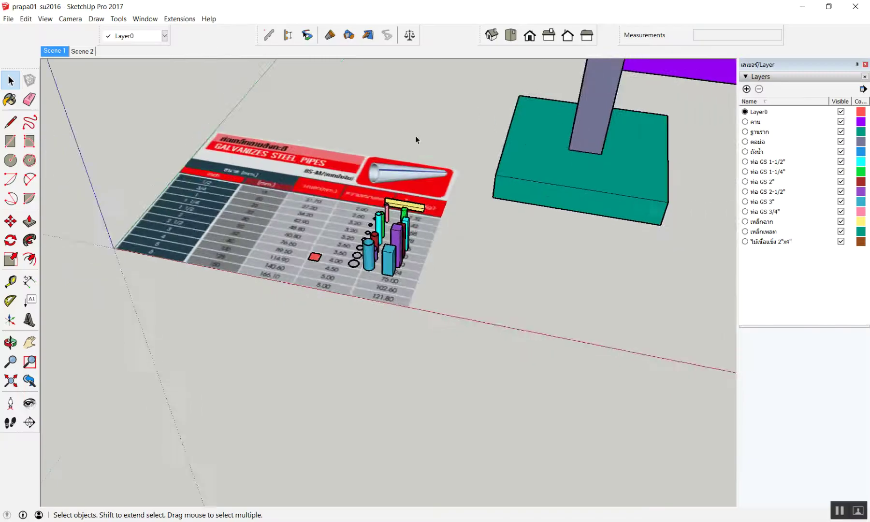
pyautogui.scroll(-3, 251, 244)
pyautogui.scroll(3, 251, 244)
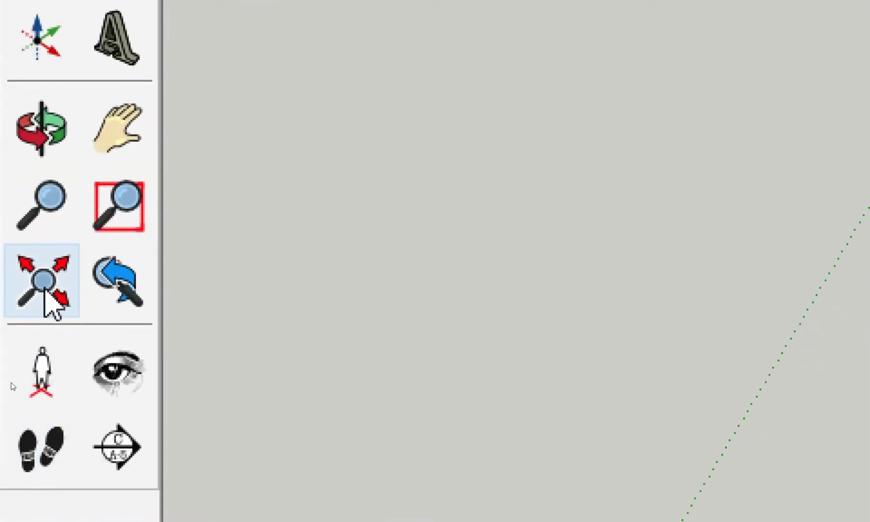
pyautogui.click(44, 301)
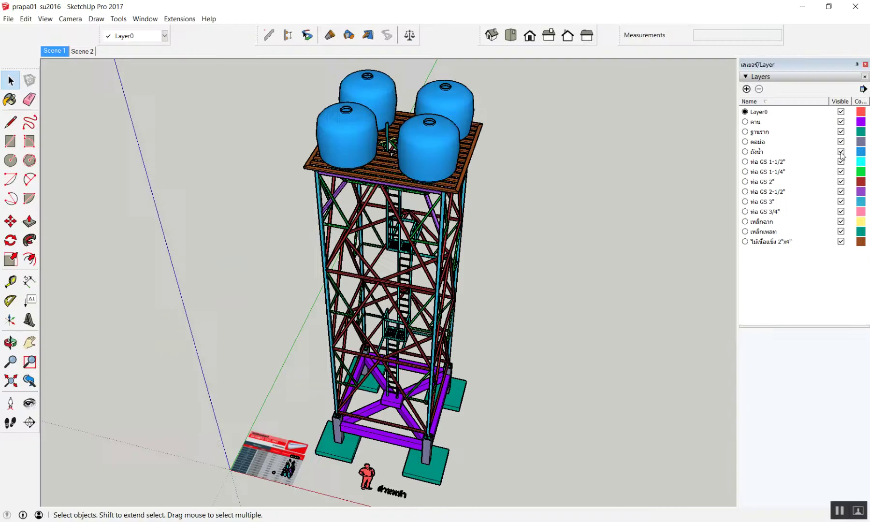
# Toggle the ถังน้ำ water tank layer's visibility off and on several times, leaving it shown
pyautogui.click(842, 152)
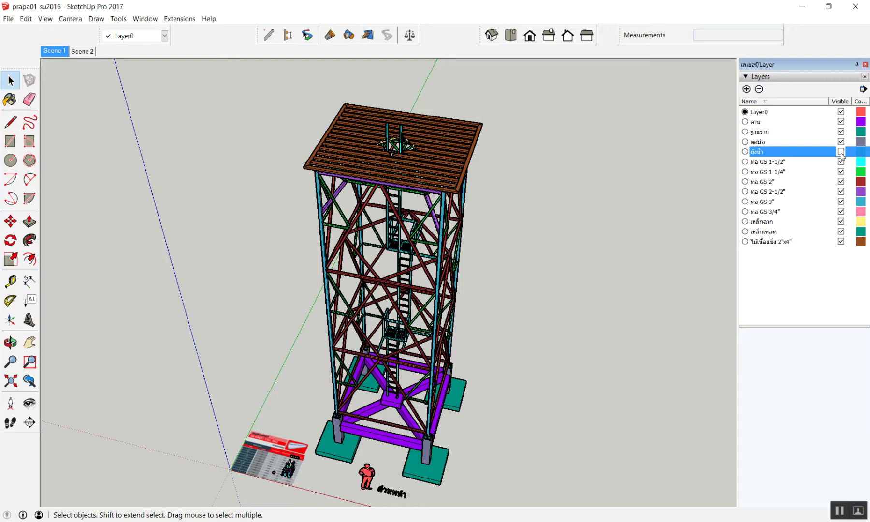
pyautogui.click(842, 151)
pyautogui.click(841, 152)
pyautogui.click(841, 152)
pyautogui.click(841, 152)
pyautogui.click(841, 153)
pyautogui.click(841, 151)
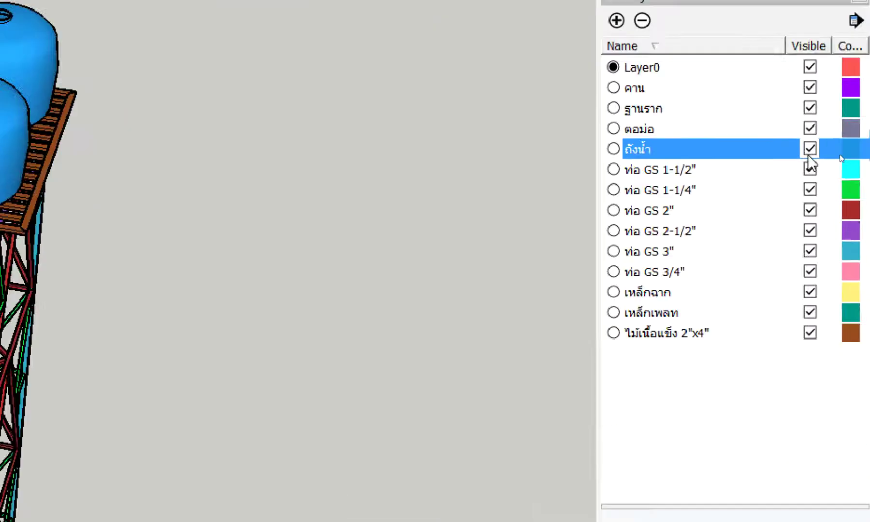
pyautogui.click(841, 153)
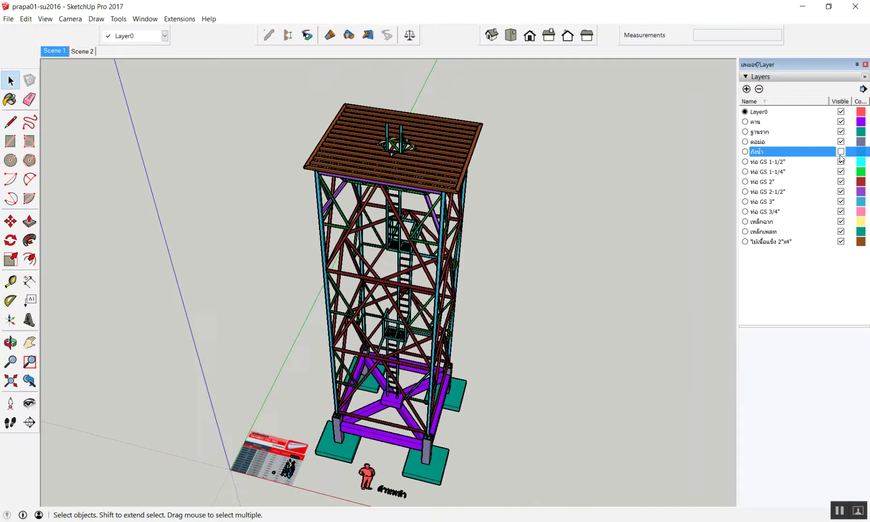
pyautogui.click(841, 153)
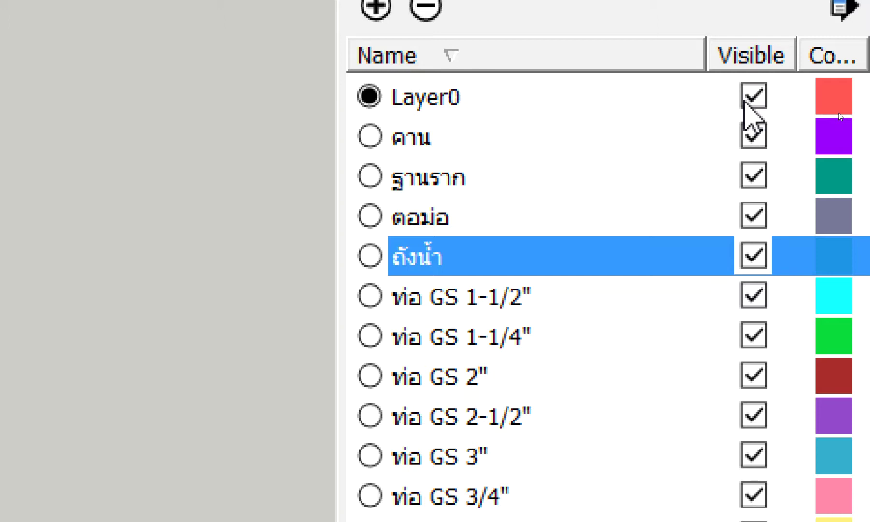
# Hide the คาน, ฐานราก, ตอม่อ and ถังน้ำ structure layers
pyautogui.click(754, 138)
pyautogui.click(755, 174)
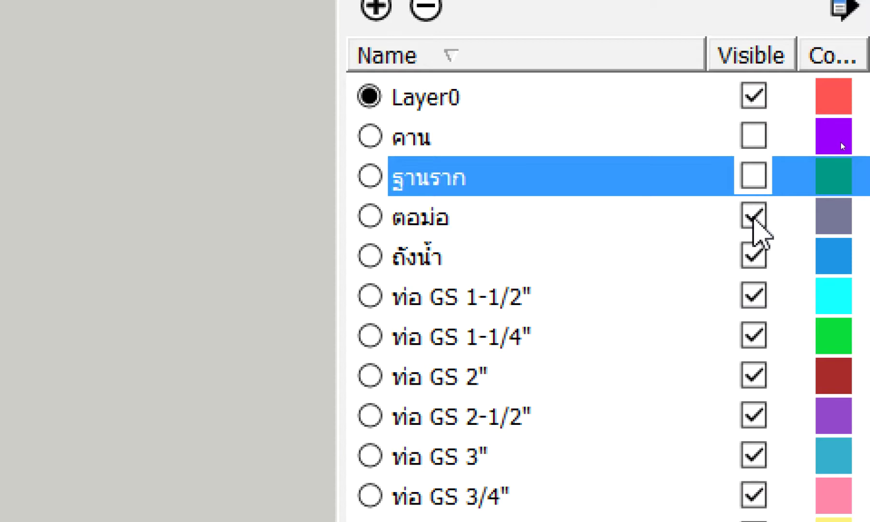
pyautogui.click(753, 218)
pyautogui.click(753, 256)
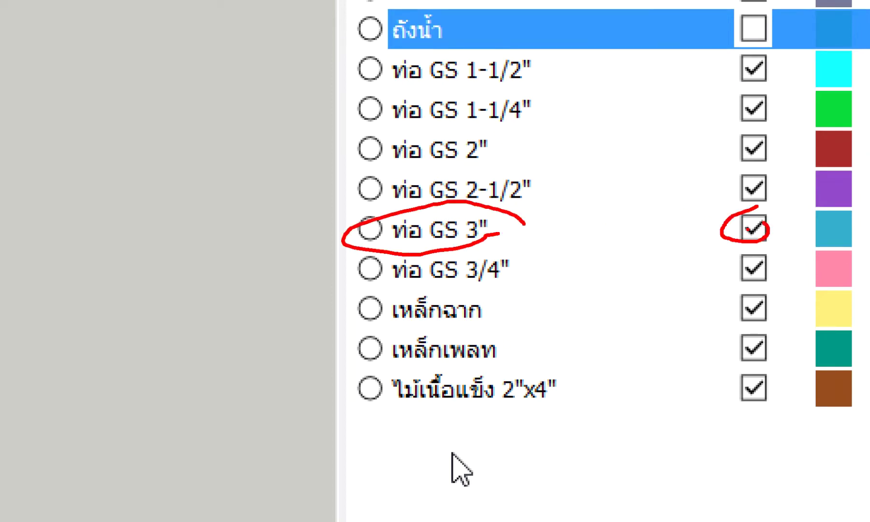
# Hide the 1-1/2", 1-1/4", 2", 2-1/2", 3/4" pipe, angle steel, steel plate and hardwood 2"x4" layers
pyautogui.click(755, 102)
pyautogui.click(753, 140)
pyautogui.click(752, 176)
pyautogui.click(753, 156)
pyautogui.click(747, 226)
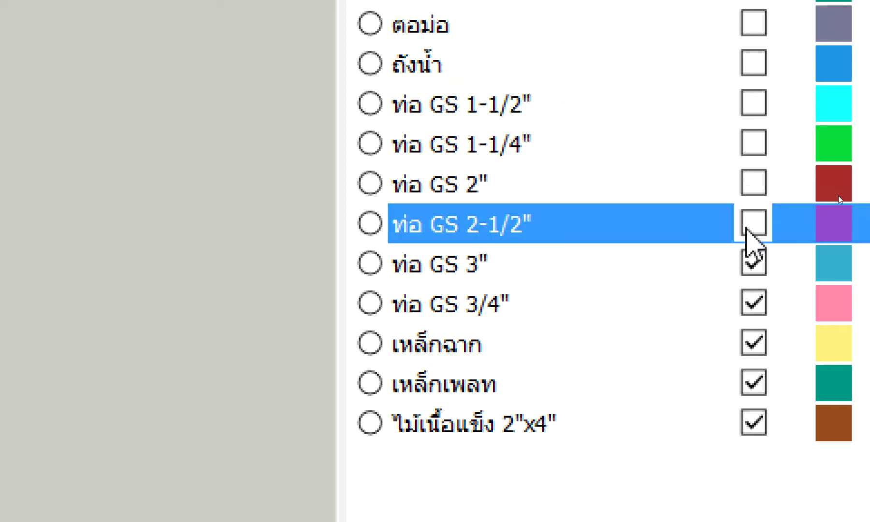
pyautogui.click(754, 303)
pyautogui.click(754, 343)
pyautogui.click(753, 383)
pyautogui.click(753, 423)
pyautogui.scroll(5, 773, 145)
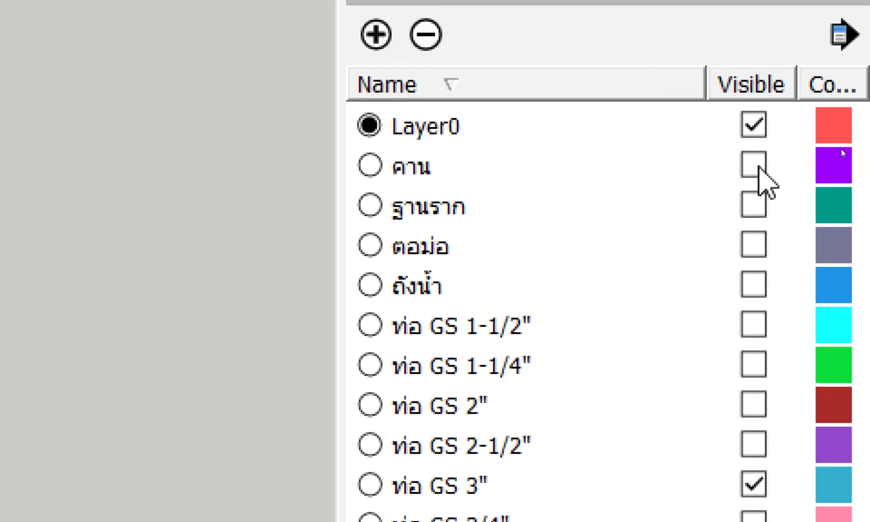
pyautogui.scroll(-5, 661, 485)
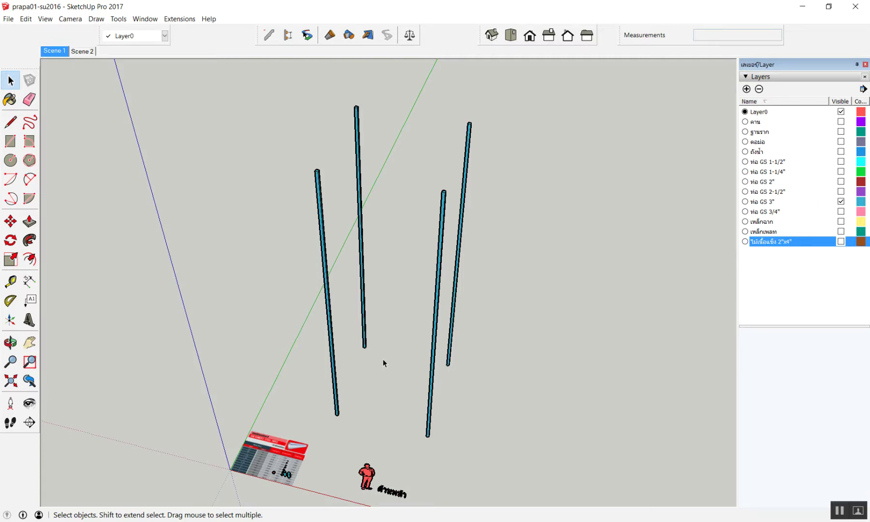
# Zoom and orbit until the blue 3-inch pipe cylinder and box on the chart fill the view
pyautogui.scroll(-3, 249, 194)
pyautogui.scroll(2, 290, 319)
pyautogui.scroll(5, 297, 344)
pyautogui.scroll(2, 297, 343)
pyautogui.scroll(3, 328, 311)
pyautogui.scroll(-1, 328, 311)
pyautogui.scroll(1, 343, 374)
pyautogui.scroll(3, 343, 374)
pyautogui.scroll(-3, 334, 350)
pyautogui.scroll(-1, 334, 350)
pyautogui.scroll(3, 334, 348)
pyautogui.scroll(-1, 330, 344)
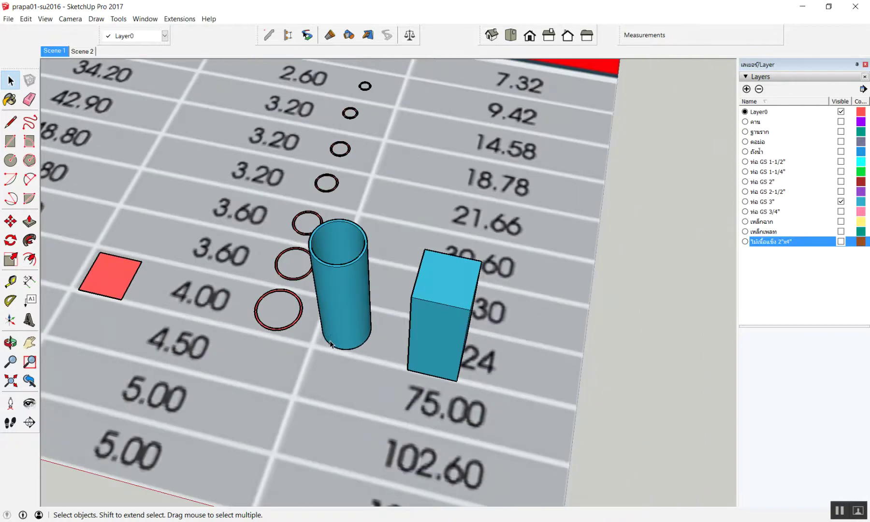
pyautogui.moveTo(330, 344); pyautogui.dragTo(377, 197, button='middle')
pyautogui.scroll(3, 345, 253)
pyautogui.moveTo(344, 251)
pyautogui.mouseDown(button='middle')
pyautogui.moveTo(329, 283)
pyautogui.moveTo(284, 281)
pyautogui.moveTo(275, 290)
pyautogui.mouseUp(button='middle')
pyautogui.scroll(2, 299, 263)
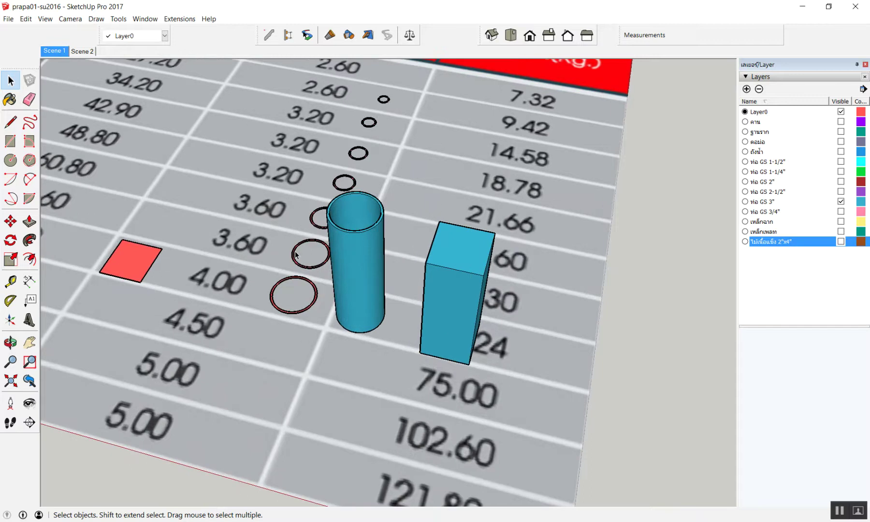
pyautogui.scroll(-3, 296, 254)
pyautogui.moveTo(296, 257); pyautogui.dragTo(292, 288, button='middle')
pyautogui.scroll(2, 292, 290)
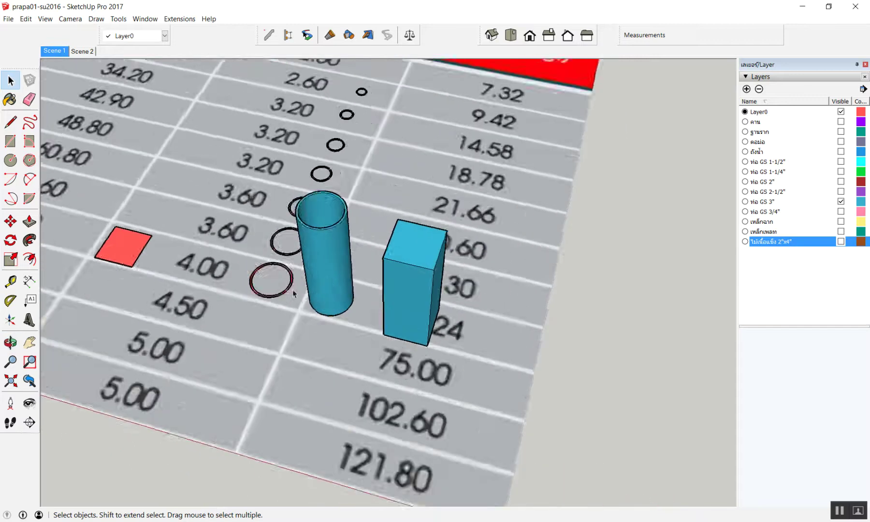
pyautogui.scroll(3, 292, 285)
# Place leader labels on the cylinder (pipe description) and the box (BS3")
pyautogui.press('t')
pyautogui.click(365, 235)
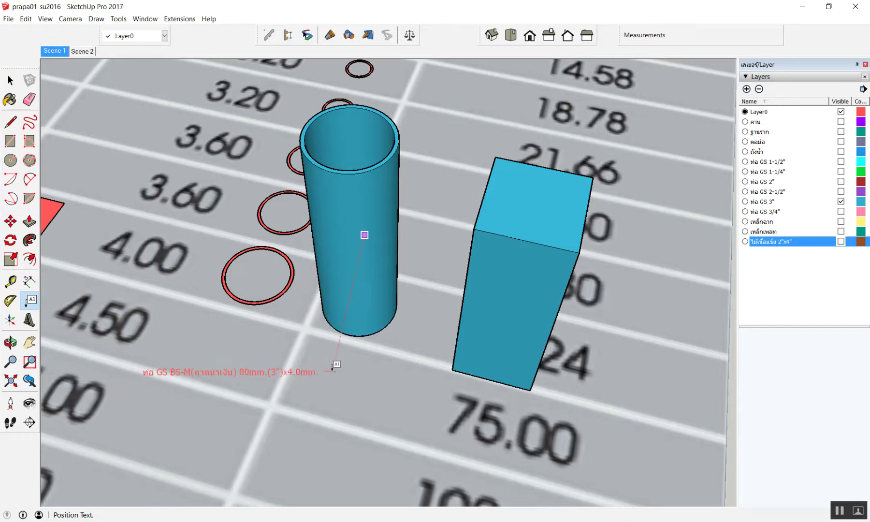
pyautogui.click(356, 375)
pyautogui.click(477, 346)
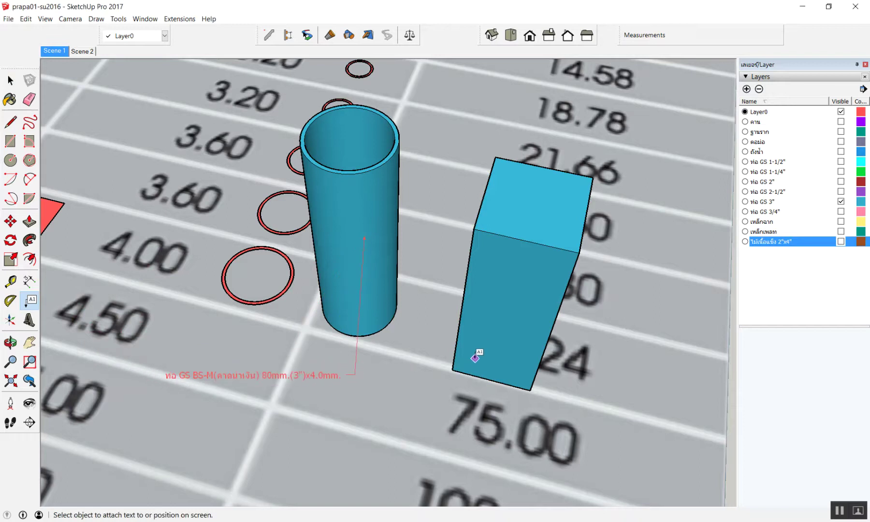
pyautogui.click(475, 358)
pyautogui.click(377, 414)
pyautogui.click(420, 409)
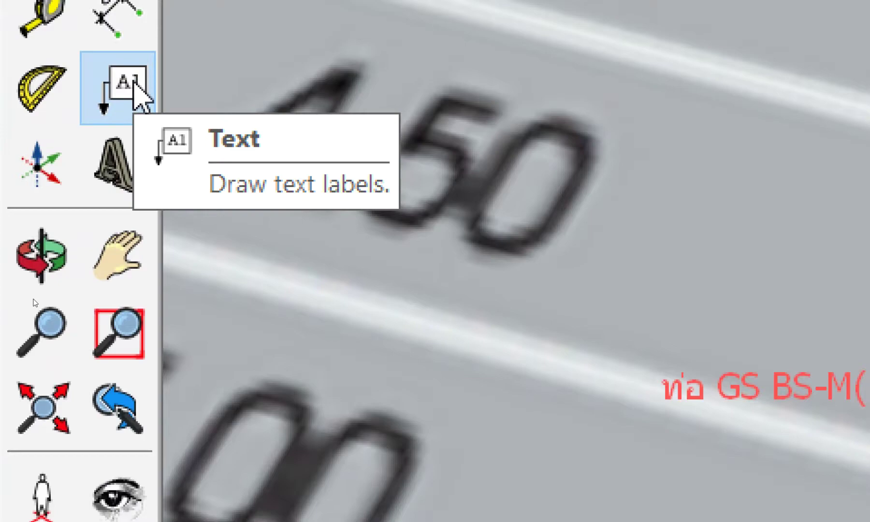
# Add another pipe-name leader label to the left of the cylinder
pyautogui.click(140, 94)
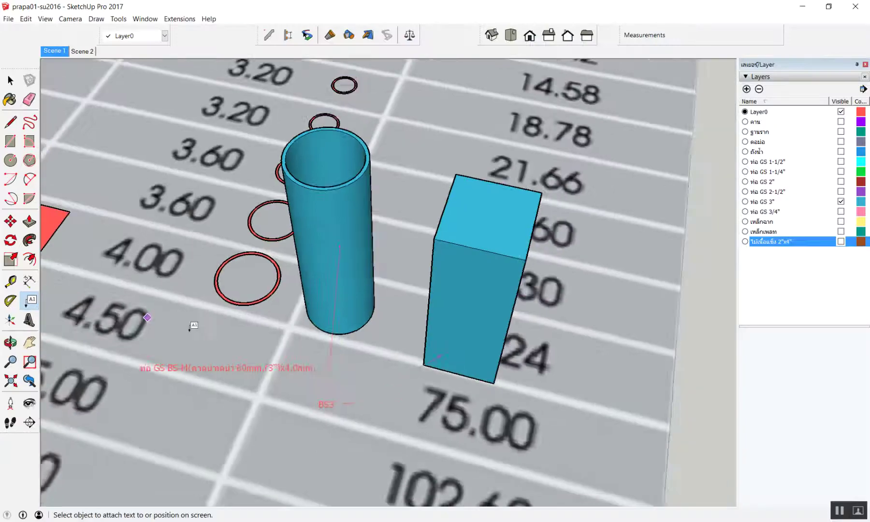
pyautogui.scroll(2, 301, 346)
pyautogui.scroll(3, 296, 291)
pyautogui.click(293, 288)
pyautogui.scroll(-3, 293, 288)
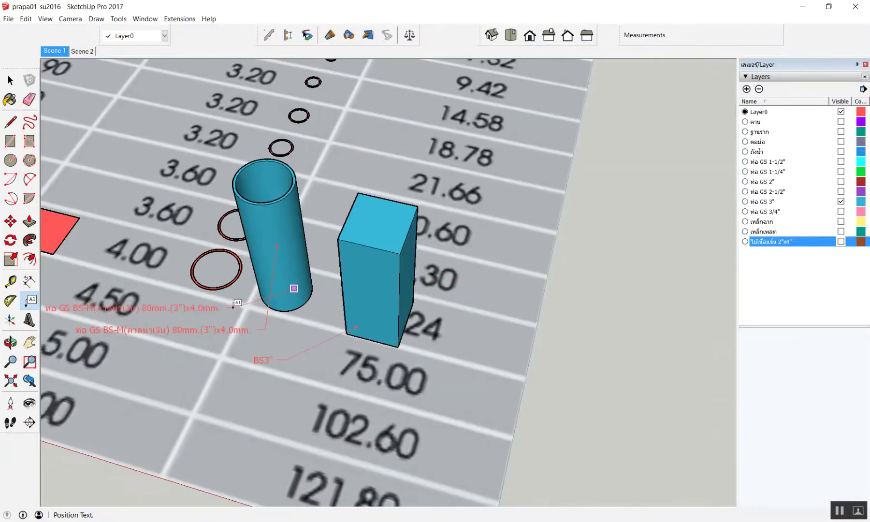
pyautogui.click(225, 314)
pyautogui.scroll(-2, 415, 292)
pyautogui.scroll(1, 416, 292)
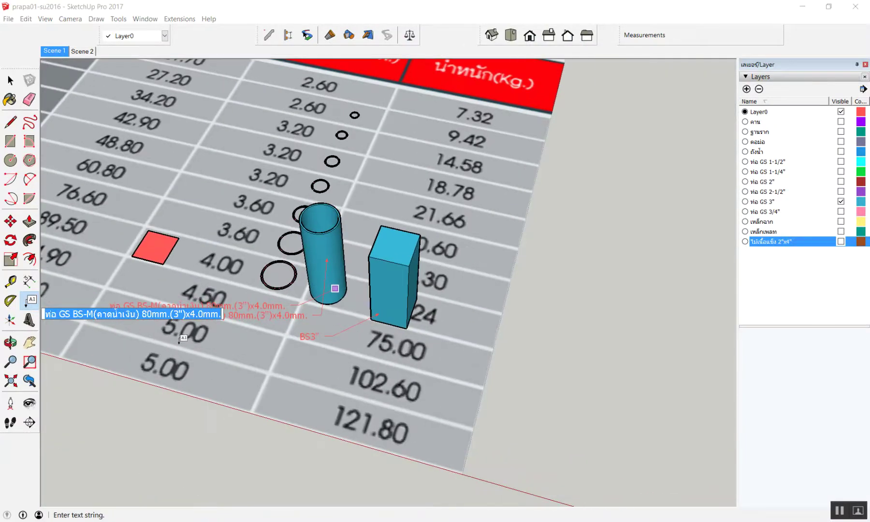
pyautogui.click(260, 313)
# Label the box with ท่อ GS BS-M(คาดน้ำเงิน) 80mm.(3")x4.0mm. on its right and BS3" below it
pyautogui.scroll(2, 204, 342)
pyautogui.scroll(-2, 336, 262)
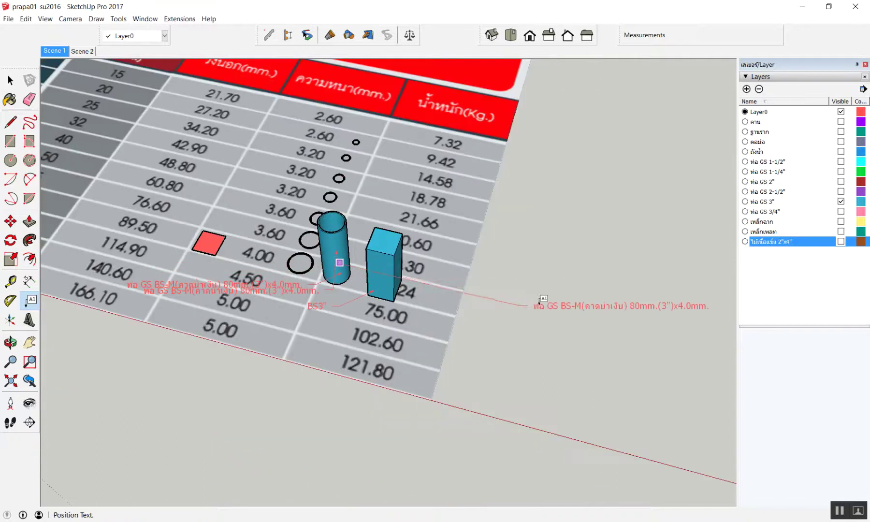
pyautogui.click(501, 279)
pyautogui.click(373, 278)
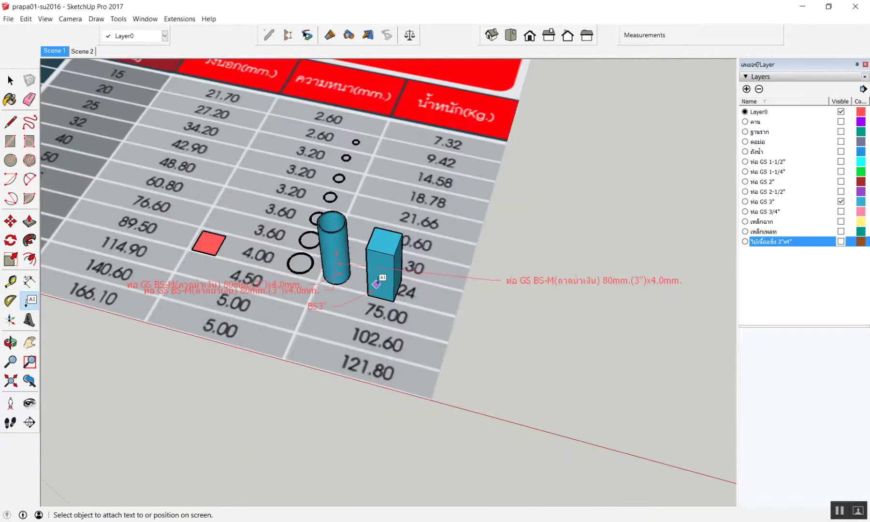
pyautogui.click(394, 287)
pyautogui.click(506, 310)
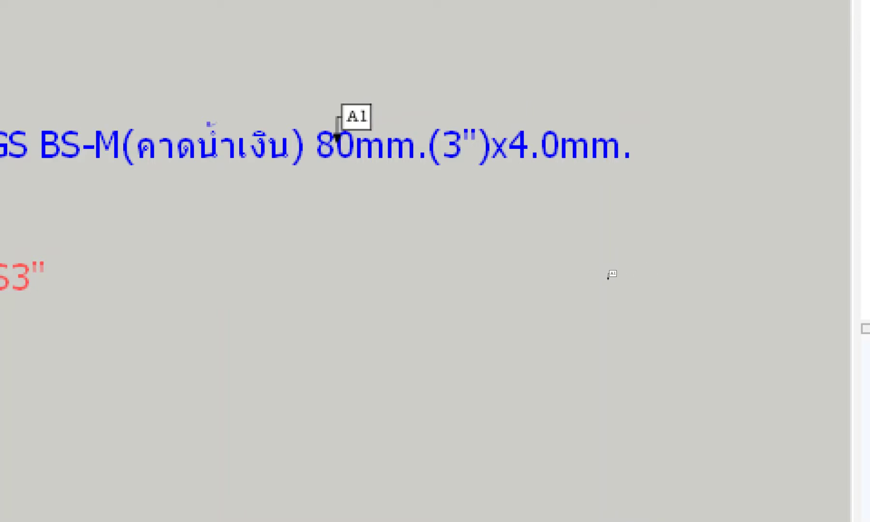
pyautogui.click(337, 140)
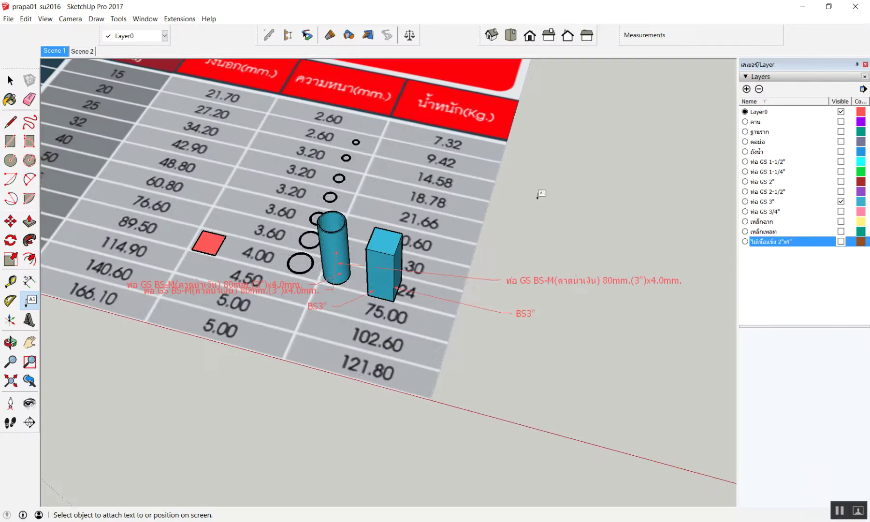
# Zoom around the labelled samples and switch back to the Select tool
pyautogui.scroll(-5, 382, 210)
pyautogui.scroll(4, 174, 182)
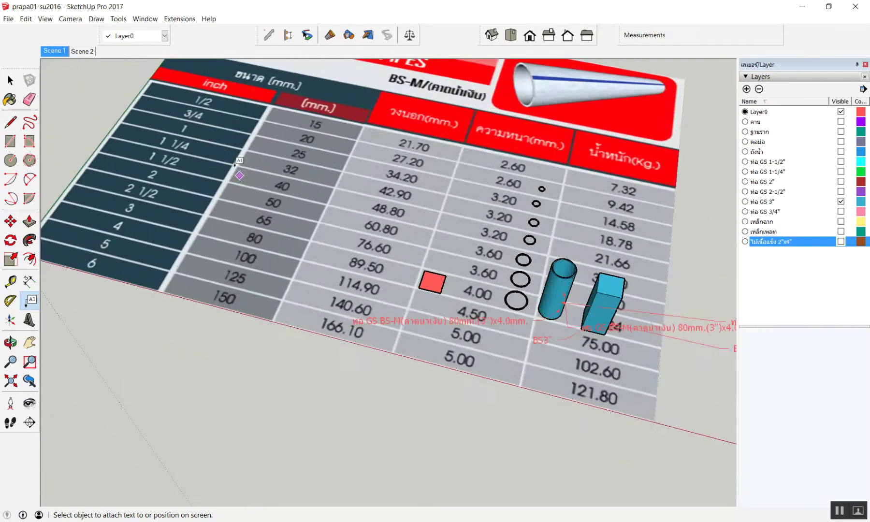
pyautogui.scroll(-2, 147, 128)
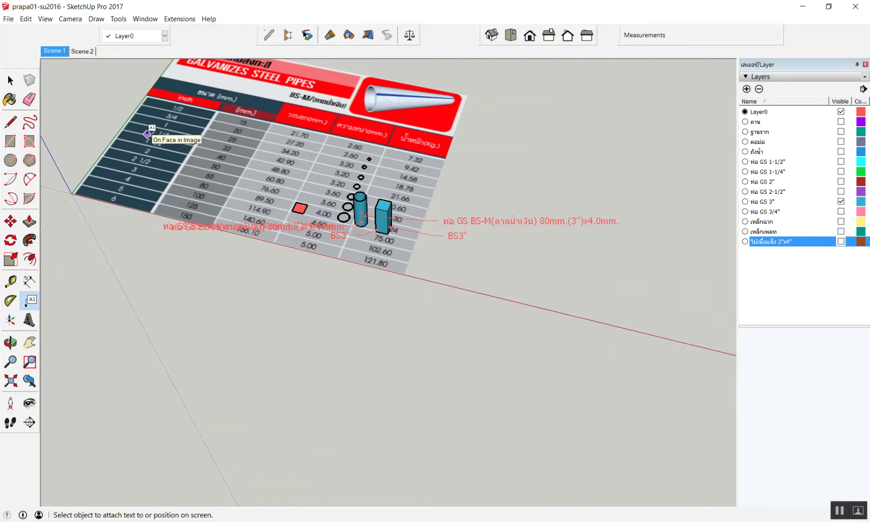
pyautogui.scroll(-2, 469, 127)
pyautogui.scroll(-2, 470, 128)
pyautogui.scroll(-2, 467, 164)
pyautogui.scroll(-2, 467, 169)
pyautogui.scroll(-2, 468, 171)
pyautogui.scroll(2, 441, 140)
pyautogui.scroll(2, 464, 249)
pyautogui.scroll(3, 444, 276)
pyautogui.scroll(-2, 435, 263)
pyautogui.scroll(-2, 423, 249)
pyautogui.press('space')
pyautogui.scroll(3, 302, 297)
pyautogui.scroll(3, 340, 293)
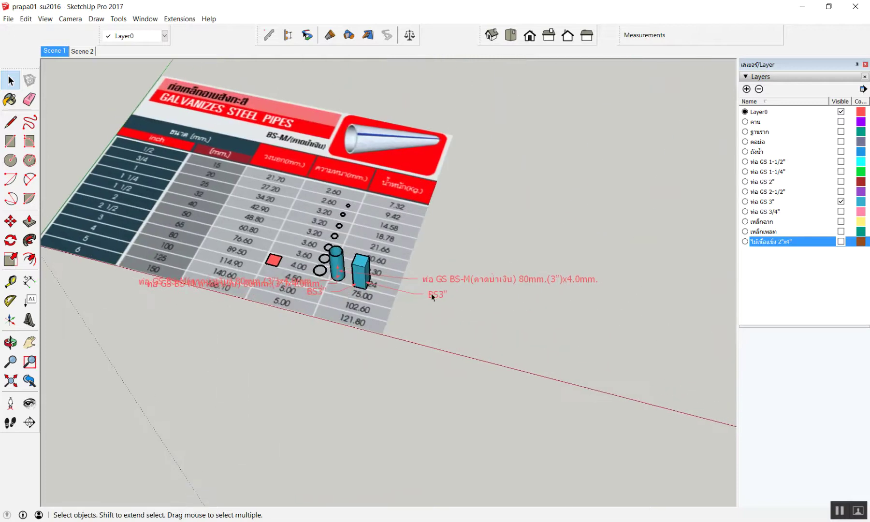
# Delete the overlapping duplicate pipe-name label, keeping the BS3" tag, and open Profile Builder
pyautogui.moveTo(517, 267); pyautogui.dragTo(429, 332)
pyautogui.click(419, 319)
pyautogui.scroll(3, 291, 300)
pyautogui.click(234, 279)
pyautogui.press('Delete')
pyautogui.click(366, 299)
pyautogui.scroll(-3, 352, 281)
pyautogui.scroll(-3, 350, 278)
pyautogui.scroll(-3, 427, 280)
pyautogui.scroll(-2, 403, 241)
pyautogui.click(512, 87)
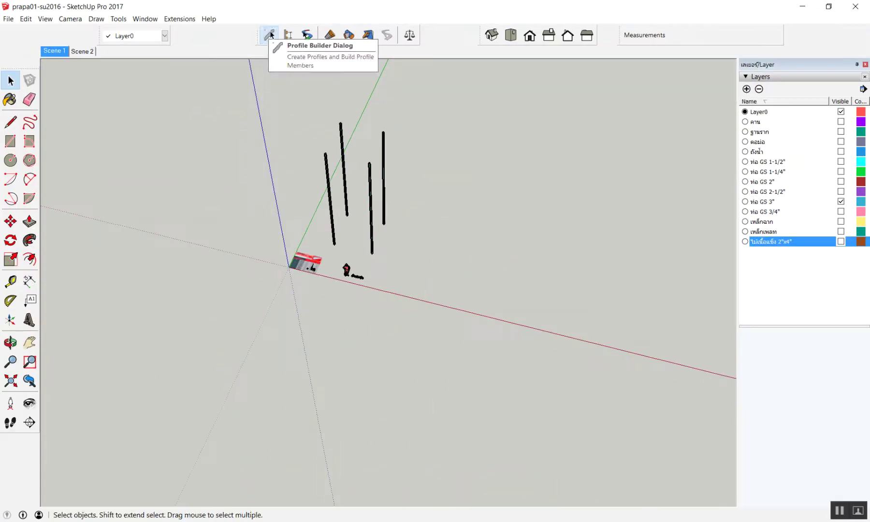
pyautogui.click(270, 35)
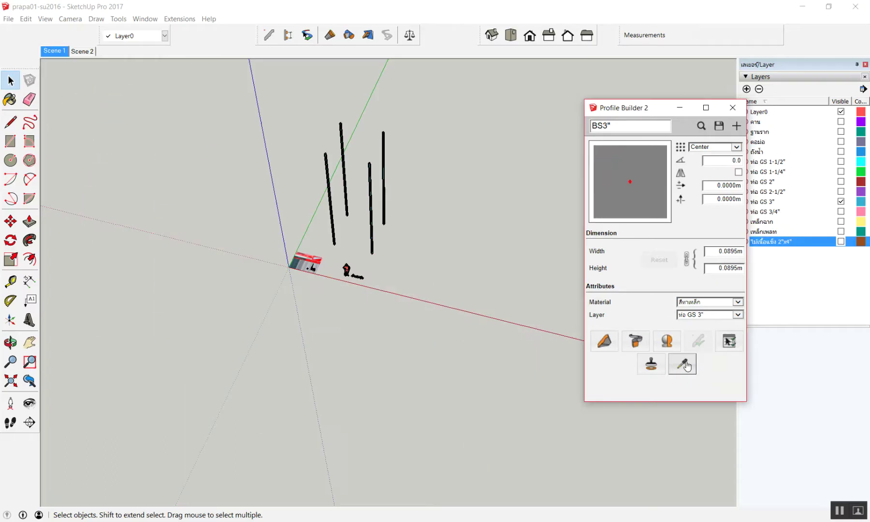
# Sample the ท่อ GS BS-M round profile from the blue cylinder with the Profile Builder eyedropper
pyautogui.click(688, 371)
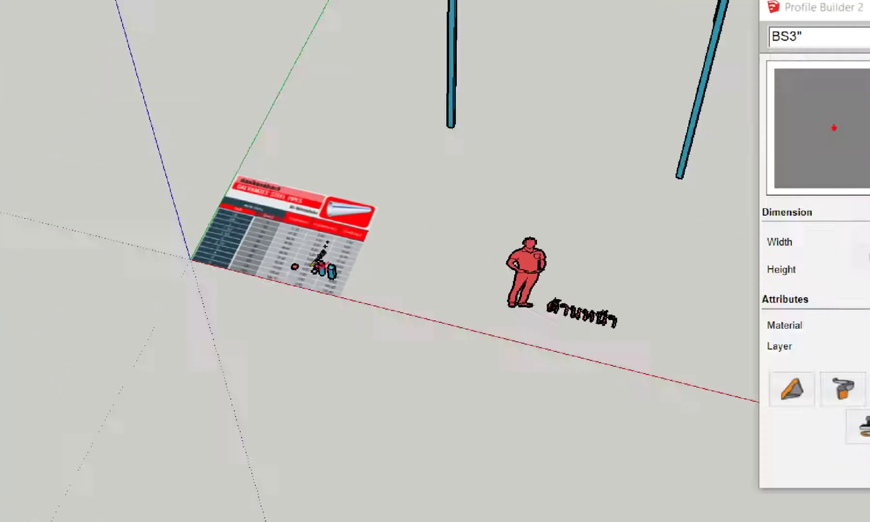
pyautogui.scroll(3, 340, 266)
pyautogui.scroll(4, 348, 266)
pyautogui.scroll(2, 348, 265)
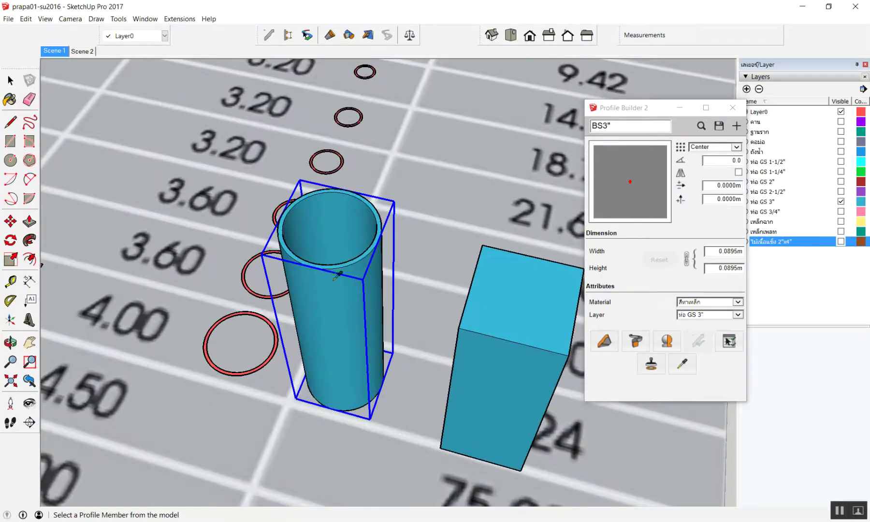
pyautogui.scroll(2, 340, 286)
pyautogui.scroll(2, 380, 237)
pyautogui.click(412, 163)
pyautogui.scroll(-3, 412, 163)
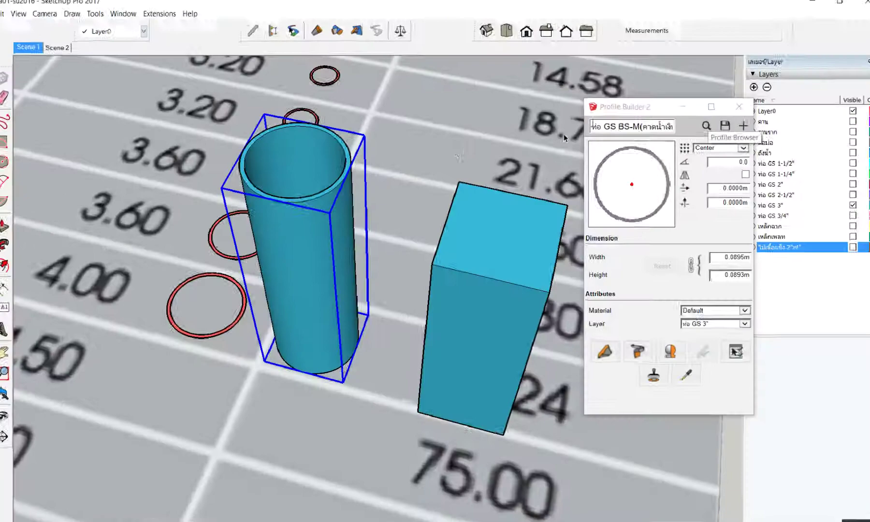
pyautogui.scroll(-3, 417, 193)
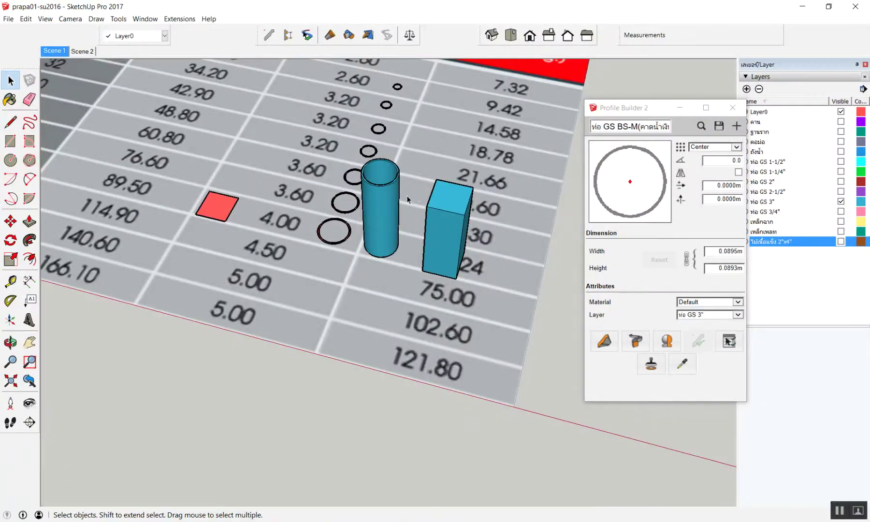
pyautogui.scroll(-3, 309, 269)
pyautogui.scroll(-2, 442, 293)
pyautogui.scroll(-2, 225, 254)
pyautogui.scroll(-2, 286, 282)
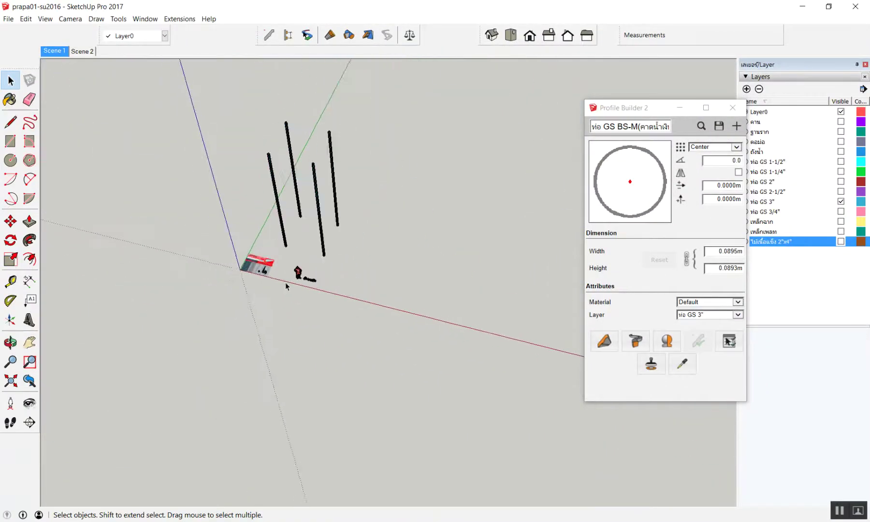
pyautogui.scroll(2, 239, 157)
pyautogui.scroll(-2, 239, 157)
# Orbit the model and window-select the four tall columns
pyautogui.moveTo(326, 253); pyautogui.dragTo(298, 103, button='middle')
pyautogui.scroll(3, 308, 111)
pyautogui.scroll(2, 309, 119)
pyautogui.scroll(-3, 339, 145)
pyautogui.scroll(1, 510, 152)
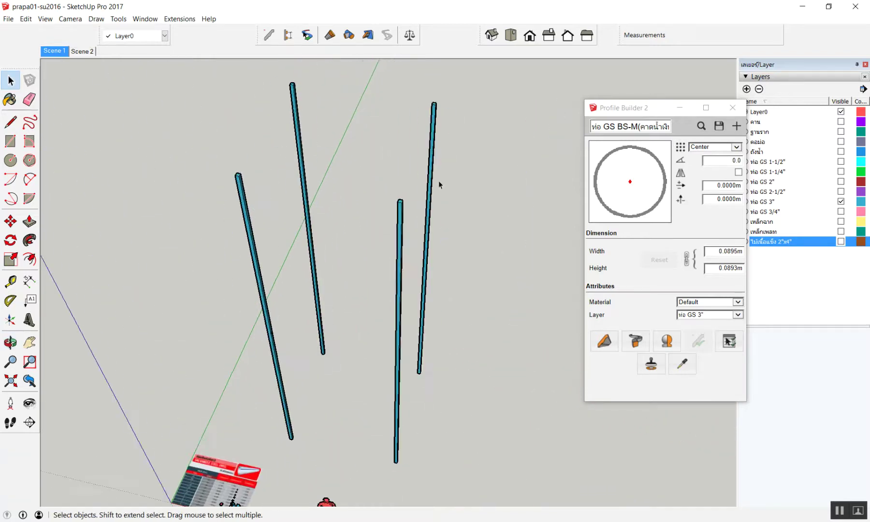
pyautogui.moveTo(509, 154); pyautogui.dragTo(99, 290)
pyautogui.scroll(2, 374, 233)
pyautogui.scroll(2, 364, 249)
pyautogui.scroll(2, 380, 235)
pyautogui.scroll(2, 367, 241)
pyautogui.scroll(2, 367, 239)
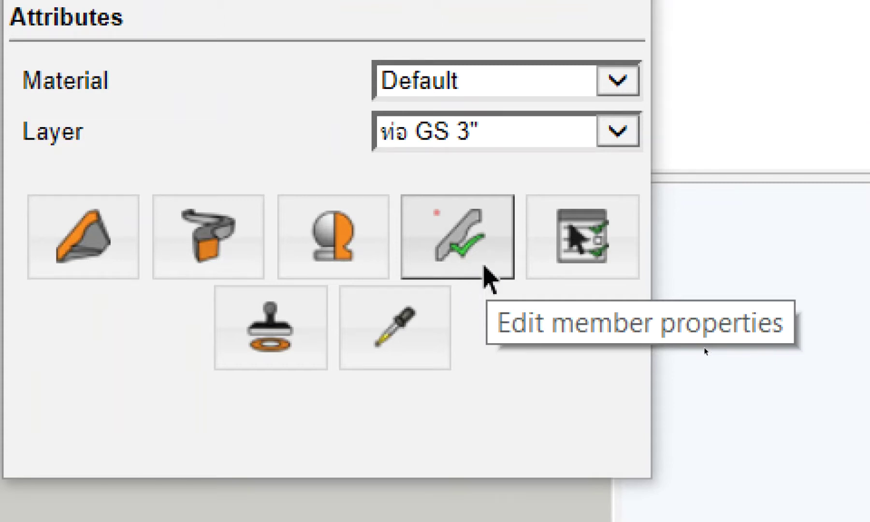
# Apply the sampled profile, name, width/height, layer and material to the four columns
pyautogui.click(485, 267)
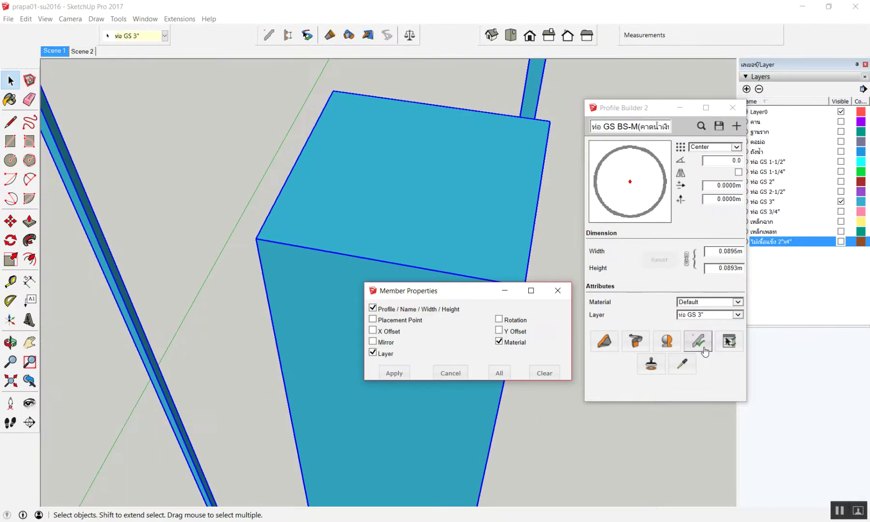
pyautogui.moveTo(466, 292); pyautogui.dragTo(441, 146)
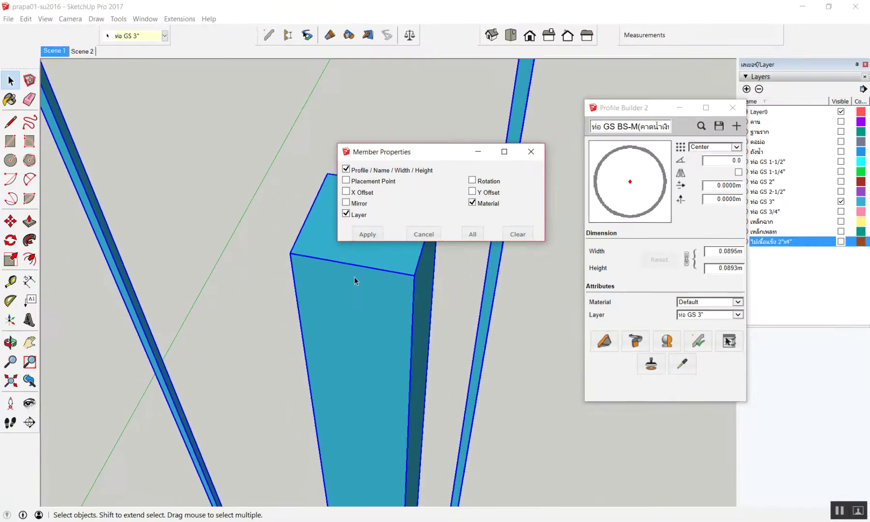
pyautogui.scroll(-5, 354, 277)
pyautogui.scroll(5, 277, 275)
pyautogui.scroll(2, 420, 319)
pyautogui.scroll(-3, 312, 225)
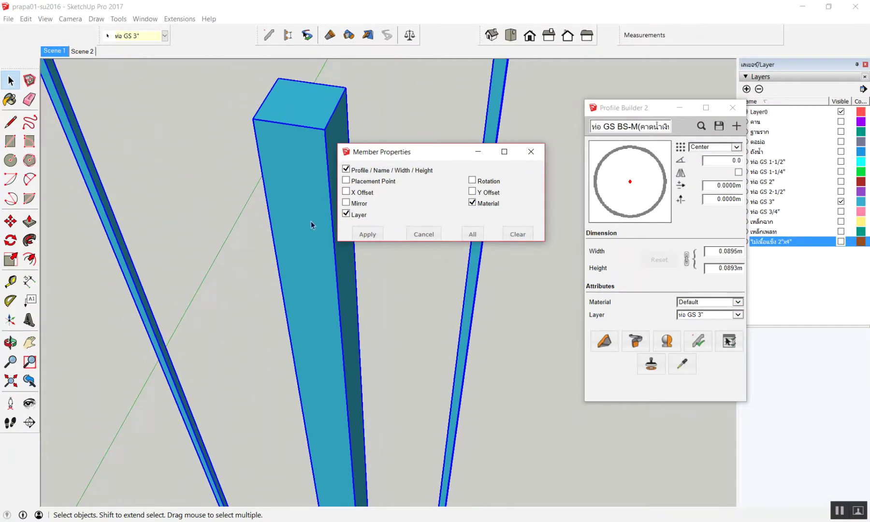
pyautogui.scroll(3, 266, 70)
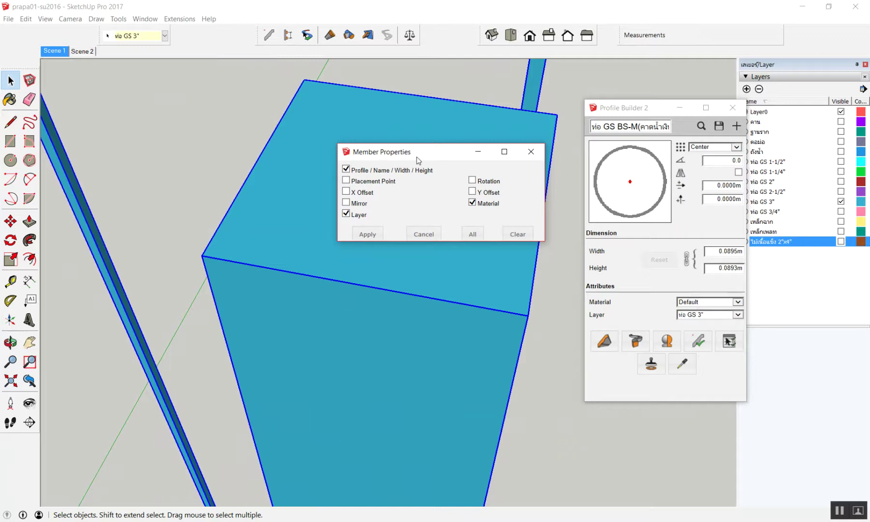
pyautogui.moveTo(426, 155); pyautogui.dragTo(149, 104)
pyautogui.click(91, 184)
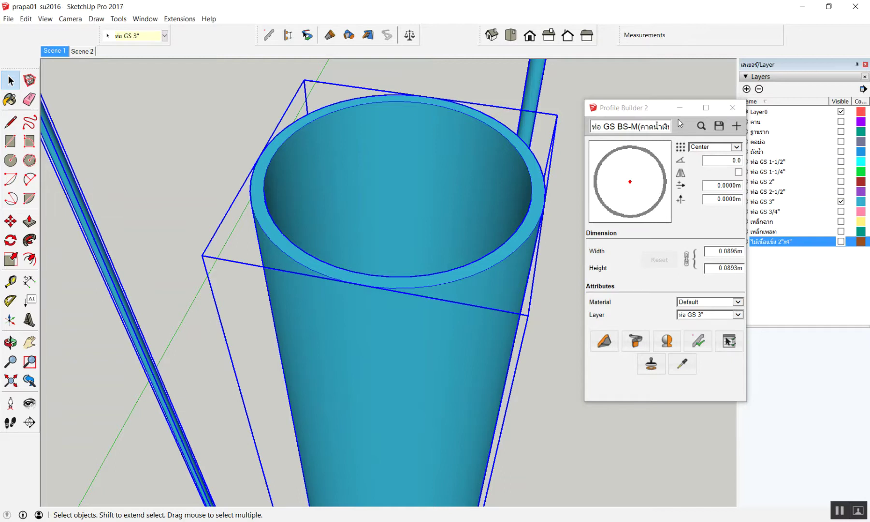
pyautogui.moveTo(650, 107); pyautogui.dragTo(526, 122)
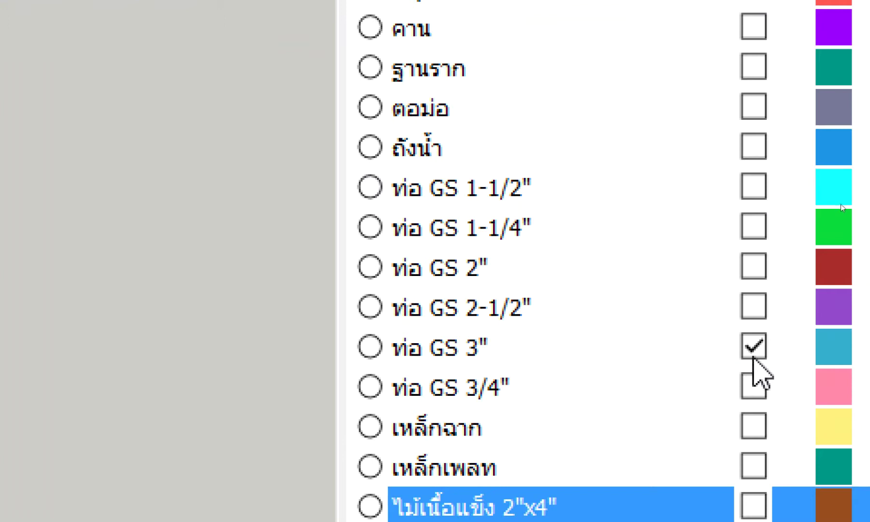
# Hide the ท่อ GS 3" layer and show the ท่อ GS 1-1/4" layer
pyautogui.click(754, 357)
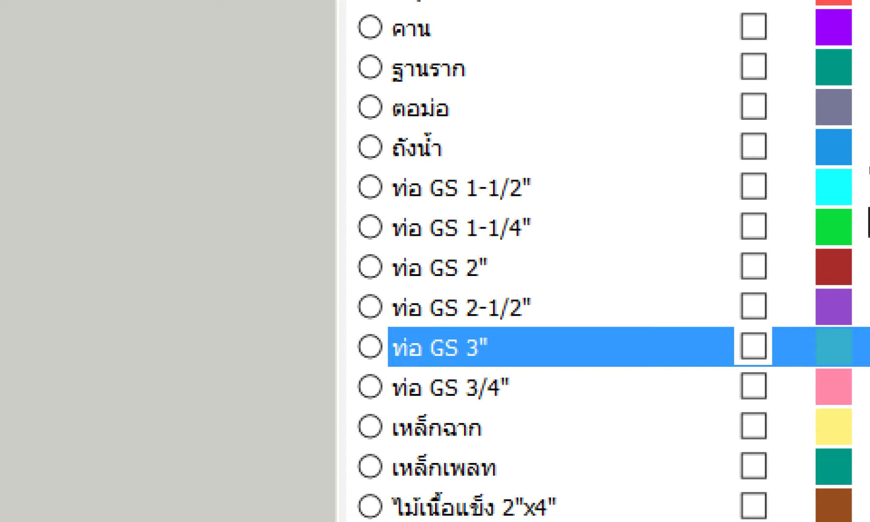
pyautogui.click(758, 231)
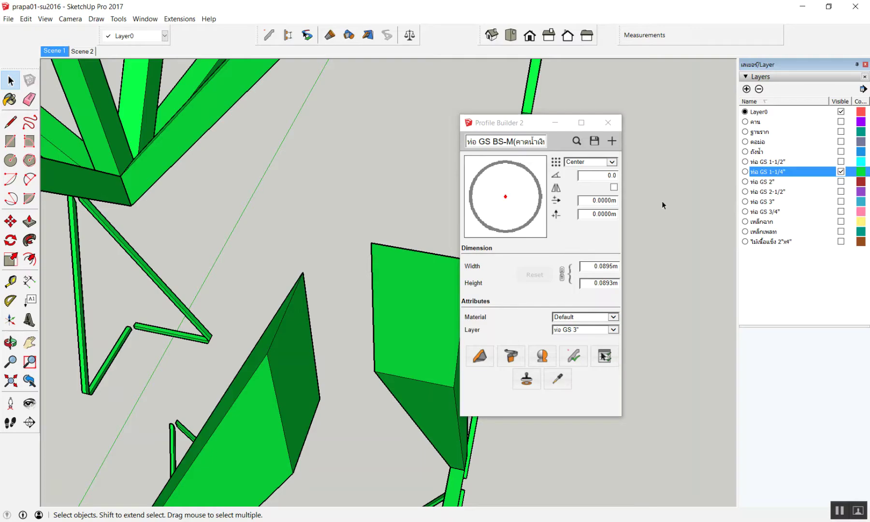
pyautogui.scroll(-5, 312, 280)
pyautogui.scroll(-3, 313, 280)
pyautogui.scroll(4, 326, 251)
pyautogui.scroll(2, 326, 251)
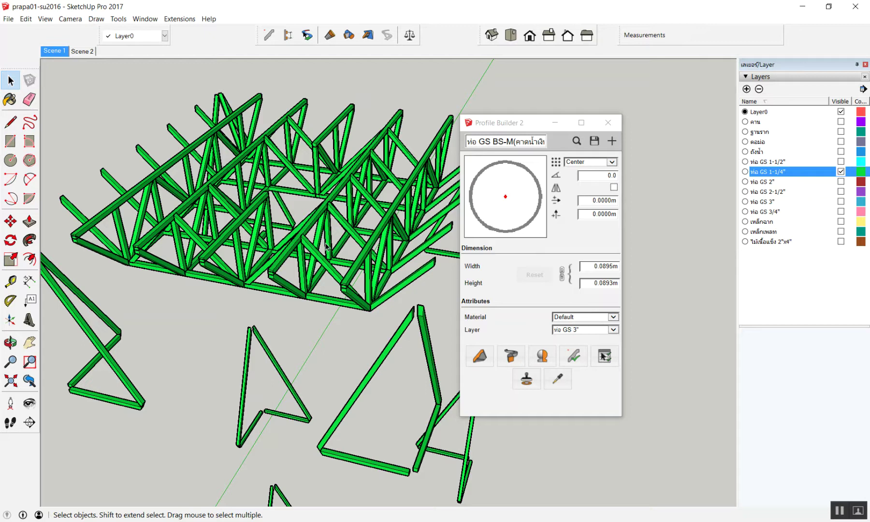
# Zoom and orbit to look down on the green square-section truss members
pyautogui.scroll(-1, 292, 364)
pyautogui.scroll(-1, 292, 364)
pyautogui.scroll(-2, 292, 364)
pyautogui.scroll(-1, 293, 364)
pyautogui.scroll(2, 283, 309)
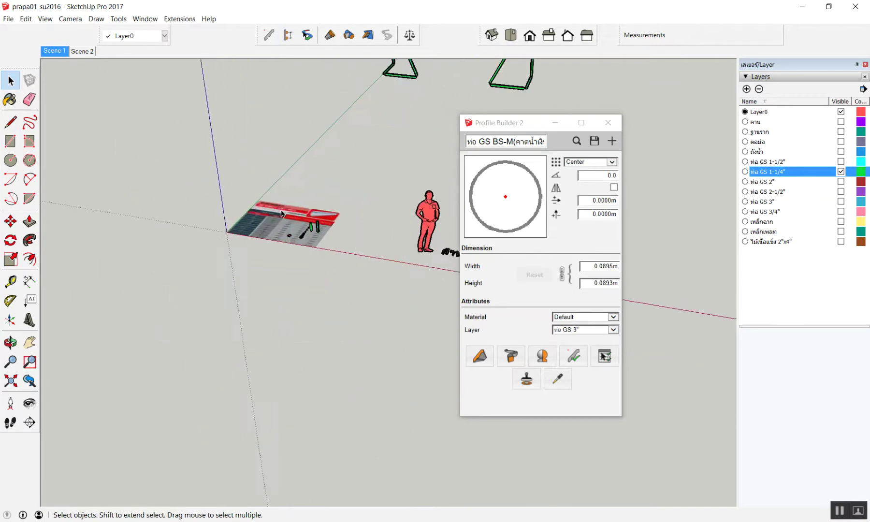
pyautogui.scroll(2, 271, 242)
pyautogui.scroll(2, 287, 194)
pyautogui.scroll(2, 292, 170)
pyautogui.moveTo(292, 170); pyautogui.dragTo(285, 261, button='middle')
pyautogui.scroll(2, 301, 288)
pyautogui.scroll(2, 209, 163)
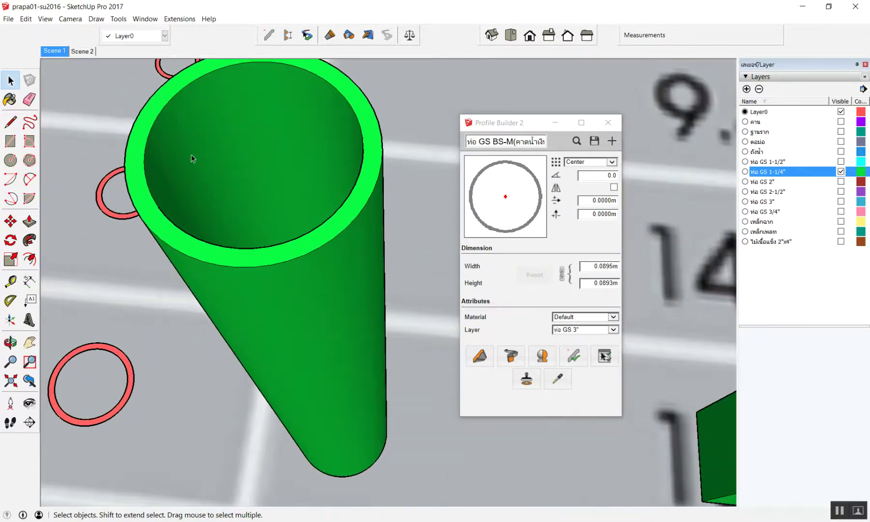
pyautogui.scroll(-2, 191, 154)
pyautogui.scroll(1, 96, 131)
pyautogui.scroll(2, 184, 194)
pyautogui.scroll(-3, 278, 239)
# Sample the green pipe's 1-1/4" profile attributes from a member
pyautogui.click(558, 378)
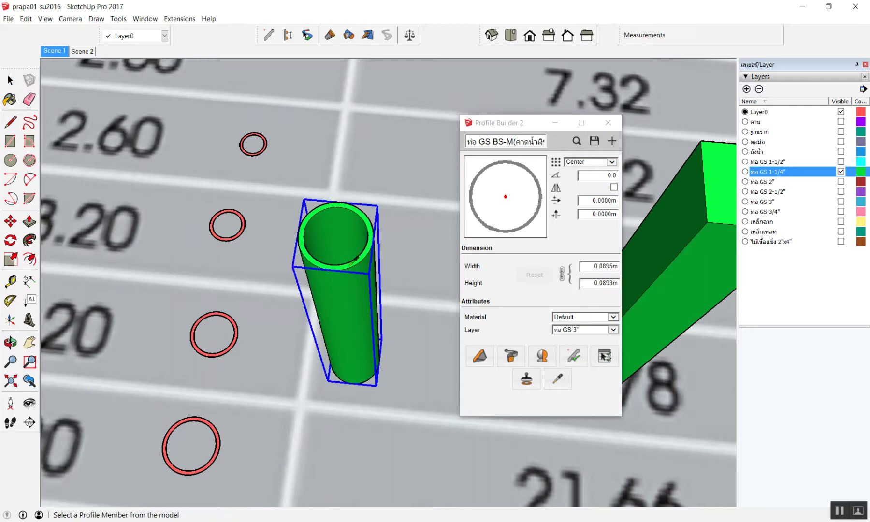
pyautogui.click(338, 290)
pyautogui.scroll(-2, 290, 271)
pyautogui.scroll(-2, 300, 280)
pyautogui.scroll(-2, 312, 291)
pyautogui.scroll(-5, 312, 291)
pyautogui.moveTo(312, 291); pyautogui.dragTo(298, 102, button='middle')
pyautogui.scroll(3, 305, 99)
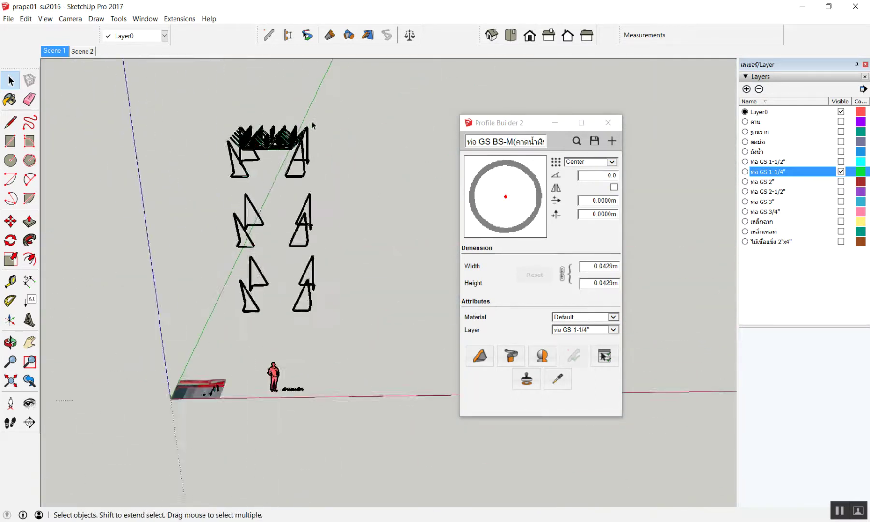
pyautogui.scroll(2, 338, 94)
# Select all the truss and triangle members
pyautogui.moveTo(111, 490); pyautogui.dragTo(111, 490)
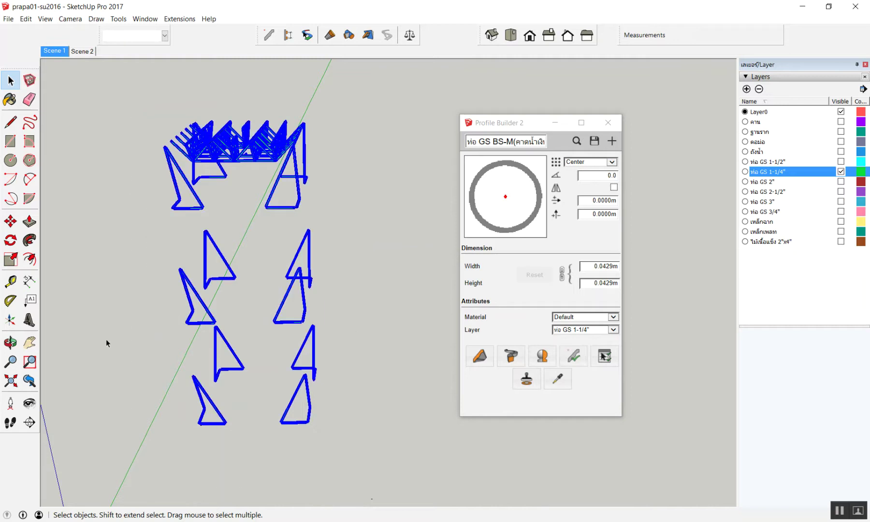
pyautogui.scroll(1, 346, 177)
pyautogui.scroll(2, 346, 177)
pyautogui.scroll(2, 347, 177)
pyautogui.scroll(3, 291, 145)
pyautogui.scroll(-2, 288, 194)
pyautogui.scroll(-1, 237, 203)
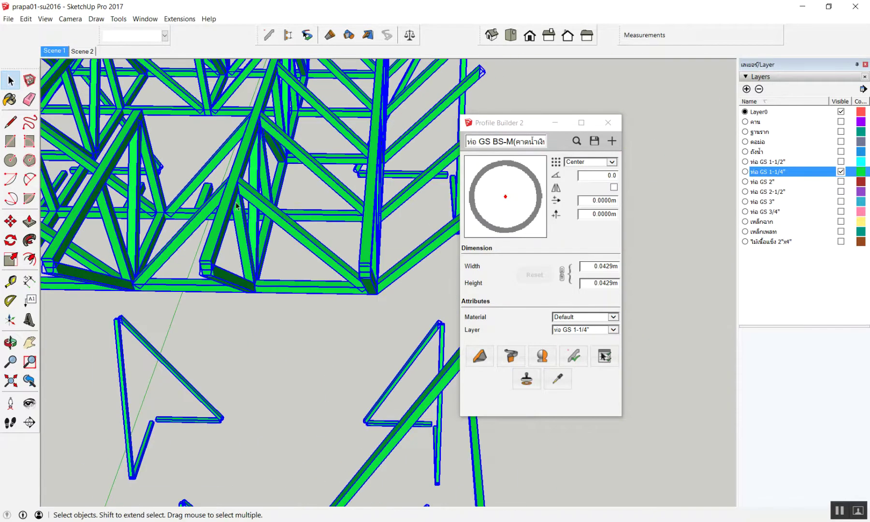
pyautogui.scroll(4, 278, 202)
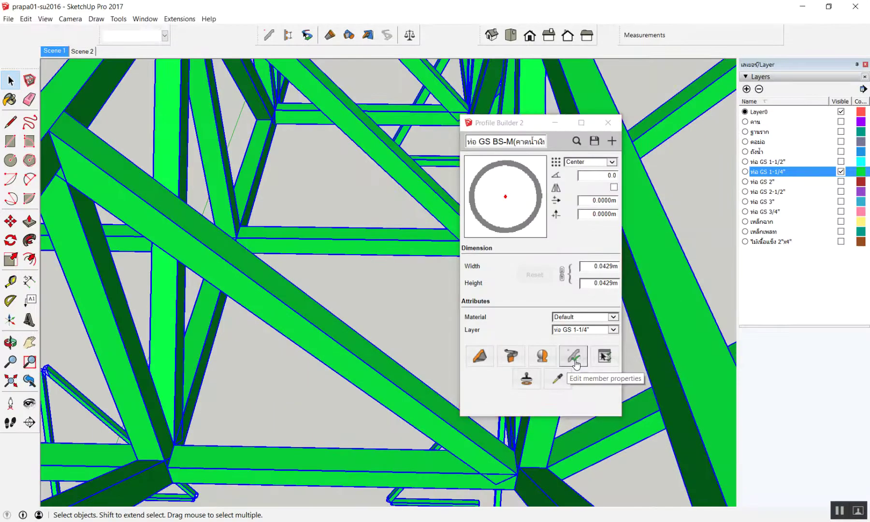
# Apply profile, layer and material to the members, rebuilding them as round pipes
pyautogui.click(574, 359)
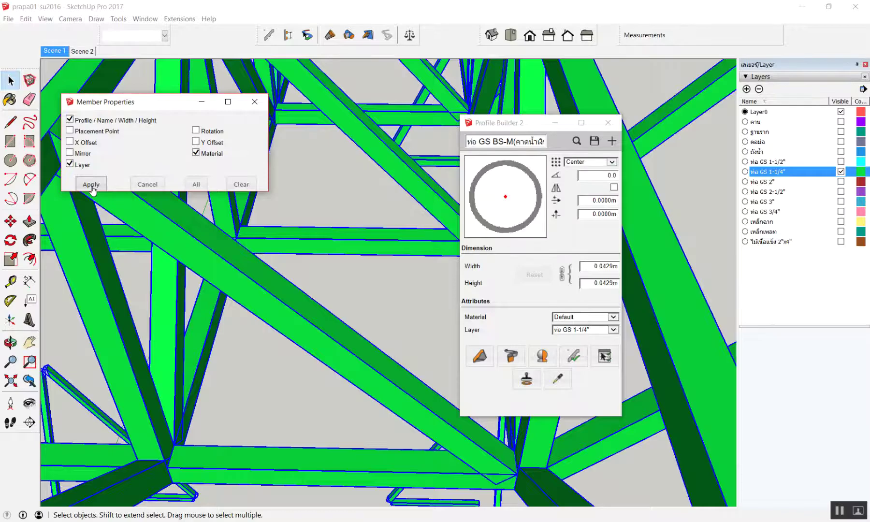
pyautogui.click(109, 186)
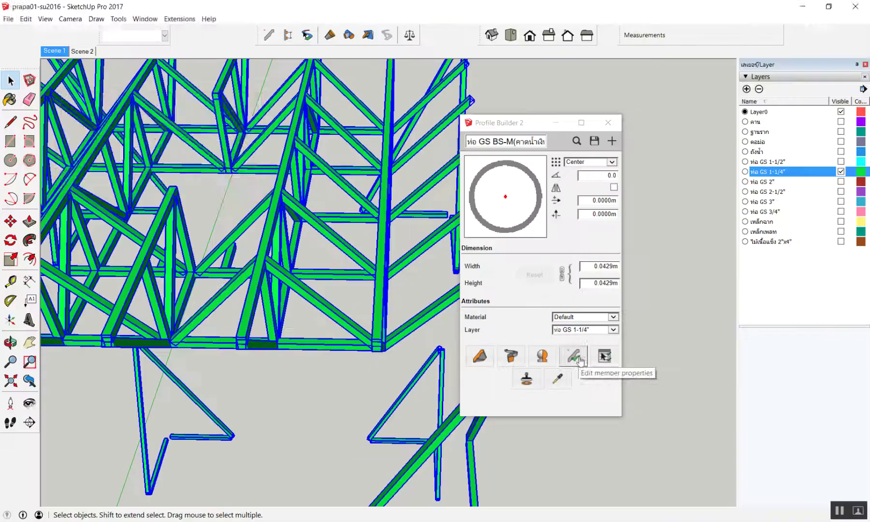
pyautogui.click(582, 364)
pyautogui.scroll(3, 149, 286)
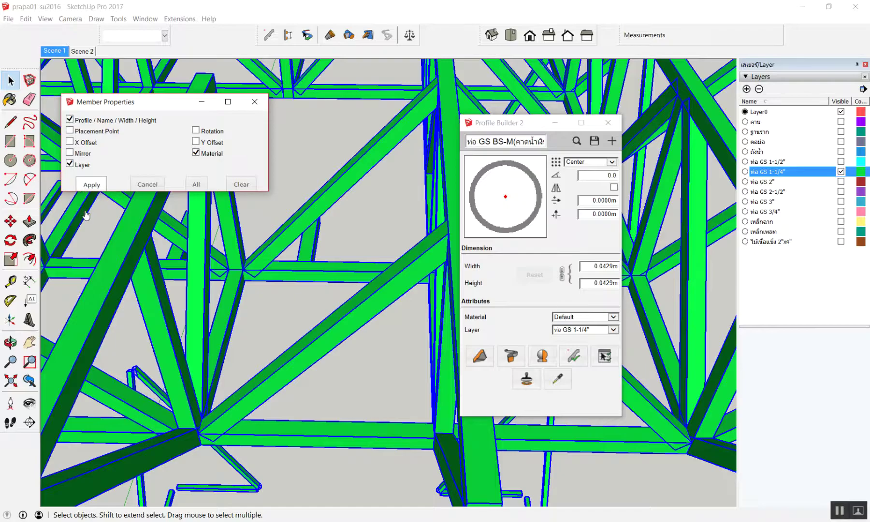
pyautogui.click(92, 185)
# Deselect the rebuilt members and orbit to inspect the whole round-pipe truss
pyautogui.scroll(-5, 92, 190)
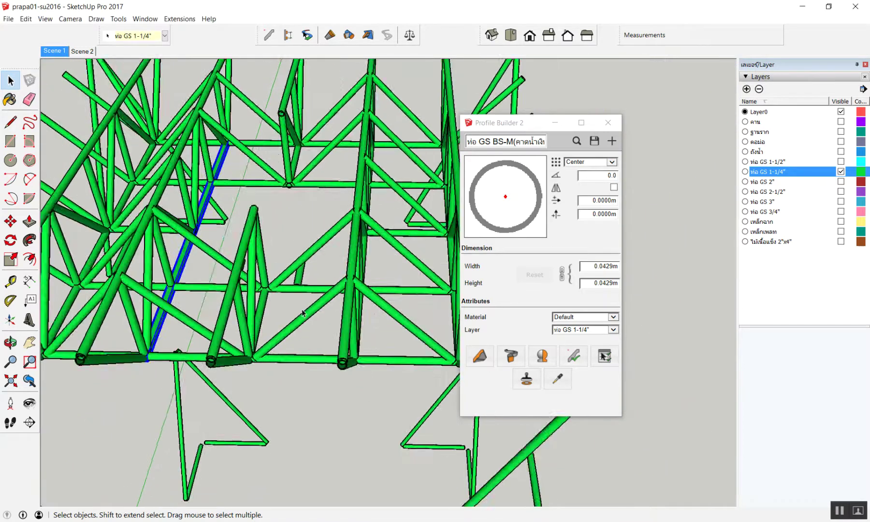
pyautogui.moveTo(92, 191); pyautogui.dragTo(217, 296, button='middle')
pyautogui.click(217, 296)
pyautogui.scroll(2, 218, 299)
pyautogui.scroll(2, 229, 282)
pyautogui.scroll(2, 247, 242)
pyautogui.scroll(2, 286, 223)
pyautogui.scroll(-2, 287, 223)
pyautogui.scroll(-2, 290, 229)
pyautogui.scroll(-2, 297, 240)
pyautogui.scroll(-2, 305, 251)
pyautogui.moveTo(305, 251)
pyautogui.mouseDown(button='middle')
pyautogui.moveTo(287, 488)
pyautogui.moveTo(449, 439)
pyautogui.moveTo(389, 446)
pyautogui.moveTo(277, 329)
pyautogui.moveTo(279, 303)
pyautogui.mouseUp(button='middle')
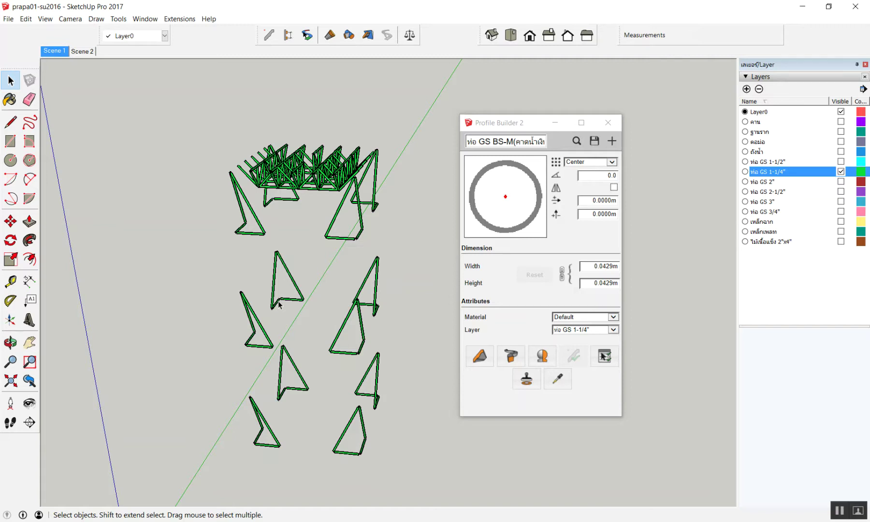
pyautogui.moveTo(367, 128); pyautogui.dragTo(310, 192, button='middle')
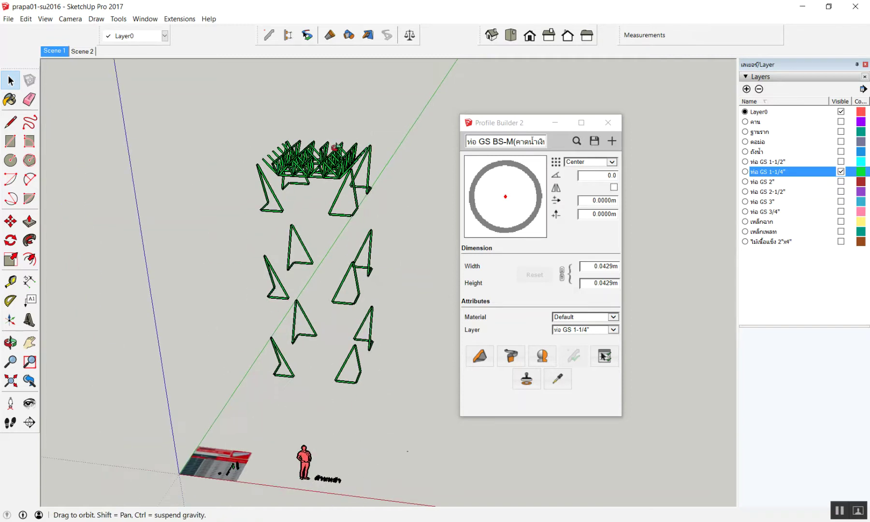
pyautogui.scroll(-2, 308, 194)
pyautogui.scroll(-1, 306, 198)
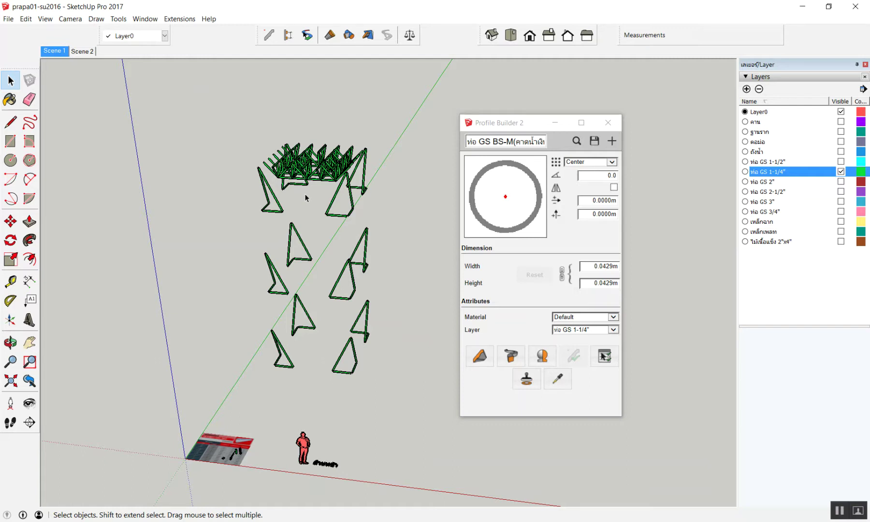
pyautogui.scroll(2, 372, 213)
pyautogui.scroll(2, 375, 214)
pyautogui.scroll(3, 334, 165)
pyautogui.scroll(2, 304, 163)
pyautogui.scroll(2, 302, 160)
pyautogui.scroll(2, 298, 171)
pyautogui.click(479, 355)
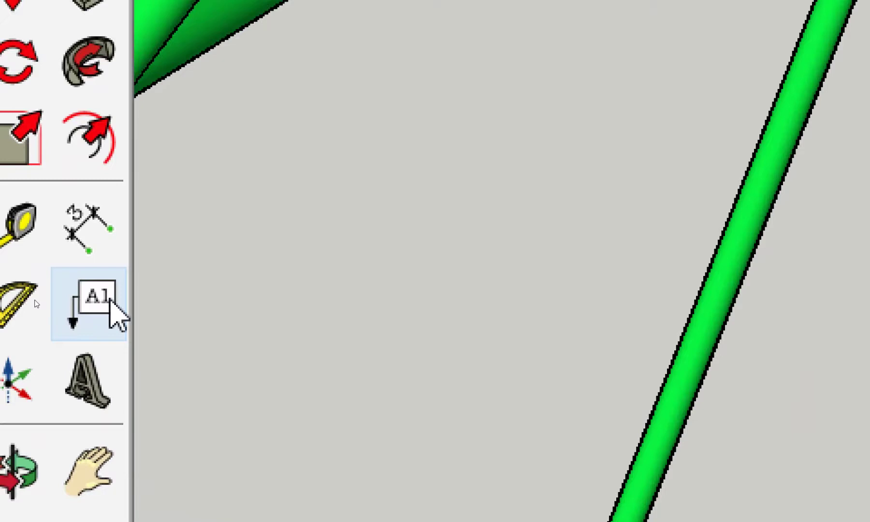
# Add a leader label reading ท่อ GS BS-M(คาดน้ำเงิน) 32mm.(1-1/4")x3.2mm. to a truss pipe
pyautogui.click(111, 300)
pyautogui.click(274, 195)
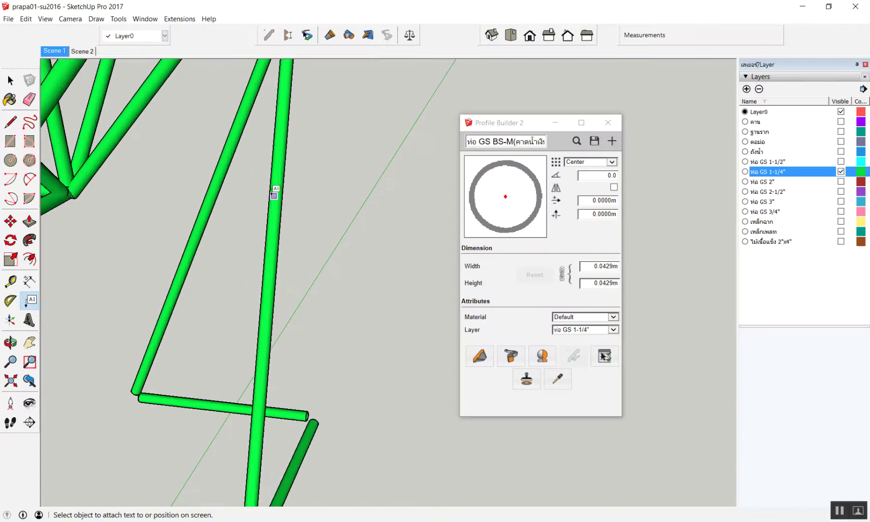
pyautogui.click(321, 209)
pyautogui.click(347, 246)
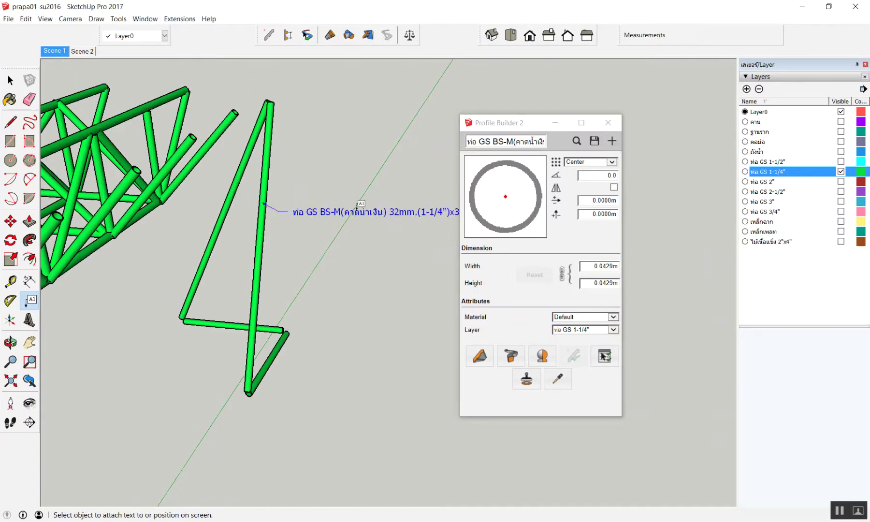
pyautogui.scroll(-3, 412, 202)
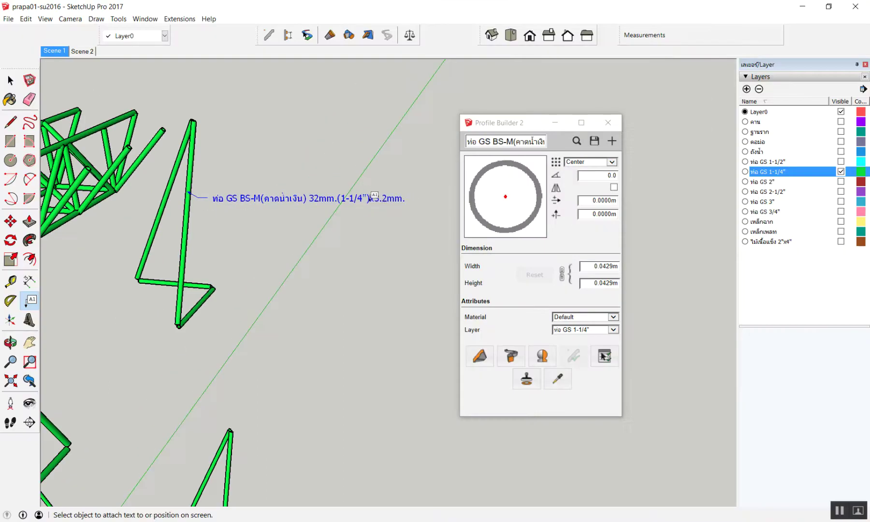
# Zoom and orbit around the tower to check the new label
pyautogui.scroll(-2, 400, 212)
pyautogui.scroll(-2, 399, 213)
pyautogui.scroll(-1, 347, 279)
pyautogui.scroll(1, 290, 435)
pyautogui.scroll(2, 252, 457)
pyautogui.scroll(2, 291, 447)
pyautogui.scroll(2, 296, 441)
pyautogui.scroll(-1, 296, 440)
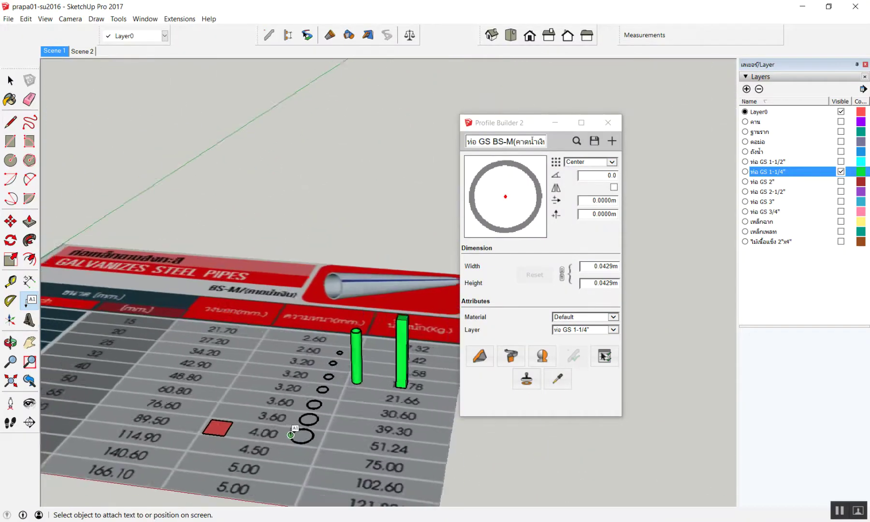
pyautogui.scroll(-1, 266, 381)
pyautogui.scroll(1, 358, 423)
pyautogui.scroll(-2, 260, 373)
pyautogui.scroll(-3, 259, 373)
pyautogui.scroll(-3, 242, 348)
pyautogui.scroll(-1, 255, 113)
pyautogui.scroll(-1, 256, 113)
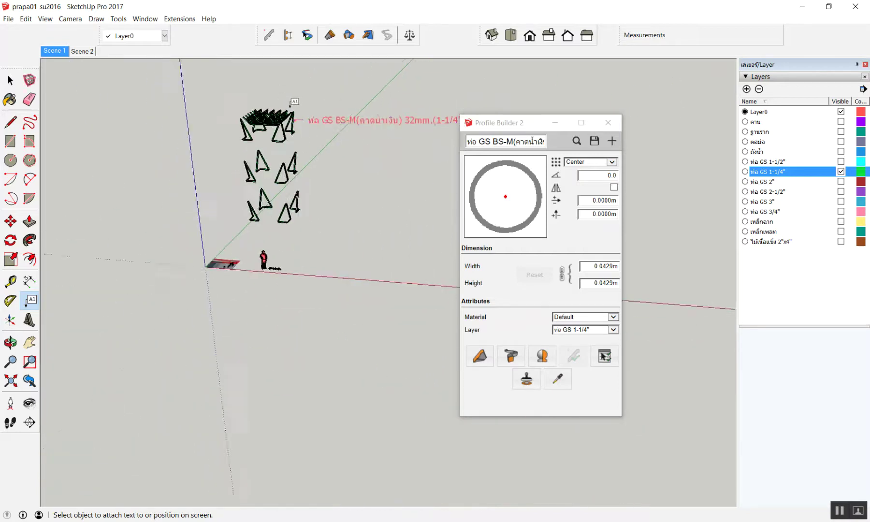
pyautogui.scroll(-2, 261, 111)
pyautogui.moveTo(358, 120)
pyautogui.mouseDown(button='middle')
pyautogui.moveTo(365, 179)
pyautogui.moveTo(431, 253)
pyautogui.moveTo(274, 282)
pyautogui.mouseUp(button='middle')
pyautogui.scroll(2, 273, 283)
pyautogui.scroll(2, 242, 256)
pyautogui.scroll(2, 232, 242)
pyautogui.scroll(3, 230, 237)
pyautogui.scroll(2, 237, 227)
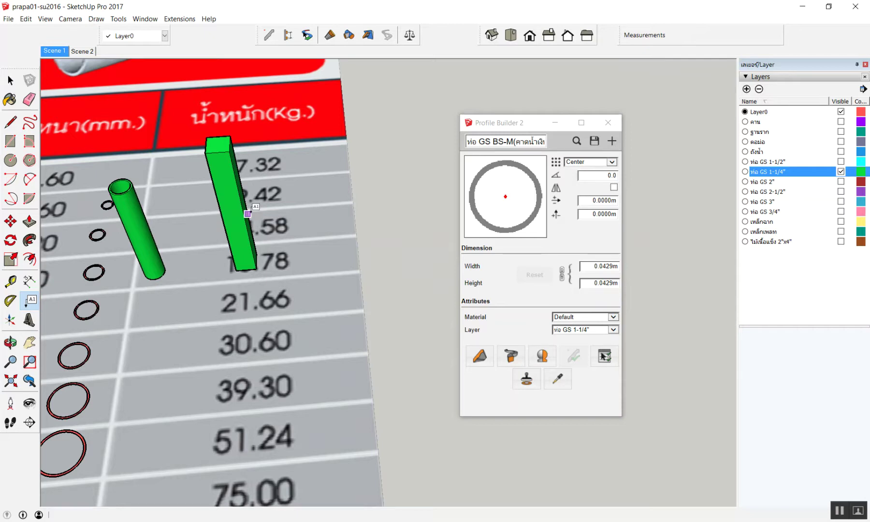
# Return to the Select tool, then close the Profile Builder 2 window and Layers tray
pyautogui.scroll(-3, 247, 213)
pyautogui.scroll(-2, 261, 227)
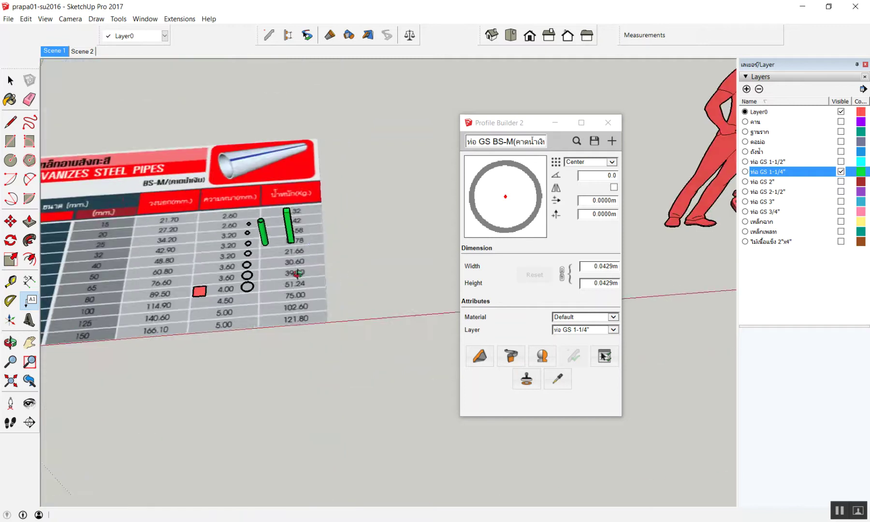
pyautogui.scroll(4, 277, 247)
pyautogui.scroll(-3, 320, 256)
pyautogui.scroll(-2, 320, 255)
pyautogui.moveTo(320, 256)
pyautogui.mouseDown(button='middle')
pyautogui.moveTo(331, 61)
pyautogui.moveTo(315, 122)
pyautogui.mouseUp(button='middle')
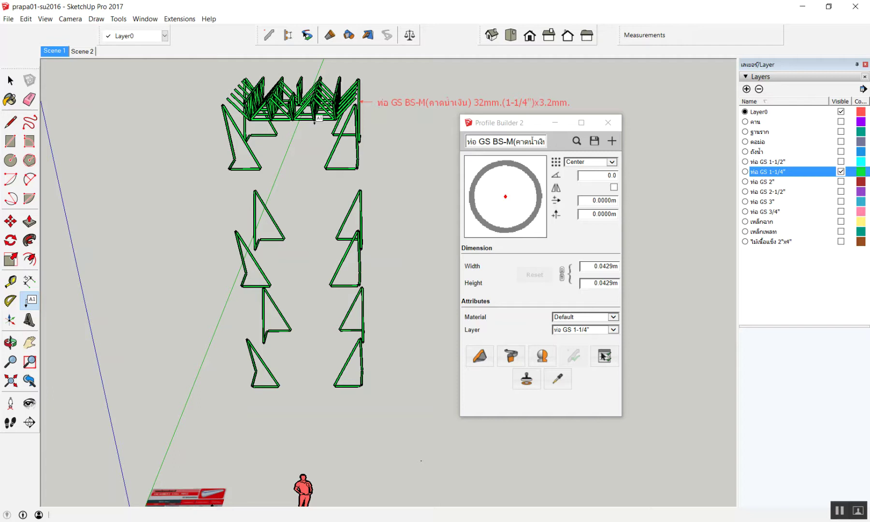
pyautogui.press('space')
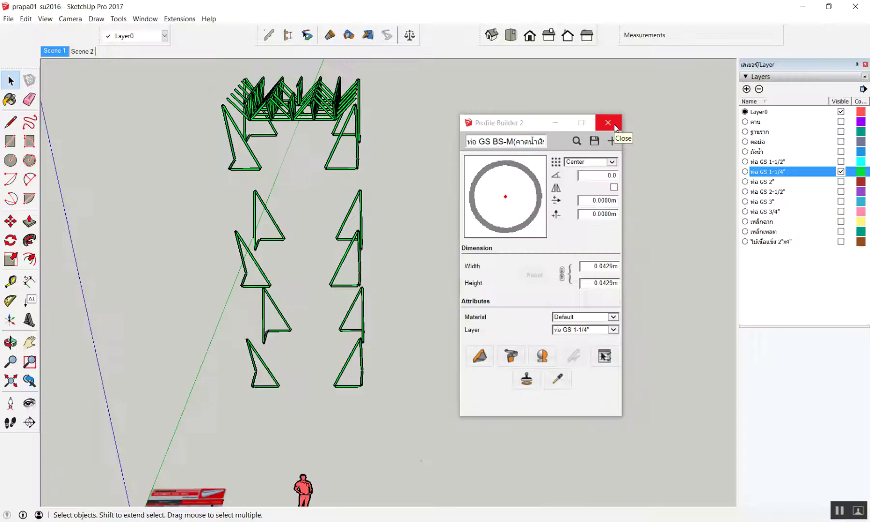
pyautogui.click(611, 129)
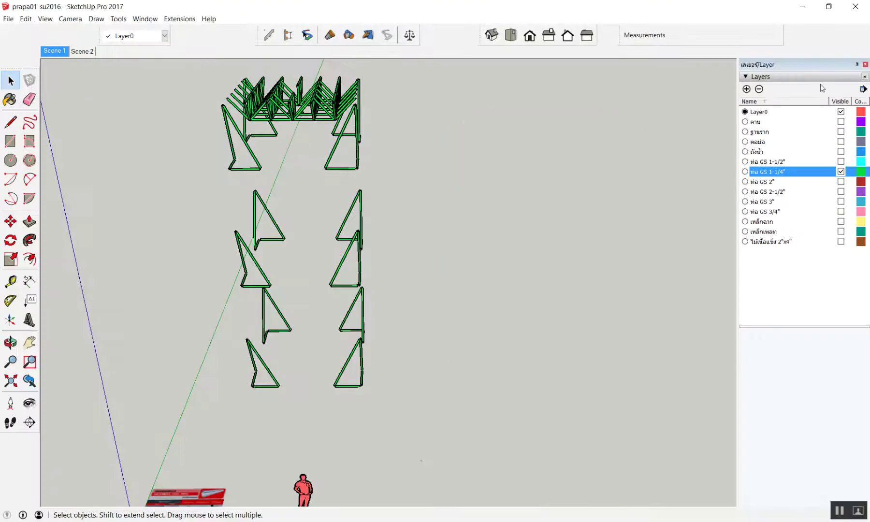
pyautogui.click(865, 65)
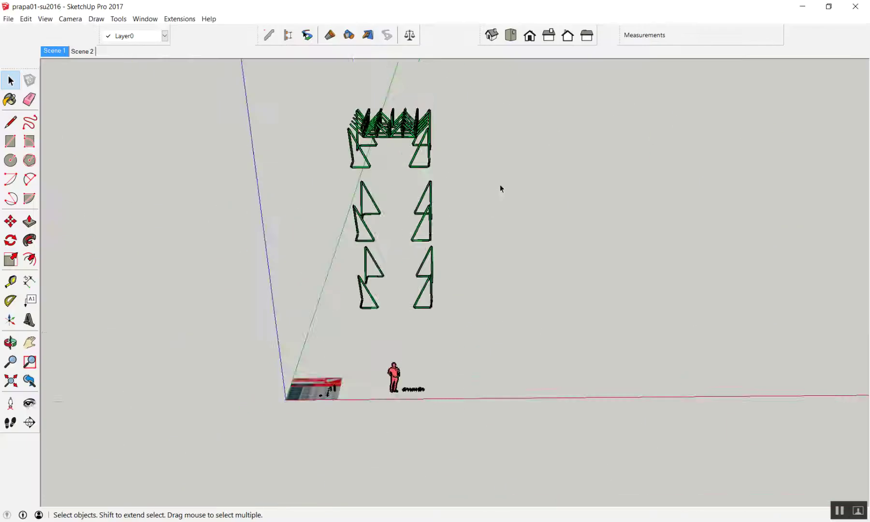
# Open PB Quantifier from the Profile Builder toolbar to show the Component Report
pyautogui.moveTo(500, 184)
pyautogui.mouseDown(button='middle')
pyautogui.moveTo(473, 140)
pyautogui.moveTo(479, 192)
pyautogui.mouseUp(button='middle')
pyautogui.scroll(3, 478, 195)
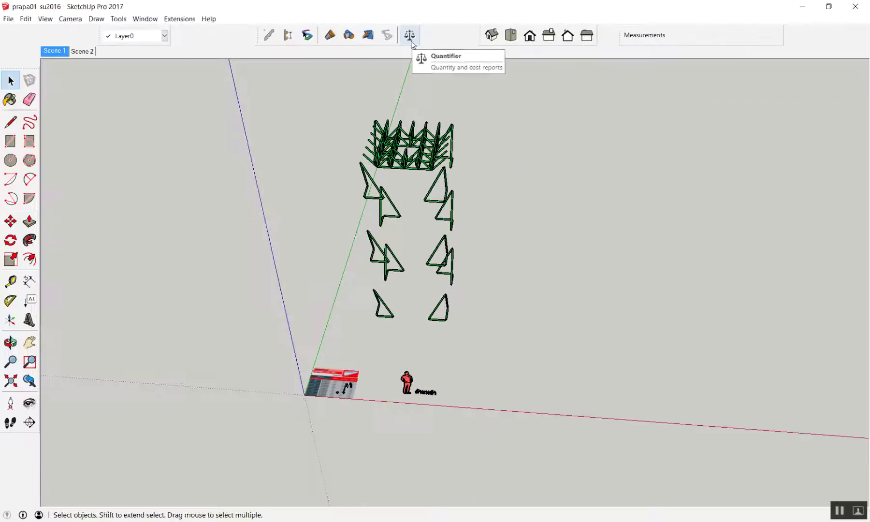
pyautogui.click(410, 36)
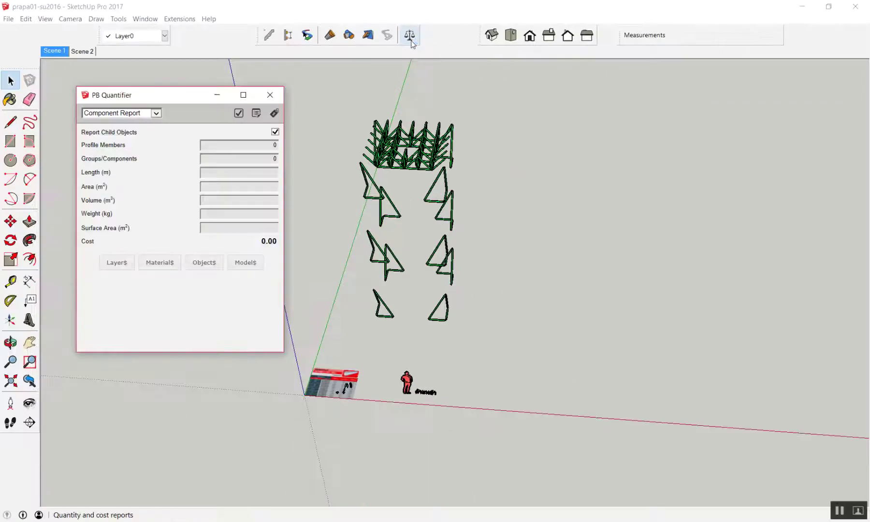
# Drag the PB Quantifier window to the right side of the screen
pyautogui.moveTo(196, 93); pyautogui.dragTo(610, 100)
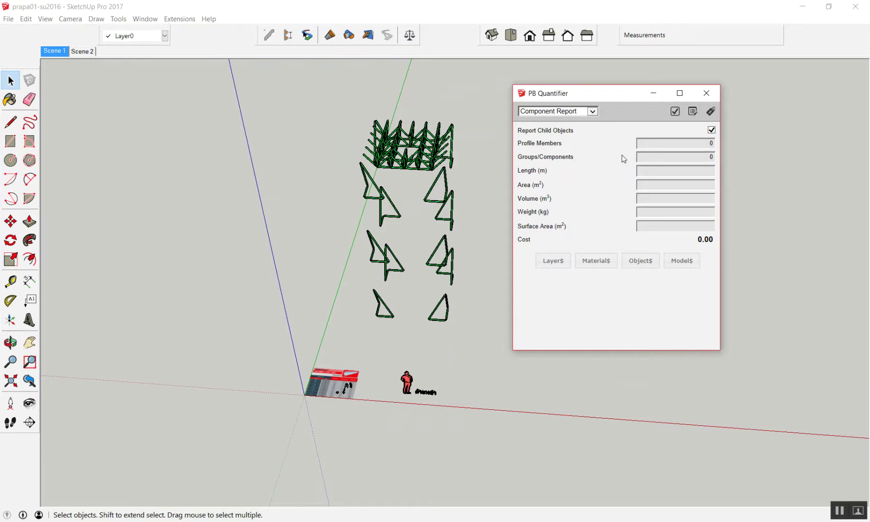
pyautogui.scroll(2, 425, 366)
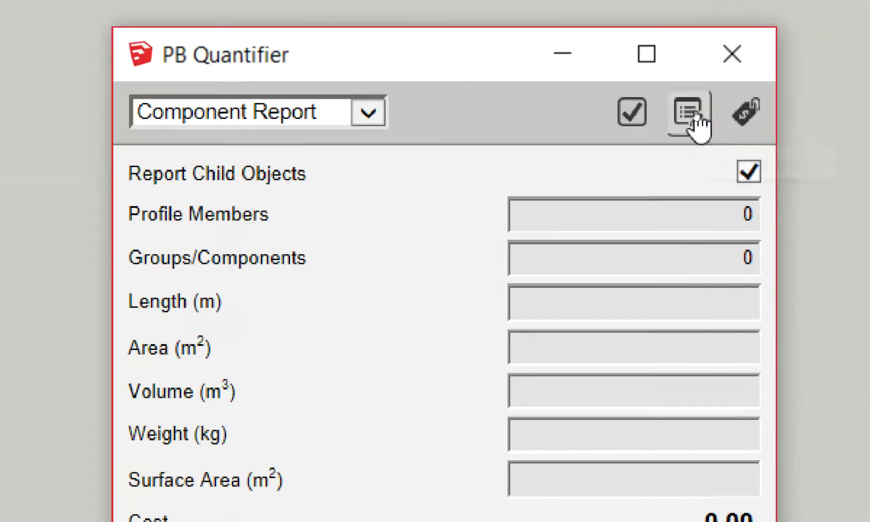
# Open the Component Report's Report Setup and start a new template
pyautogui.click(634, 127)
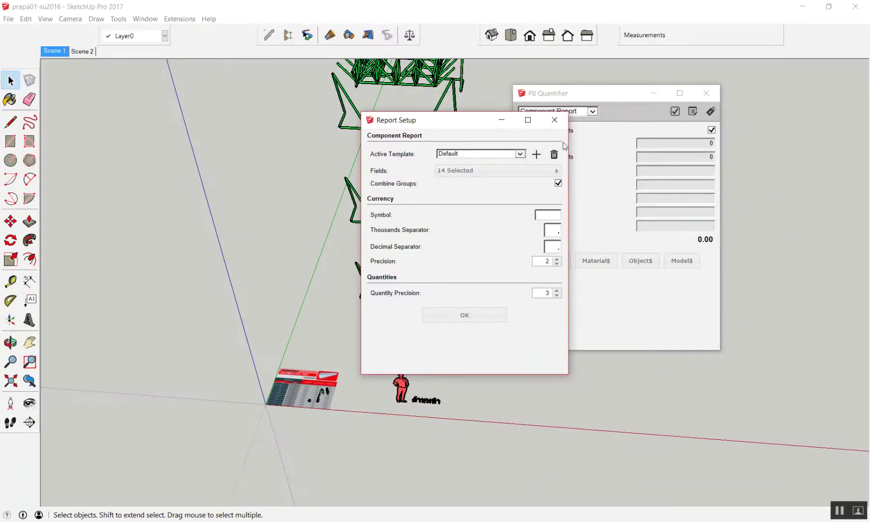
pyautogui.click(555, 120)
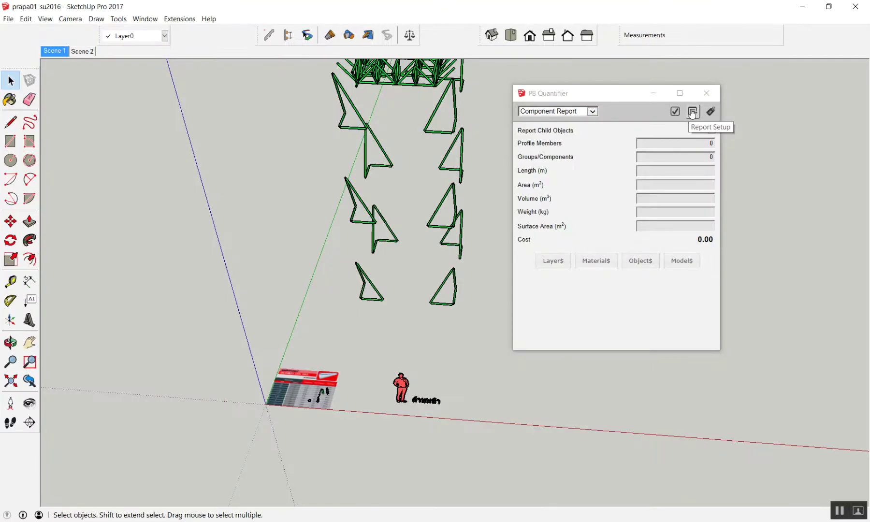
pyautogui.click(692, 112)
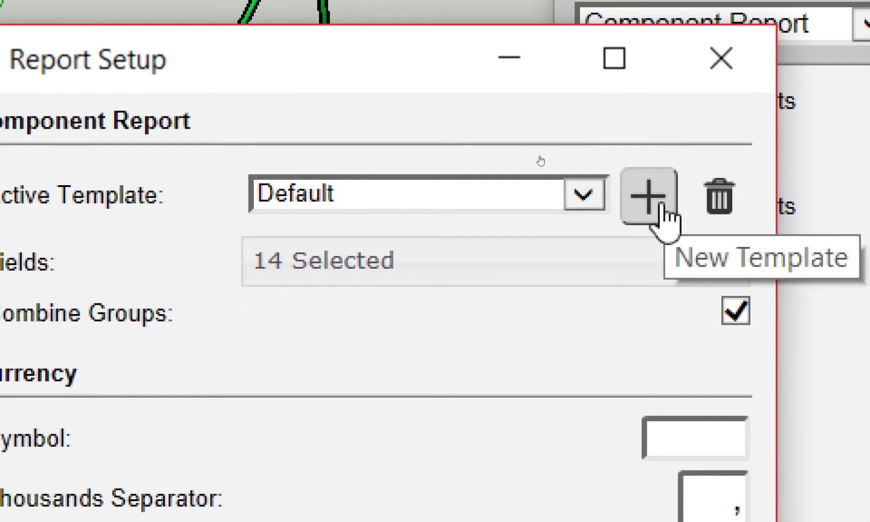
pyautogui.click(661, 204)
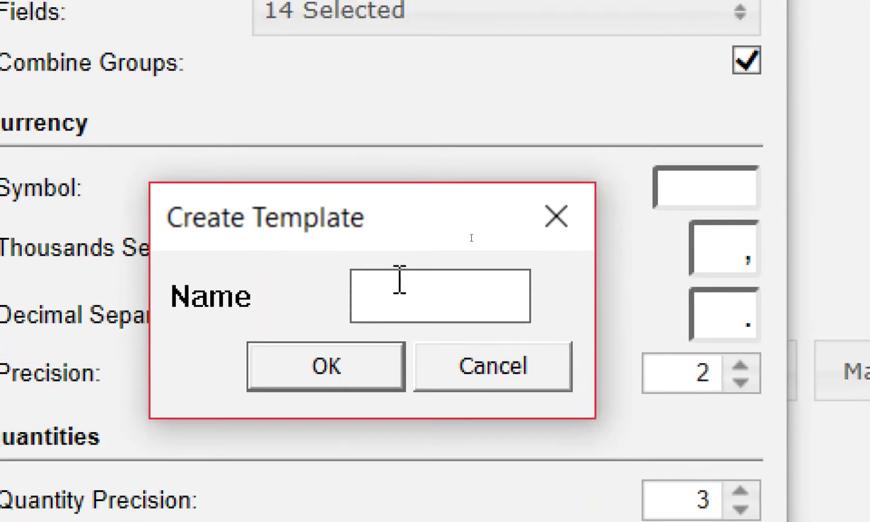
# Enter a draft template name, then trim characters from its end
pyautogui.write('g=H')
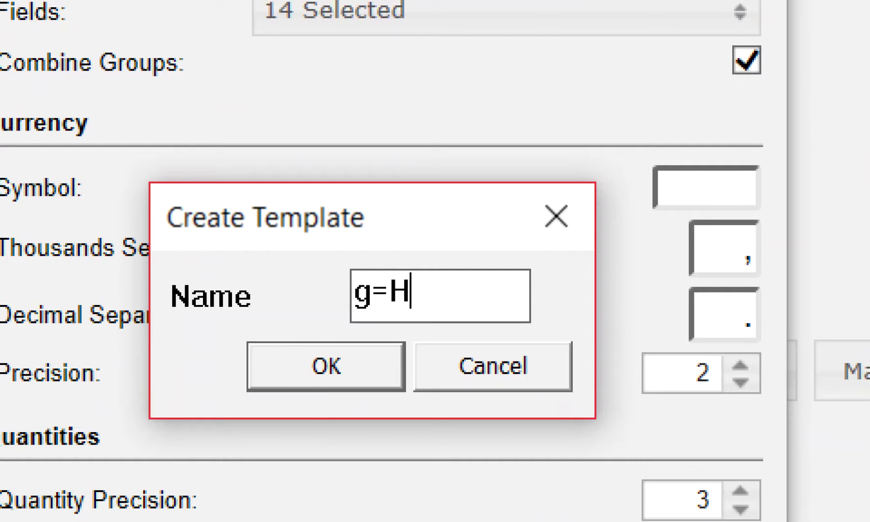
pyautogui.press('BackSpace')
pyautogui.press('BackSpace')
pyautogui.press('BackSpace')
pyautogui.write('ความ')
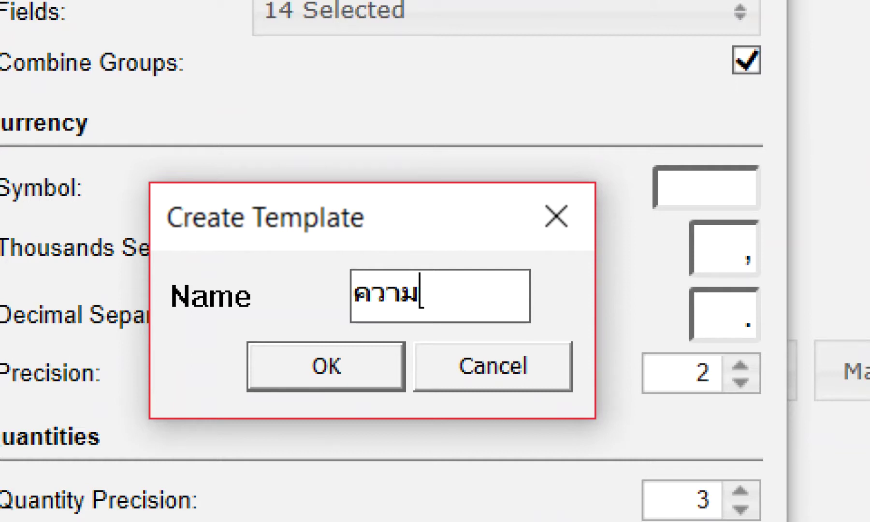
pyautogui.write('ยาวท่อ')
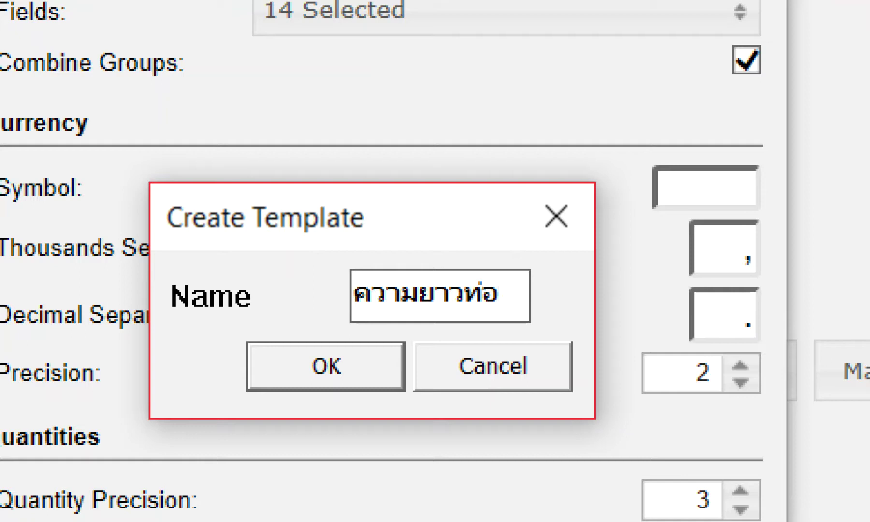
pyautogui.write(' 1 1/4')
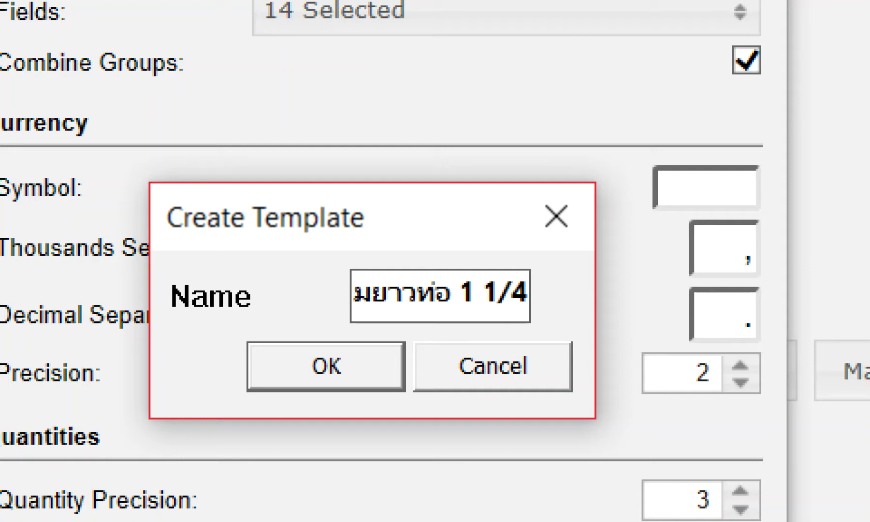
pyautogui.write('"')
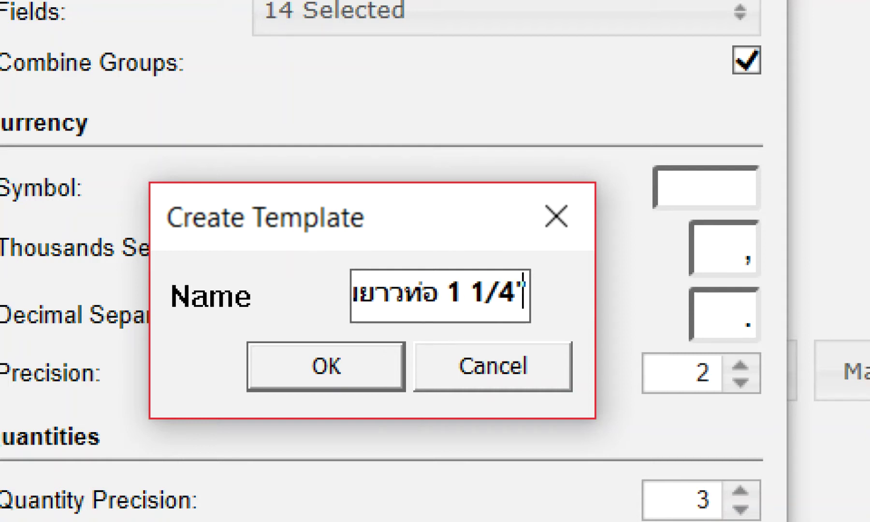
pyautogui.press('BackSpace')
pyautogui.press('BackSpace')
pyautogui.press('BackSpace')
pyautogui.press('BackSpace')
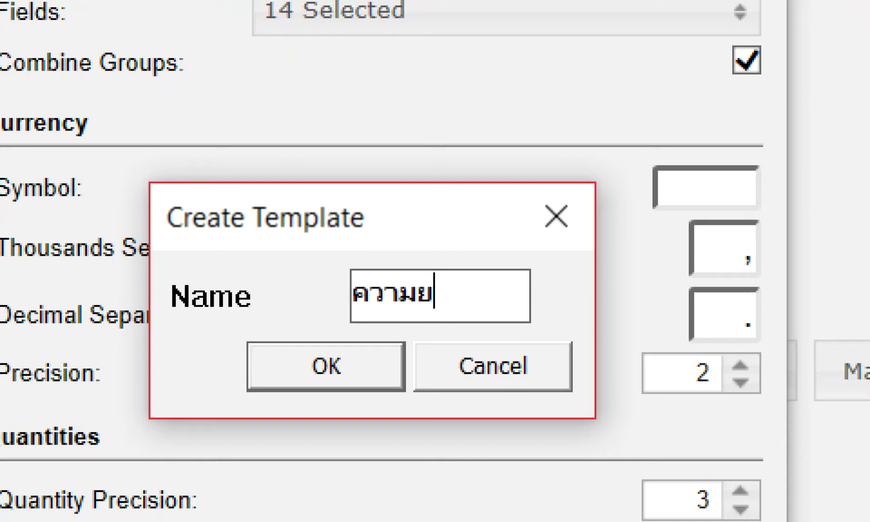
pyautogui.press('BackSpace')
pyautogui.write('pk')
pyautogui.press('BackSpace')
pyautogui.press('BackSpace')
# Complete the template name as เช็คความยาว and confirm creating it
pyautogui.press('Home')
pyautogui.write('เช็')
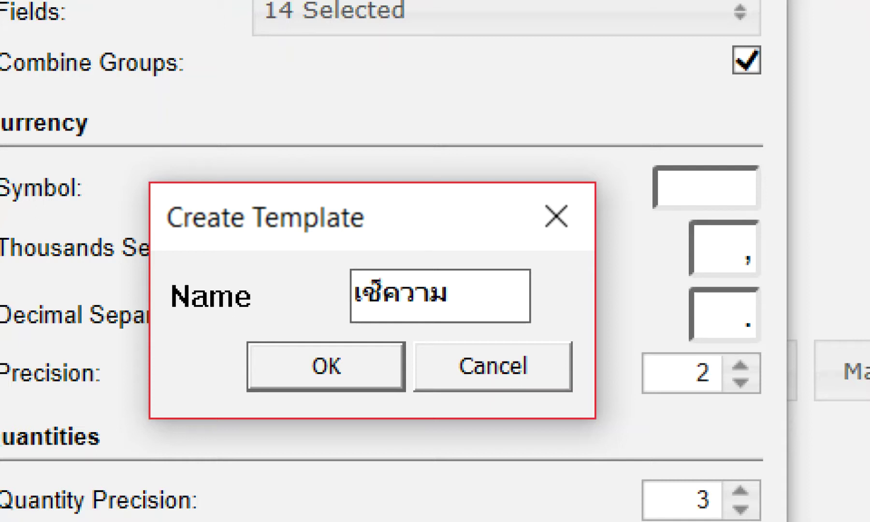
pyautogui.write('ค')
pyautogui.press('Right')
pyautogui.press('End')
pyautogui.write('ยาว')
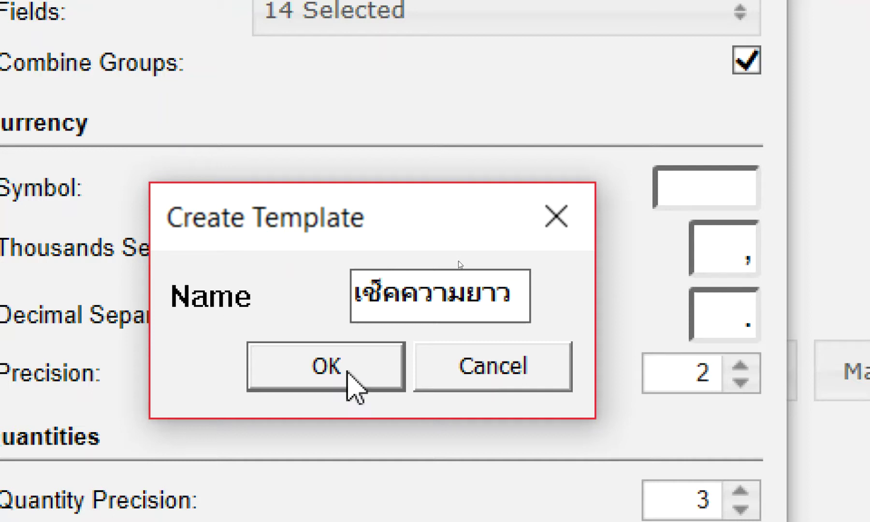
pyautogui.click(349, 372)
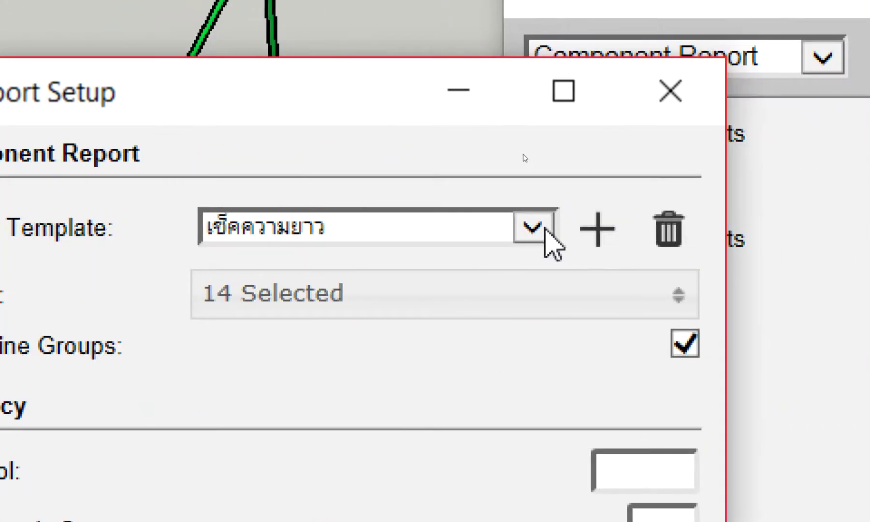
pyautogui.click(546, 232)
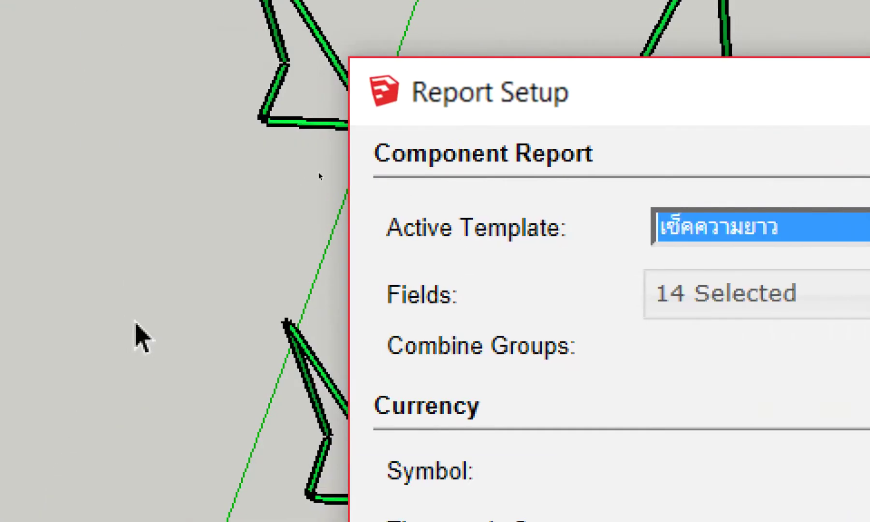
# Open the Fields checklist for the เช็คความยาว template
pyautogui.click(743, 279)
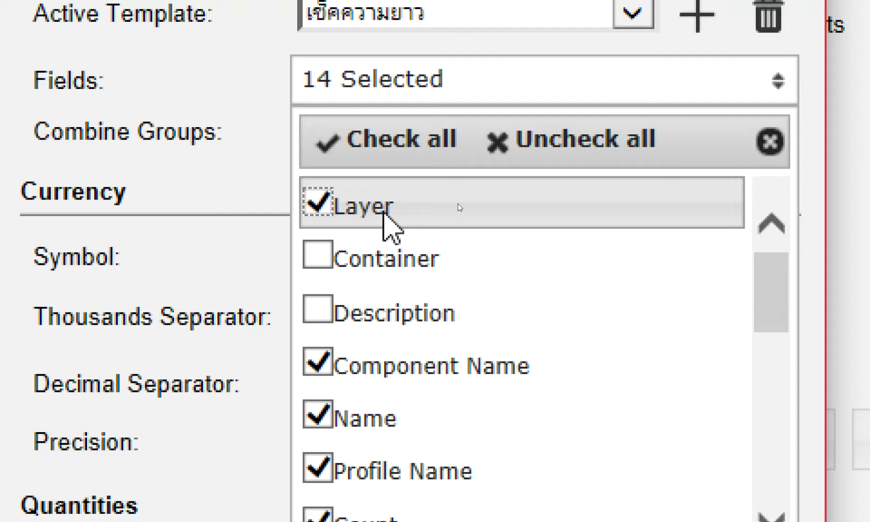
# Uncheck the Component Name, Name, Profile Name, Width and Height fields
pyautogui.scroll(-1, 522, 464)
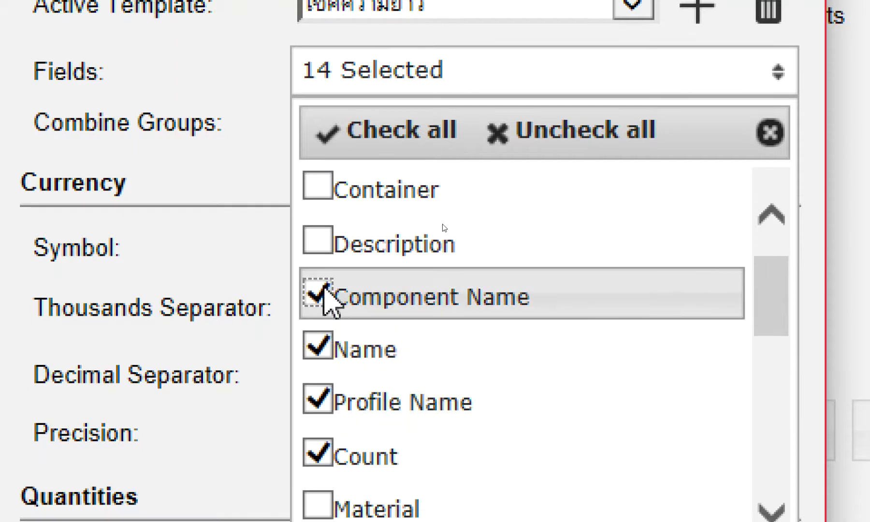
pyautogui.click(320, 294)
pyautogui.click(318, 346)
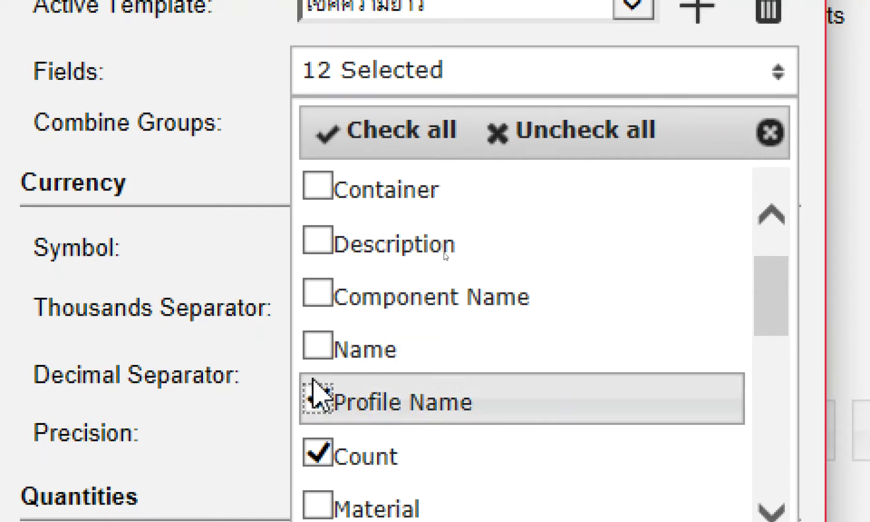
pyautogui.scroll(-1, 339, 452)
pyautogui.scroll(-1, 333, 339)
pyautogui.click(323, 286)
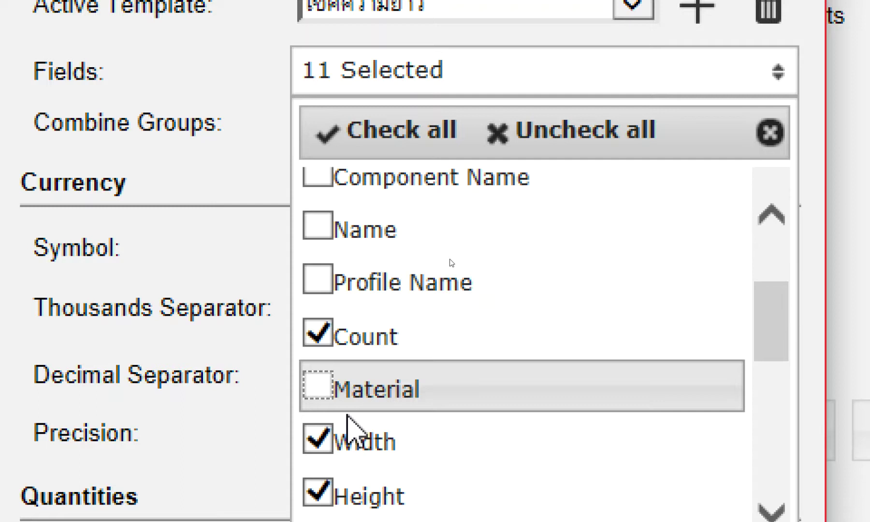
pyautogui.scroll(-1, 342, 411)
pyautogui.scroll(-1, 341, 426)
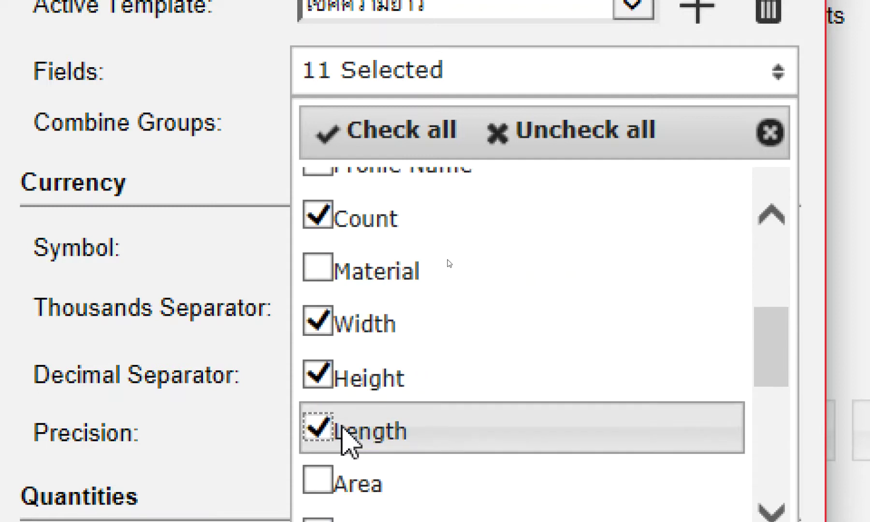
pyautogui.scroll(3, 421, 246)
pyautogui.scroll(2, 424, 240)
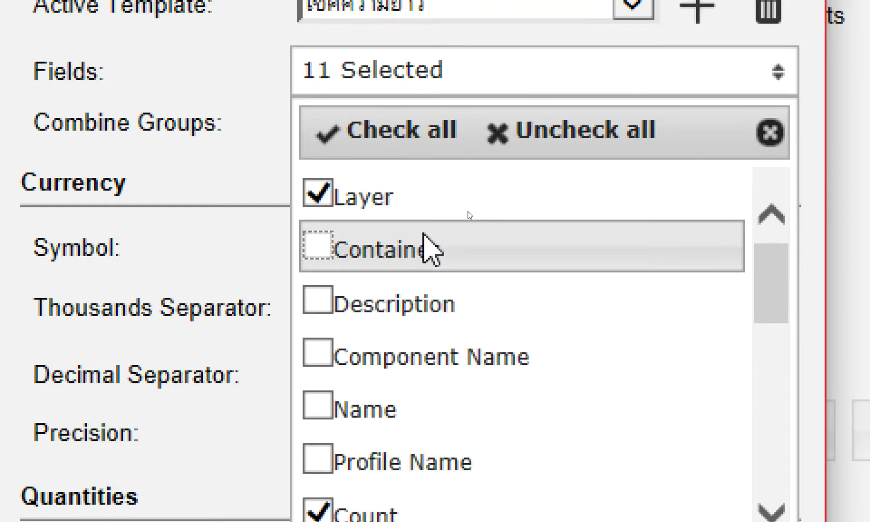
pyautogui.scroll(-4, 445, 208)
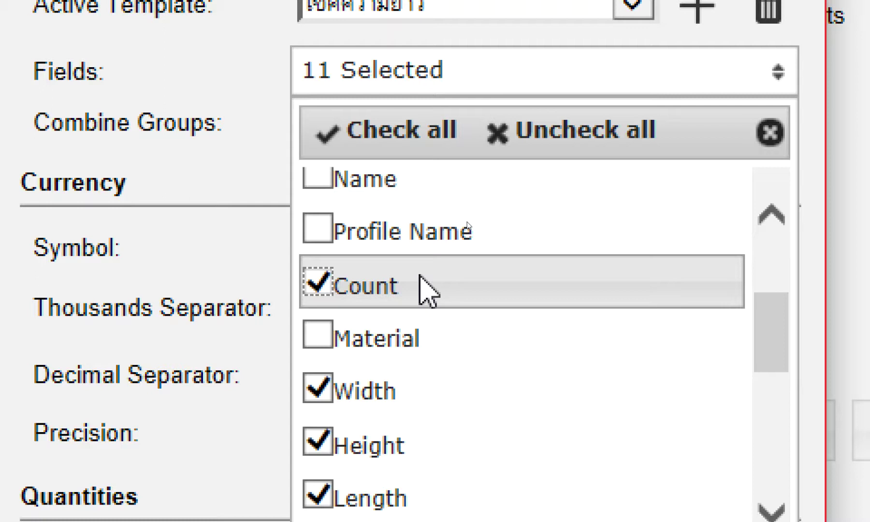
pyautogui.scroll(-3, 420, 278)
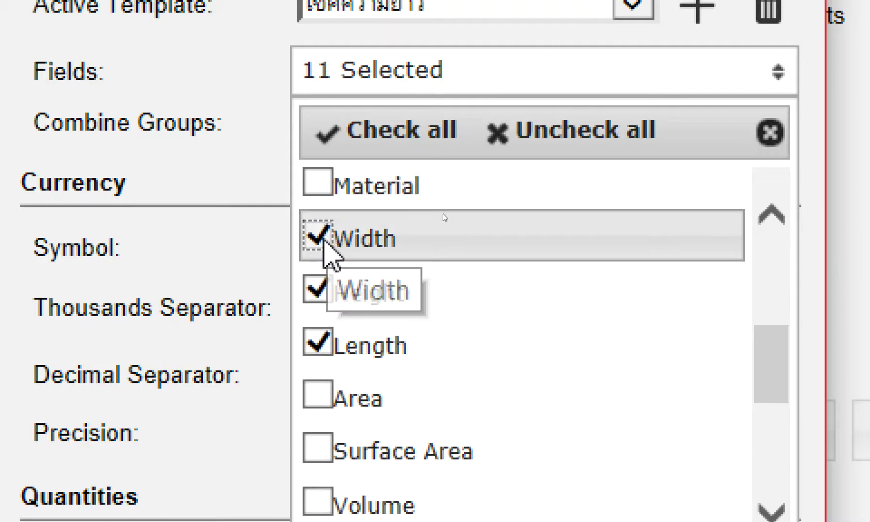
pyautogui.click(319, 236)
pyautogui.click(321, 288)
# Check Weight and uncheck Total Area, Total Surface Area and Total Volume, then review the list
pyautogui.scroll(-2, 330, 353)
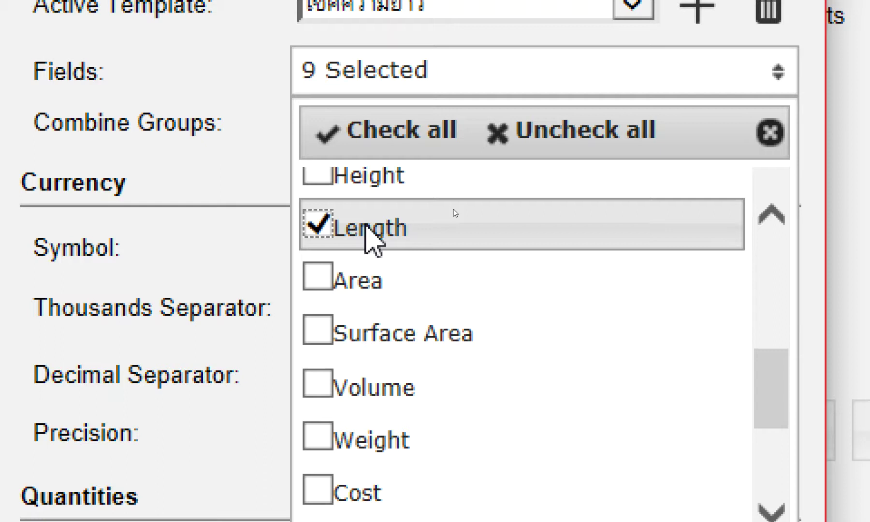
pyautogui.scroll(-3, 373, 235)
pyautogui.scroll(1, 372, 251)
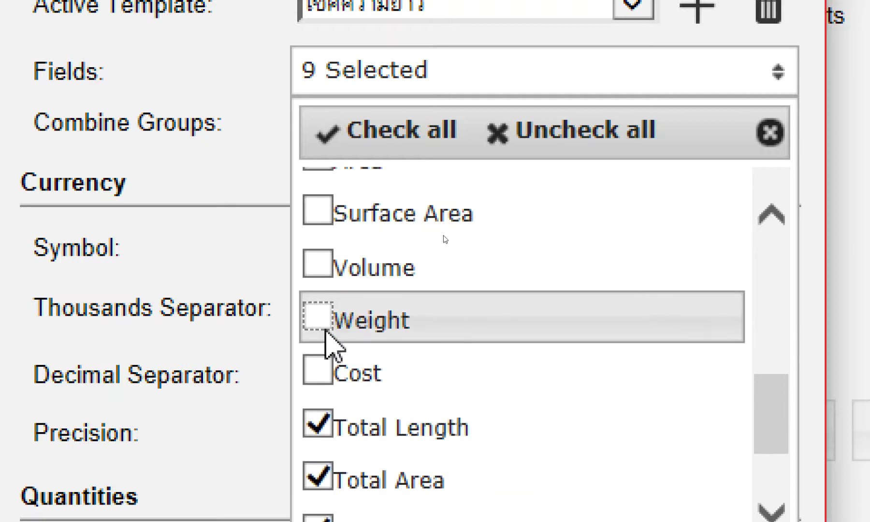
pyautogui.scroll(-1, 320, 380)
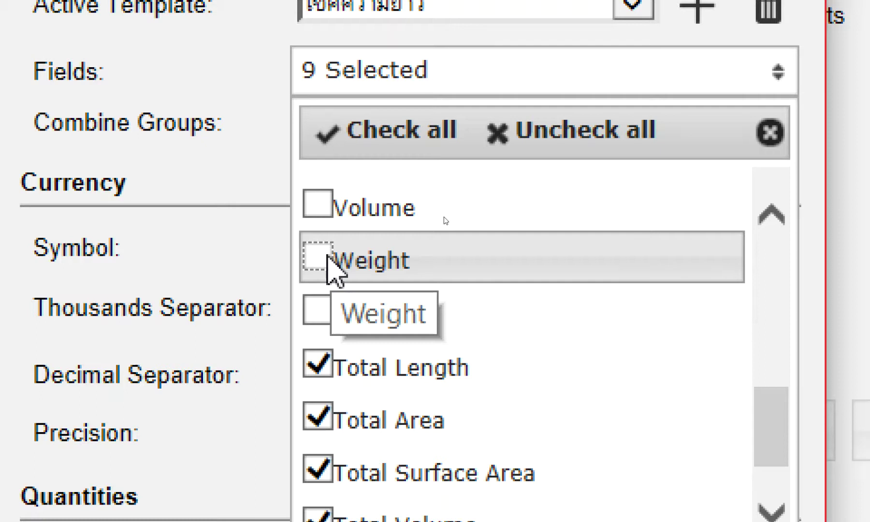
pyautogui.click(328, 258)
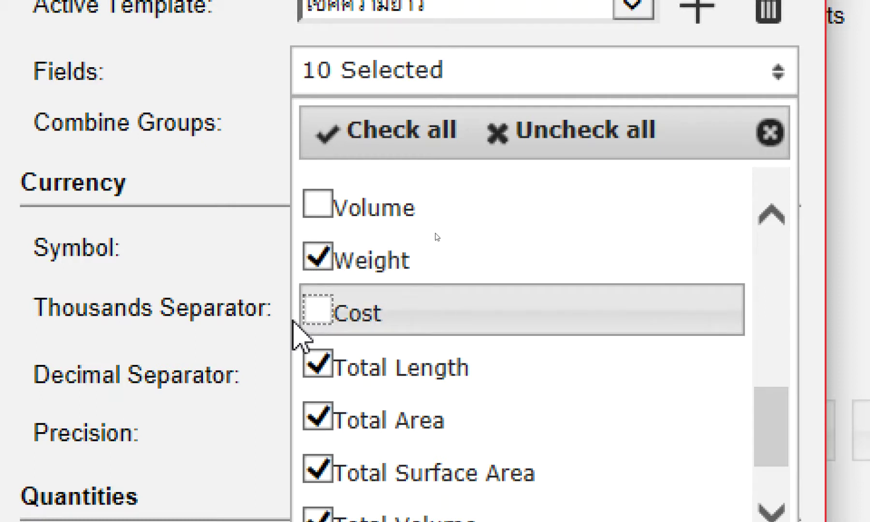
pyautogui.scroll(-1, 322, 406)
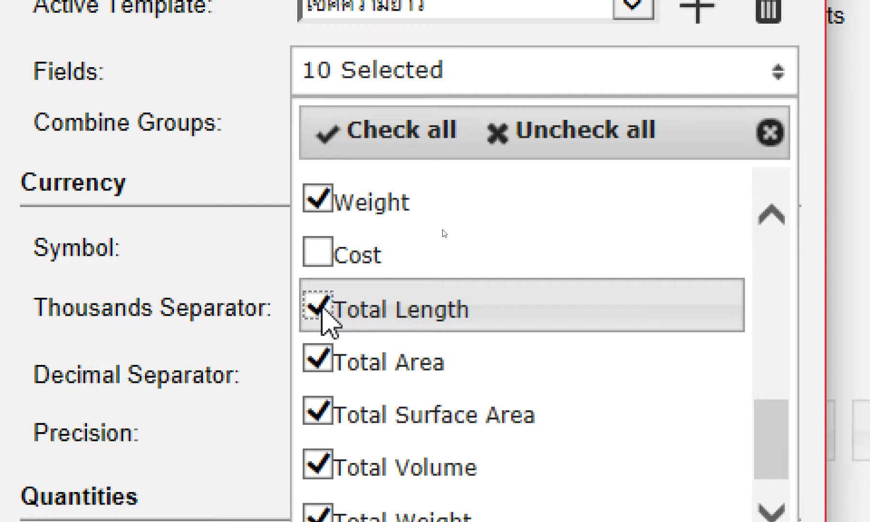
pyautogui.click(317, 362)
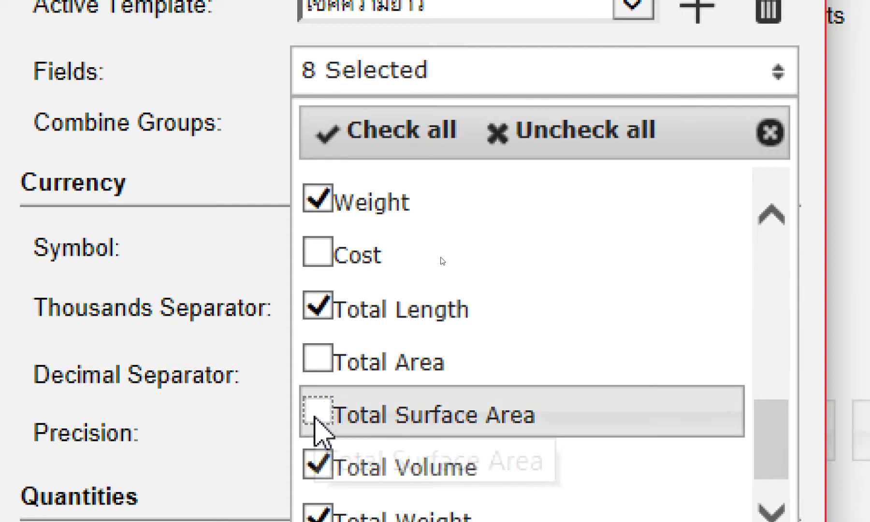
pyautogui.click(318, 415)
pyautogui.scroll(-1, 317, 479)
pyautogui.click(319, 431)
pyautogui.scroll(-1, 353, 483)
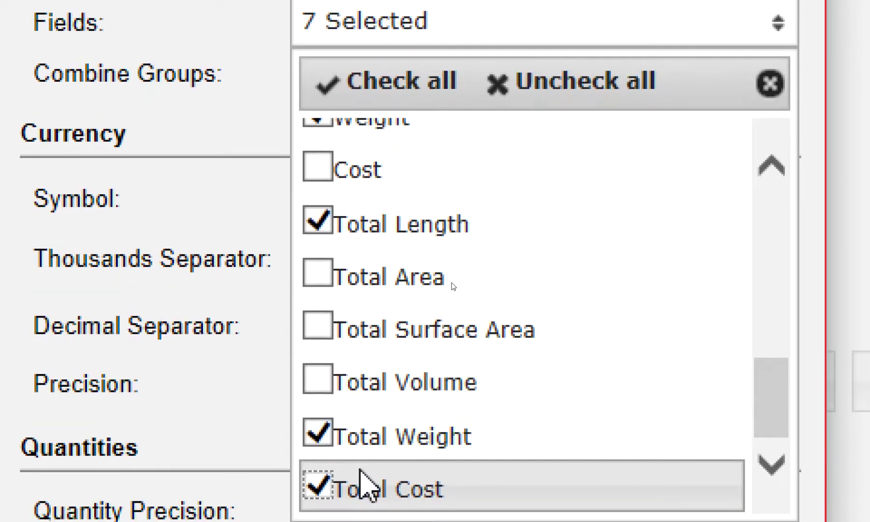
pyautogui.scroll(-1, 358, 449)
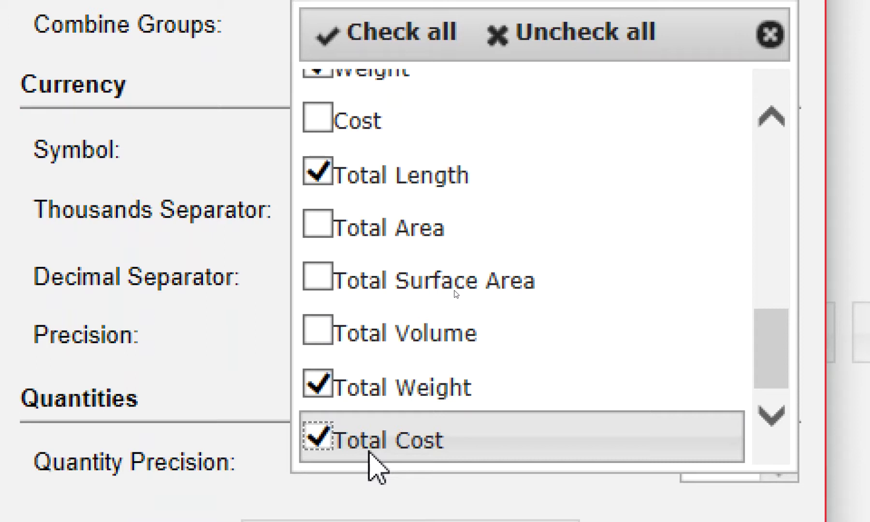
pyautogui.scroll(-1, 310, 479)
pyautogui.scroll(2, 532, 261)
pyautogui.scroll(2, 541, 235)
pyautogui.scroll(2, 549, 249)
pyautogui.scroll(1, 449, 123)
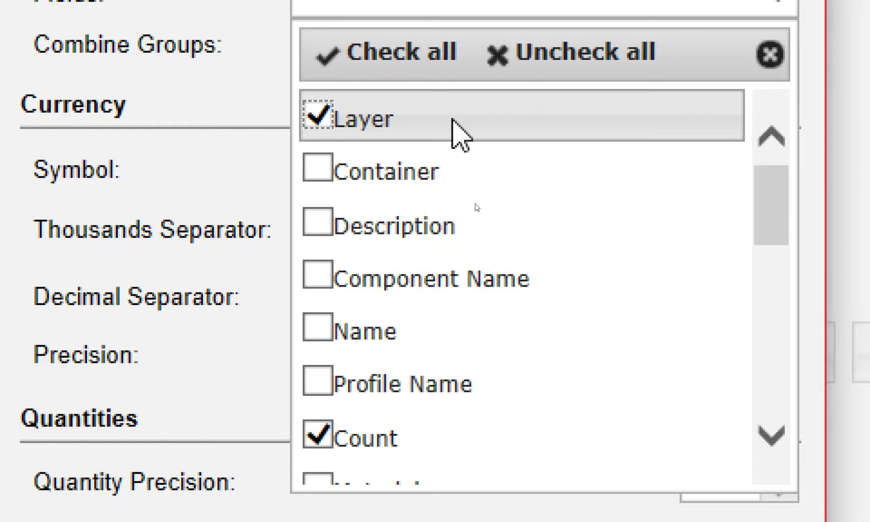
pyautogui.scroll(-1, 451, 140)
pyautogui.scroll(-1, 445, 158)
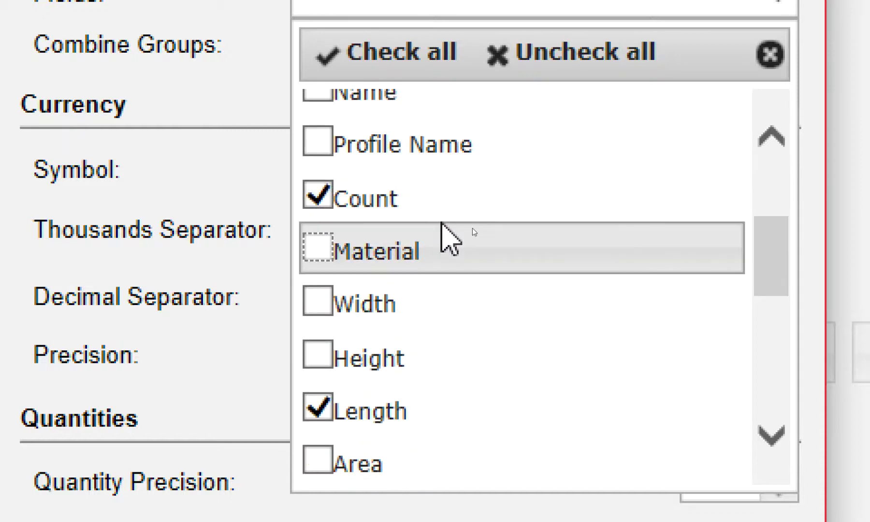
pyautogui.scroll(-1, 446, 278)
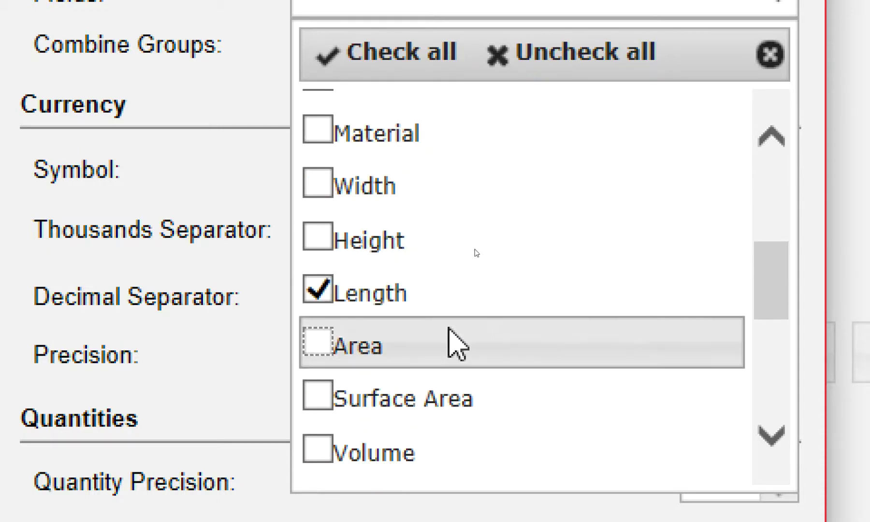
pyautogui.scroll(-1, 466, 291)
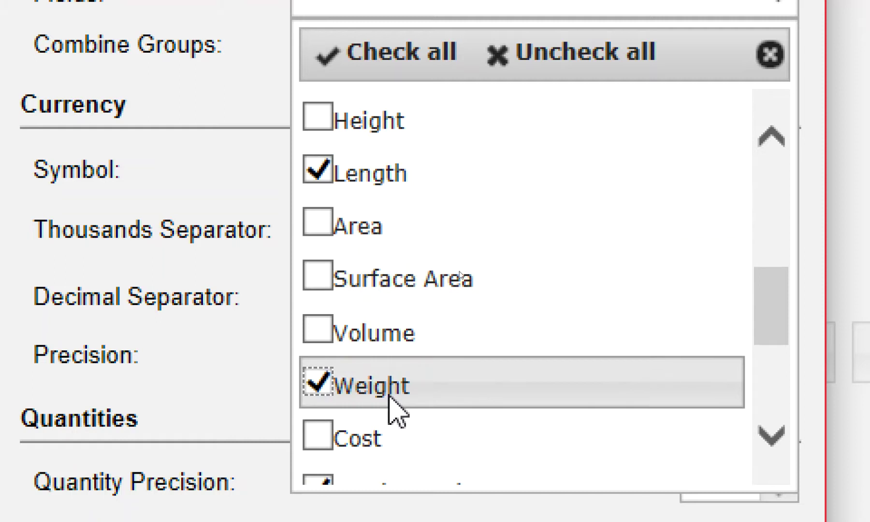
pyautogui.scroll(-1, 389, 428)
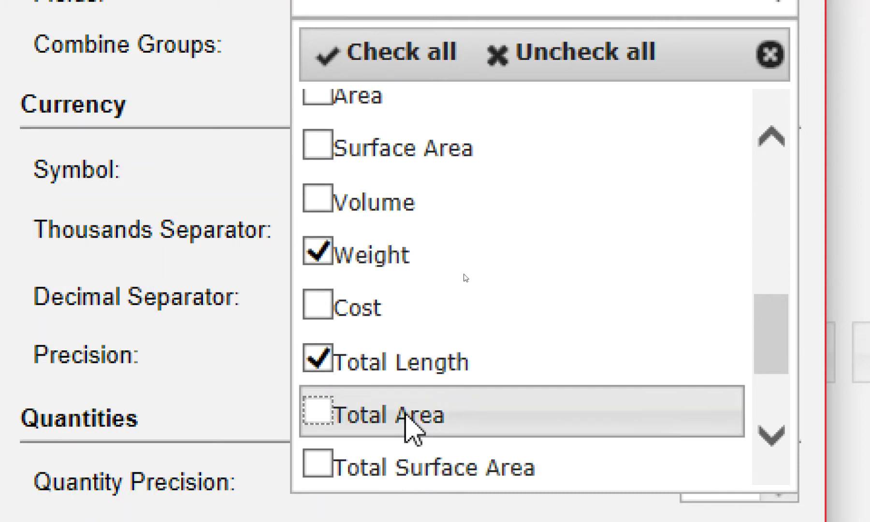
pyautogui.scroll(-1, 435, 391)
pyautogui.scroll(-1, 410, 457)
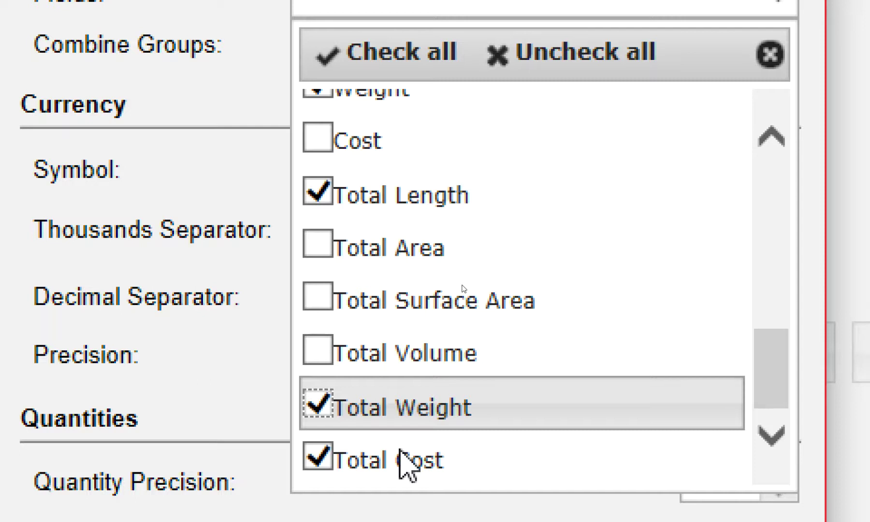
pyautogui.scroll(-1, 401, 461)
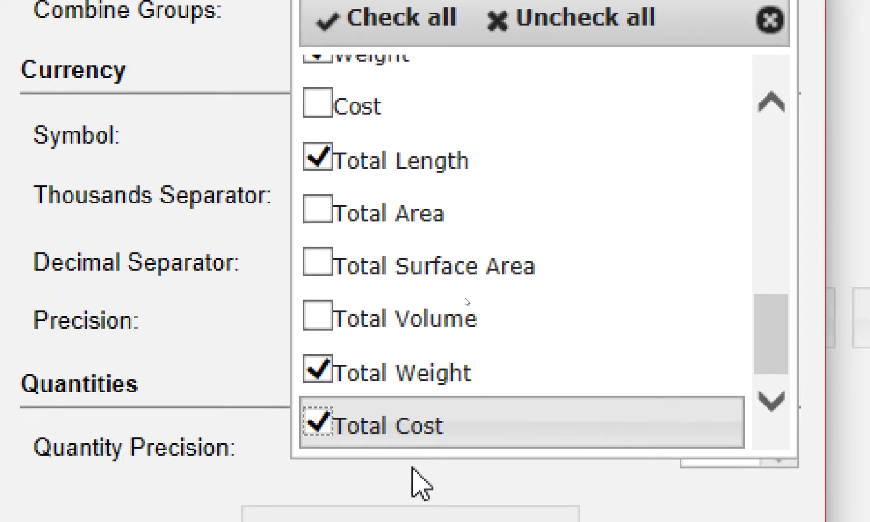
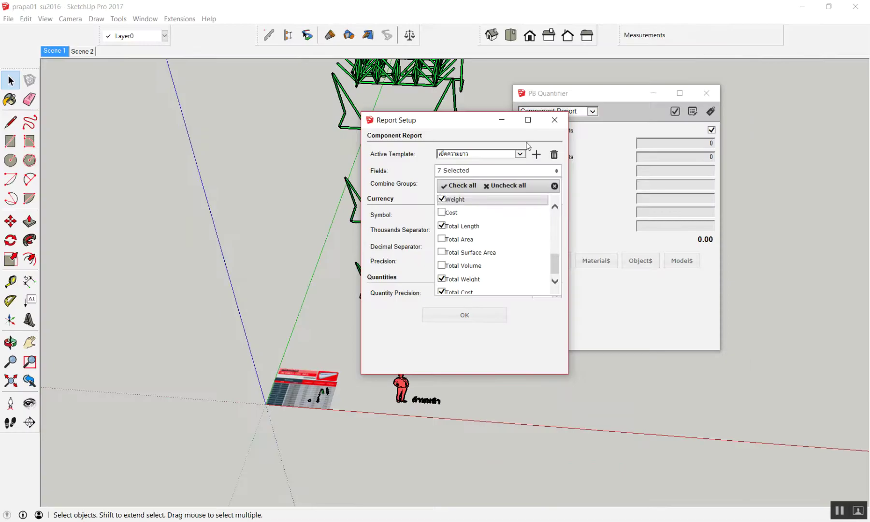
# Close the report setup window and zoom around the truss model
pyautogui.click(561, 118)
pyautogui.scroll(-3, 415, 210)
pyautogui.scroll(-2, 416, 206)
pyautogui.scroll(4, 413, 215)
pyautogui.scroll(-2, 426, 194)
pyautogui.scroll(2, 433, 166)
pyautogui.scroll(-2, 429, 172)
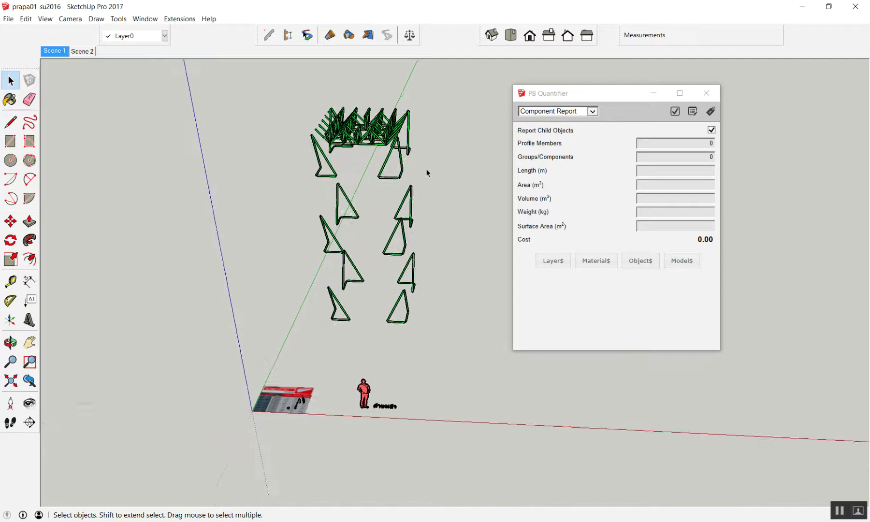
pyautogui.scroll(2, 428, 172)
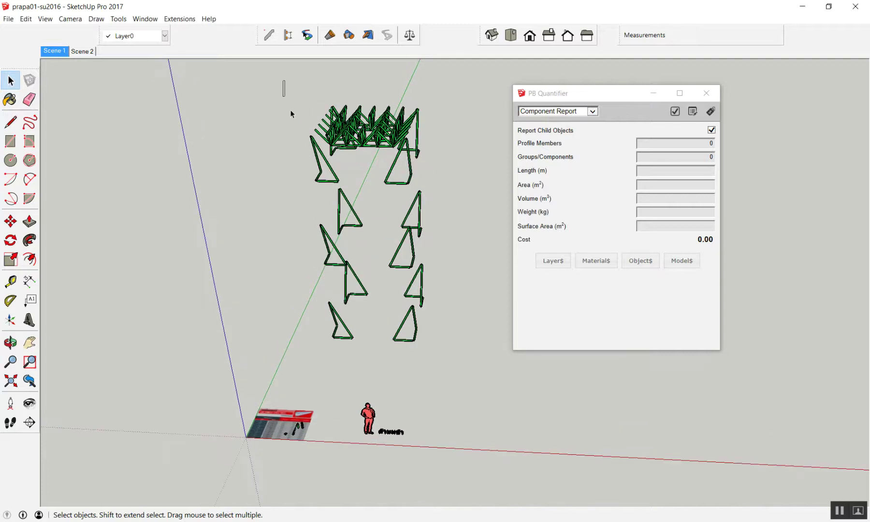
# Window-select the trusses and review the Fields list in PB Quantifier's Report Setup
pyautogui.moveTo(290, 114); pyautogui.dragTo(467, 370)
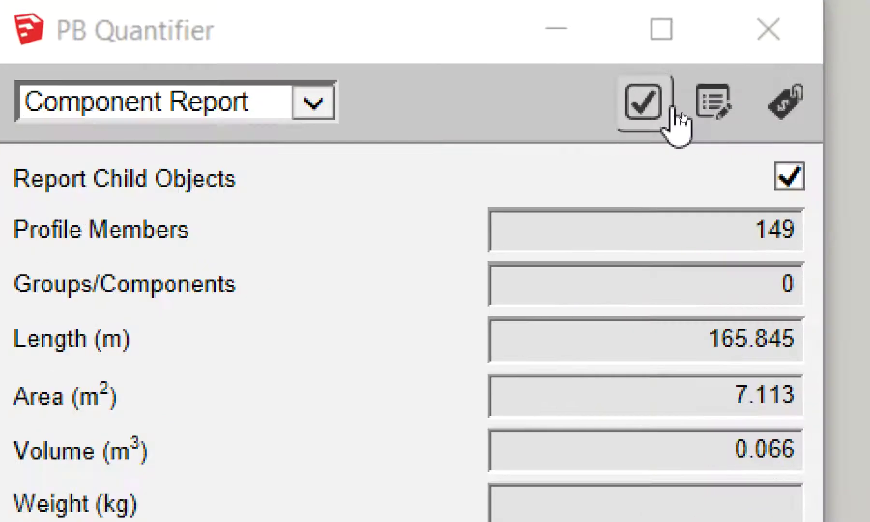
pyautogui.click(713, 102)
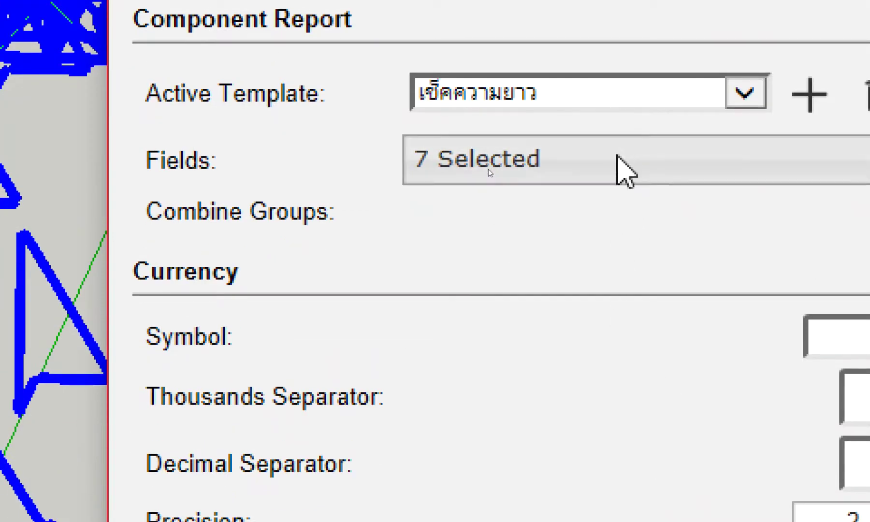
pyautogui.click(622, 169)
pyautogui.scroll(-3, 525, 377)
pyautogui.scroll(-2, 521, 437)
pyautogui.scroll(-1, 521, 447)
pyautogui.scroll(-3, 524, 464)
pyautogui.scroll(-2, 541, 498)
pyautogui.scroll(-1, 542, 358)
pyautogui.scroll(-1, 559, 353)
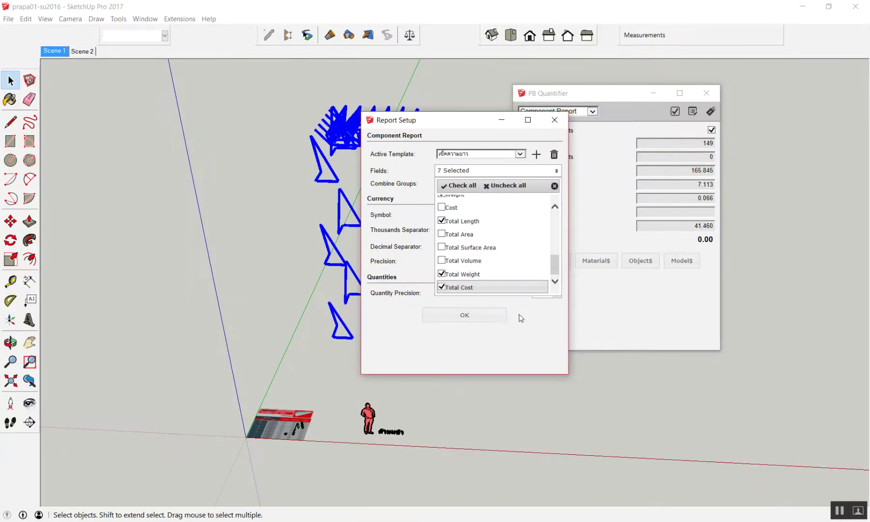
pyautogui.click(520, 315)
# Close Report Setup and reselect all the truss members
pyautogui.moveTo(448, 126); pyautogui.dragTo(663, 112)
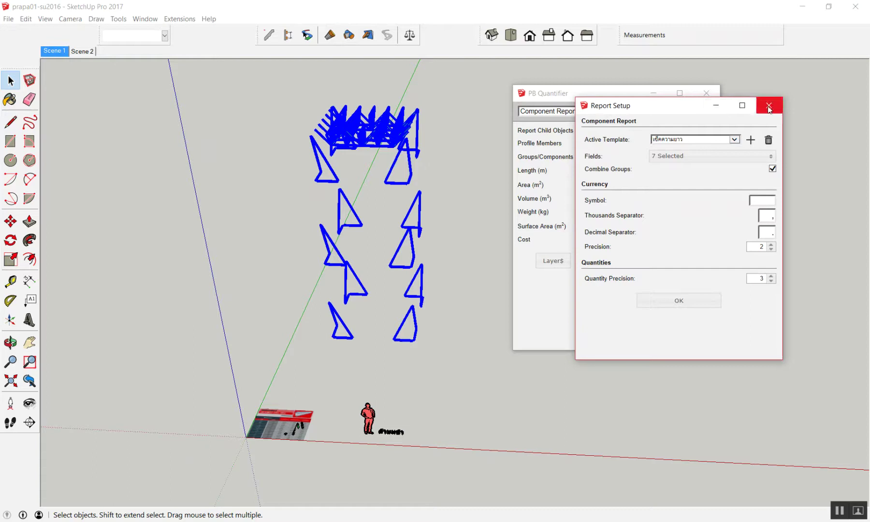
pyautogui.click(768, 105)
pyautogui.scroll(2, 382, 144)
pyautogui.moveTo(214, 87); pyautogui.dragTo(518, 362)
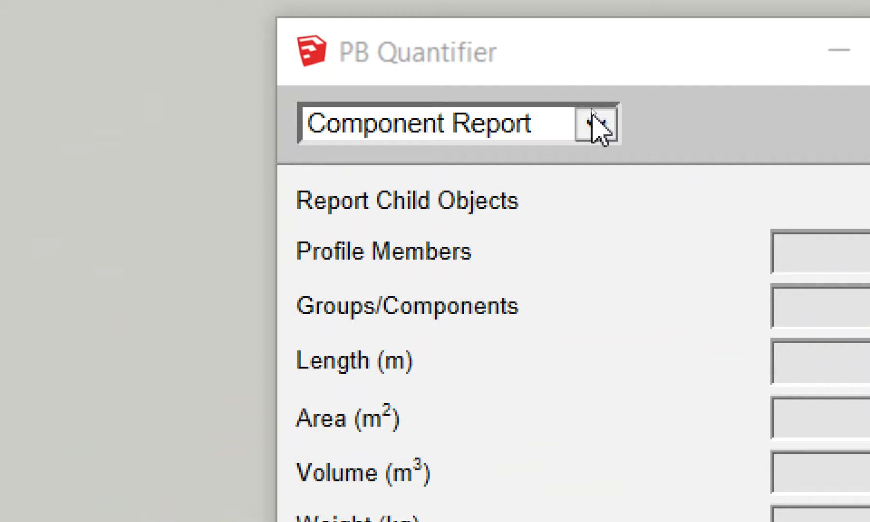
pyautogui.click(592, 112)
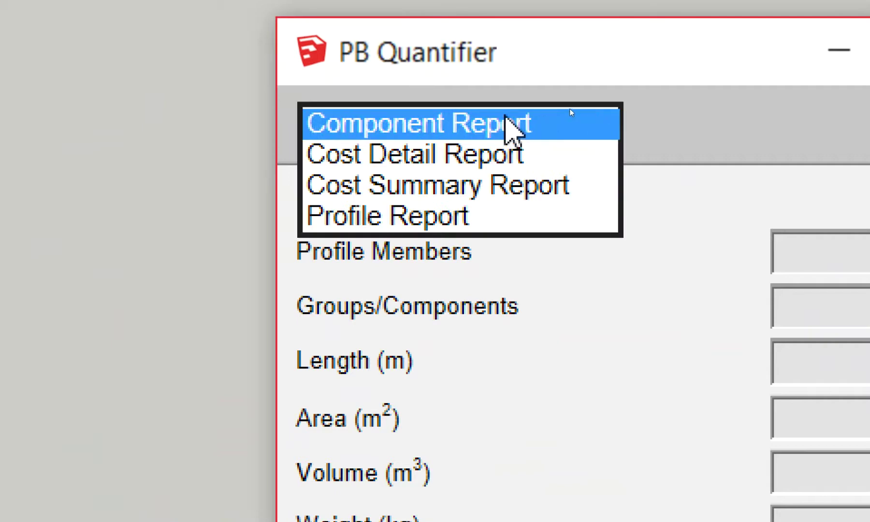
pyautogui.click(506, 122)
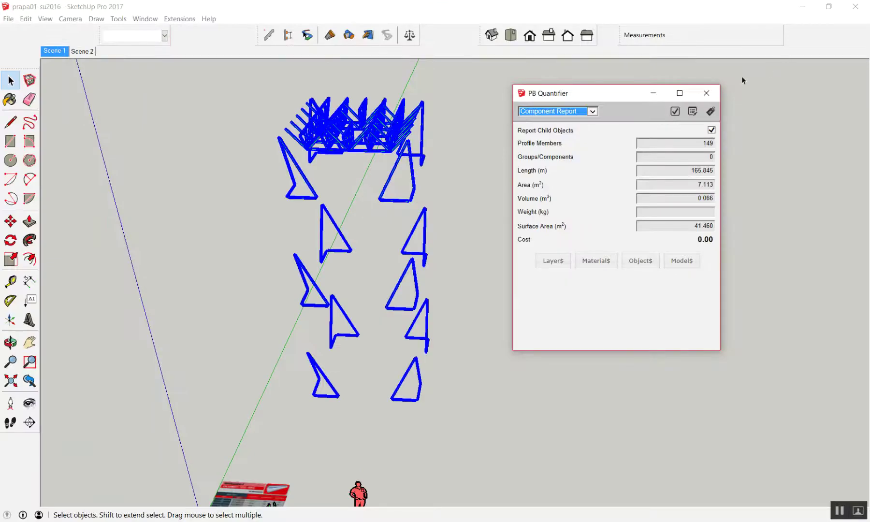
pyautogui.click(706, 93)
pyautogui.click(409, 35)
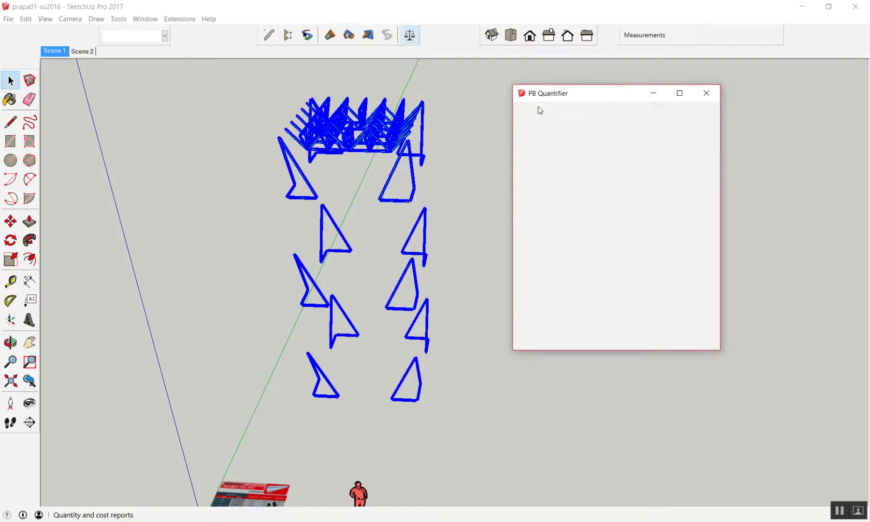
pyautogui.click(561, 110)
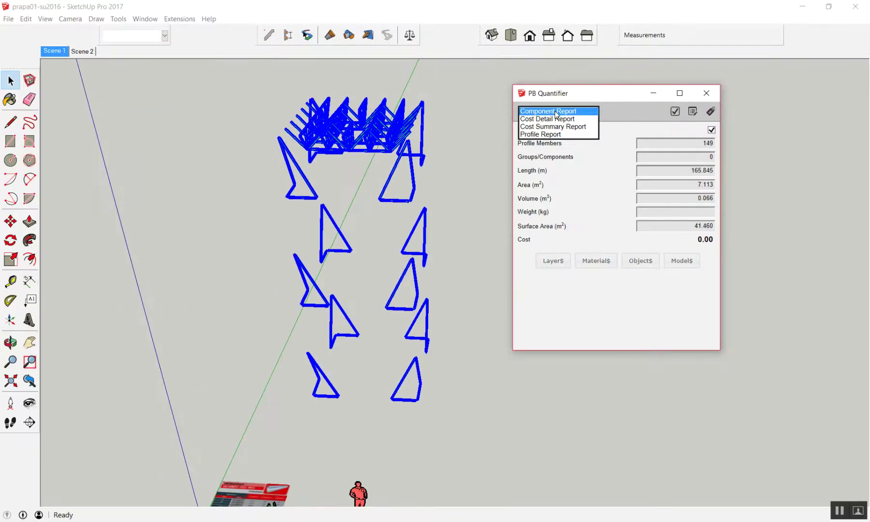
pyautogui.click(522, 116)
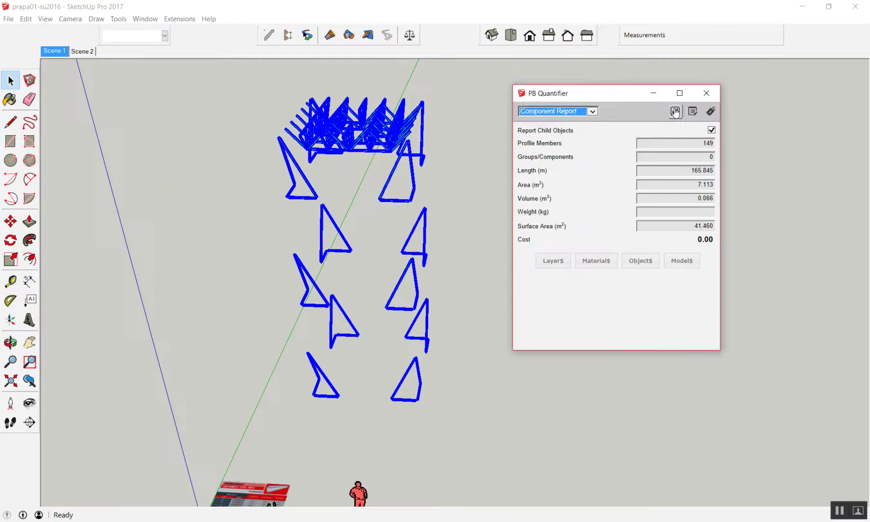
pyautogui.click(674, 112)
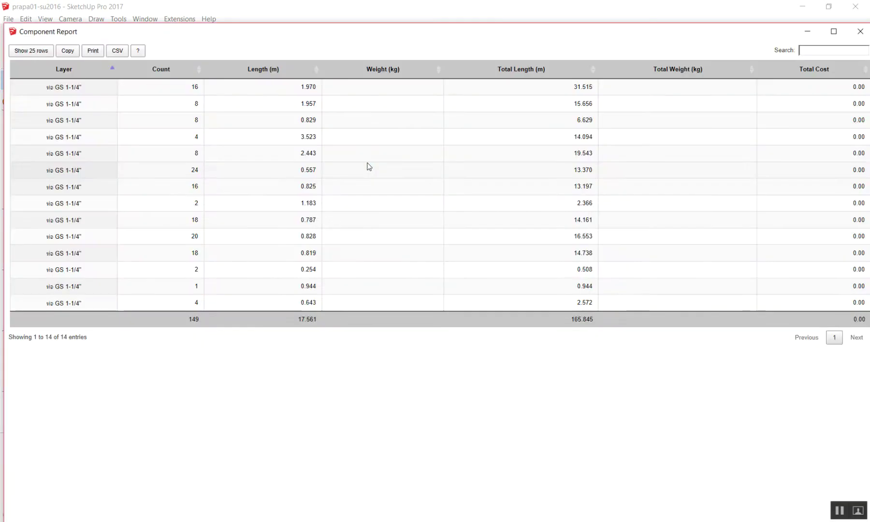
pyautogui.moveTo(304, 43)
pyautogui.mouseDown()
pyautogui.moveTo(265, 69)
pyautogui.moveTo(356, 87)
pyautogui.mouseUp()
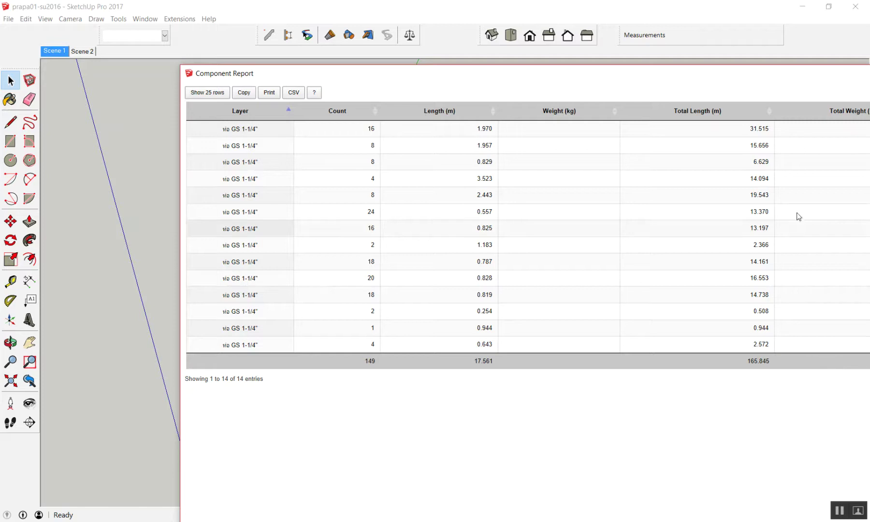
pyautogui.moveTo(797, 83); pyautogui.dragTo(421, 40)
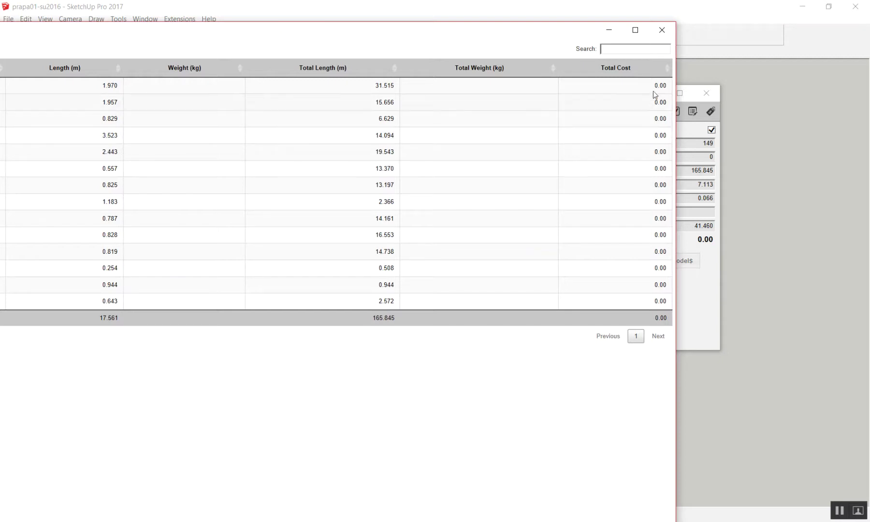
pyautogui.click(662, 30)
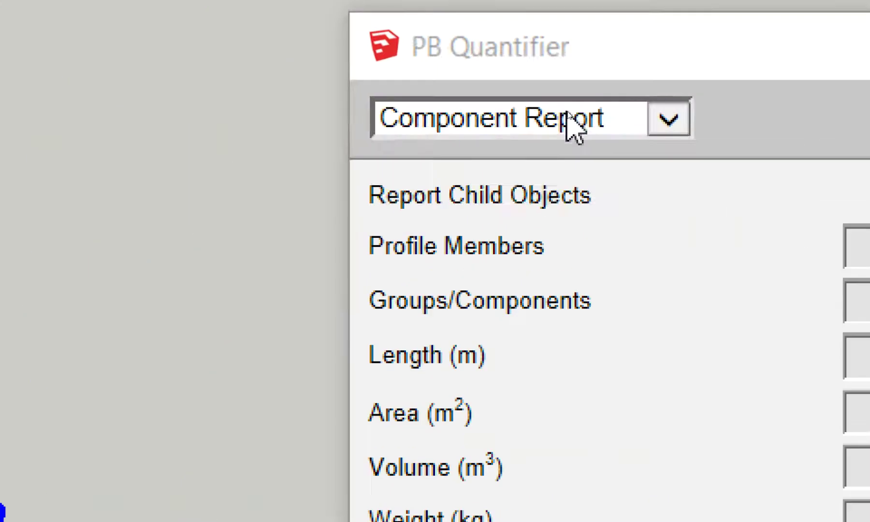
# Generate a Cost Detail Report and close the empty result showing 0.00 cost
pyautogui.click(568, 116)
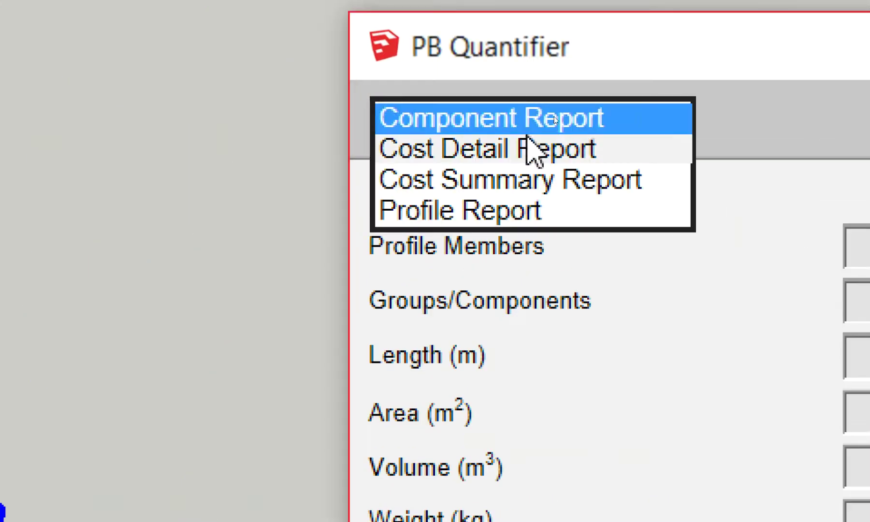
pyautogui.click(497, 149)
pyautogui.click(675, 112)
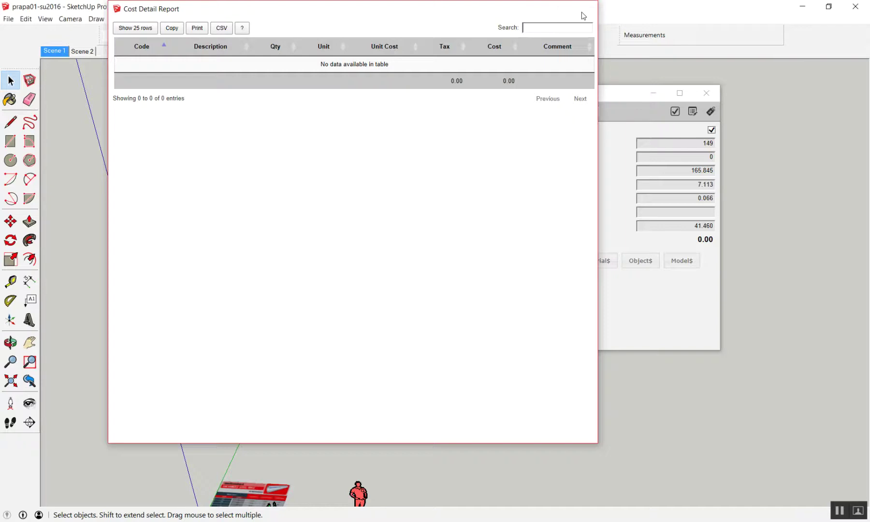
pyautogui.click(584, 9)
pyautogui.scroll(-5, 558, 72)
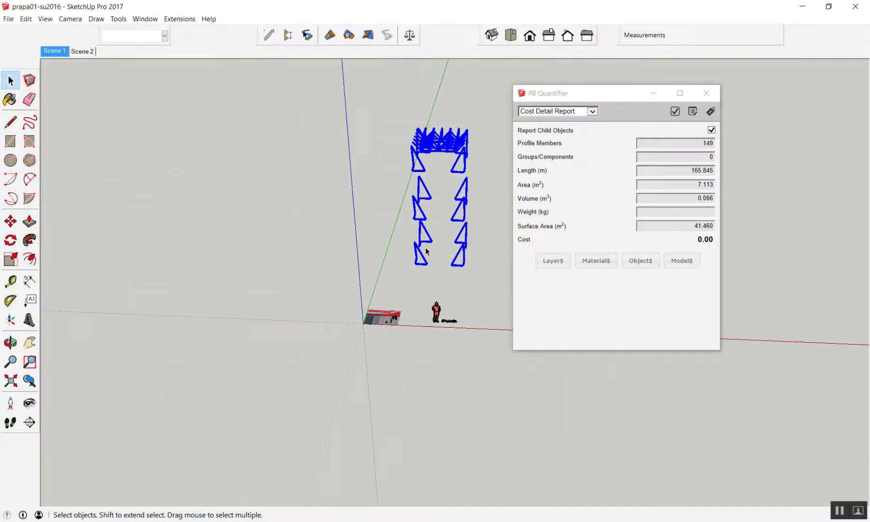
# Clear the truss selection and orbit to look down on the green pillars
pyautogui.scroll(3, 393, 334)
pyautogui.click(392, 334)
pyautogui.scroll(2, 395, 311)
pyautogui.scroll(2, 395, 312)
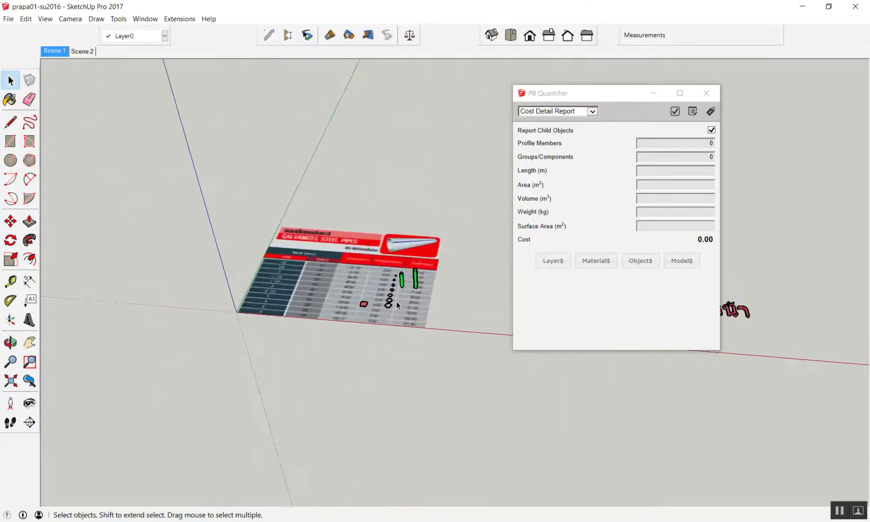
pyautogui.moveTo(395, 312); pyautogui.dragTo(438, 280, button='middle')
pyautogui.scroll(3, 438, 280)
pyautogui.scroll(2, 439, 279)
pyautogui.scroll(-5, 439, 279)
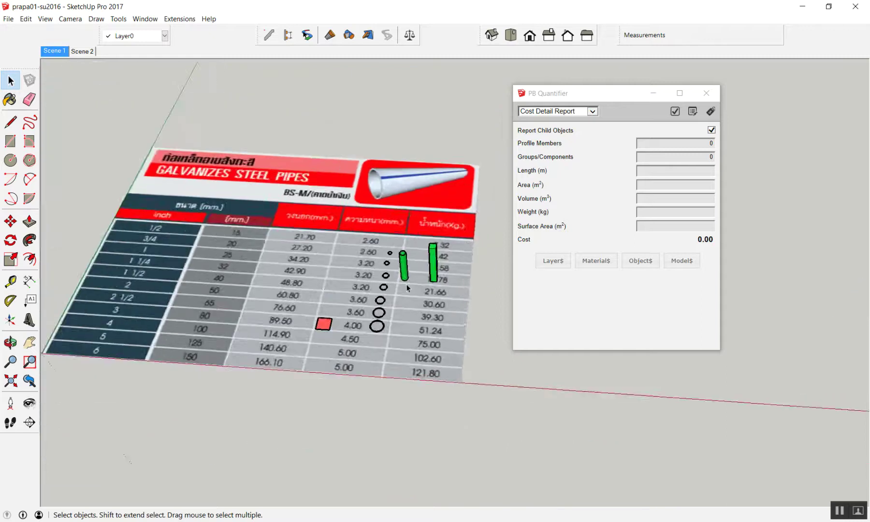
pyautogui.scroll(5, 455, 281)
pyautogui.moveTo(455, 281); pyautogui.dragTo(480, 356, button='middle')
pyautogui.scroll(2, 457, 280)
pyautogui.scroll(2, 457, 279)
# Move the green square pillar beside the round pipe
pyautogui.click(458, 271)
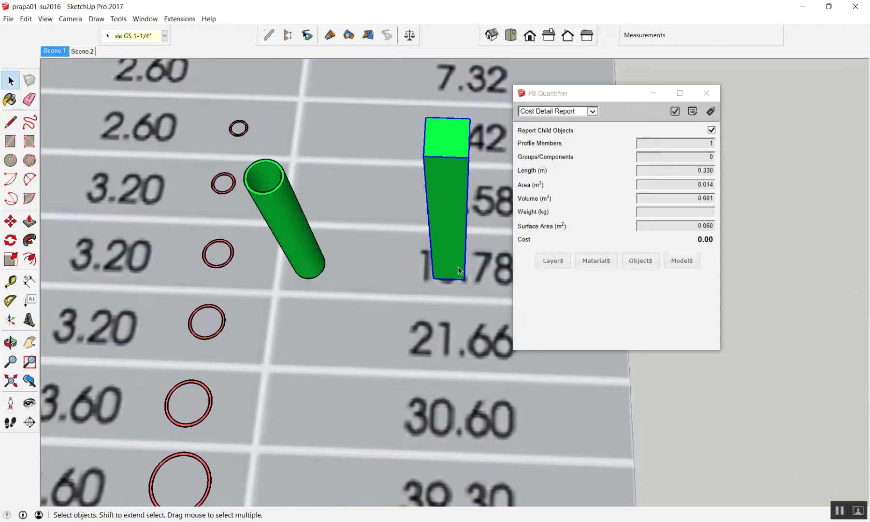
pyautogui.press('m')
pyautogui.click(440, 310)
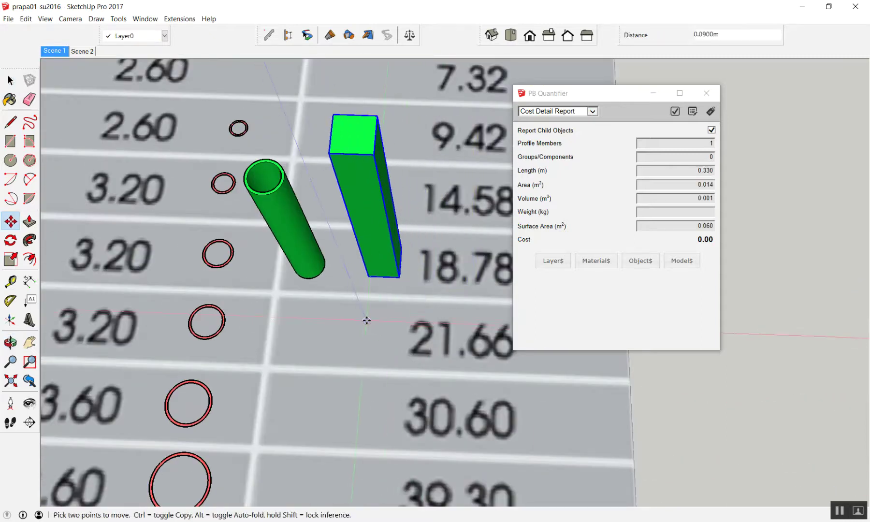
pyautogui.scroll(-4, 363, 319)
pyautogui.scroll(-2, 376, 204)
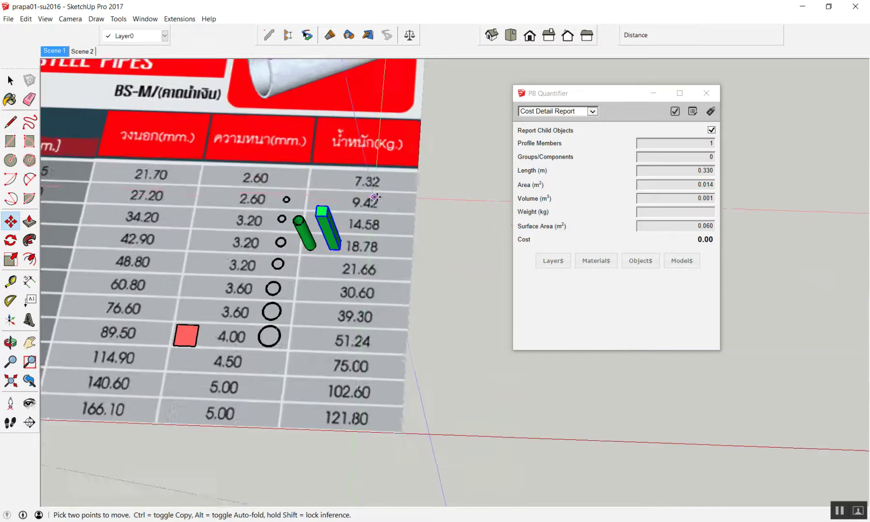
pyautogui.scroll(-2, 375, 204)
pyautogui.scroll(2, 376, 204)
pyautogui.press('space')
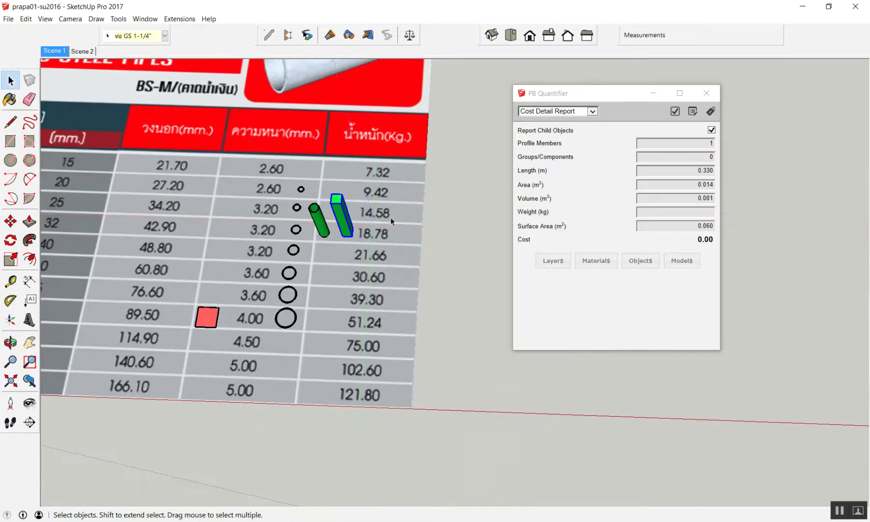
# Zoom in and out to inspect the pillars on the pipe table
pyautogui.scroll(1, 374, 232)
pyautogui.scroll(-2, 374, 232)
pyautogui.scroll(3, 438, 227)
pyautogui.scroll(2, 365, 227)
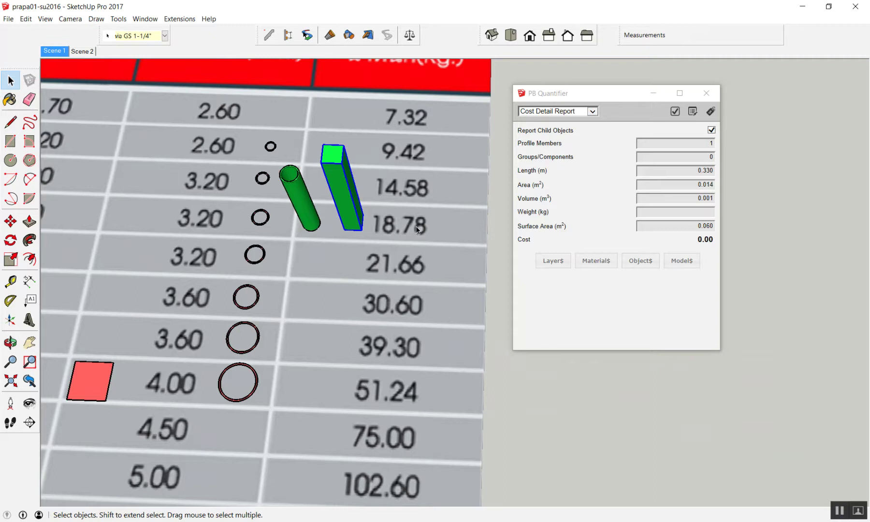
pyautogui.scroll(-3, 419, 229)
pyautogui.scroll(1, 442, 242)
pyautogui.scroll(-2, 431, 246)
pyautogui.scroll(2, 401, 236)
pyautogui.scroll(-2, 401, 234)
pyautogui.scroll(-1, 421, 240)
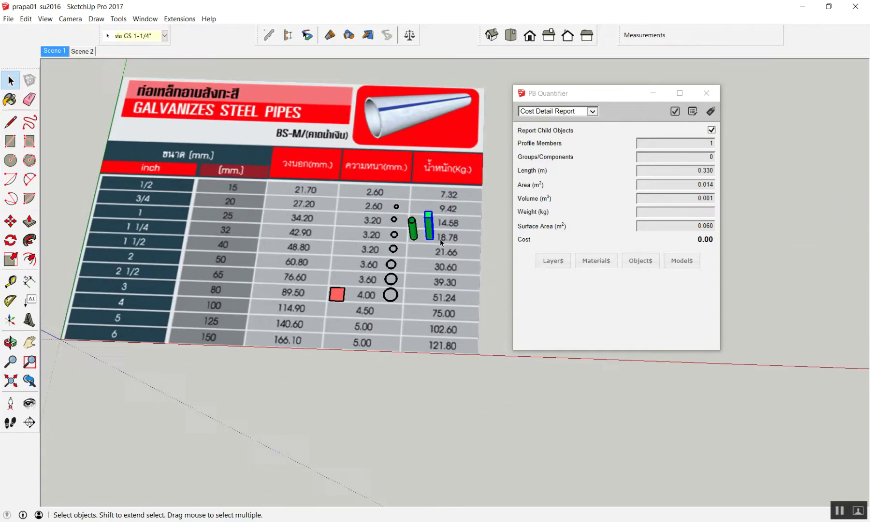
pyautogui.scroll(1, 472, 227)
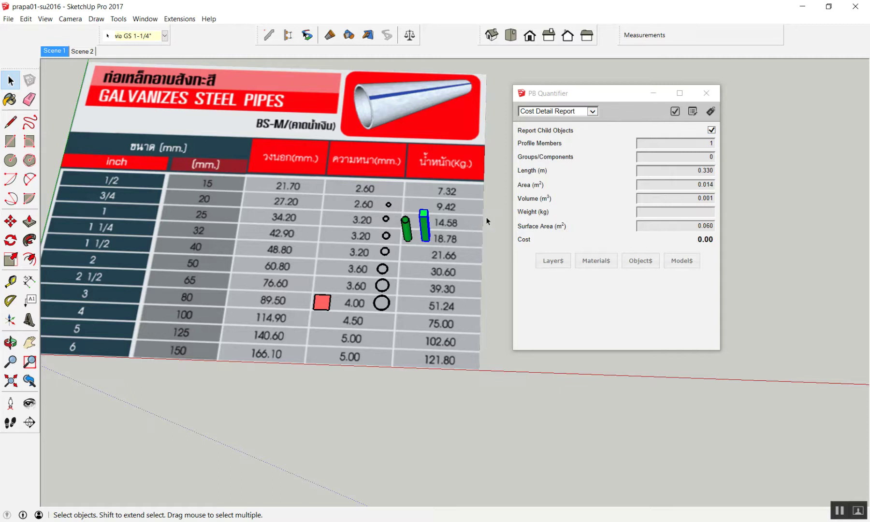
pyautogui.scroll(2, 459, 228)
pyautogui.scroll(3, 448, 232)
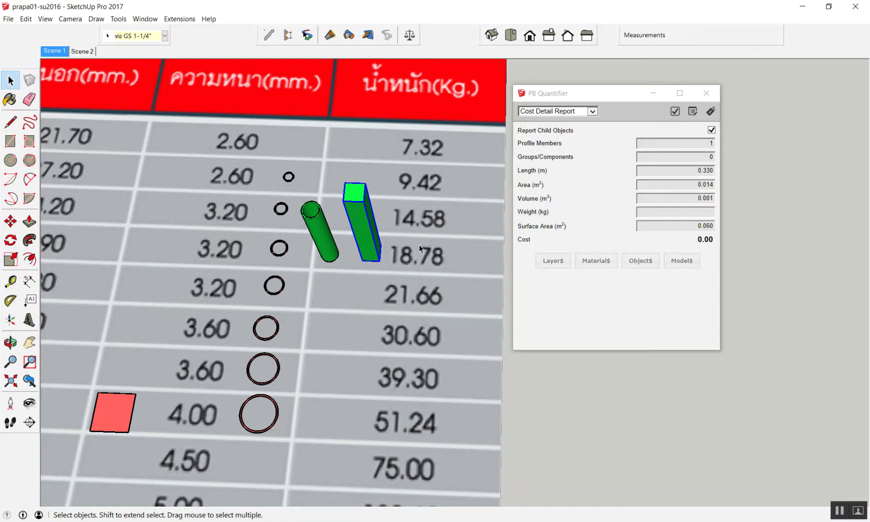
pyautogui.scroll(-2, 420, 245)
pyautogui.scroll(-2, 398, 218)
pyautogui.scroll(2, 346, 203)
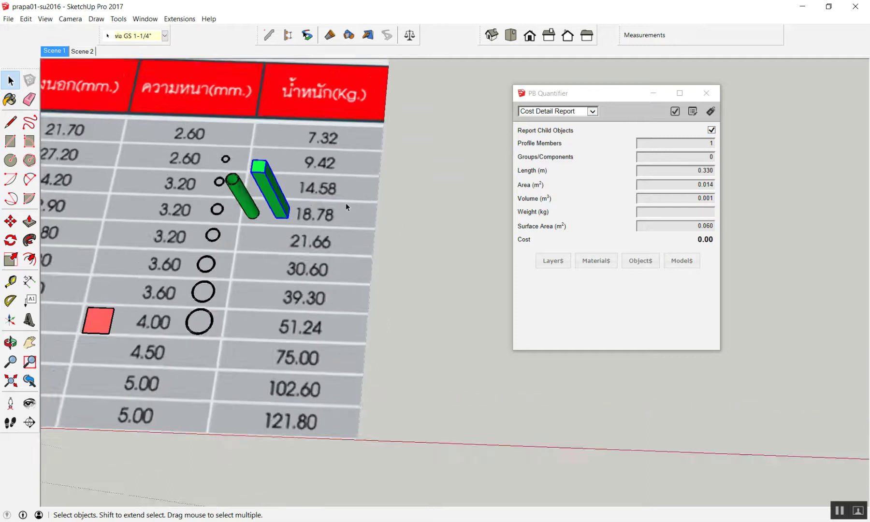
pyautogui.scroll(3, 396, 225)
# Orbit to a flatter front view and zoom out to the whole scene with axes
pyautogui.moveTo(396, 225)
pyautogui.mouseDown(button='middle')
pyautogui.moveTo(408, 266)
pyautogui.moveTo(389, 219)
pyautogui.moveTo(353, 222)
pyautogui.mouseUp(button='middle')
pyautogui.scroll(-2, 381, 230)
pyautogui.scroll(2, 387, 228)
pyautogui.scroll(-2, 358, 215)
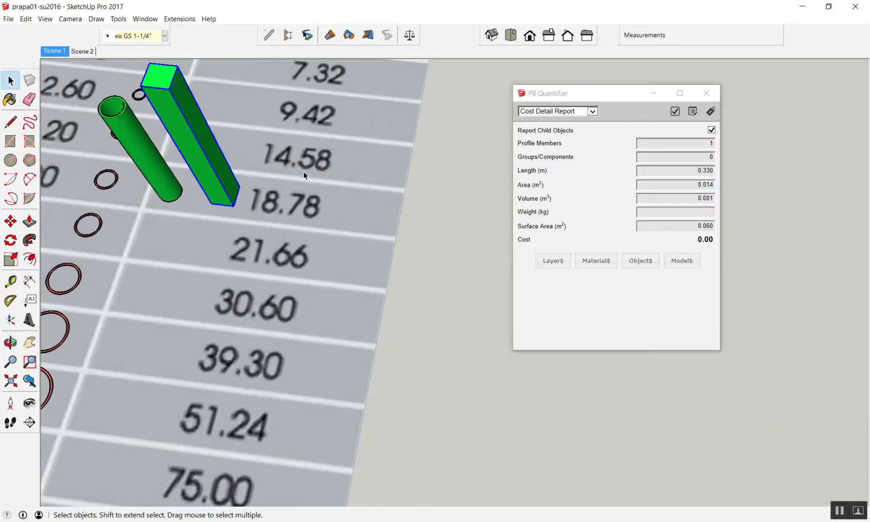
pyautogui.scroll(3, 352, 222)
pyautogui.scroll(-1, 351, 222)
pyautogui.scroll(-2, 351, 218)
pyautogui.scroll(-3, 351, 218)
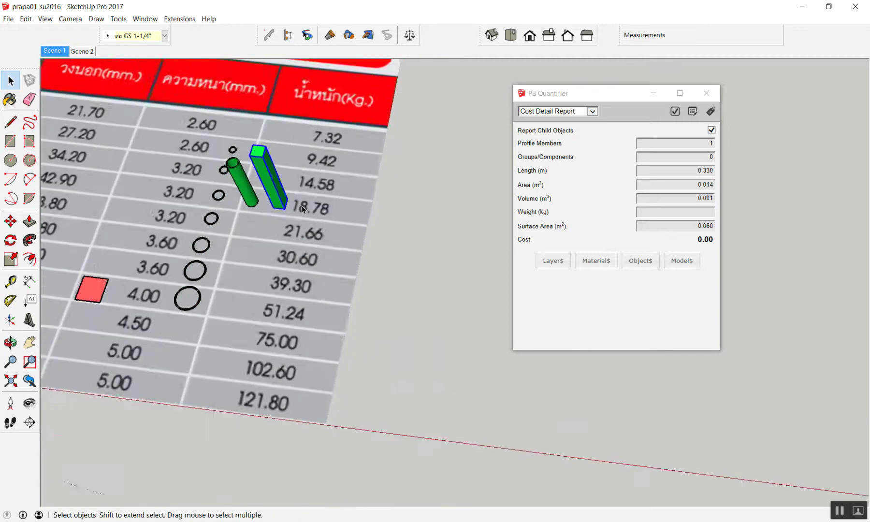
pyautogui.scroll(-2, 298, 226)
pyautogui.scroll(-4, 298, 225)
pyautogui.scroll(-2, 406, 195)
pyautogui.scroll(1, 406, 196)
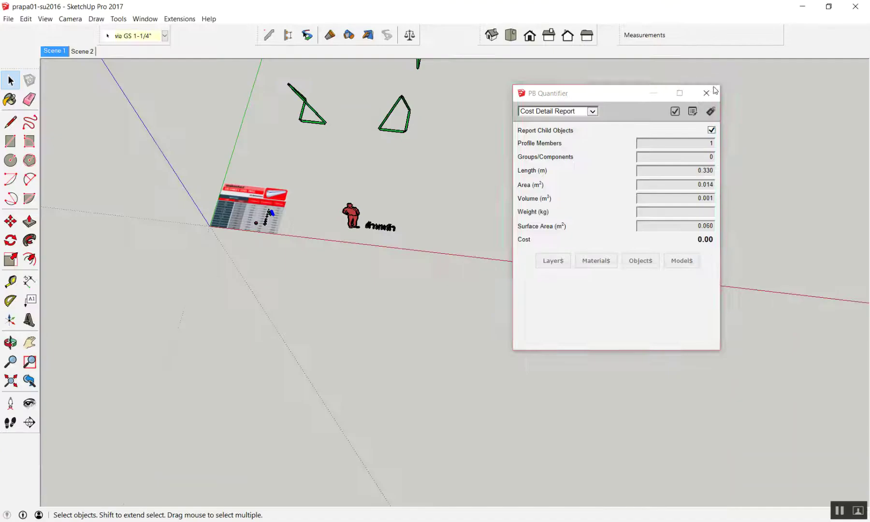
# Reopen PB Quantifier, open the Layer$ cost data window and dismiss the LINE popup
pyautogui.click(410, 33)
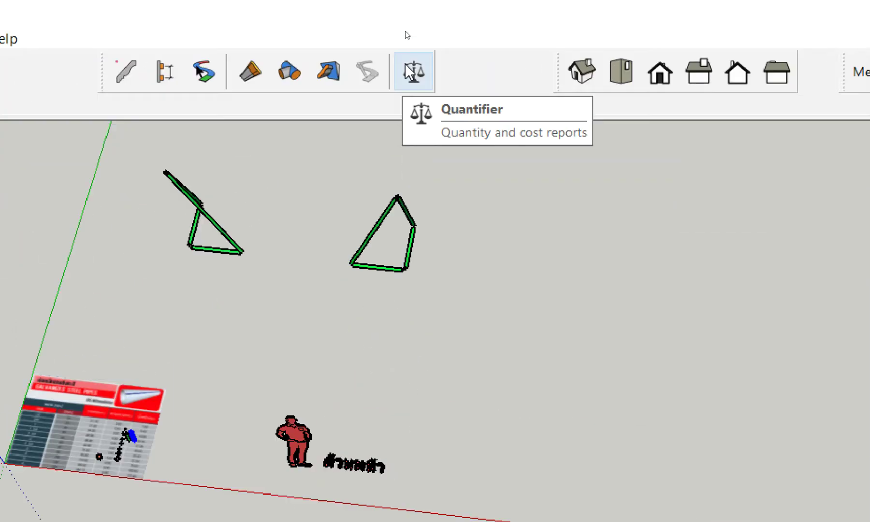
pyautogui.click(410, 35)
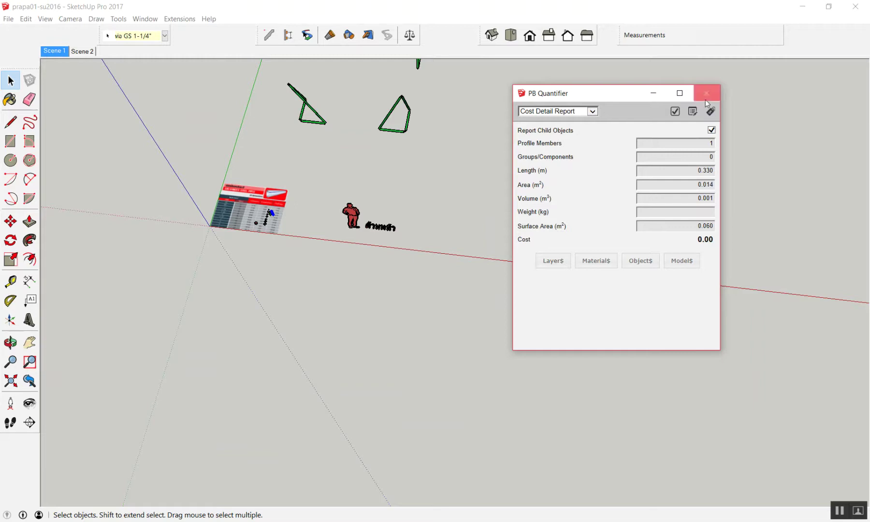
pyautogui.click(707, 93)
pyautogui.click(410, 35)
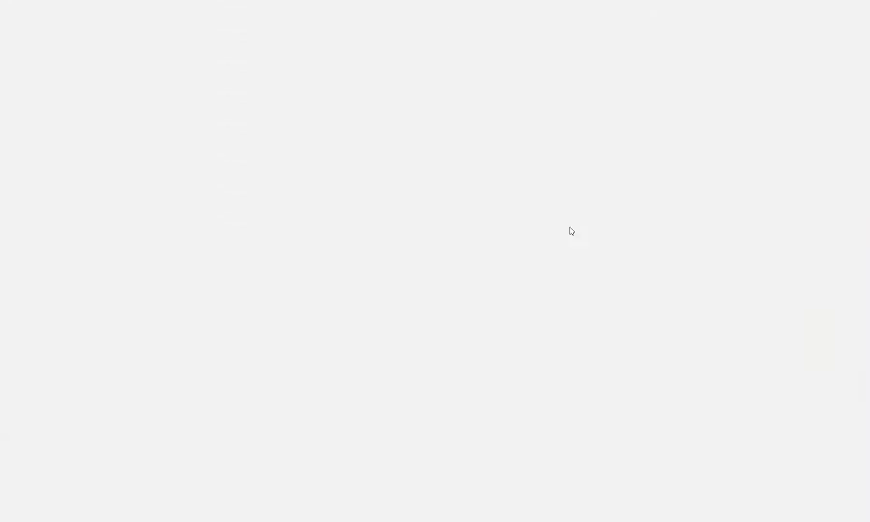
pyautogui.click(549, 265)
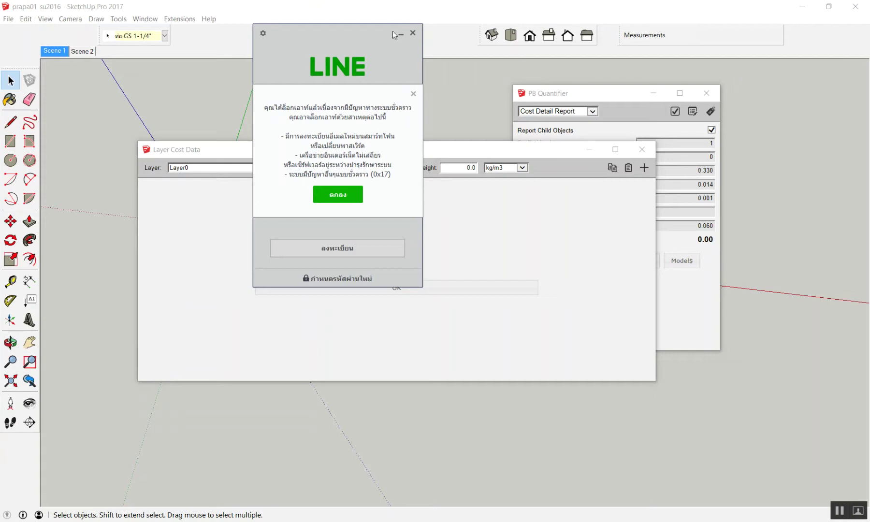
pyautogui.click(414, 94)
pyautogui.click(413, 33)
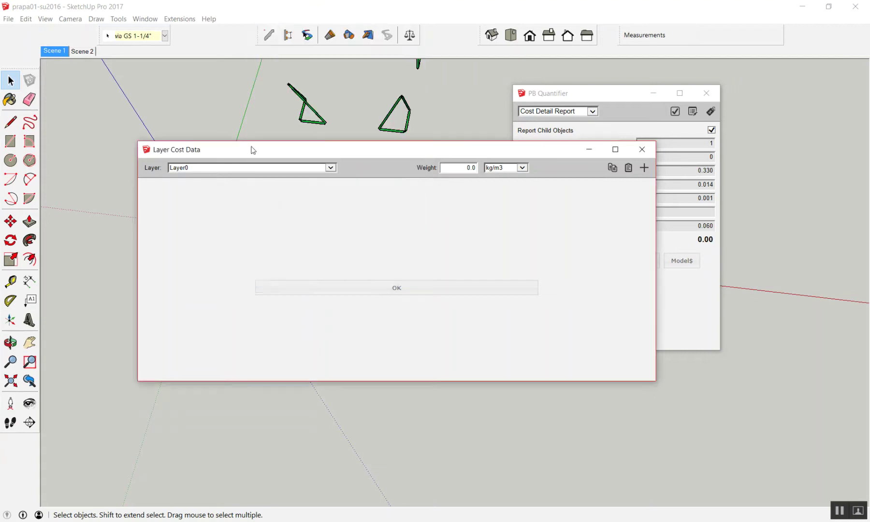
# Give the ท่อ GS 1-1/4" layer a weight of 3.13 kg/m
pyautogui.click(204, 168)
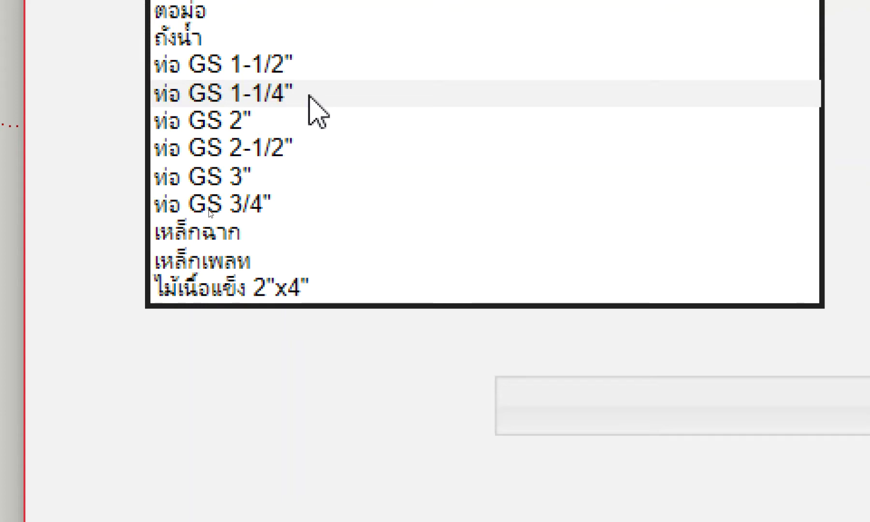
pyautogui.click(309, 97)
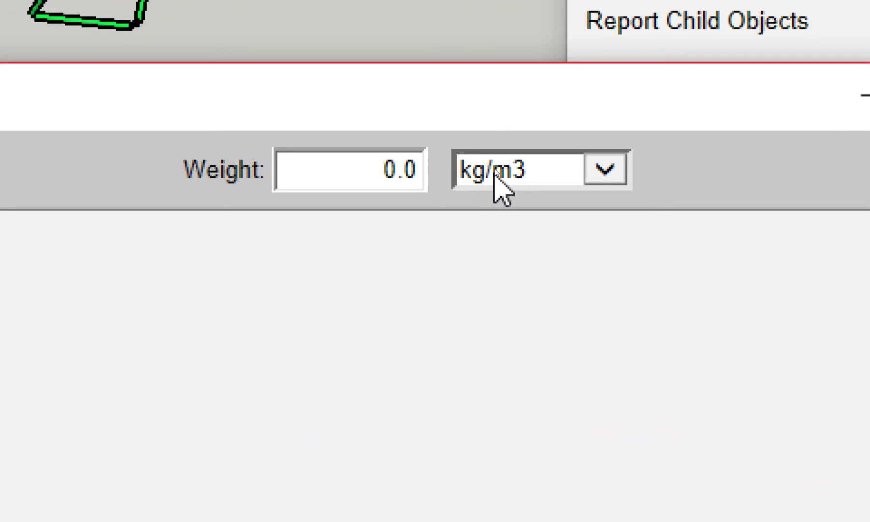
pyautogui.click(380, 183)
pyautogui.doubleClick(378, 183)
pyautogui.write('-1')
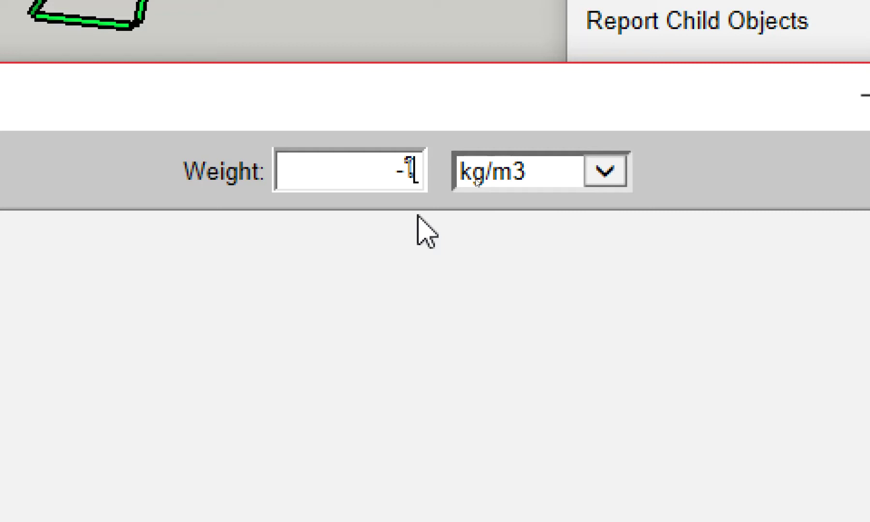
pyautogui.write('ך-')
pyautogui.press('BackSpace')
pyautogui.press('BackSpace')
pyautogui.press('BackSpace')
pyautogui.write('3.13')
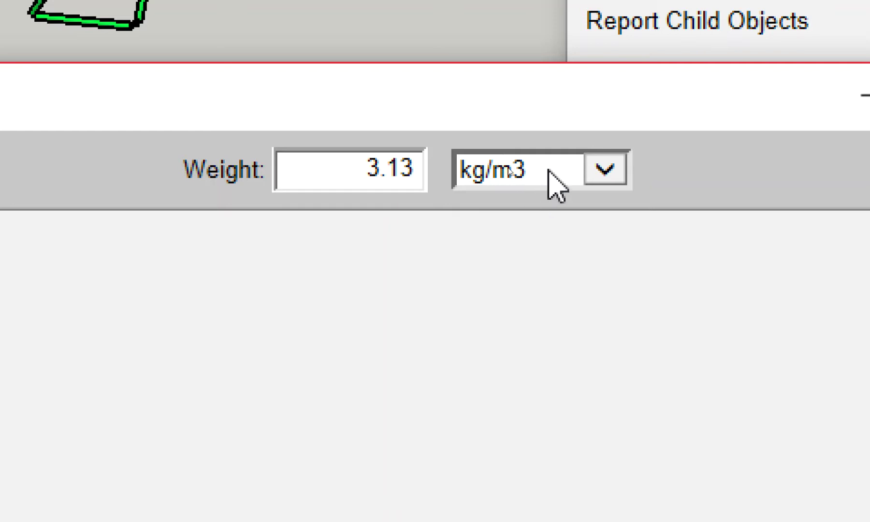
pyautogui.click(549, 172)
pyautogui.click(538, 225)
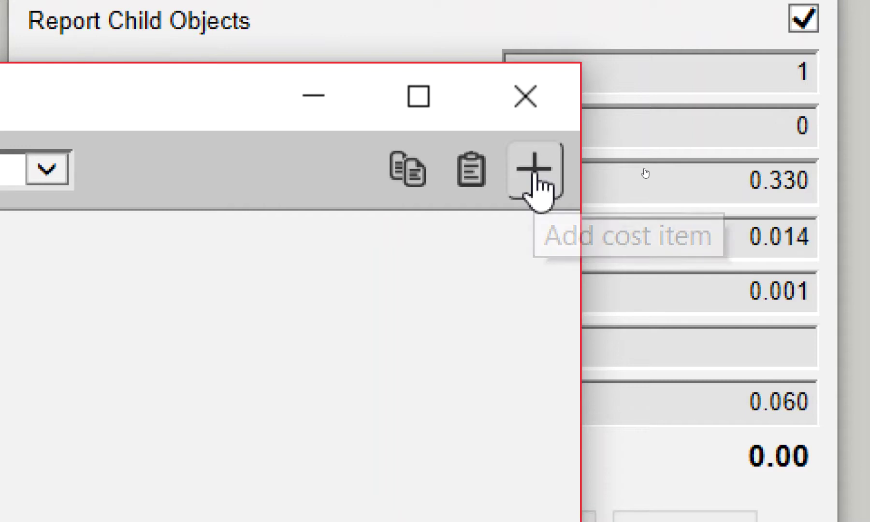
# Add its first cost item and prefix the description with เหล็ก
pyautogui.click(535, 174)
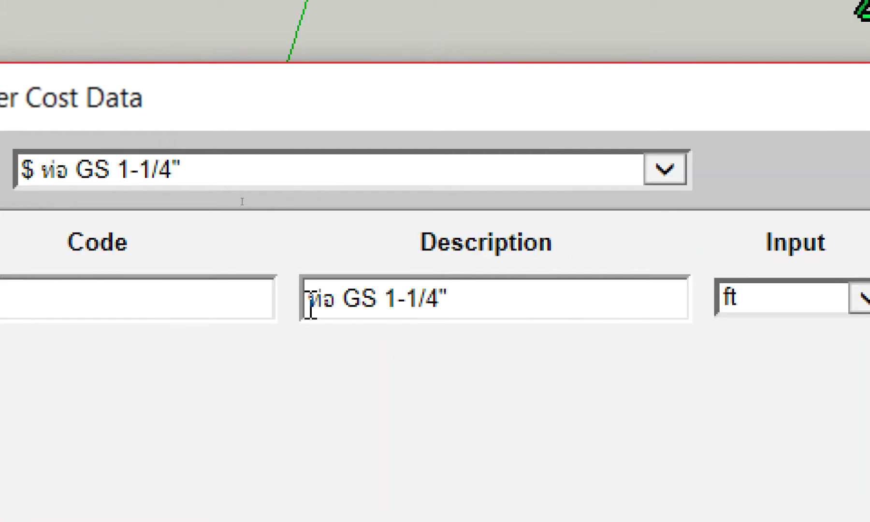
pyautogui.click(305, 305)
pyautogui.write('g')
pyautogui.press('BackSpace')
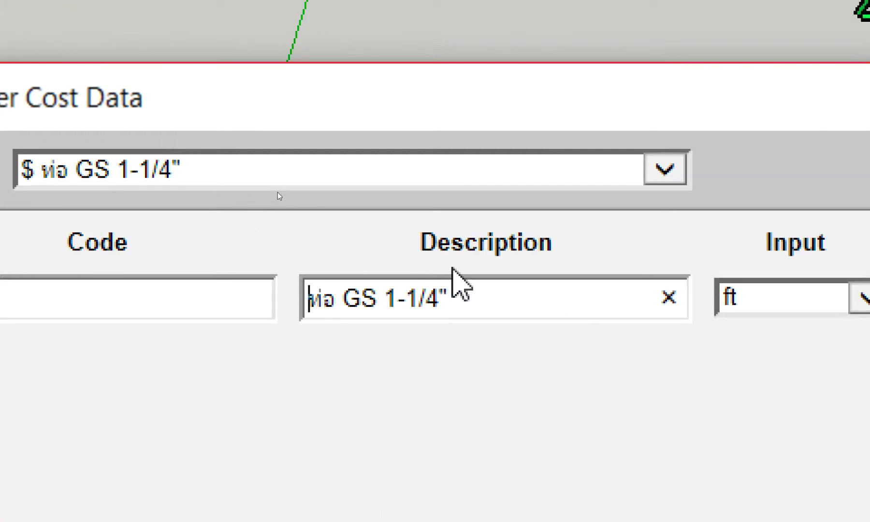
pyautogui.write('เหล็ก')
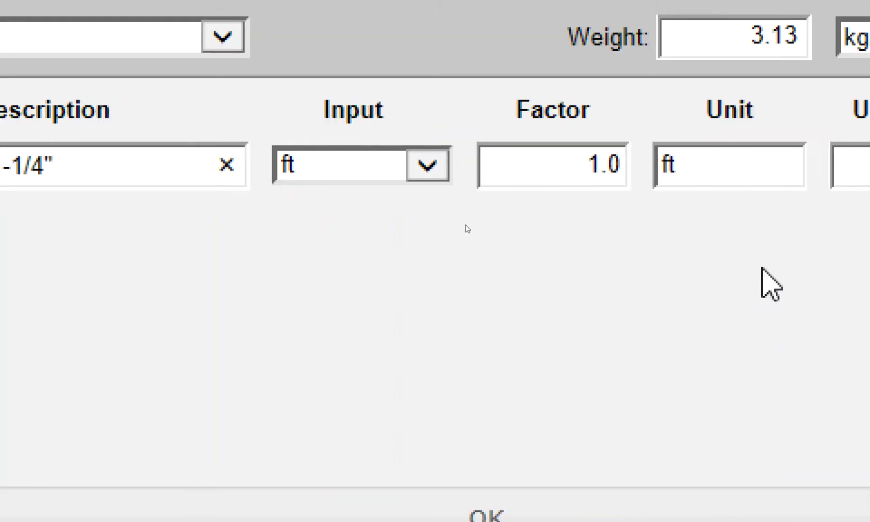
pyautogui.click(426, 165)
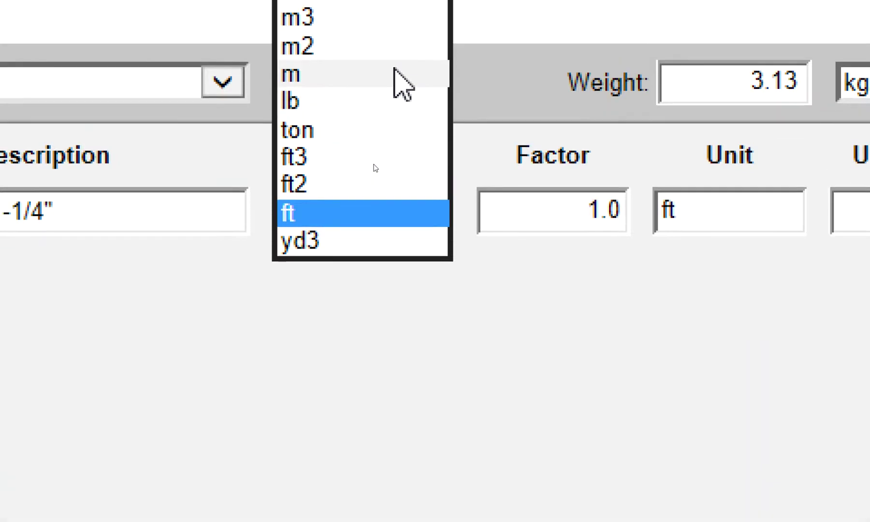
# Set the pipe item's input to m, unit label to กก. and factor to 3.13
pyautogui.click(395, 74)
pyautogui.click(432, 208)
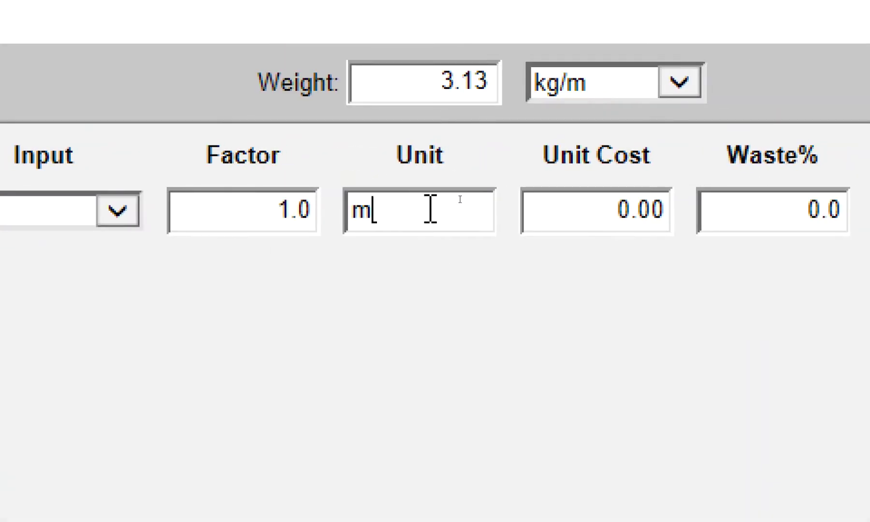
pyautogui.press('BackSpace')
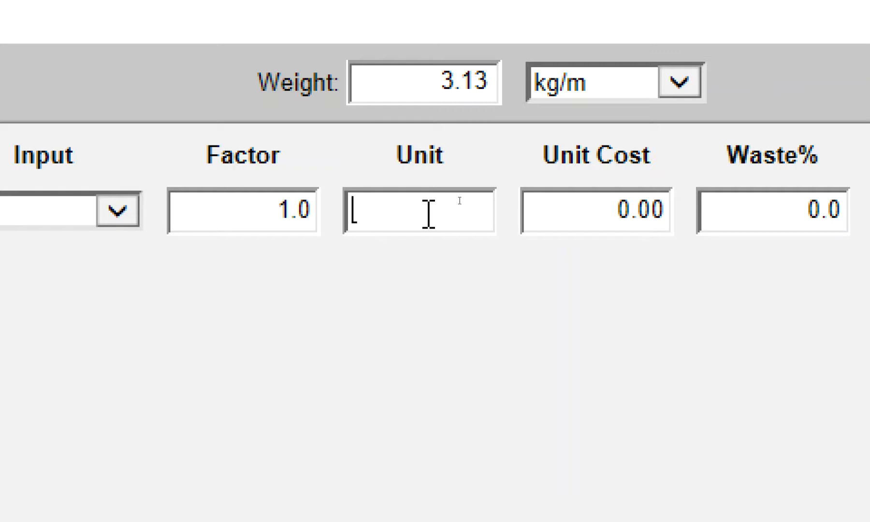
pyautogui.write('กก.')
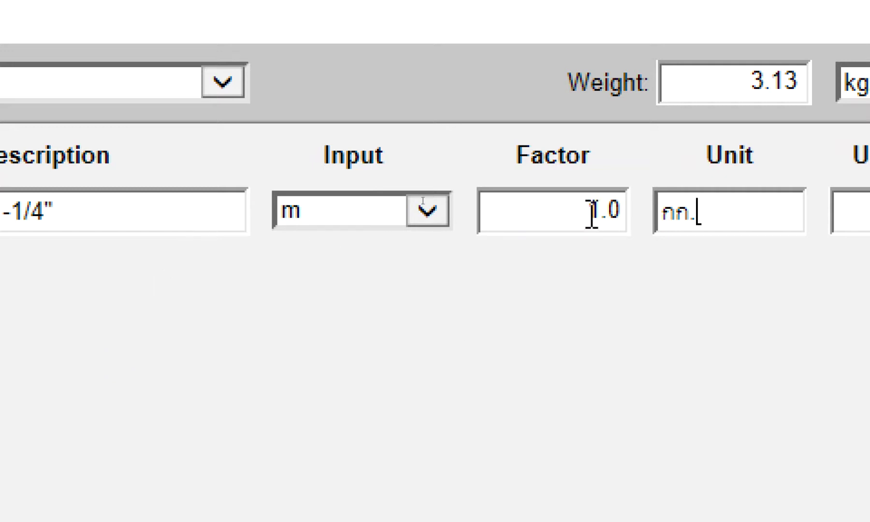
pyautogui.moveTo(590, 210); pyautogui.dragTo(648, 226)
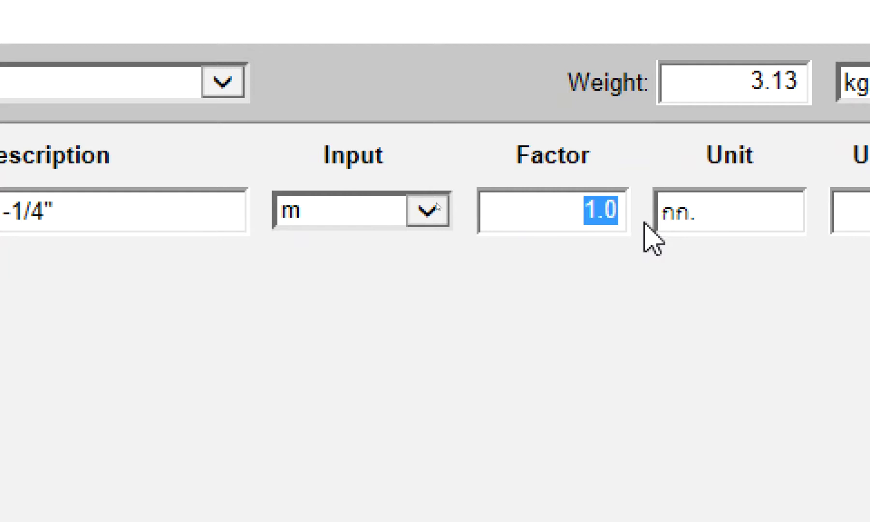
pyautogui.press('BackSpace')
pyautogui.write('3.13')
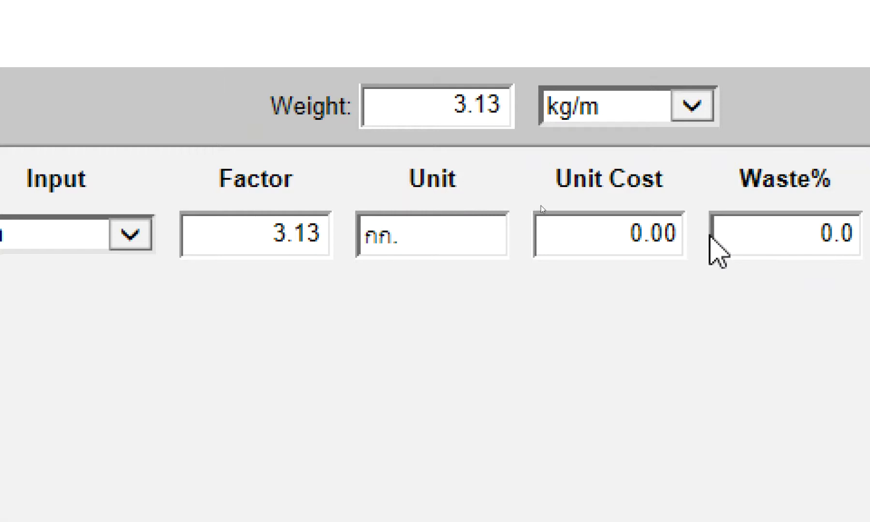
# Enter a unit cost of 25 and waste of 5% for the steel pipe item
pyautogui.click(369, 236)
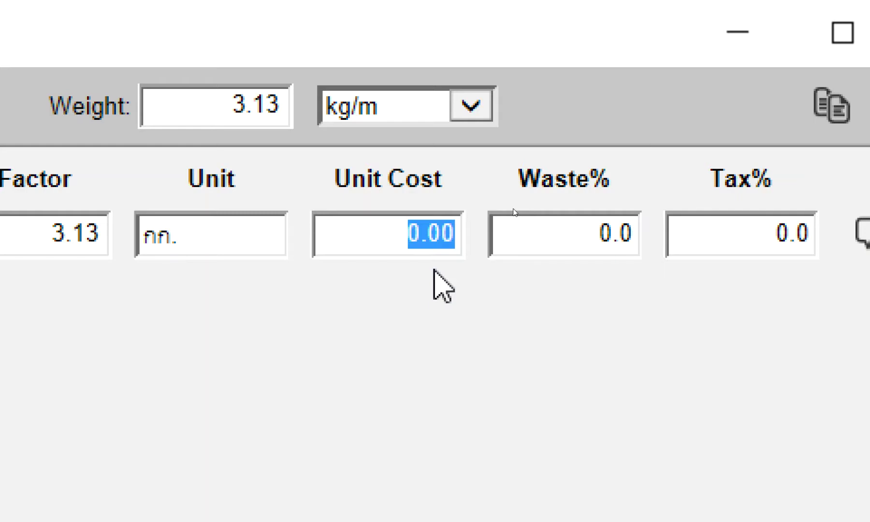
pyautogui.write('/ก')
pyautogui.press('BackSpace')
pyautogui.press('BackSpace')
pyautogui.write('25')
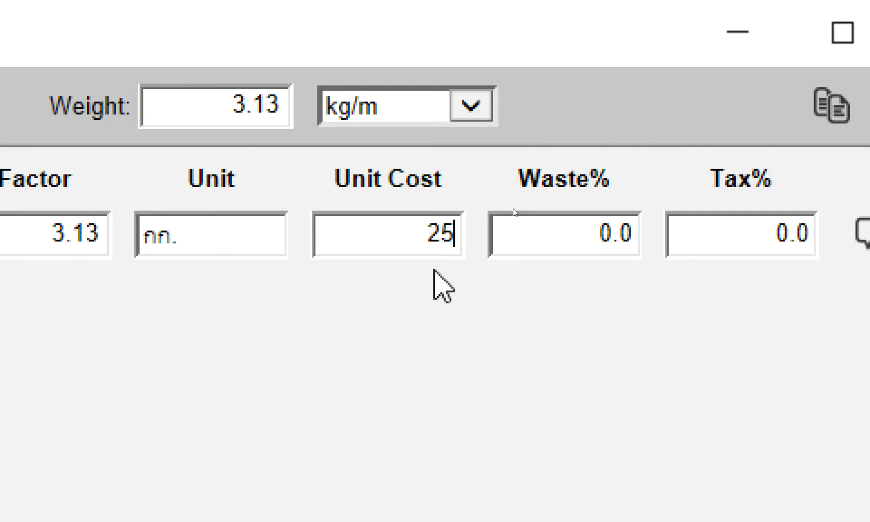
pyautogui.press('Tab')
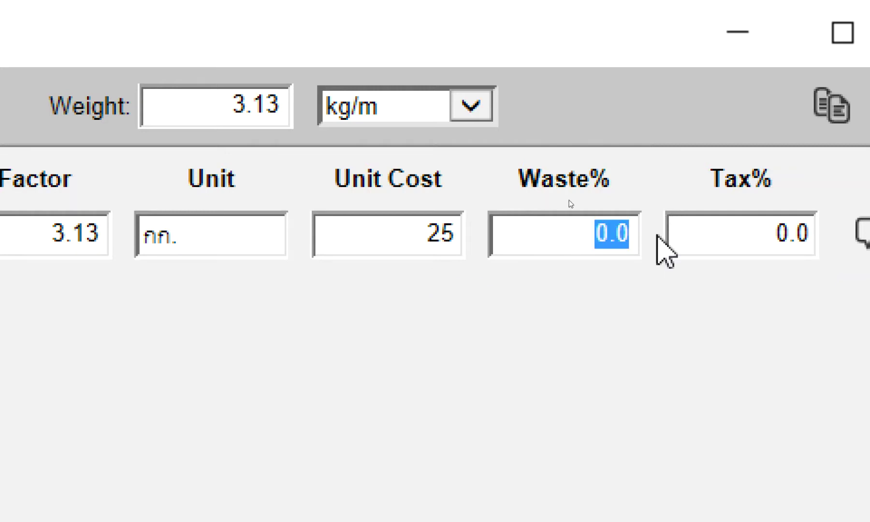
pyautogui.write('ก')
pyautogui.press('BackSpace')
pyautogui.write('5')
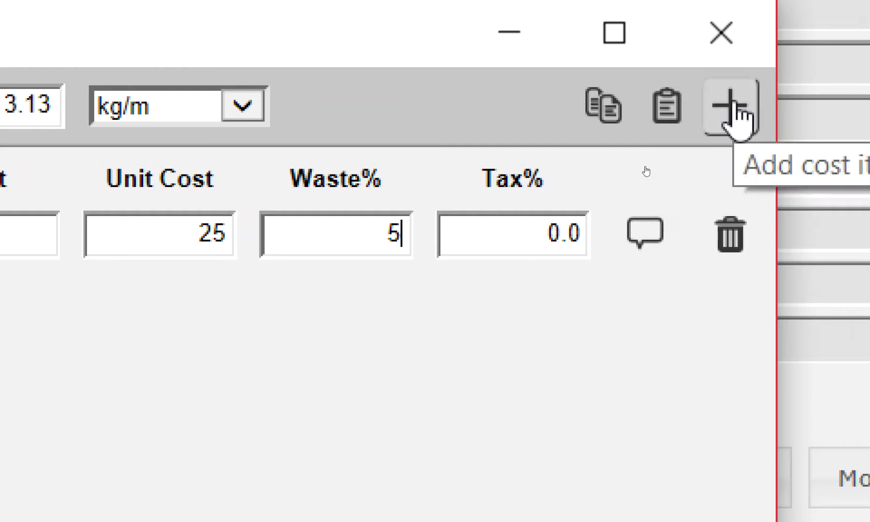
# Add a second cost item for welding labour including weld wire (รวมลวดเชื่อม)
pyautogui.click(733, 111)
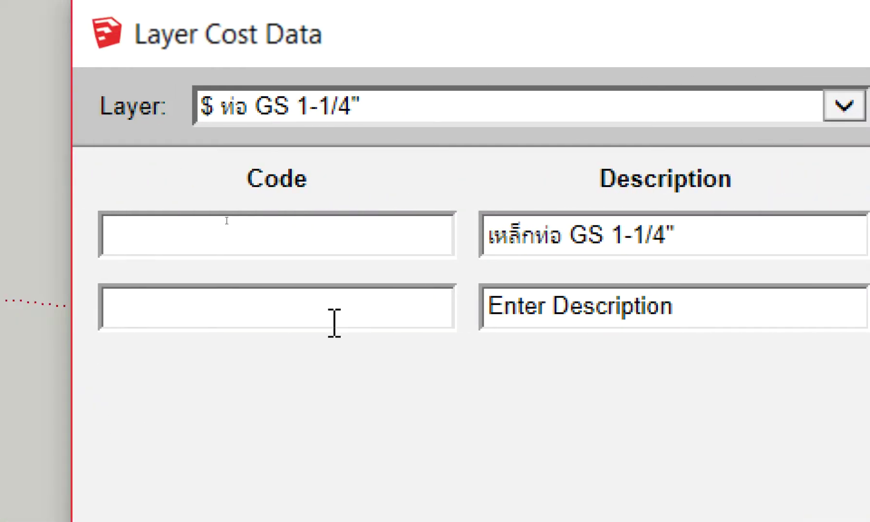
pyautogui.click(711, 304)
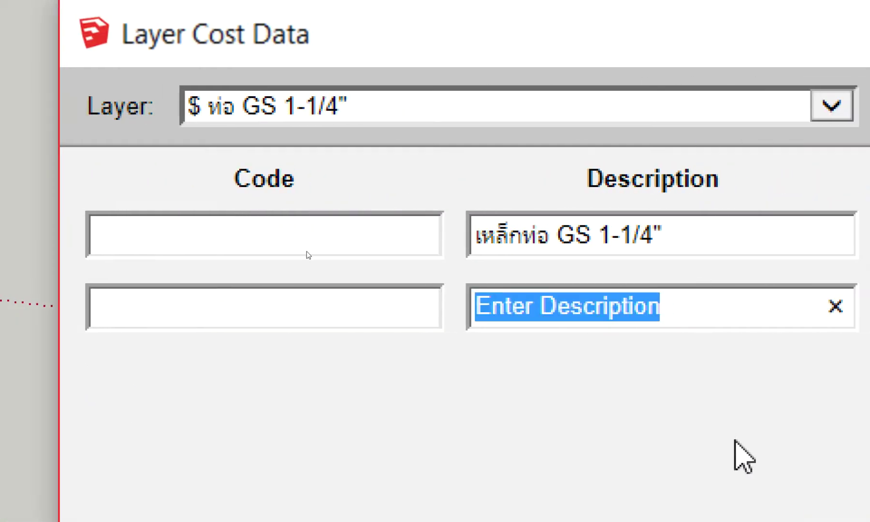
pyautogui.write('8')
pyautogui.press('BackSpace')
pyautogui.write('ค่าแรดง')
pyautogui.press('BackSpace')
pyautogui.press('BackSpace')
pyautogui.write('งเหล็กรูปพรรณ +')
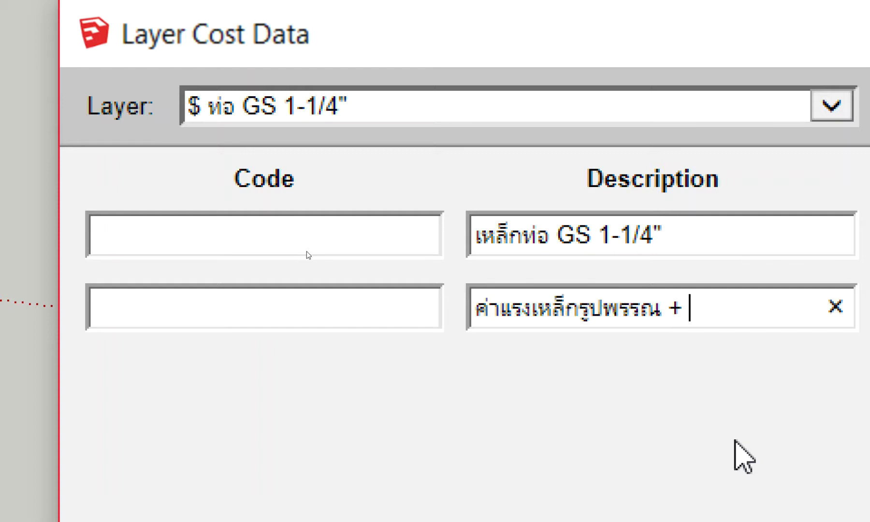
pyautogui.press('BackSpace')
pyautogui.press('BackSpace')
pyautogui.write('Z')
pyautogui.press('BackSpace')
pyautogui.write('(รวมลว')
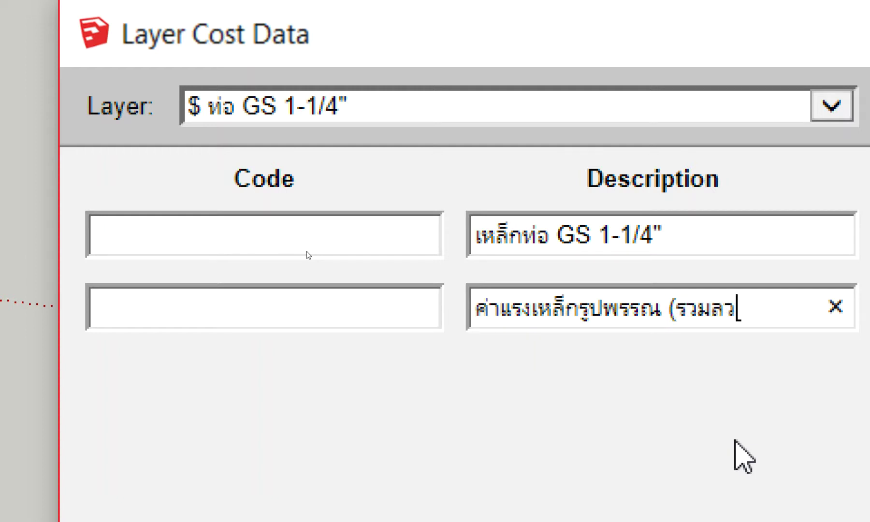
pyautogui.write('ดเชื่อม)')
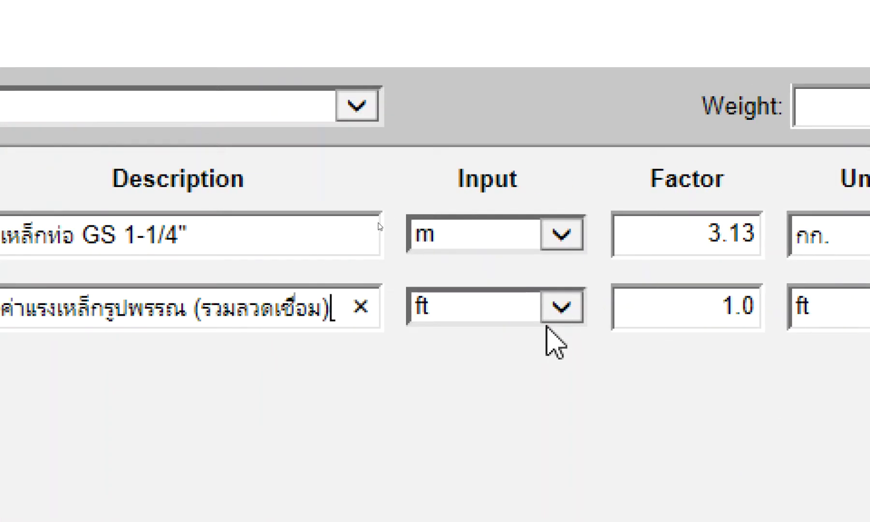
# Set the welding item to input m, unit กก., factor 3.13 and unit cost 10
pyautogui.click(561, 308)
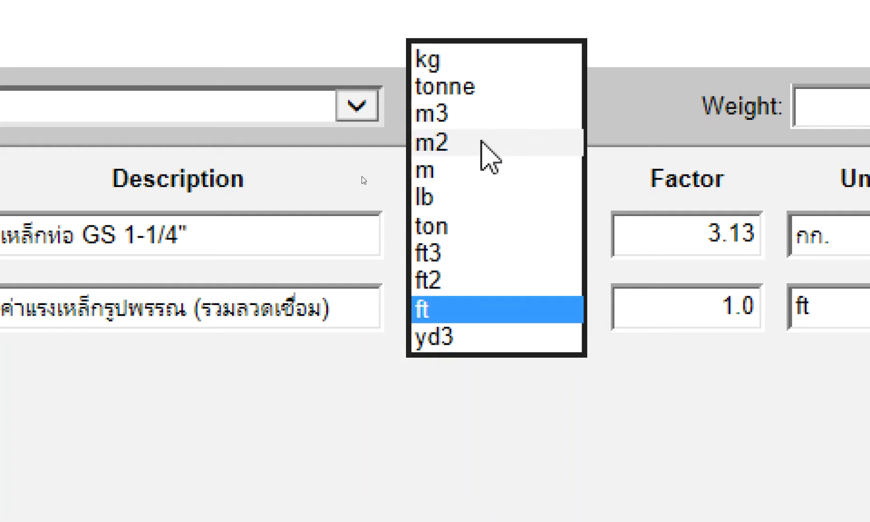
pyautogui.click(479, 174)
pyautogui.click(822, 234)
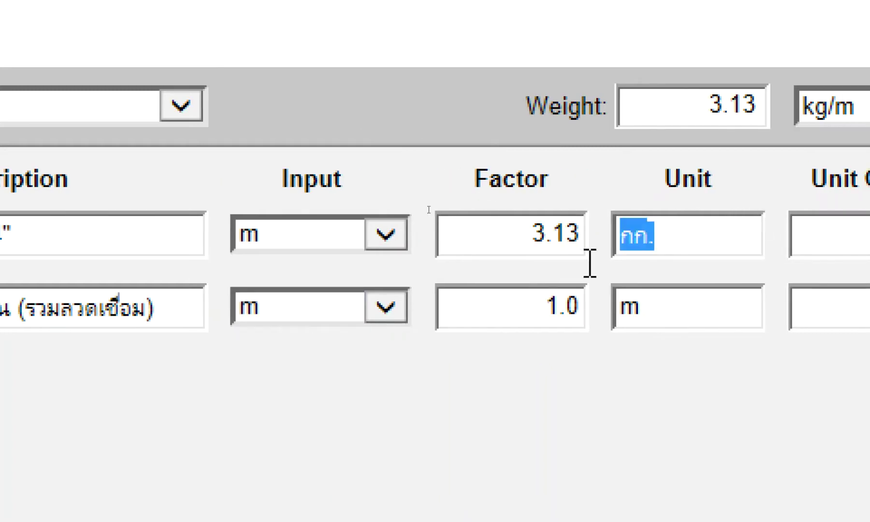
pyautogui.doubleClick(619, 309)
pyautogui.write('กก.')
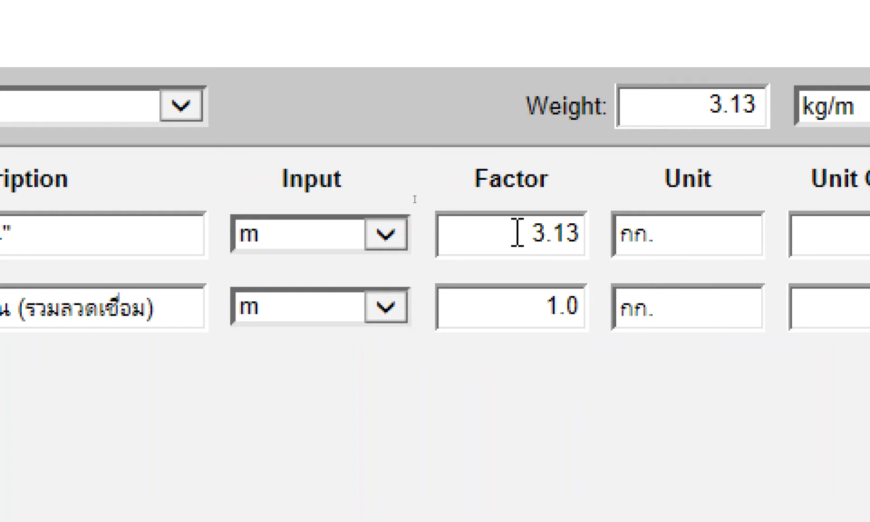
pyautogui.moveTo(526, 233); pyautogui.dragTo(592, 247)
pyautogui.hotkey('ctrl', 'c')
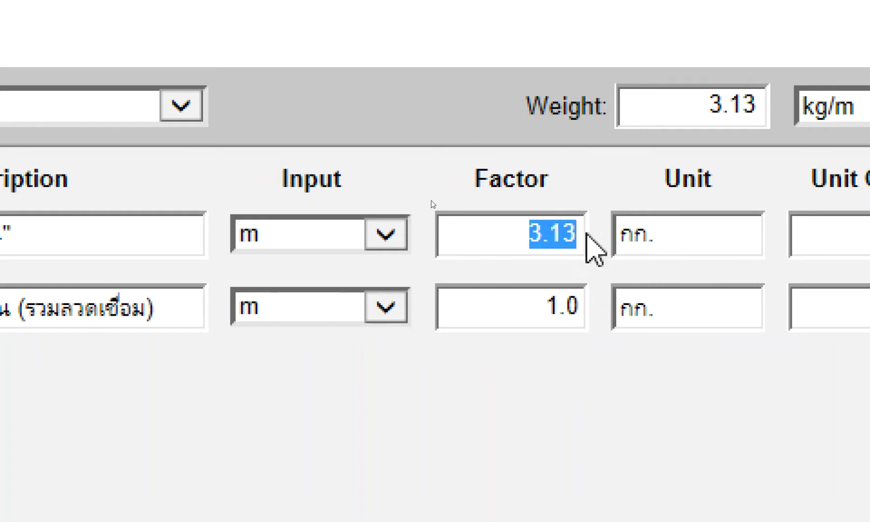
pyautogui.moveTo(556, 305); pyautogui.dragTo(593, 311)
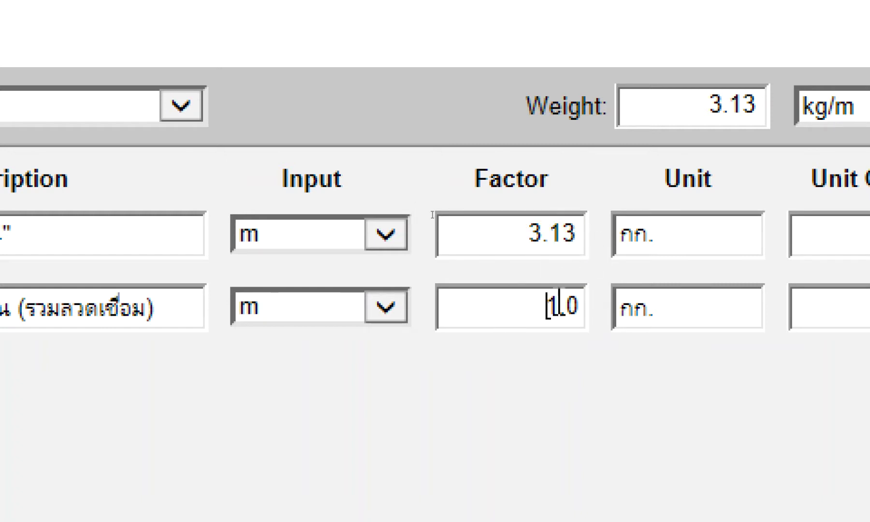
pyautogui.hotkey('ctrl', 'v')
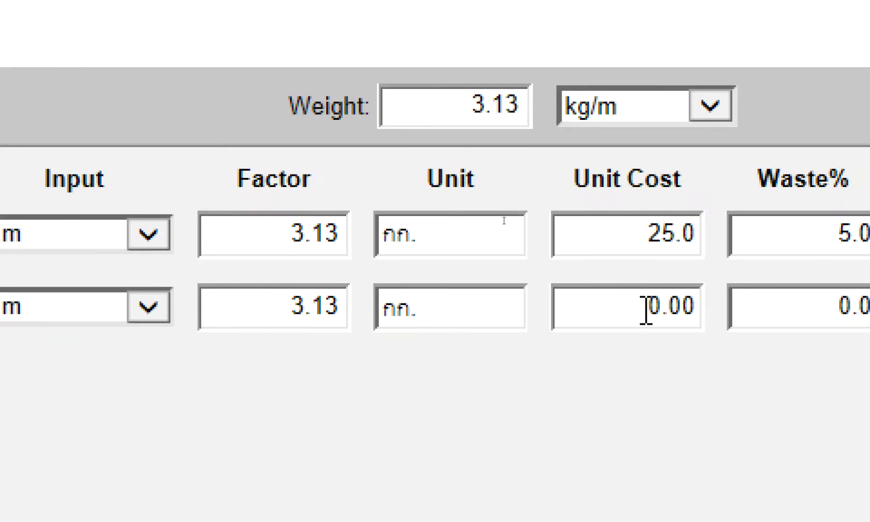
pyautogui.moveTo(633, 312); pyautogui.dragTo(724, 306)
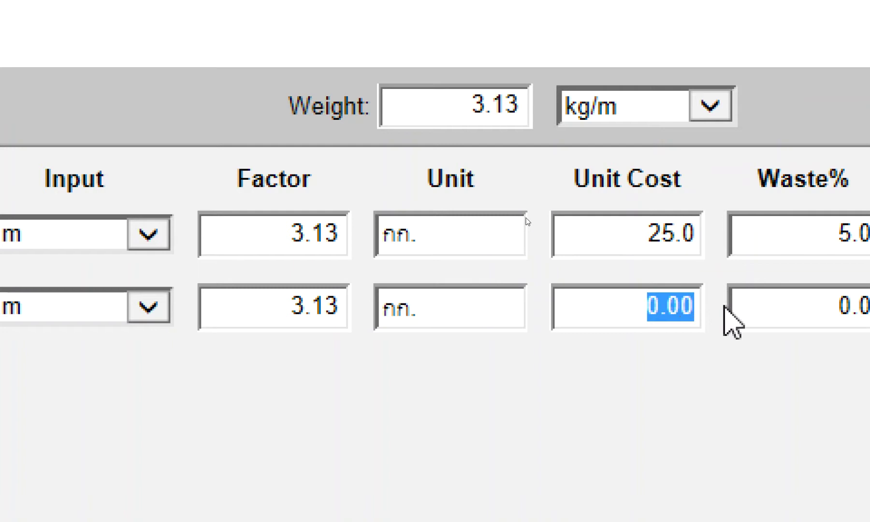
pyautogui.write('10')
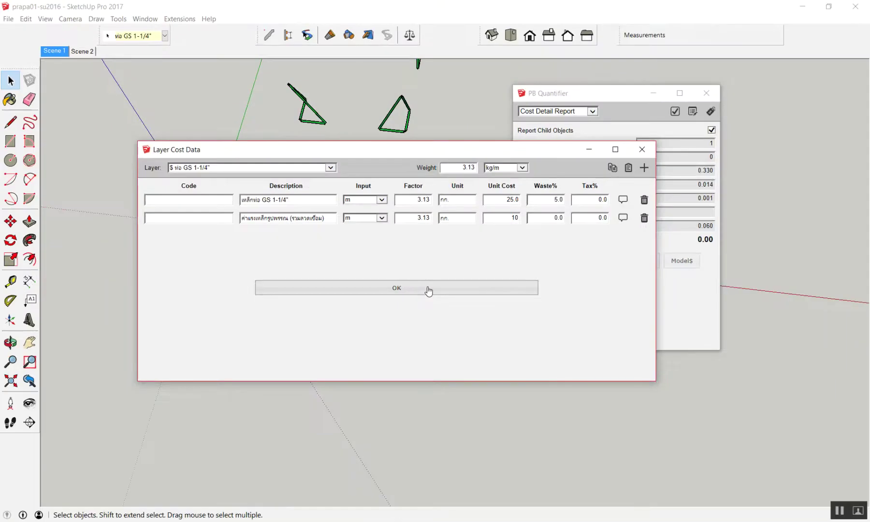
# Confirm the layer cost data and close the cost settings dialog
pyautogui.click(427, 289)
pyautogui.scroll(-3, 406, 307)
pyautogui.scroll(-2, 339, 311)
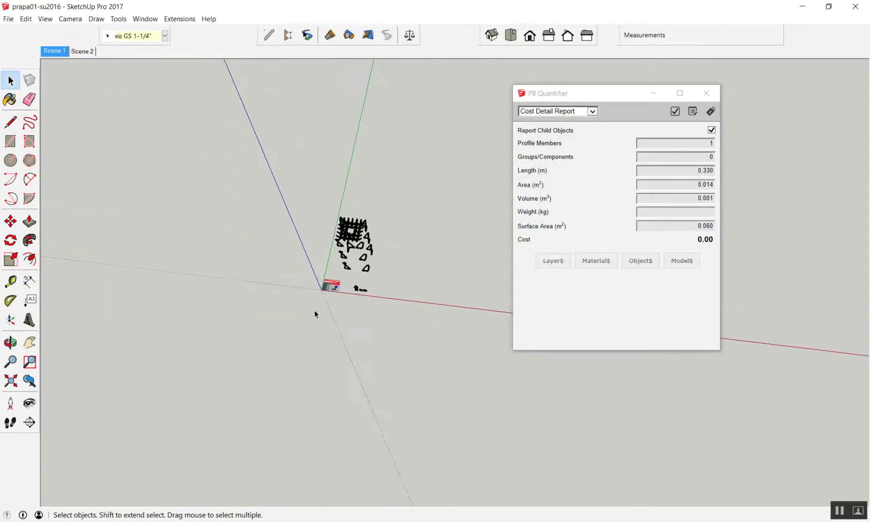
pyautogui.scroll(1, 333, 293)
pyautogui.scroll(3, 355, 286)
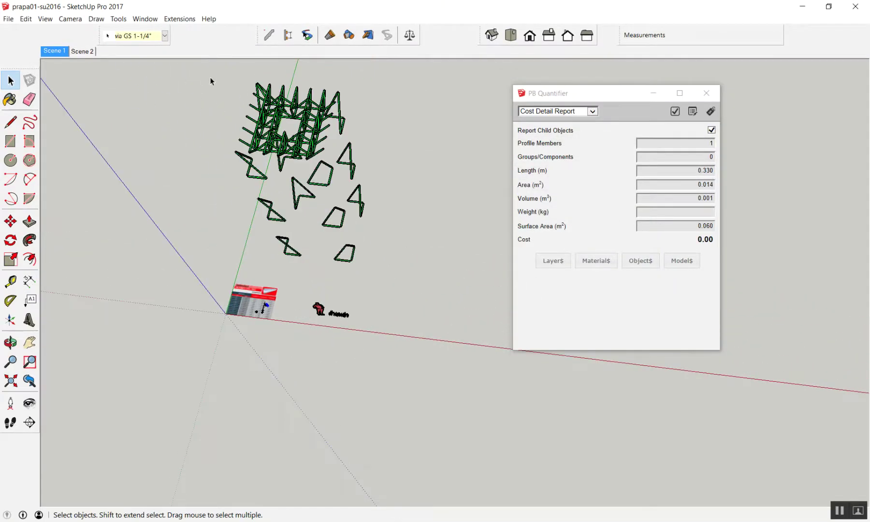
# Box-select all the truss members, checking a single member's cost in between
pyautogui.moveTo(215, 72); pyautogui.dragTo(374, 165)
pyautogui.scroll(3, 361, 267)
pyautogui.scroll(3, 347, 268)
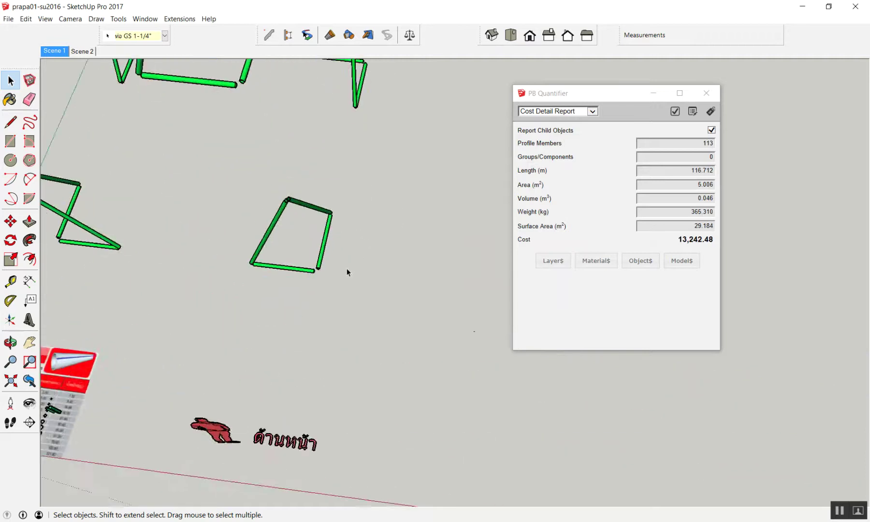
pyautogui.scroll(3, 333, 270)
pyautogui.click(262, 278)
pyautogui.click(340, 235)
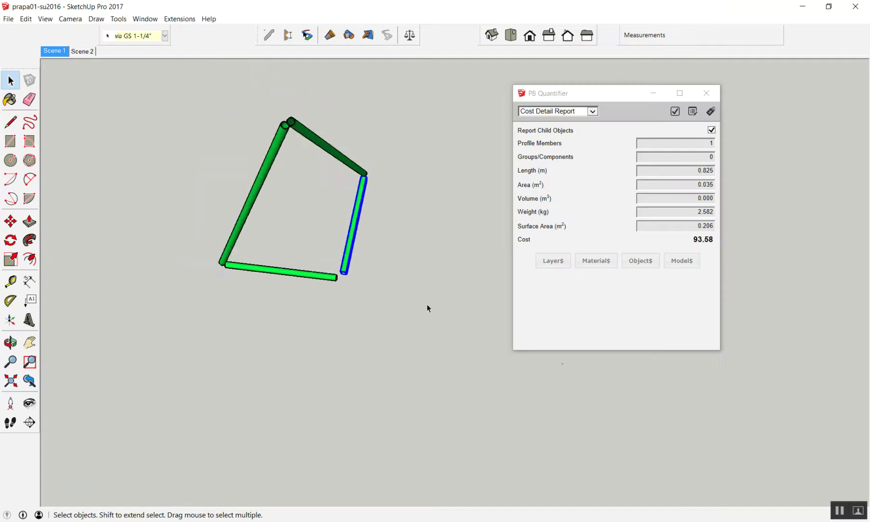
pyautogui.scroll(-3, 425, 306)
pyautogui.scroll(-2, 421, 329)
pyautogui.scroll(-2, 418, 344)
pyautogui.scroll(-2, 417, 350)
pyautogui.moveTo(281, 136); pyautogui.dragTo(465, 332)
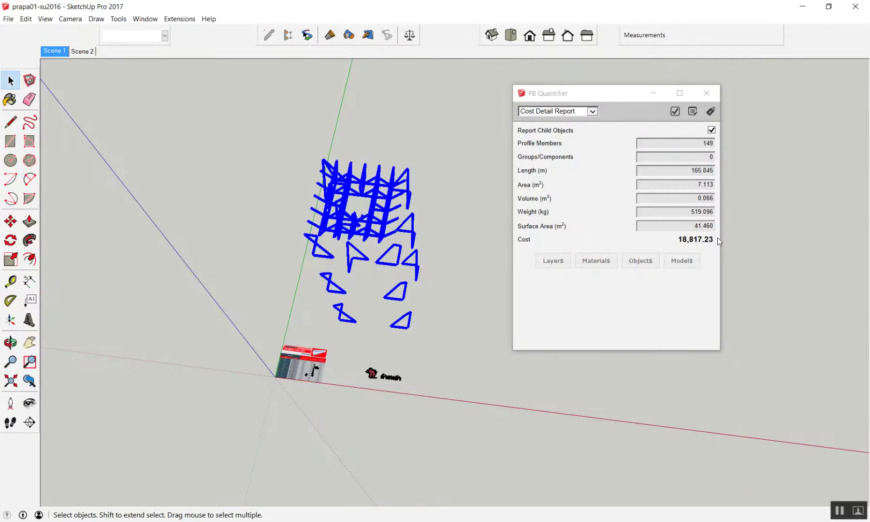
# Keep Cost Detail Report as the report type and reselect all the trusses
pyautogui.click(540, 112)
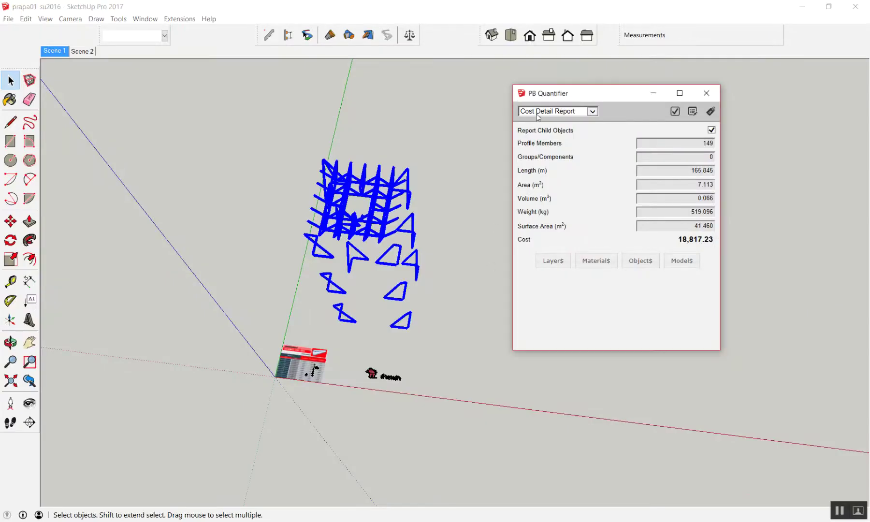
pyautogui.click(542, 113)
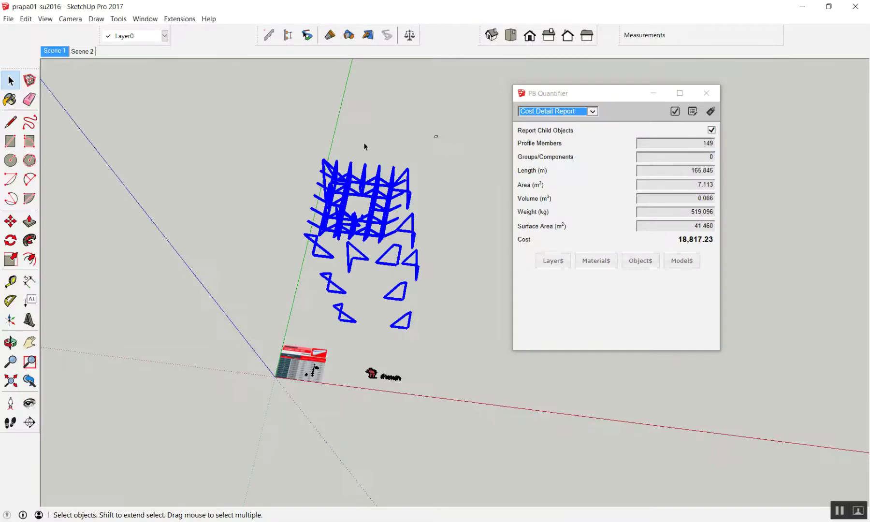
pyautogui.click(365, 147)
pyautogui.moveTo(262, 127); pyautogui.dragTo(299, 150, button='middle')
pyautogui.moveTo(287, 138); pyautogui.dragTo(474, 350)
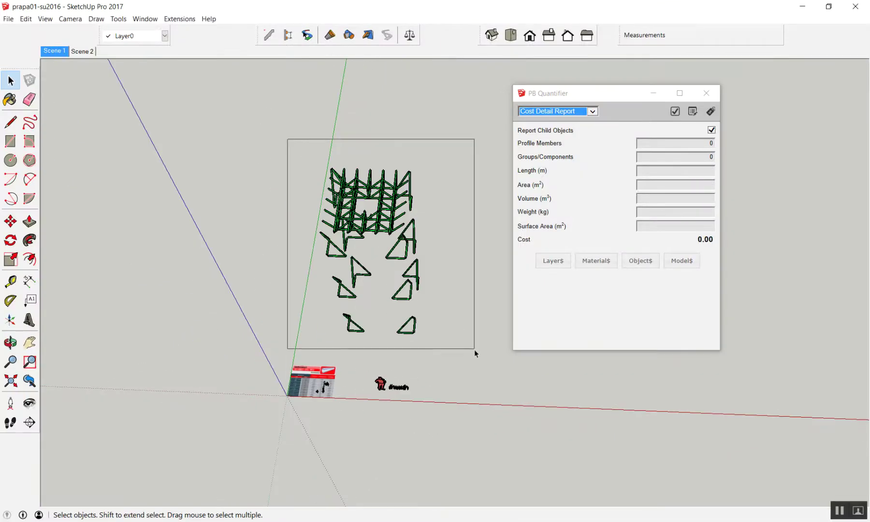
pyautogui.scroll(1, 448, 307)
pyautogui.scroll(2, 436, 352)
pyautogui.scroll(3, 420, 357)
# Reselect all 149 truss members so the Cost Detail Report totals 18,817.23
pyautogui.click(411, 333)
pyautogui.click(402, 304)
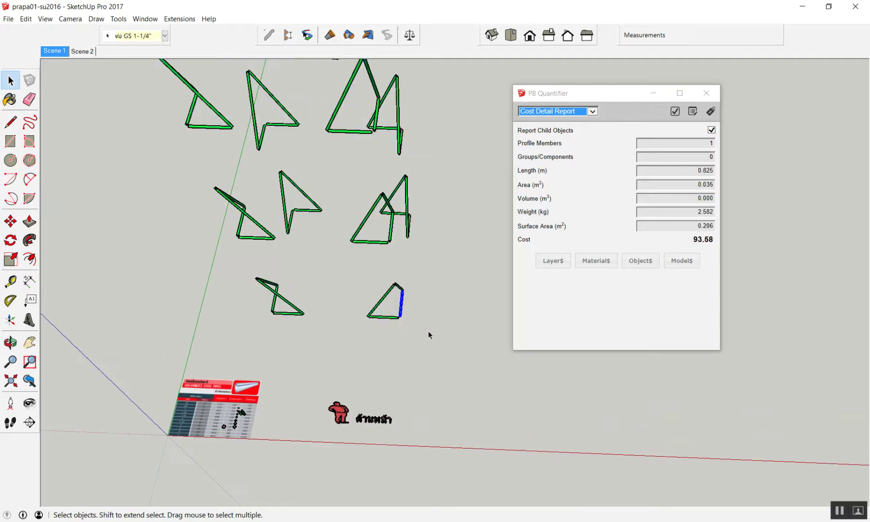
pyautogui.scroll(-3, 427, 332)
pyautogui.moveTo(283, 146); pyautogui.dragTo(253, 110)
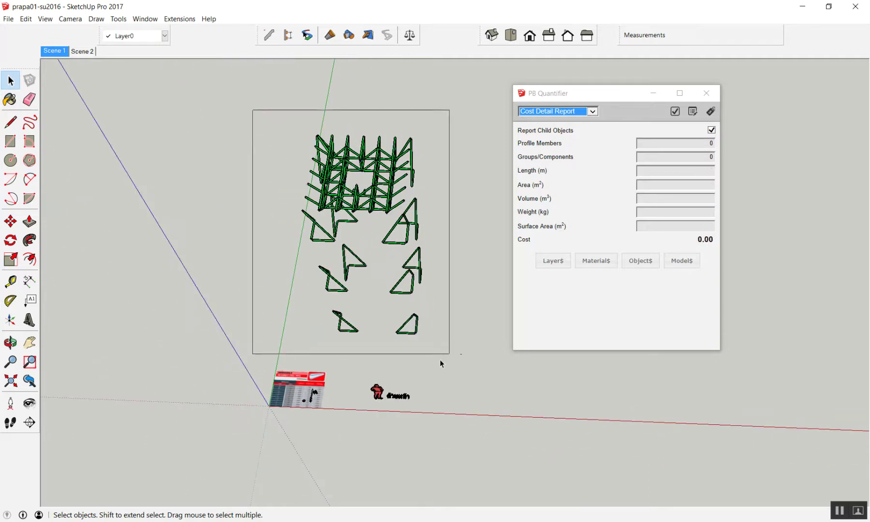
pyautogui.moveTo(318, 193); pyautogui.dragTo(449, 354)
pyautogui.click(414, 459)
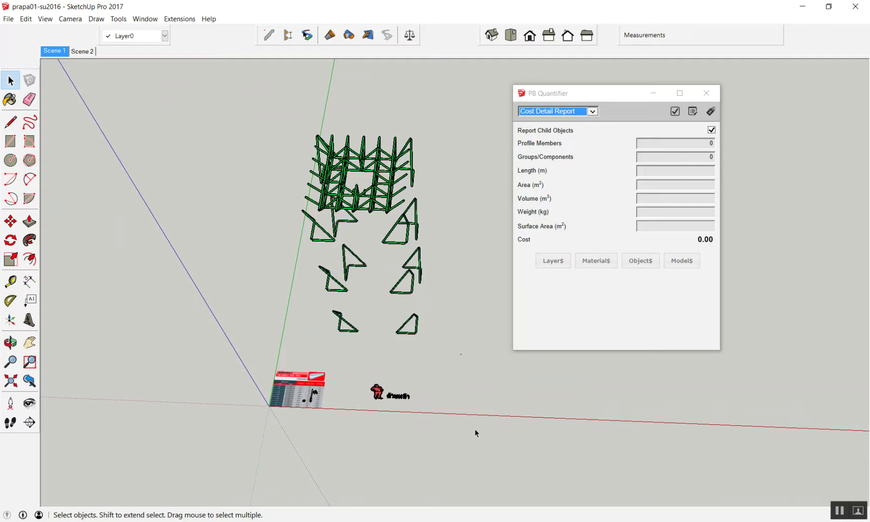
pyautogui.moveTo(262, 115); pyautogui.dragTo(456, 356)
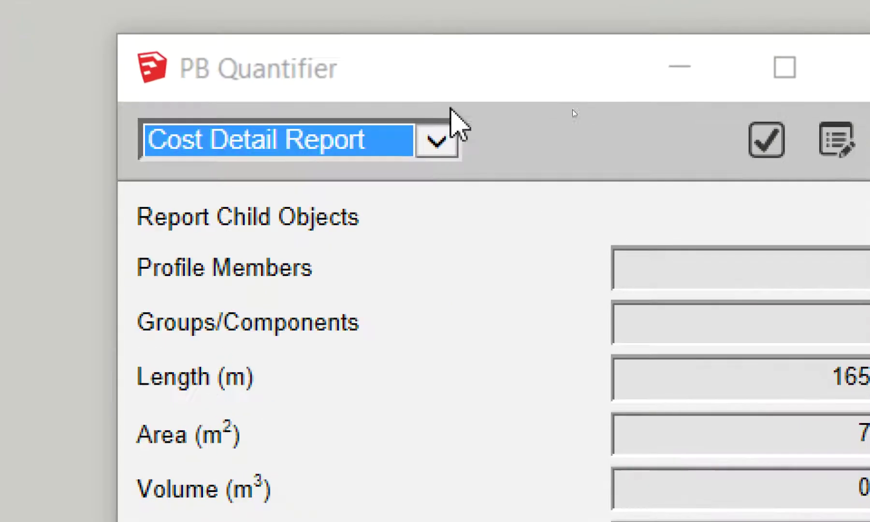
pyautogui.click(284, 144)
pyautogui.click(283, 145)
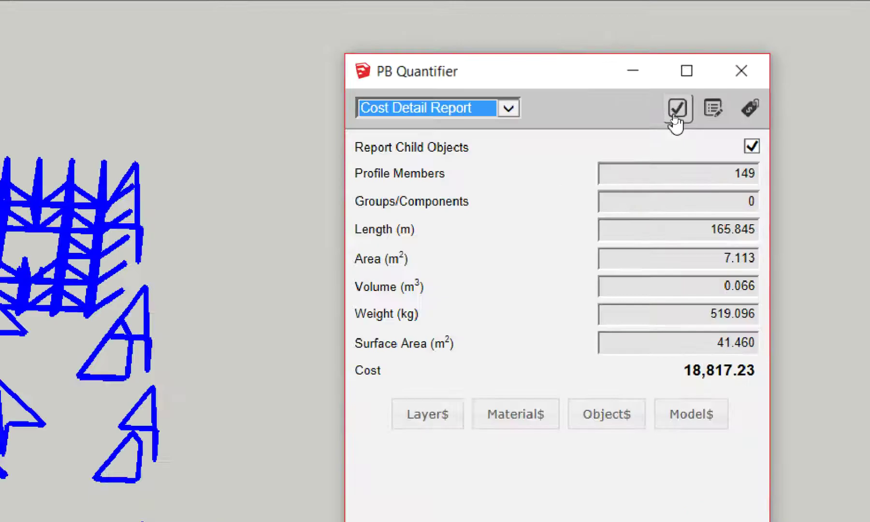
pyautogui.click(425, 157)
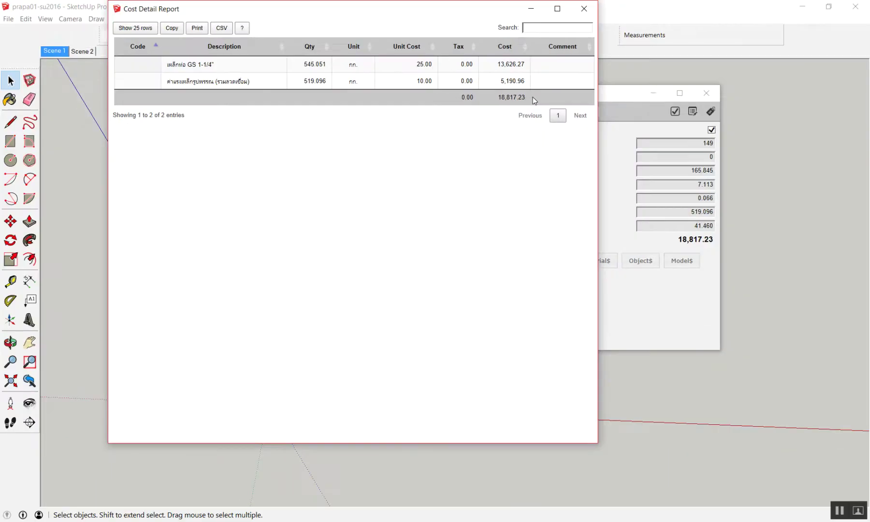
pyautogui.click(584, 8)
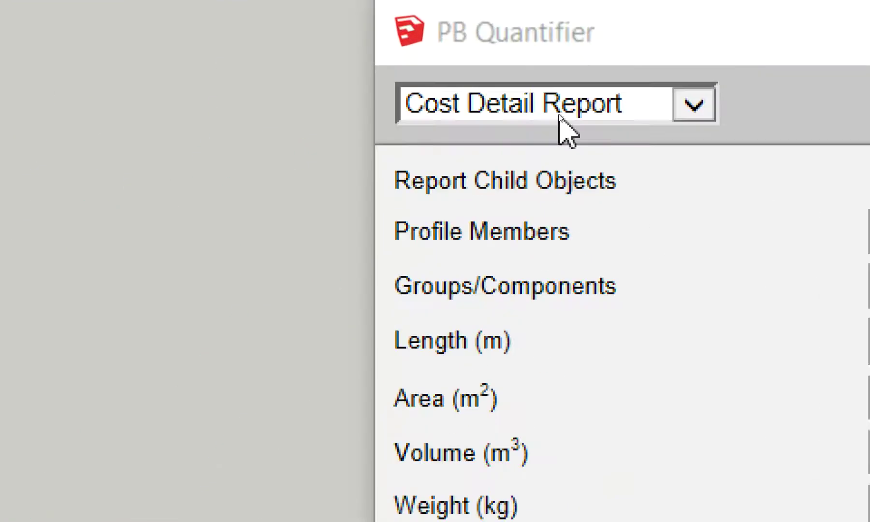
# Switch the quantifier to Component Report, generate it for the trusses, then close it
pyautogui.click(560, 111)
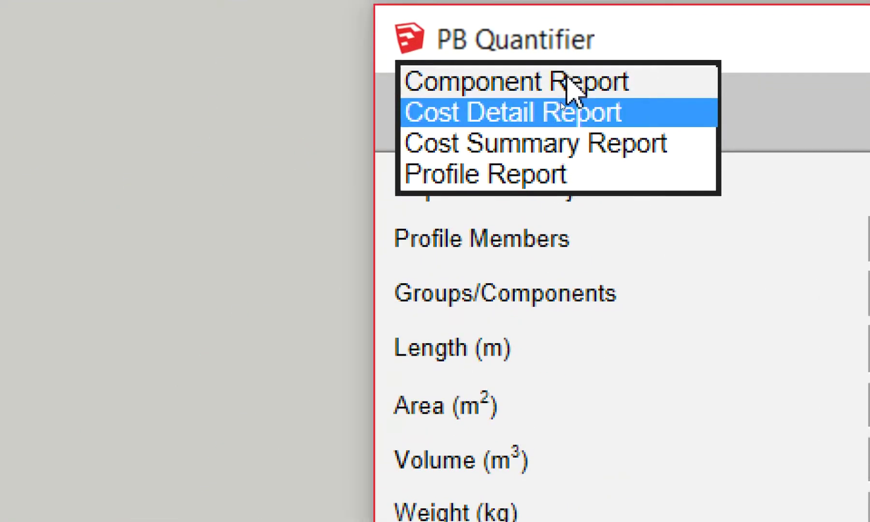
pyautogui.click(570, 83)
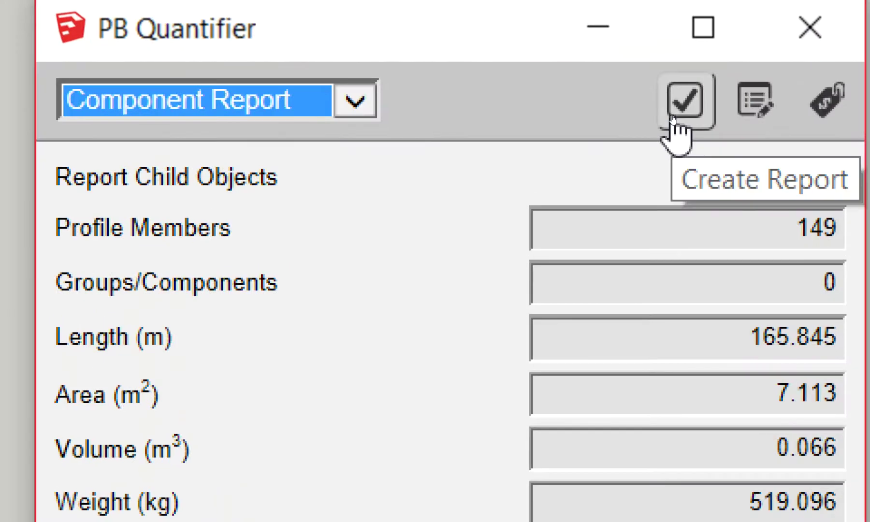
pyautogui.click(674, 120)
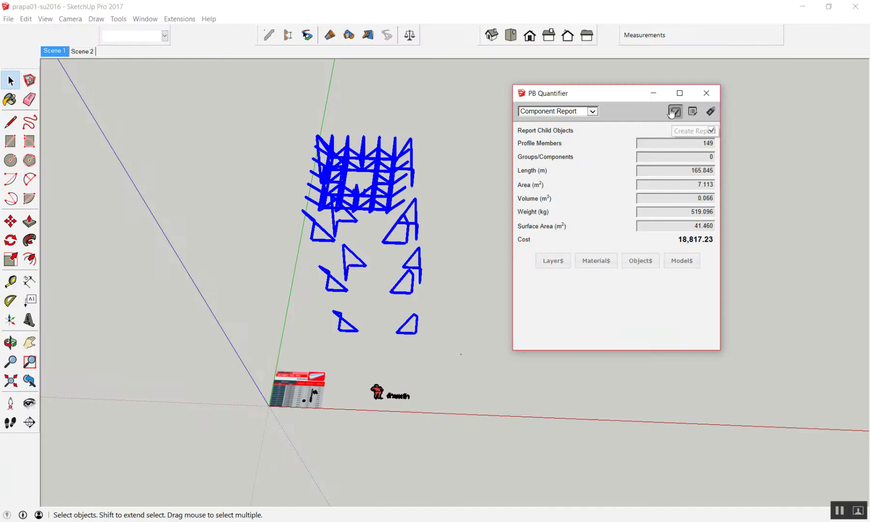
pyautogui.click(673, 118)
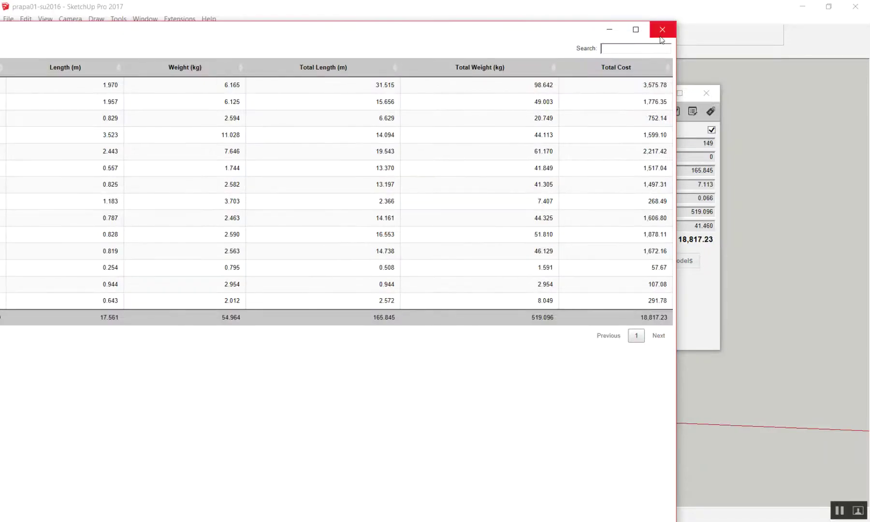
pyautogui.click(662, 31)
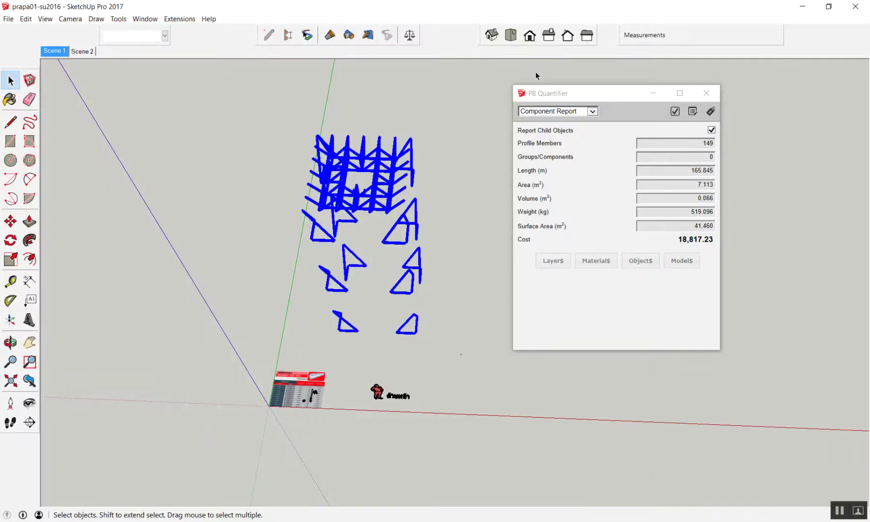
# Deselect, then box-select all 149 truss members again
pyautogui.click(428, 226)
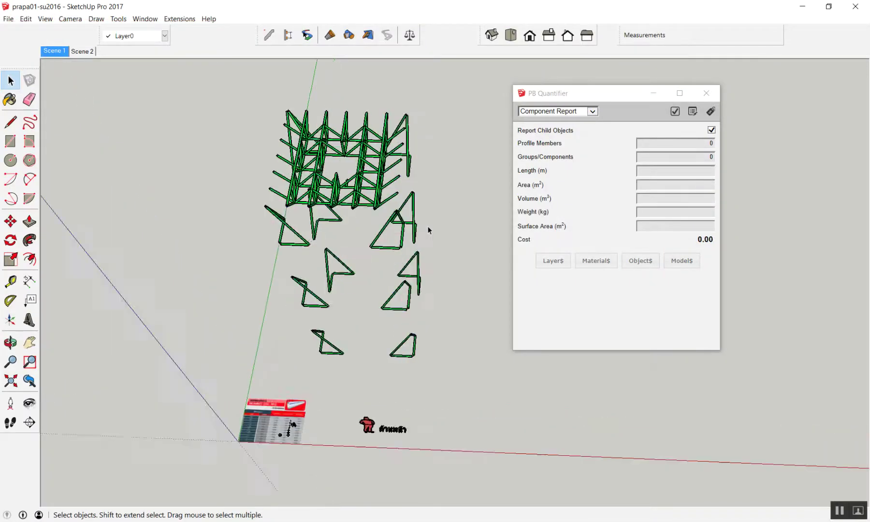
pyautogui.scroll(2, 428, 225)
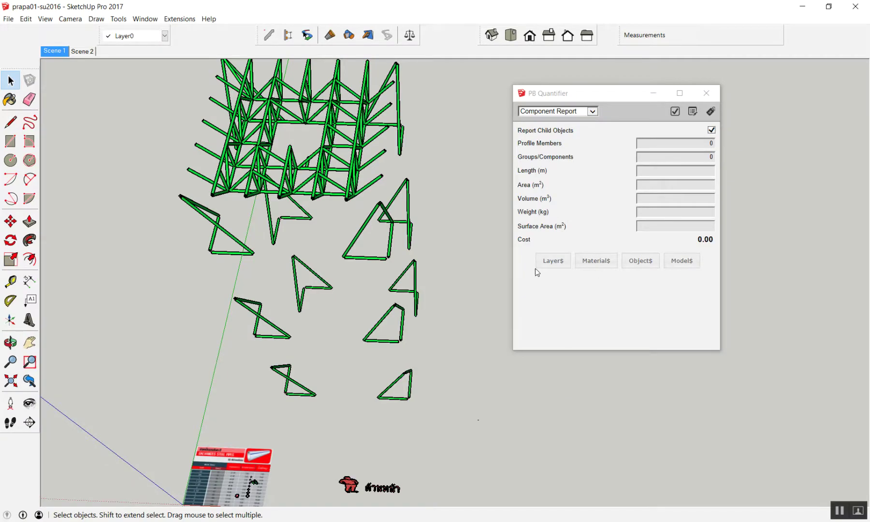
pyautogui.scroll(-3, 497, 294)
pyautogui.scroll(-3, 464, 328)
pyautogui.scroll(3, 439, 358)
pyautogui.scroll(2, 434, 365)
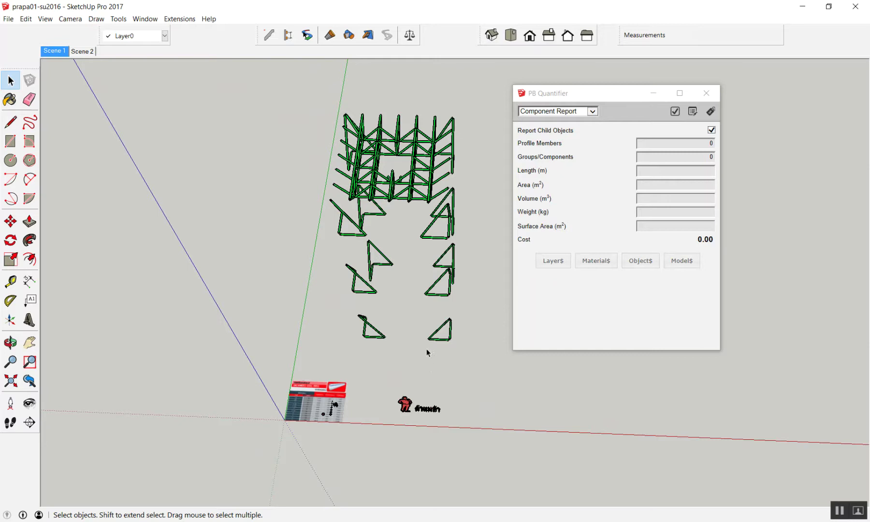
pyautogui.moveTo(305, 95); pyautogui.dragTo(488, 370)
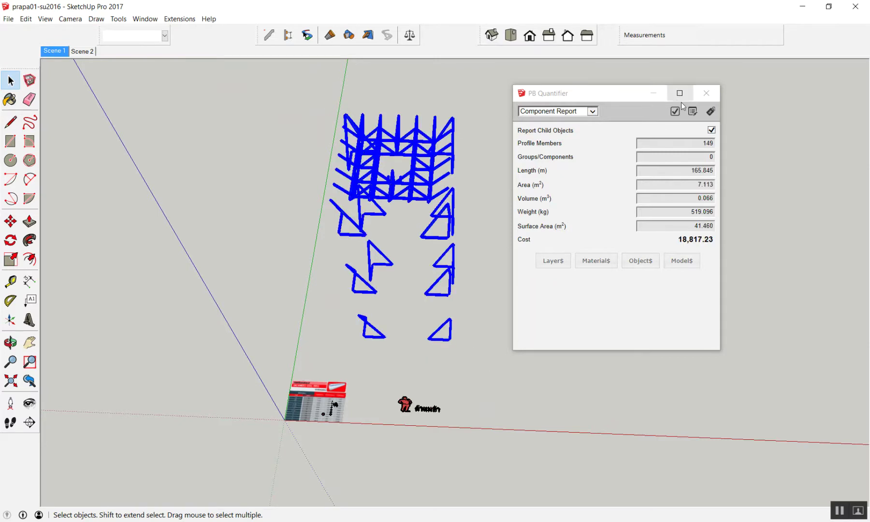
pyautogui.click(580, 112)
# Generate the 14-row Component Report, move its window aside, close it, and deselect the trusses
pyautogui.click(578, 117)
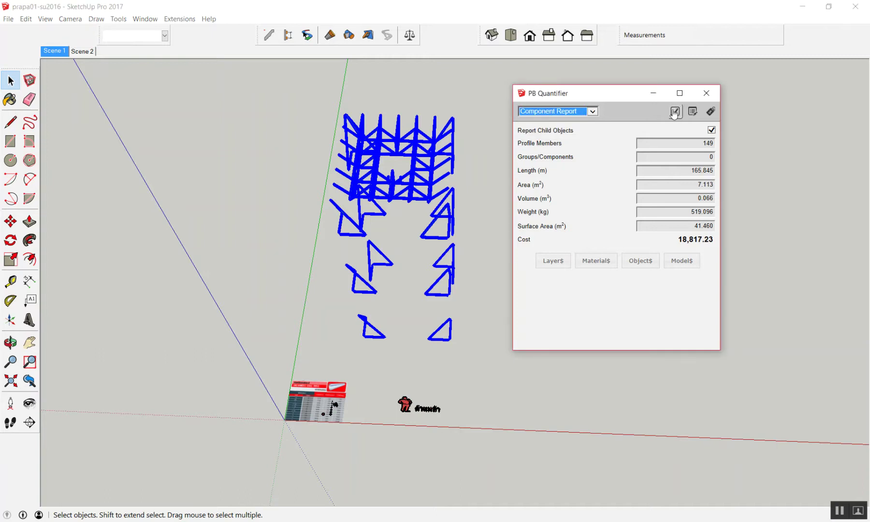
pyautogui.click(674, 112)
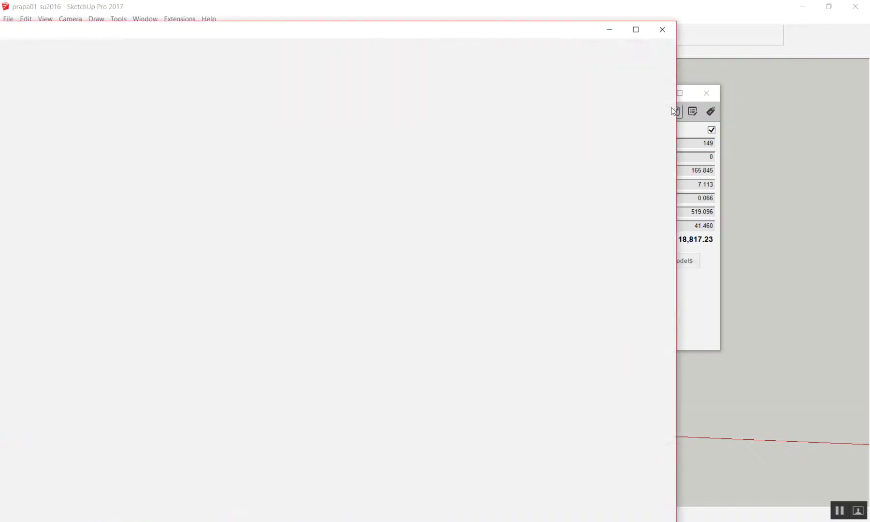
pyautogui.click(675, 112)
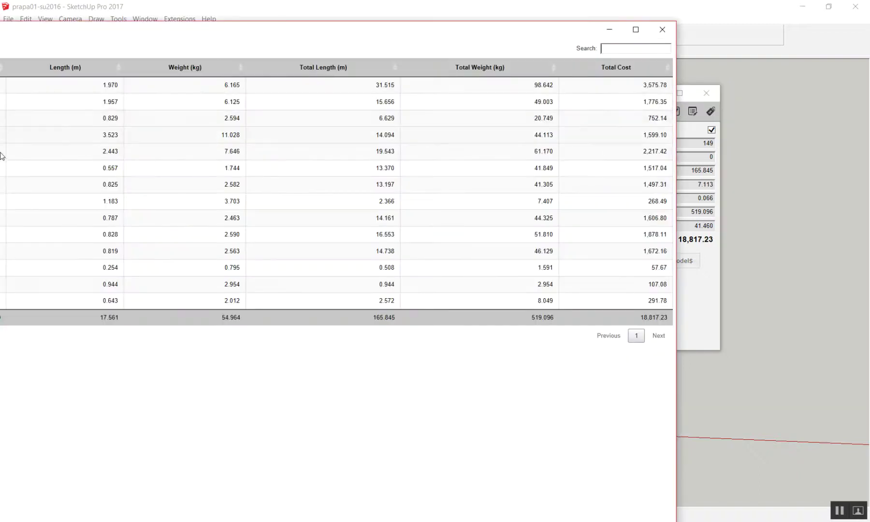
pyautogui.moveTo(187, 34); pyautogui.dragTo(375, 36)
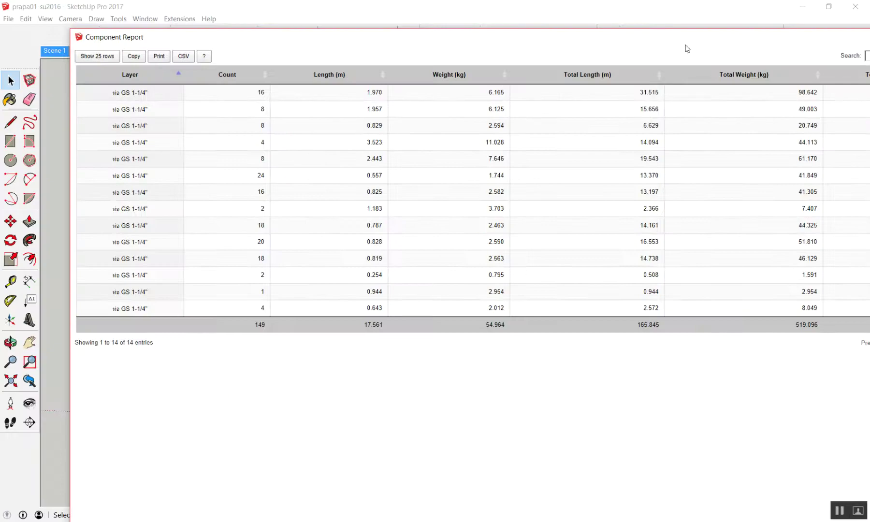
pyautogui.moveTo(684, 49); pyautogui.dragTo(519, 78)
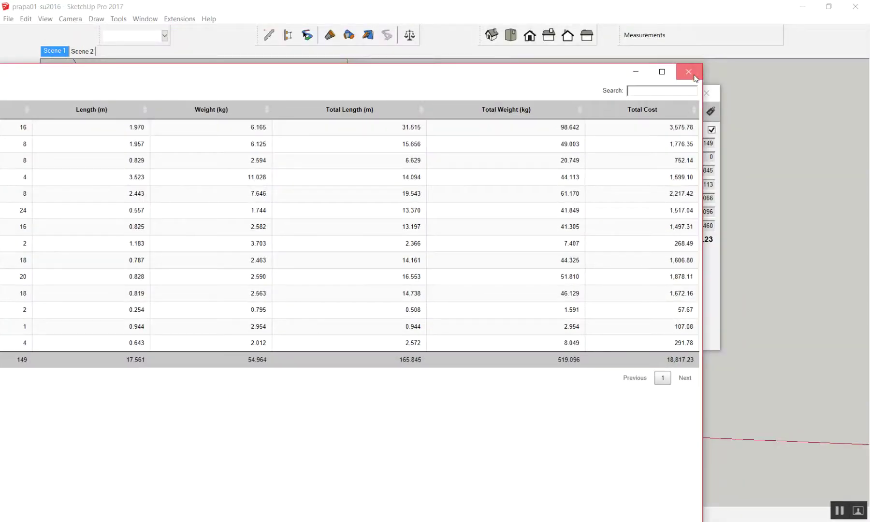
pyautogui.click(695, 76)
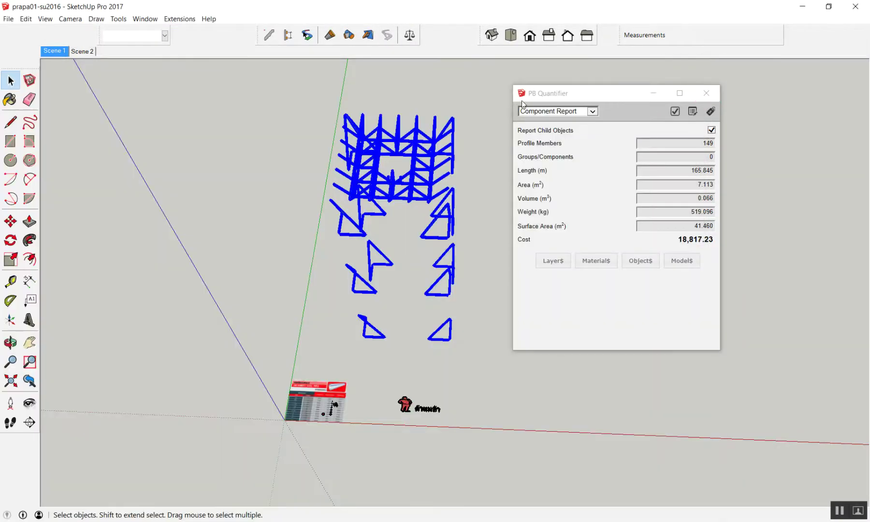
pyautogui.click(278, 149)
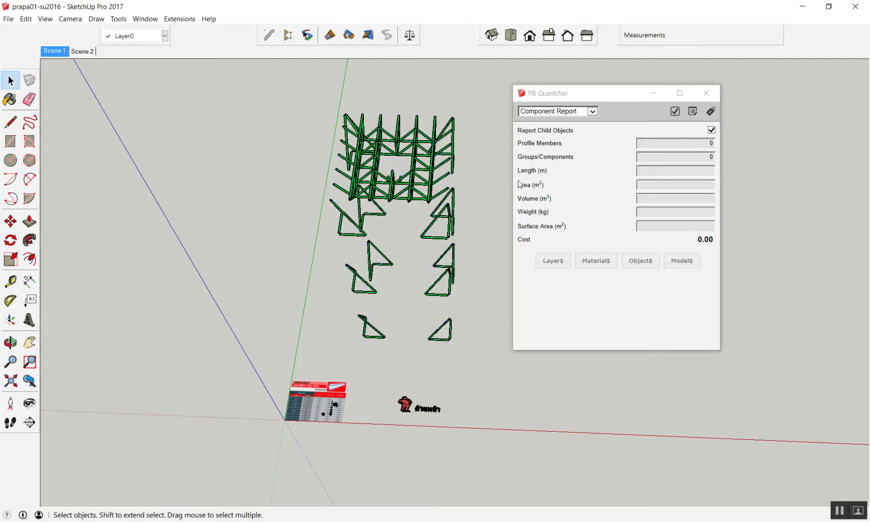
pyautogui.scroll(3, 467, 160)
pyautogui.moveTo(467, 159)
pyautogui.mouseDown(button='middle')
pyautogui.moveTo(394, 64)
pyautogui.moveTo(370, 162)
pyautogui.mouseUp(button='middle')
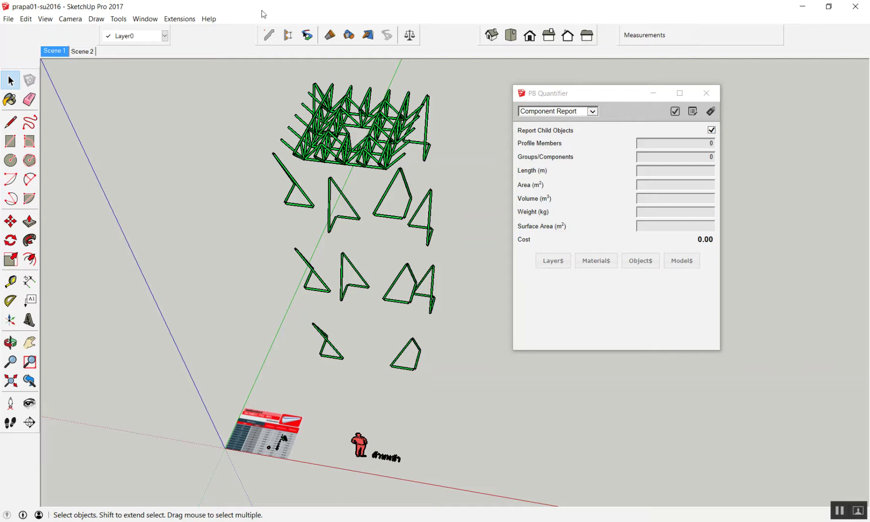
pyautogui.scroll(-2, 155, 134)
pyautogui.scroll(1, 213, 217)
pyautogui.scroll(2, 210, 206)
pyautogui.scroll(2, 277, 234)
pyautogui.scroll(-3, 277, 235)
pyautogui.scroll(3, 379, 375)
pyautogui.scroll(2, 365, 310)
pyautogui.scroll(-1, 378, 307)
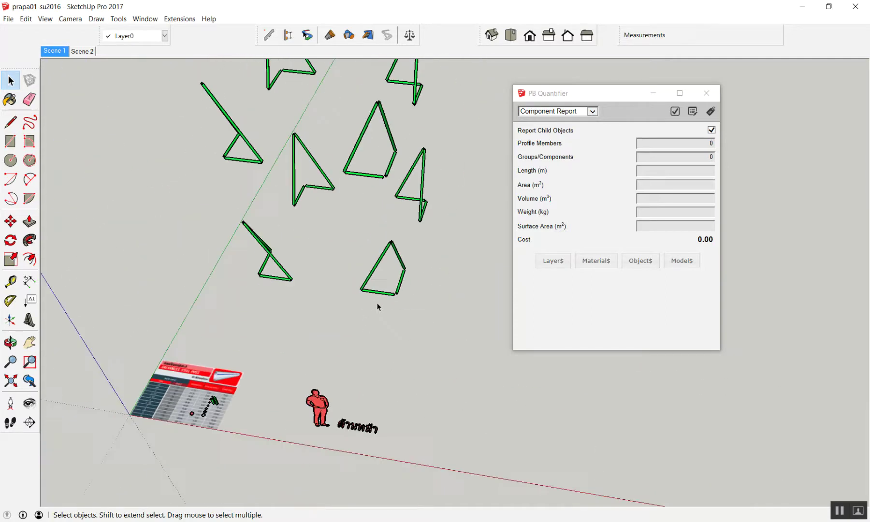
pyautogui.scroll(1, 379, 303)
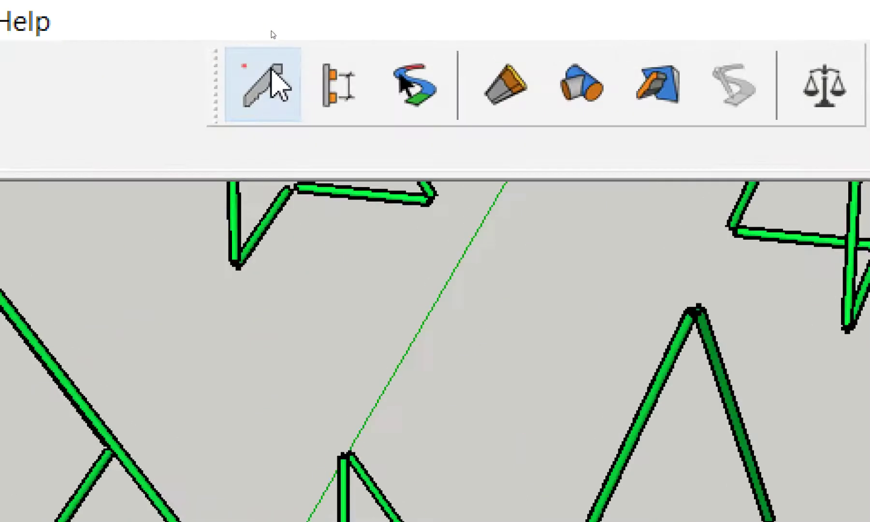
# Open Profile Builder 2 and eyedrop the existing GS 1-1/4" truss pipe's profile
pyautogui.click(268, 35)
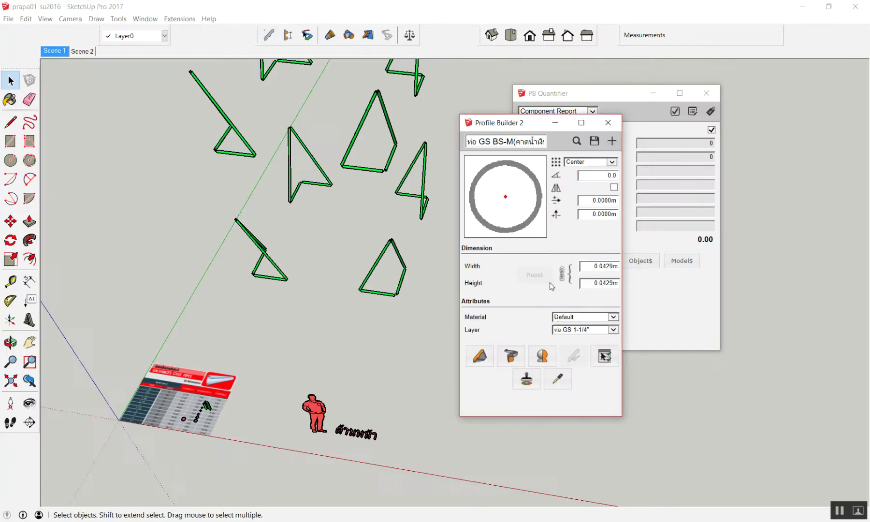
pyautogui.click(558, 379)
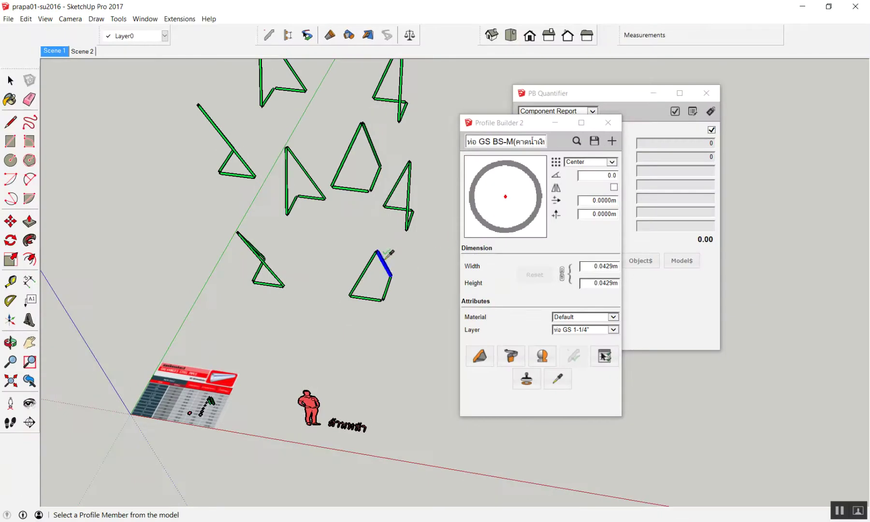
pyautogui.click(385, 261)
pyautogui.scroll(-3, 191, 274)
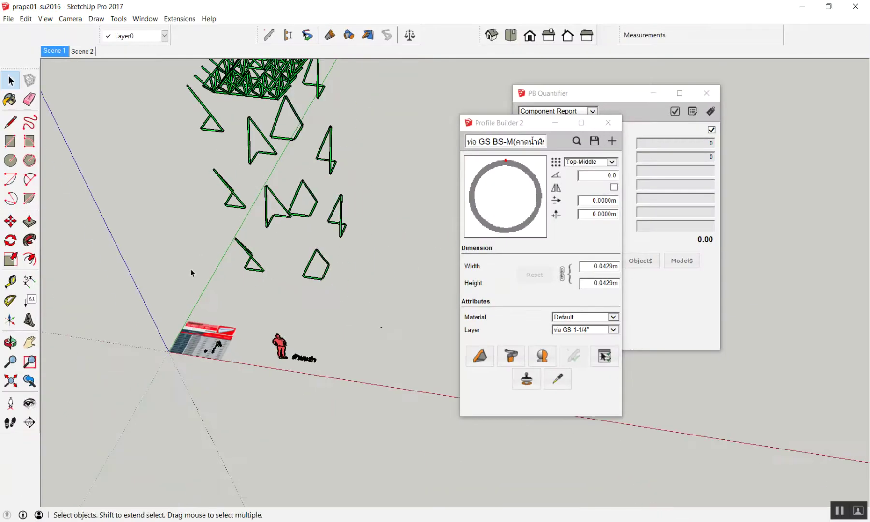
pyautogui.scroll(1, 435, 338)
pyautogui.click(480, 356)
pyautogui.scroll(3, 232, 310)
# Draw a 1 m pipe member along the red axis
pyautogui.click(232, 309)
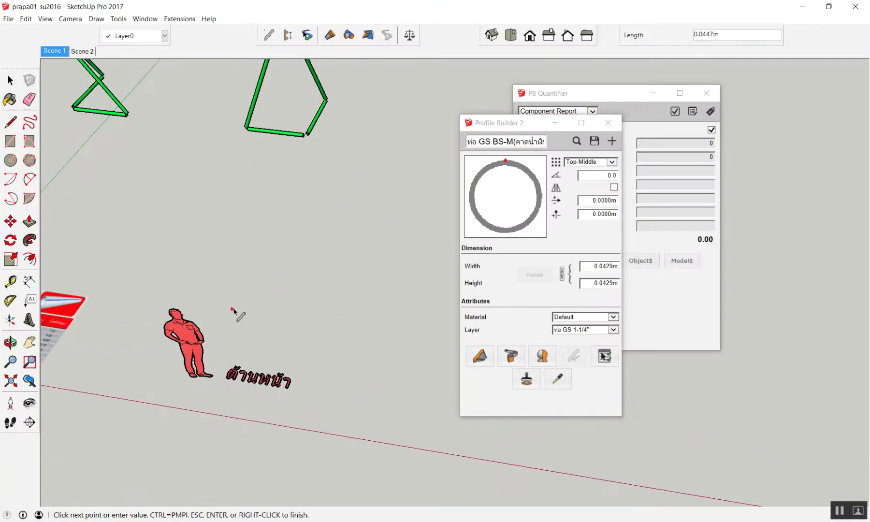
pyautogui.write('1')
pyautogui.press('Return')
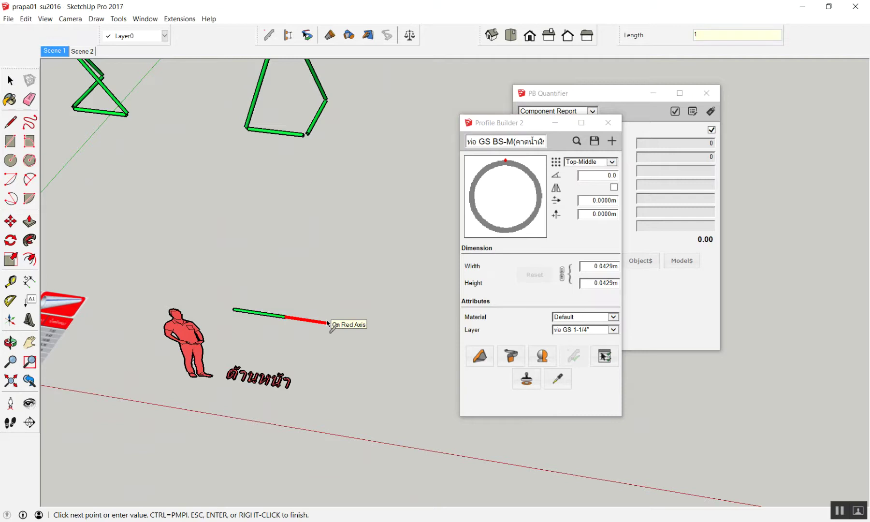
pyautogui.press('space')
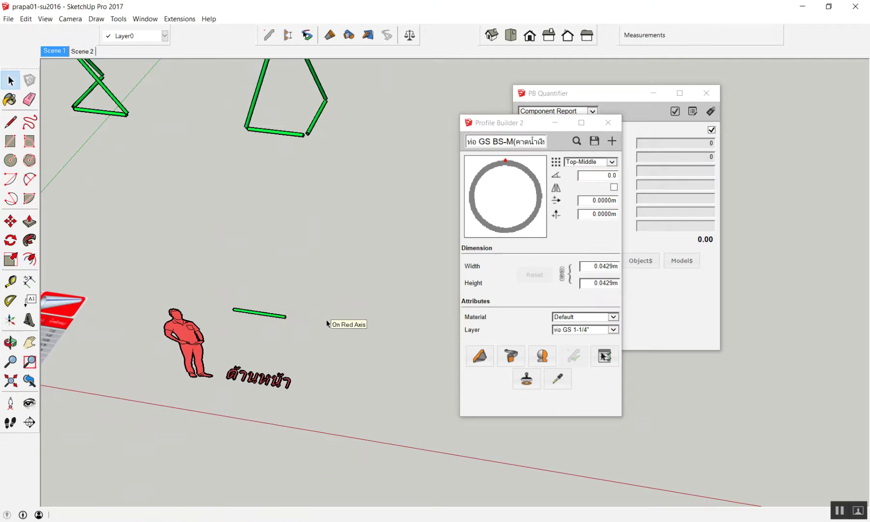
pyautogui.scroll(-3, 244, 325)
# Draw a 6 m pipe member parallel to the red axis
pyautogui.click(480, 356)
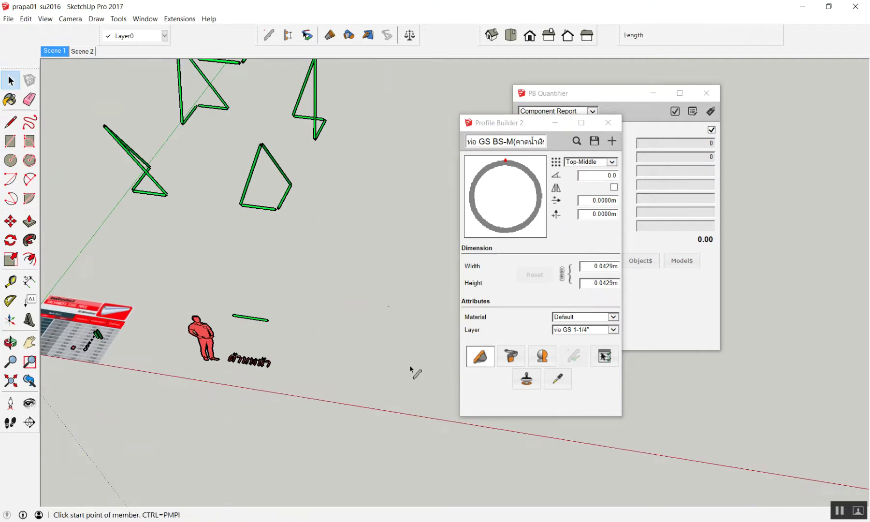
pyautogui.click(287, 337)
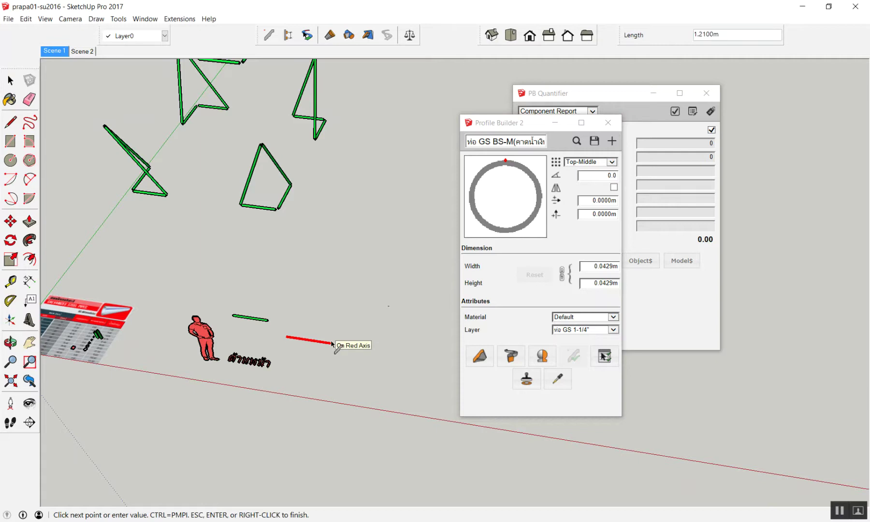
pyautogui.write('6')
pyautogui.press('Return')
pyautogui.press('space')
pyautogui.scroll(-3, 155, 328)
pyautogui.scroll(3, 151, 288)
pyautogui.scroll(1, 143, 286)
# Select the short pipe to view its quantities, cancel a move, and shift the Profile Builder panel aside
pyautogui.click(142, 280)
pyautogui.scroll(2, 131, 315)
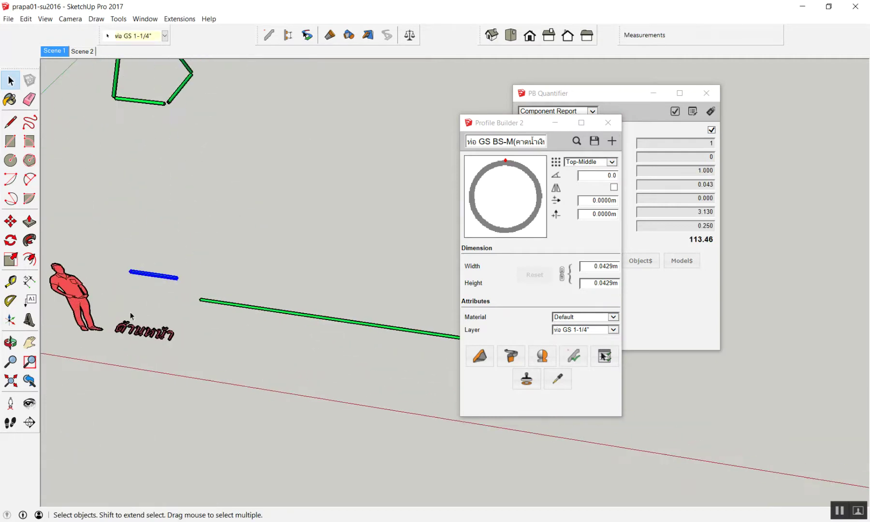
pyautogui.press('m')
pyautogui.click(206, 352)
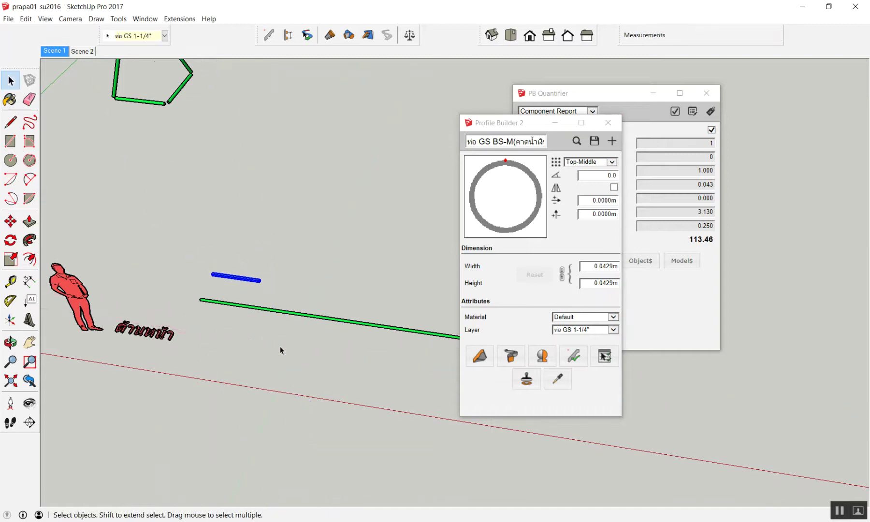
pyautogui.scroll(-2, 290, 346)
pyautogui.press('space')
pyautogui.click(264, 315)
pyautogui.scroll(1, 282, 388)
pyautogui.scroll(1, 211, 323)
pyautogui.scroll(1, 211, 323)
pyautogui.scroll(1, 428, 191)
pyautogui.scroll(1, 428, 191)
pyautogui.moveTo(536, 127)
pyautogui.mouseDown()
pyautogui.moveTo(498, 149)
pyautogui.moveTo(632, 166)
pyautogui.mouseUp()
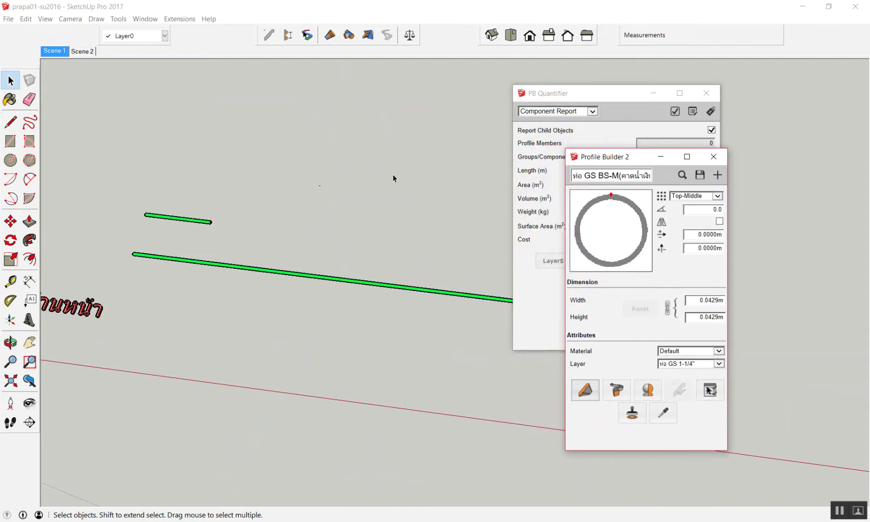
# Place Profile Builder 2 at the lower right and the PB Quantifier panel in the centre
pyautogui.scroll(-1, 420, 129)
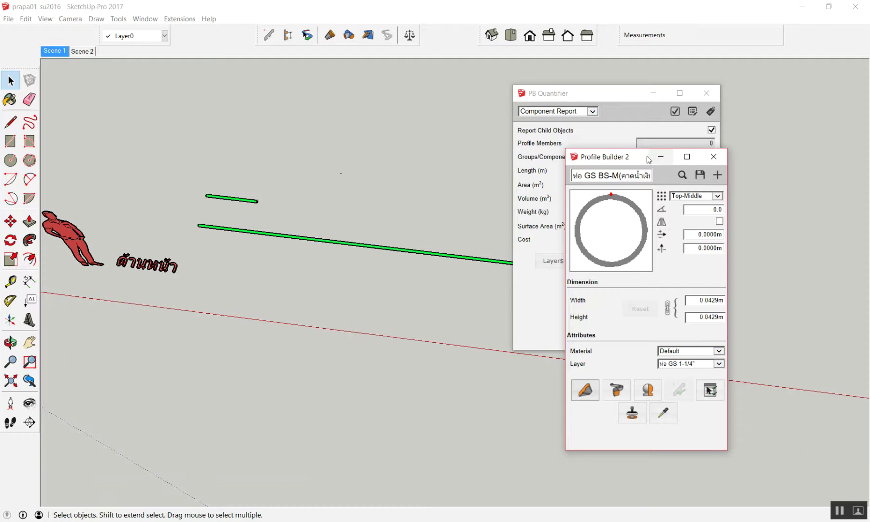
pyautogui.moveTo(639, 161); pyautogui.dragTo(748, 215)
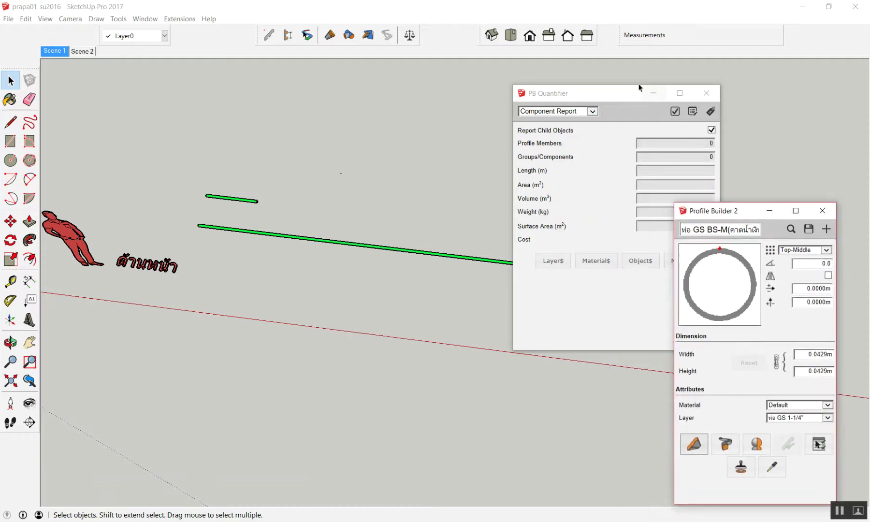
pyautogui.moveTo(585, 91); pyautogui.dragTo(561, 94)
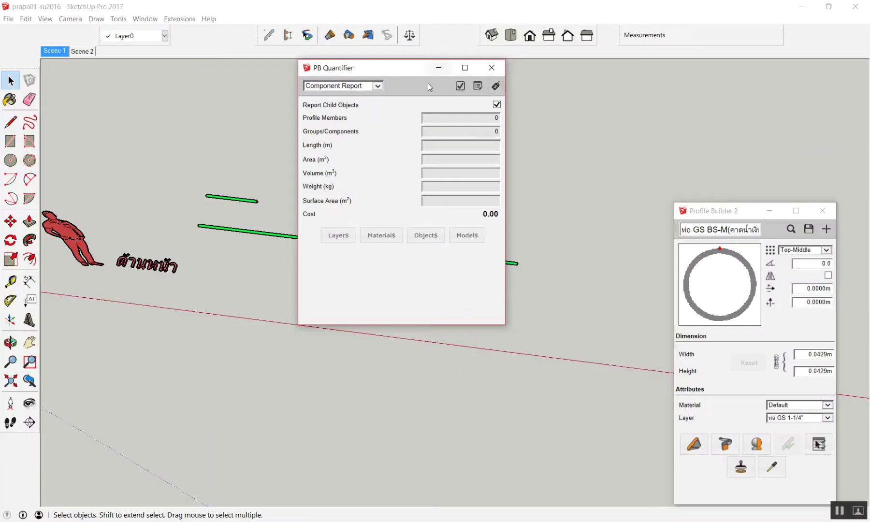
pyautogui.moveTo(497, 87); pyautogui.dragTo(644, 96)
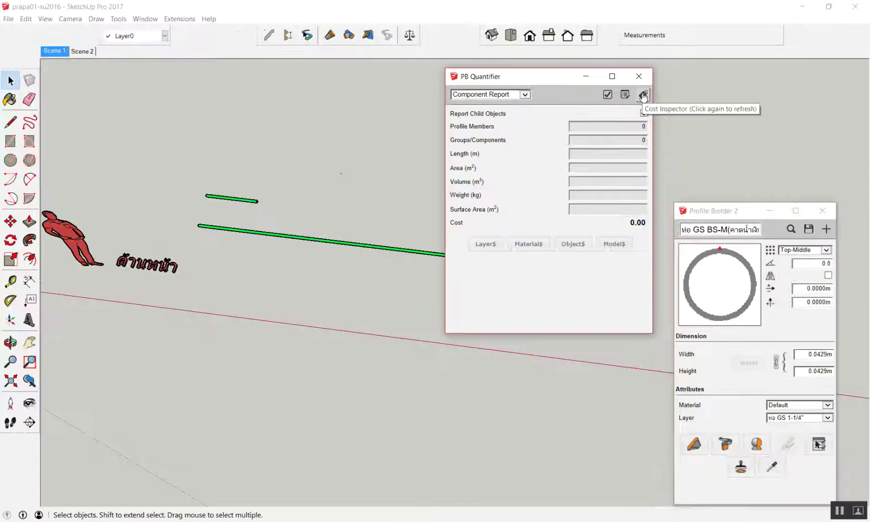
pyautogui.click(644, 95)
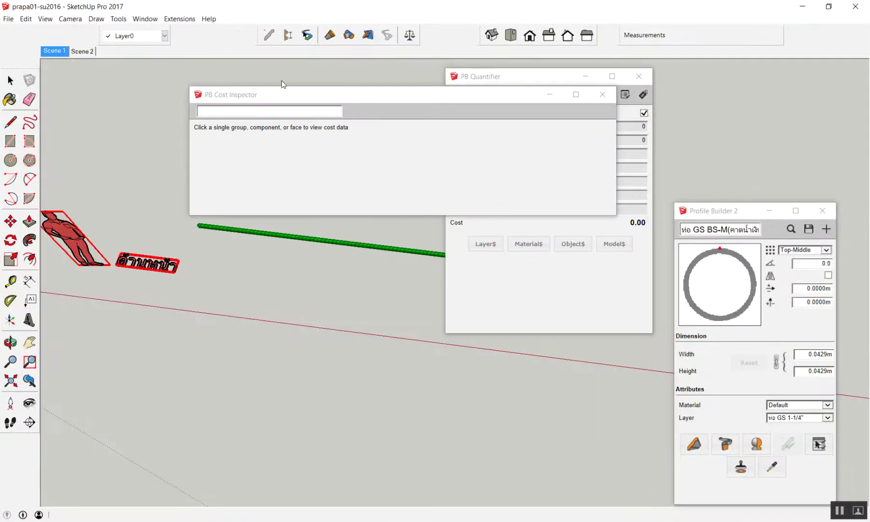
# Reopen the Cost Inspector, narrow its window, and park it at the lower left
pyautogui.click(603, 94)
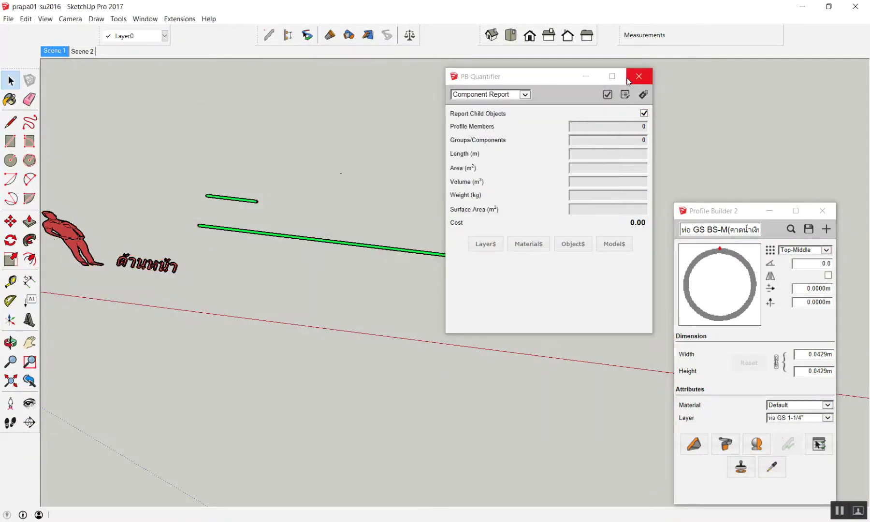
pyautogui.click(643, 94)
pyautogui.moveTo(323, 97); pyautogui.dragTo(260, 141)
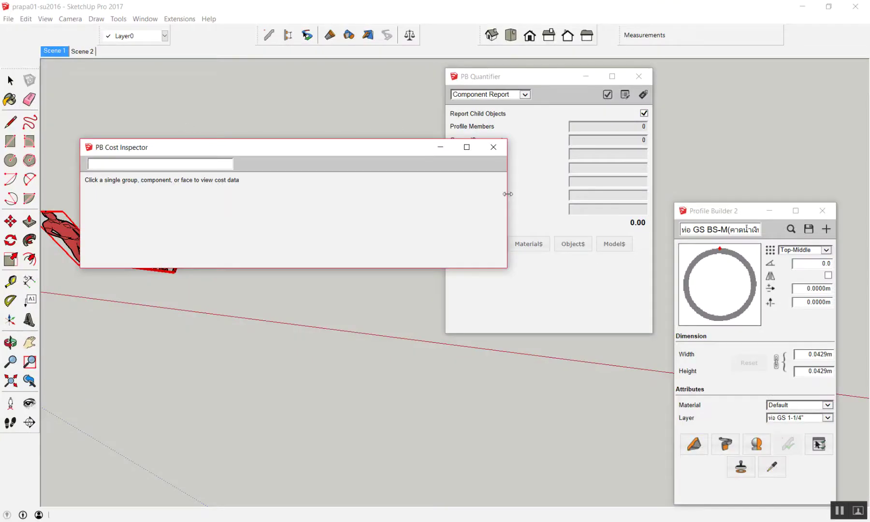
pyautogui.moveTo(507, 194); pyautogui.dragTo(271, 192)
pyautogui.moveTo(164, 149)
pyautogui.mouseDown()
pyautogui.moveTo(243, 314)
pyautogui.moveTo(275, 242)
pyautogui.mouseUp()
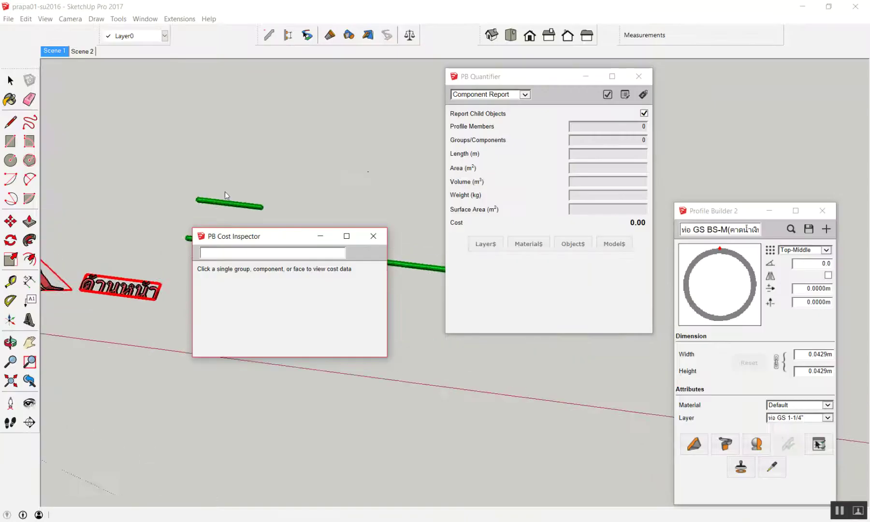
pyautogui.moveTo(225, 192)
pyautogui.mouseDown(button='middle')
pyautogui.moveTo(197, 185)
pyautogui.moveTo(245, 228)
pyautogui.mouseUp(button='middle')
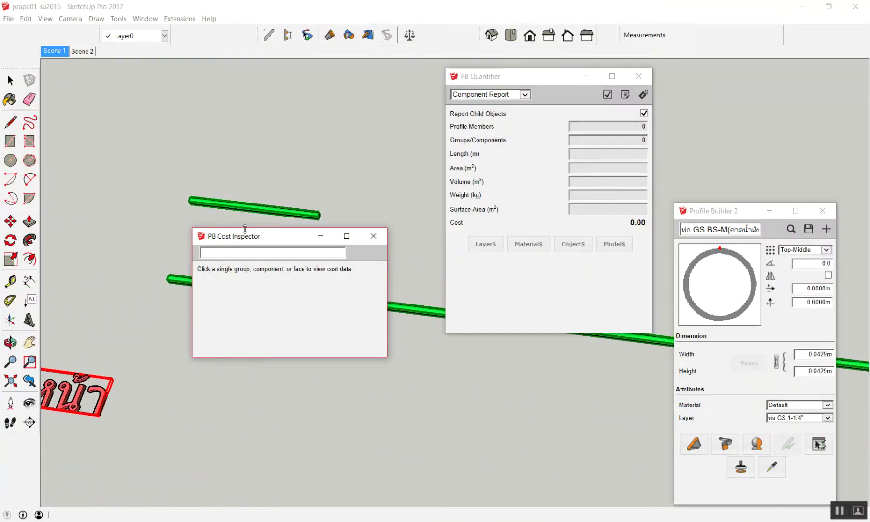
pyautogui.moveTo(245, 231); pyautogui.dragTo(231, 304)
pyautogui.moveTo(239, 233); pyautogui.dragTo(249, 203, button='middle')
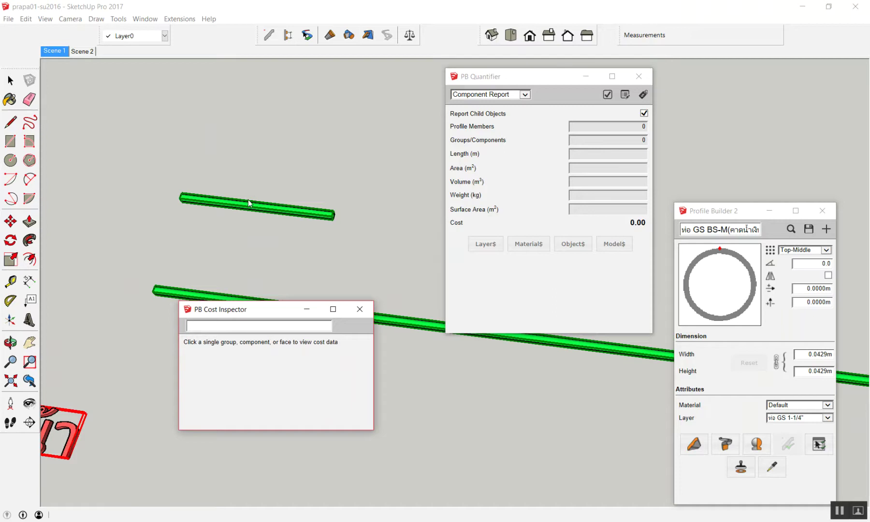
# Select the 1 m pipe to show its 113.46 cost: steel 82.16 plus welding 31.30
pyautogui.click(247, 206)
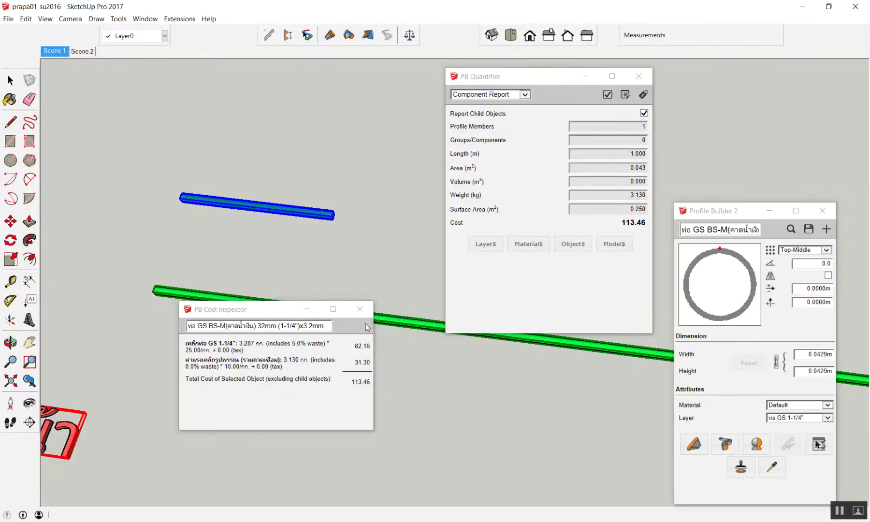
pyautogui.click(360, 309)
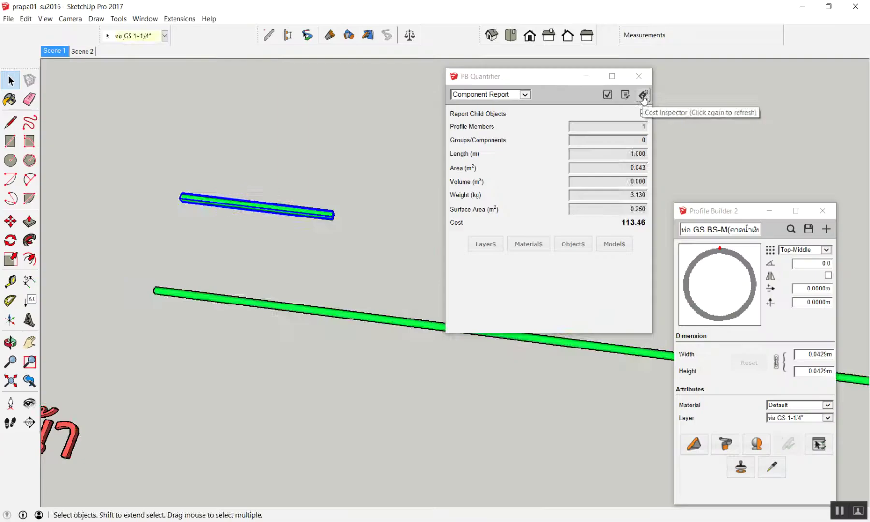
pyautogui.click(648, 77)
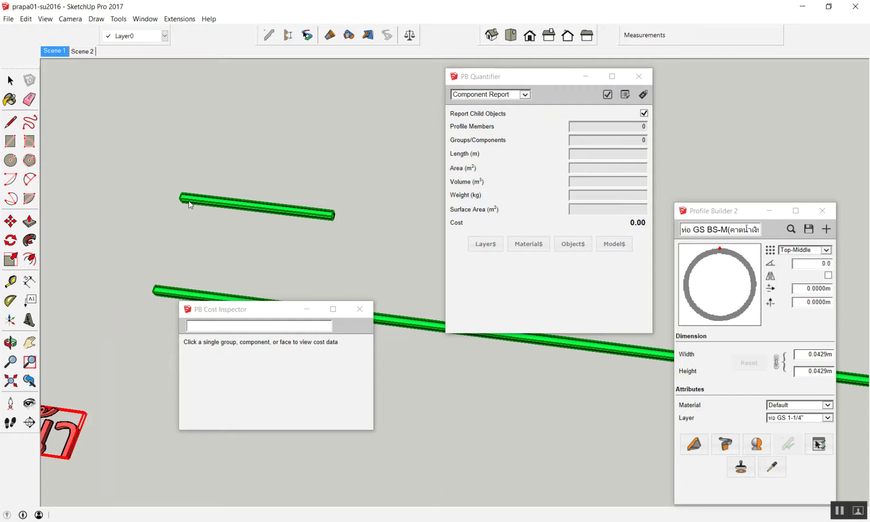
pyautogui.click(196, 203)
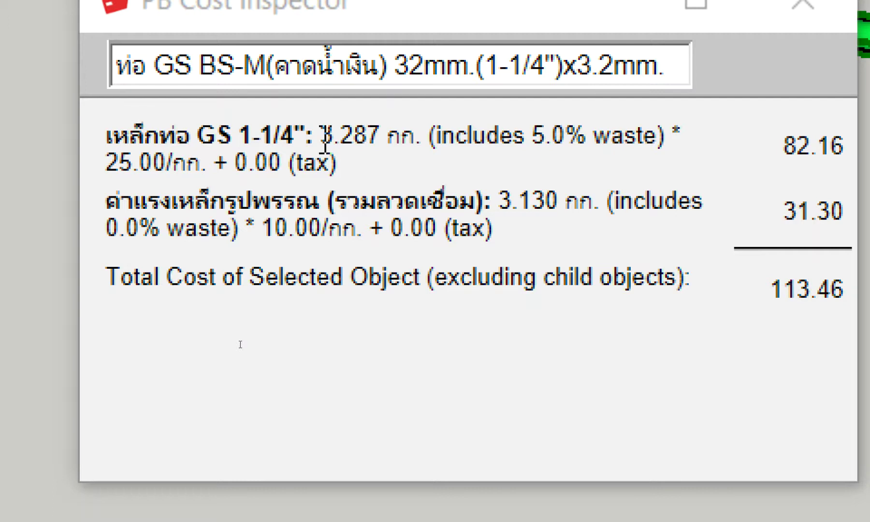
pyautogui.moveTo(321, 140); pyautogui.dragTo(362, 186)
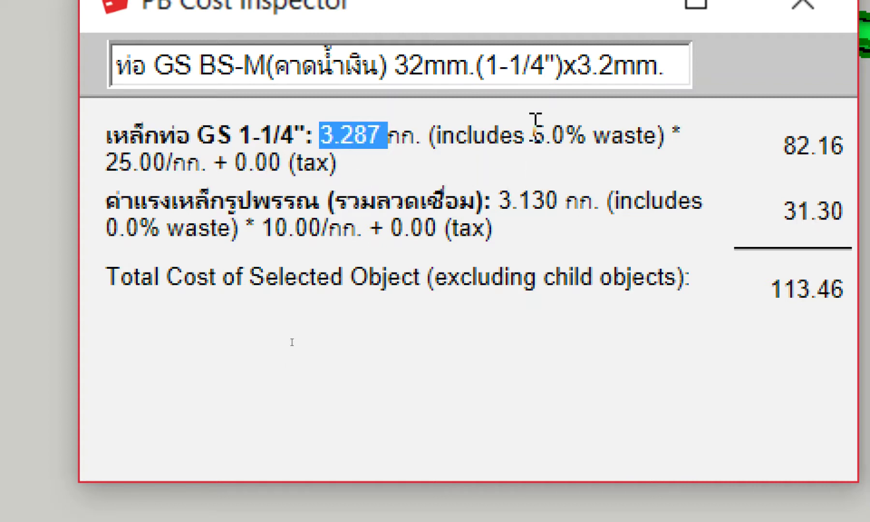
pyautogui.moveTo(531, 134); pyautogui.dragTo(566, 134)
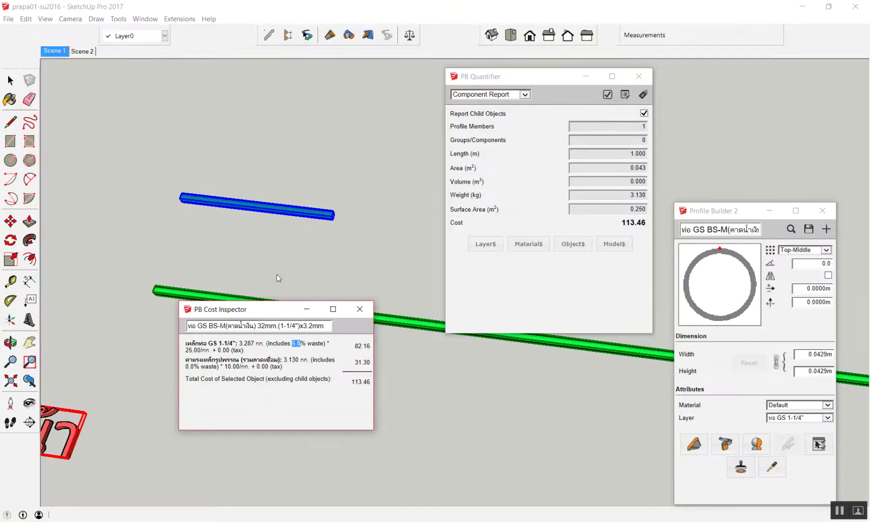
pyautogui.click(188, 288)
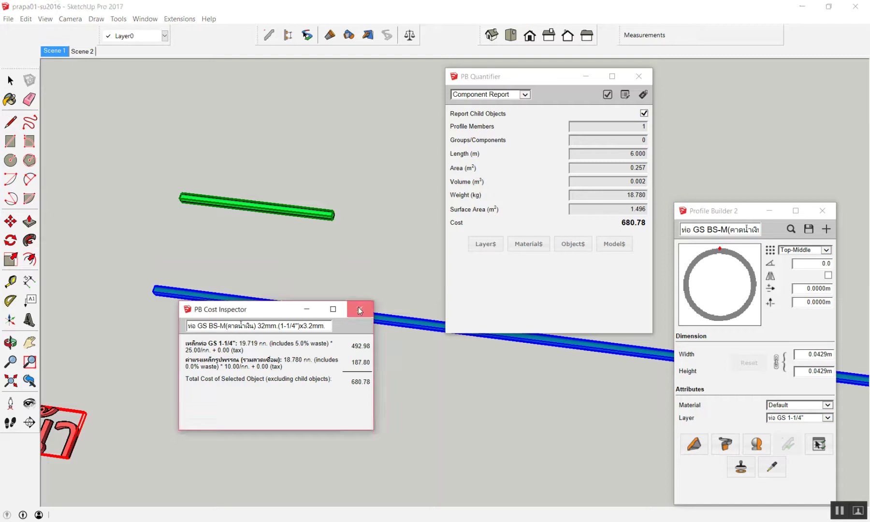
# Close the Cost Inspector, Profile Builder and Quantifier windows, orbit out, and choose File > New
pyautogui.click(358, 309)
pyautogui.scroll(-2, 254, 289)
pyautogui.scroll(-1, 254, 289)
pyautogui.scroll(-2, 324, 264)
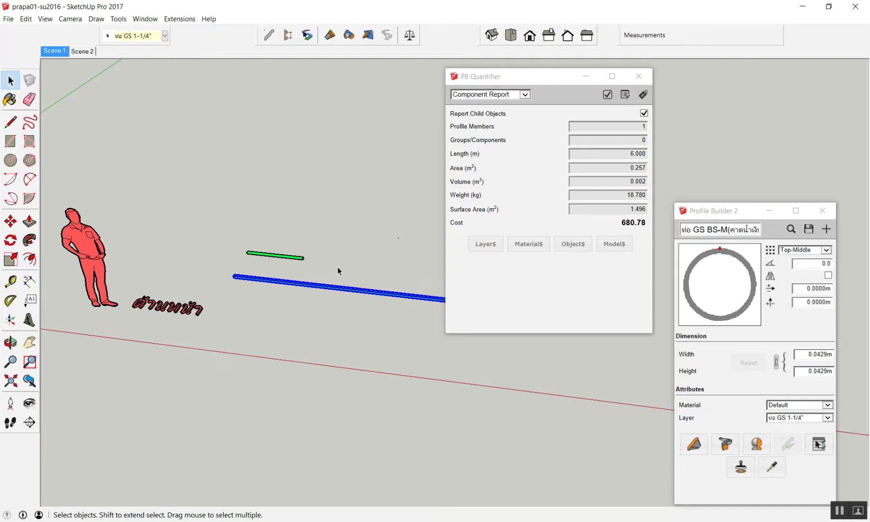
pyautogui.click(822, 210)
pyautogui.click(639, 76)
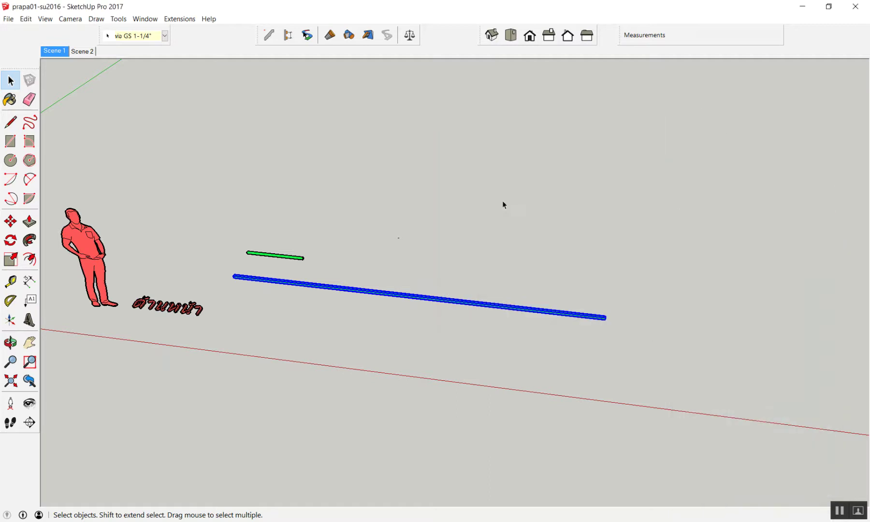
pyautogui.scroll(-3, 493, 351)
pyautogui.moveTo(493, 352); pyautogui.dragTo(310, 164, button='middle')
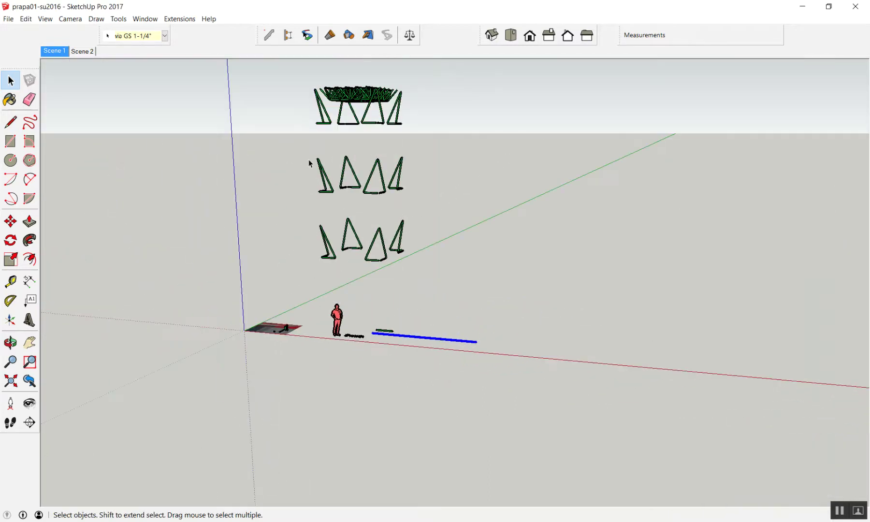
pyautogui.click(9, 18)
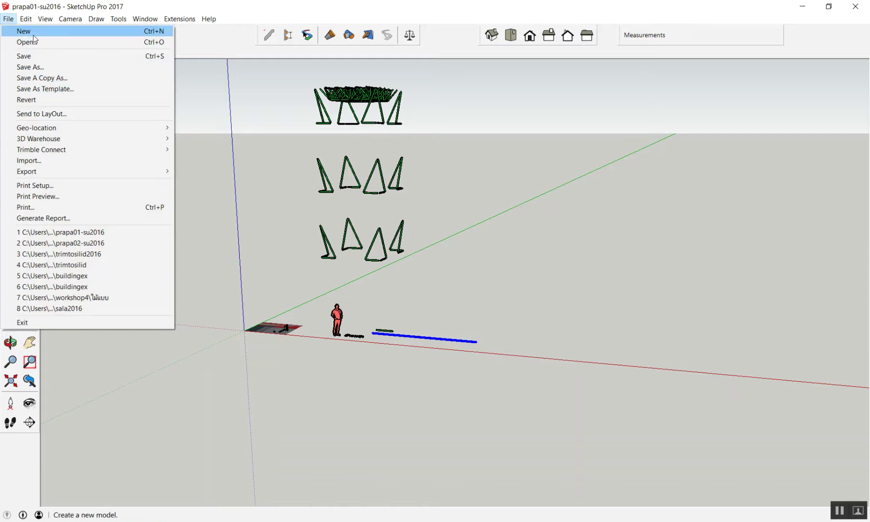
pyautogui.click(33, 36)
# Discard changes to the pipe model, look around the new untitled model, then close SketchUp
pyautogui.click(433, 290)
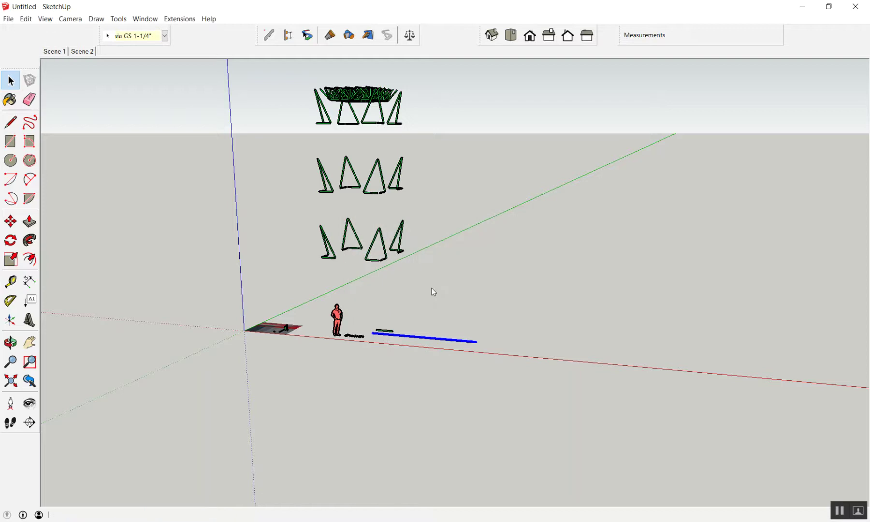
pyautogui.moveTo(400, 270)
pyautogui.mouseDown(button='middle')
pyautogui.moveTo(416, 359)
pyautogui.moveTo(332, 219)
pyautogui.moveTo(533, 309)
pyautogui.moveTo(193, 349)
pyautogui.mouseUp(button='middle')
pyautogui.scroll(2, 193, 343)
pyautogui.scroll(-1, 310, 251)
pyautogui.scroll(-3, 290, 239)
pyautogui.scroll(-1, 242, 215)
pyautogui.scroll(2, 242, 211)
pyautogui.scroll(-1, 338, 237)
pyautogui.scroll(1, 351, 242)
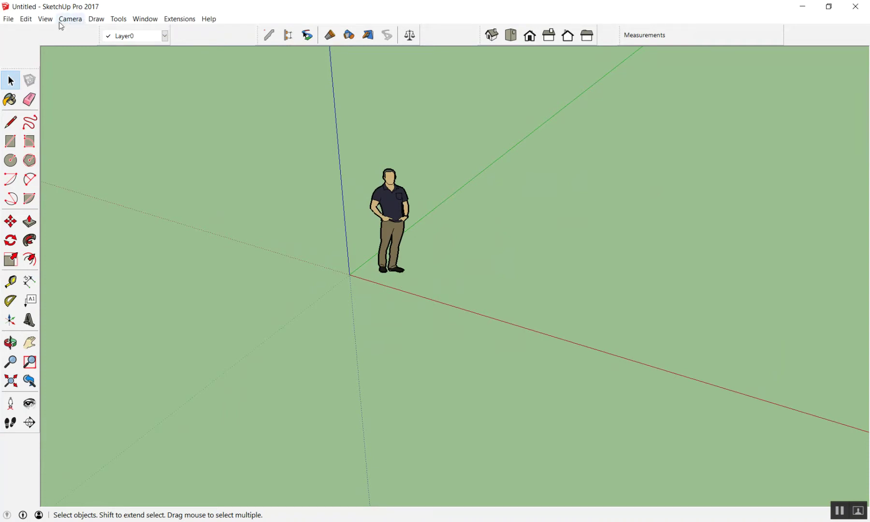
pyautogui.click(856, 6)
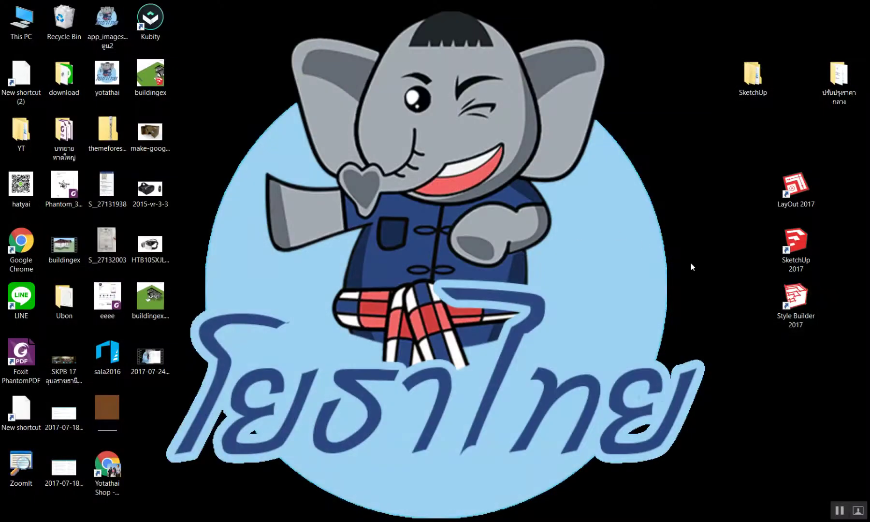
# Relaunch SketchUp and start a model from the Construction Documentation - Meters template
pyautogui.click(799, 236)
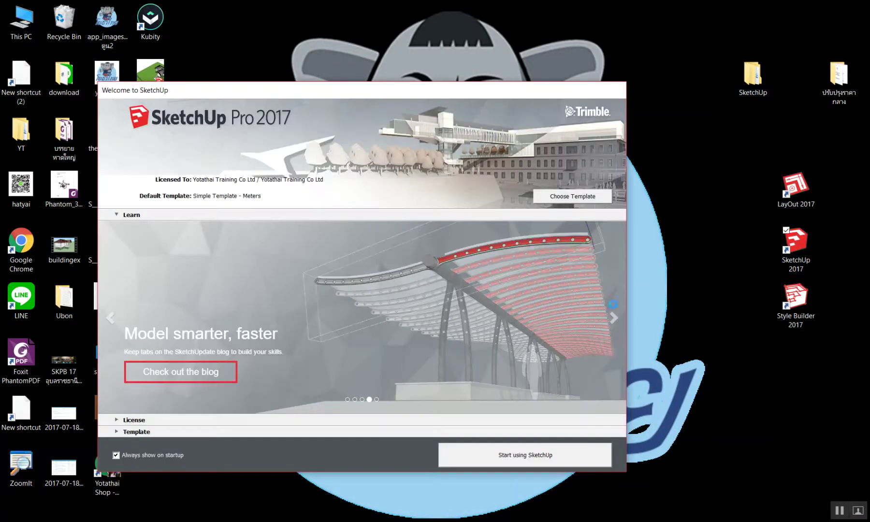
pyautogui.click(137, 432)
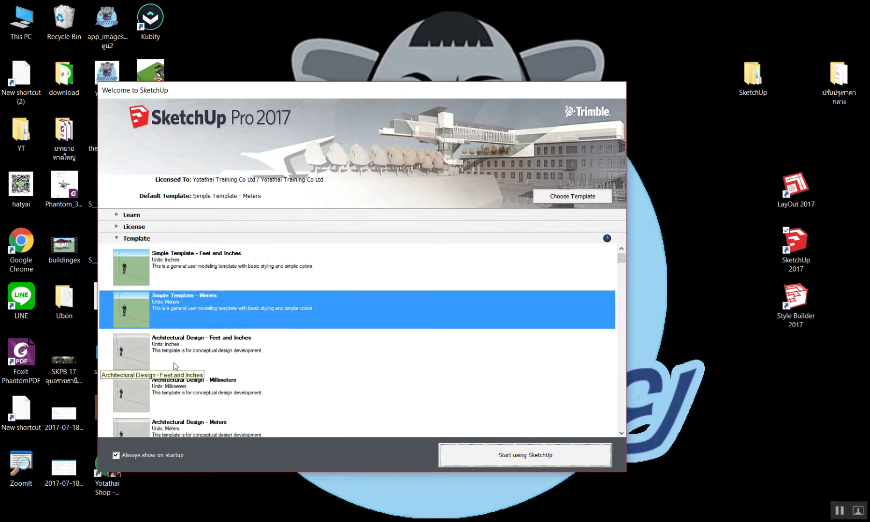
pyautogui.scroll(-5, 177, 364)
pyautogui.scroll(3, 177, 364)
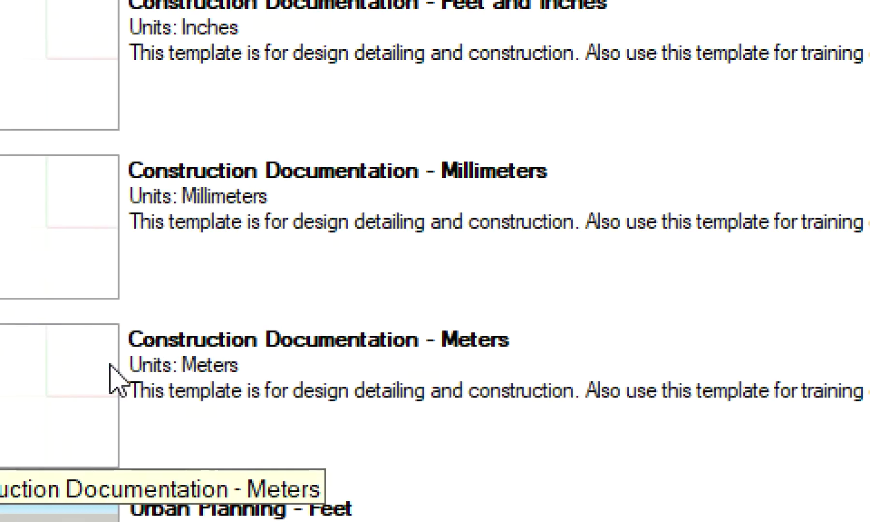
pyautogui.click(116, 368)
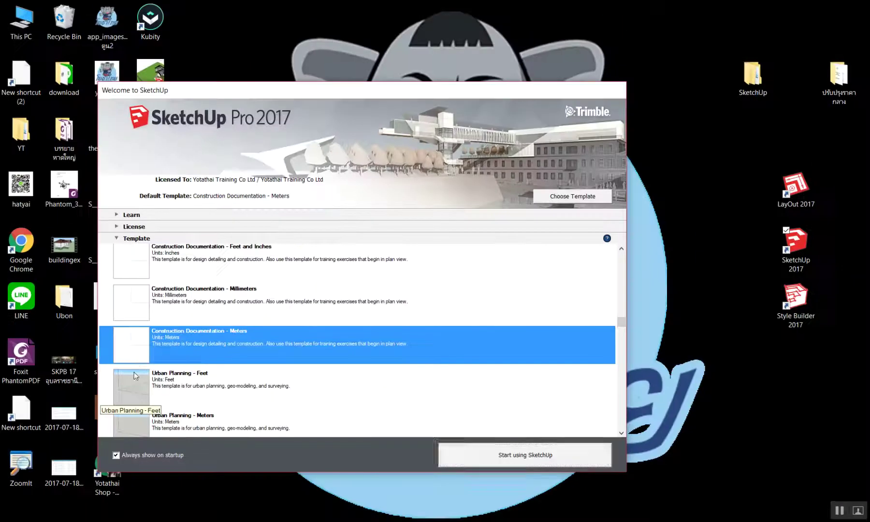
pyautogui.click(506, 455)
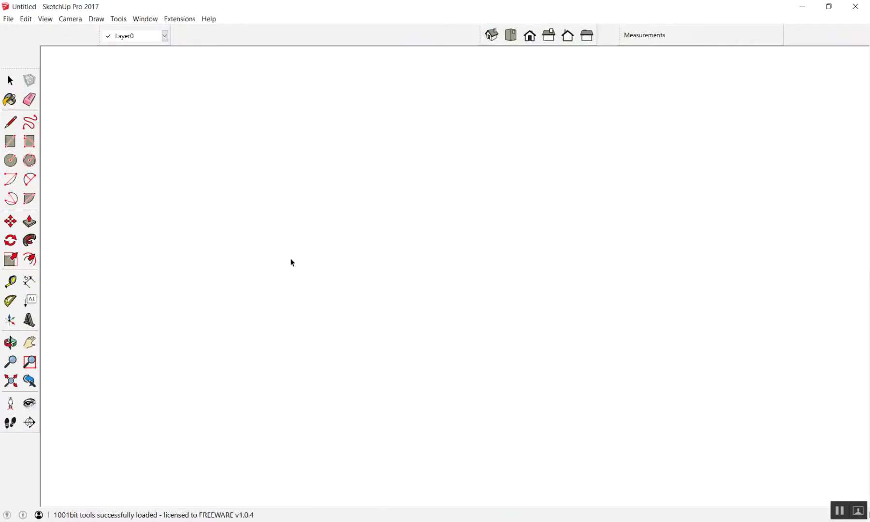
# Orbit the new model from top view into perspective and zoom in
pyautogui.moveTo(278, 270)
pyautogui.mouseDown(button='middle')
pyautogui.moveTo(317, 268)
pyautogui.moveTo(447, 297)
pyautogui.moveTo(387, 156)
pyautogui.moveTo(374, 179)
pyautogui.mouseUp(button='middle')
pyautogui.scroll(3, 351, 293)
pyautogui.scroll(1, 369, 279)
pyautogui.scroll(1, 338, 296)
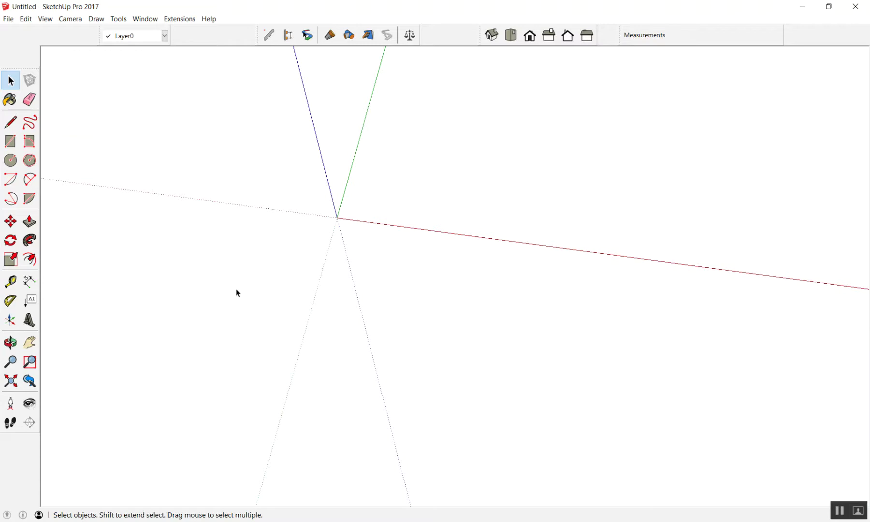
pyautogui.scroll(1, 309, 270)
pyautogui.scroll(1, 338, 241)
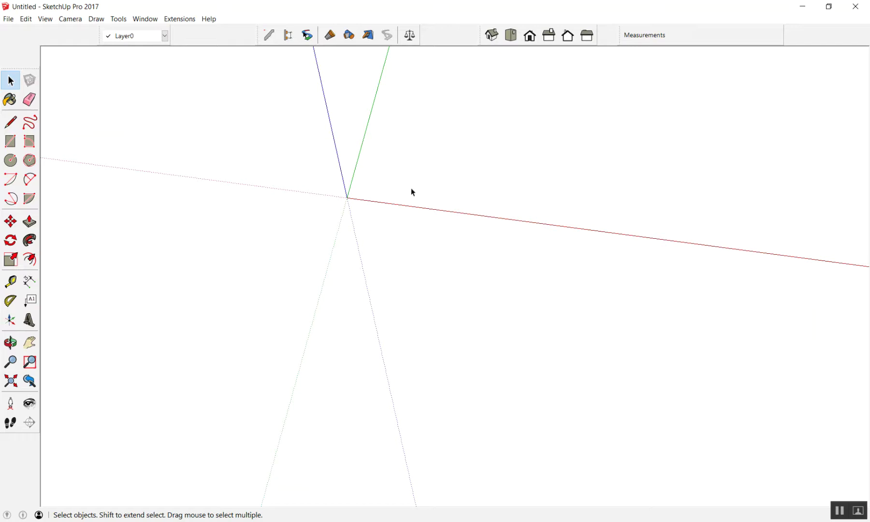
pyautogui.click(8, 19)
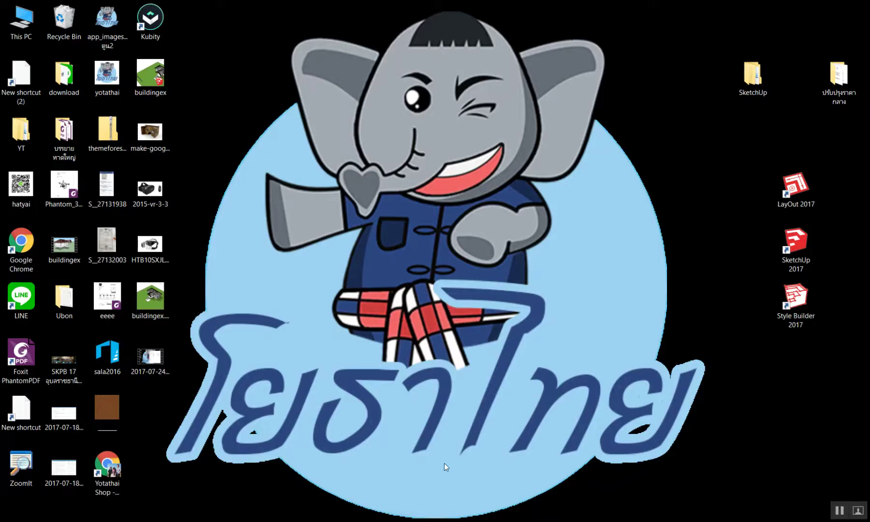
# Relaunch SketchUp 2017 and start a model from the Construction Documentation - Meters template
pyautogui.doubleClick(809, 245)
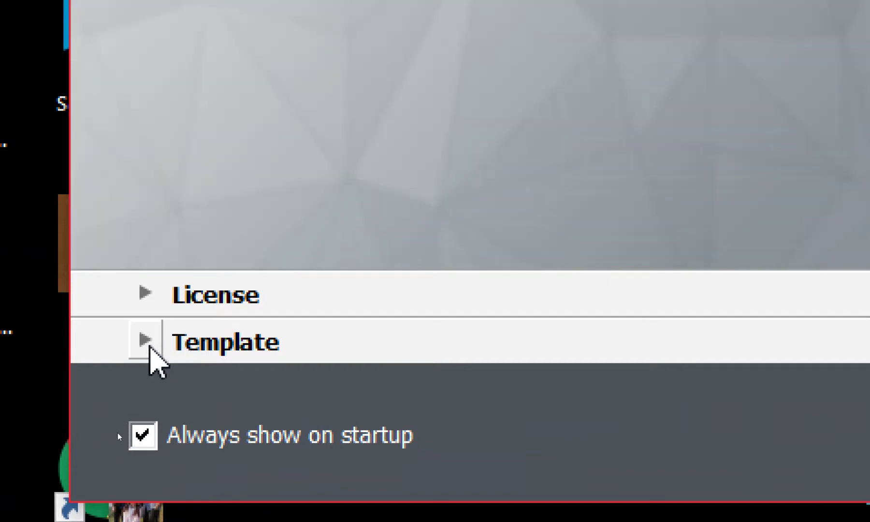
pyautogui.click(150, 345)
pyautogui.scroll(1, 408, 74)
pyautogui.scroll(5, 435, 83)
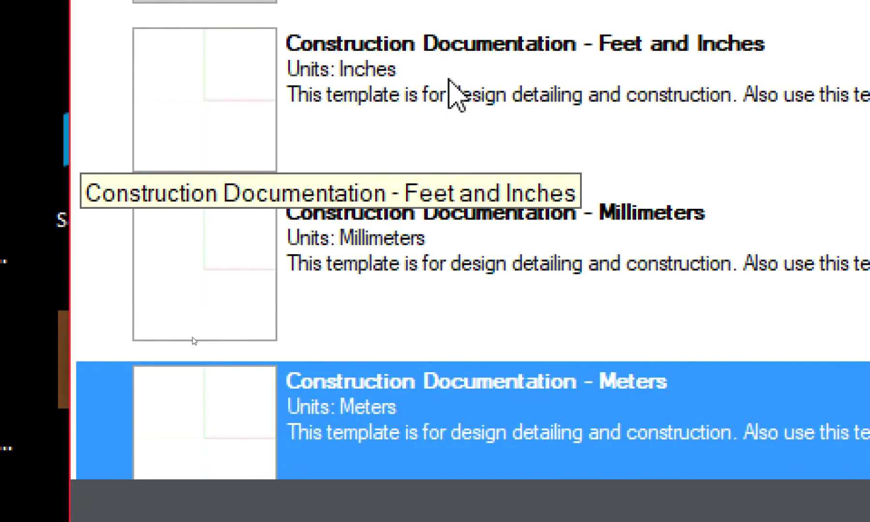
pyautogui.click(446, 87)
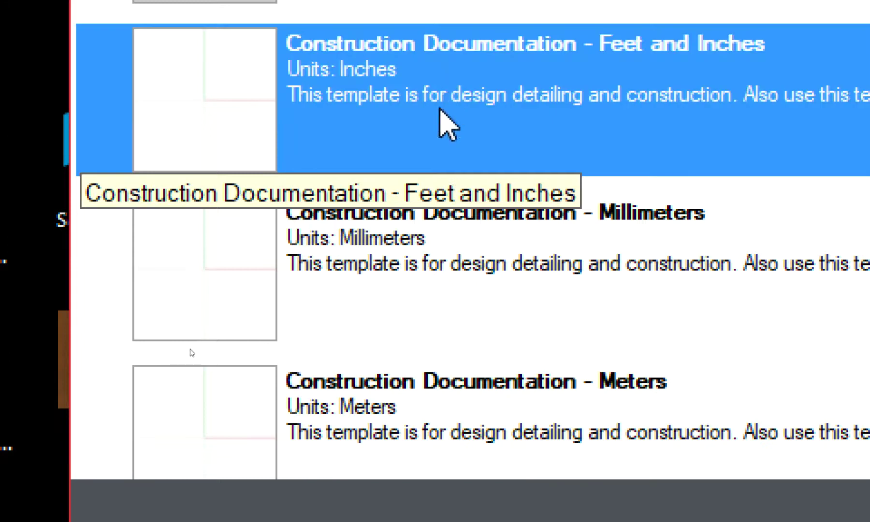
pyautogui.scroll(-3, 440, 290)
pyautogui.click(419, 261)
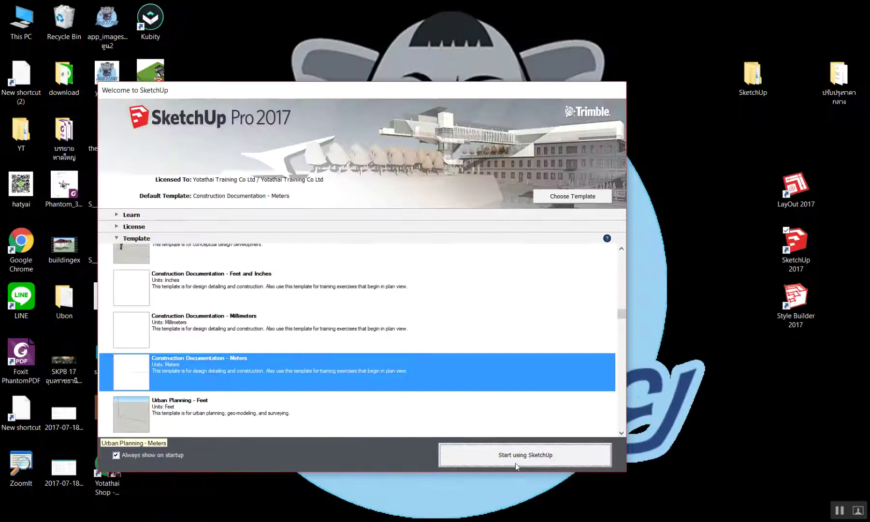
pyautogui.click(516, 464)
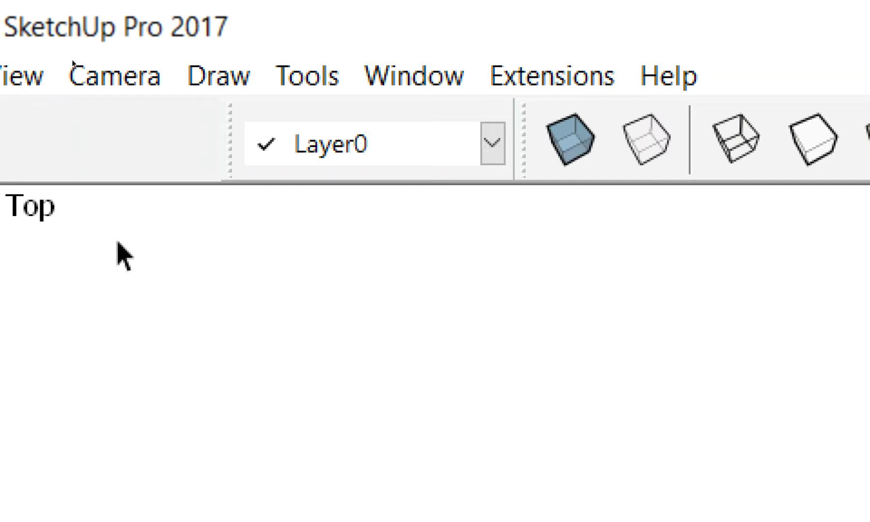
# Set Construction Documentation - Meters as the default template in Preferences
pyautogui.click(407, 79)
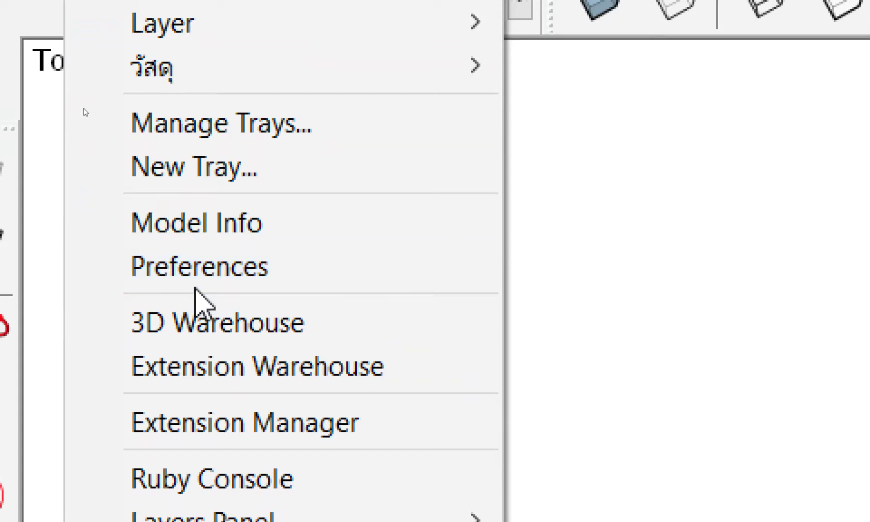
pyautogui.click(251, 265)
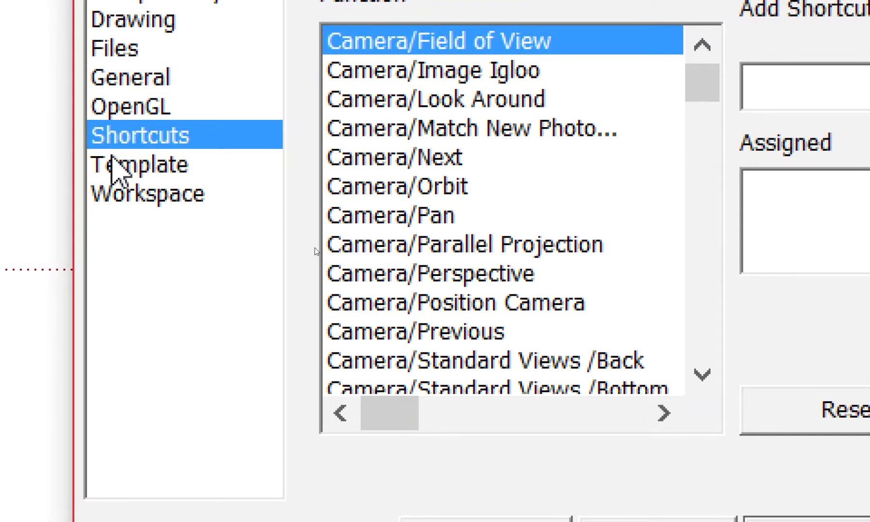
pyautogui.click(111, 158)
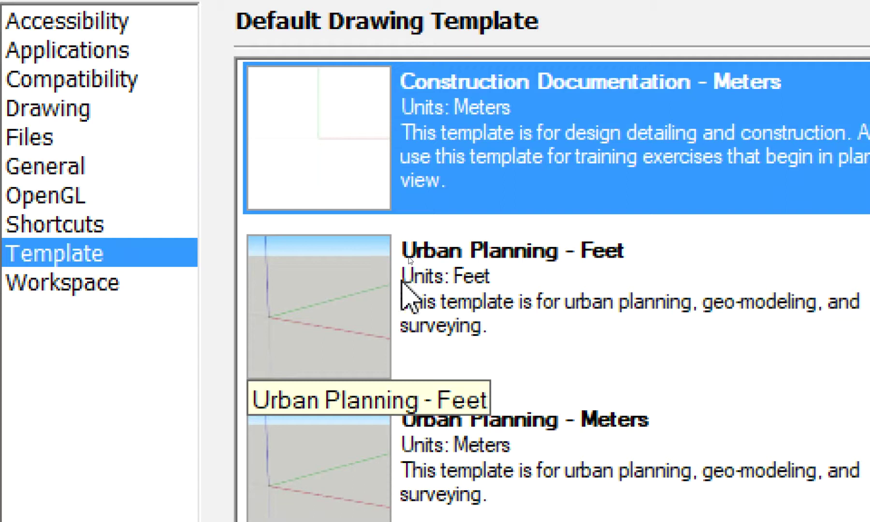
pyautogui.click(408, 251)
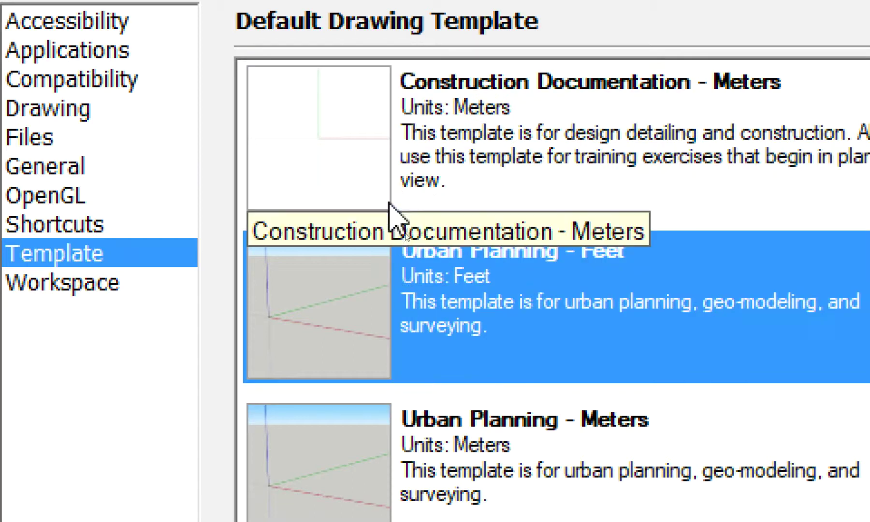
pyautogui.click(391, 157)
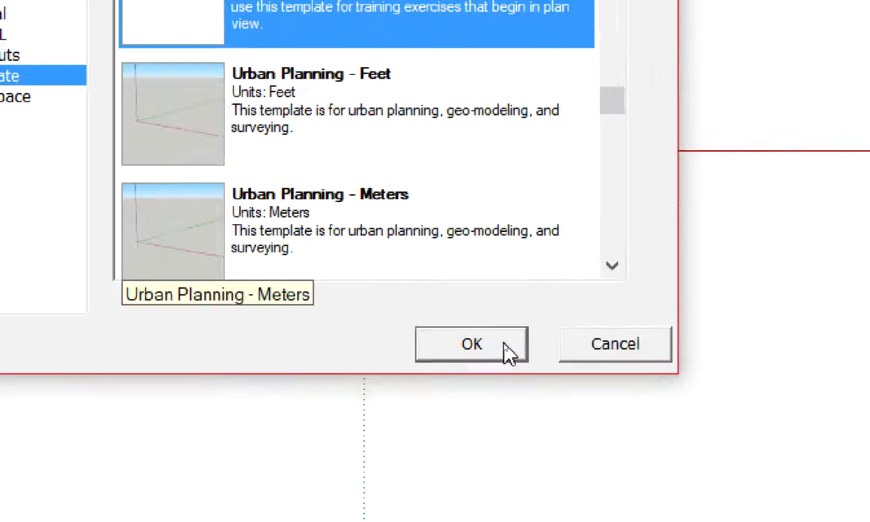
pyautogui.click(510, 367)
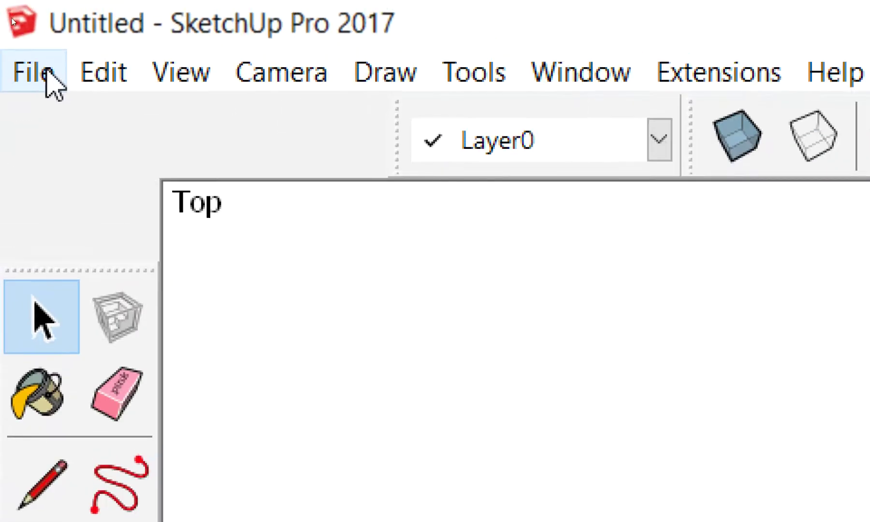
# Start a new model and draw a 1,1 test square at the origin
pyautogui.click(48, 80)
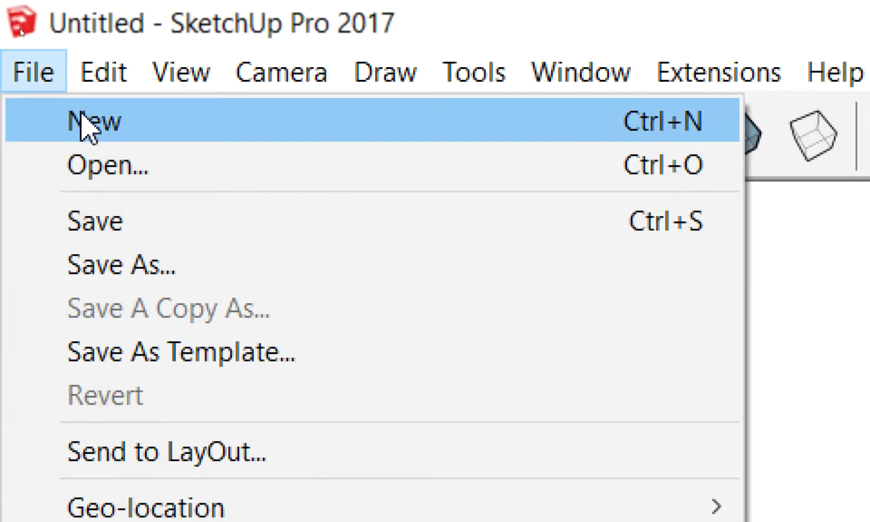
pyautogui.click(81, 116)
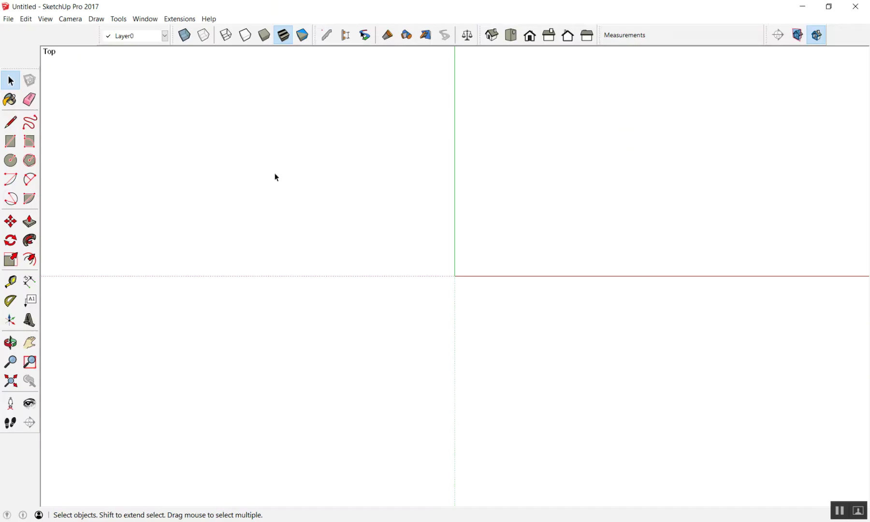
pyautogui.moveTo(275, 177)
pyautogui.mouseDown(button='middle')
pyautogui.moveTo(415, 171)
pyautogui.moveTo(446, 318)
pyautogui.moveTo(406, 271)
pyautogui.mouseUp(button='middle')
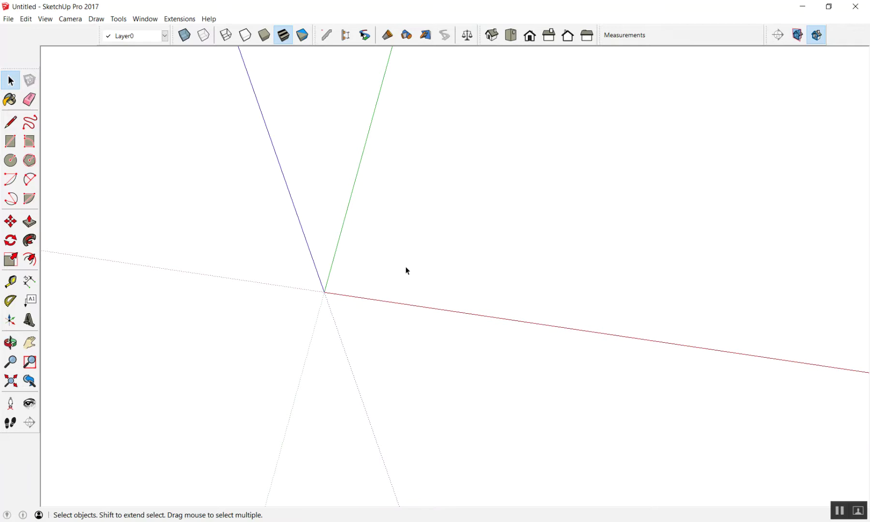
pyautogui.press('r')
pyautogui.click(352, 279)
pyautogui.click(487, 260)
pyautogui.write('1,1')
pyautogui.press('Return')
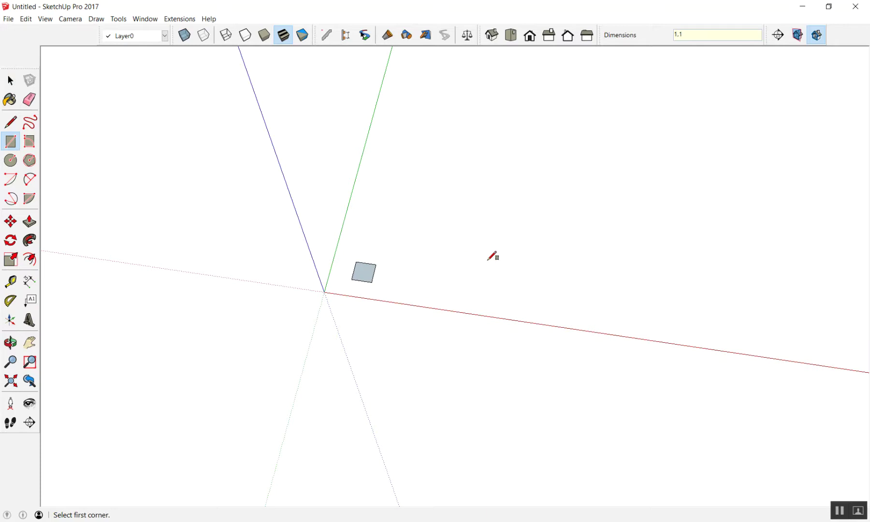
# Window-select the test square and delete it
pyautogui.scroll(2, 291, 237)
pyautogui.scroll(4, 363, 295)
pyautogui.scroll(-3, 360, 333)
pyautogui.scroll(-3, 329, 242)
pyautogui.press('space')
pyautogui.moveTo(269, 211); pyautogui.dragTo(461, 321)
pyautogui.press('Delete')
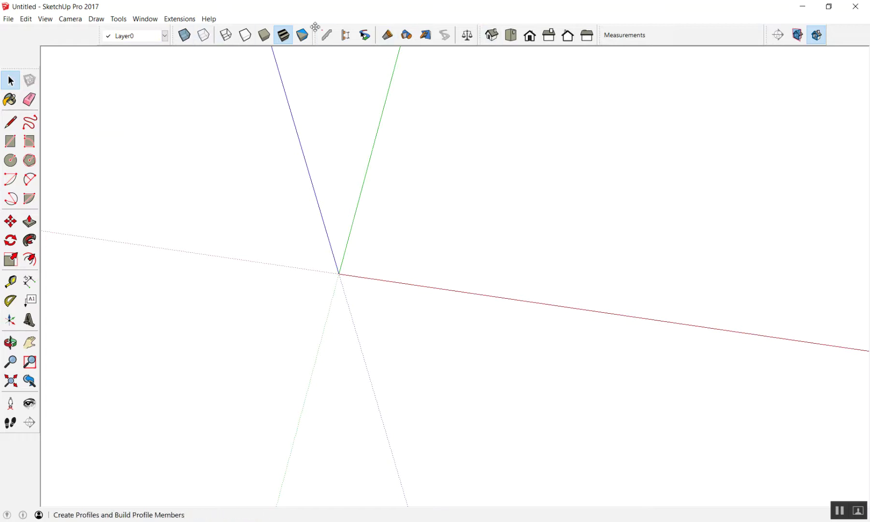
# Hide the Styles toolbar and switch to the Top view
pyautogui.rightClick(245, 37)
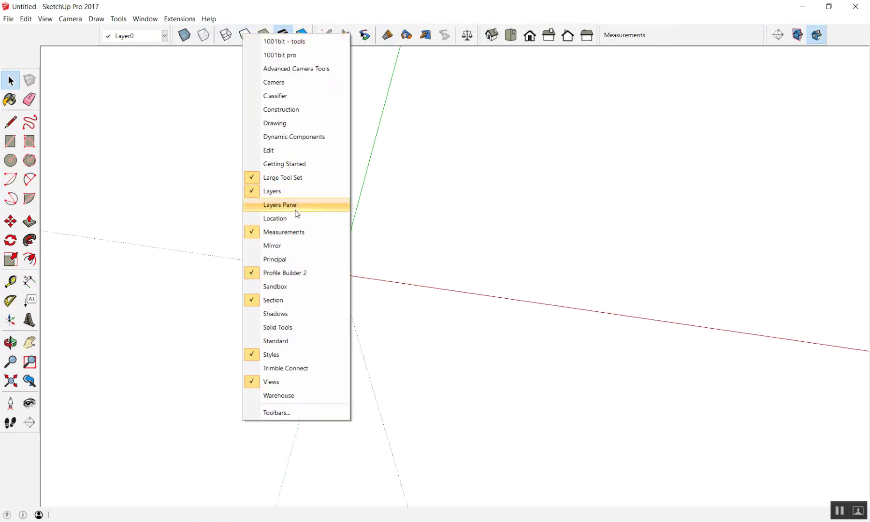
pyautogui.click(311, 361)
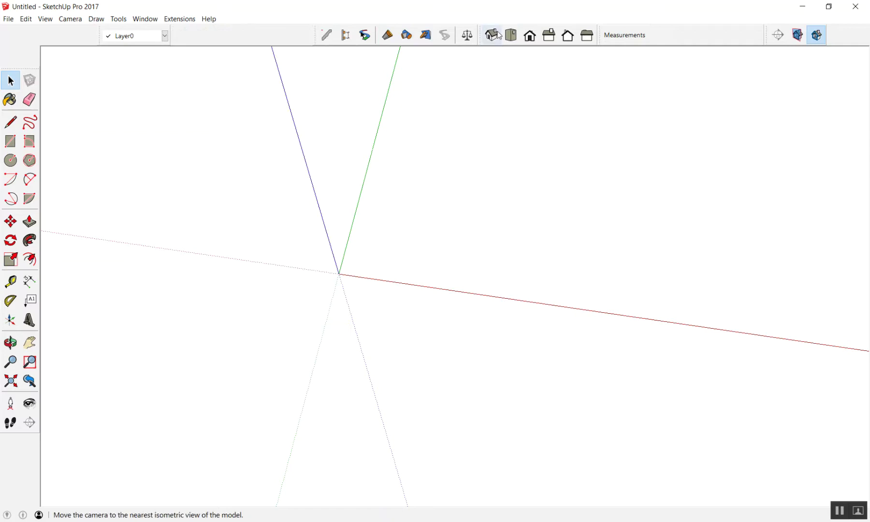
pyautogui.press('F2')
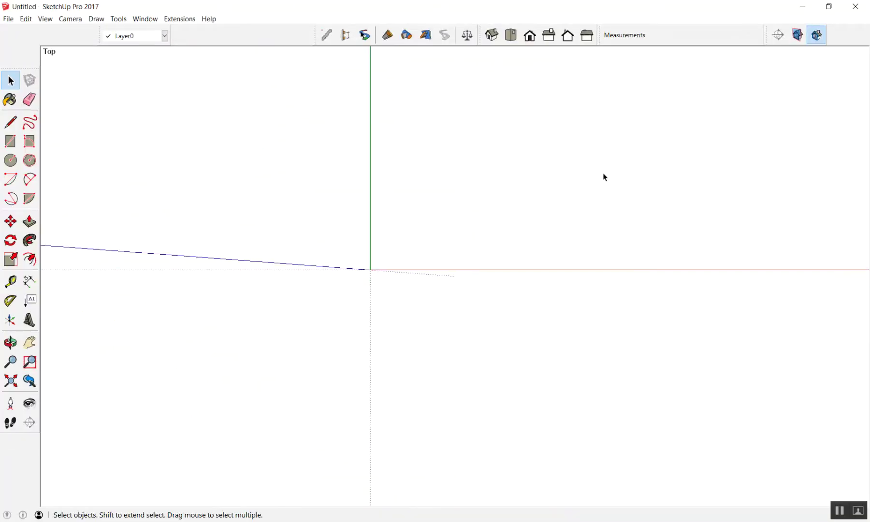
# Draw a 1 by 1 square and orbit to a perspective view of it
pyautogui.press('r')
pyautogui.click(364, 272)
pyautogui.click(491, 174)
pyautogui.write('1')
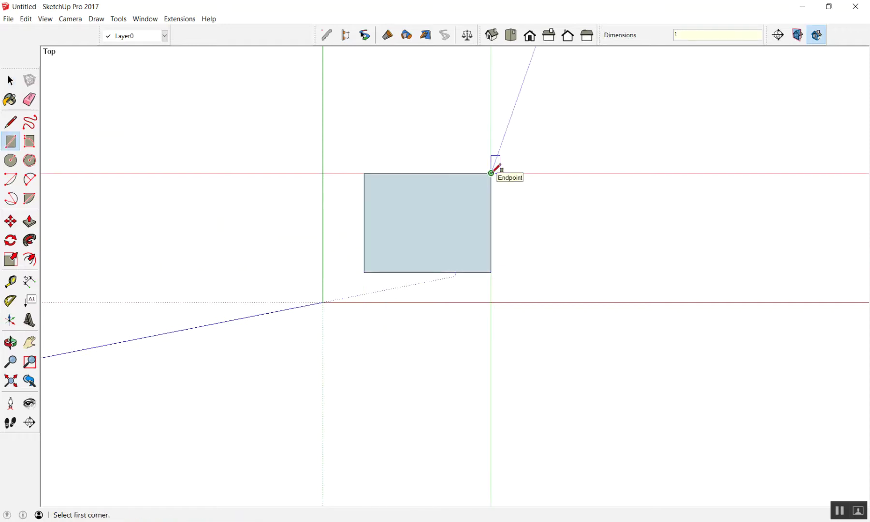
pyautogui.press('Return')
pyautogui.press('space')
pyautogui.moveTo(433, 300); pyautogui.dragTo(357, 88, button='middle')
pyautogui.scroll(3, 375, 274)
pyautogui.scroll(3, 346, 213)
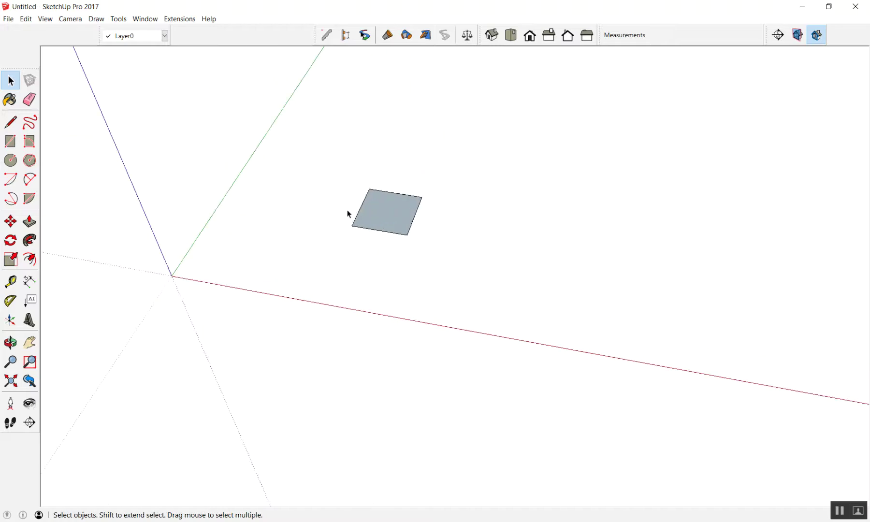
pyautogui.scroll(2, 348, 214)
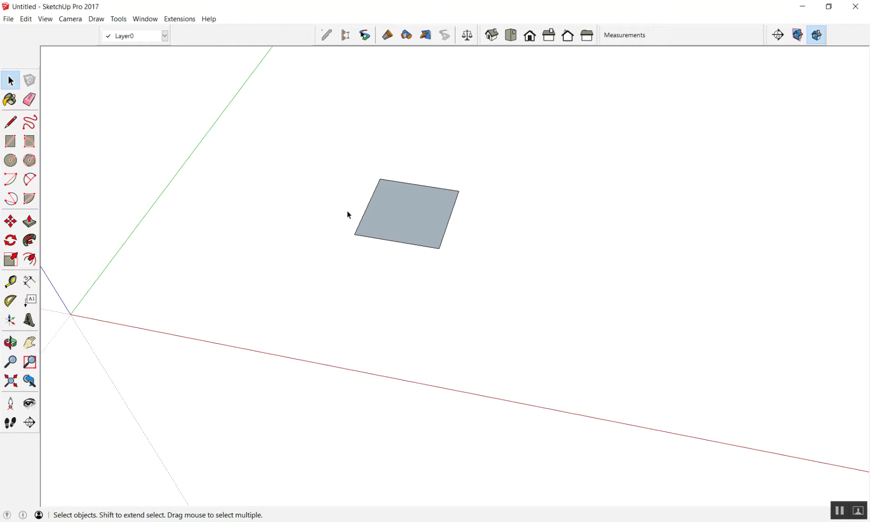
# Push/Pull the square up 1 m into a cube
pyautogui.press('p')
pyautogui.moveTo(420, 186); pyautogui.dragTo(421, 167)
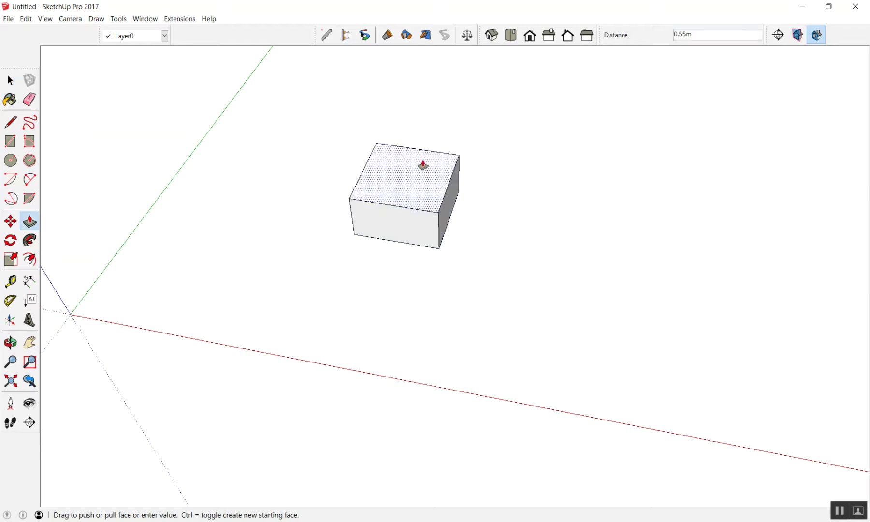
pyautogui.write('1')
pyautogui.press('Return')
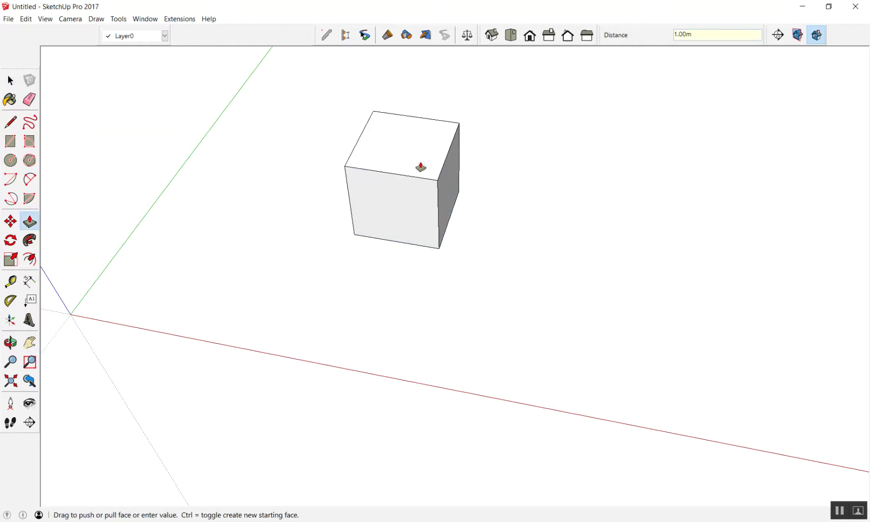
pyautogui.press('space')
# Select the whole cube and make it a group
pyautogui.moveTo(277, 97); pyautogui.dragTo(583, 319)
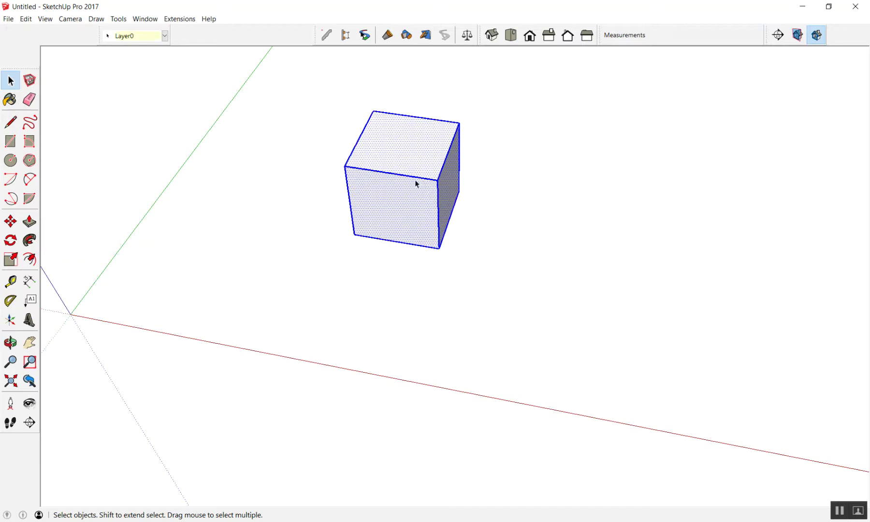
pyautogui.rightClick(399, 156)
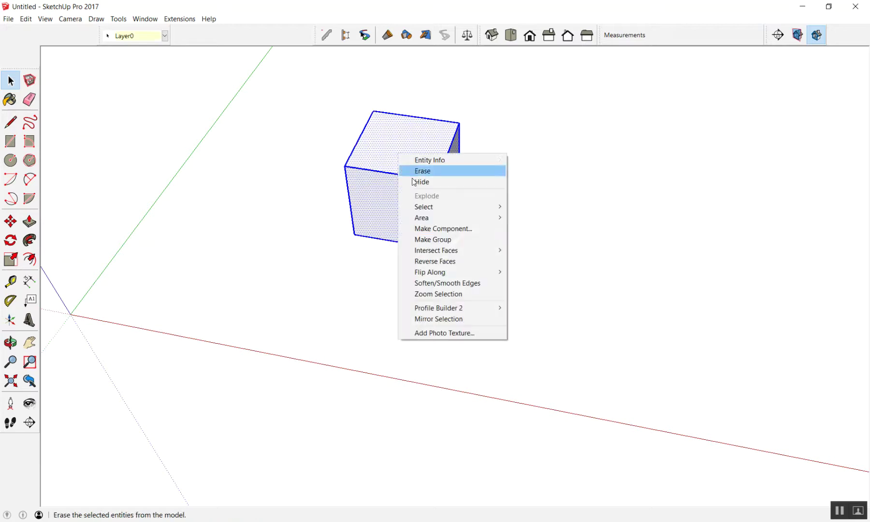
pyautogui.click(450, 240)
pyautogui.moveTo(577, 195)
pyautogui.mouseDown(button='middle')
pyautogui.moveTo(671, 224)
pyautogui.moveTo(588, 229)
pyautogui.moveTo(647, 228)
pyautogui.moveTo(704, 204)
pyautogui.moveTo(237, 213)
pyautogui.moveTo(308, 235)
pyautogui.mouseUp(button='middle')
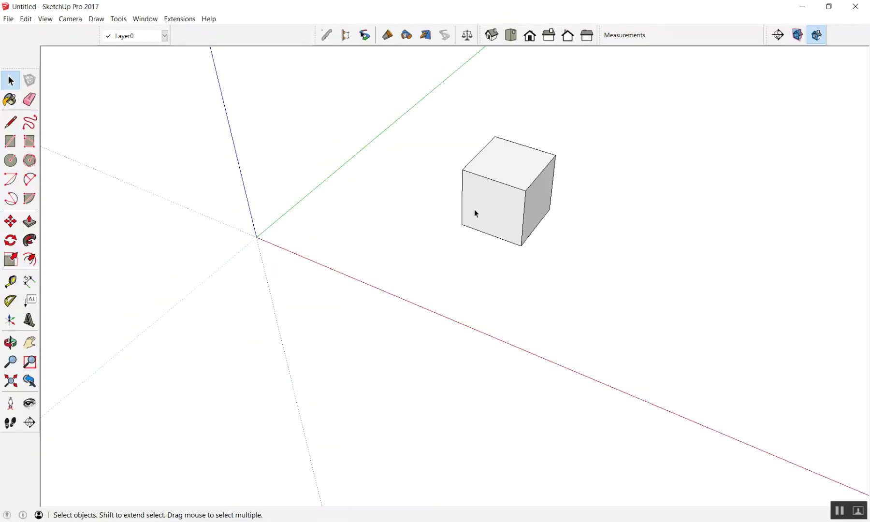
pyautogui.click(475, 212)
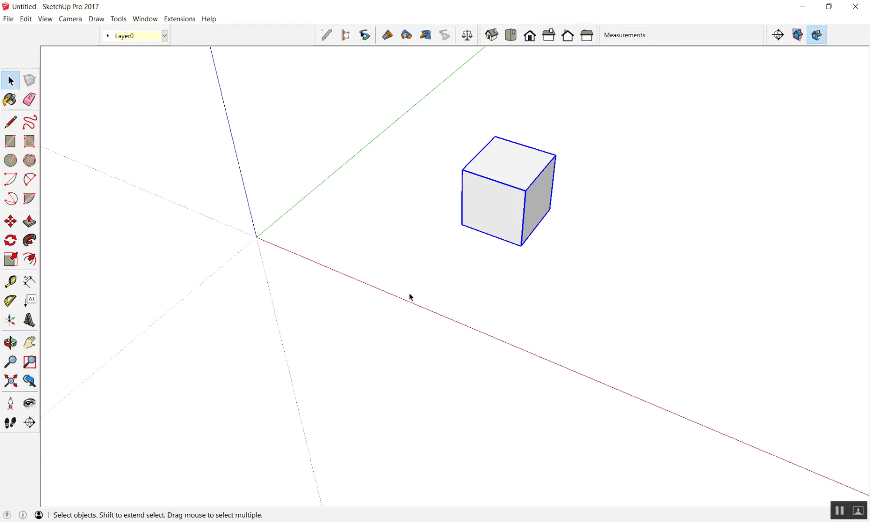
# Move the grouped cube from its bottom corner onto the origin
pyautogui.press('m')
pyautogui.click(462, 224)
pyautogui.click(257, 236)
pyautogui.moveTo(257, 233)
pyautogui.mouseDown(button='middle')
pyautogui.moveTo(411, 183)
pyautogui.moveTo(395, 345)
pyautogui.moveTo(342, 301)
pyautogui.mouseUp(button='middle')
pyautogui.click(342, 302)
pyautogui.scroll(-3, 422, 340)
pyautogui.scroll(1, 391, 327)
pyautogui.scroll(3, 294, 259)
pyautogui.scroll(1, 305, 259)
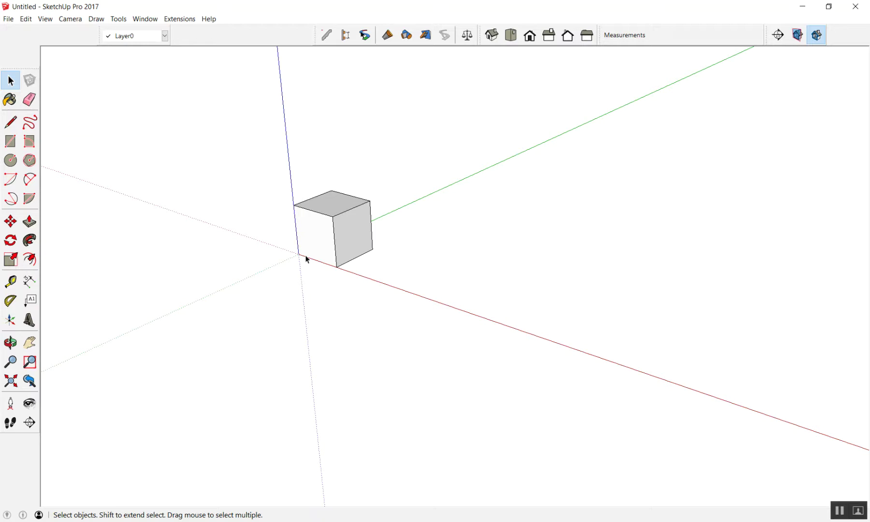
# Select the cube and delete it
pyautogui.moveTo(227, 156); pyautogui.dragTo(430, 333)
pyautogui.moveTo(430, 332)
pyautogui.mouseDown(button='middle')
pyautogui.moveTo(450, 414)
pyautogui.moveTo(483, 248)
pyautogui.moveTo(444, 309)
pyautogui.moveTo(488, 274)
pyautogui.moveTo(204, 110)
pyautogui.mouseUp(button='middle')
pyautogui.press('Delete')
pyautogui.scroll(2, 529, 217)
pyautogui.scroll(2, 466, 190)
pyautogui.scroll(2, 451, 194)
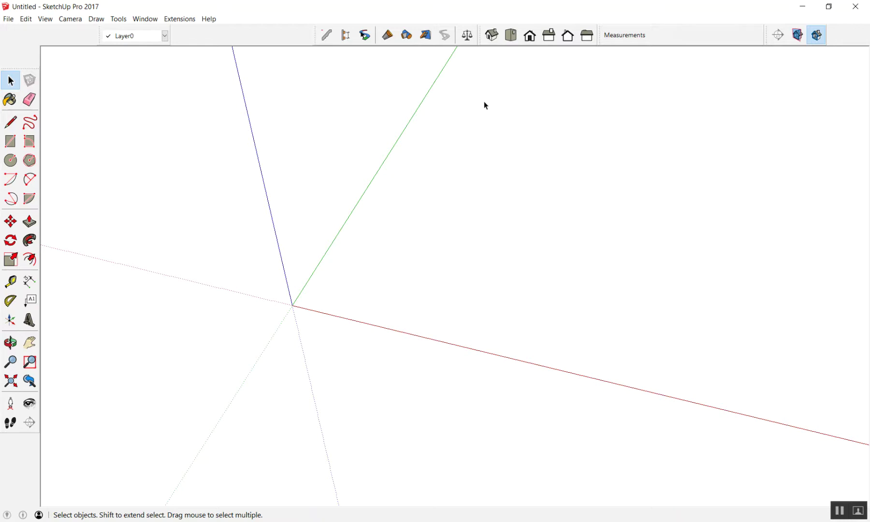
# Draw a new rectangle to begin rebuilding the cube
pyautogui.press('r')
pyautogui.click(395, 270)
pyautogui.click(570, 207)
# Size the square to 1 and Push/Pull it up 1 m into a cube
pyautogui.write('1,1')
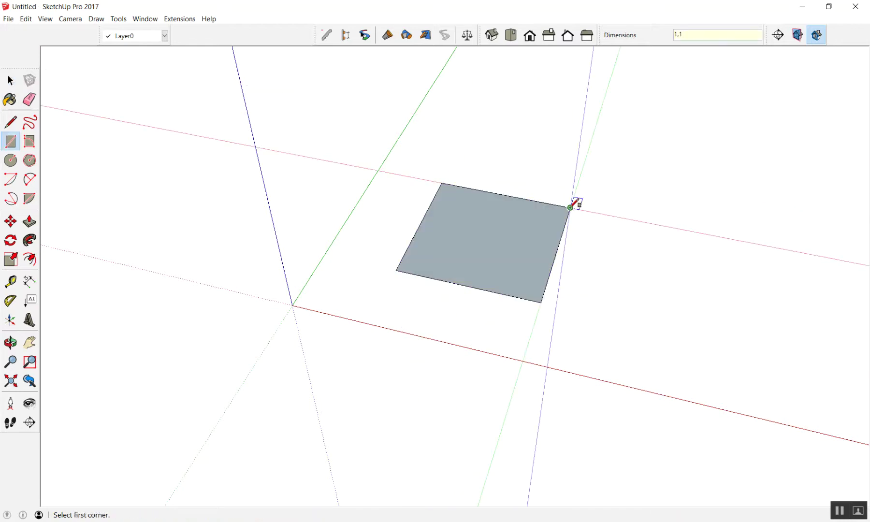
pyautogui.press('Return')
pyautogui.scroll(3, 575, 203)
pyautogui.press('p')
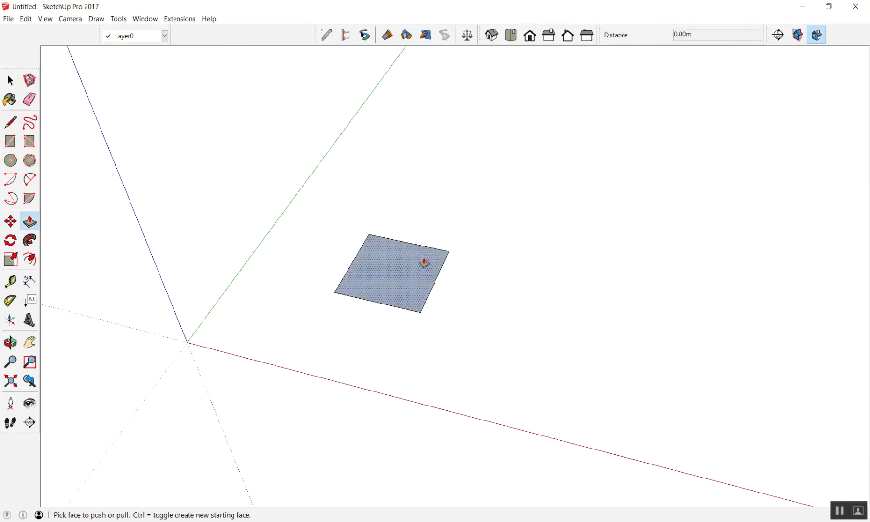
pyautogui.click(451, 255)
pyautogui.click(422, 189)
pyautogui.write('1')
pyautogui.press('Return')
pyautogui.press('space')
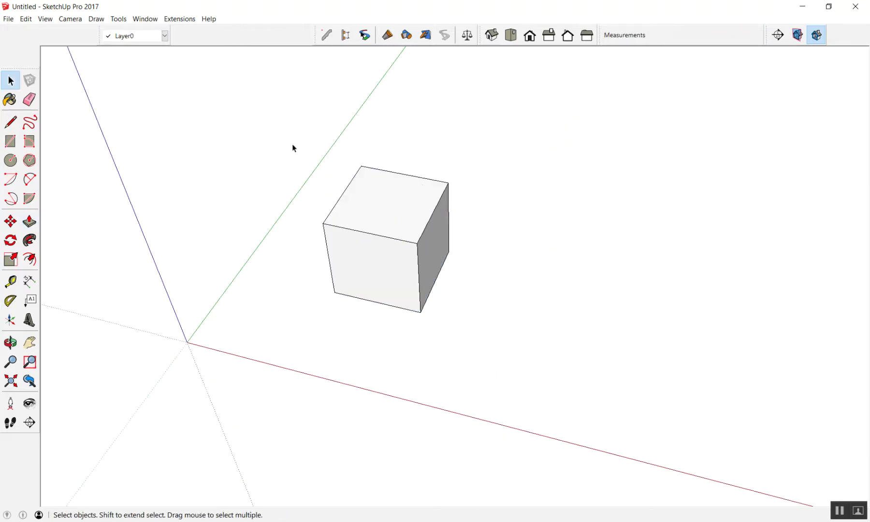
# Select the whole cube and make it a group
pyautogui.moveTo(255, 136); pyautogui.dragTo(557, 371)
pyautogui.rightClick(406, 235)
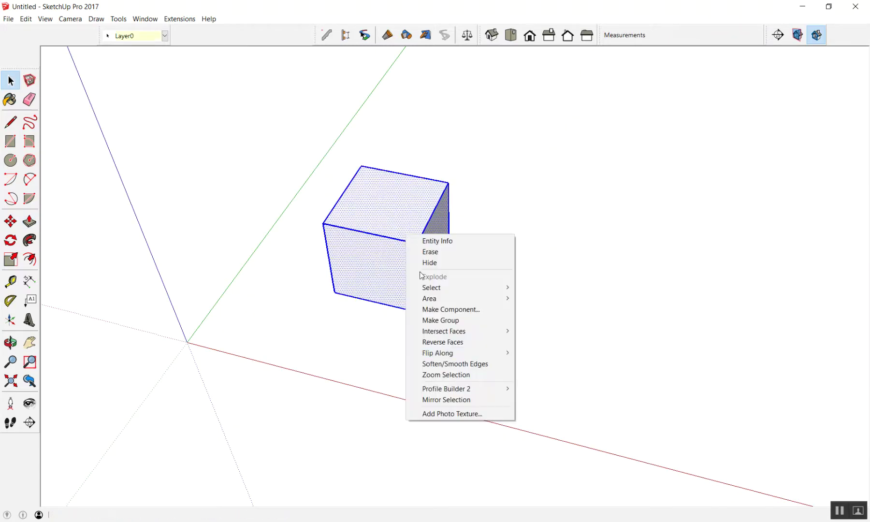
pyautogui.click(440, 320)
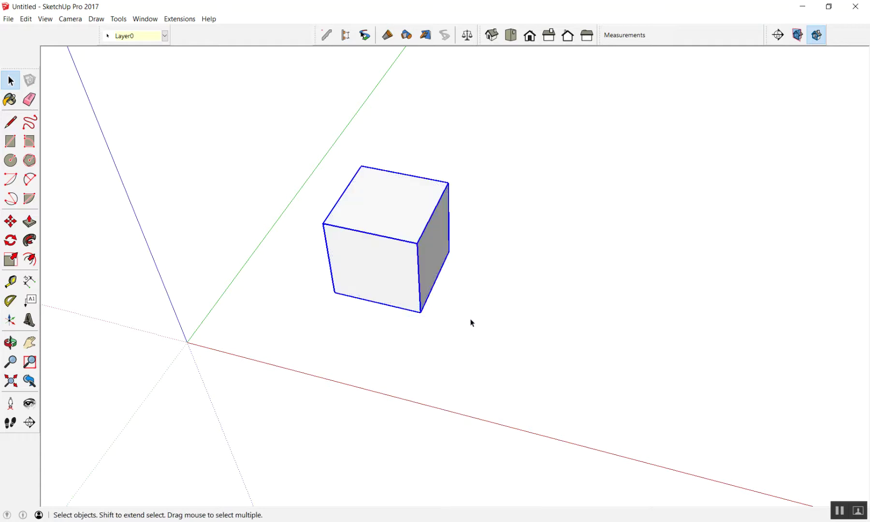
pyautogui.scroll(-2, 470, 322)
pyautogui.scroll(2, 407, 314)
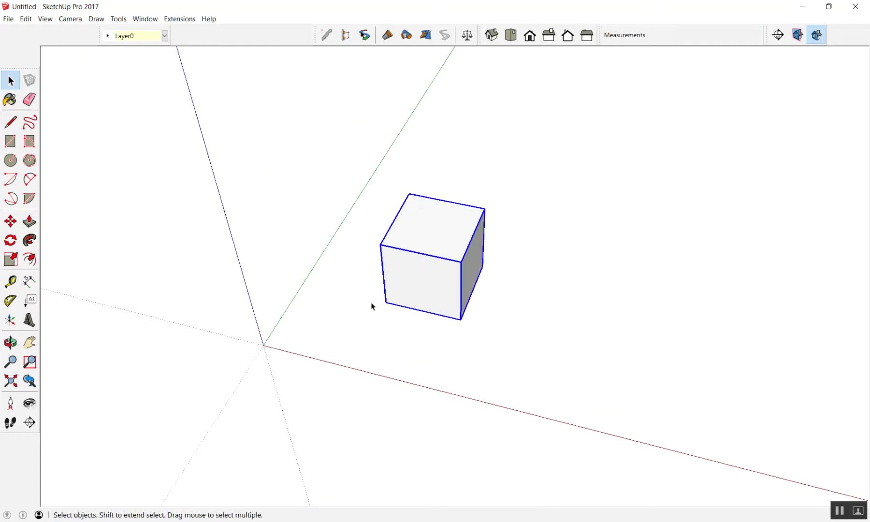
pyautogui.moveTo(371, 306)
pyautogui.mouseDown(button='middle')
pyautogui.moveTo(492, 307)
pyautogui.moveTo(282, 306)
pyautogui.mouseUp(button='middle')
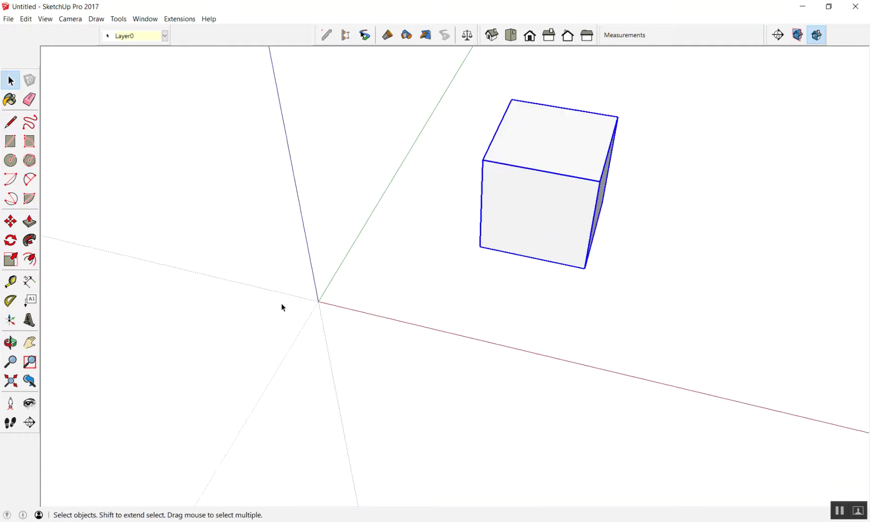
pyautogui.scroll(2, 283, 307)
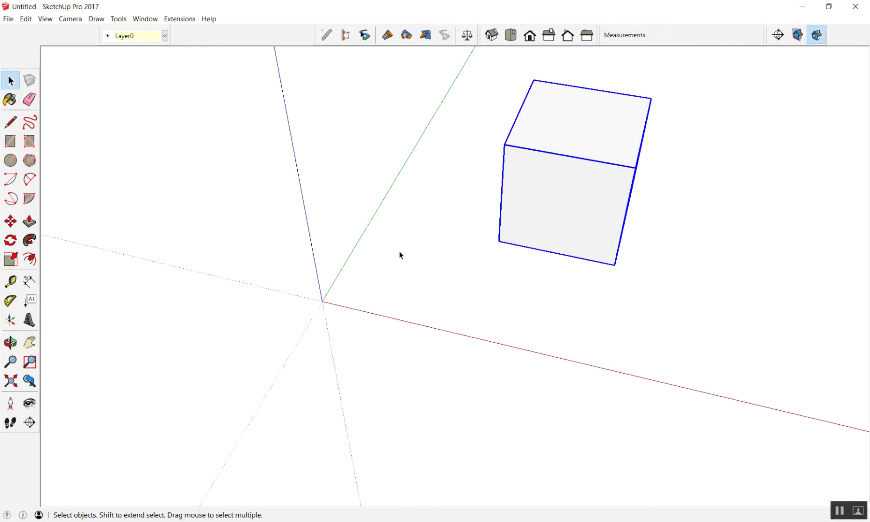
# Move the grouped cube so its corner sits exactly on the origin
pyautogui.press('m')
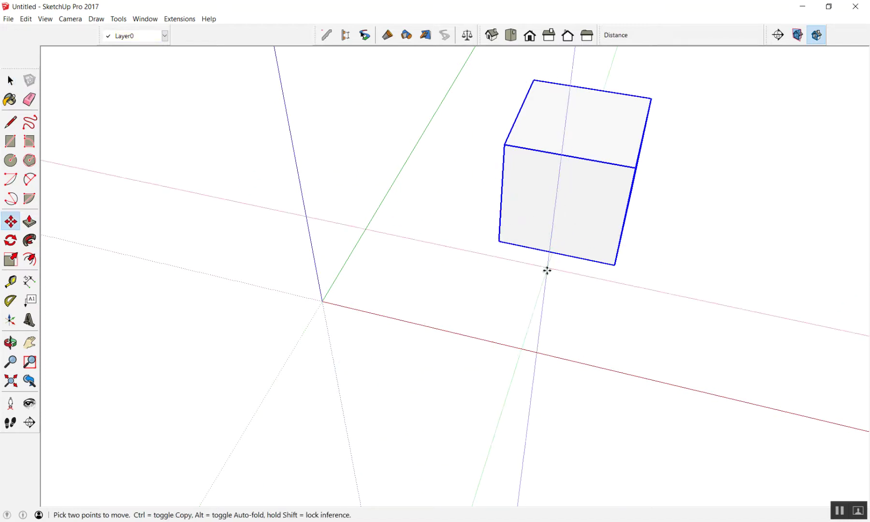
pyautogui.press('space')
pyautogui.press('m')
pyautogui.scroll(3, 486, 223)
pyautogui.scroll(2, 486, 223)
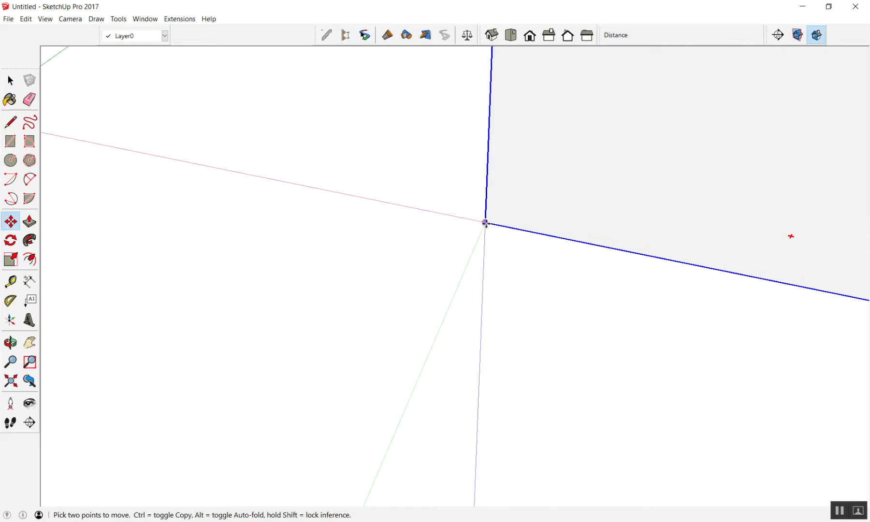
pyautogui.scroll(-1, 485, 223)
pyautogui.scroll(-2, 483, 224)
pyautogui.scroll(-2, 482, 223)
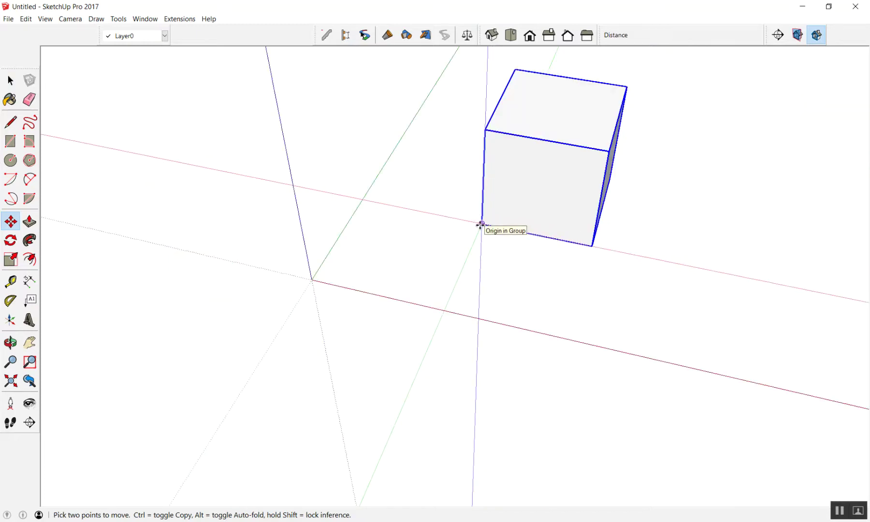
pyautogui.click(481, 224)
pyautogui.click(313, 279)
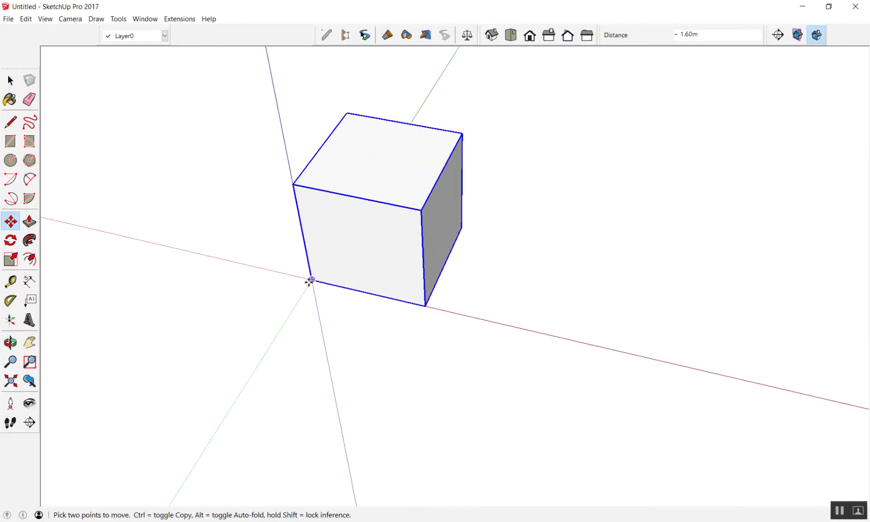
pyautogui.scroll(-2, 357, 323)
pyautogui.press('space')
pyautogui.click(428, 353)
pyautogui.scroll(-1, 429, 339)
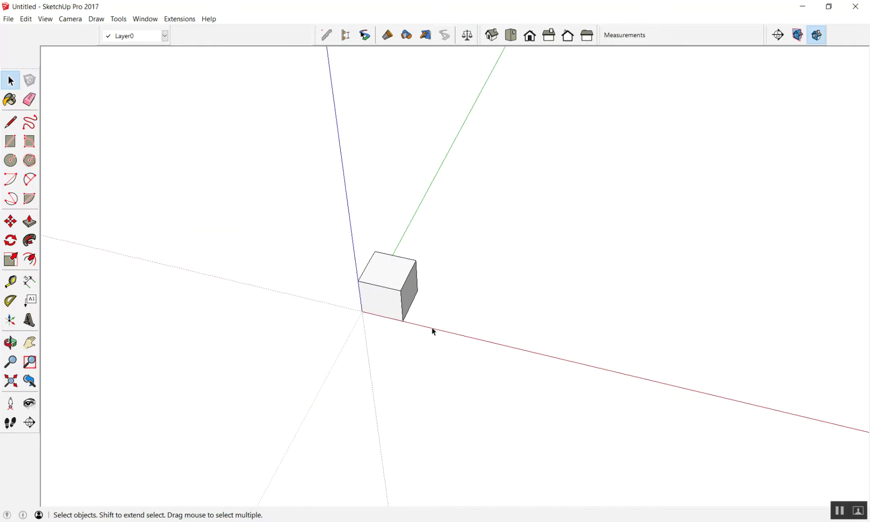
# Orbit to check the cube's placement and bring up the Layers panel
pyautogui.moveTo(410, 228)
pyautogui.mouseDown(button='middle')
pyautogui.moveTo(394, 116)
pyautogui.moveTo(410, 319)
pyautogui.moveTo(235, 103)
pyautogui.moveTo(439, 260)
pyautogui.moveTo(449, 251)
pyautogui.mouseUp(button='middle')
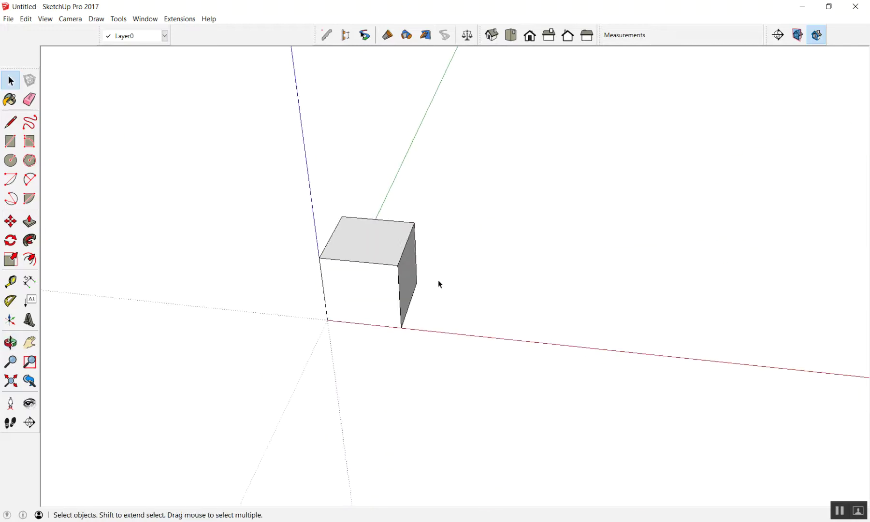
pyautogui.scroll(-3, 395, 295)
pyautogui.moveTo(395, 295)
pyautogui.mouseDown(button='middle')
pyautogui.moveTo(395, 258)
pyautogui.moveTo(355, 296)
pyautogui.mouseUp(button='middle')
pyautogui.scroll(2, 365, 246)
pyautogui.scroll(2, 350, 256)
pyautogui.scroll(-2, 350, 255)
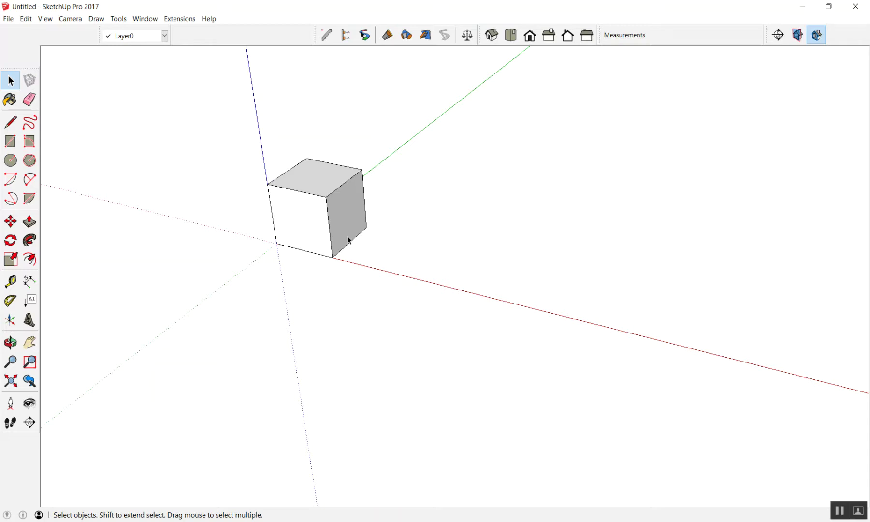
pyautogui.hotkey('ctrl', 'shift', 'l')
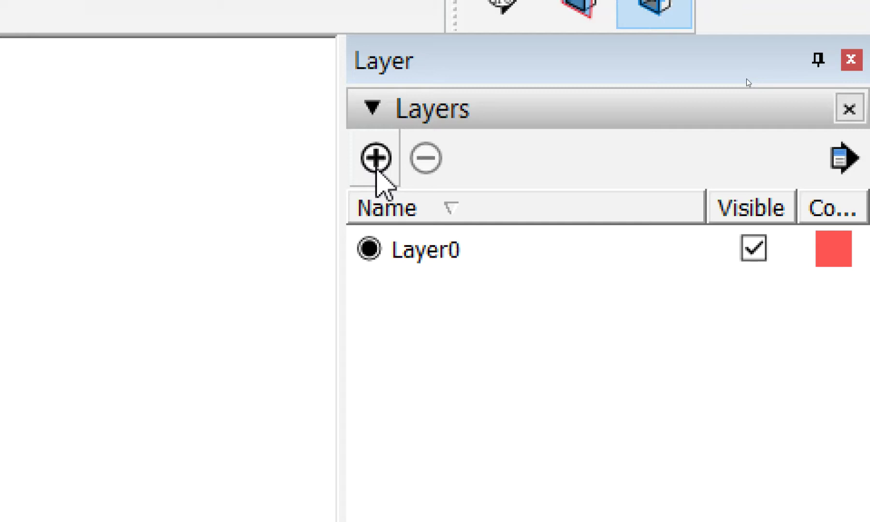
# Add layers named ฐานราก and ตอม่อ
pyautogui.click(377, 167)
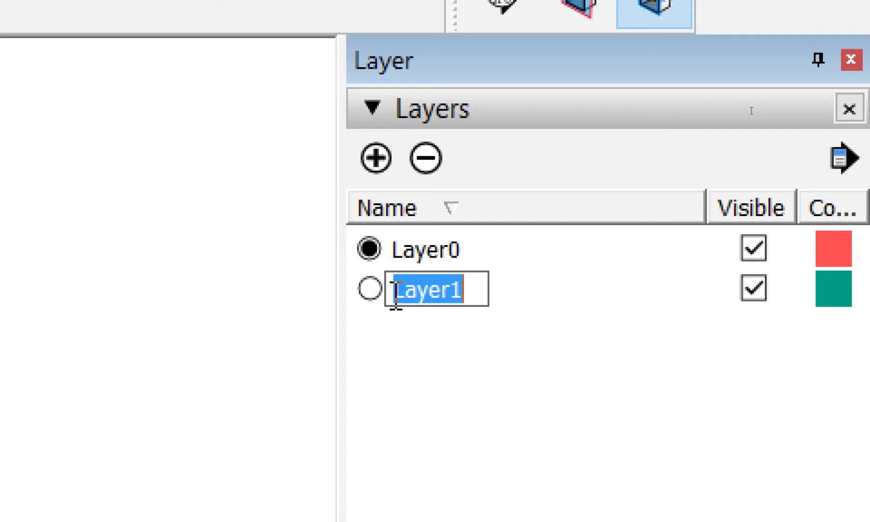
pyautogui.write('{ko')
pyautogui.press('BackSpace')
pyautogui.press('BackSpace')
pyautogui.press('BackSpace')
pyautogui.write('ฐาน')
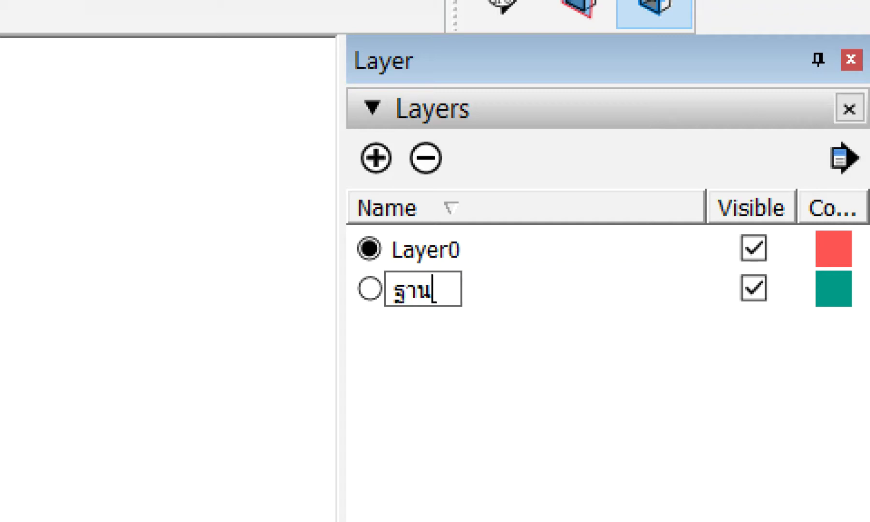
pyautogui.write('ราก')
pyautogui.press('Return')
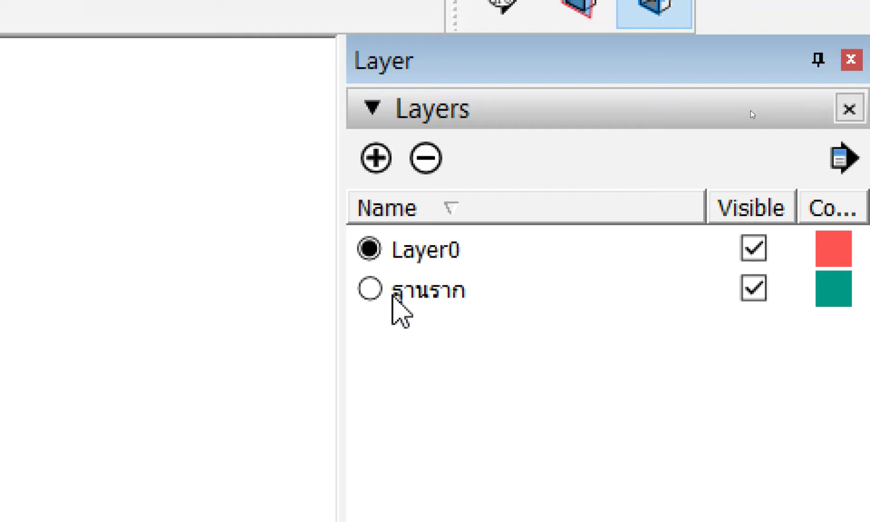
pyautogui.click(369, 157)
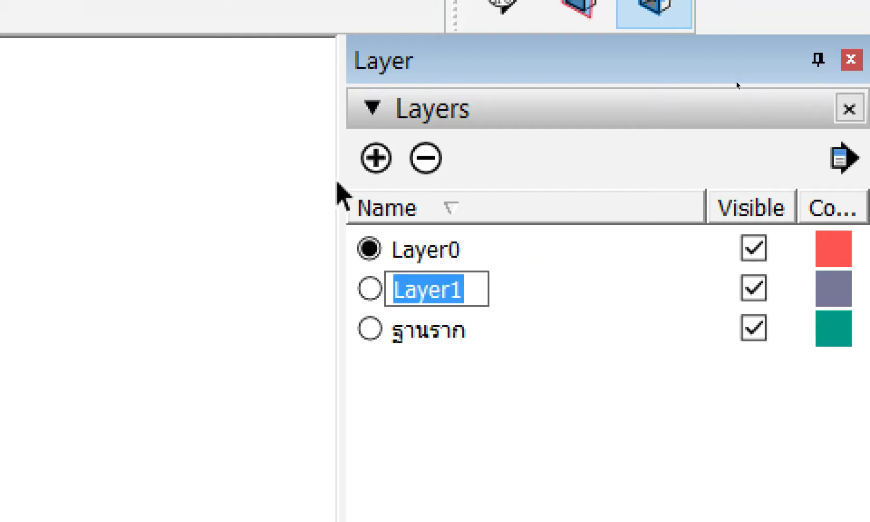
pyautogui.write('เส')
pyautogui.press('BackSpace')
pyautogui.press('BackSpace')
pyautogui.write('ตอม่')
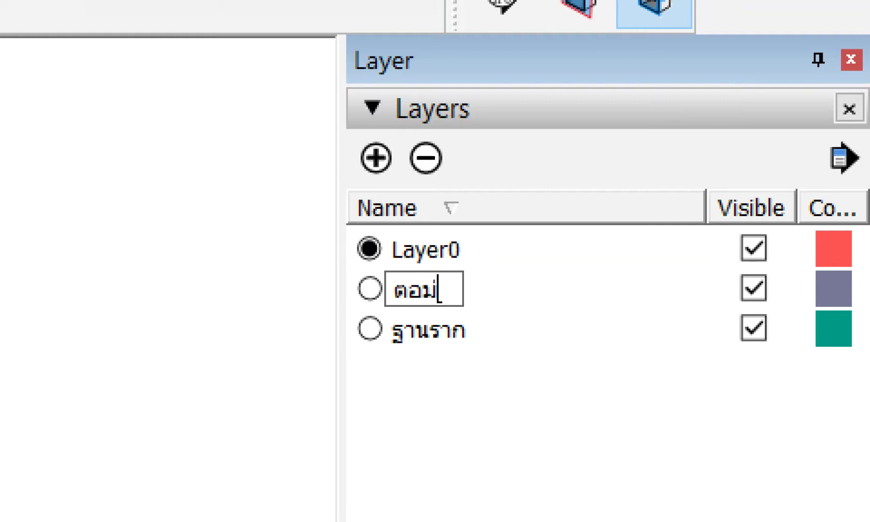
pyautogui.write('อ')
pyautogui.press('Return')
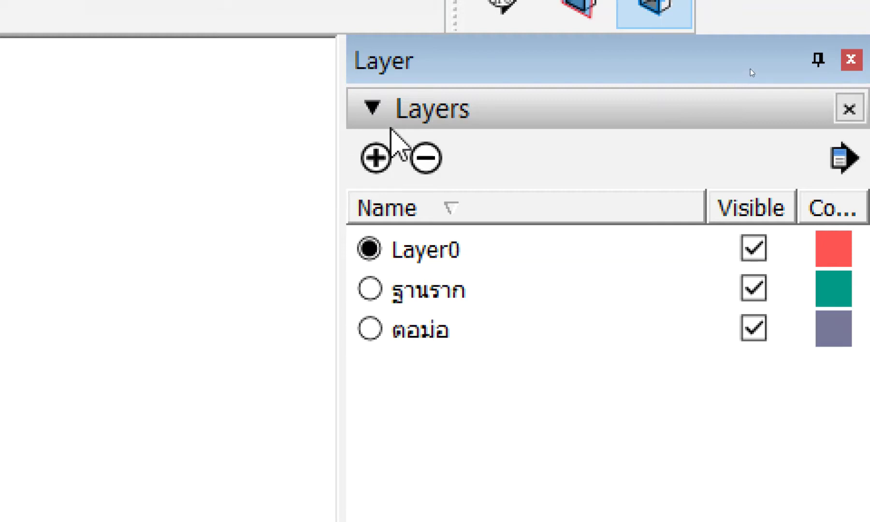
# Add layers named เสา, คานคอดิน and คานรับหลังคา
pyautogui.click(372, 180)
pyautogui.write('เสา')
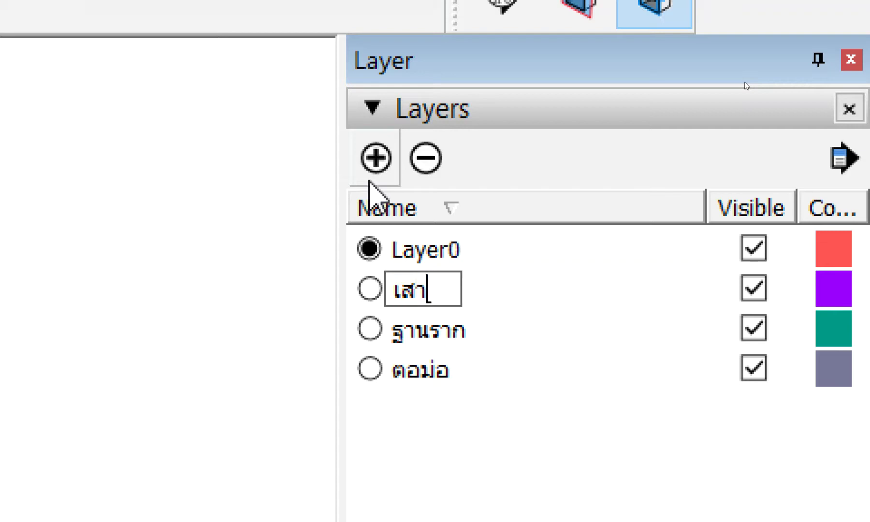
pyautogui.press('Return')
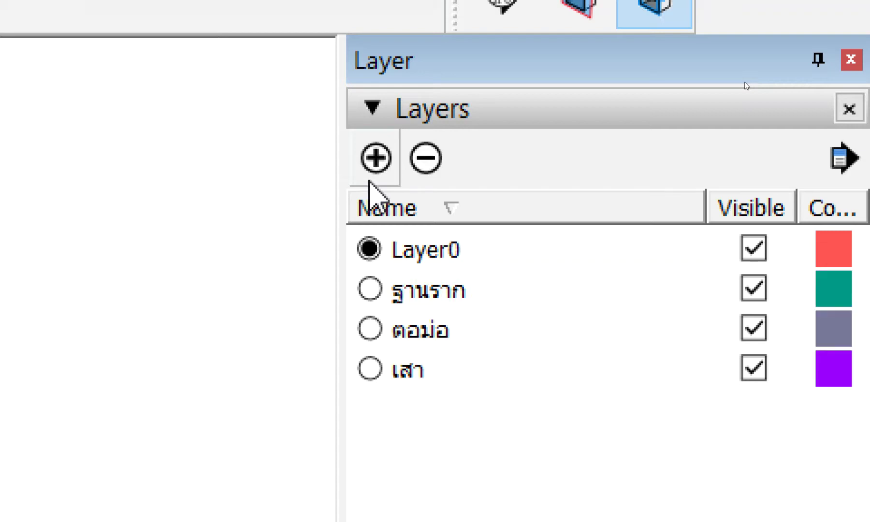
pyautogui.click(376, 154)
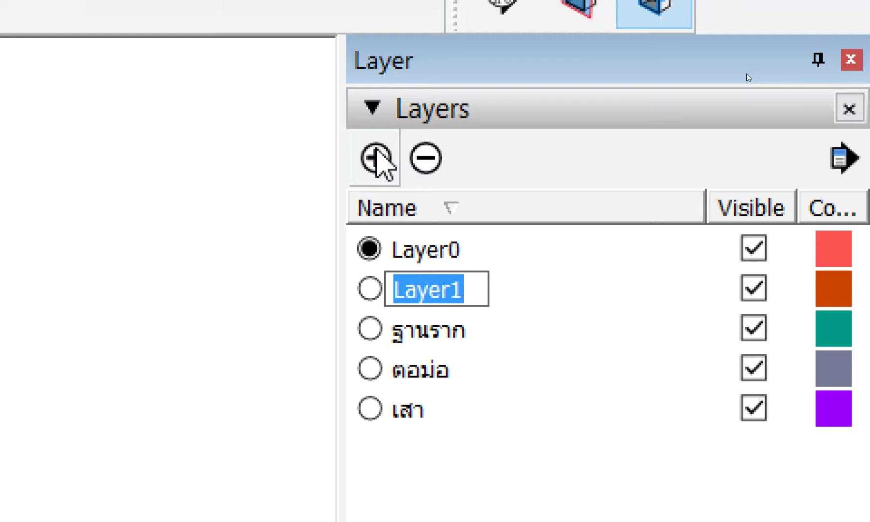
pyautogui.write('คานคอดิน')
pyautogui.press('Return')
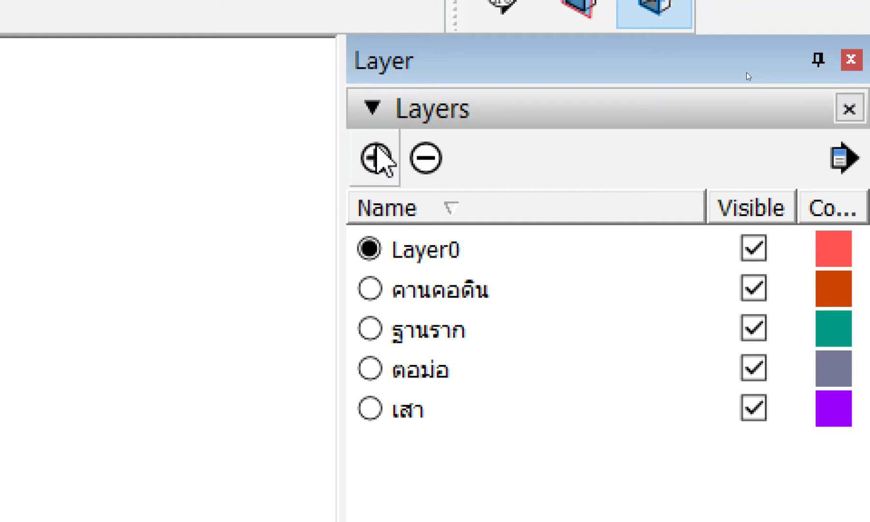
pyautogui.click(377, 153)
pyautogui.write('คานรับหลังคา')
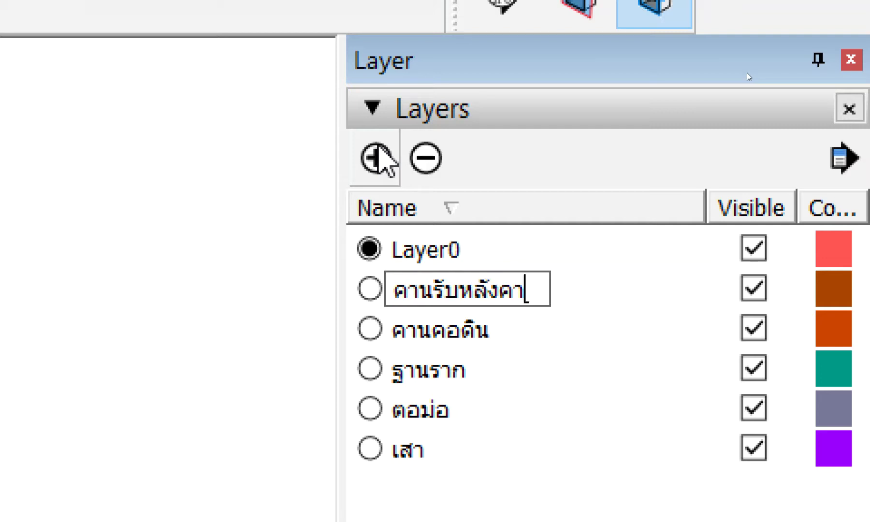
pyautogui.press('Return')
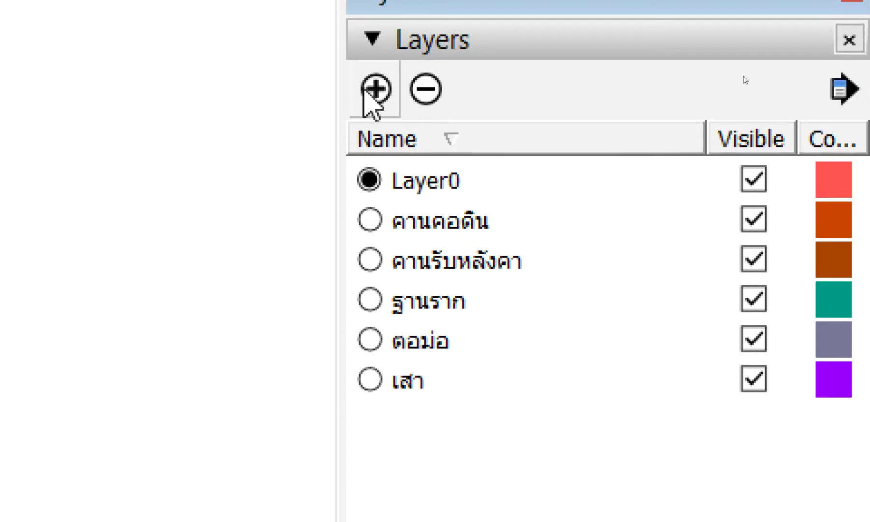
# Add three new layers named ผนัง, ดั้ง and อกไก่
pyautogui.click(370, 96)
pyautogui.write('ผนัง')
pyautogui.press('Return')
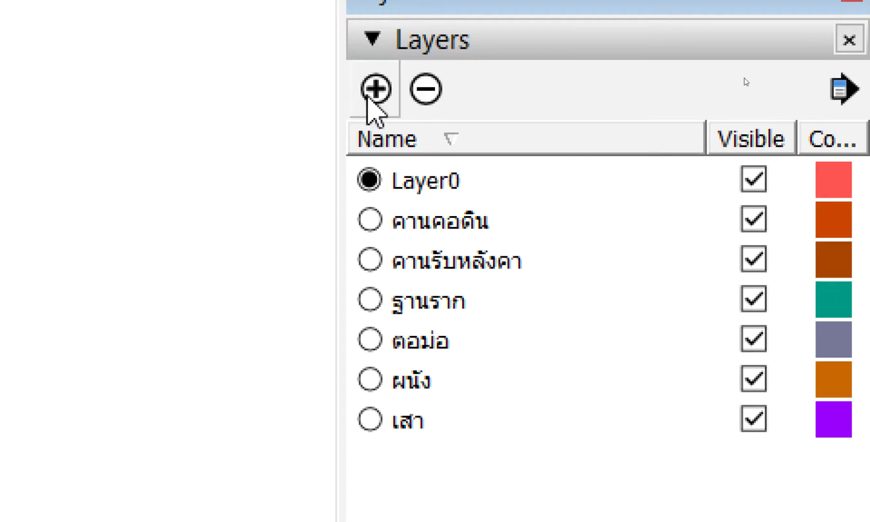
pyautogui.click(389, 95)
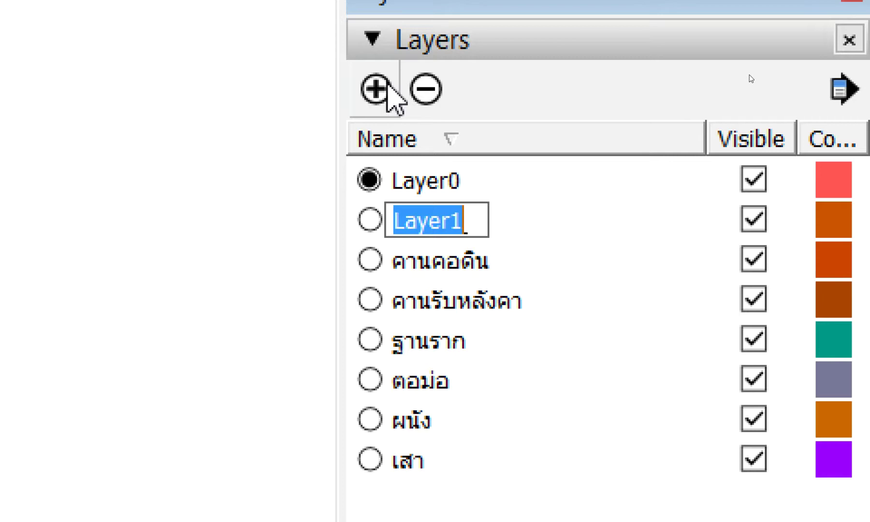
pyautogui.write('ตั้ง')
pyautogui.press('Return')
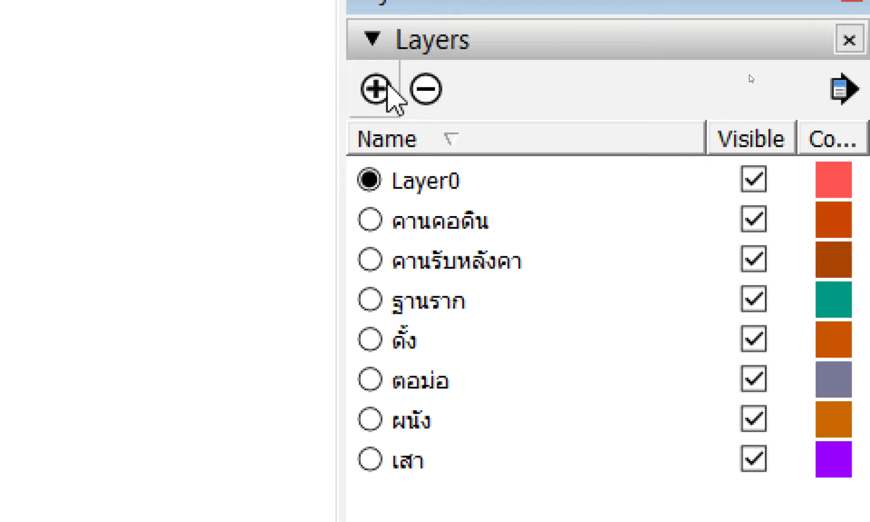
pyautogui.click(386, 83)
pyautogui.write('อกได่')
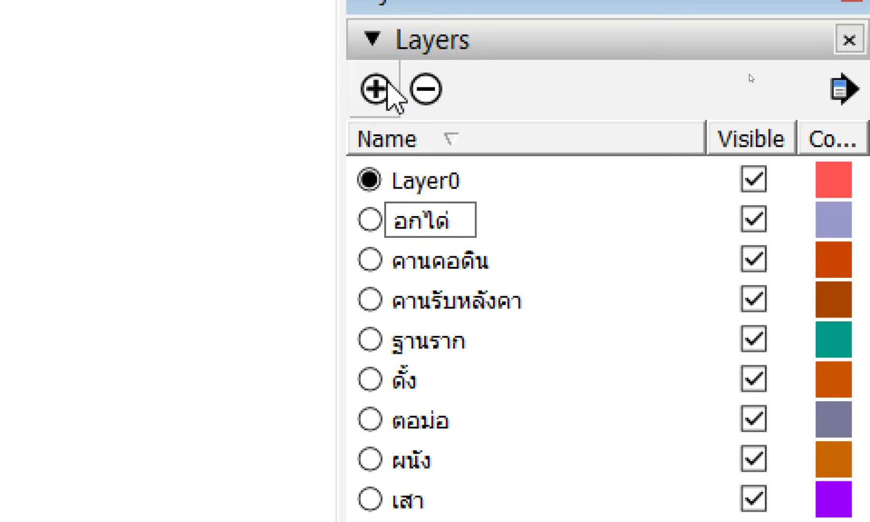
pyautogui.press('BackSpace')
pyautogui.press('BackSpace')
pyautogui.write('ก่')
pyautogui.press('Return')
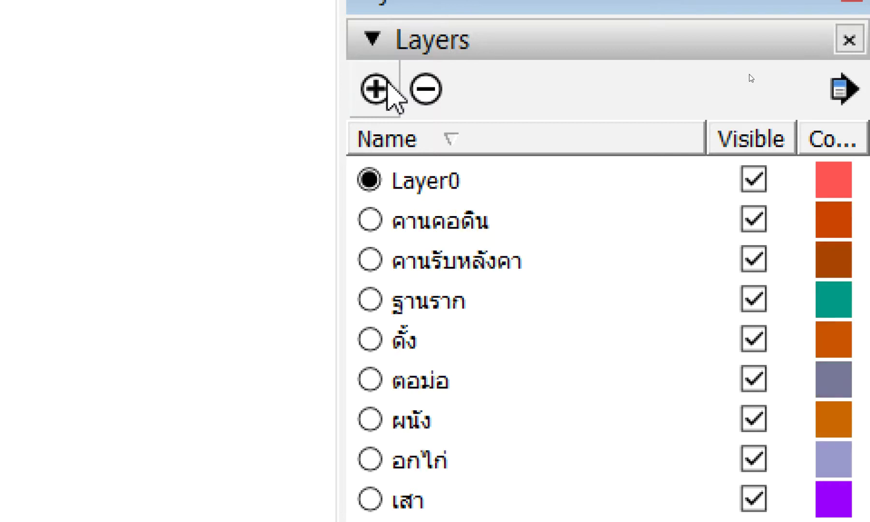
# Add two more layers named แป and จันทัน, bringing the list to ten layers
pyautogui.click(389, 79)
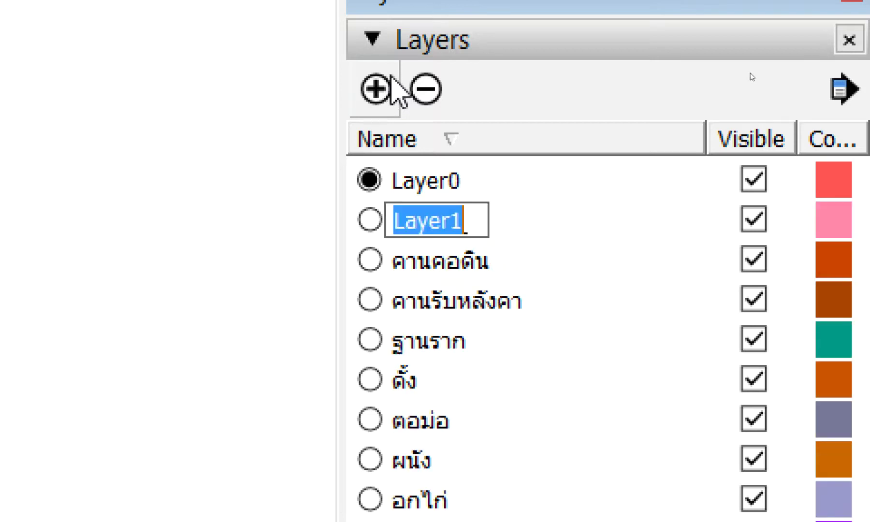
pyautogui.write('เสา')
pyautogui.press('Return')
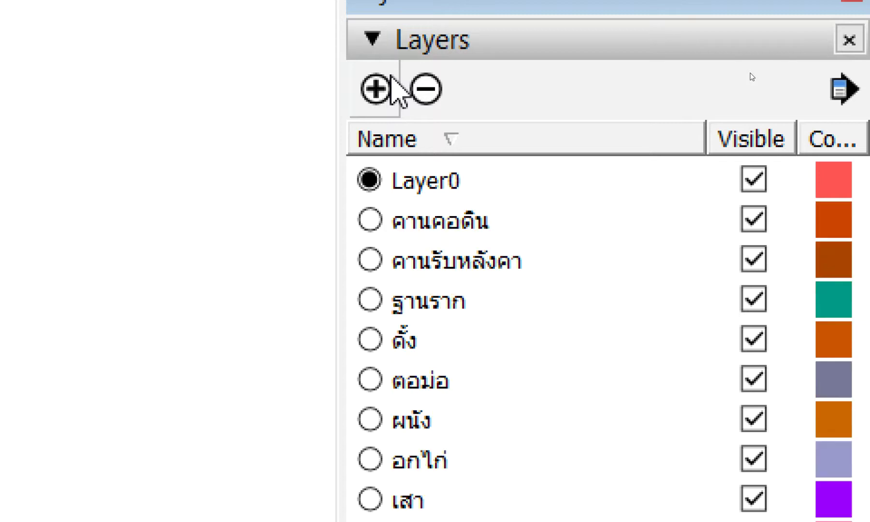
pyautogui.click(365, 83)
pyautogui.write('จัน')
pyautogui.write('ทั')
pyautogui.write('ร')
pyautogui.press('BackSpace')
pyautogui.write('น')
pyautogui.press('Return')
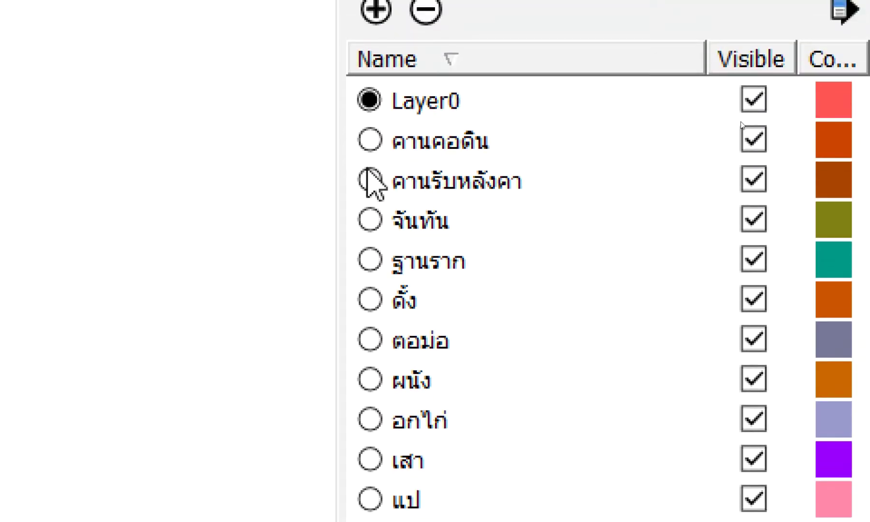
# Rename the ฐานราก layer to 01 ฐานราก
pyautogui.click(400, 139)
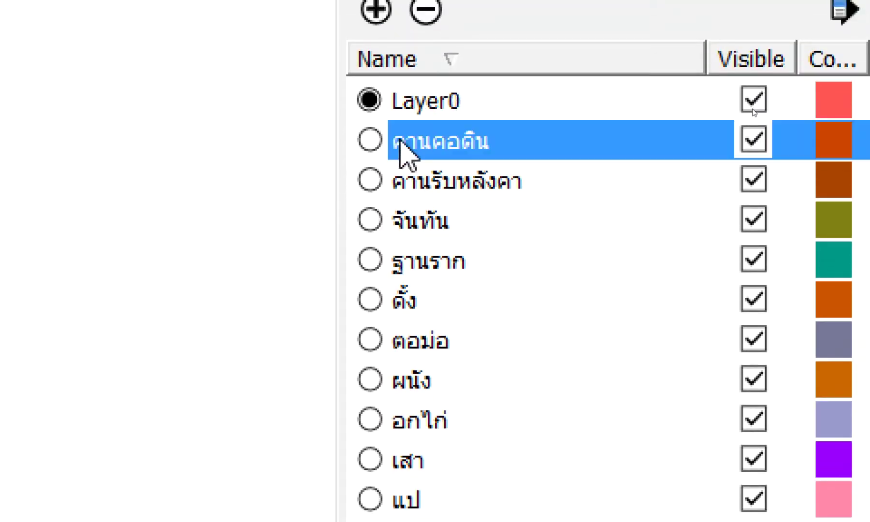
pyautogui.click(393, 183)
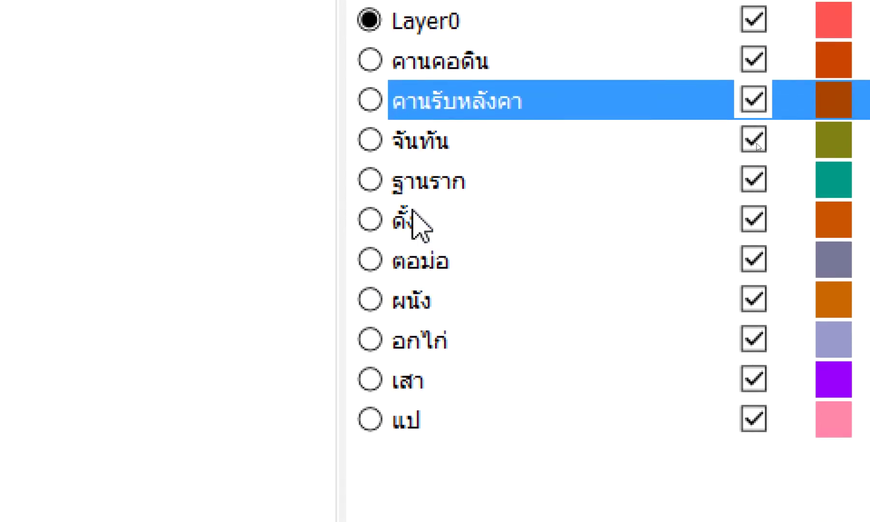
pyautogui.click(410, 188)
pyautogui.click(408, 186)
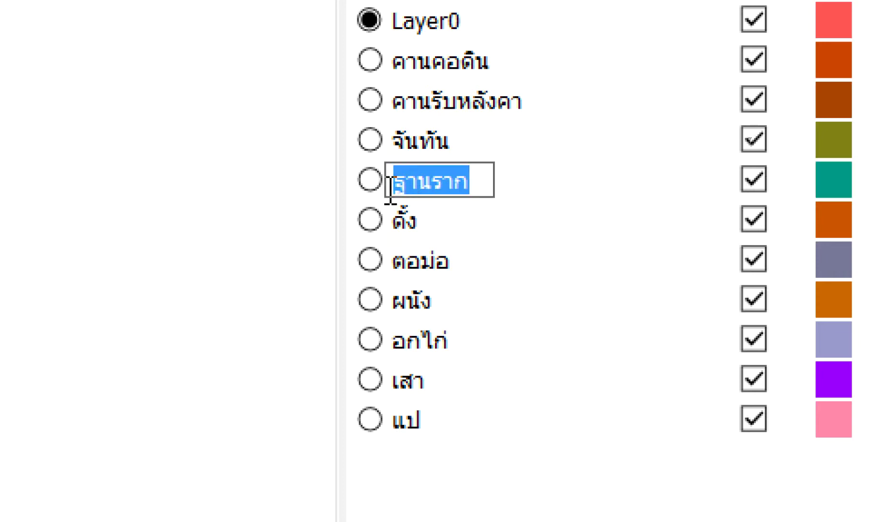
pyautogui.click(391, 183)
pyautogui.write('จ')
pyautogui.press('BackSpace')
pyautogui.write('01')
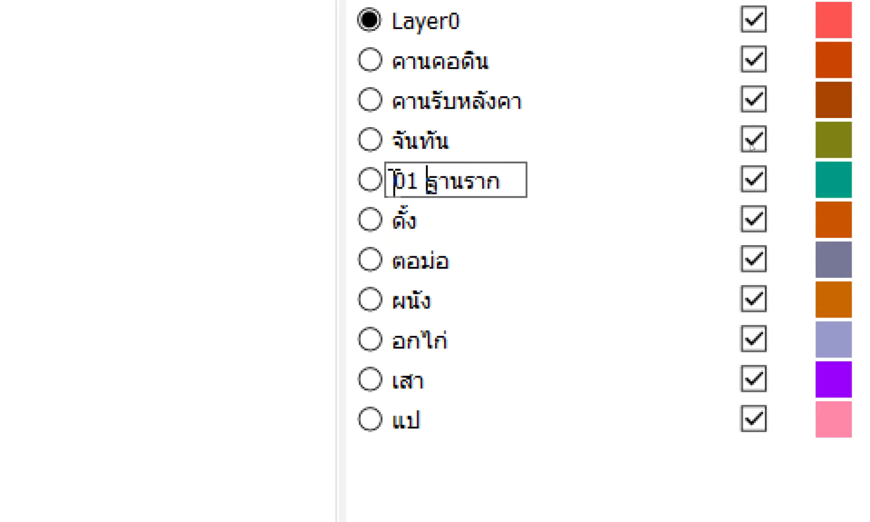
pyautogui.click(413, 231)
# Rename the ตอม่อ layer to 02 ตอม่อ
pyautogui.doubleClick(415, 263)
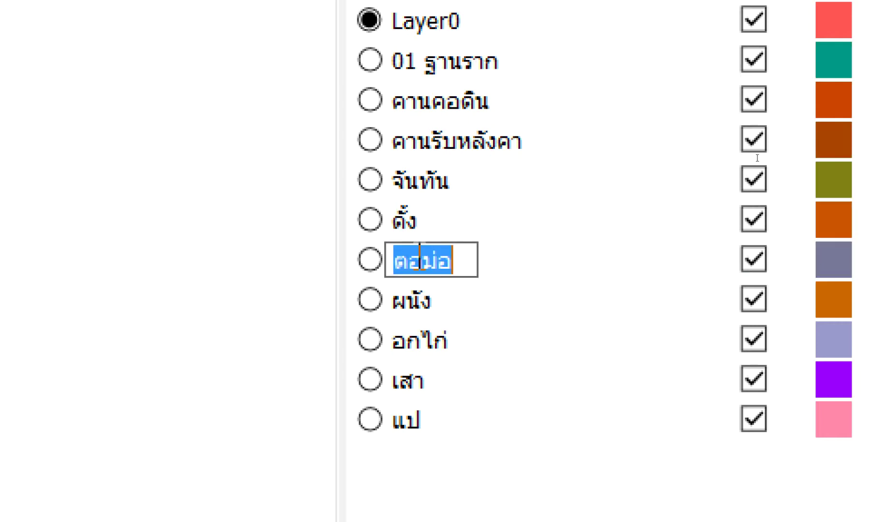
pyautogui.click(393, 263)
pyautogui.write('02')
pyautogui.press('Return')
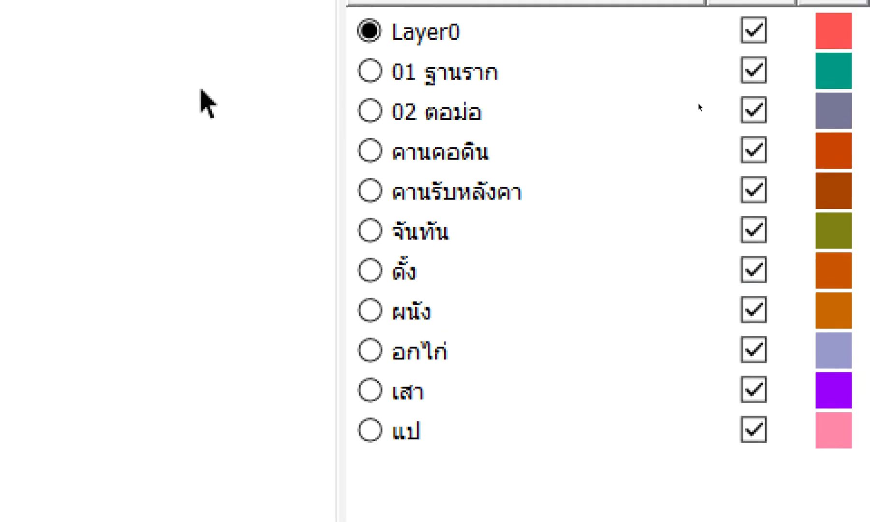
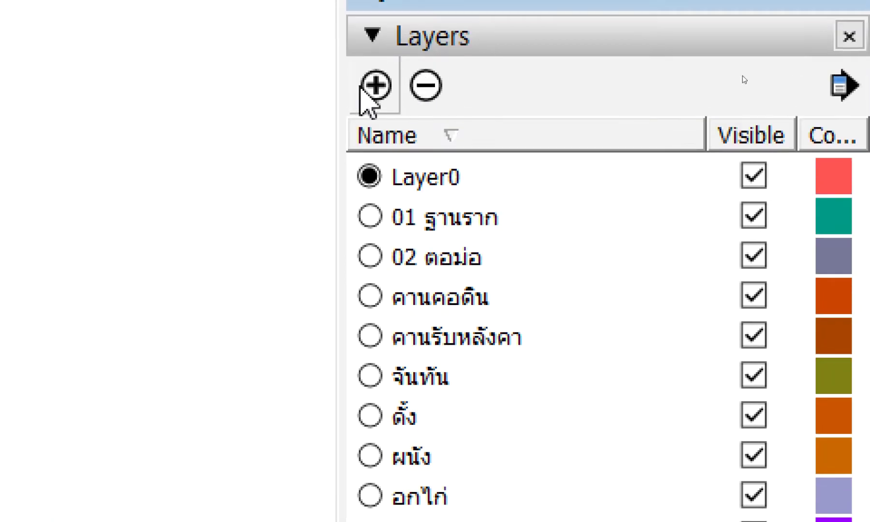
# Add a test layer, Layer1, then delete it again and maximise the SketchUp window
pyautogui.click(376, 24)
pyautogui.click(582, 333)
pyautogui.click(466, 305)
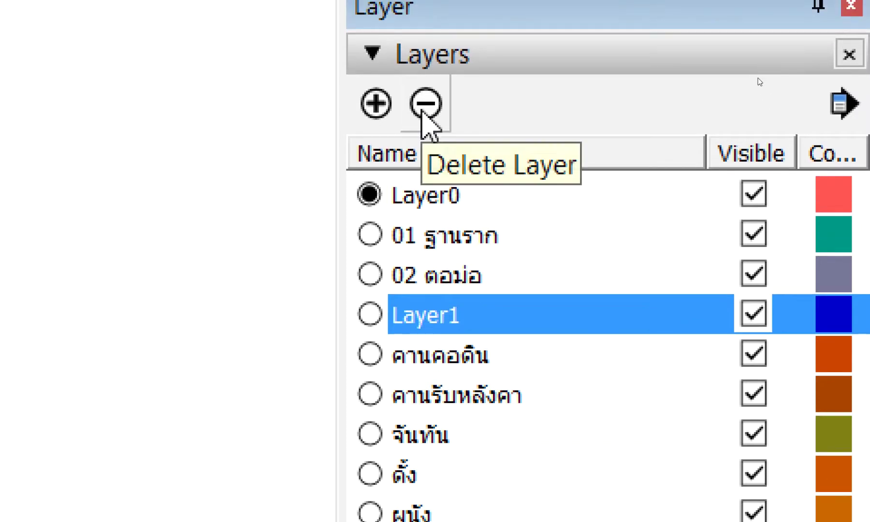
pyautogui.click(422, 110)
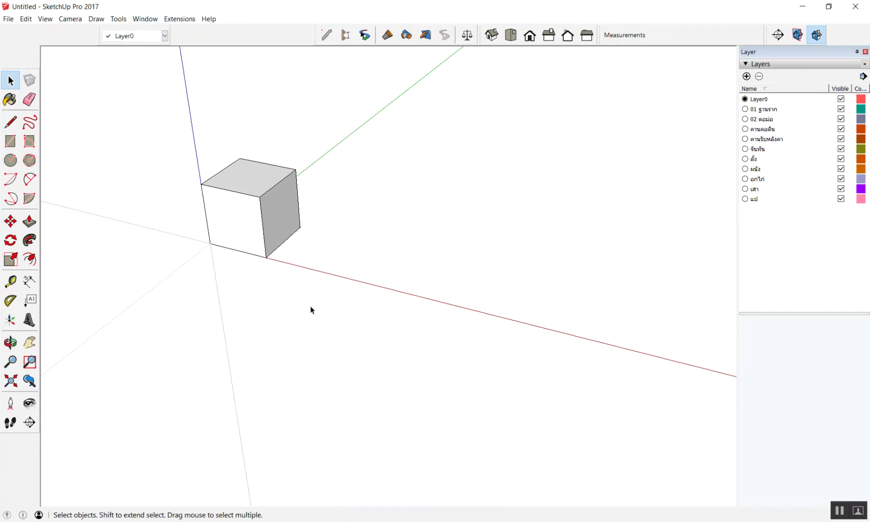
pyautogui.moveTo(331, 14)
pyautogui.mouseDown()
pyautogui.moveTo(467, 103)
pyautogui.moveTo(270, 286)
pyautogui.moveTo(373, 166)
pyautogui.mouseUp()
pyautogui.doubleClick(373, 166)
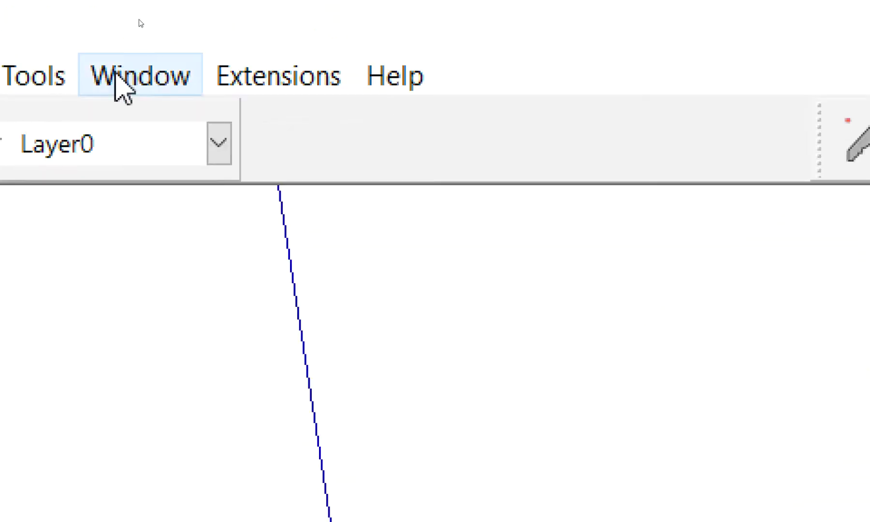
# Install jbb_layers_panel_17.rbz from SketchUp\Work Shop2 via the Extension Manager, then close it
pyautogui.click(119, 80)
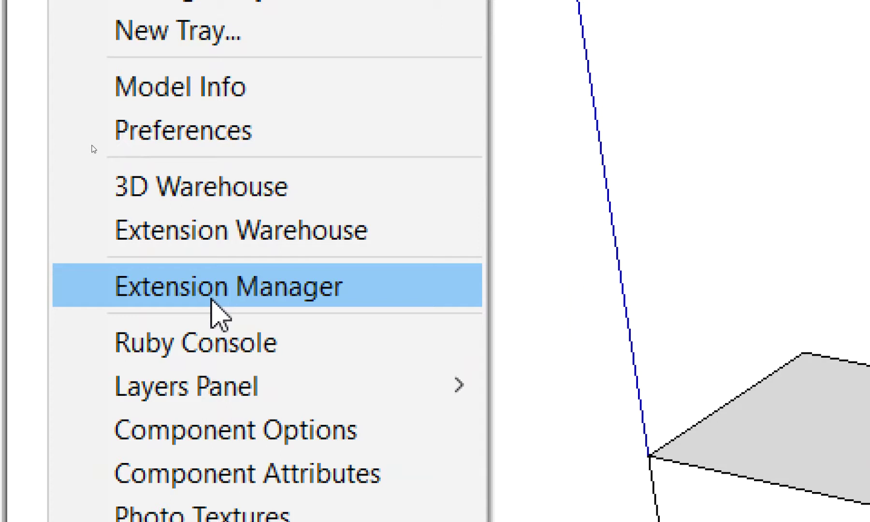
pyautogui.click(212, 300)
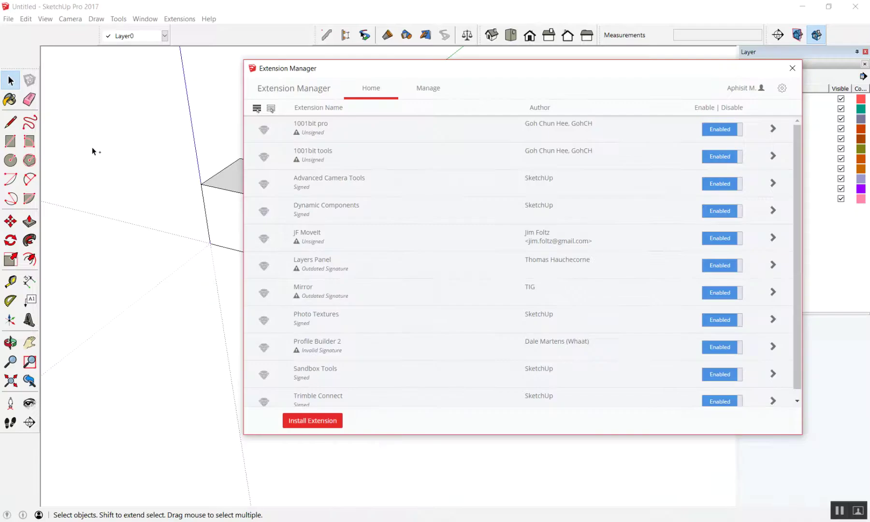
pyautogui.scroll(-1, 358, 349)
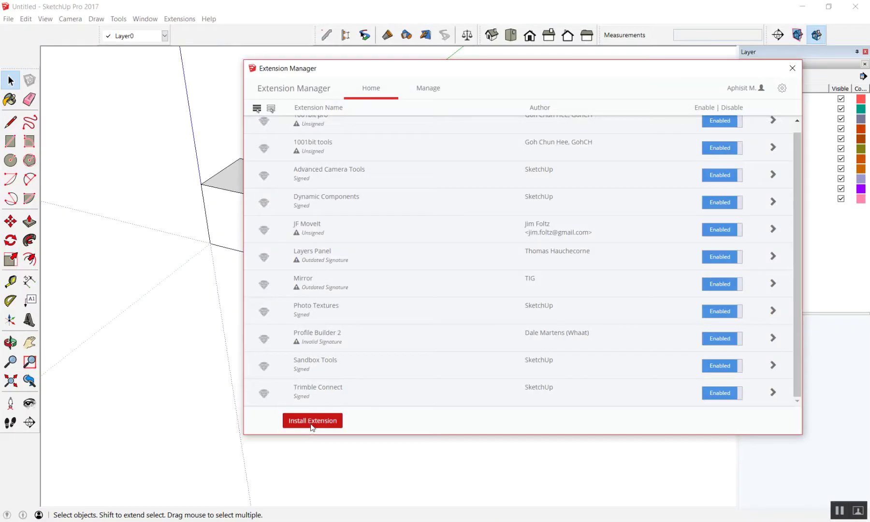
pyautogui.click(312, 421)
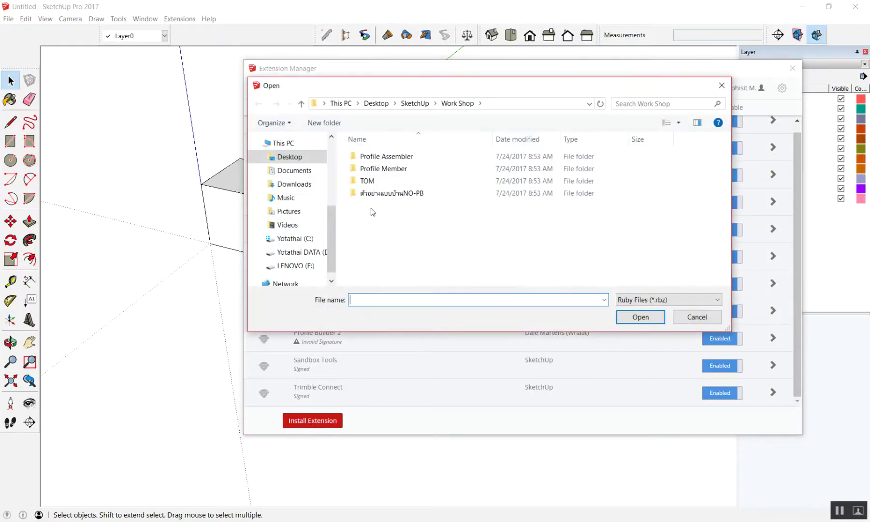
pyautogui.click(415, 105)
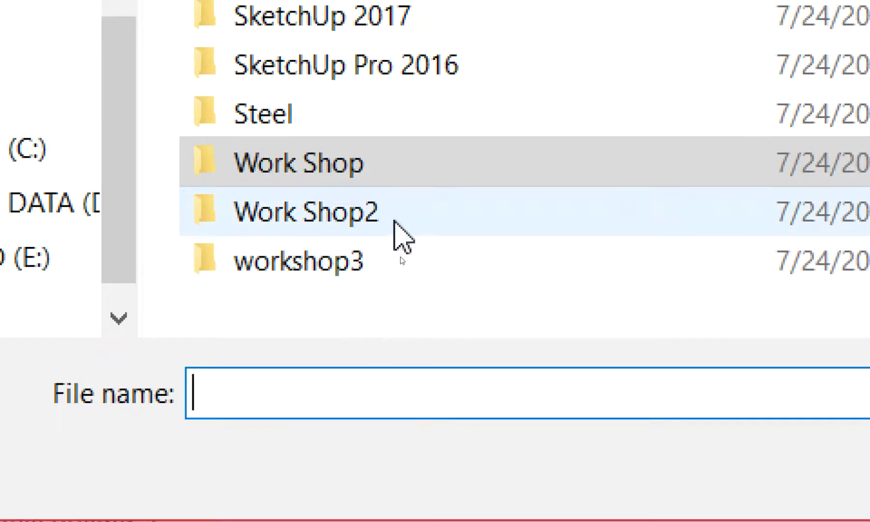
pyautogui.doubleClick(402, 256)
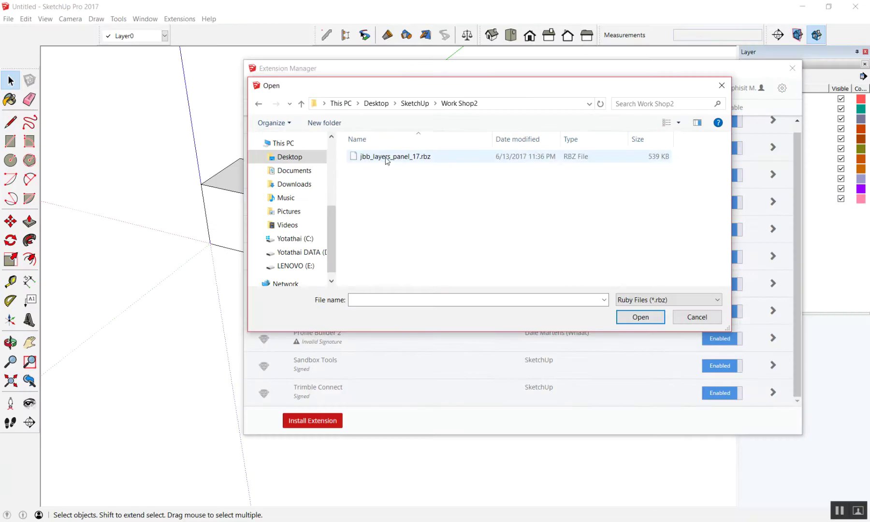
pyautogui.doubleClick(386, 159)
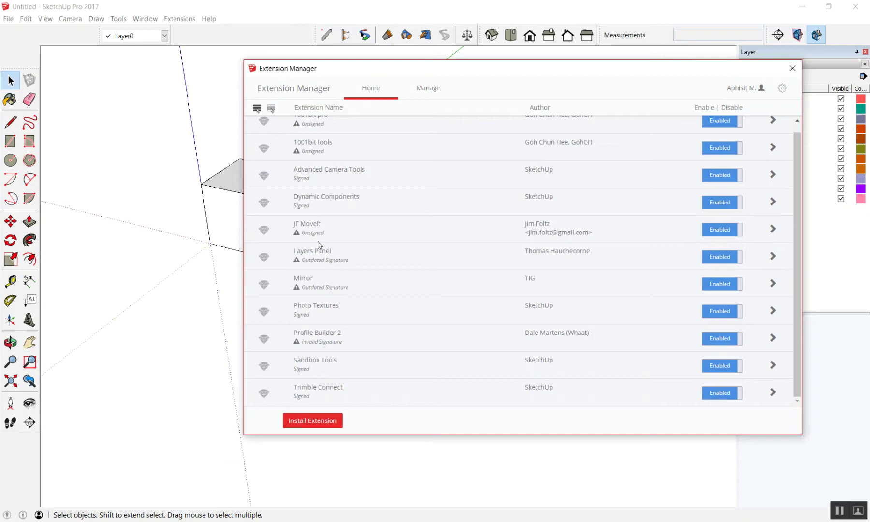
pyautogui.click(793, 68)
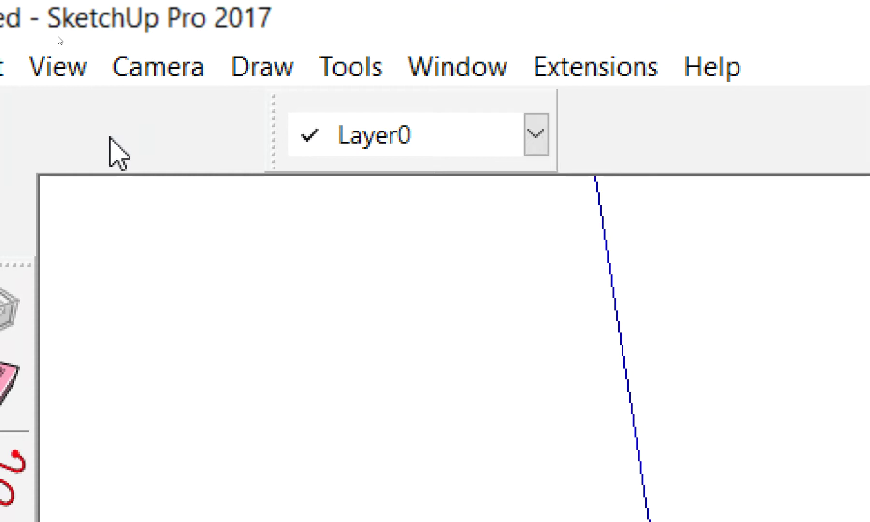
pyautogui.click(491, 79)
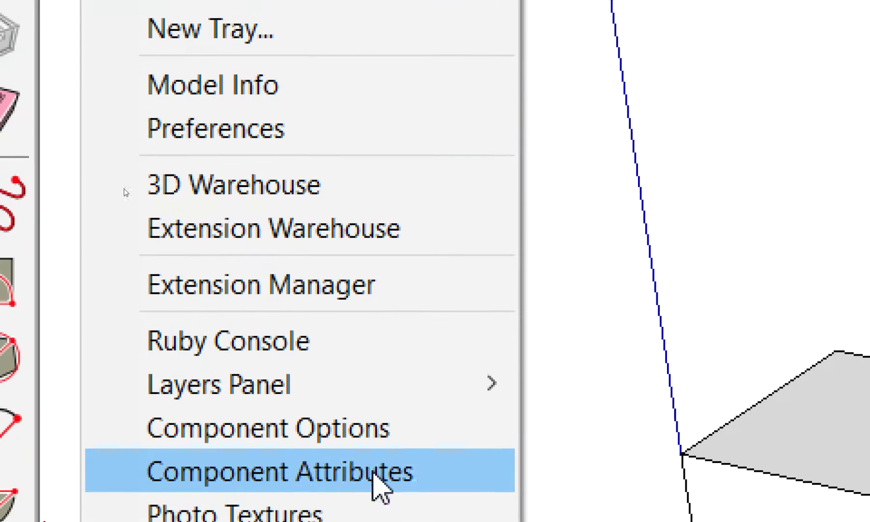
pyautogui.click(301, 144)
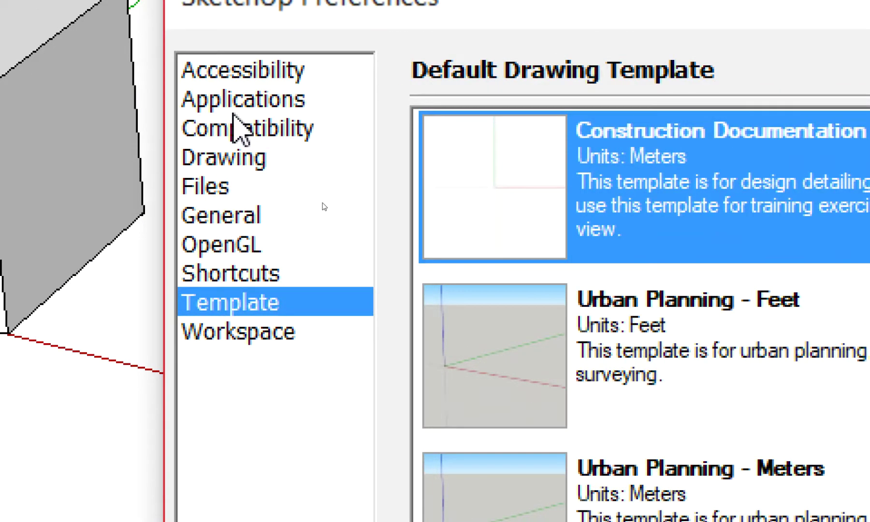
pyautogui.click(237, 147)
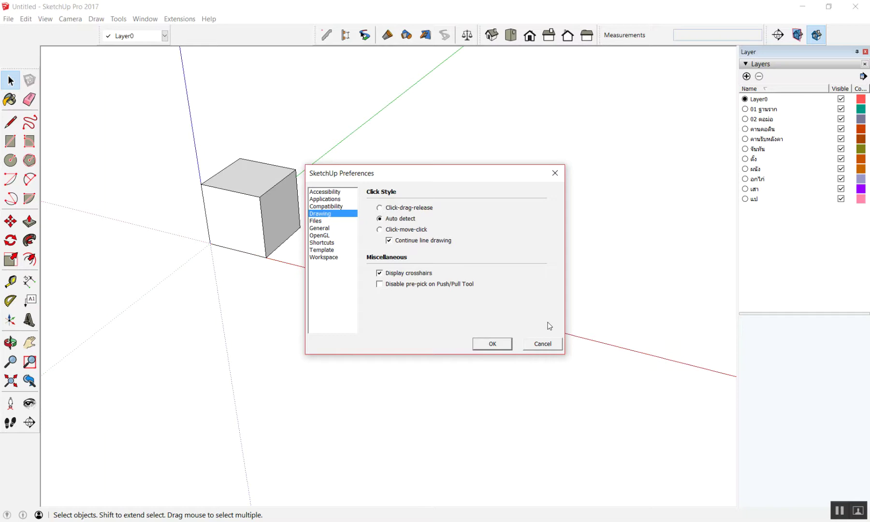
pyautogui.click(543, 346)
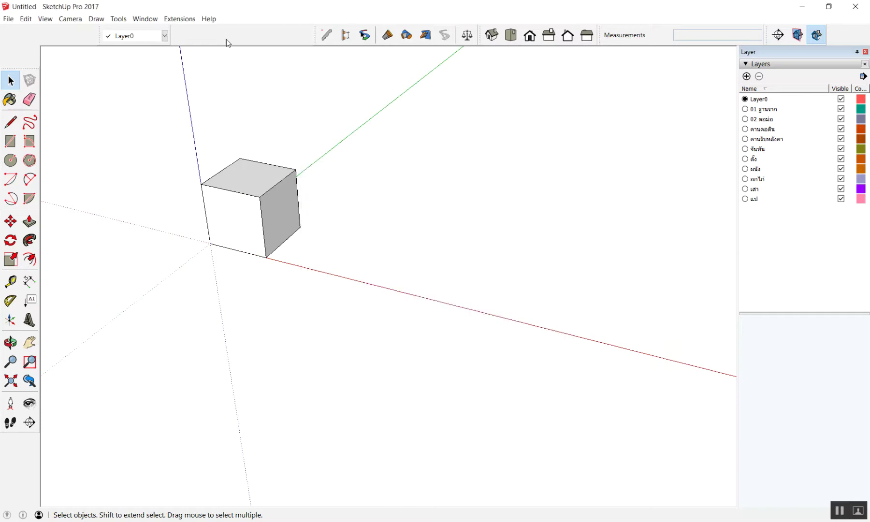
pyautogui.rightClick(226, 39)
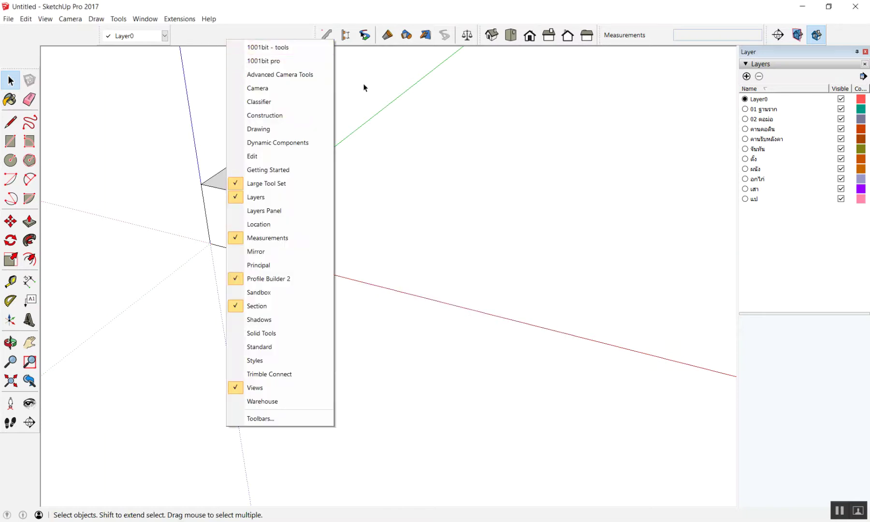
pyautogui.click(403, 94)
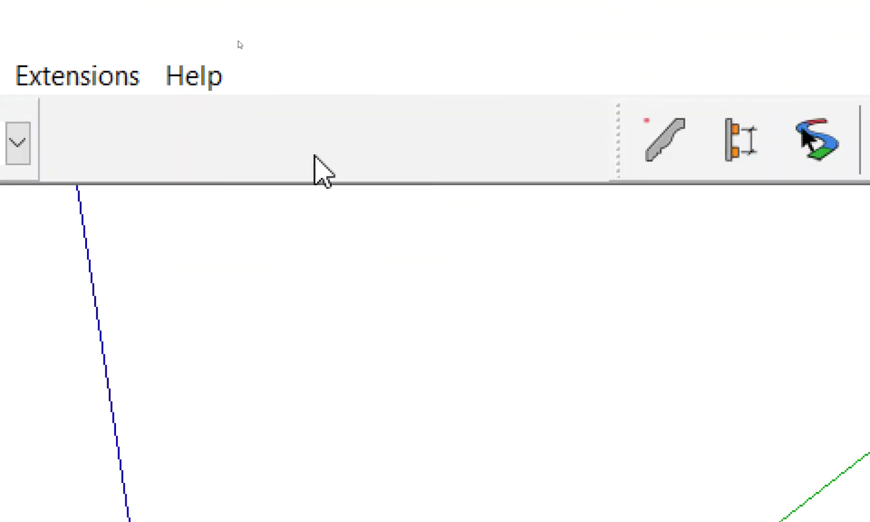
pyautogui.rightClick(313, 167)
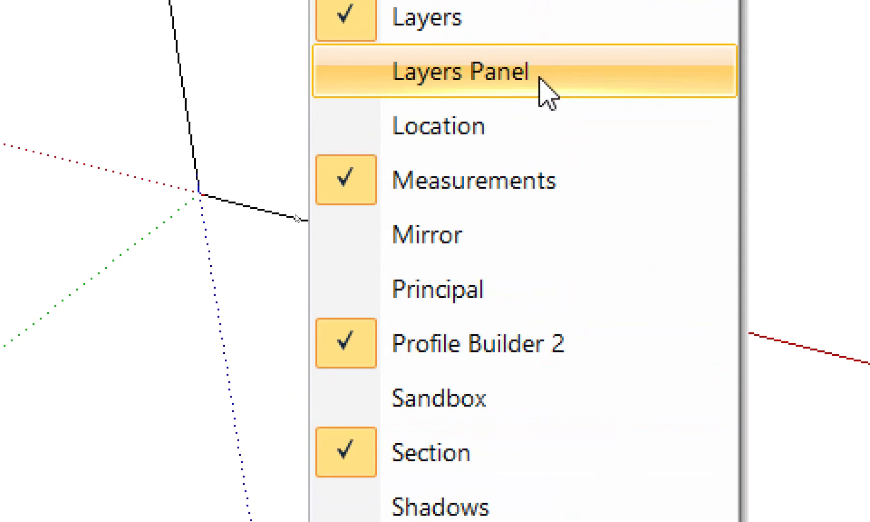
pyautogui.click(540, 77)
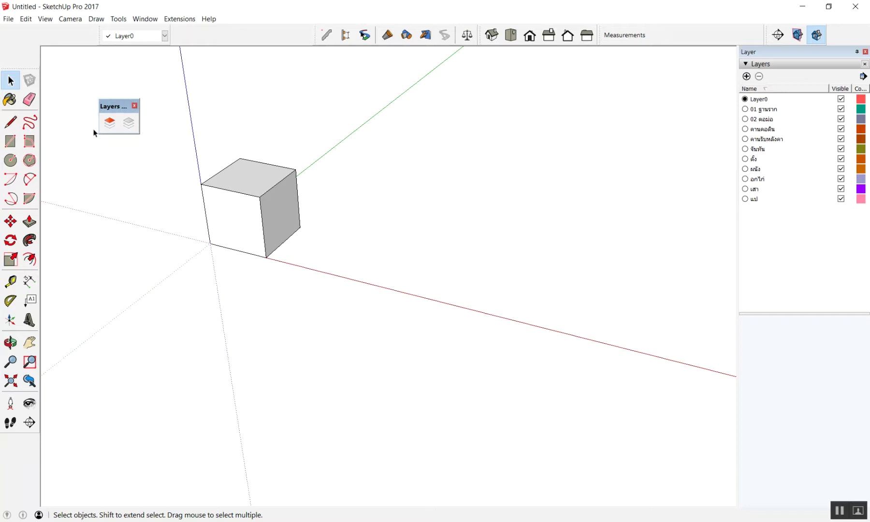
pyautogui.click(104, 124)
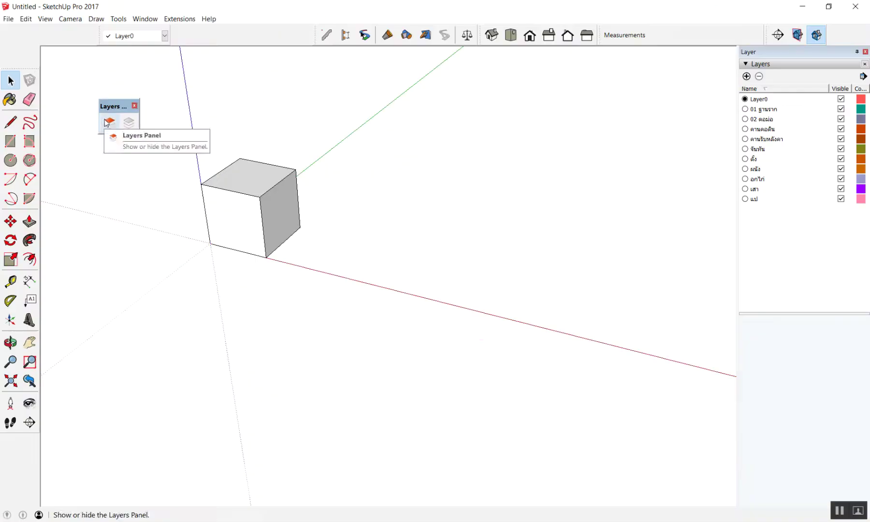
pyautogui.click(134, 106)
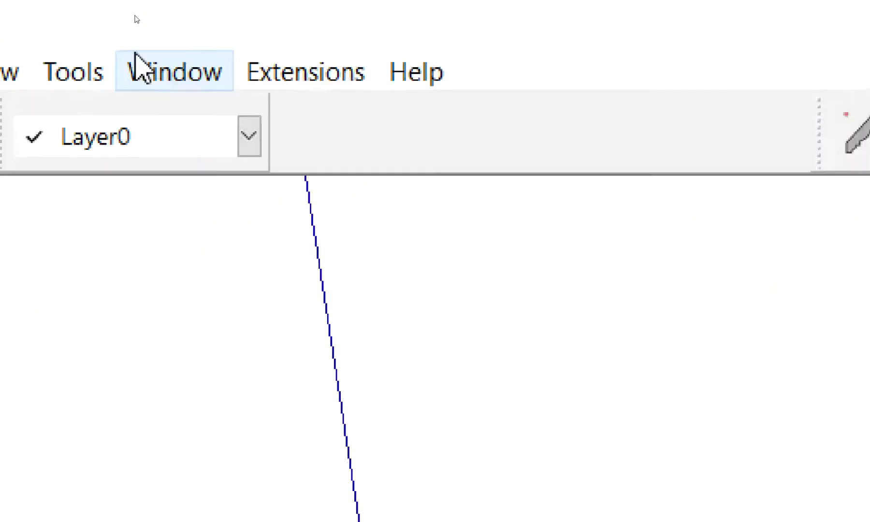
pyautogui.click(138, 18)
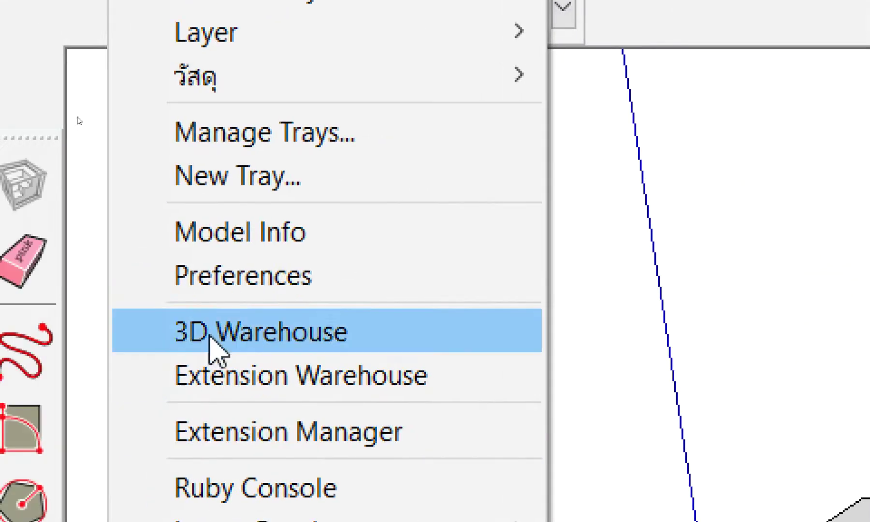
pyautogui.click(232, 274)
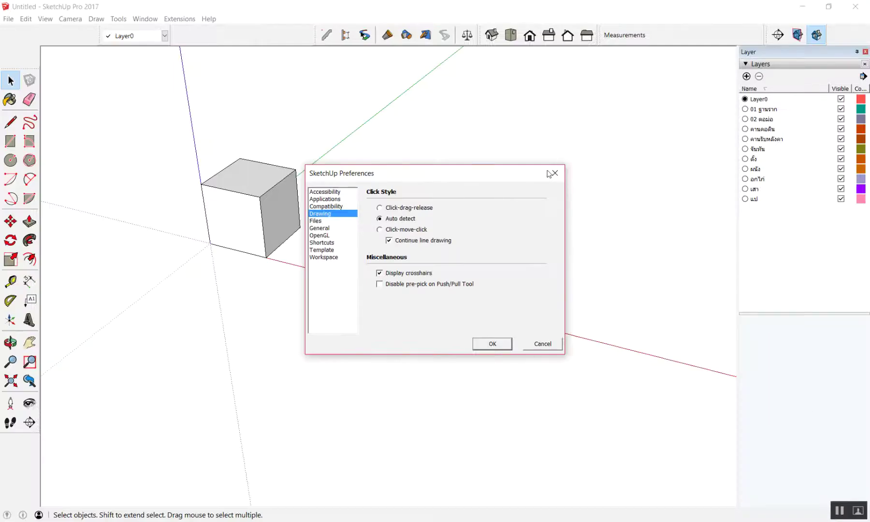
pyautogui.click(555, 173)
pyautogui.click(148, 21)
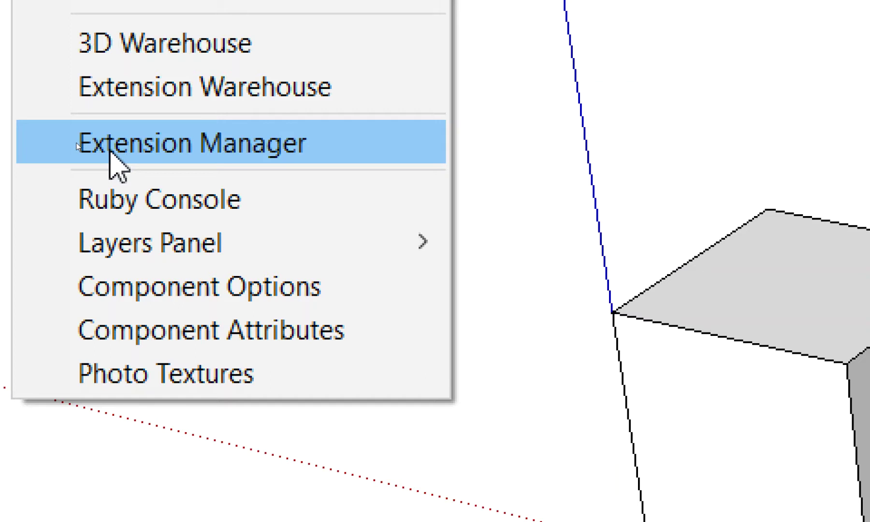
pyautogui.click(110, 145)
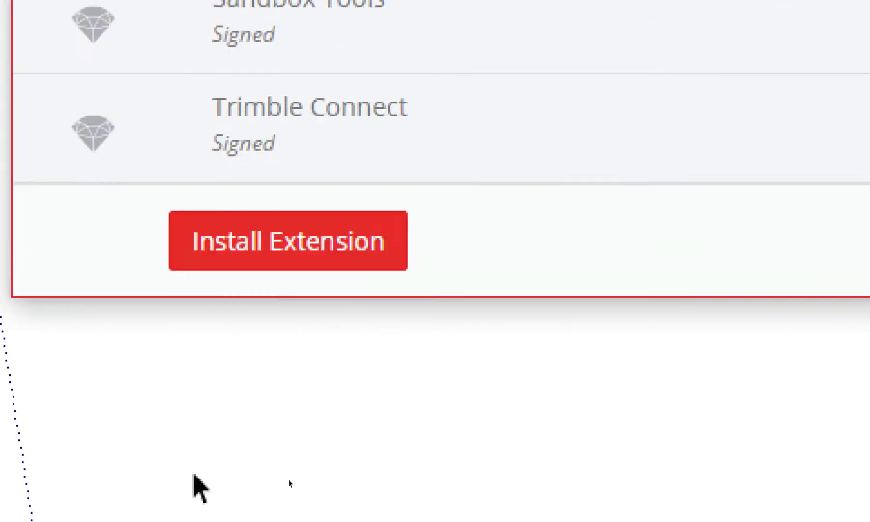
pyautogui.click(264, 262)
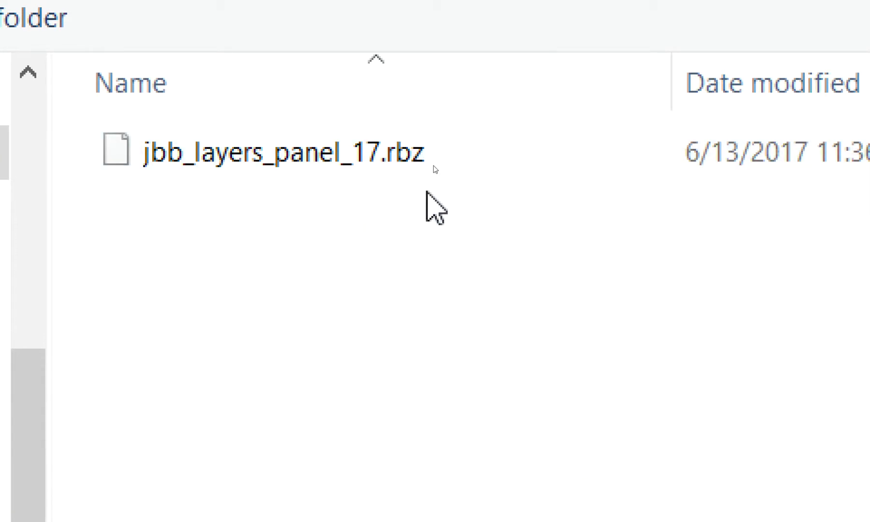
pyautogui.moveTo(451, 135); pyautogui.dragTo(387, 183)
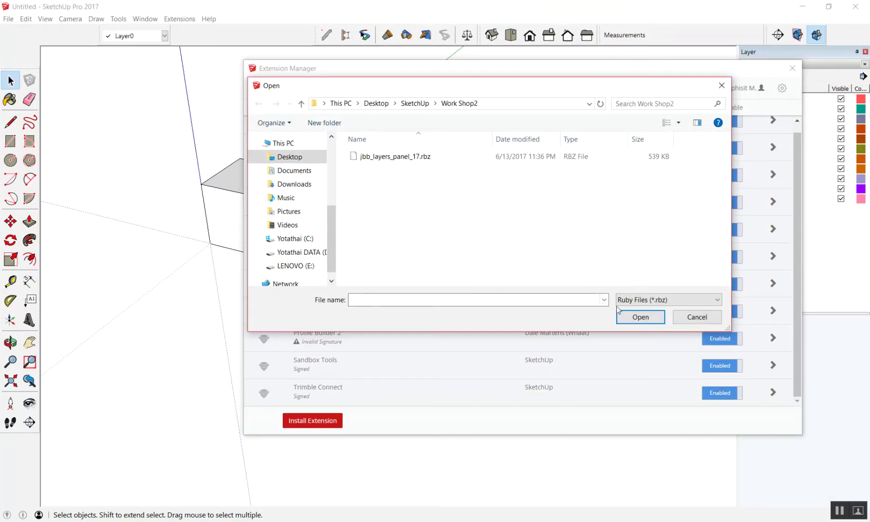
pyautogui.click(692, 320)
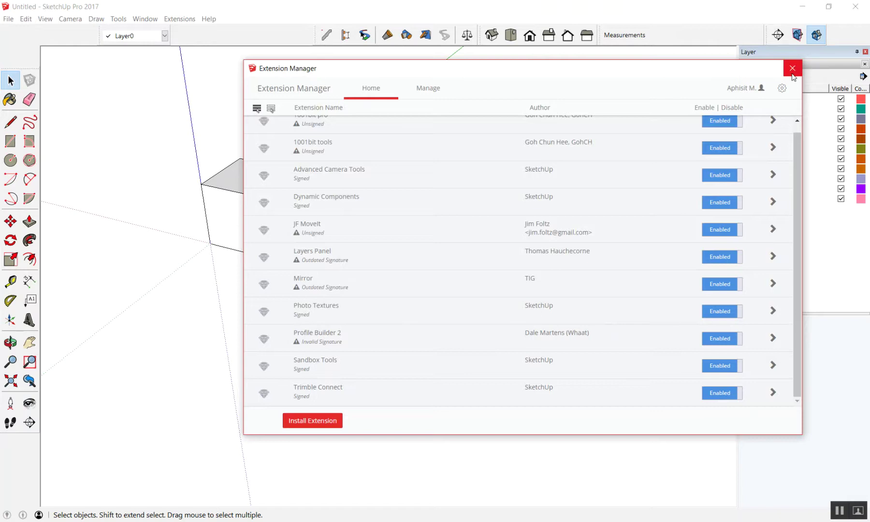
pyautogui.click(793, 68)
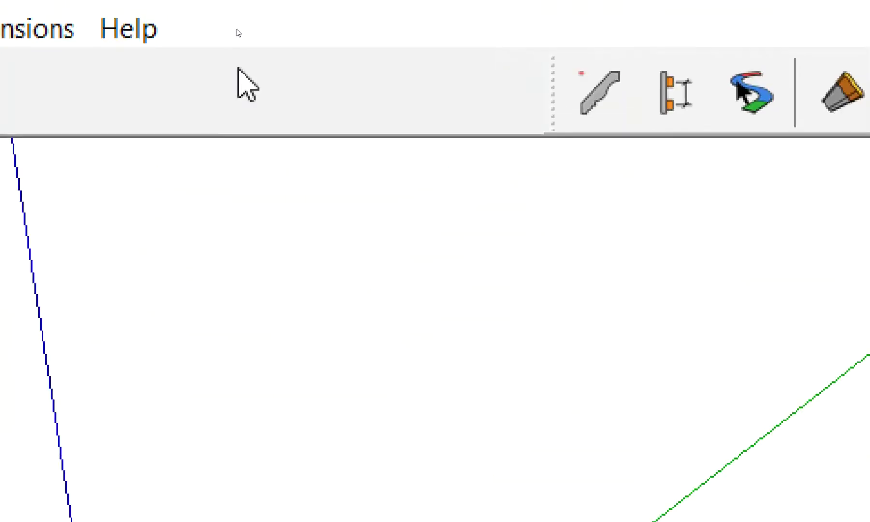
# Enable the Layers Panel toolbar and open its floating layer list window
pyautogui.rightClick(242, 82)
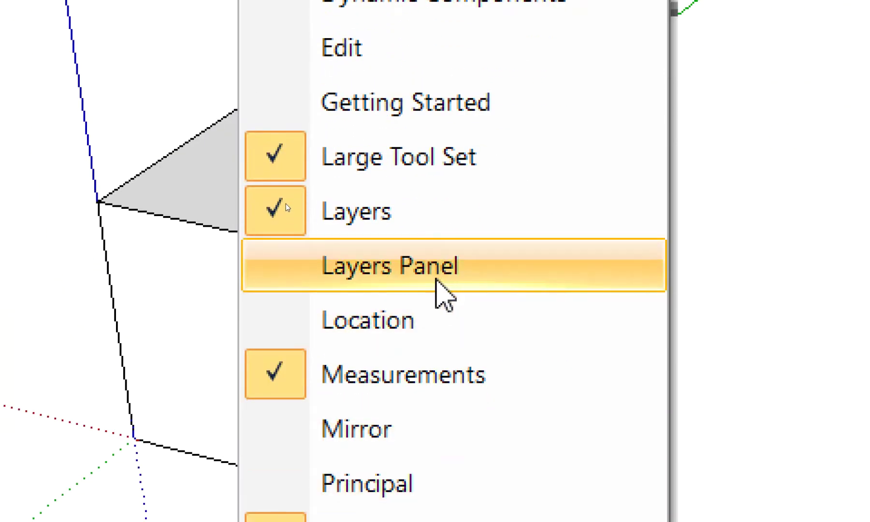
pyautogui.click(437, 282)
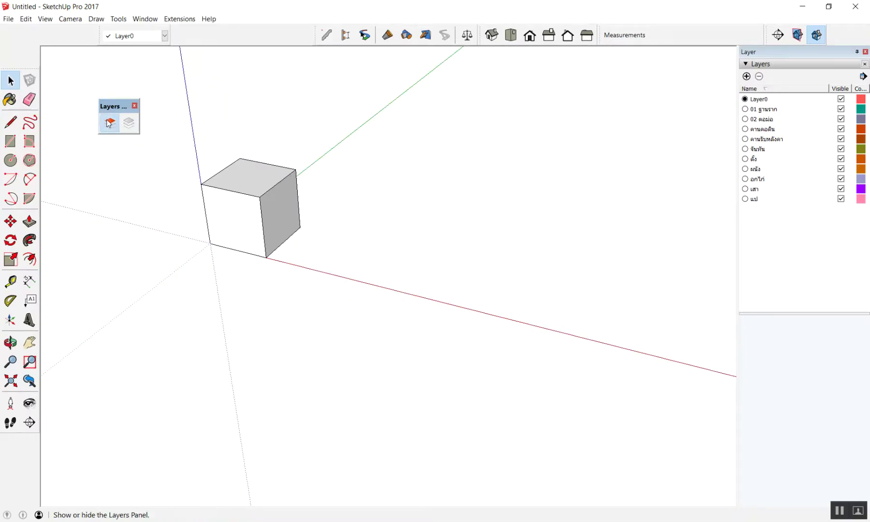
pyautogui.click(108, 122)
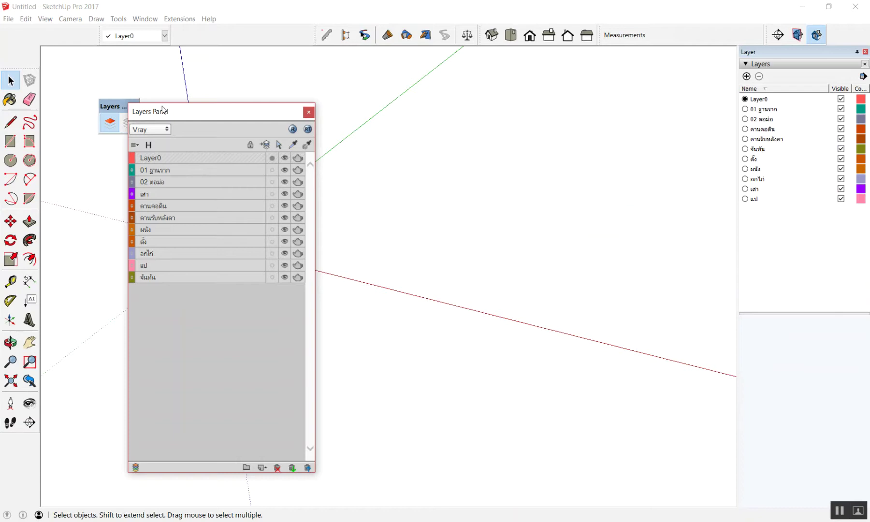
pyautogui.moveTo(184, 117); pyautogui.dragTo(367, 85)
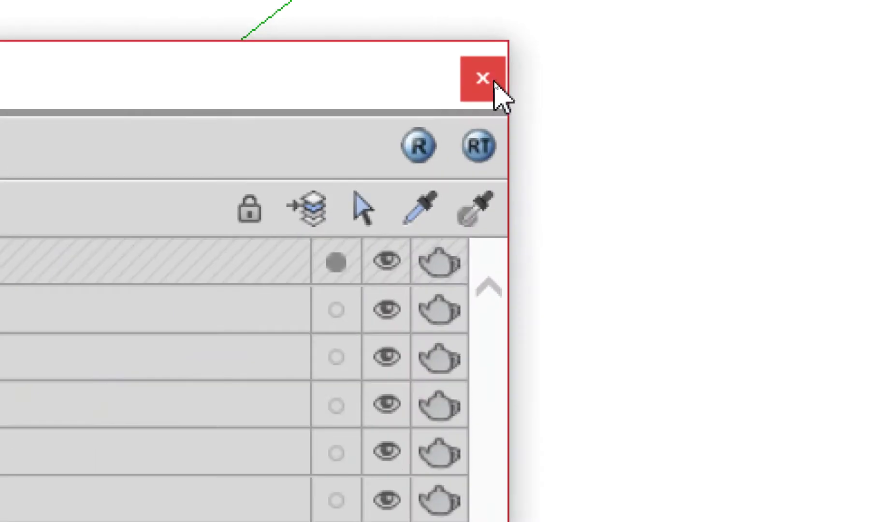
pyautogui.click(491, 80)
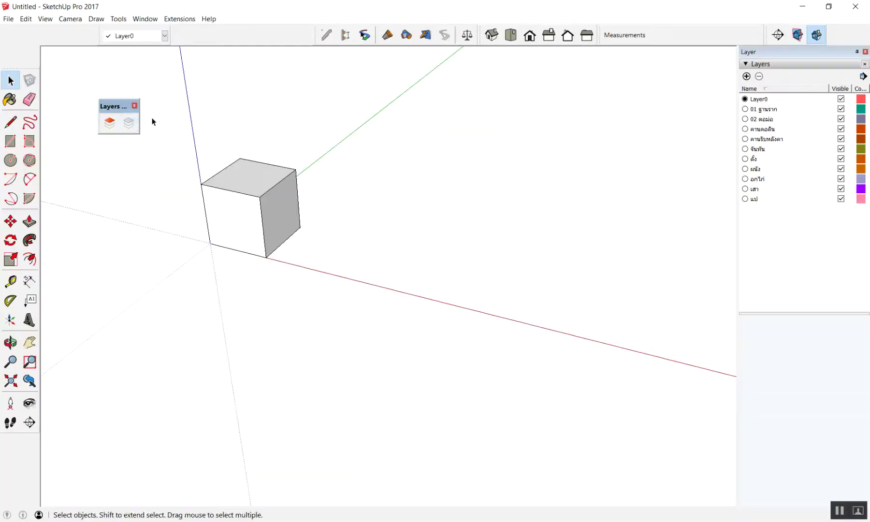
pyautogui.click(109, 122)
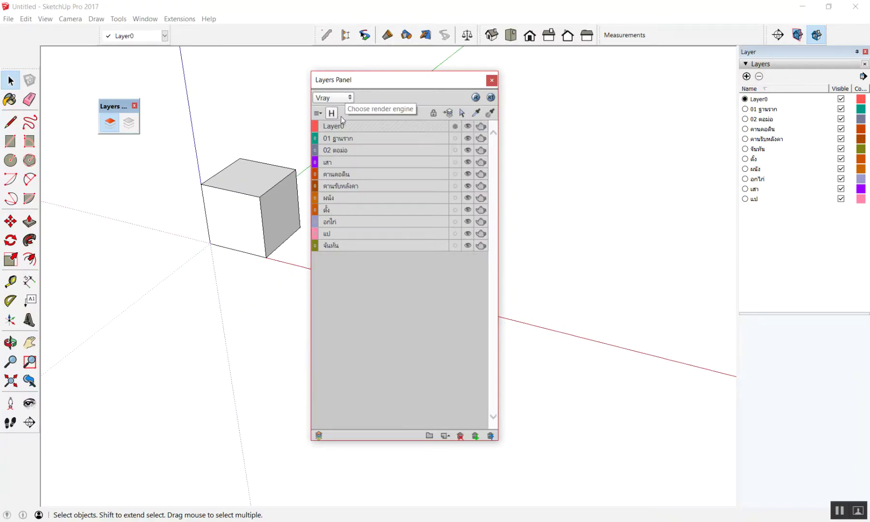
# Close the floating Layers Panel window
pyautogui.click(491, 80)
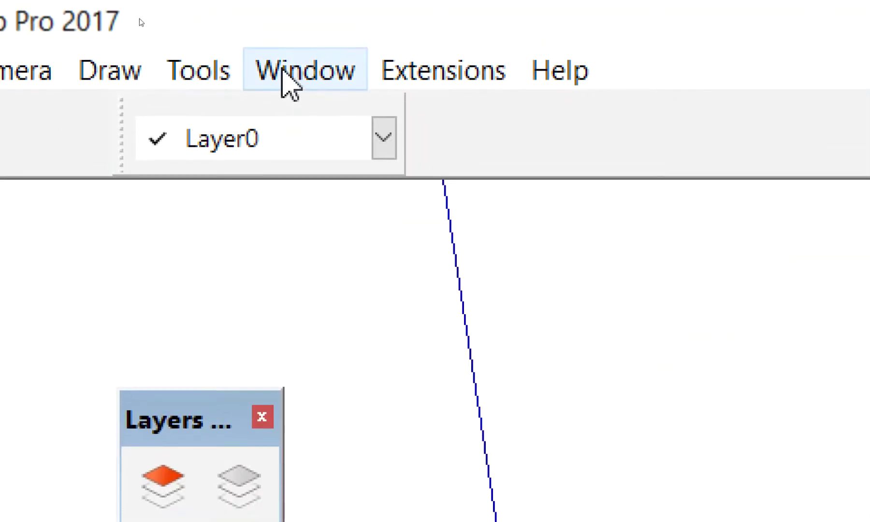
# Filter Preferences shortcuts for 'panel', select Window/Layers Panel/Layers Panel, then close without assigning
pyautogui.click(283, 68)
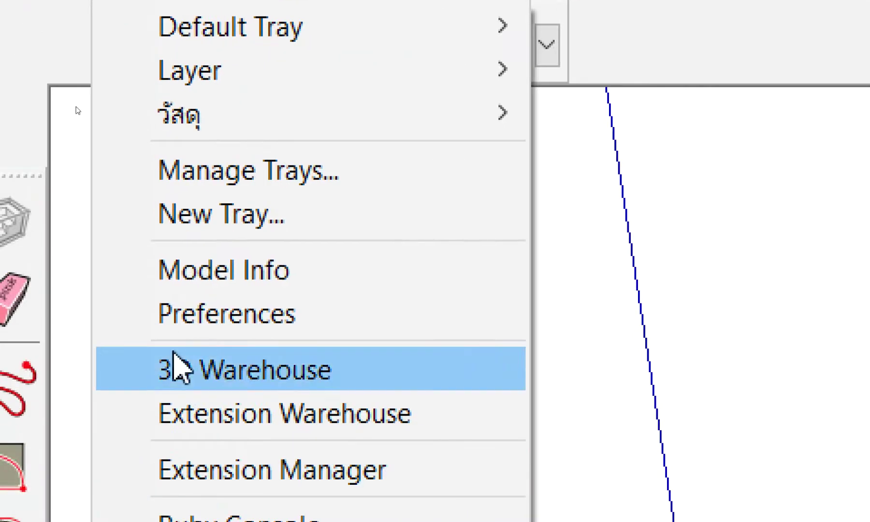
pyautogui.click(231, 315)
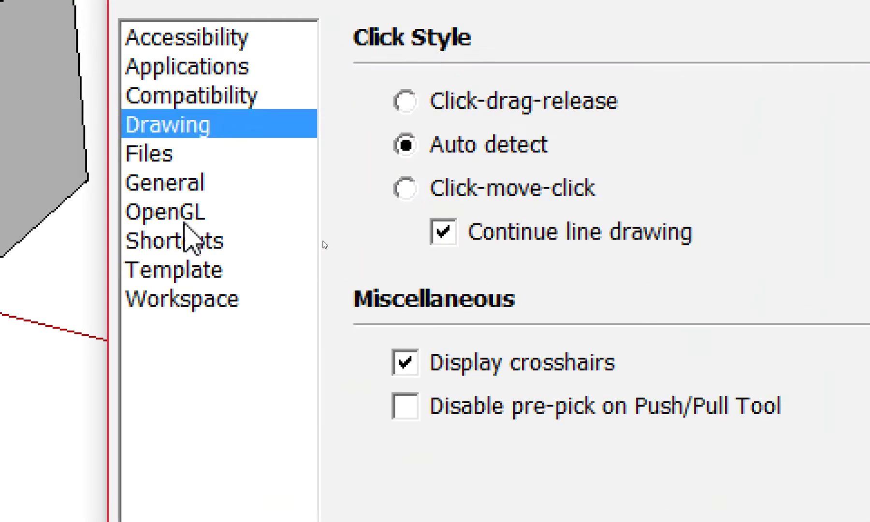
pyautogui.click(178, 241)
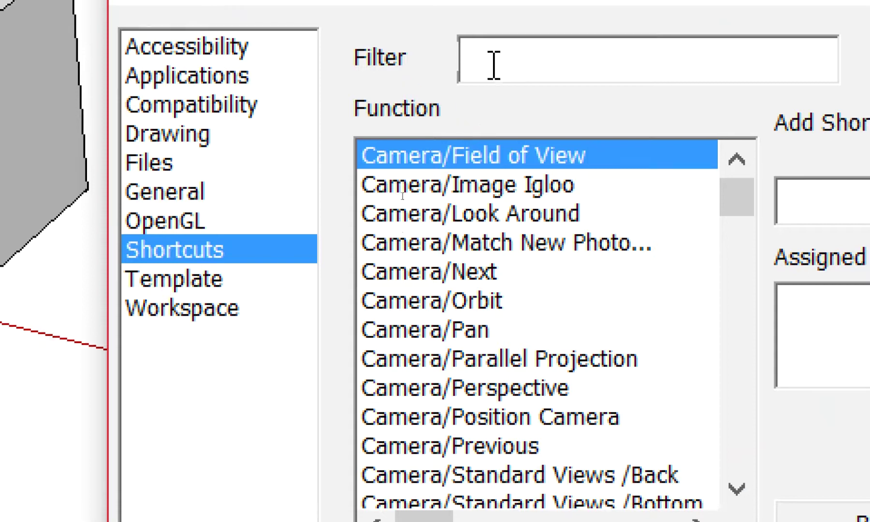
pyautogui.write('pa')
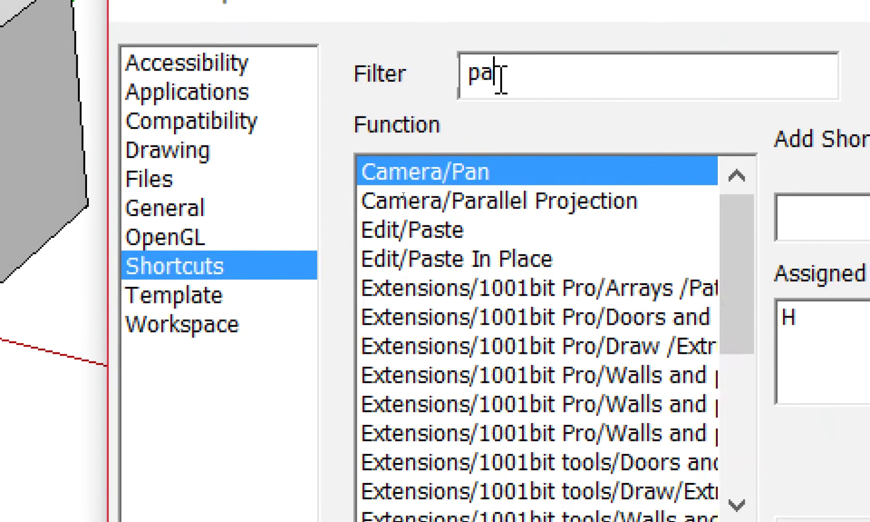
pyautogui.write('nel')
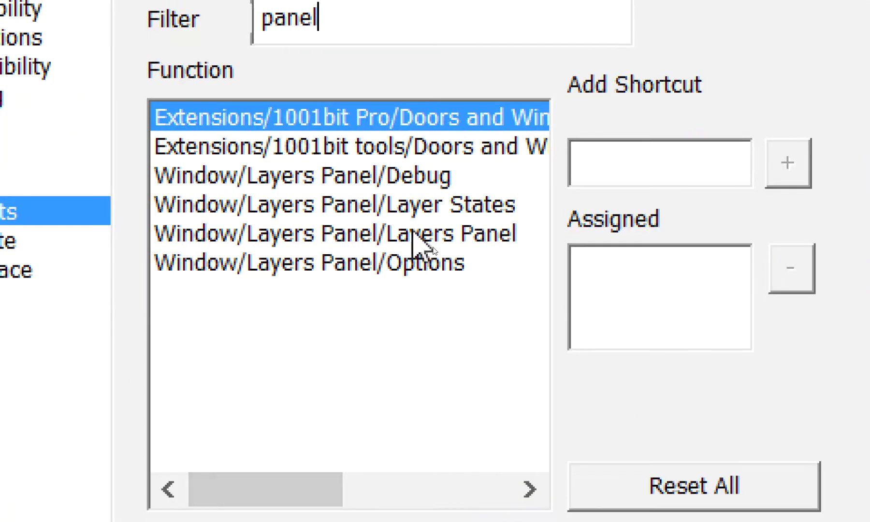
pyautogui.click(415, 233)
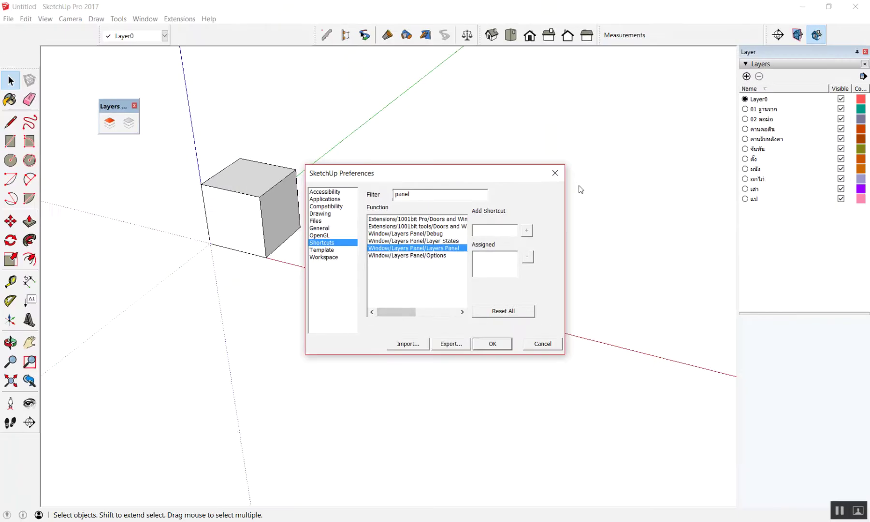
pyautogui.click(555, 173)
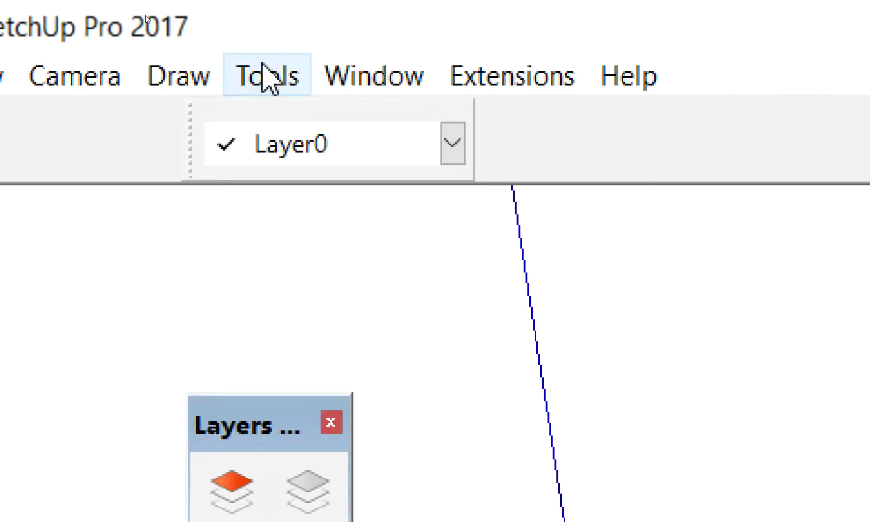
# Filter shortcuts for 'layer' and assign J to Window/Layers Panel/Layers Panel
pyautogui.click(146, 18)
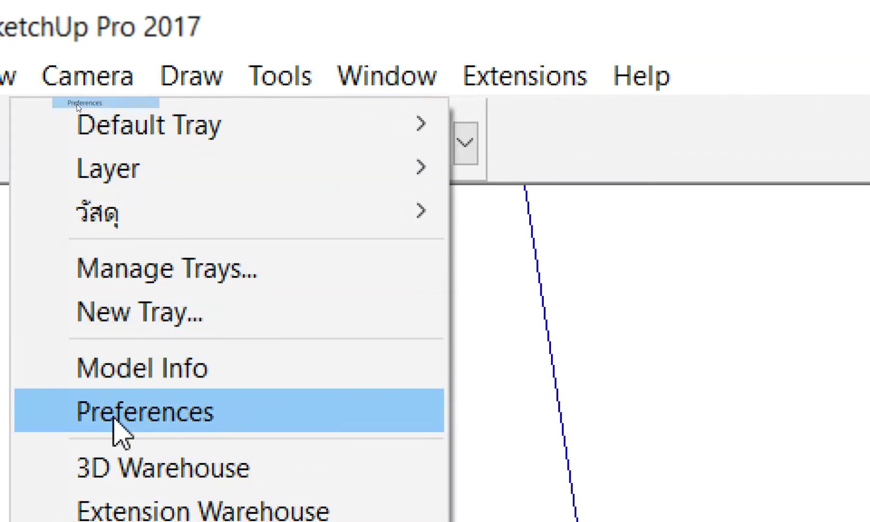
pyautogui.click(116, 415)
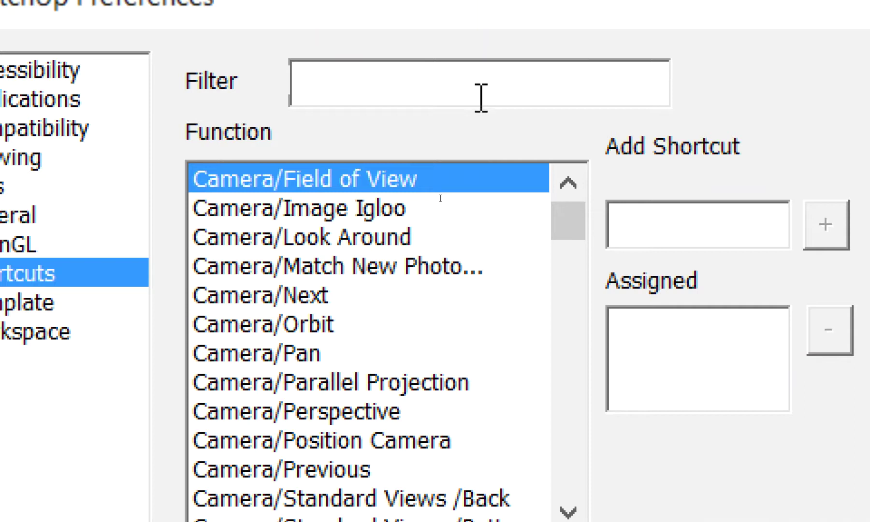
pyautogui.click(483, 94)
pyautogui.write('la')
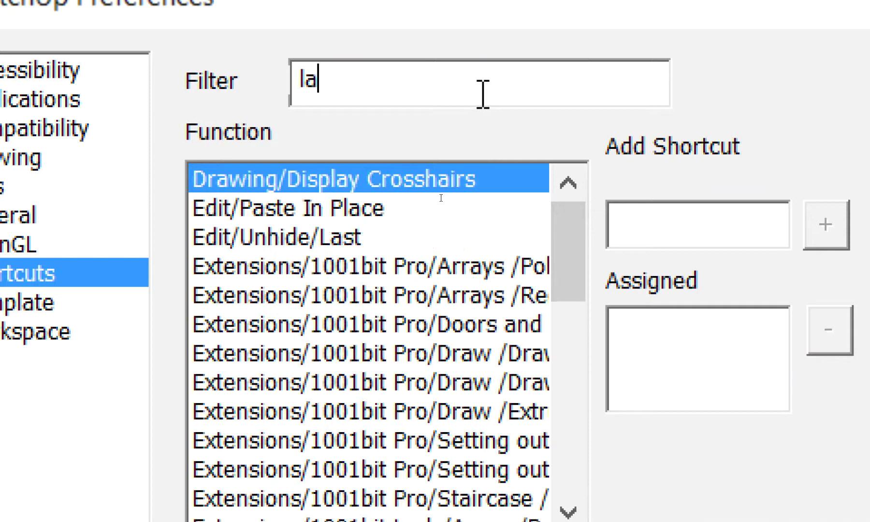
pyautogui.write('yer')
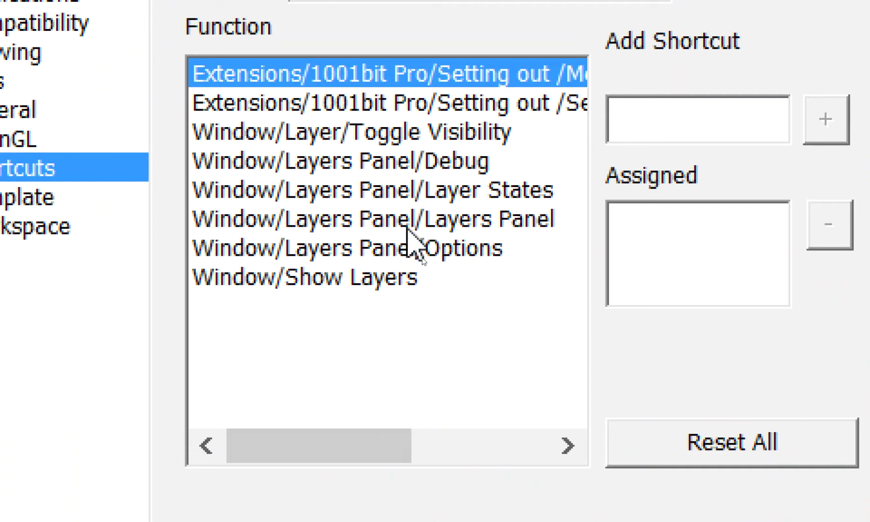
pyautogui.click(431, 229)
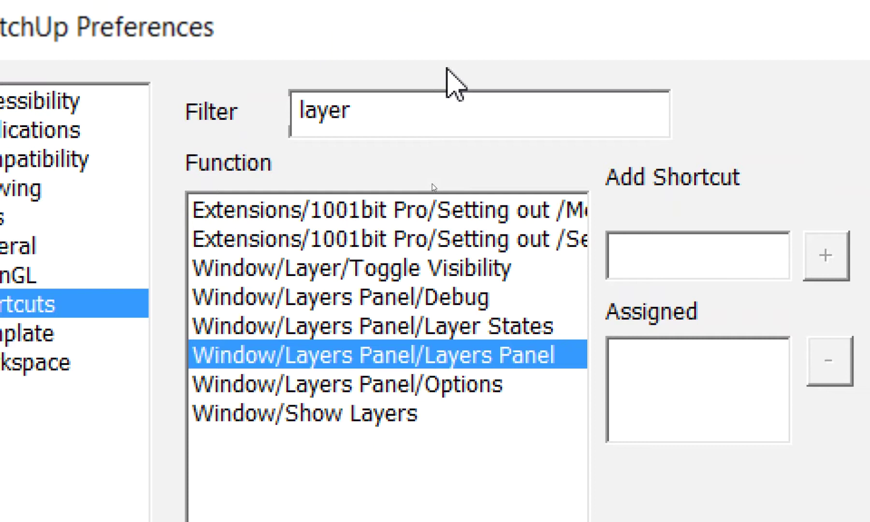
pyautogui.click(632, 248)
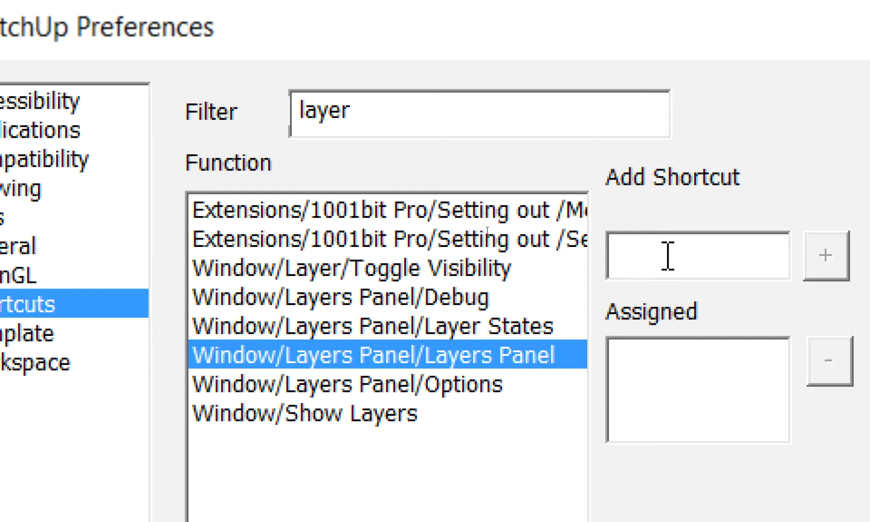
pyautogui.write('b')
pyautogui.click(833, 255)
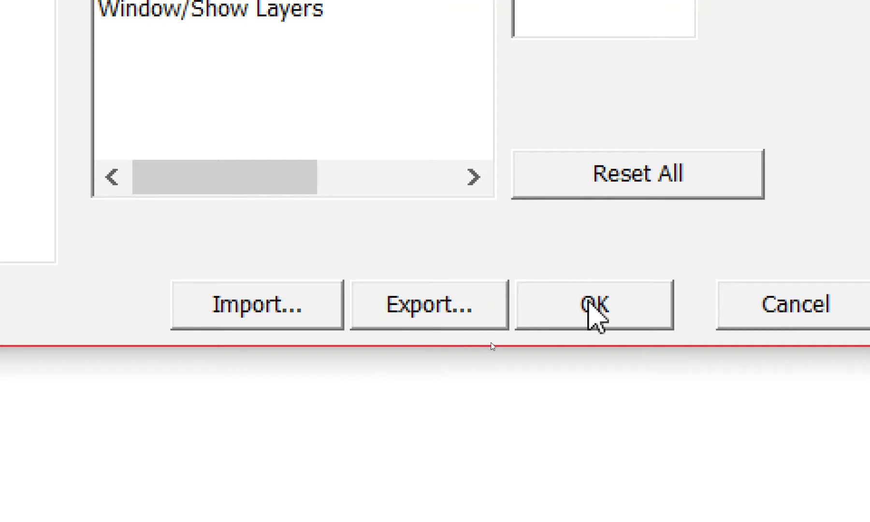
# Save the J shortcut, close the layer list, and add a new layer group, Group 1
pyautogui.click(594, 315)
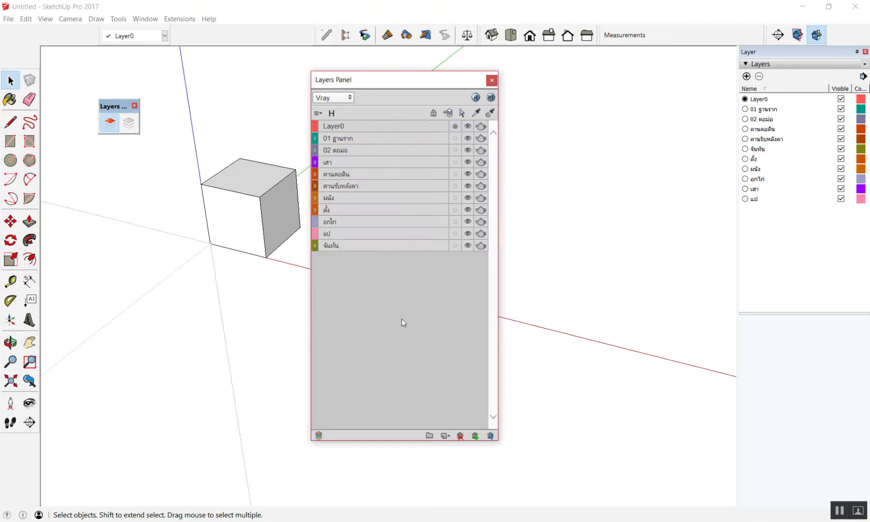
pyautogui.click(491, 81)
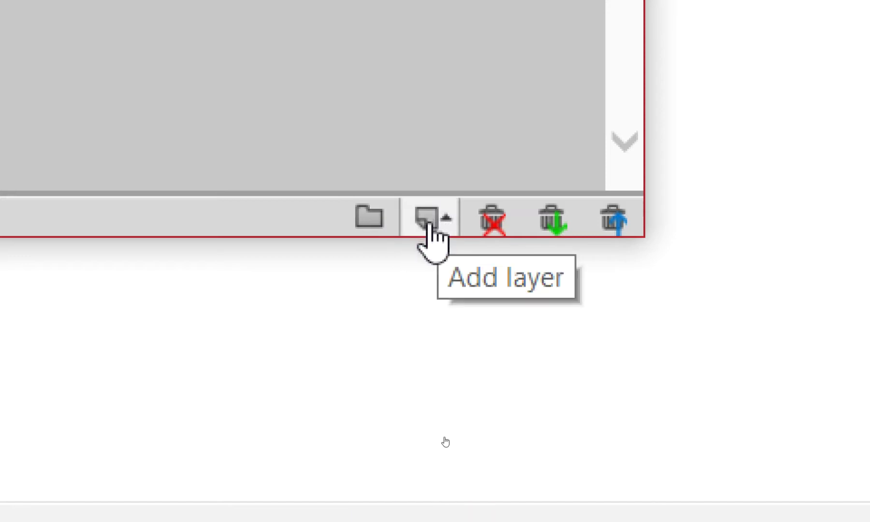
pyautogui.click(387, 230)
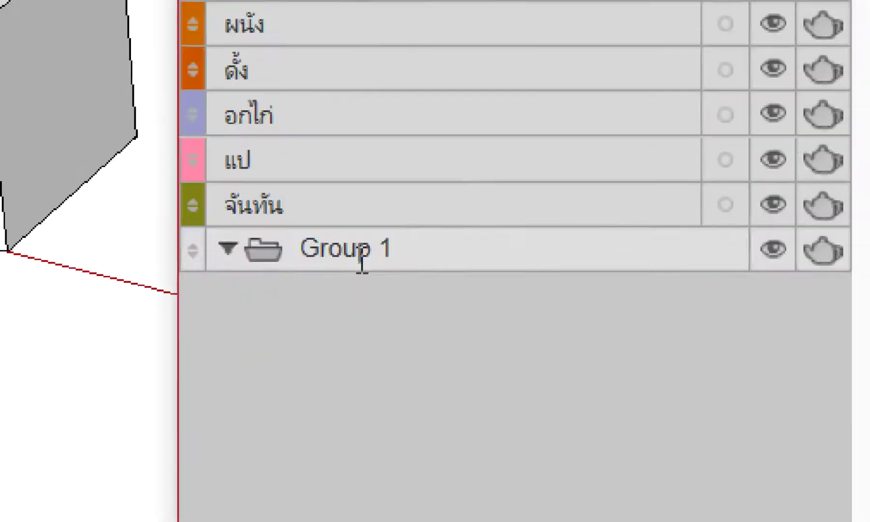
# Rename Group 1 to 'โครงสร้าง คสล.', correcting the mistyped attempts first
pyautogui.doubleClick(359, 258)
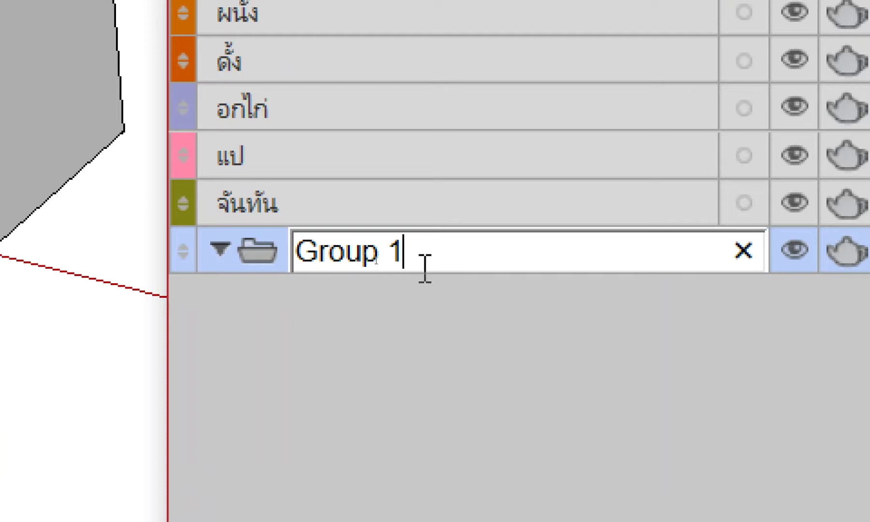
pyautogui.hotkey('ctrl', 'a')
pyautogui.write('F8')
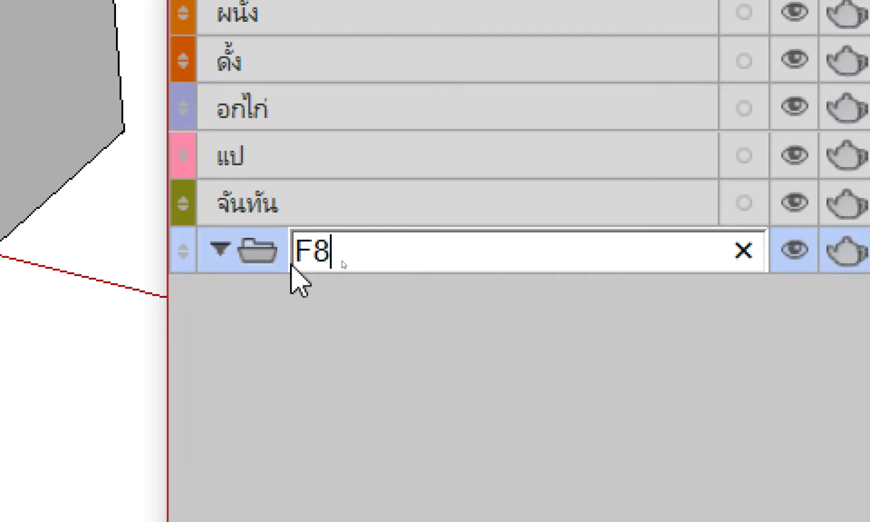
pyautogui.press('BackSpace')
pyautogui.press('BackSpace')
pyautogui.write('ดครง')
pyautogui.press('BackSpace')
pyautogui.press('BackSpace')
pyautogui.press('BackSpace')
pyautogui.press('BackSpace')
pyautogui.write('โคร')
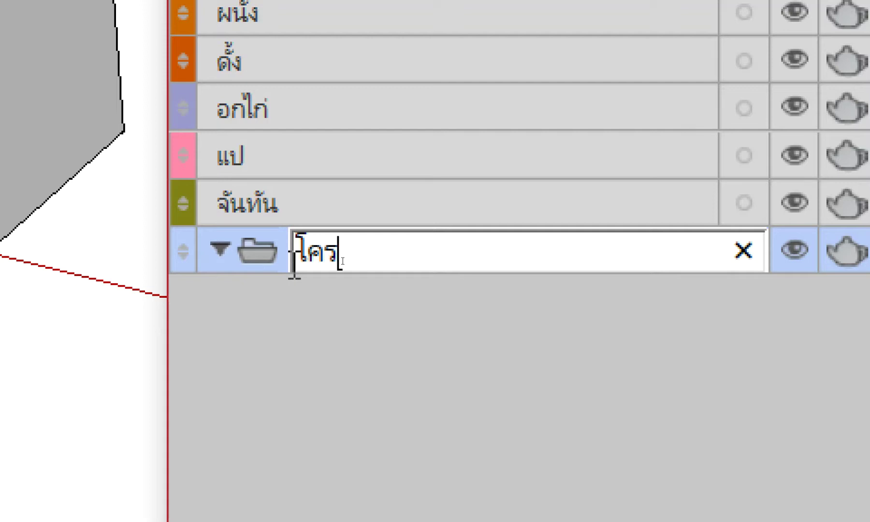
pyautogui.write('งสร้าง คสล.')
pyautogui.press('Return')
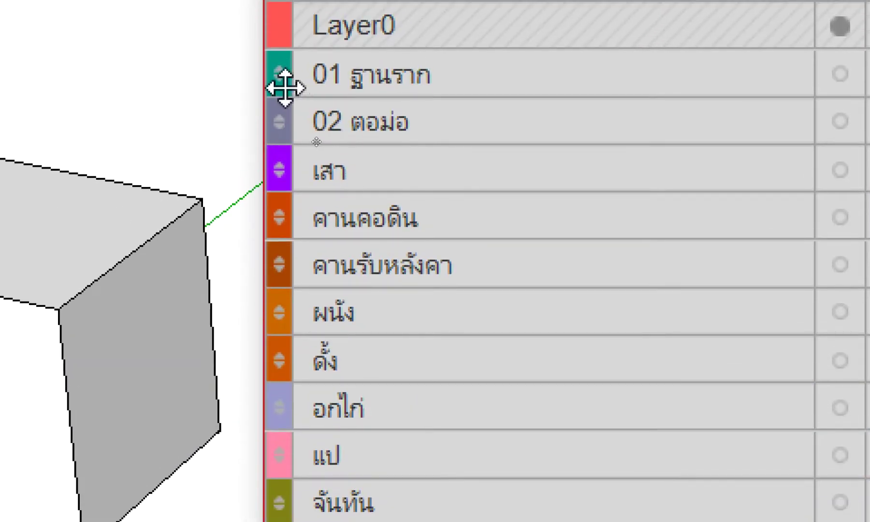
# Drag 01 ฐานราก, 02 ตอม่อ, เสา and คานคอดิน into the โครงสร้าง คสล. group
pyautogui.moveTo(291, 82)
pyautogui.mouseDown()
pyautogui.moveTo(281, 471)
pyautogui.moveTo(274, 322)
pyautogui.moveTo(321, 327)
pyautogui.mouseUp()
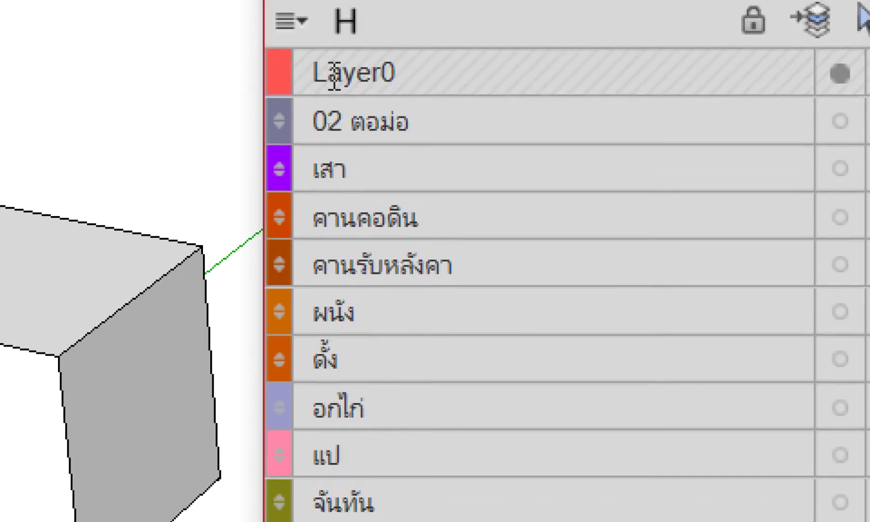
pyautogui.moveTo(279, 120); pyautogui.dragTo(338, 334)
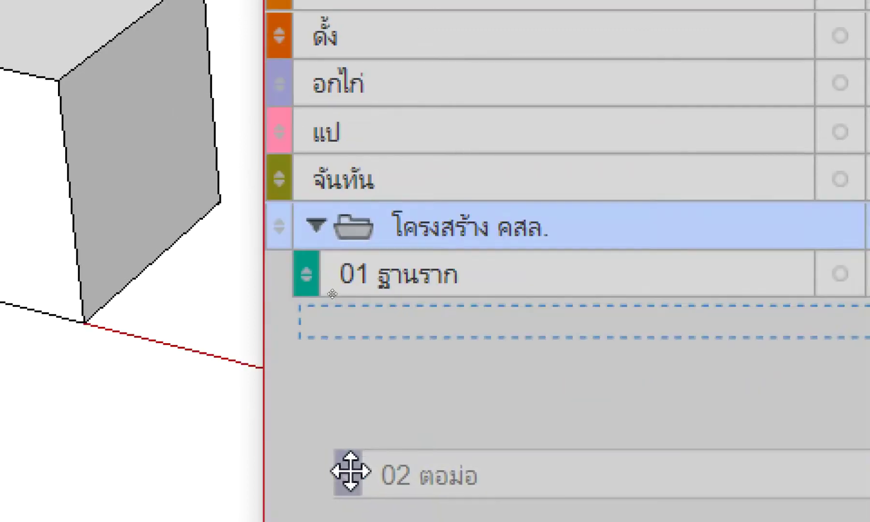
pyautogui.moveTo(274, 153)
pyautogui.mouseDown()
pyautogui.moveTo(273, 385)
pyautogui.moveTo(315, 427)
pyautogui.mouseUp()
pyautogui.write('โครงสร้าง คสล.')
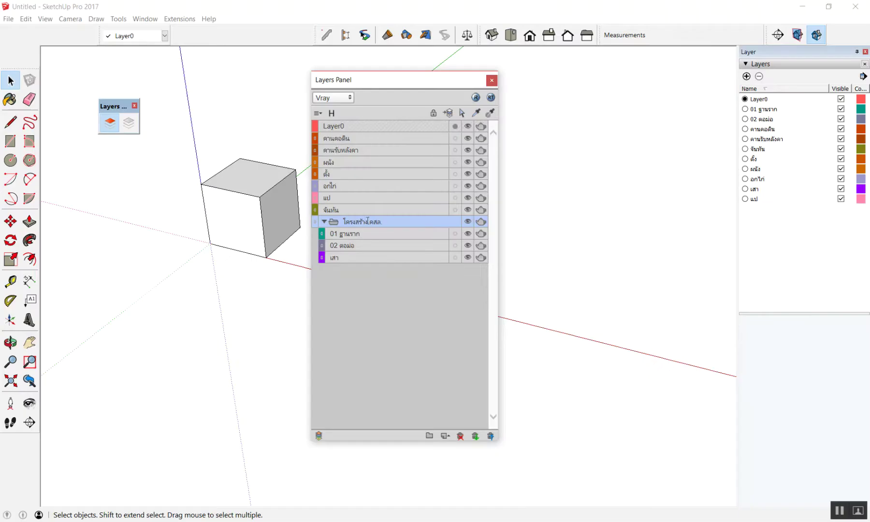
pyautogui.moveTo(315, 138); pyautogui.dragTo(334, 273)
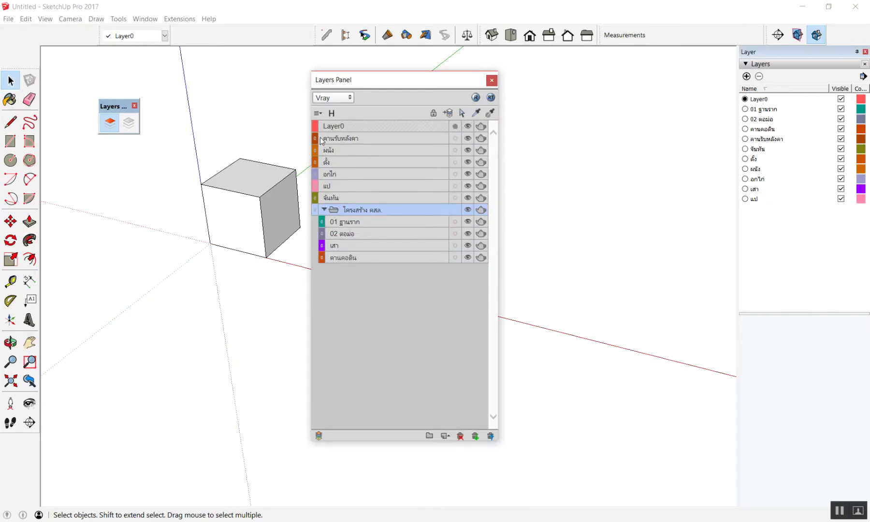
pyautogui.moveTo(315, 138); pyautogui.dragTo(340, 269)
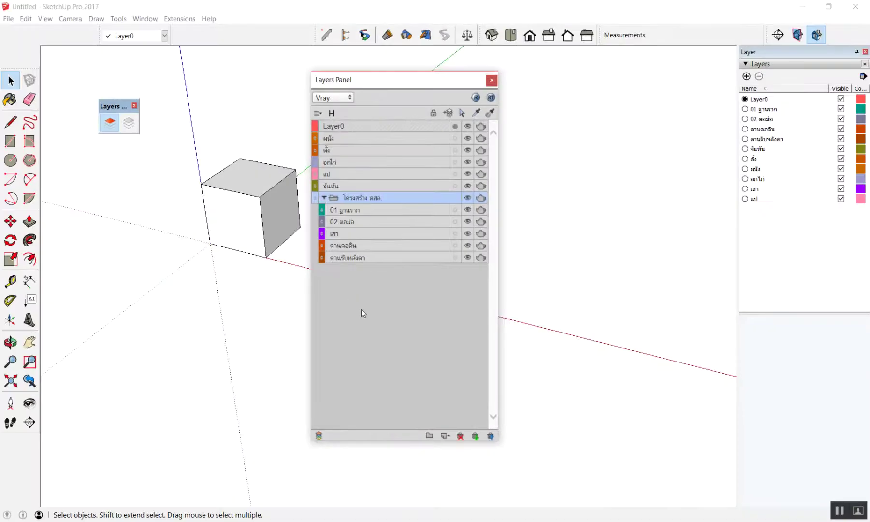
pyautogui.click(361, 310)
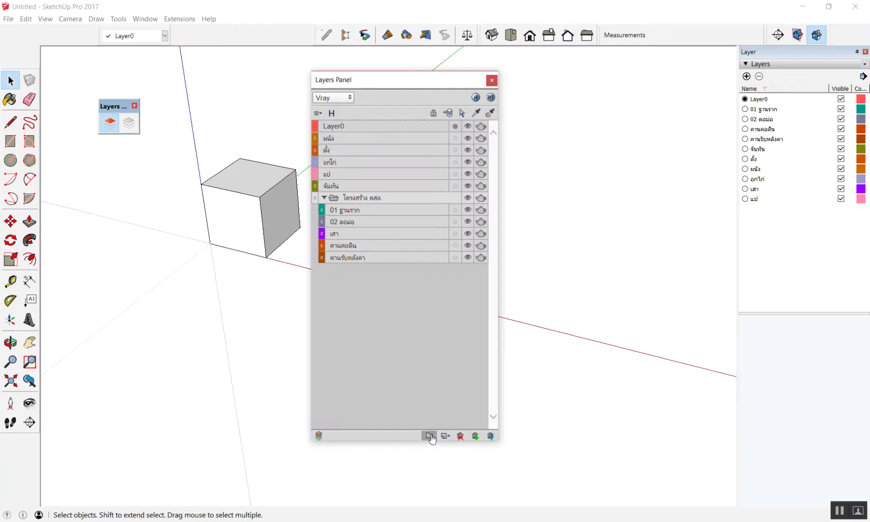
# Add a new layer folder and name it โครงสร้างหลังคา, leaving a stray trailing character
pyautogui.click(431, 439)
pyautogui.click(361, 270)
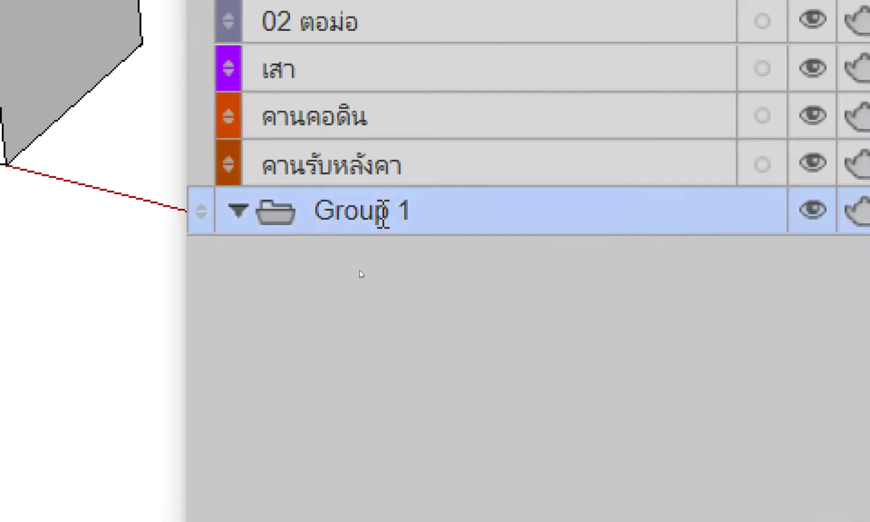
pyautogui.doubleClick(383, 213)
pyautogui.moveTo(437, 212); pyautogui.dragTo(313, 228)
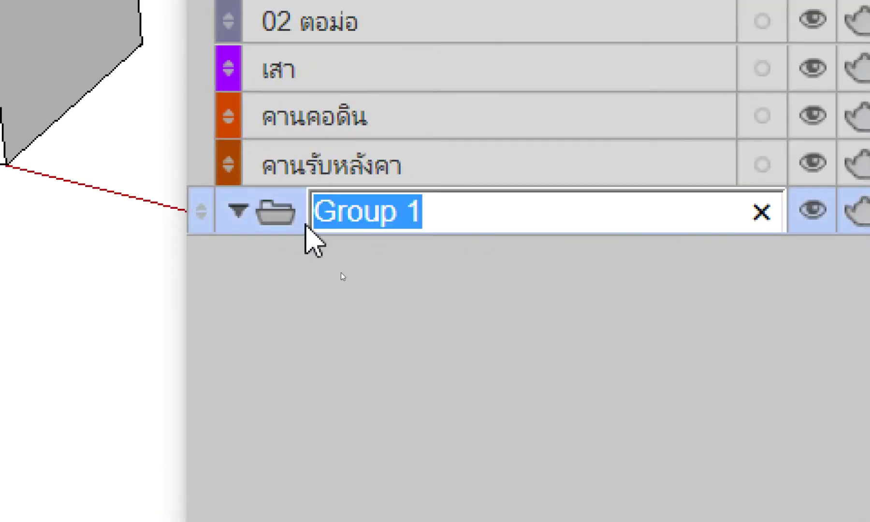
pyautogui.write('ดคร')
pyautogui.press('BackSpace')
pyautogui.press('BackSpace')
pyautogui.press('BackSpace')
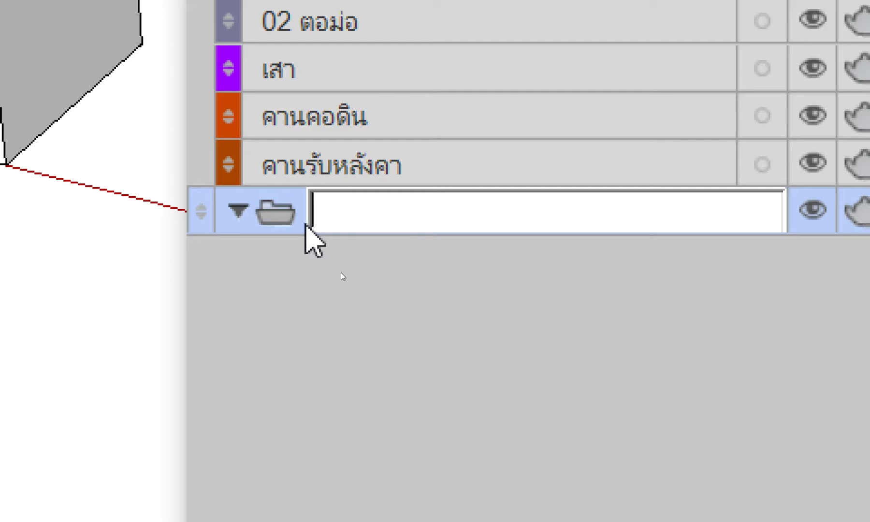
pyautogui.write('f8i')
pyautogui.press('BackSpace')
pyautogui.press('BackSpace')
pyautogui.press('BackSpace')
pyautogui.write('ดครง')
pyautogui.press('BackSpace')
pyautogui.press('BackSpace')
pyautogui.press('BackSpace')
pyautogui.press('BackSpace')
pyautogui.write('โครง')
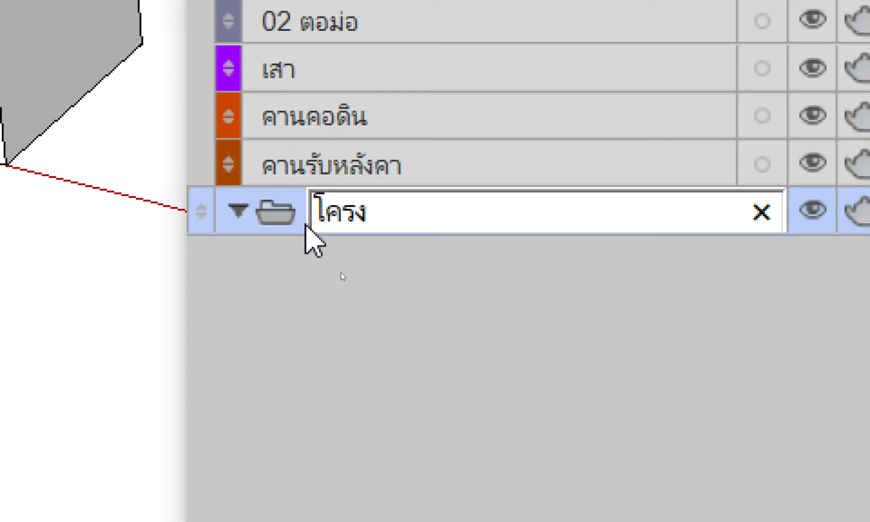
pyautogui.write('สร้างหลังคาฃ')
pyautogui.press('Return')
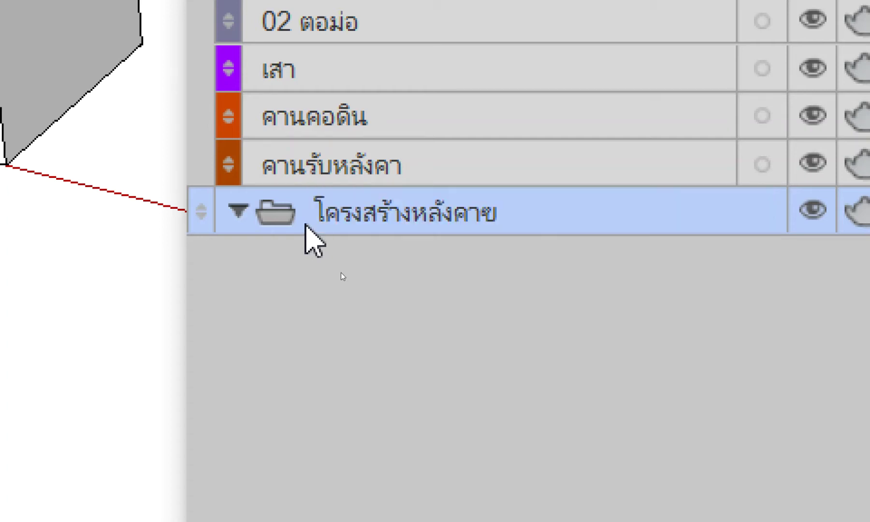
# Delete the stray trailing character so the folder reads exactly โครงสร้างหลังคา
pyautogui.click(526, 198)
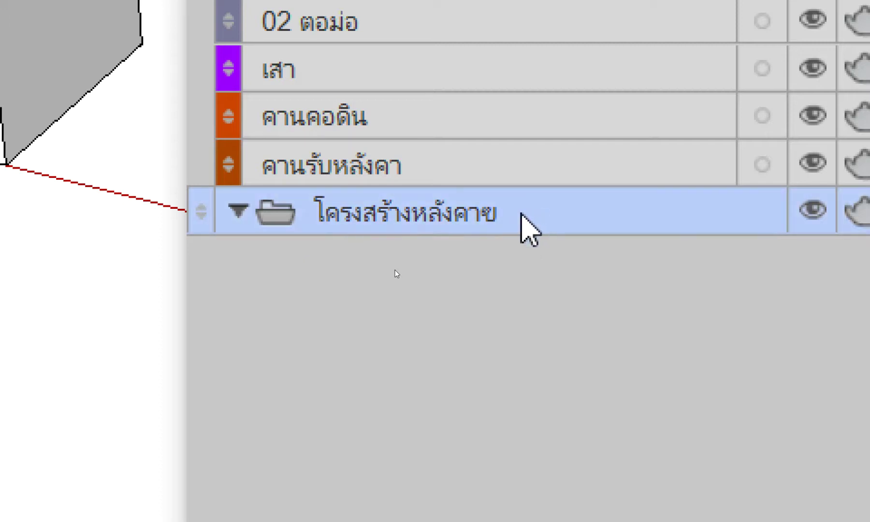
pyautogui.doubleClick(455, 208)
pyautogui.click(521, 215)
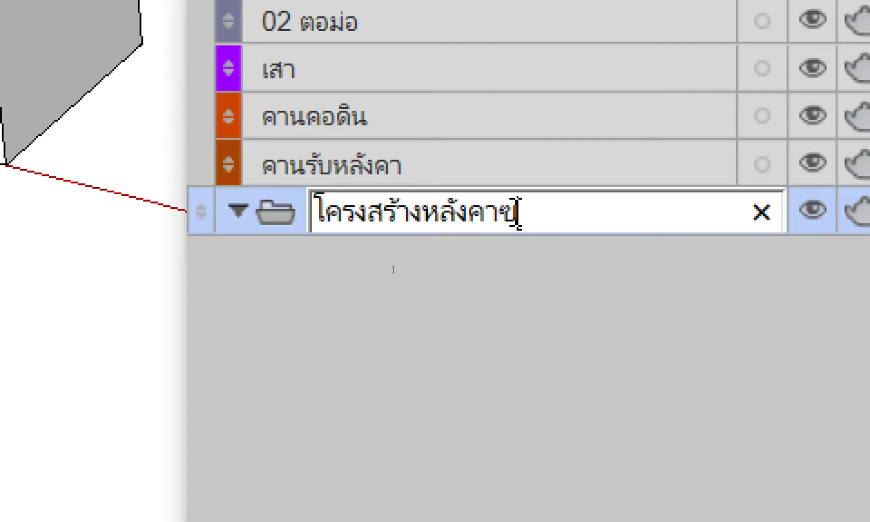
pyautogui.doubleClick(512, 212)
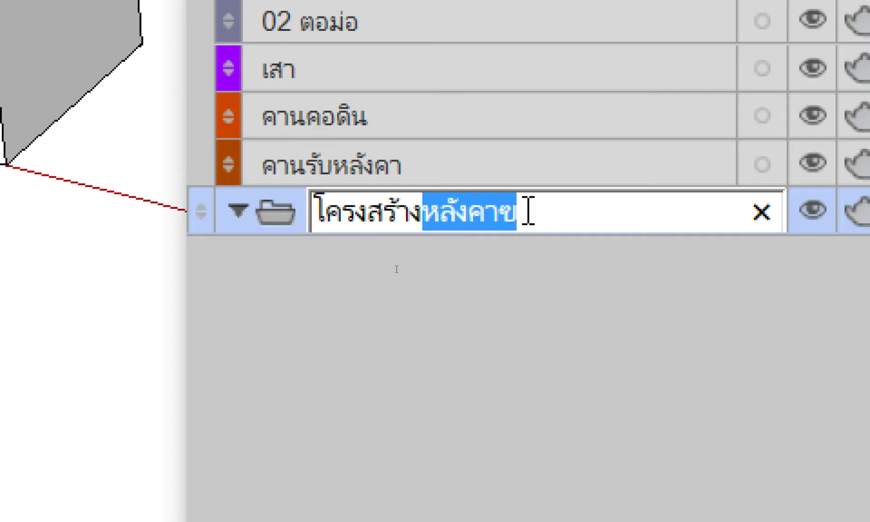
pyautogui.click(510, 227)
pyautogui.hotkey('shift', 'End')
pyautogui.press('Delete')
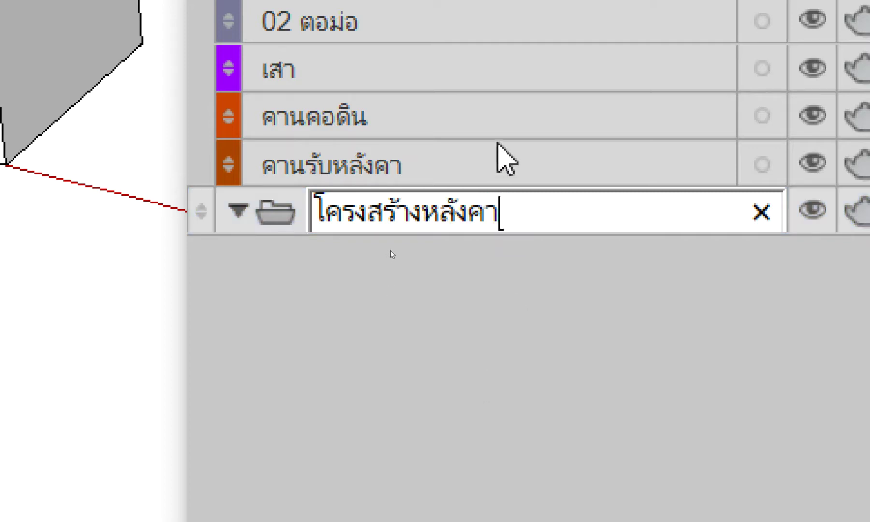
pyautogui.press('Return')
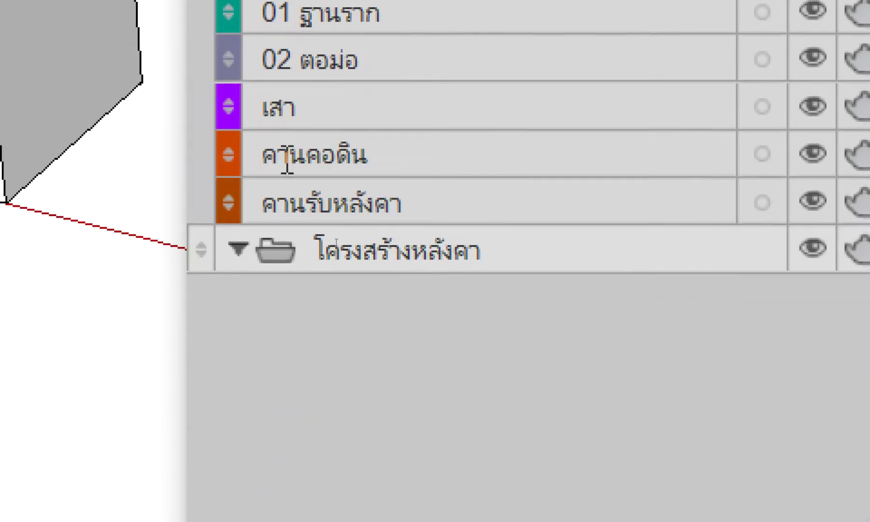
# Drag จันทัน, แป, อกไก่ and ดั้ง into the โครงสร้างหลังคา folder
pyautogui.moveTo(207, 65)
pyautogui.mouseDown()
pyautogui.moveTo(314, 413)
pyautogui.moveTo(305, 466)
pyautogui.mouseUp()
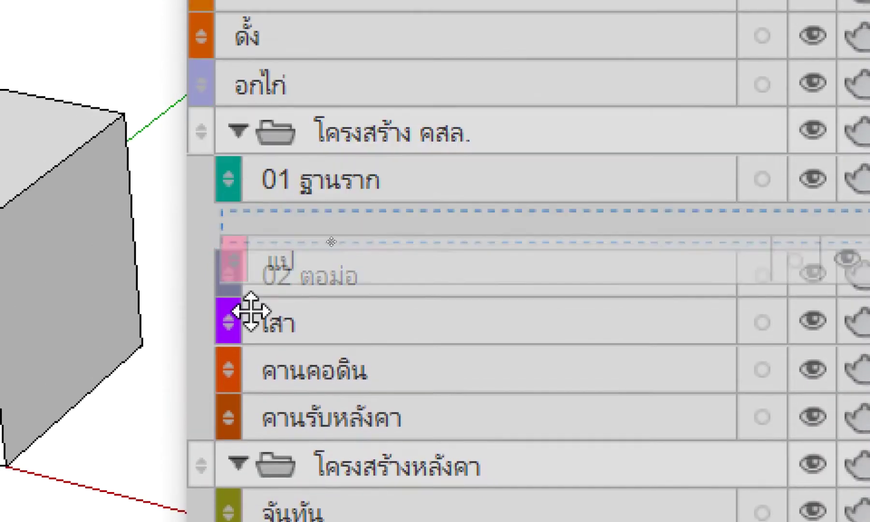
pyautogui.moveTo(201, 132); pyautogui.dragTo(243, 392)
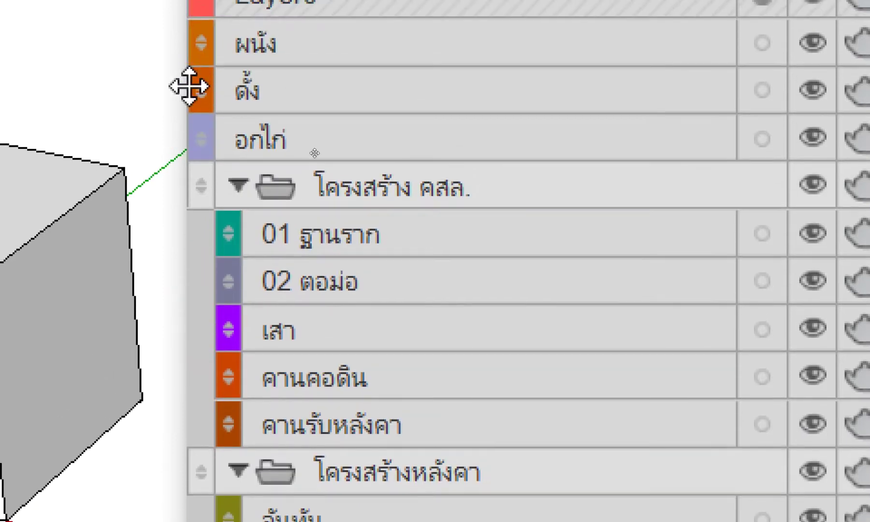
pyautogui.moveTo(201, 139); pyautogui.dragTo(234, 448)
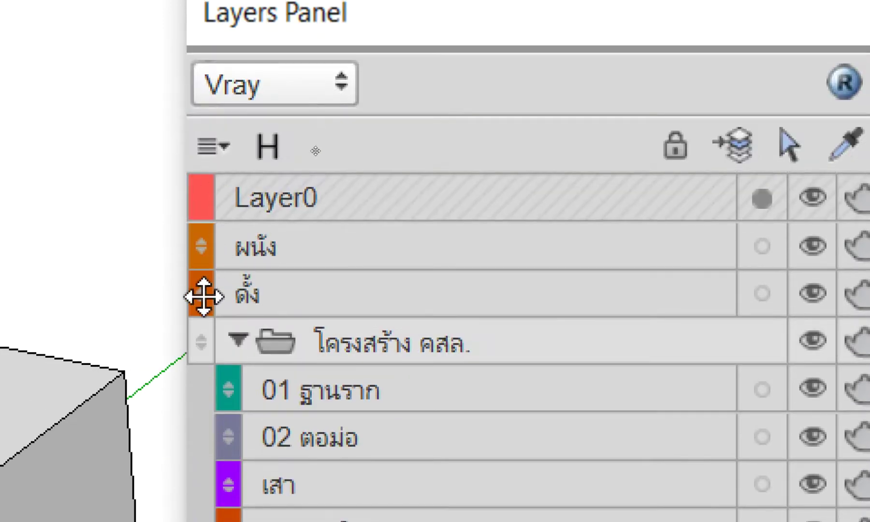
pyautogui.moveTo(203, 296); pyautogui.dragTo(247, 472)
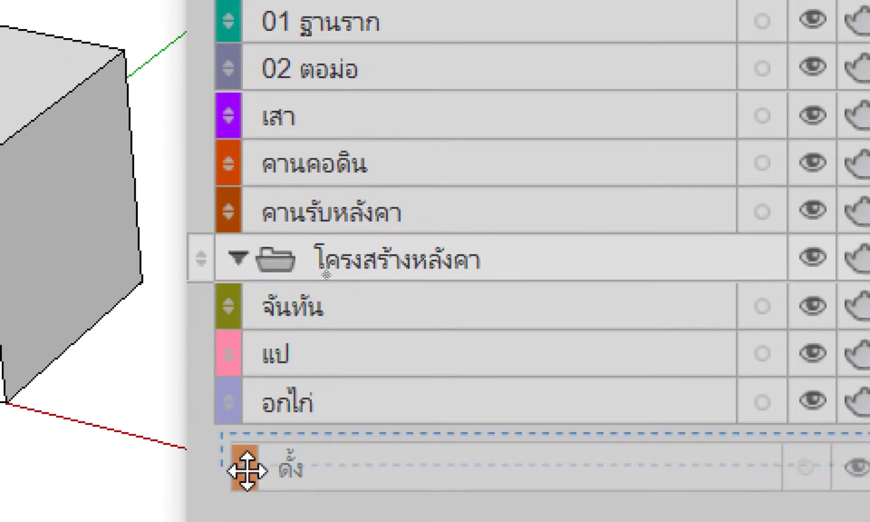
pyautogui.moveTo(247, 473); pyautogui.dragTo(237, 472)
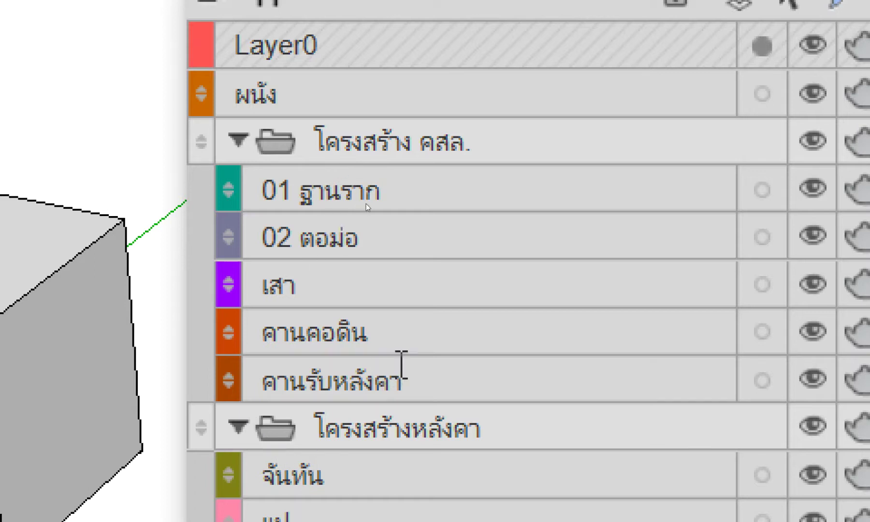
pyautogui.click(428, 324)
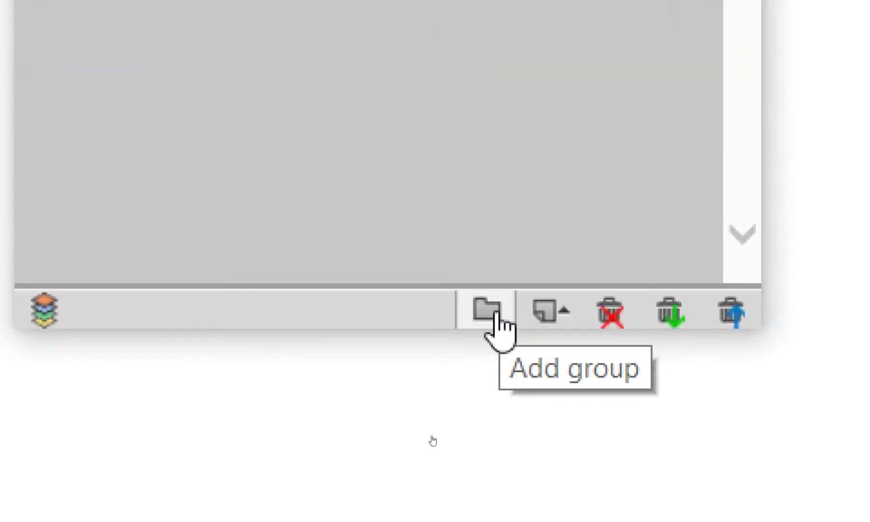
# Add a subfolder under โครงสร้าง คสล., move คานคอดิน into it, and name it คาน คสล
pyautogui.click(497, 314)
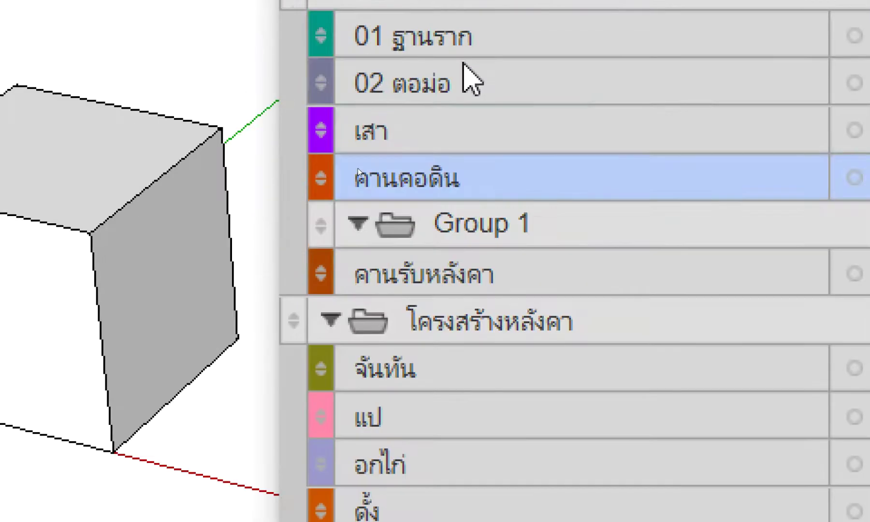
pyautogui.moveTo(341, 218)
pyautogui.mouseDown()
pyautogui.moveTo(334, 213)
pyautogui.moveTo(317, 301)
pyautogui.moveTo(363, 305)
pyautogui.mouseUp()
pyautogui.click(536, 213)
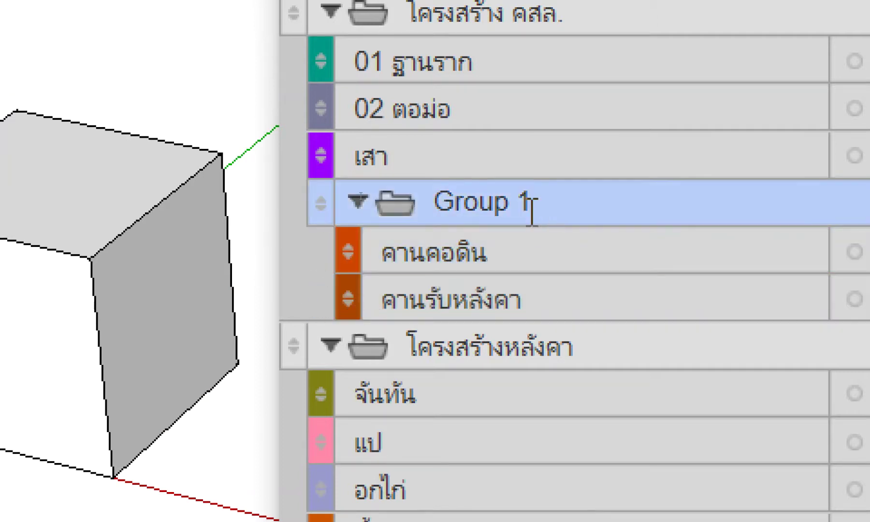
pyautogui.doubleClick(467, 196)
pyautogui.click(445, 213)
pyautogui.moveTo(540, 210)
pyautogui.mouseDown()
pyautogui.moveTo(505, 222)
pyautogui.moveTo(445, 220)
pyautogui.mouseUp()
pyautogui.write('คาน คสล.')
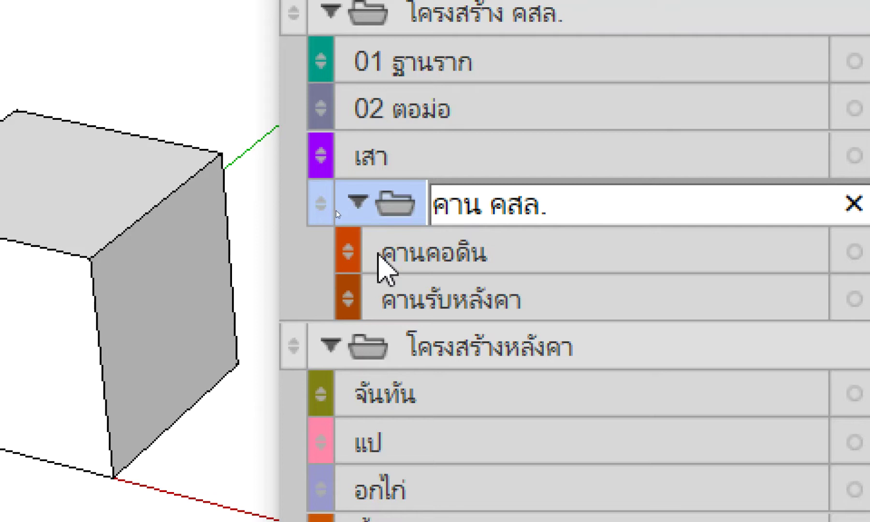
pyautogui.press('Return')
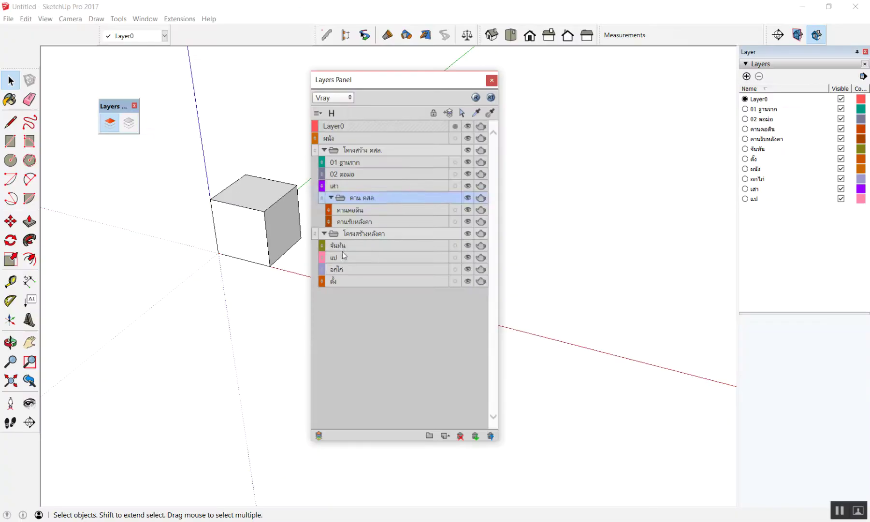
pyautogui.click(346, 297)
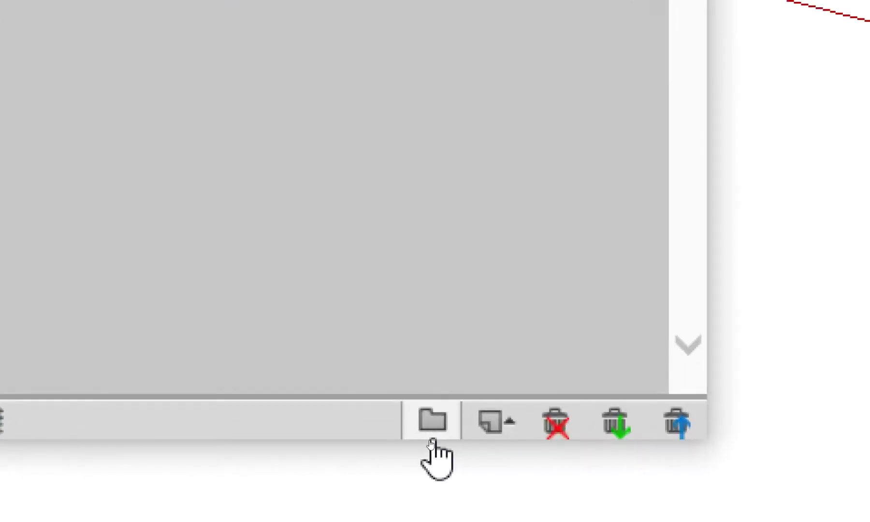
# Add a new layer folder at the bottom of the Layers Panel and name it ไม้แบบ
pyautogui.click(433, 428)
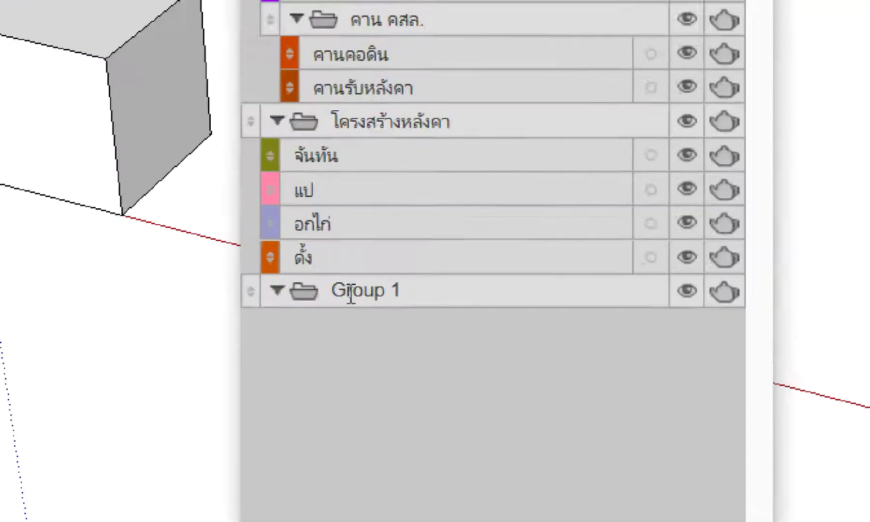
pyautogui.doubleClick(350, 293)
pyautogui.click(351, 293)
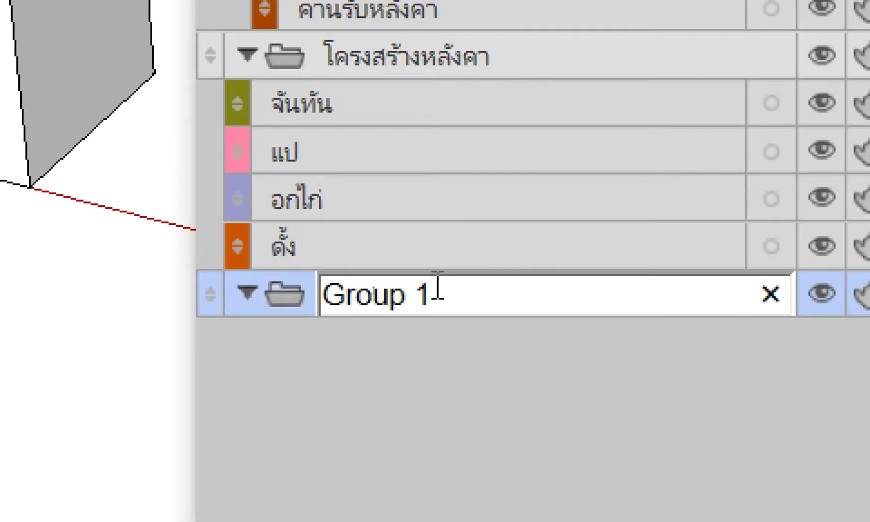
pyautogui.moveTo(432, 282); pyautogui.dragTo(286, 334)
pyautogui.write('ไม่แบ')
pyautogui.press('BackSpace')
pyautogui.press('BackSpace')
pyautogui.press('BackSpace')
pyautogui.write('แบบ')
pyautogui.press('BackSpace')
pyautogui.press('BackSpace')
pyautogui.press('BackSpace')
pyautogui.write('้แบบ')
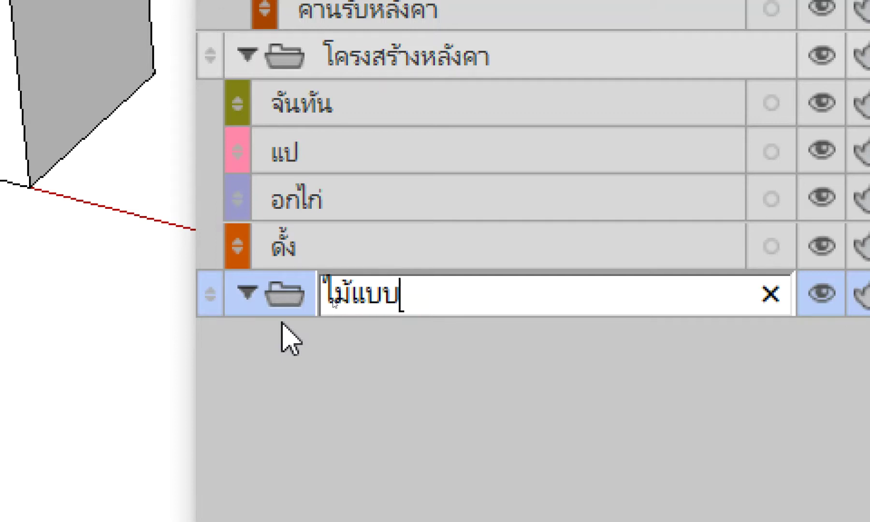
pyautogui.press('Return')
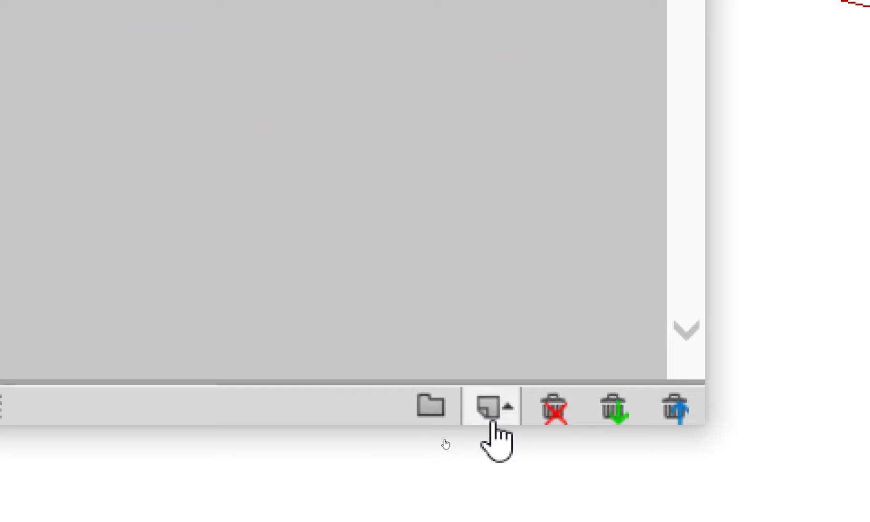
# Add a new layer inside the ไม้แบบ folder and start renaming it ไม้แบบคาน
pyautogui.click(445, 436)
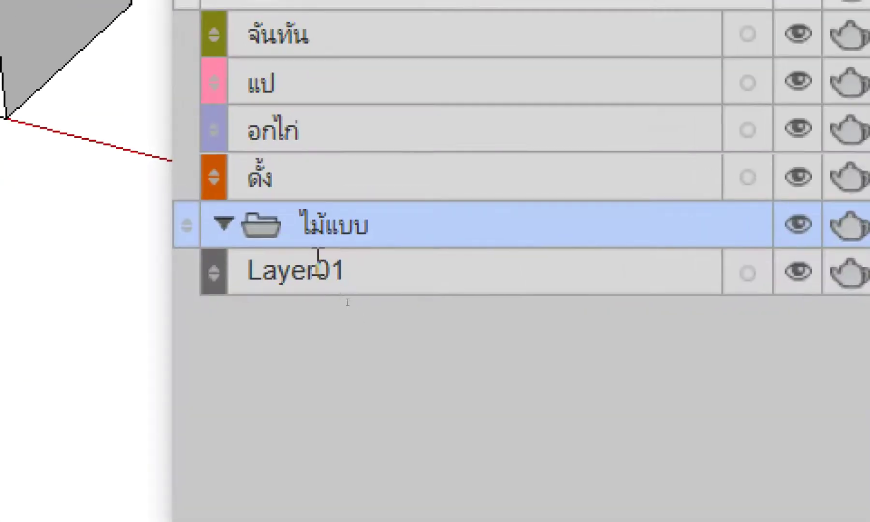
pyautogui.doubleClick(358, 275)
pyautogui.click(316, 272)
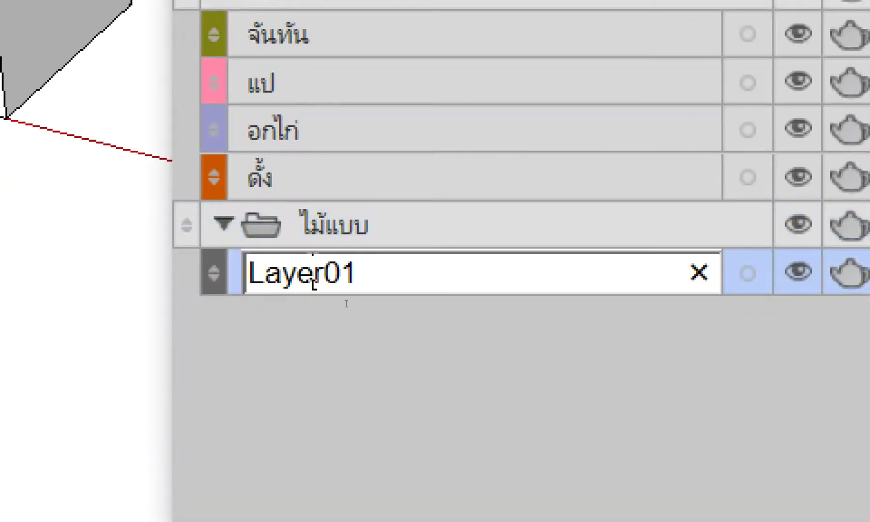
pyautogui.moveTo(367, 272); pyautogui.dragTo(247, 272)
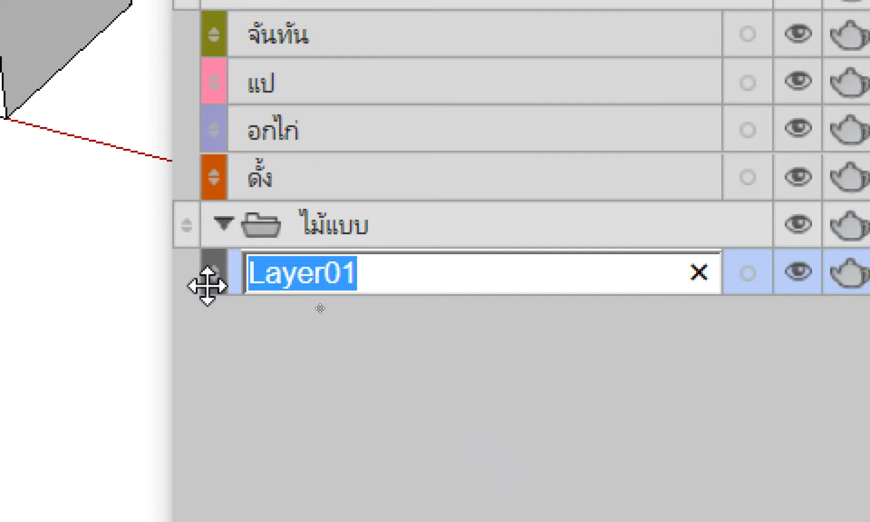
pyautogui.write('ไม')
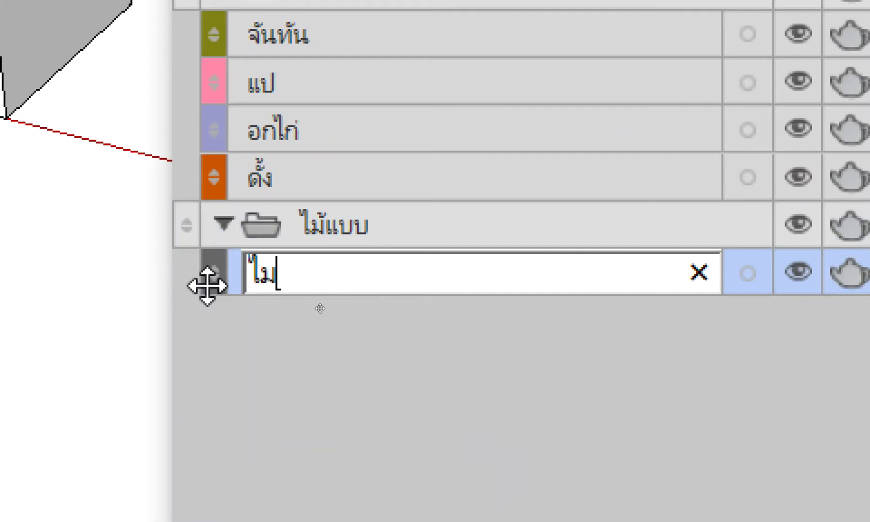
pyautogui.write('่')
pyautogui.press('BackSpace')
pyautogui.write('้แบบคานคอน')
# Correct the typing to finish the name ไม้แบบคานคอดิน, then add another layer
pyautogui.press('BackSpace')
pyautogui.press('BackSpace')
pyautogui.write('ิ')
pyautogui.press('BackSpace')
pyautogui.write('อน')
pyautogui.press('BackSpace')
pyautogui.press('BackSpace')
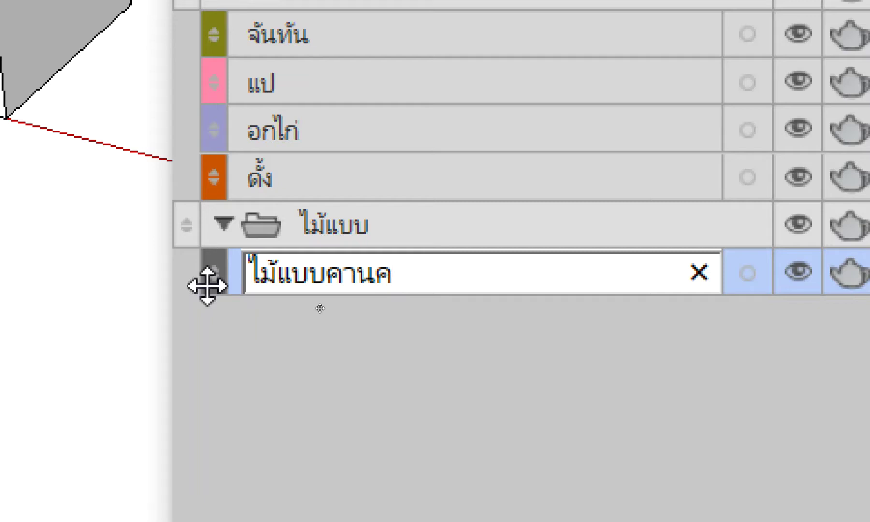
pyautogui.press('BackSpace')
pyautogui.write('รี')
pyautogui.press('BackSpace')
pyautogui.press('BackSpace')
pyautogui.write('คอดิน')
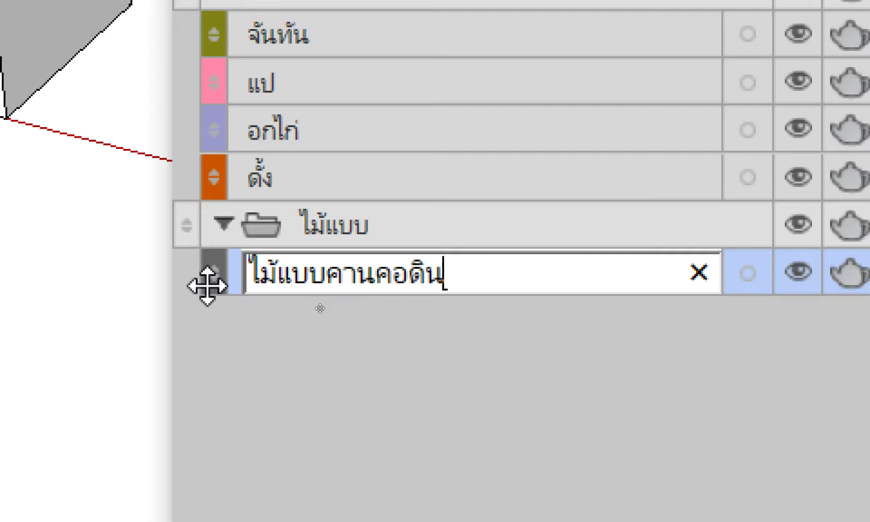
pyautogui.press('Return')
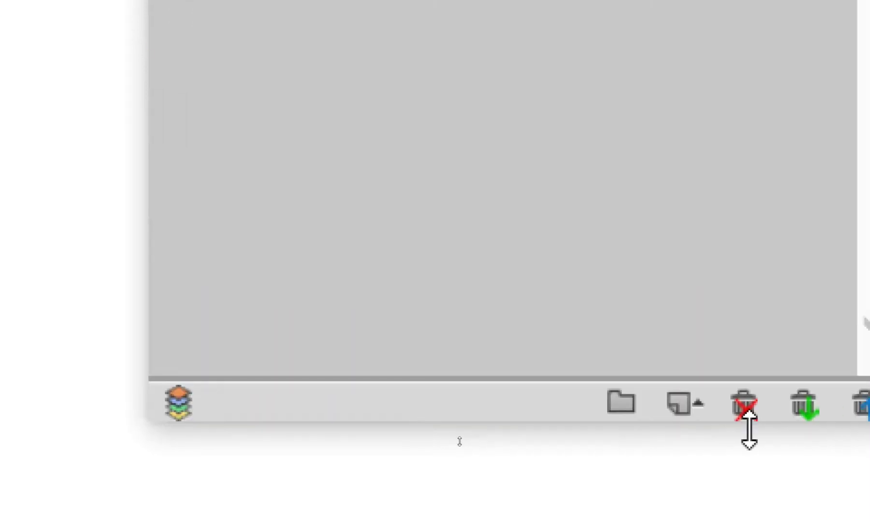
pyautogui.click(671, 408)
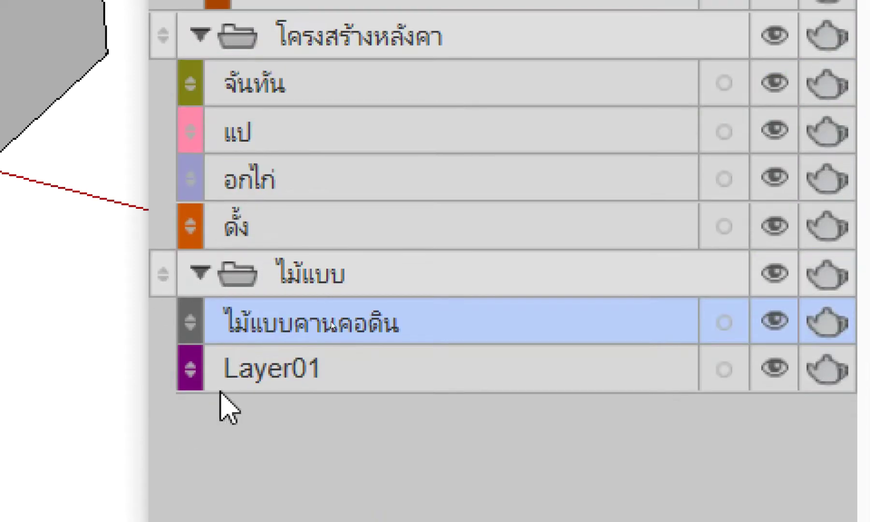
# Rename the new Layer01 to ไม้แบบคานรับหลังคา
pyautogui.doubleClick(241, 380)
pyautogui.click(226, 372)
pyautogui.moveTo(349, 370); pyautogui.dragTo(218, 383)
pyautogui.write('ไม้แบบค')
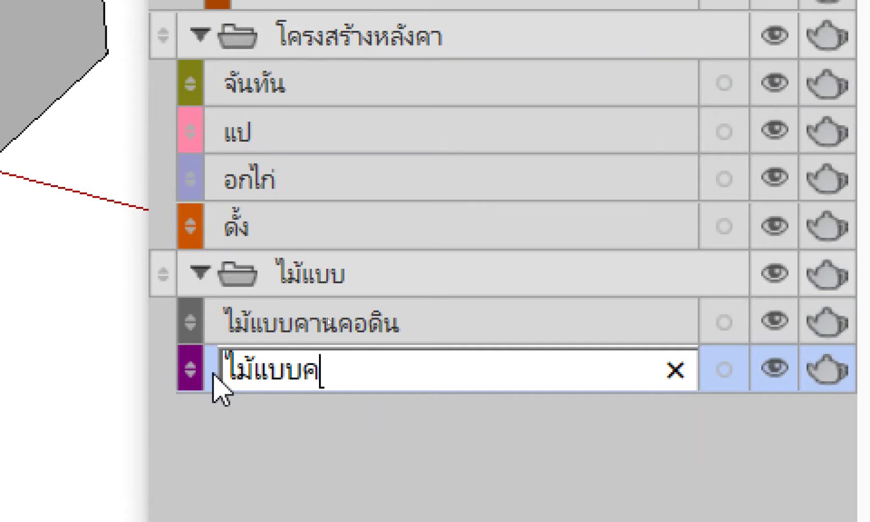
pyautogui.write('านรับหลังคา')
pyautogui.press('Return')
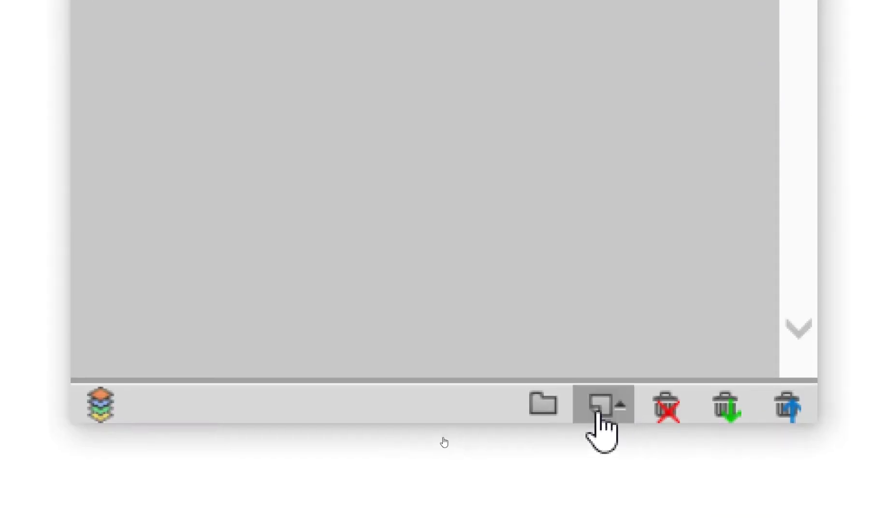
# Add another layer in the ไม้แบบ folder and name it ไม้แบบเสา
pyautogui.click(602, 424)
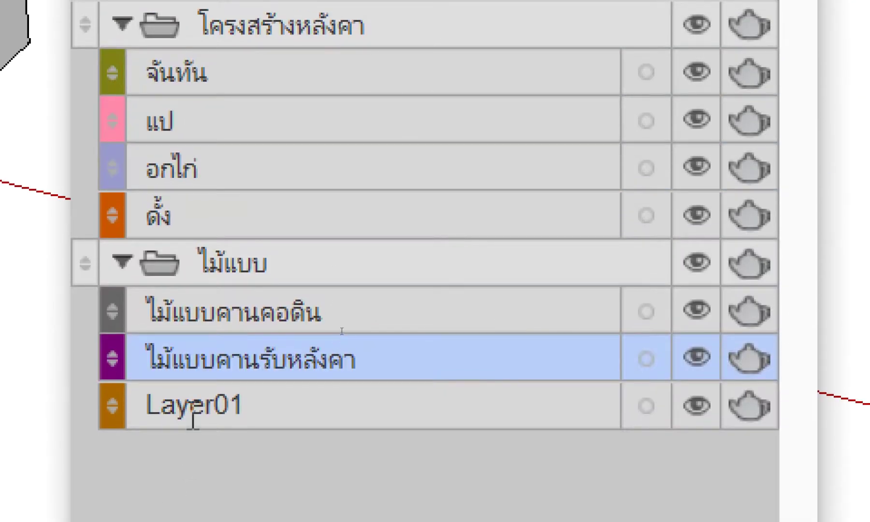
pyautogui.doubleClick(193, 409)
pyautogui.click(181, 409)
pyautogui.moveTo(268, 404); pyautogui.dragTo(127, 419)
pyautogui.write('ไม้แบบ')
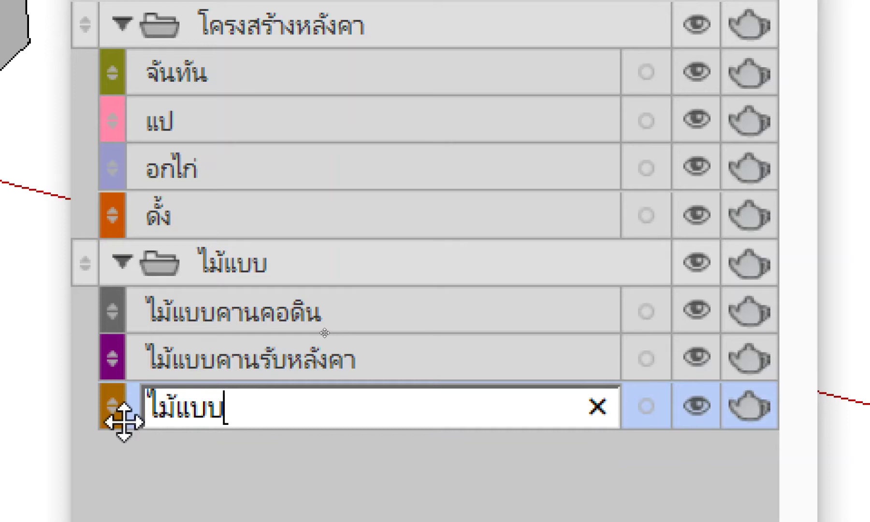
pyautogui.write('ท้ั')
pyautogui.press('BackSpace')
pyautogui.press('BackSpace')
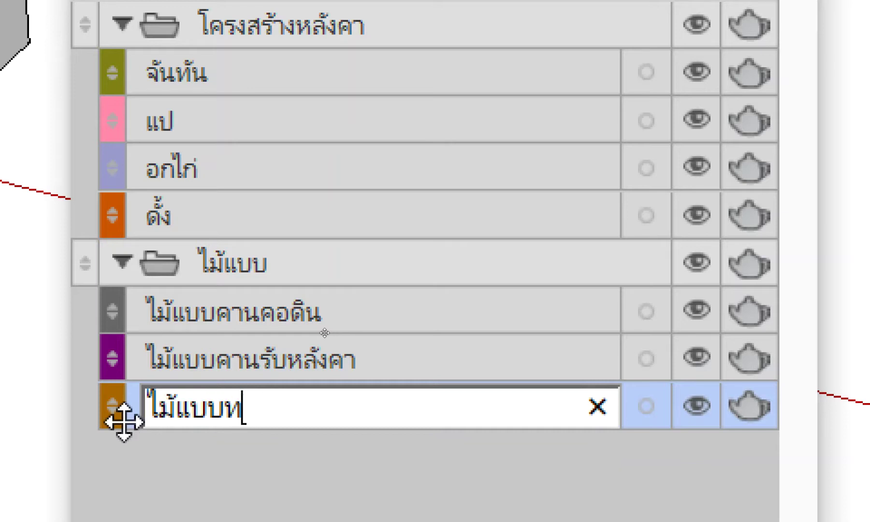
pyautogui.press('BackSpace')
pyautogui.press('BackSpace')
pyautogui.press('BackSpace')
pyautogui.write('ไม้แยย')
pyautogui.press('BackSpace')
pyautogui.press('BackSpace')
pyautogui.write('บบเสา')
pyautogui.press('Return')
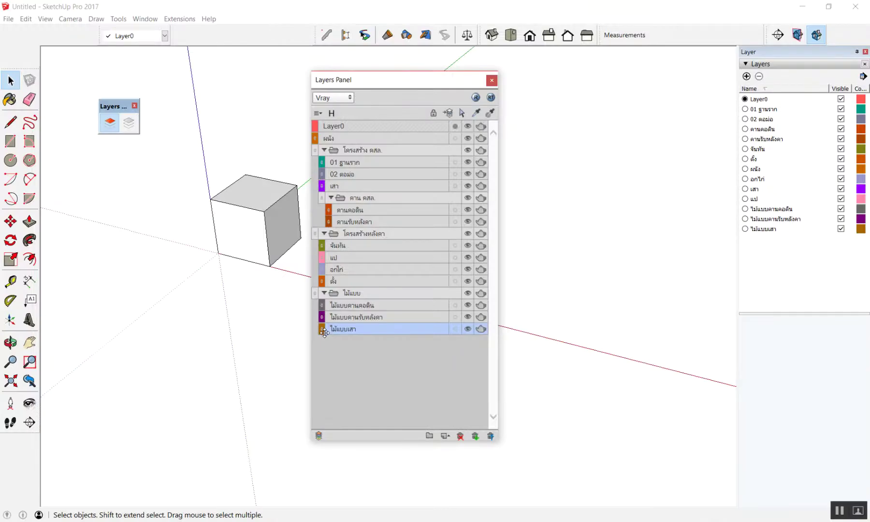
# Remove the 01 prefix so the layer is named ฐานราก
pyautogui.click(412, 361)
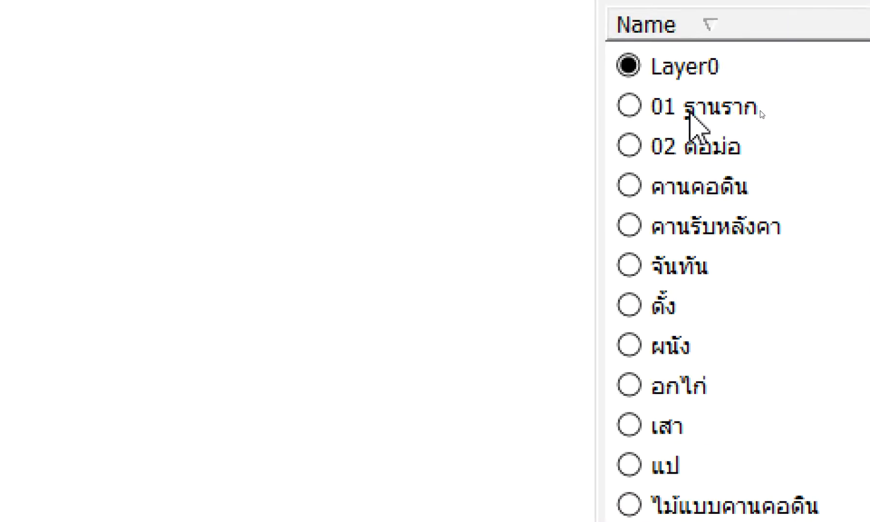
pyautogui.doubleClick(690, 115)
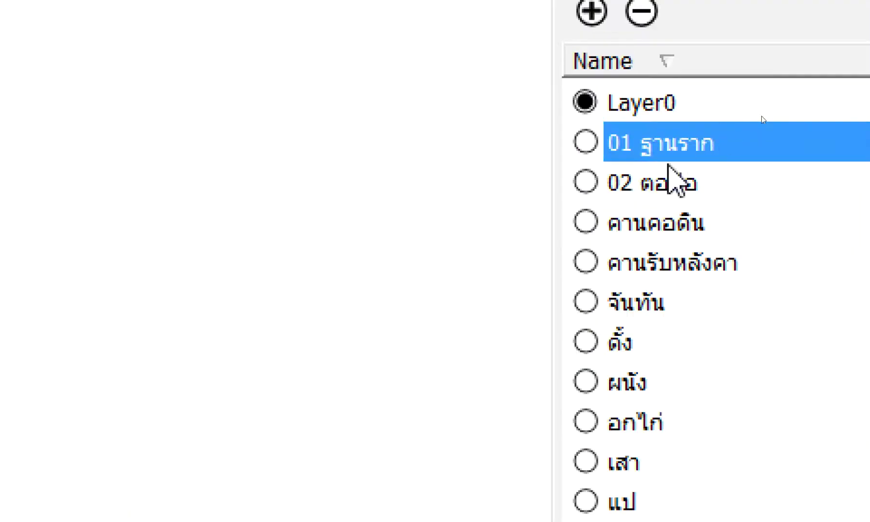
pyautogui.click(626, 148)
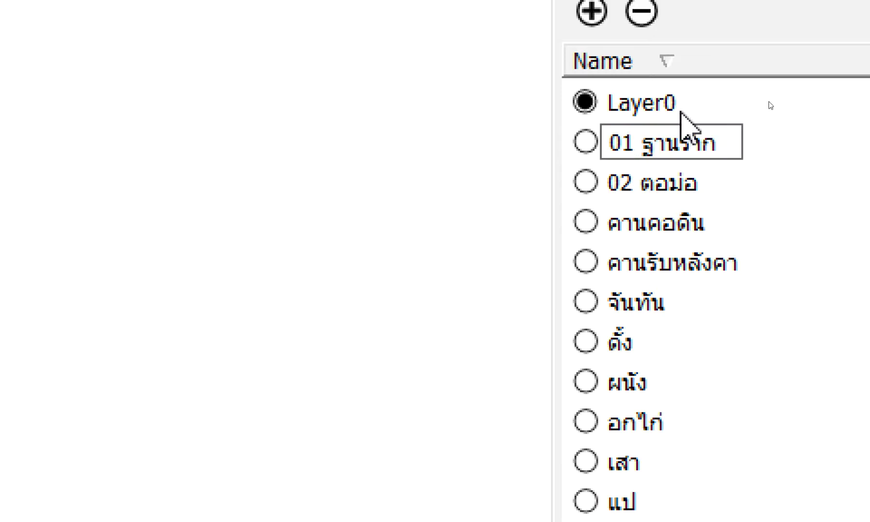
pyautogui.press('BackSpace')
pyautogui.press('BackSpace')
pyautogui.press('BackSpace')
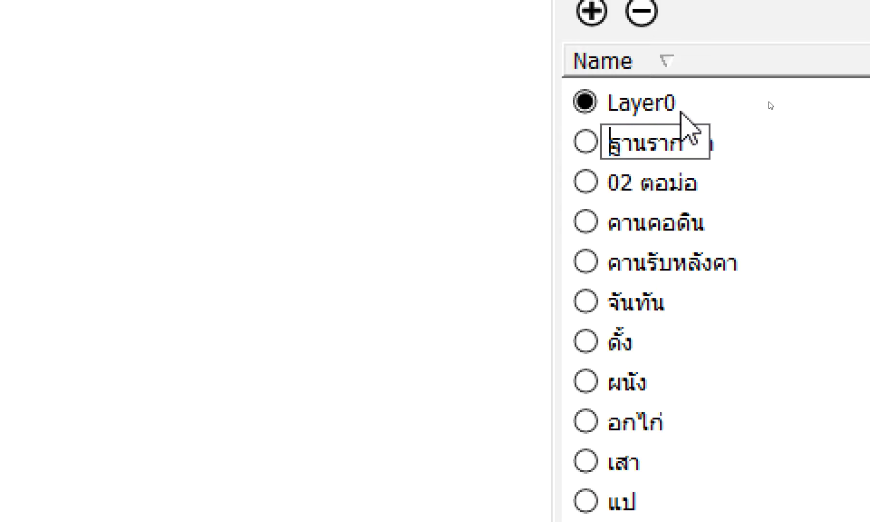
pyautogui.click(619, 223)
# Remove the 02 prefix so the layer is named ตอม่อ
pyautogui.click(612, 186)
pyautogui.click(624, 147)
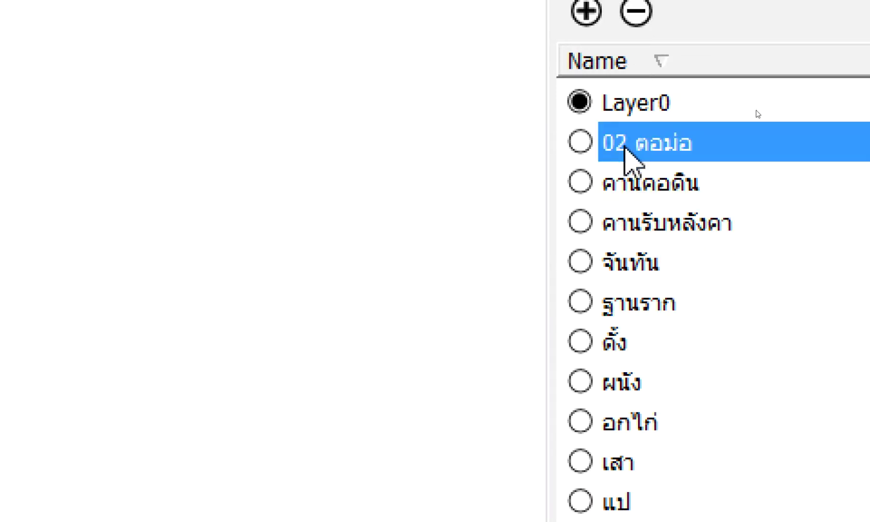
pyautogui.click(639, 141)
pyautogui.press('BackSpace')
pyautogui.press('BackSpace')
pyautogui.press('BackSpace')
pyautogui.press('Return')
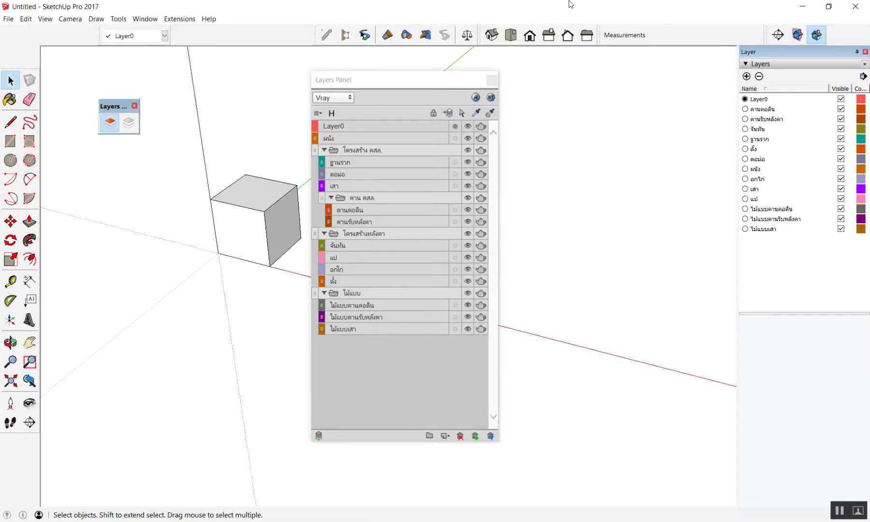
# Close the Vray Layers panel and Layer tray, zoom in, and switch to the Paint Bucket (B)
pyautogui.click(495, 81)
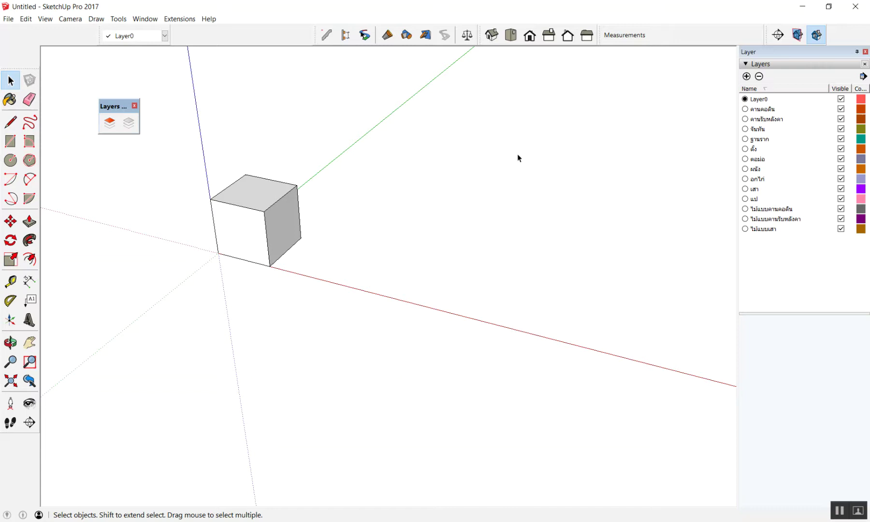
pyautogui.click(865, 51)
pyautogui.scroll(1, 464, 244)
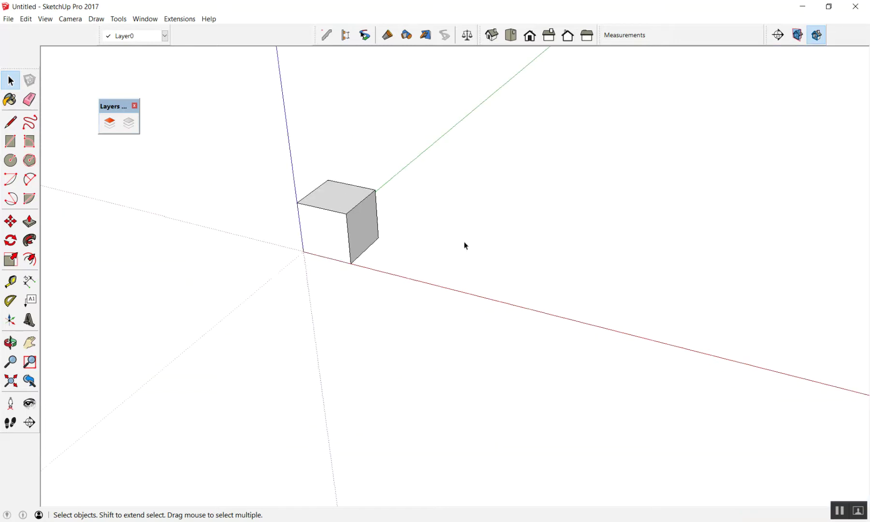
pyautogui.scroll(2, 387, 207)
pyautogui.scroll(1, 387, 207)
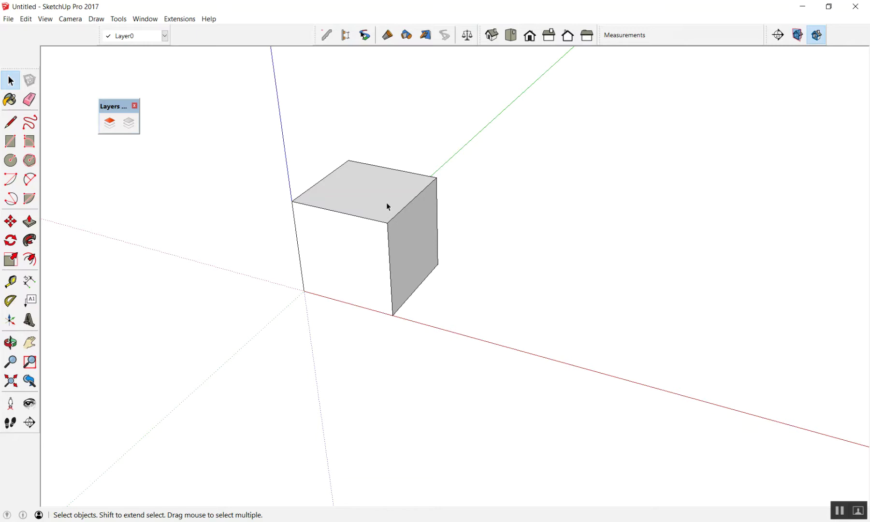
pyautogui.scroll(-3, 420, 188)
pyautogui.scroll(2, 455, 181)
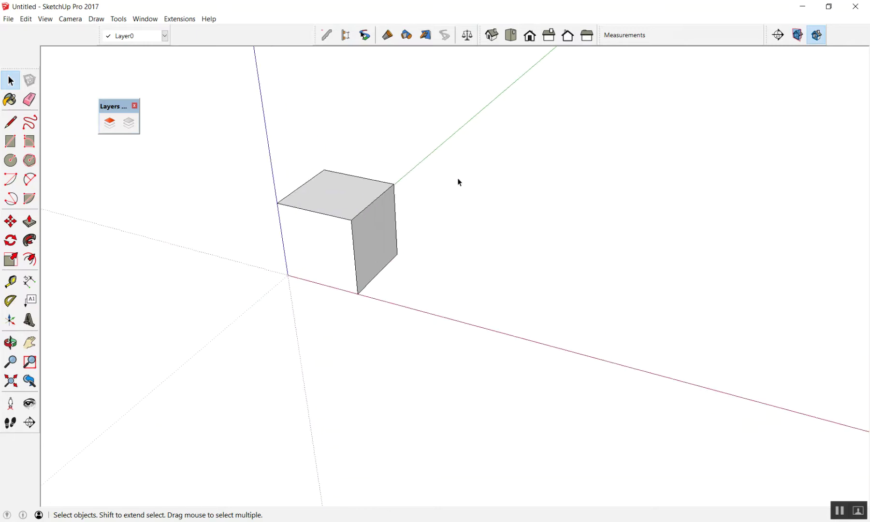
pyautogui.scroll(1, 458, 182)
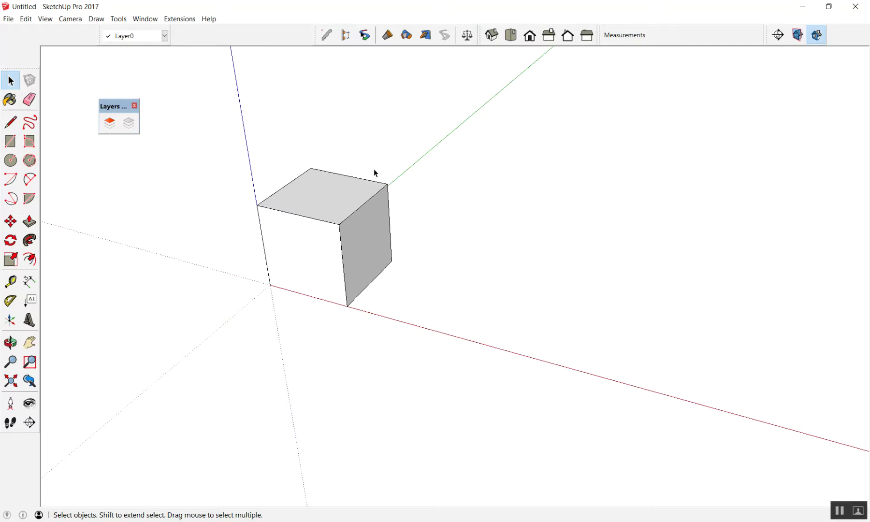
pyautogui.press('b')
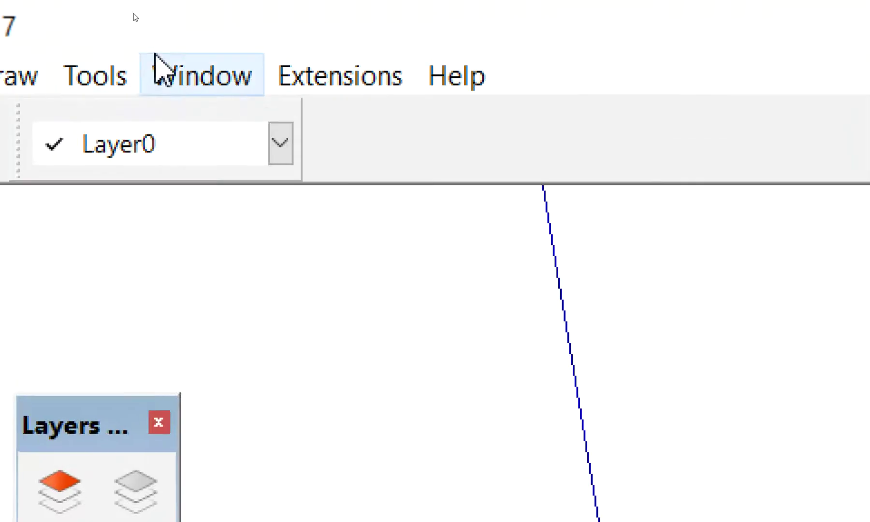
# Delete the existing วัสดุ tray
pyautogui.click(135, 19)
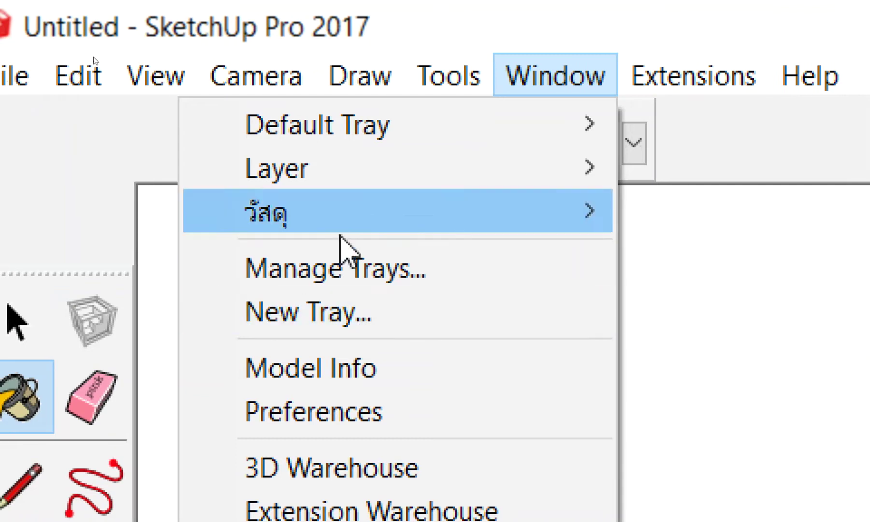
pyautogui.moveTo(394, 210)
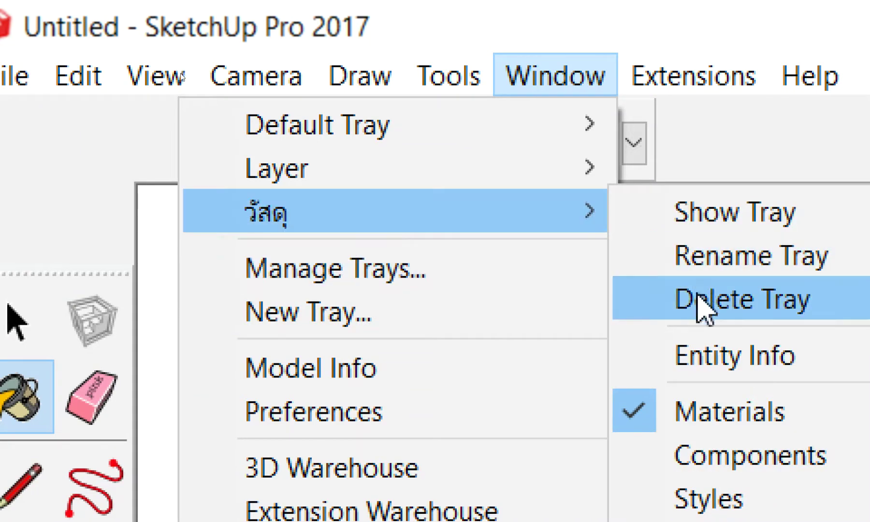
pyautogui.click(648, 302)
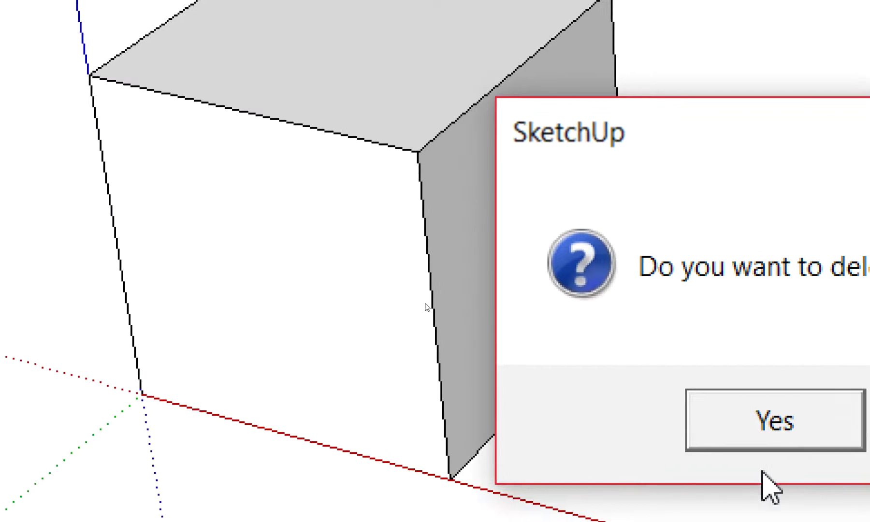
pyautogui.click(669, 415)
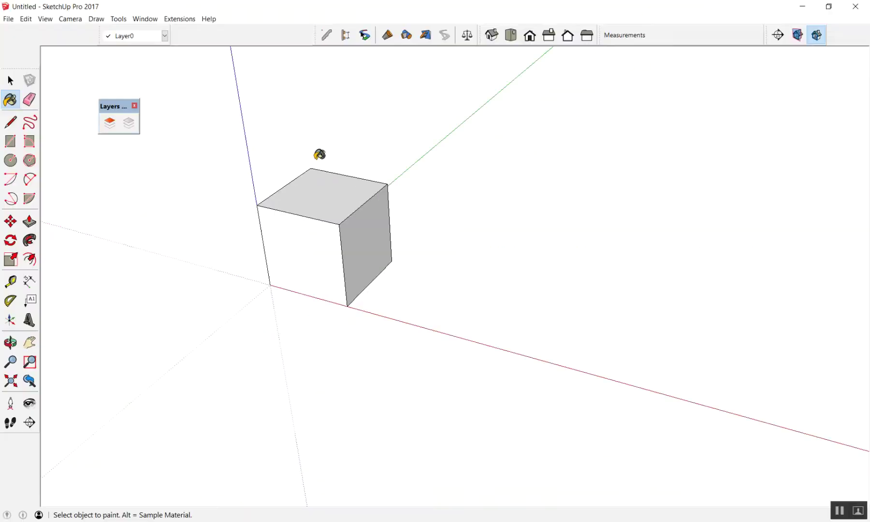
# Create a new tray named ชนิดวัสดุ that includes the Materials panel
pyautogui.click(138, 22)
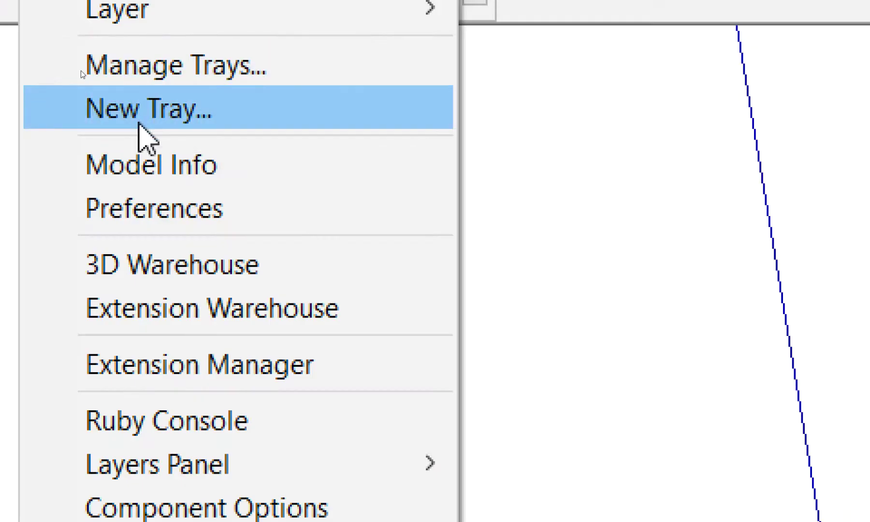
pyautogui.click(87, 125)
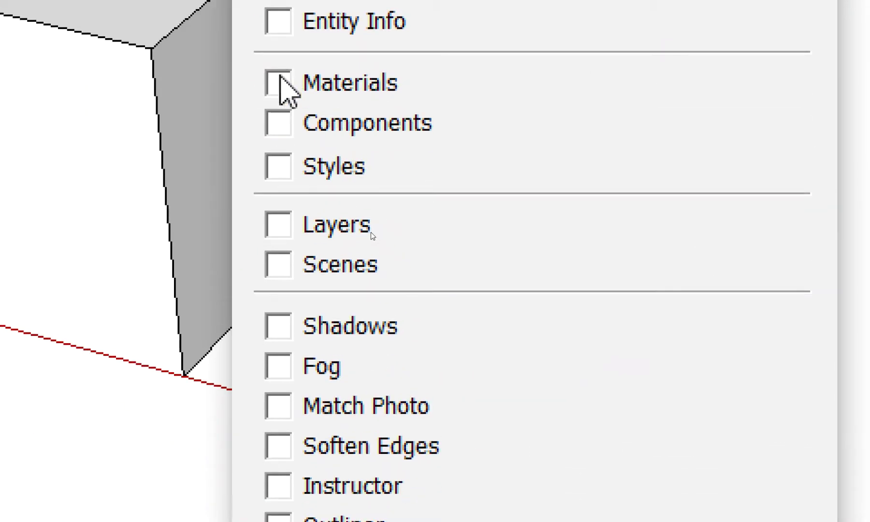
pyautogui.click(276, 81)
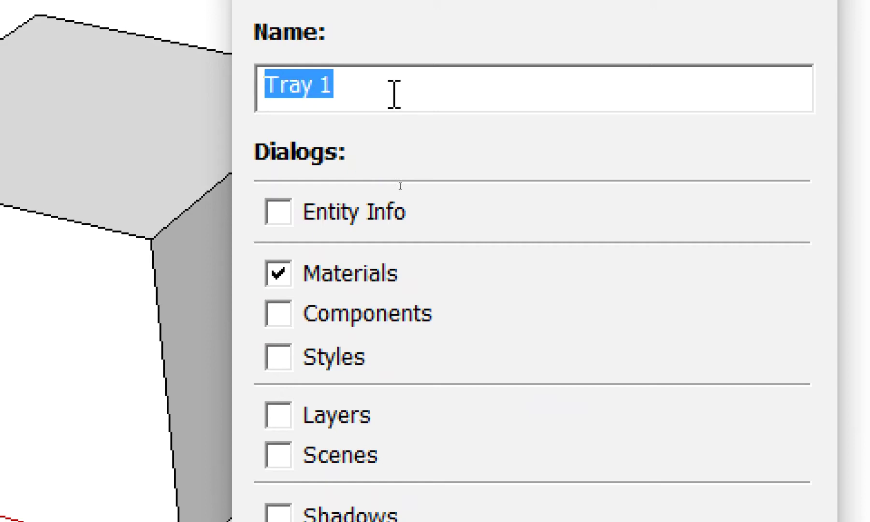
pyautogui.click(392, 76)
pyautogui.moveTo(389, 90); pyautogui.dragTo(190, 85)
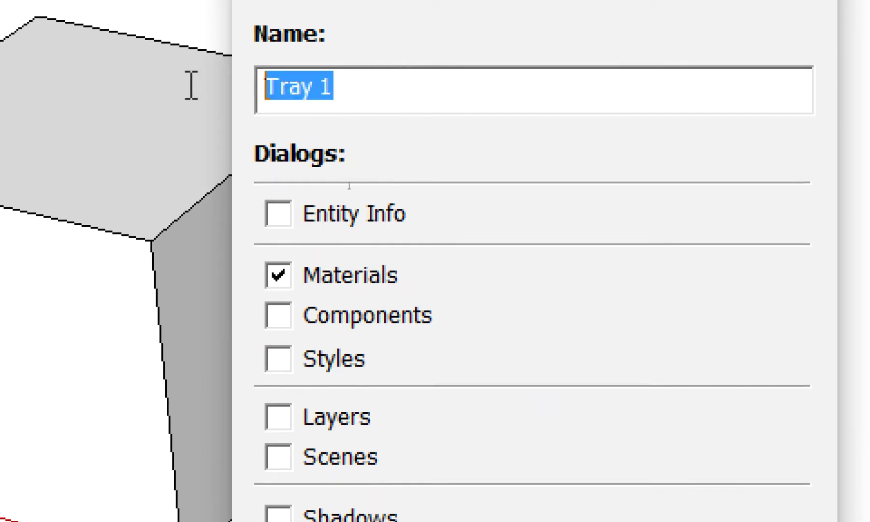
pyautogui.write('jสด')
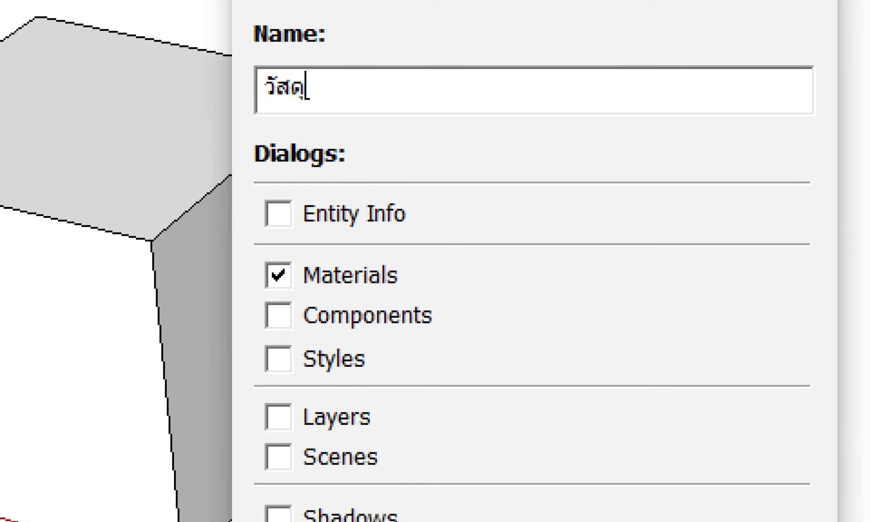
pyautogui.press('Home')
pyautogui.write('ช')
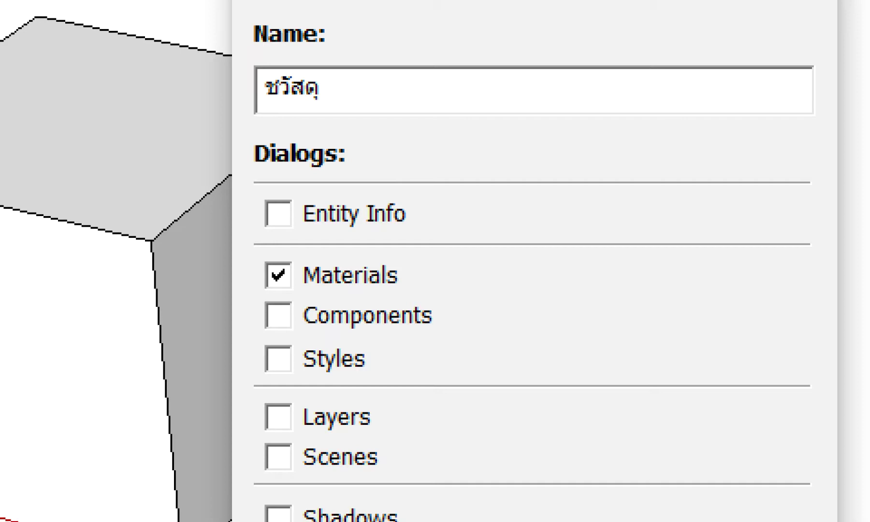
pyautogui.write('นิ')
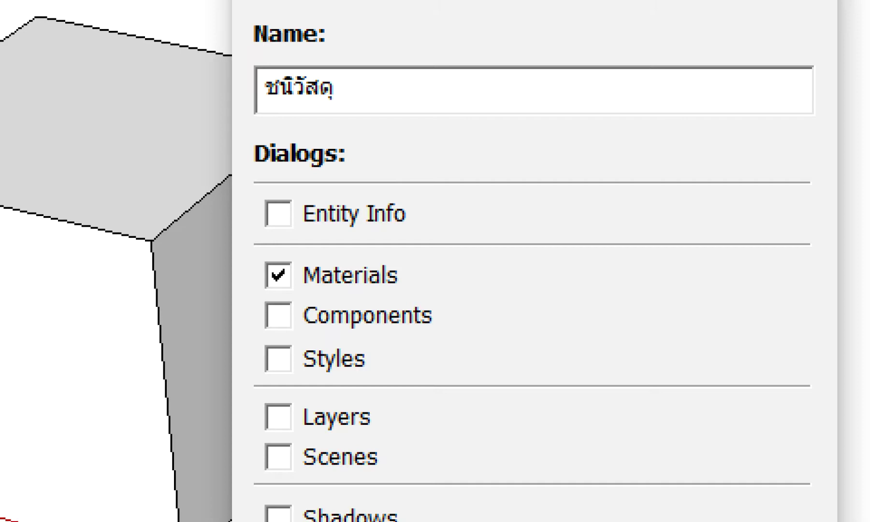
pyautogui.write('ด')
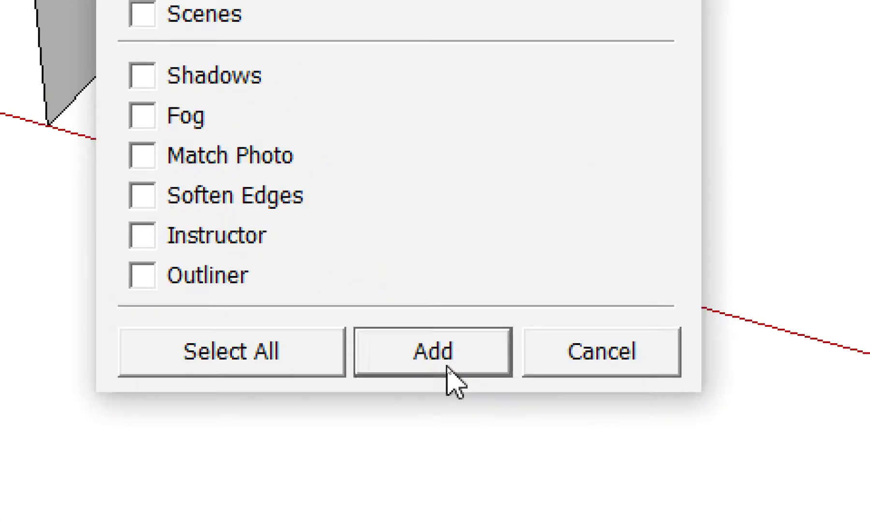
pyautogui.click(447, 369)
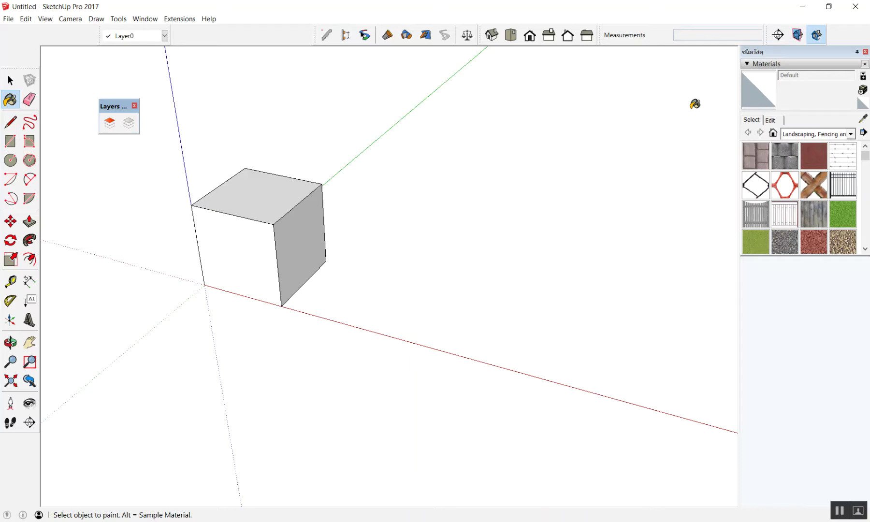
# Close the ชนิดวัสดุ tray and reopen it by switching to the Paint Bucket (B)
pyautogui.click(865, 52)
pyautogui.press('space')
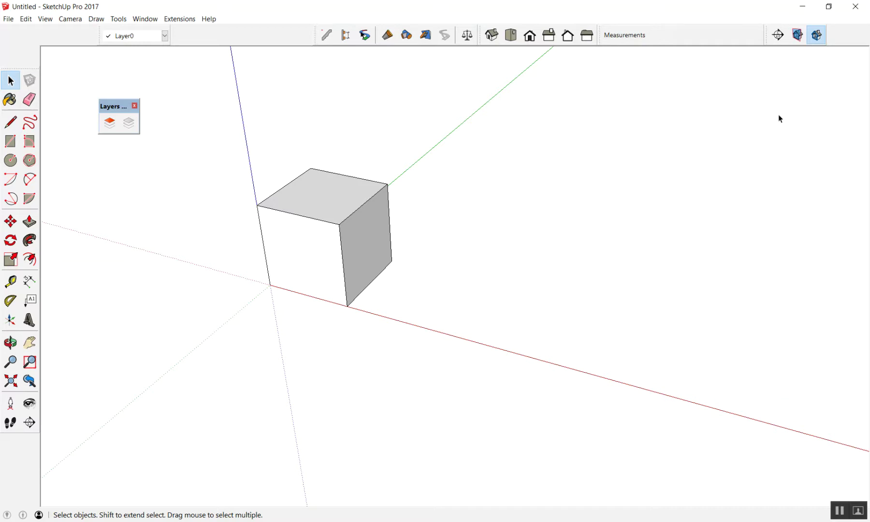
pyautogui.press('b')
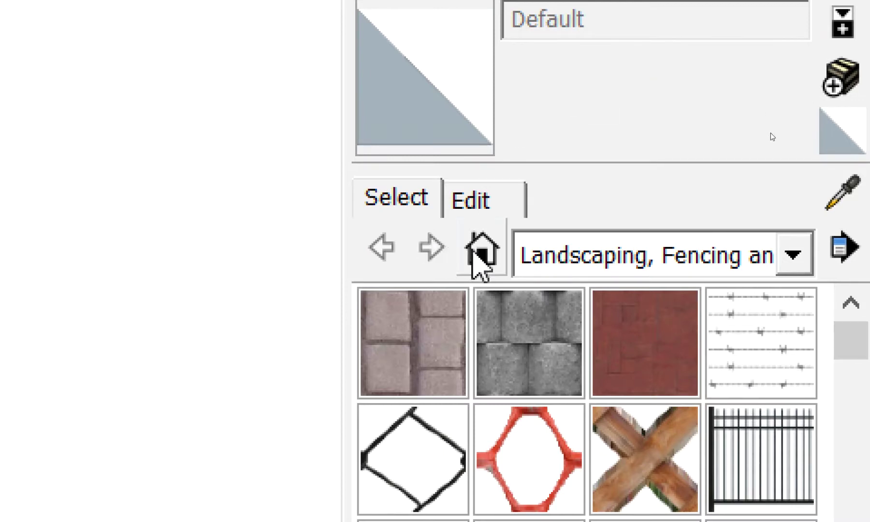
# Show the model's empty In Model material list and open the collection options
pyautogui.click(477, 250)
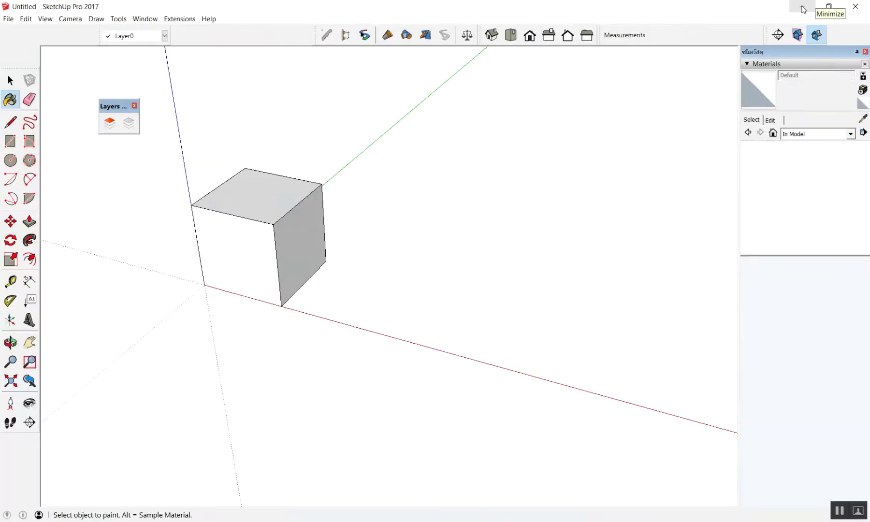
pyautogui.click(598, 26)
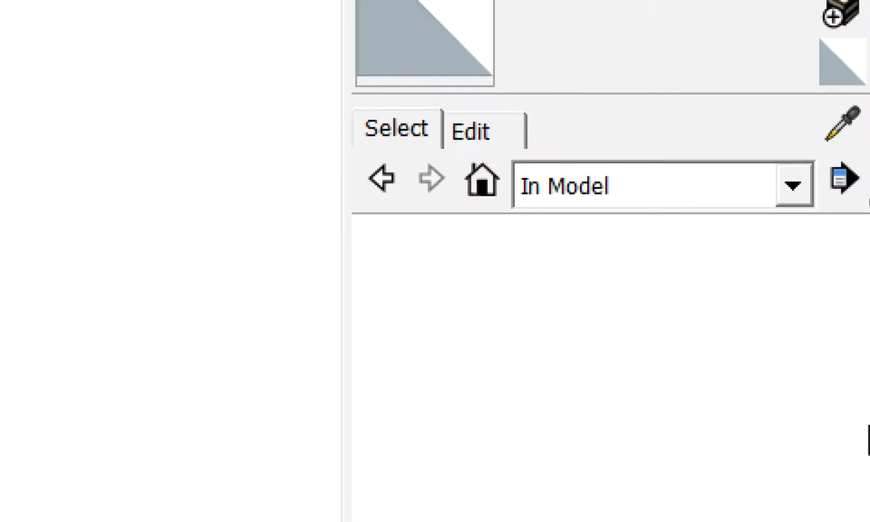
pyautogui.click(849, 198)
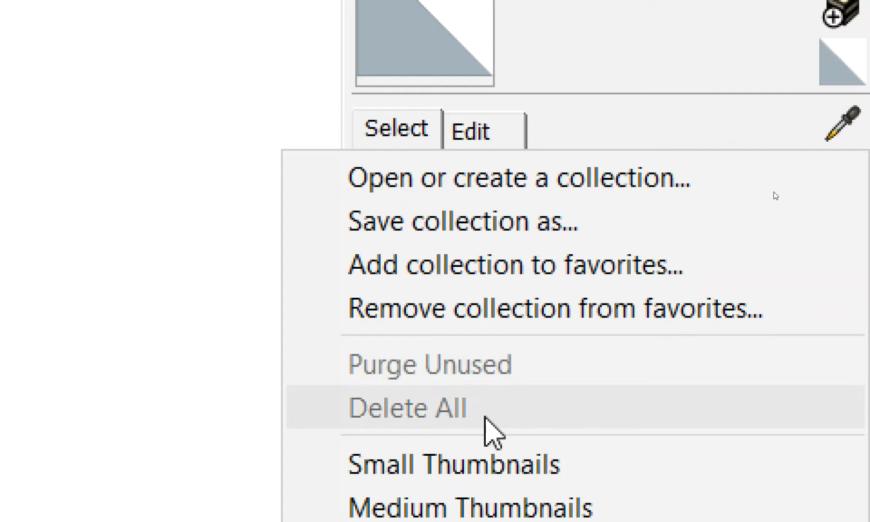
pyautogui.click(127, 301)
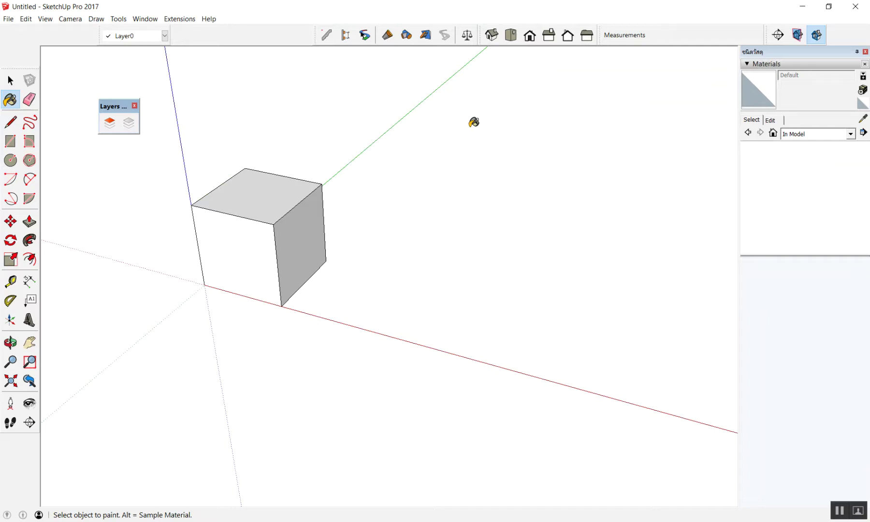
pyautogui.press('space')
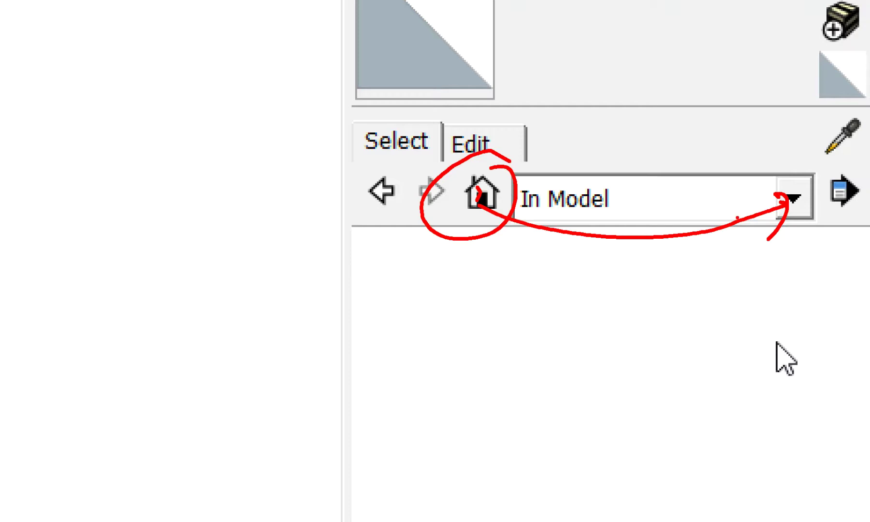
# Browse to the Wood collection and pick the Wood Floor Light texture
pyautogui.click(793, 201)
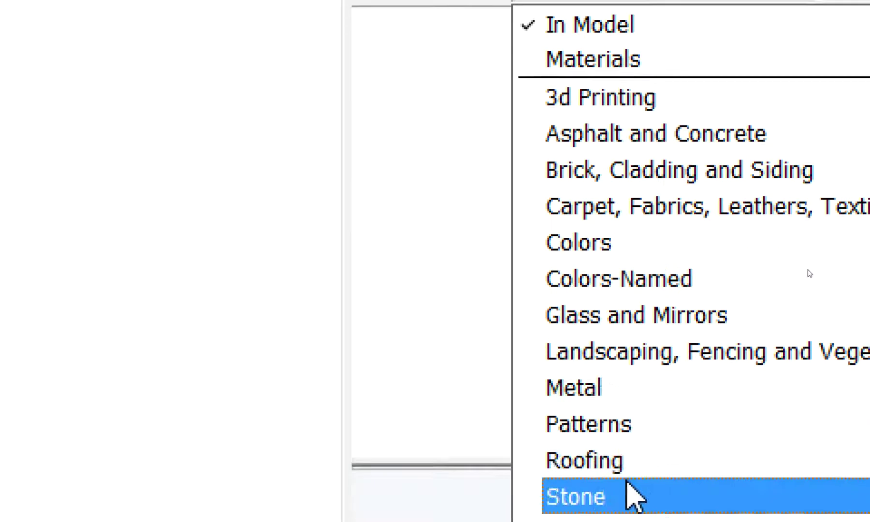
pyautogui.scroll(-1, 606, 208)
pyautogui.scroll(1, 583, 132)
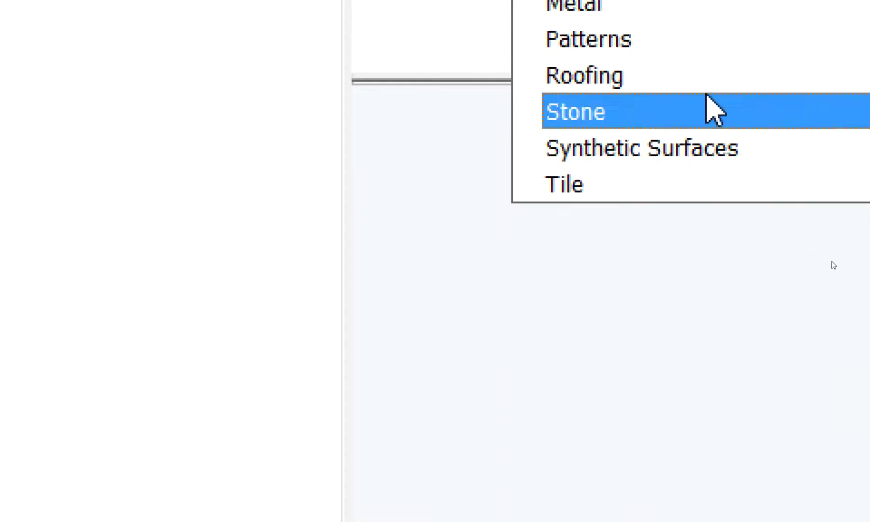
pyautogui.scroll(-1, 847, 150)
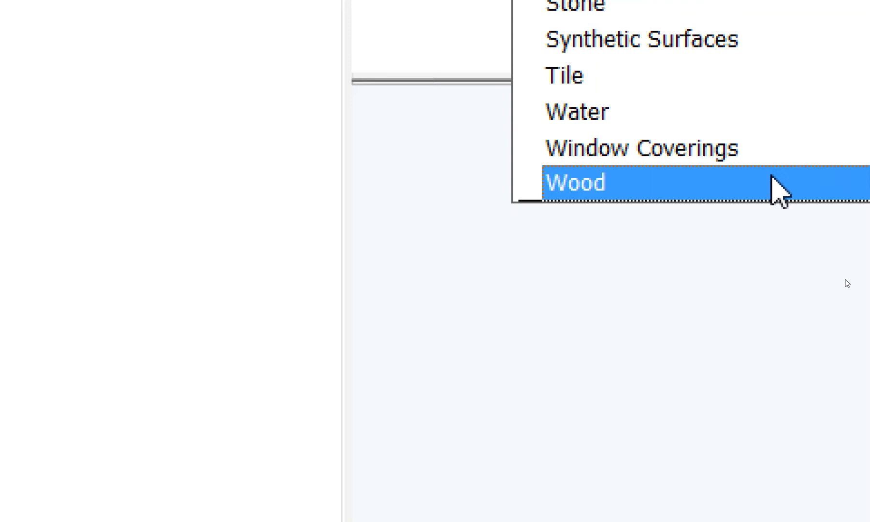
pyautogui.click(772, 177)
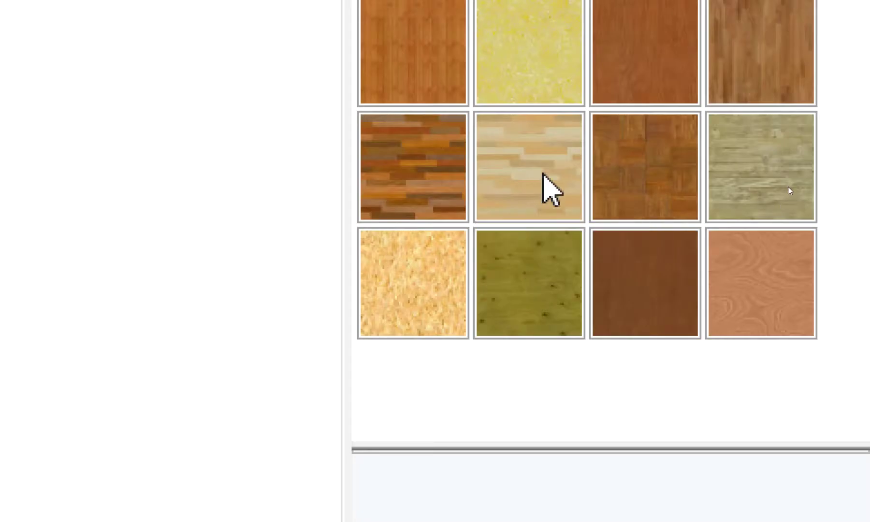
pyautogui.click(539, 178)
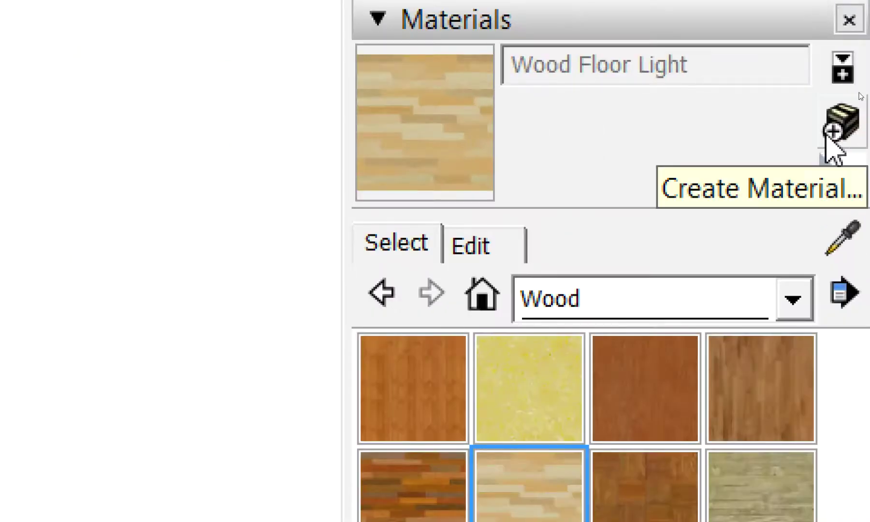
# Create a new material from that texture named ไม้แบบ
pyautogui.click(827, 138)
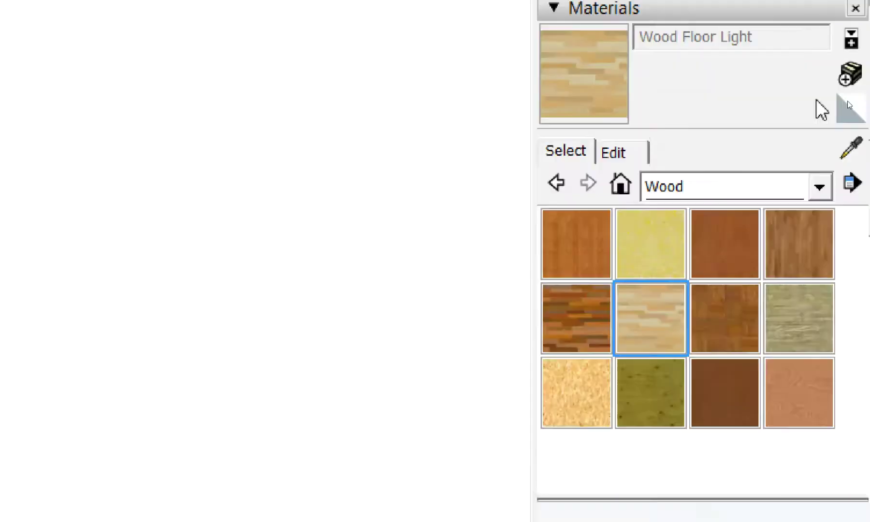
pyautogui.click(850, 73)
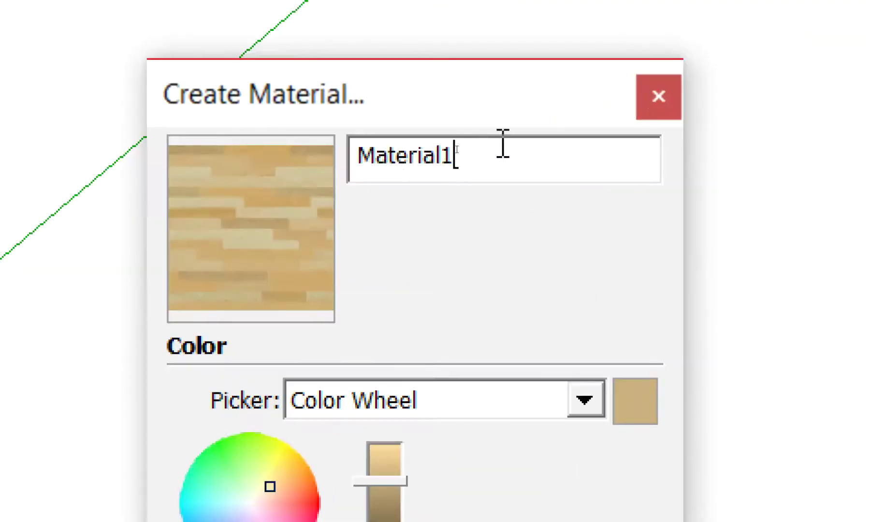
pyautogui.doubleClick(503, 145)
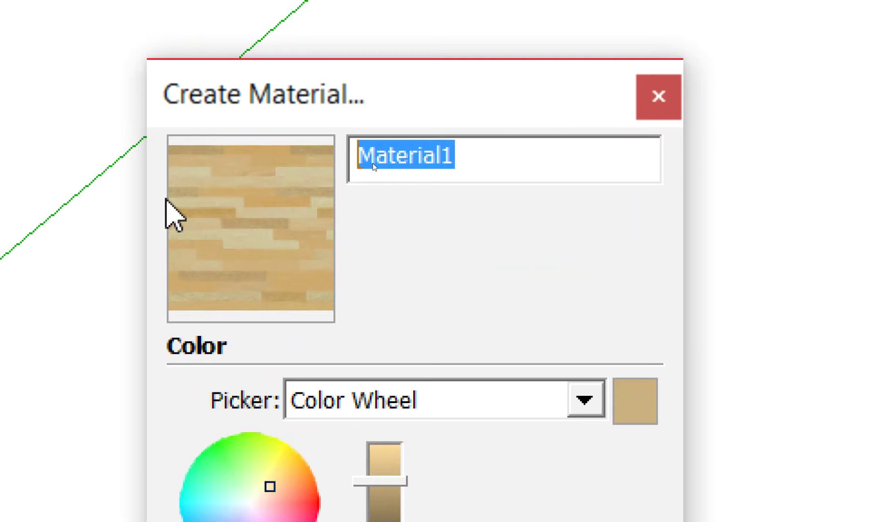
pyautogui.write('ไม้แบบ')
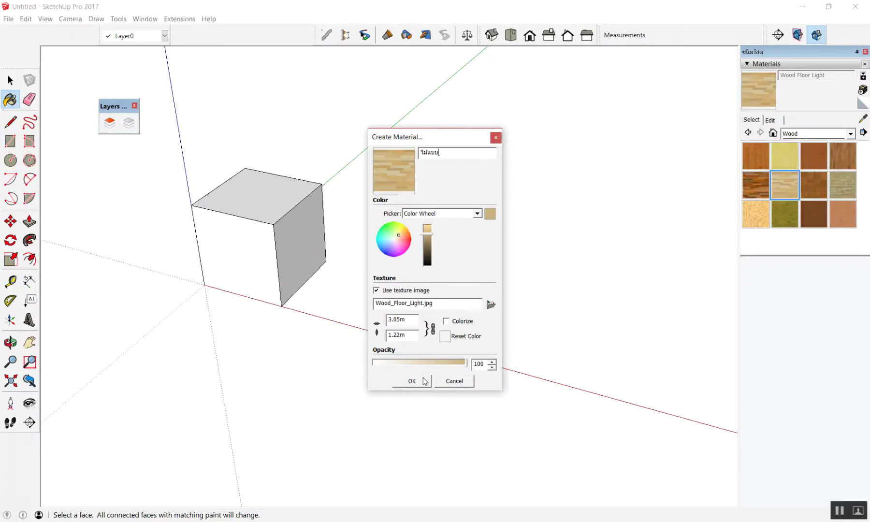
pyautogui.click(412, 381)
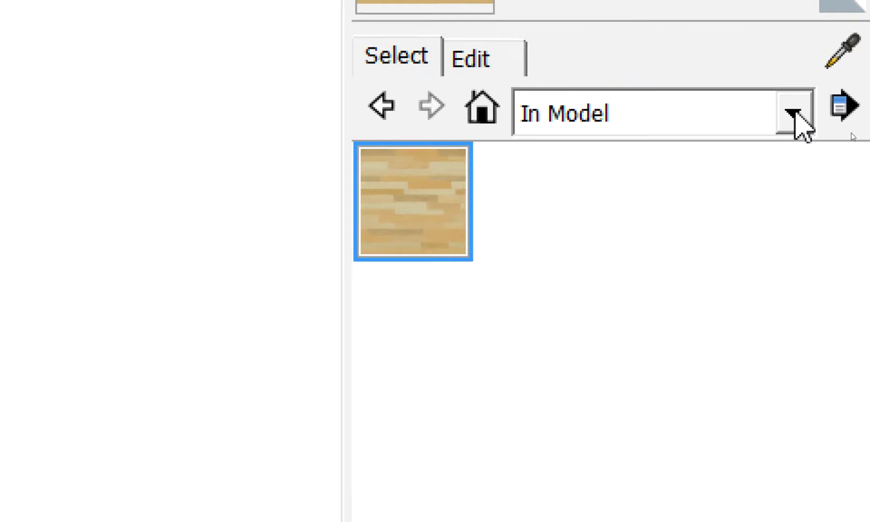
# Create a material named สีน้ำมันทาไม้ from the Wood collection's Wood Veneer 01 texture
pyautogui.click(839, 136)
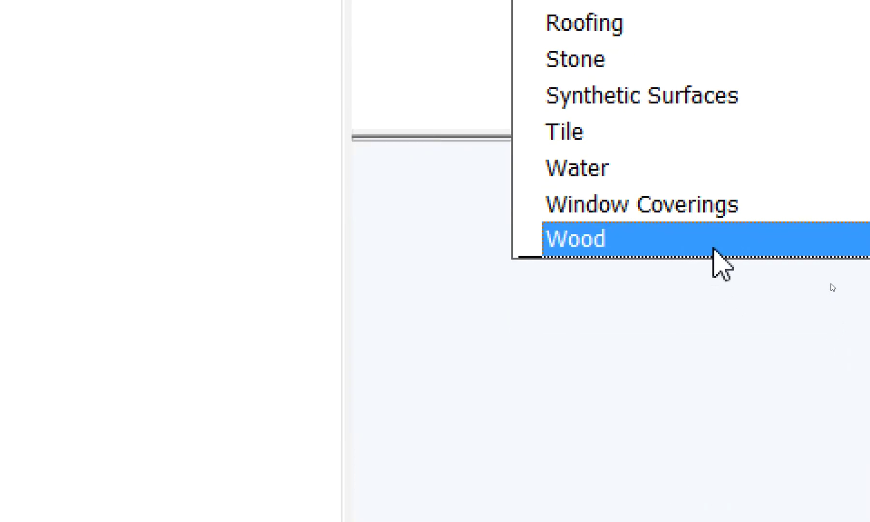
pyautogui.click(714, 248)
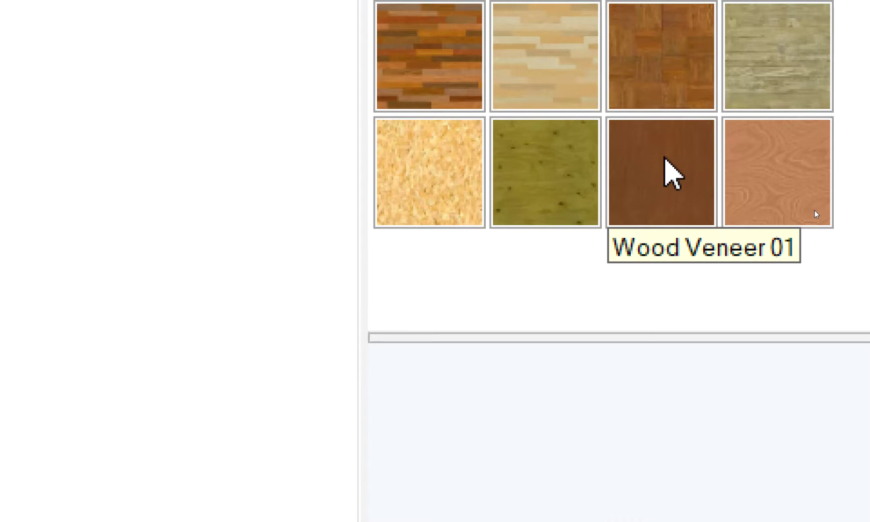
pyautogui.click(761, 188)
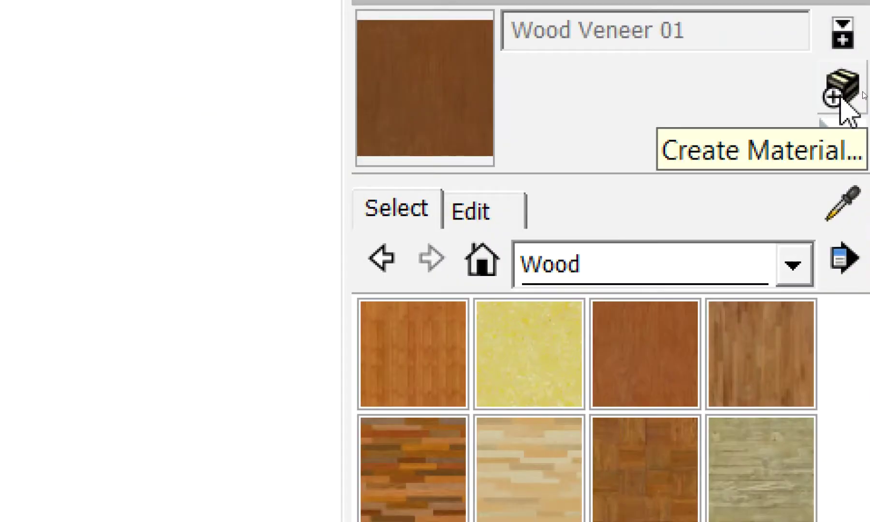
pyautogui.click(841, 97)
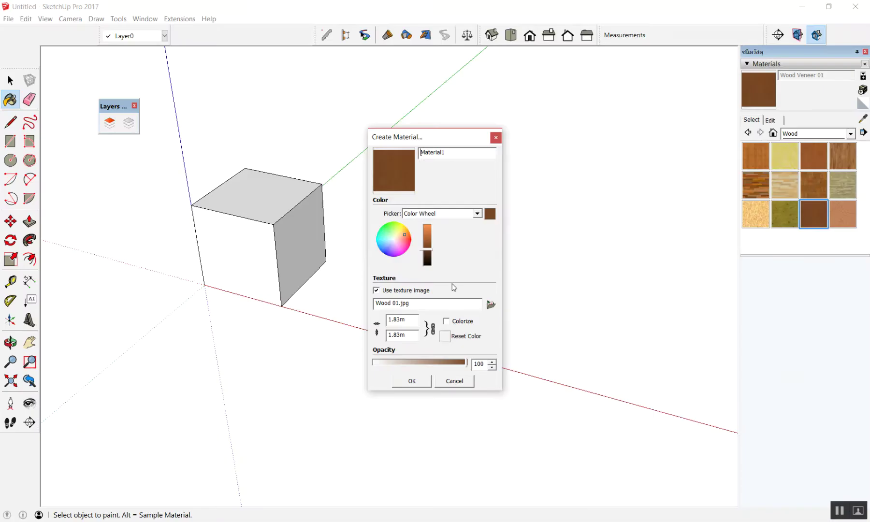
pyautogui.moveTo(461, 153); pyautogui.dragTo(403, 155)
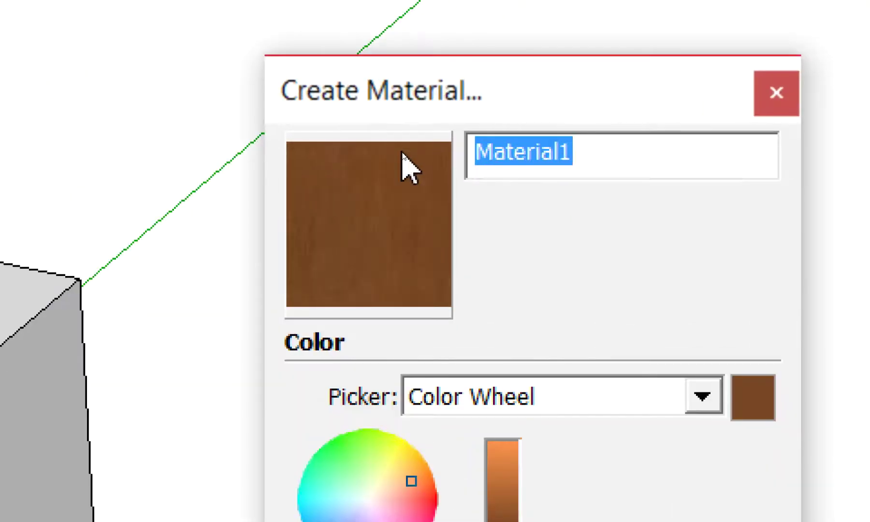
pyautogui.write('สีน้ำมันทาไม้')
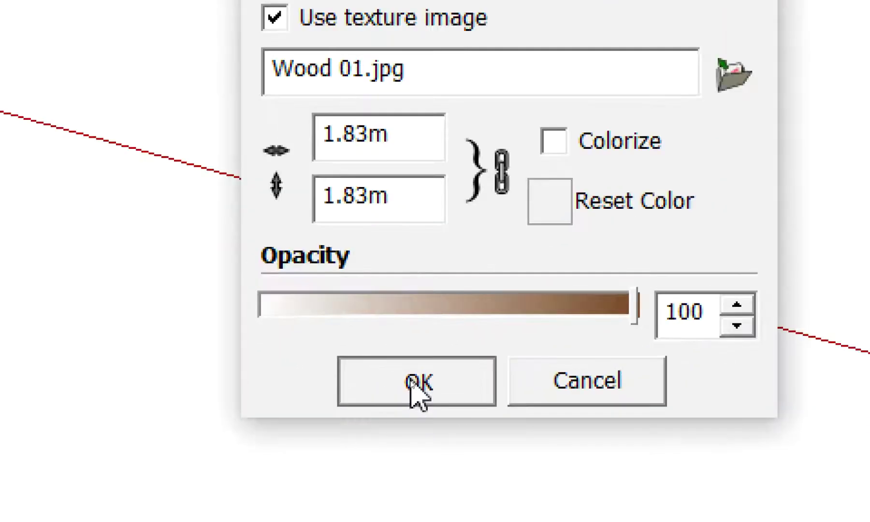
pyautogui.click(412, 381)
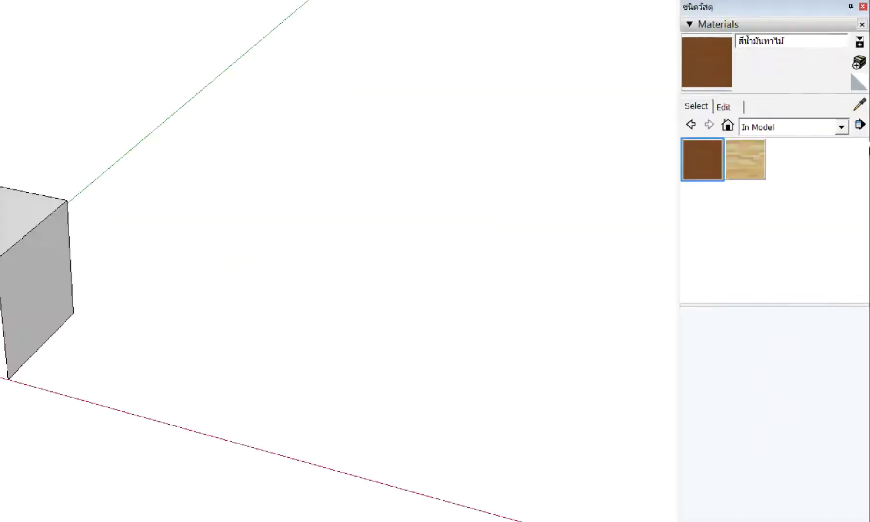
pyautogui.click(850, 134)
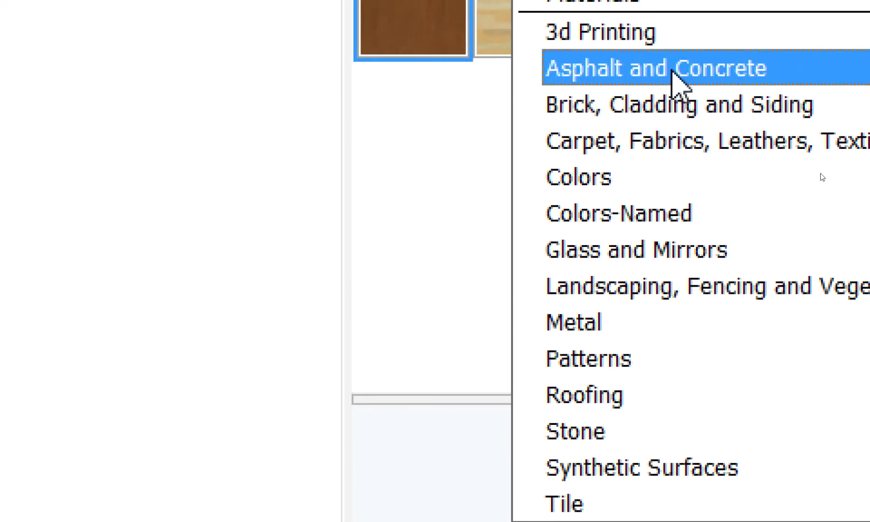
# Create a material named คอนกรีต from Asphalt and Concrete's Polished Concrete Old texture
pyautogui.click(673, 72)
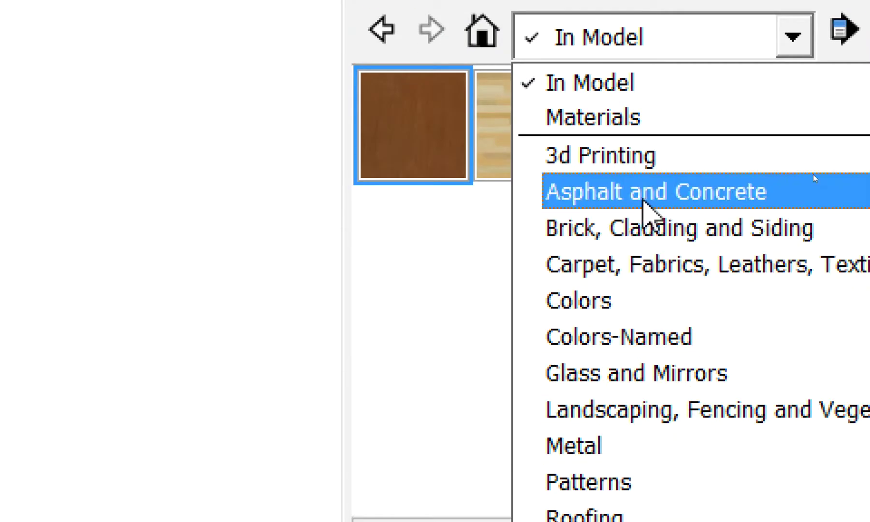
pyautogui.click(645, 198)
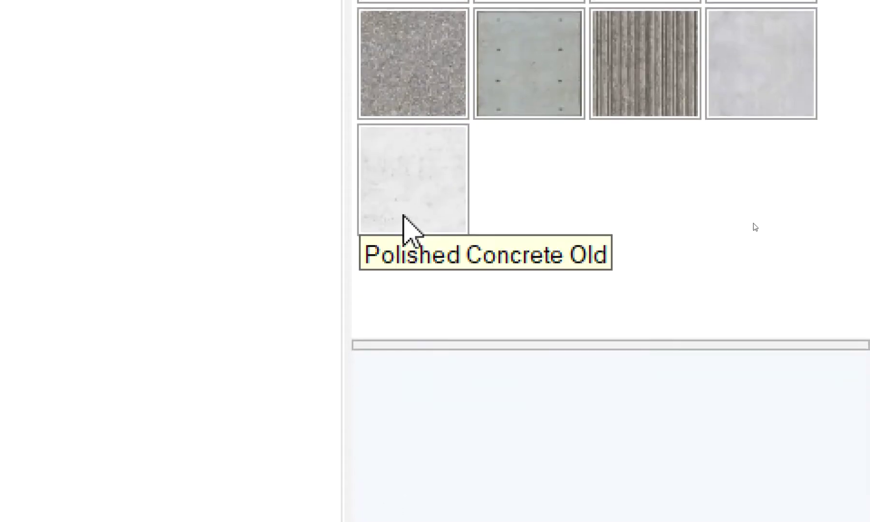
pyautogui.click(404, 216)
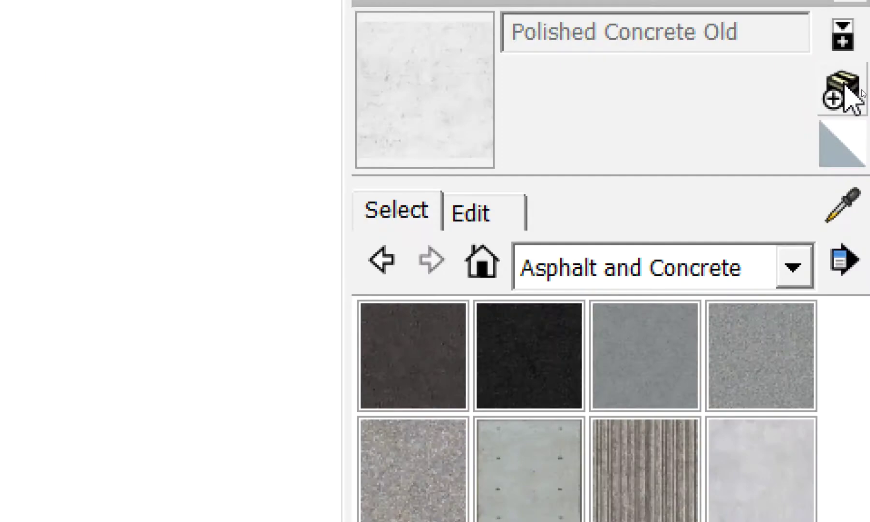
pyautogui.click(836, 96)
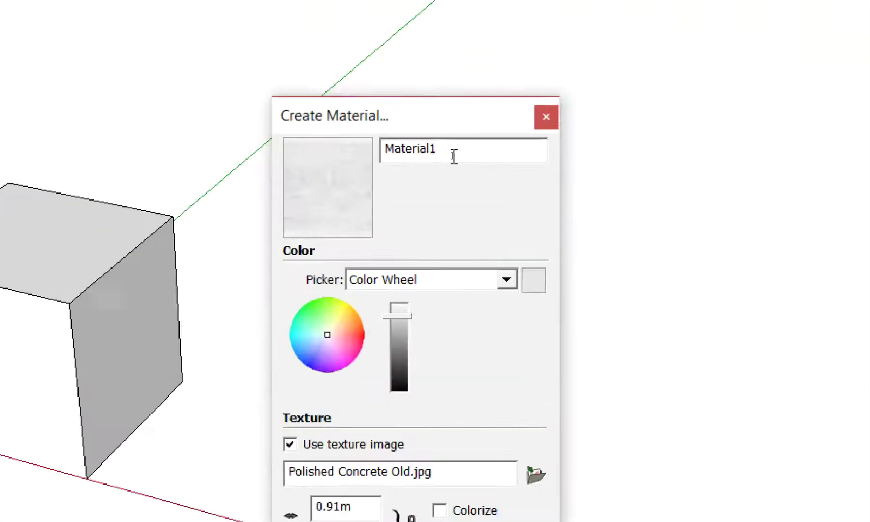
pyautogui.doubleClick(455, 155)
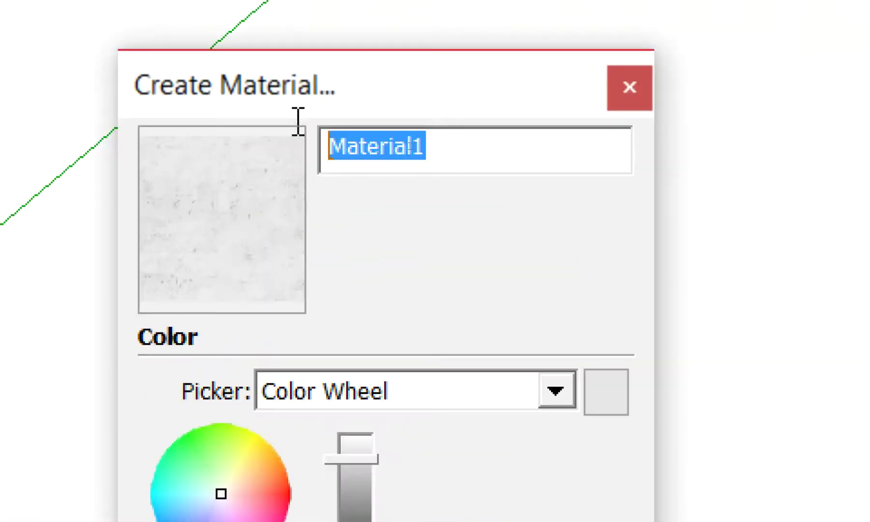
pyautogui.write('คอนกรีต')
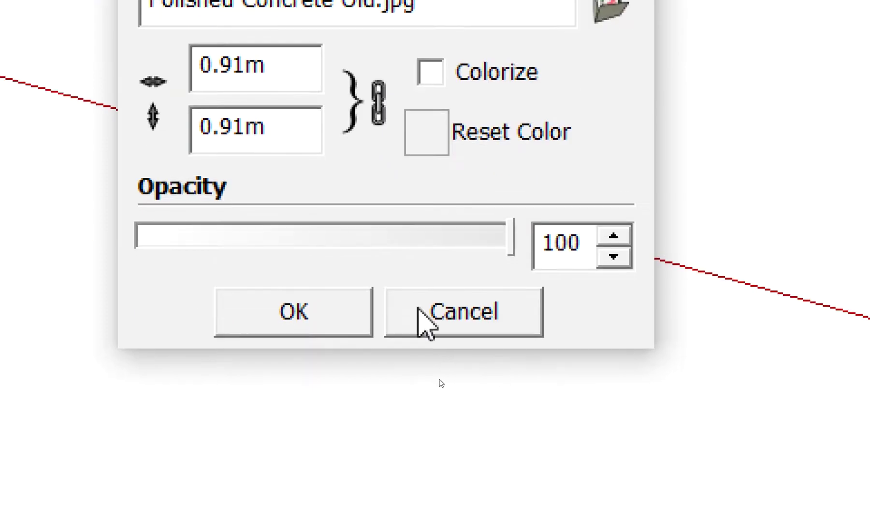
pyautogui.click(290, 317)
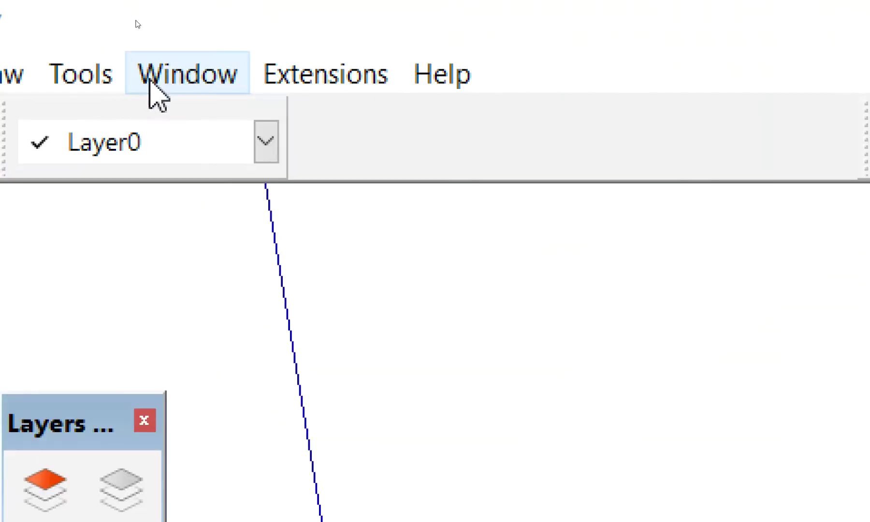
# Assign Shift+Q as the keyboard shortcut for the Profile Builder 2 Quantifier in Shortcuts preferences
pyautogui.click(150, 80)
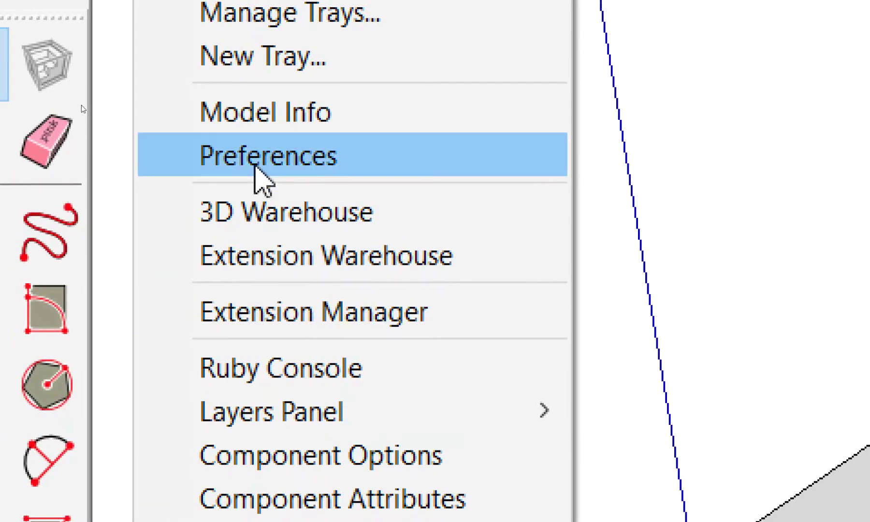
pyautogui.click(254, 165)
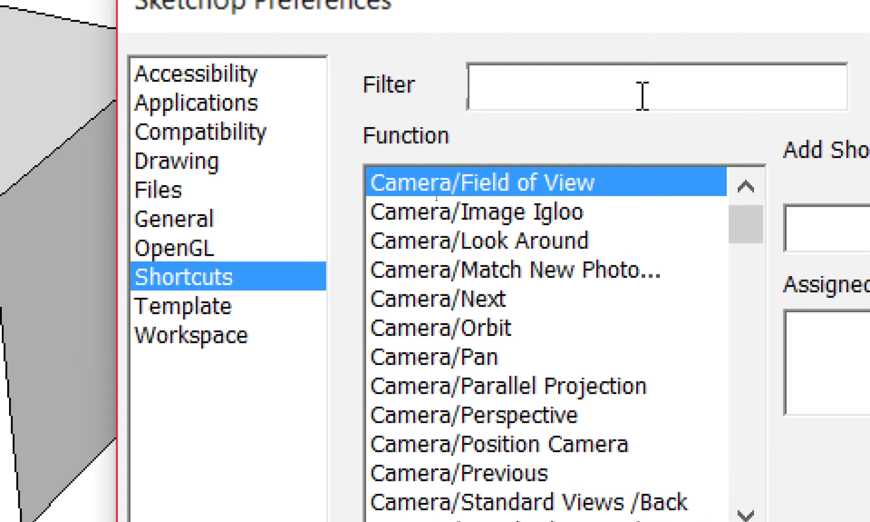
pyautogui.click(639, 96)
pyautogui.write('qua')
pyautogui.write('n')
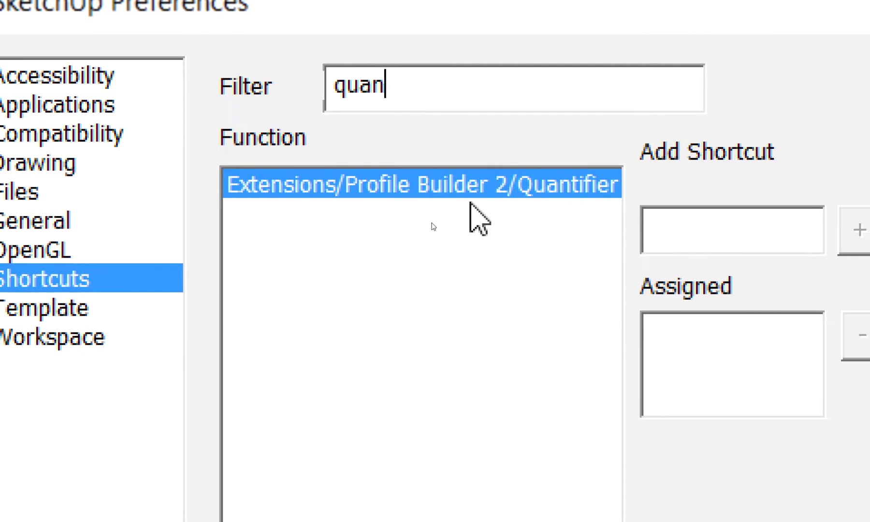
pyautogui.click(724, 228)
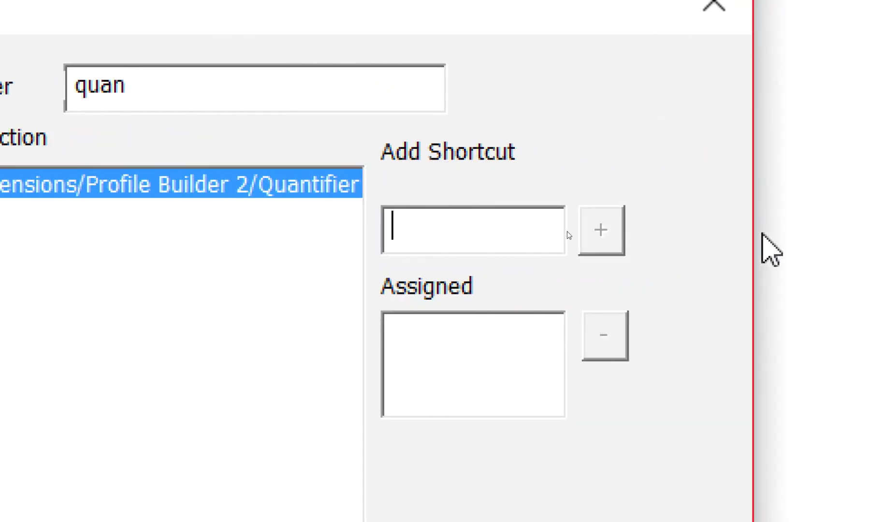
pyautogui.hotkey('shift', 'q')
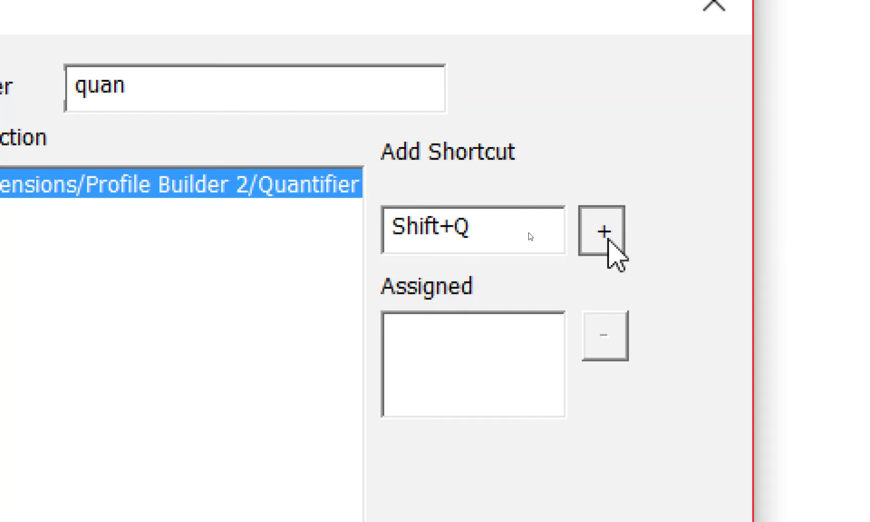
pyautogui.click(604, 230)
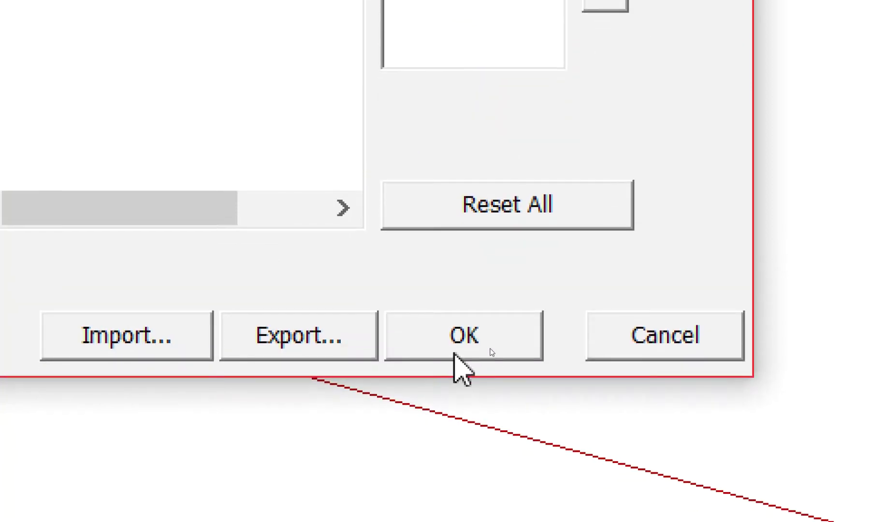
pyautogui.click(455, 353)
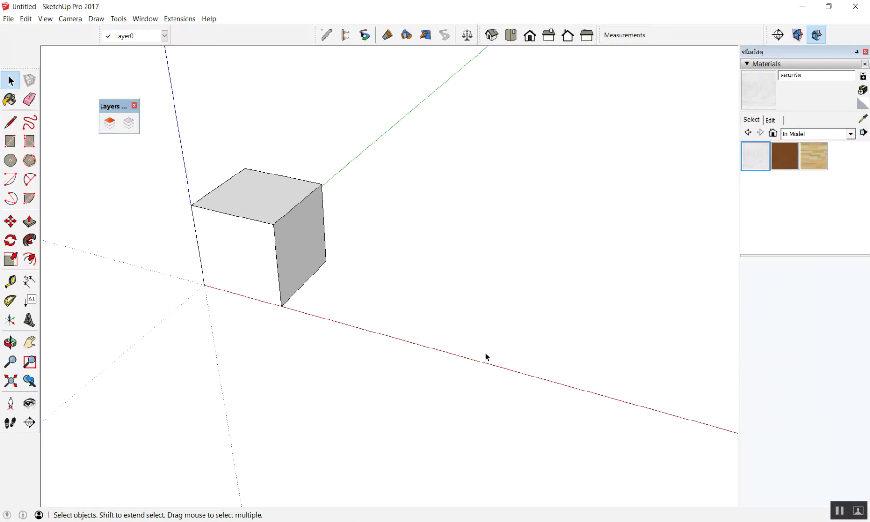
# Test Shift+Q twice, opening and closing the PB Quantifier each time
pyautogui.hotkey('shift', 'q')
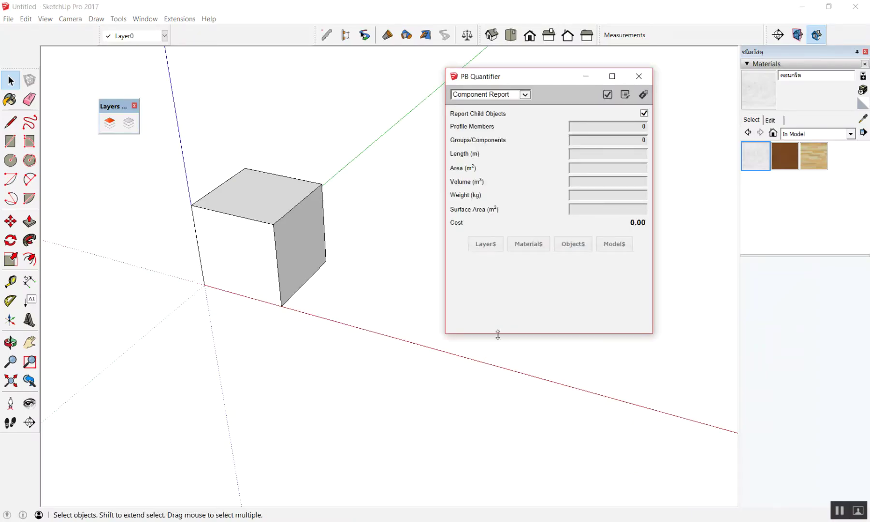
pyautogui.click(639, 76)
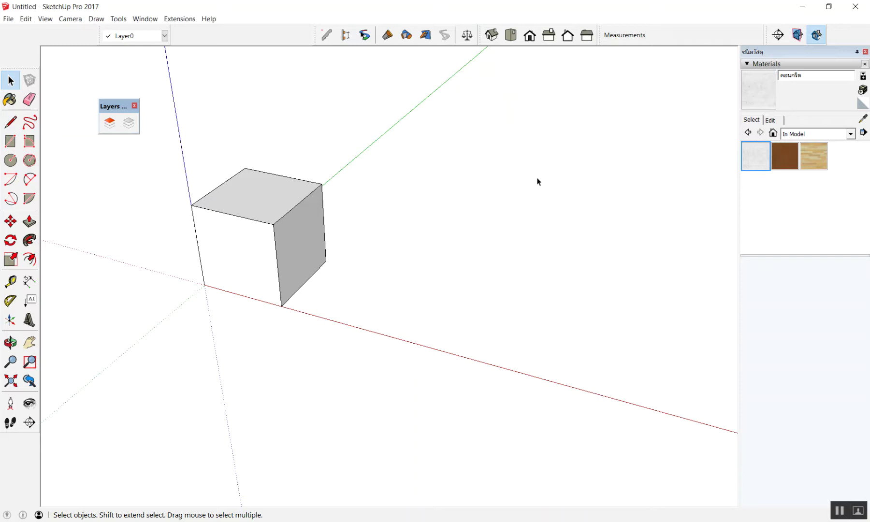
pyautogui.hotkey('shift', 'q')
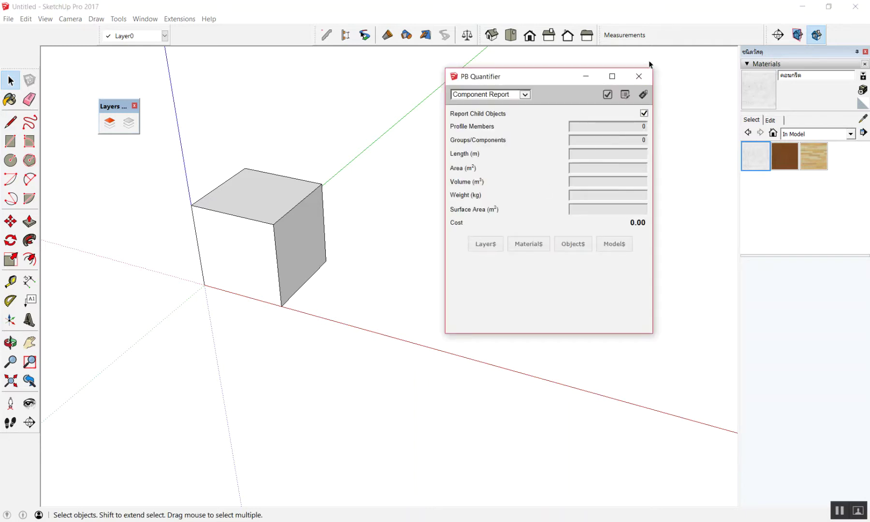
pyautogui.click(639, 77)
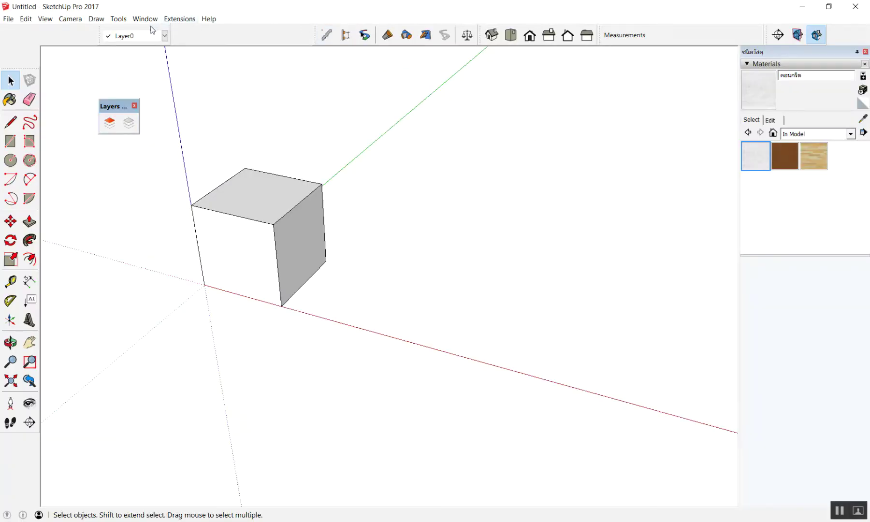
pyautogui.click(146, 20)
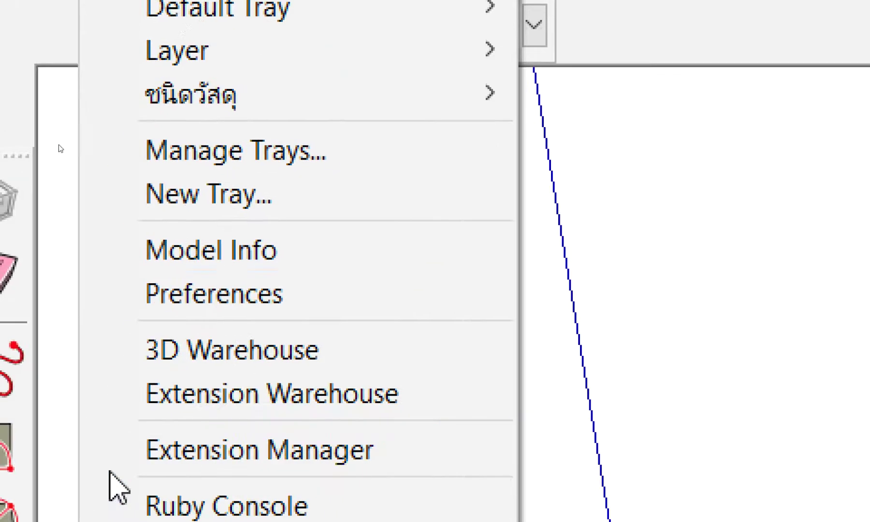
# Reopen Shortcuts preferences and change the filter from 'quan' and 'builder' to 'dia'
pyautogui.click(193, 302)
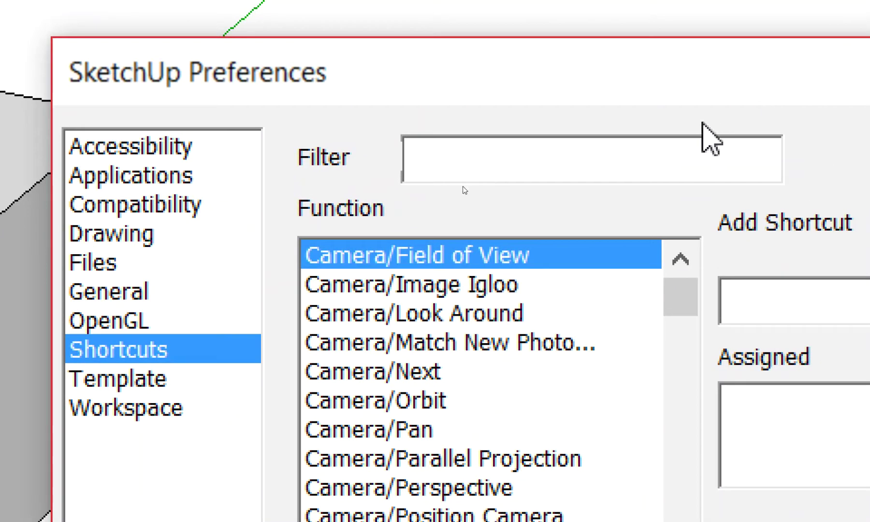
pyautogui.click(663, 152)
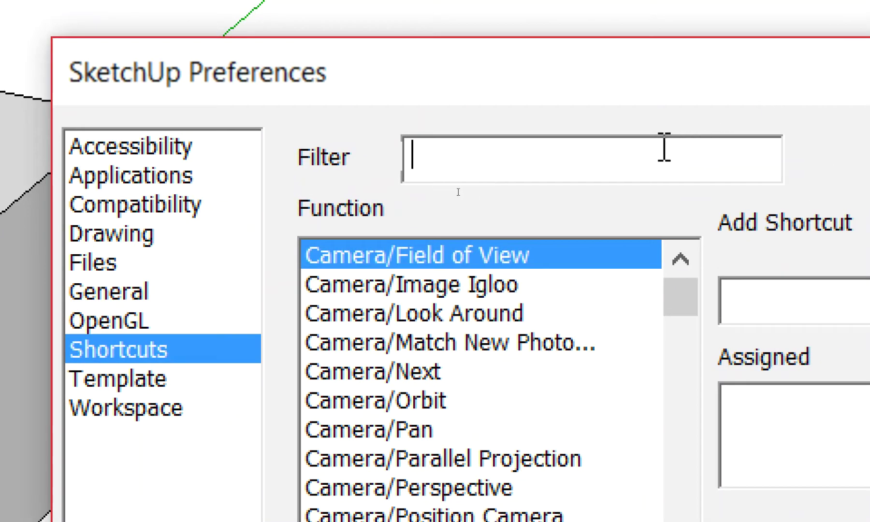
pyautogui.write('quan')
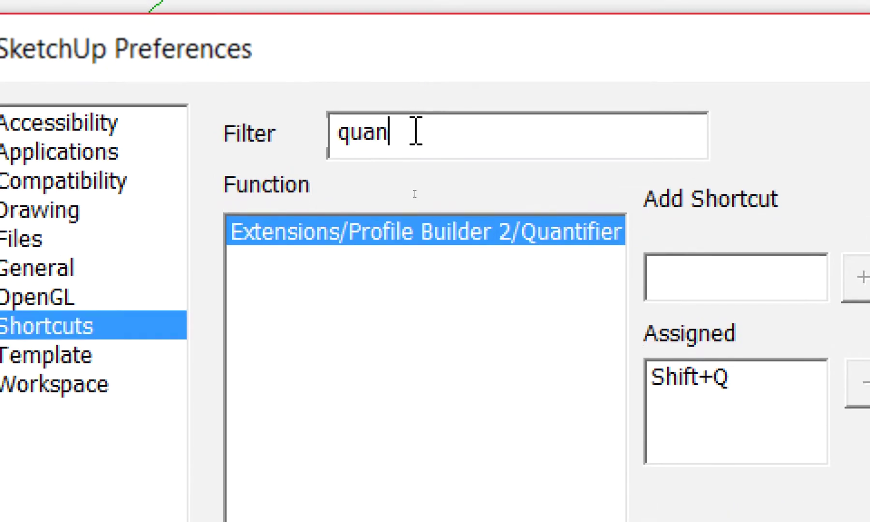
pyautogui.press('BackSpace')
pyautogui.press('BackSpace')
pyautogui.press('BackSpace')
pyautogui.press('BackSpace')
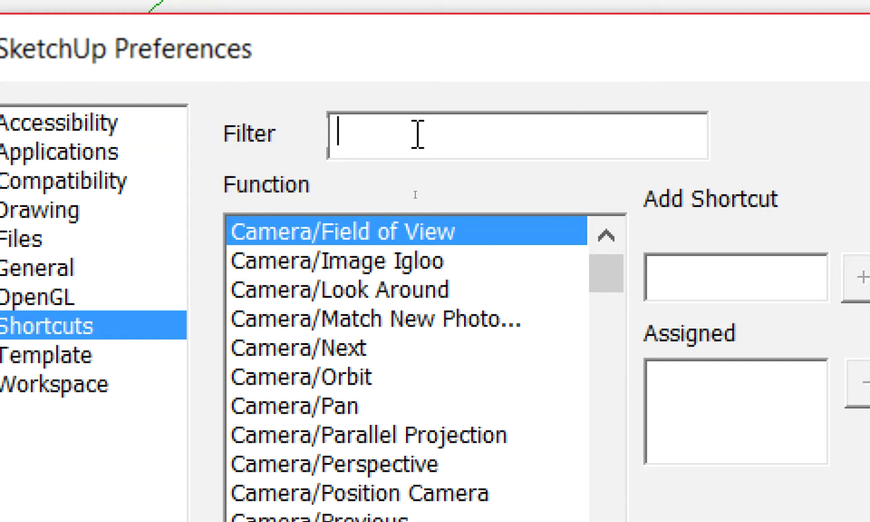
pyautogui.write('builder')
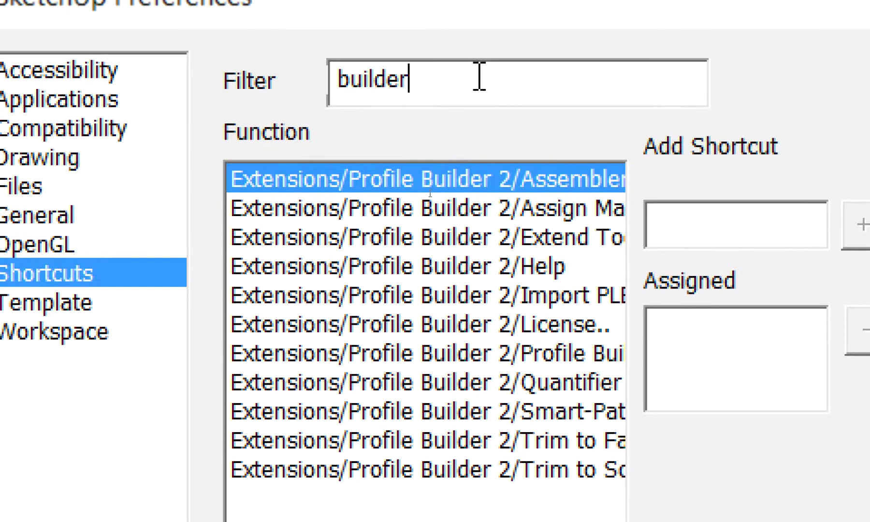
pyautogui.moveTo(479, 77); pyautogui.dragTo(117, 68)
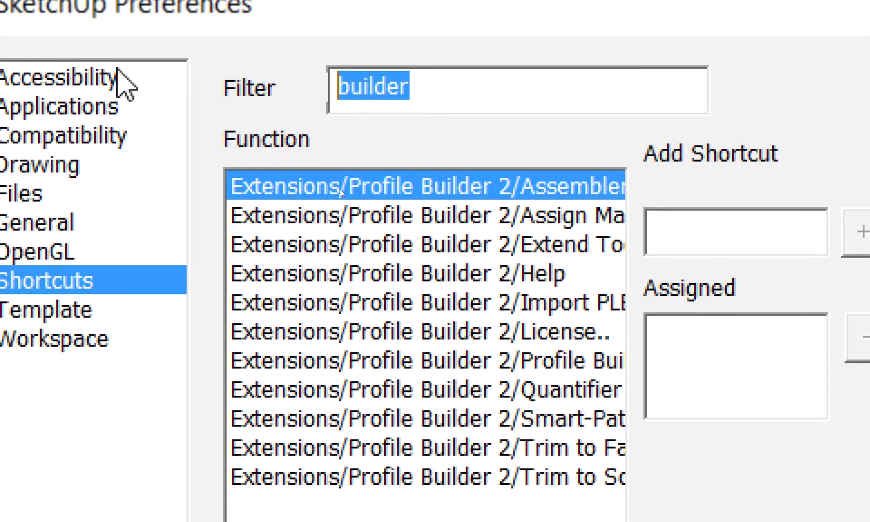
pyautogui.write('pro')
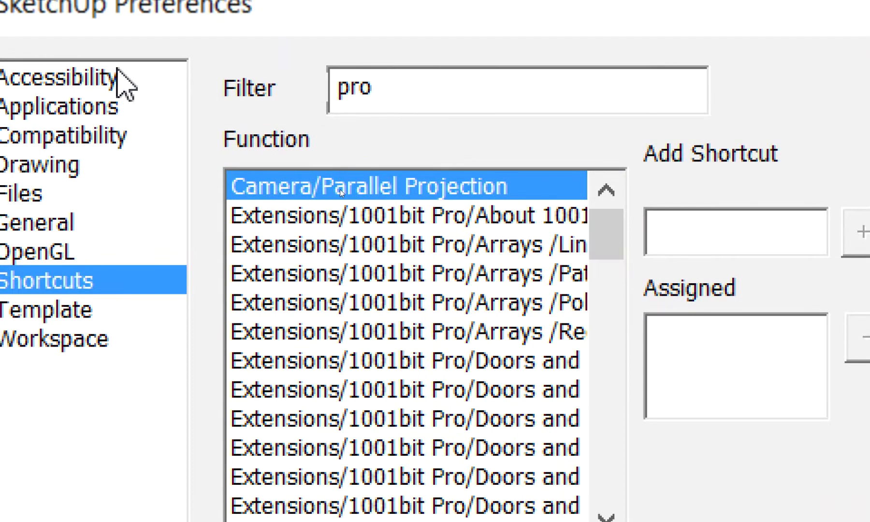
pyautogui.write('file')
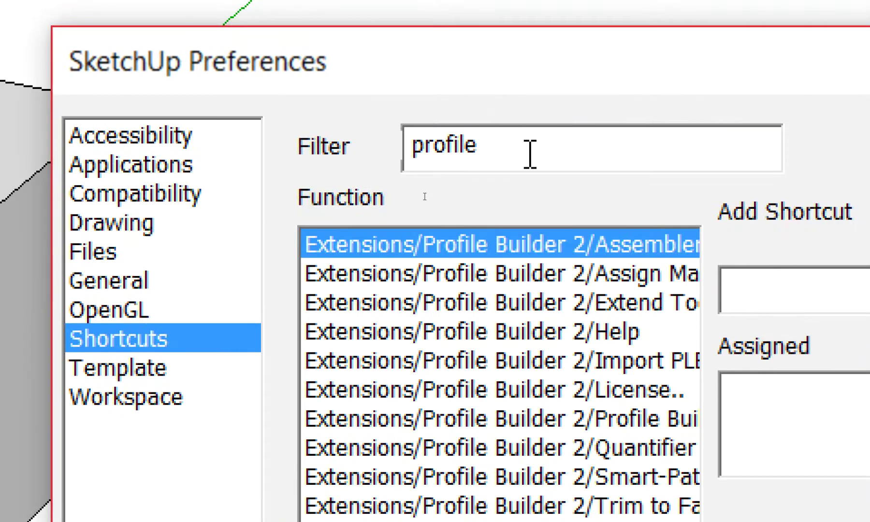
pyautogui.write(' bui')
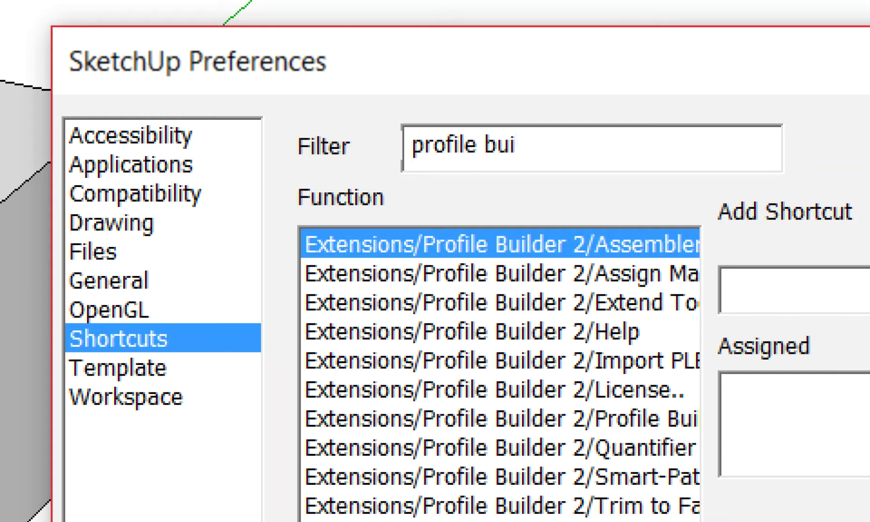
pyautogui.write('l')
pyautogui.press('BackSpace')
pyautogui.press('BackSpace')
pyautogui.press('BackSpace')
pyautogui.press('BackSpace')
pyautogui.press('BackSpace')
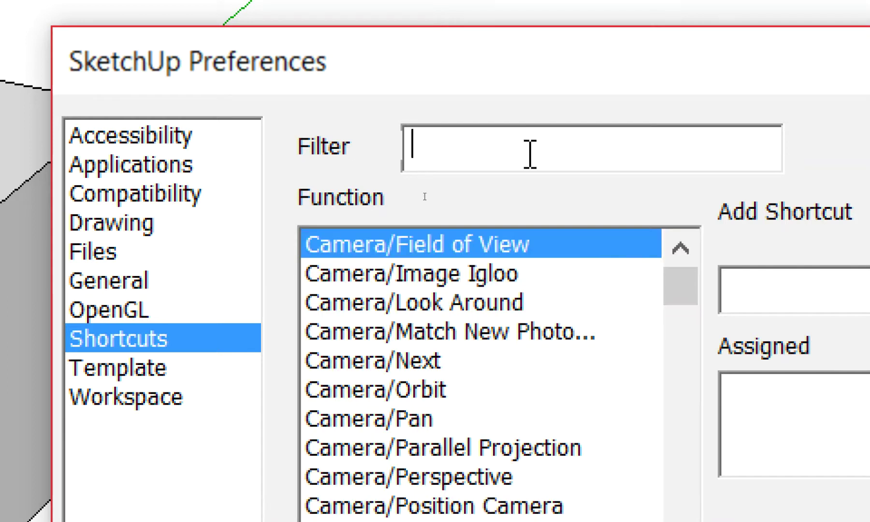
pyautogui.write('dia')
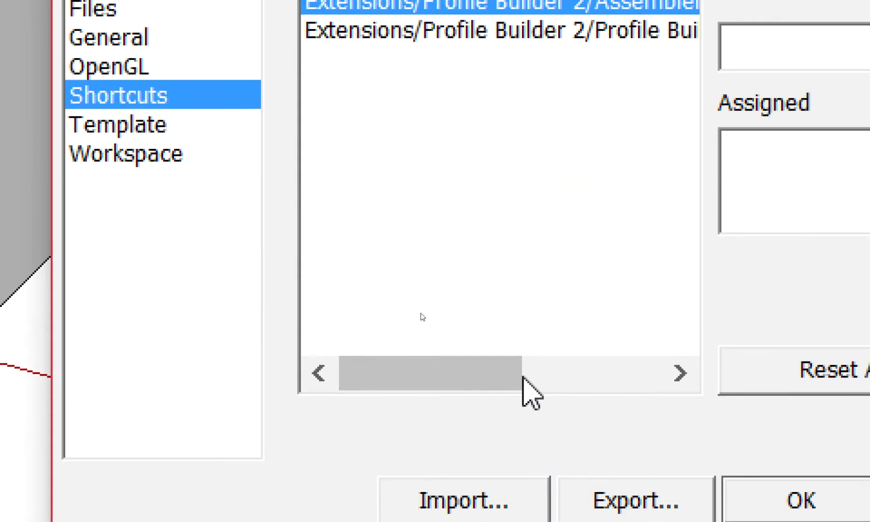
pyautogui.moveTo(517, 377); pyautogui.dragTo(657, 379)
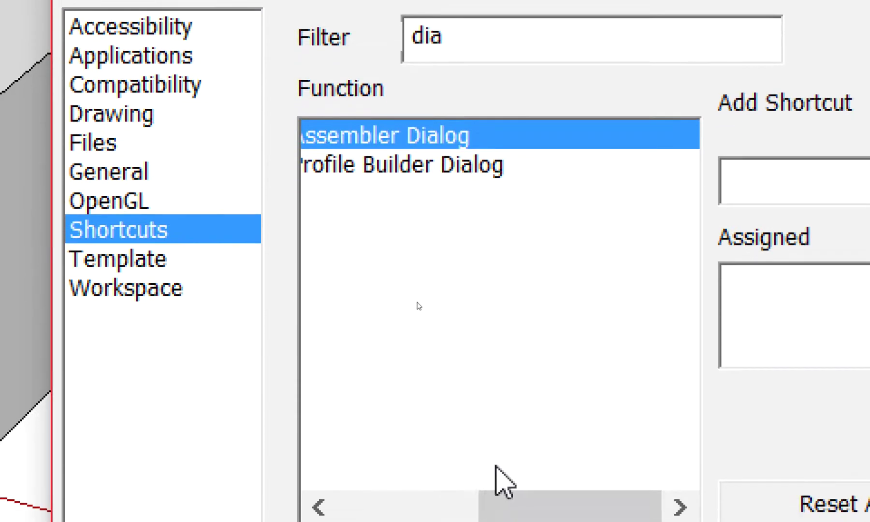
# Assign Shift+P to Profile Builder 2/Profile Builder Dialog and save the preferences
pyautogui.moveTo(551, 486); pyautogui.dragTo(477, 484)
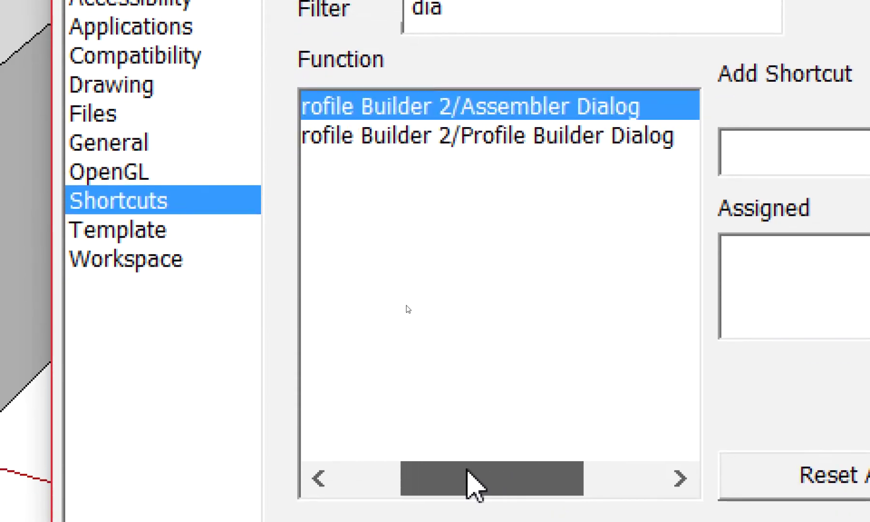
pyautogui.click(447, 137)
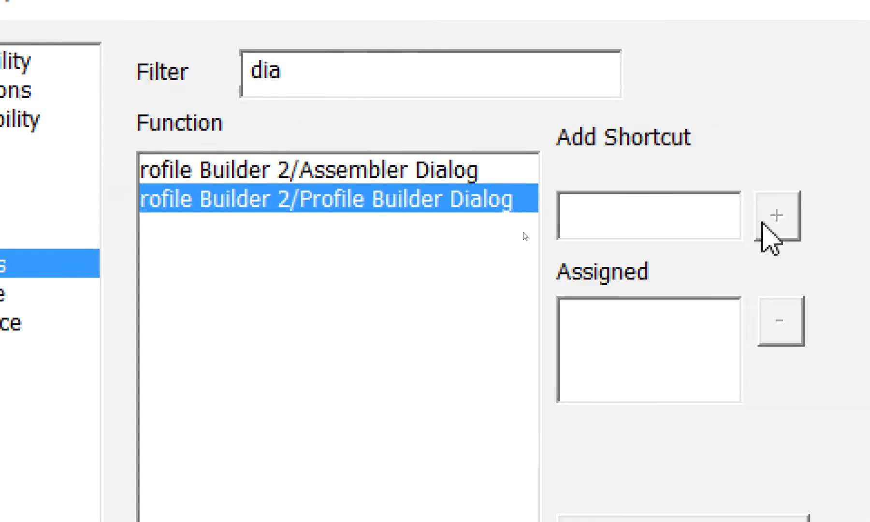
pyautogui.click(685, 215)
pyautogui.hotkey('shift', 'p')
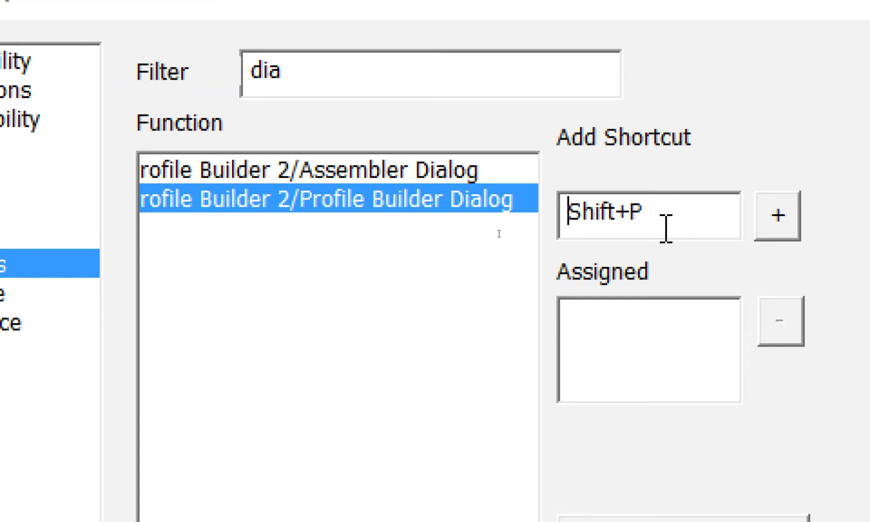
pyautogui.click(771, 223)
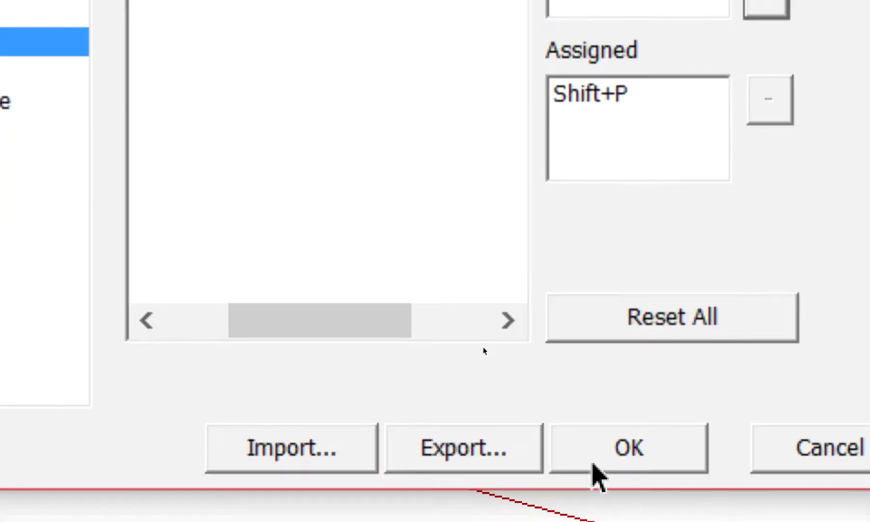
pyautogui.click(591, 470)
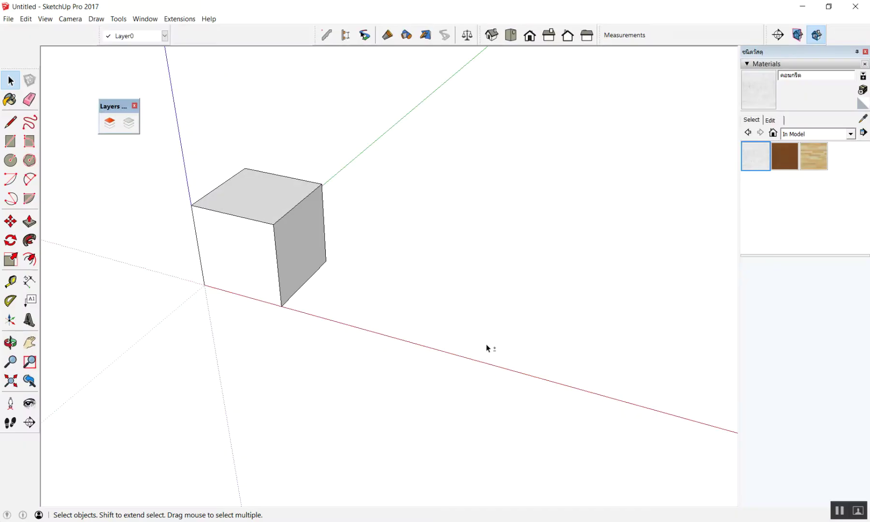
# Test Shift+P, close Profile Builder and the Materials panel, then move PB Quantifier aside
pyautogui.hotkey('shift', 'p')
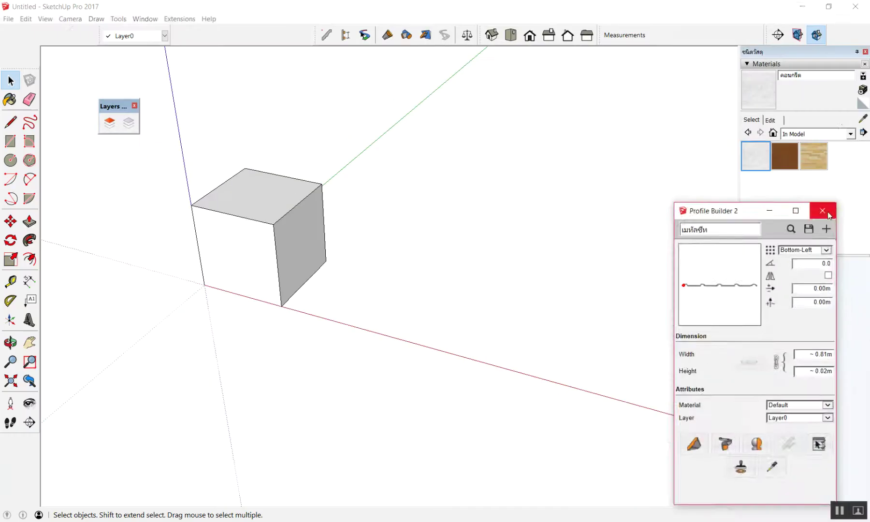
pyautogui.click(828, 213)
pyautogui.click(865, 51)
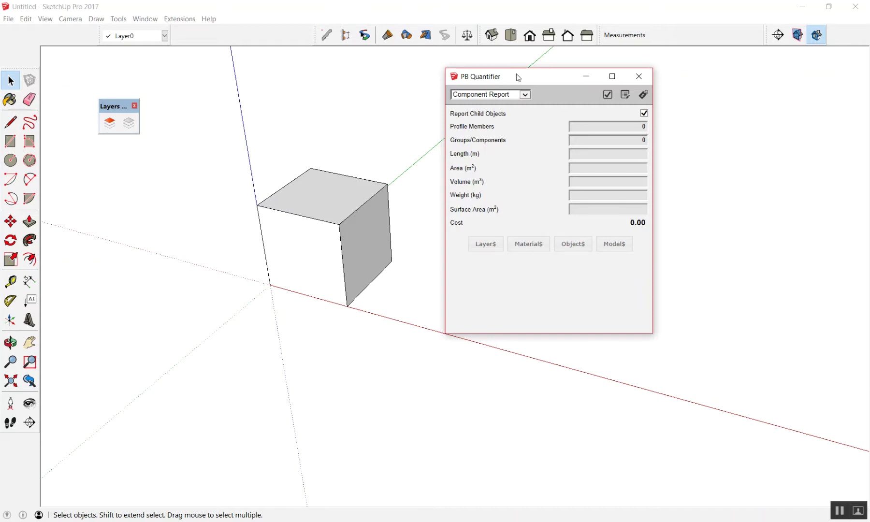
pyautogui.moveTo(529, 83); pyautogui.dragTo(553, 148)
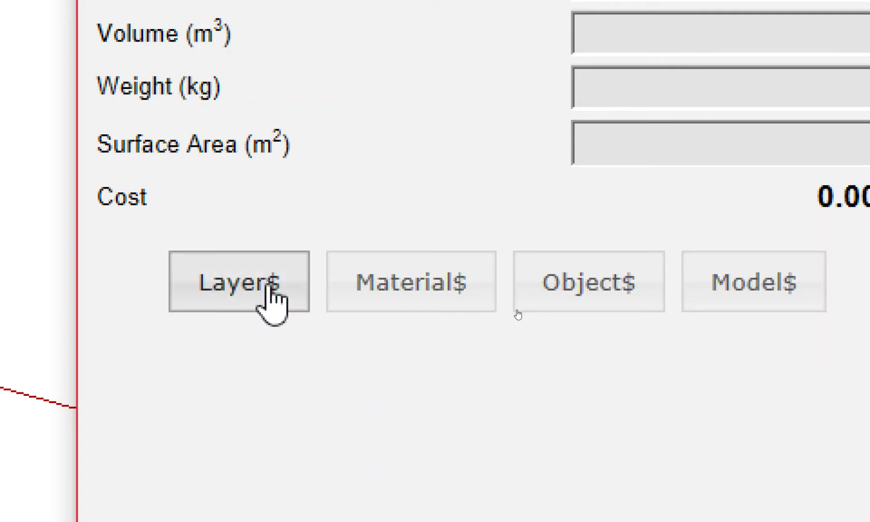
# Open the Layer Cost Data and select the column layer เสา
pyautogui.click(269, 293)
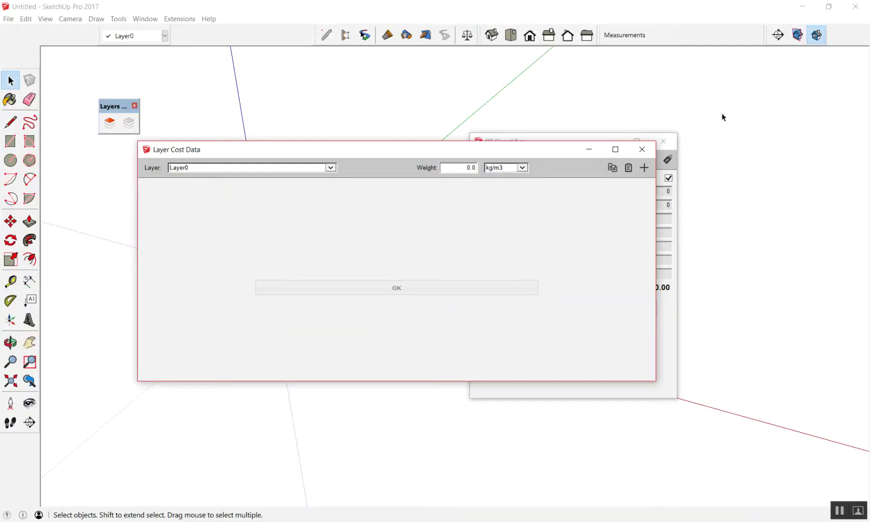
pyautogui.click(642, 149)
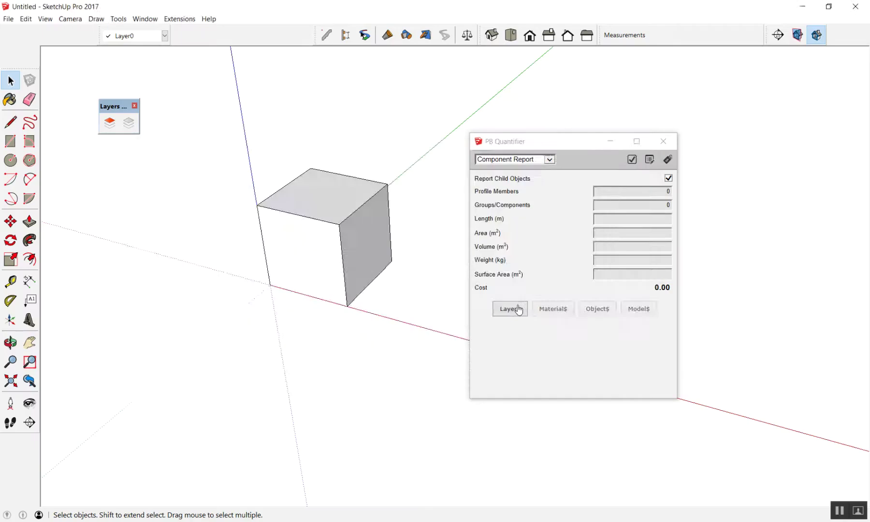
pyautogui.click(518, 310)
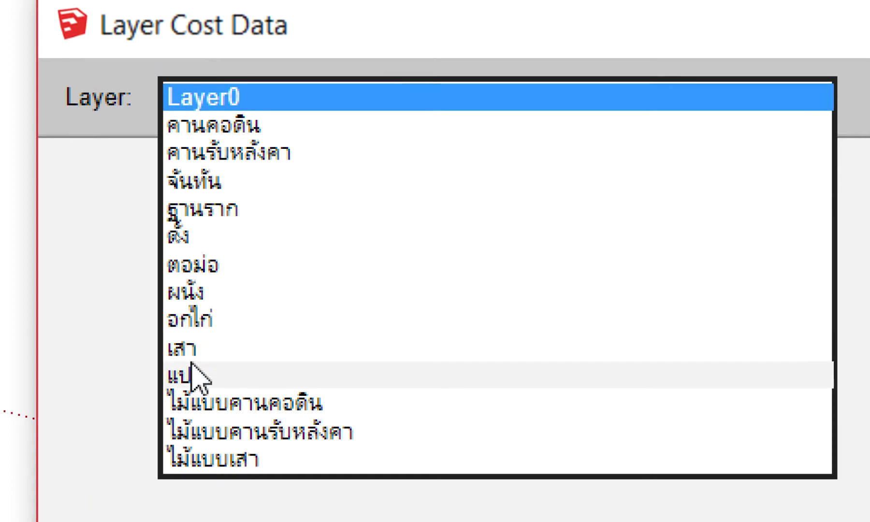
pyautogui.click(199, 346)
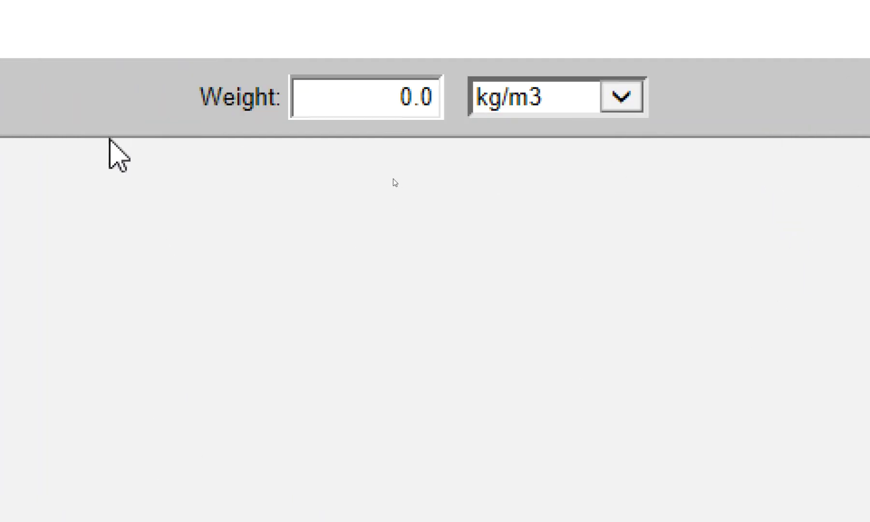
# Set the layer's weight density to 2300 kg/m3
pyautogui.click(320, 96)
pyautogui.moveTo(406, 97); pyautogui.dragTo(427, 100)
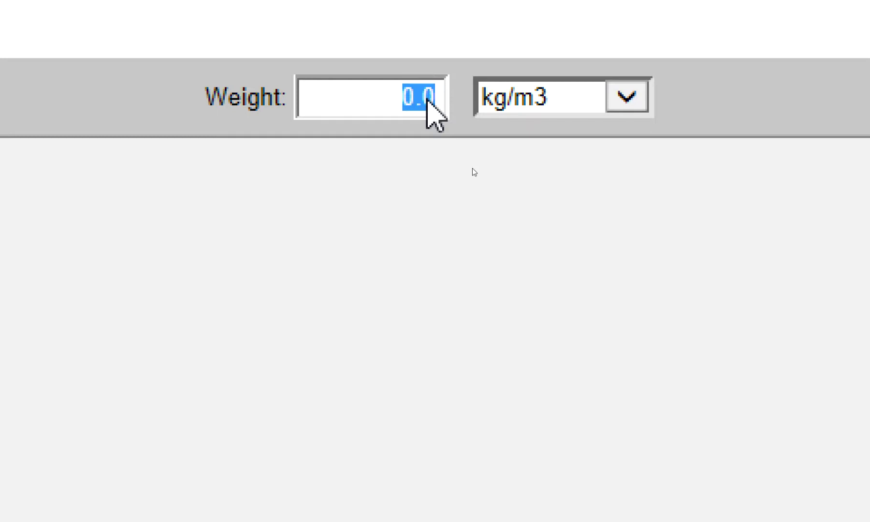
pyautogui.click(427, 100)
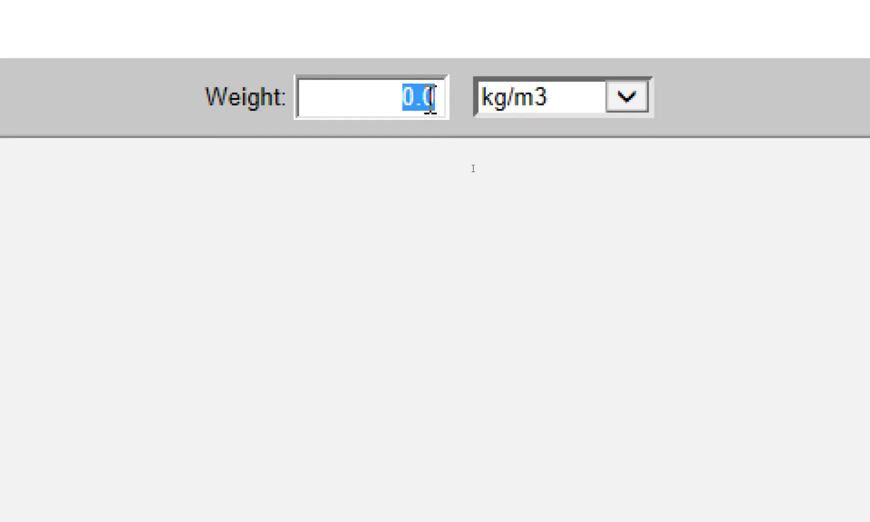
pyautogui.moveTo(431, 99); pyautogui.dragTo(426, 101)
pyautogui.write('2300')
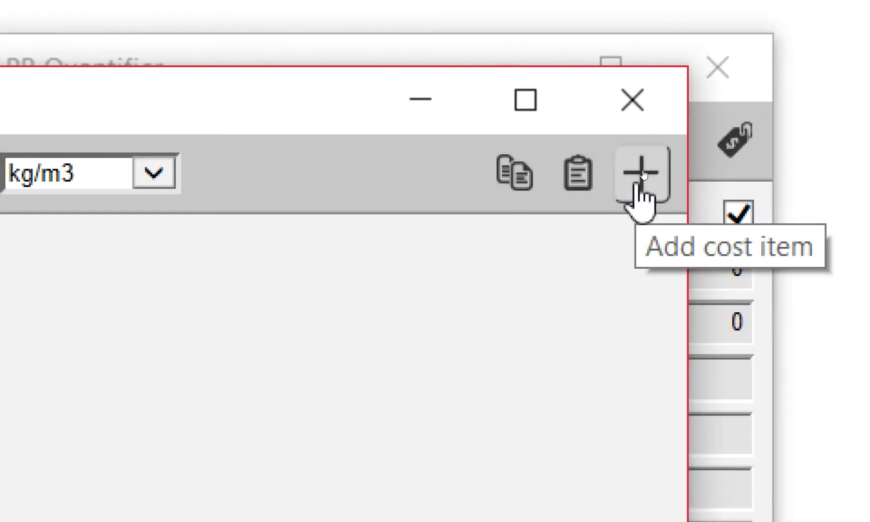
# Add a cost item described as 'คอนกรีต', measured by volume in m3
pyautogui.click(642, 174)
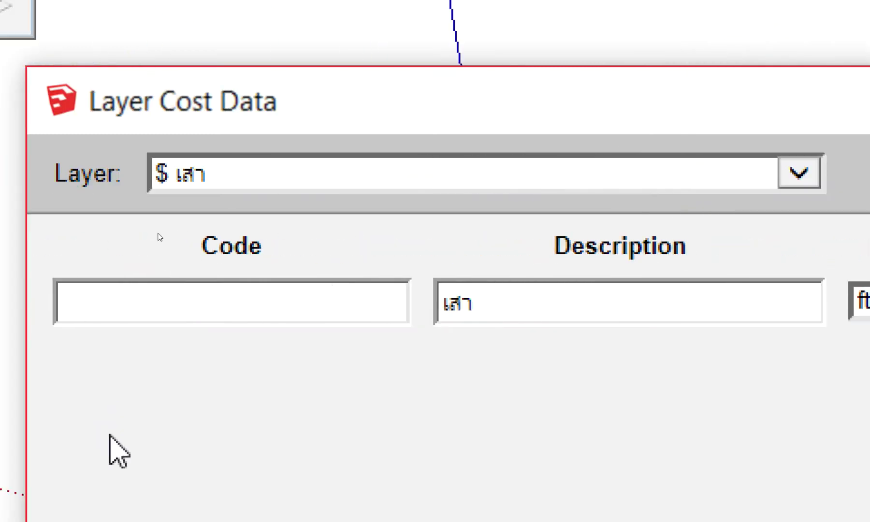
pyautogui.click(452, 302)
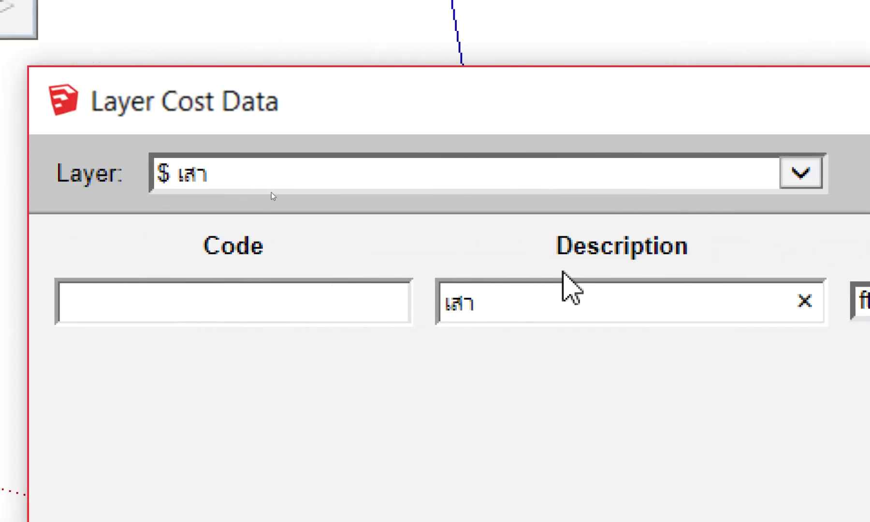
pyautogui.write('8vo')
pyautogui.press('BackSpace')
pyautogui.press('BackSpace')
pyautogui.press('BackSpace')
pyautogui.write('คอนกรีต')
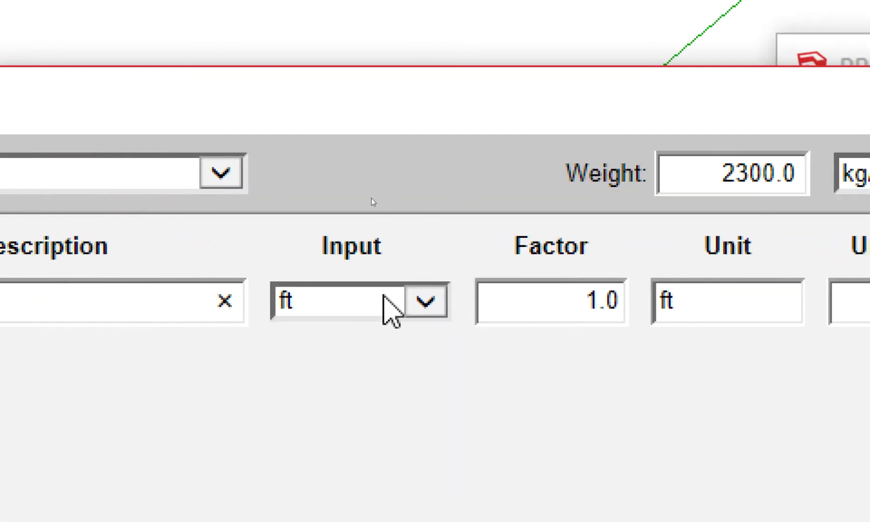
pyautogui.click(382, 299)
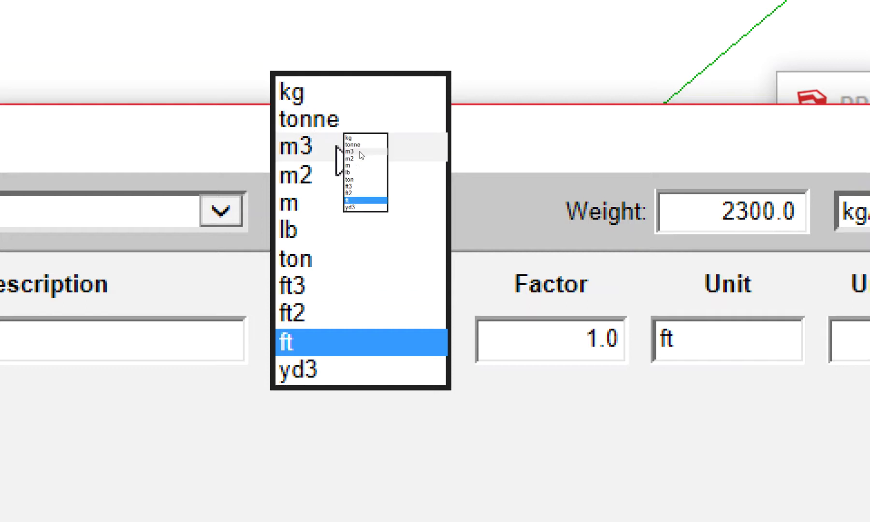
pyautogui.click(337, 147)
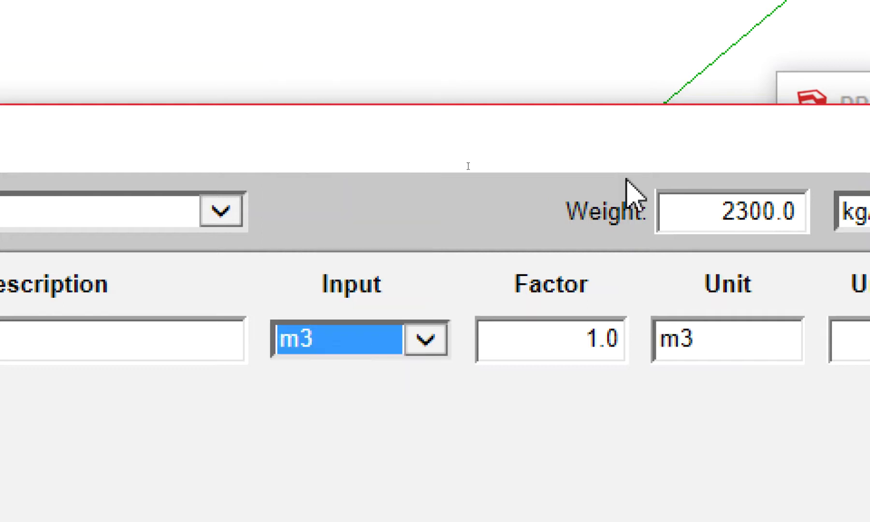
# Set the item's unit label to ลบ.ม. and its unit cost to 2200
pyautogui.click(552, 334)
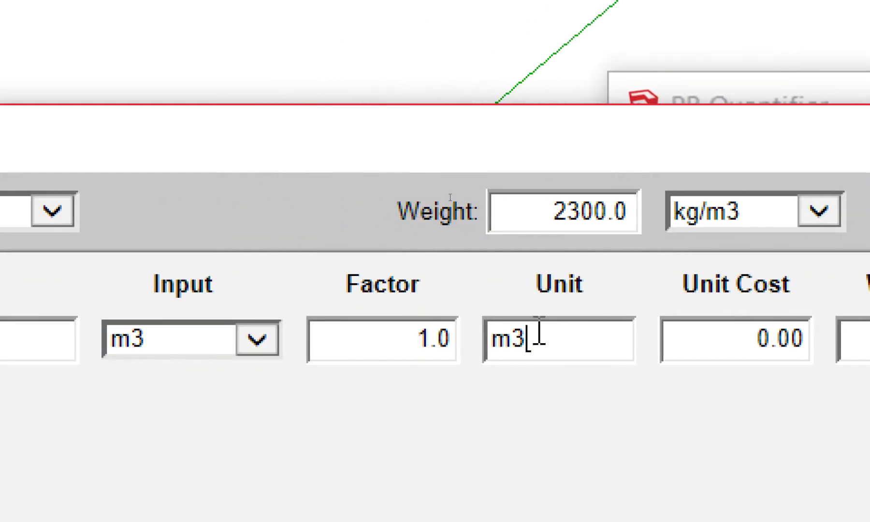
pyautogui.moveTo(552, 334); pyautogui.dragTo(418, 379)
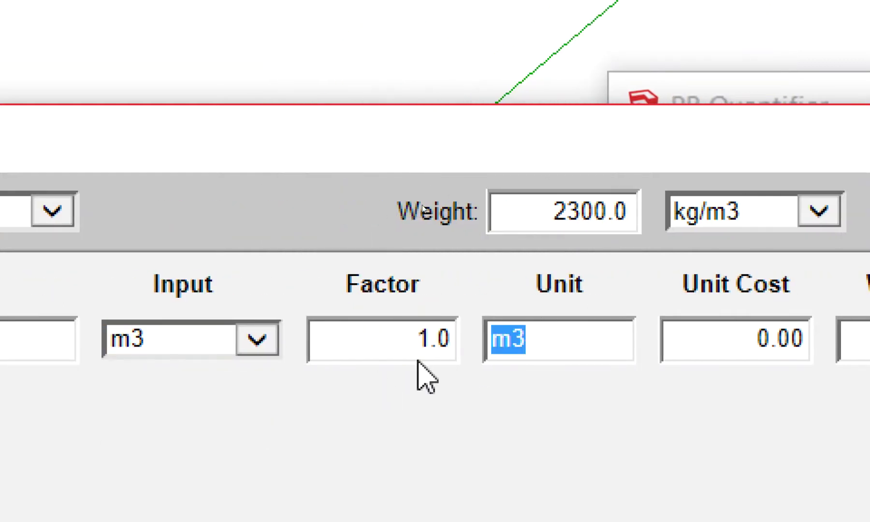
pyautogui.write('ลบ.ม.')
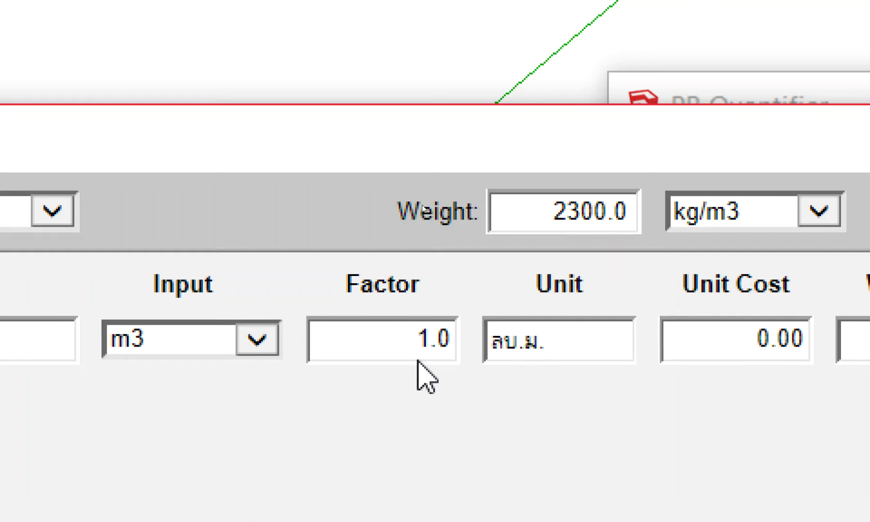
pyautogui.click(549, 336)
pyautogui.doubleClick(548, 336)
pyautogui.hotkey('alt', 'shift')
pyautogui.write('2200')
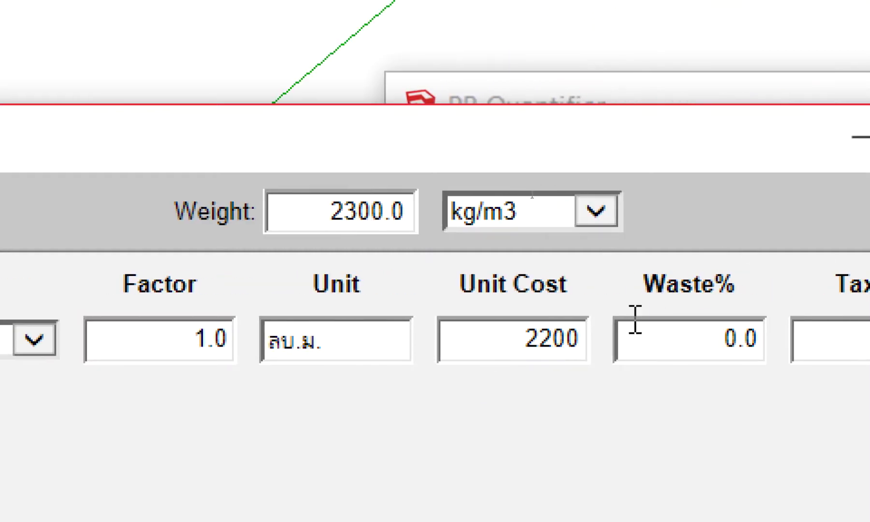
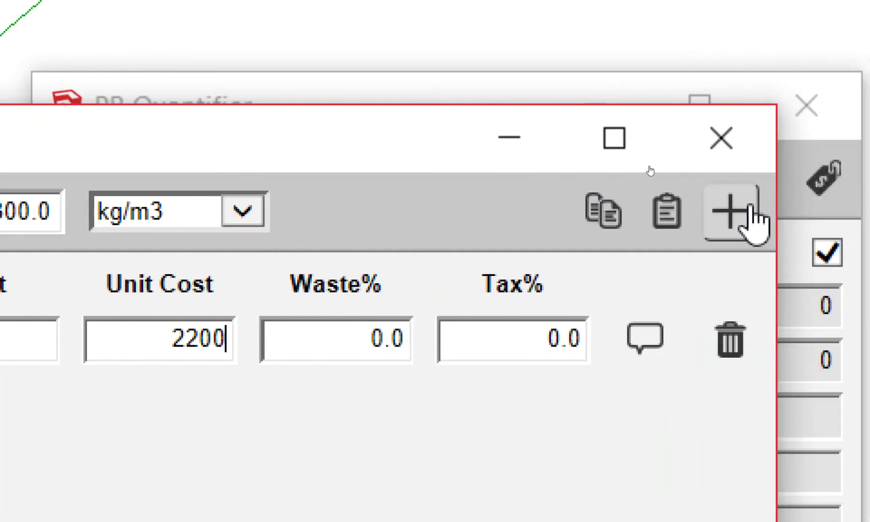
# Add a second cost line described ค่าแรงคอนกรีตเสา with input m3
pyautogui.click(751, 206)
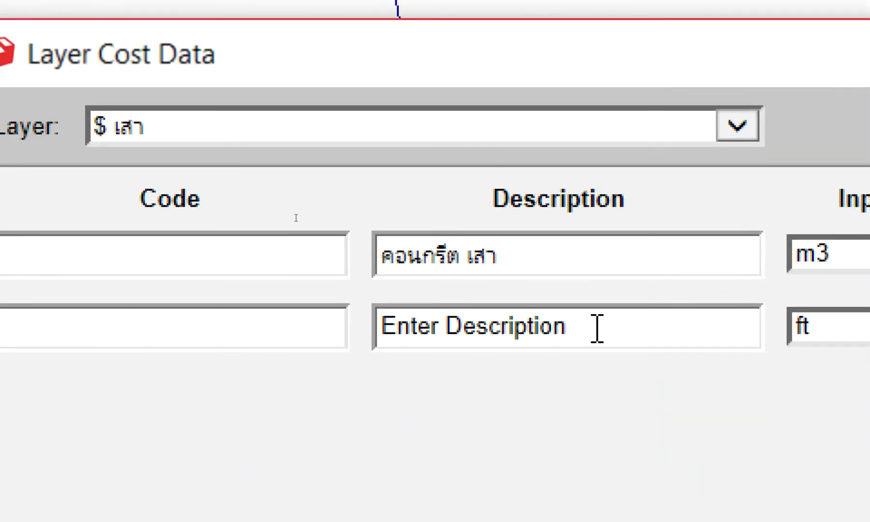
pyautogui.click(595, 325)
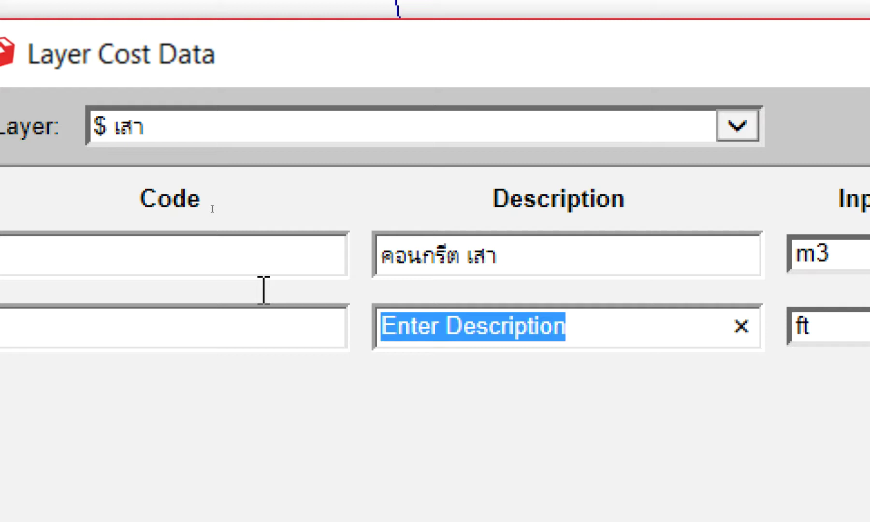
pyautogui.write('8jk')
pyautogui.press('BackSpace')
pyautogui.press('BackSpace')
pyautogui.press('BackSpace')
pyautogui.write('ค่าแรง ')
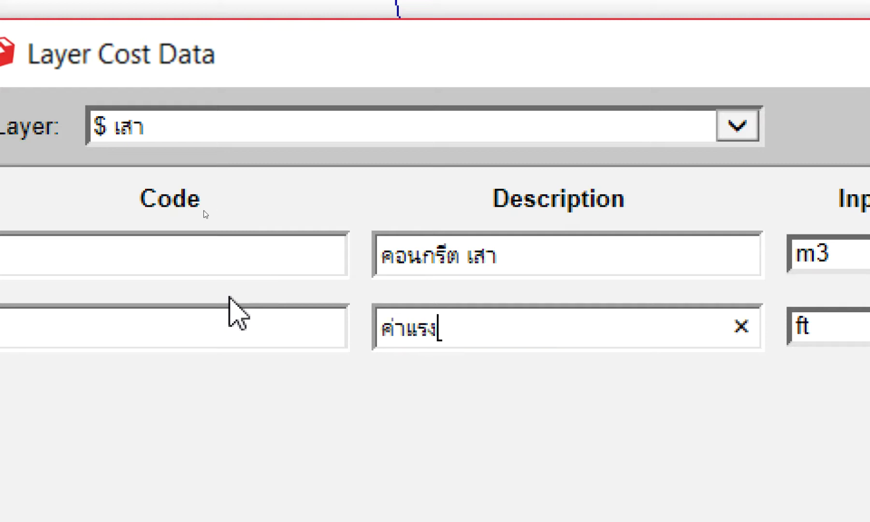
pyautogui.write('ค')
pyautogui.press('BackSpace')
pyautogui.press('BackSpace')
pyautogui.write('คอน')
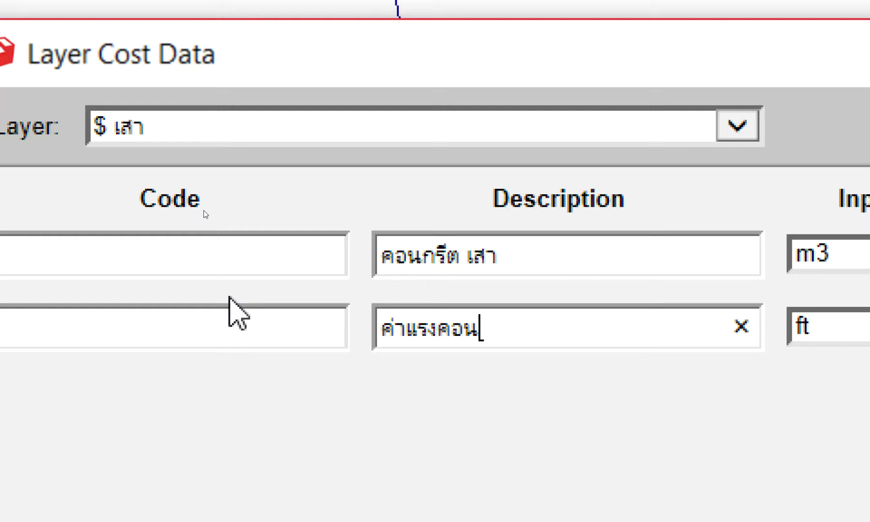
pyautogui.write('กรีตเสา')
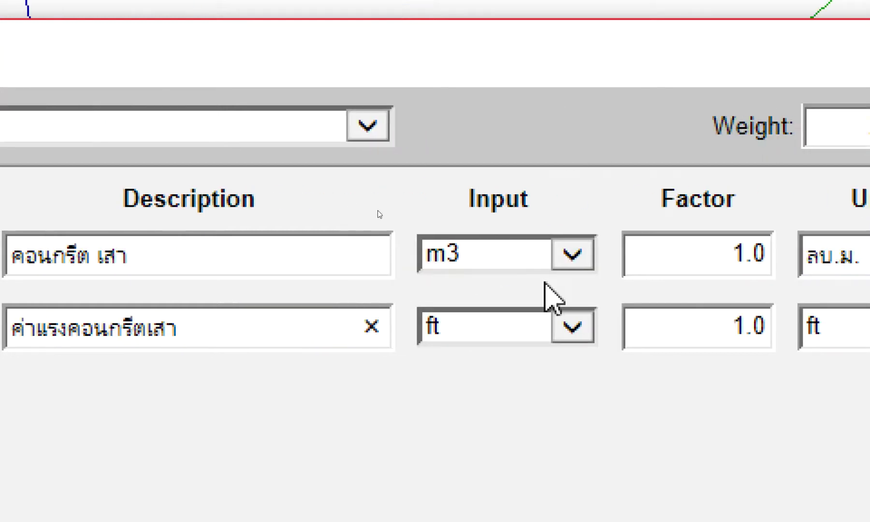
pyautogui.click(572, 326)
pyautogui.click(519, 134)
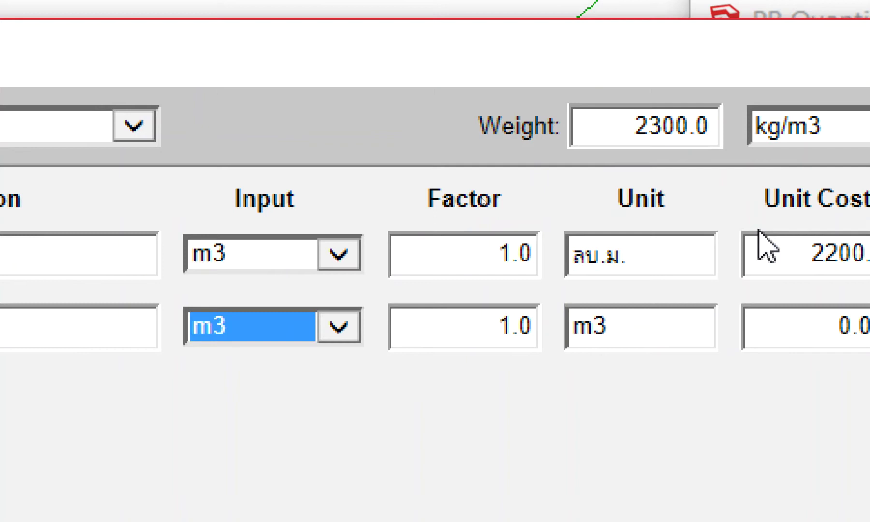
# Give the new line the unit ลบ.ม., copied from the first line, and a unit cost of 490
pyautogui.doubleClick(688, 341)
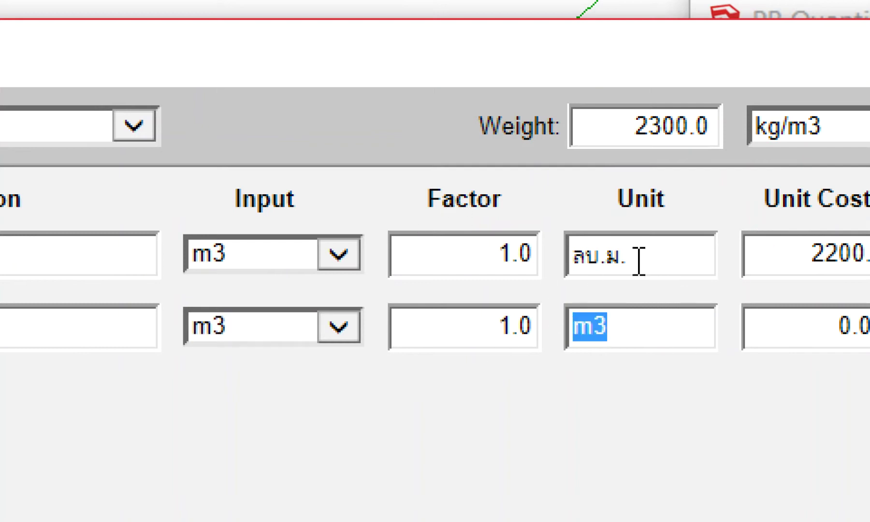
pyautogui.moveTo(662, 242); pyautogui.dragTo(543, 290)
pyautogui.moveTo(636, 326); pyautogui.dragTo(551, 329)
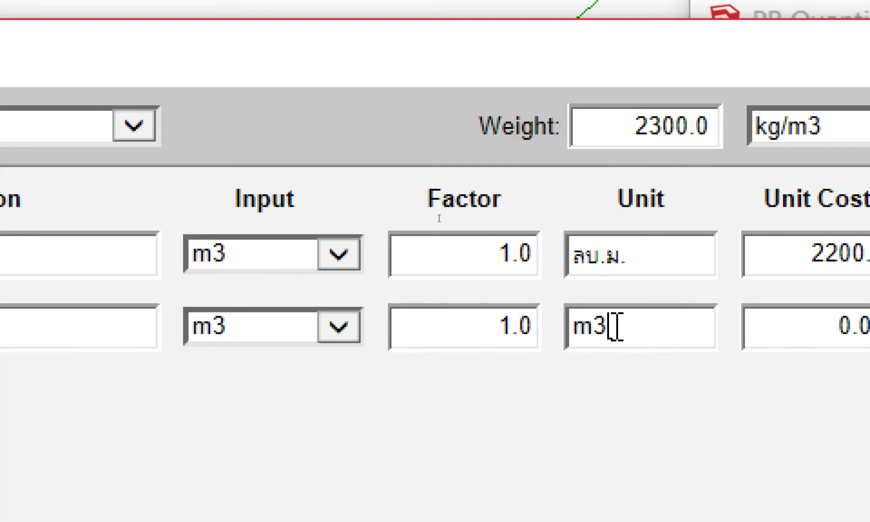
pyautogui.write('ลบ.ม.')
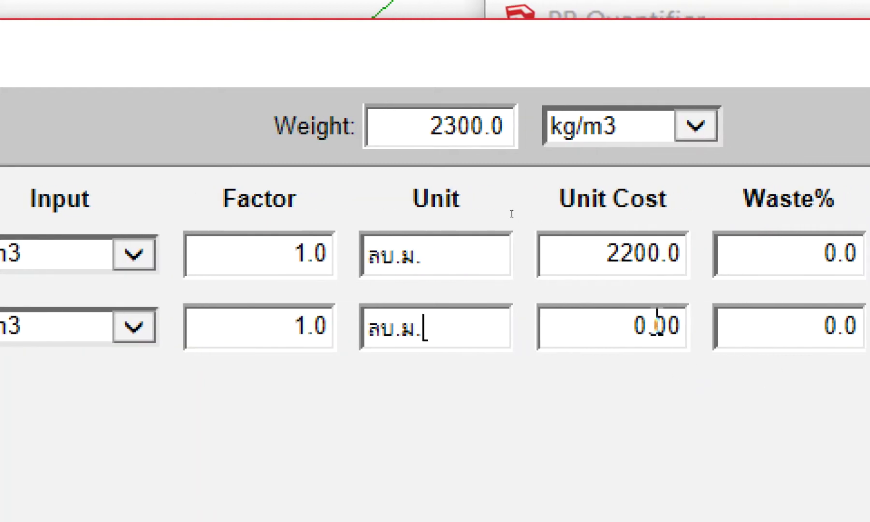
pyautogui.moveTo(597, 323); pyautogui.dragTo(703, 331)
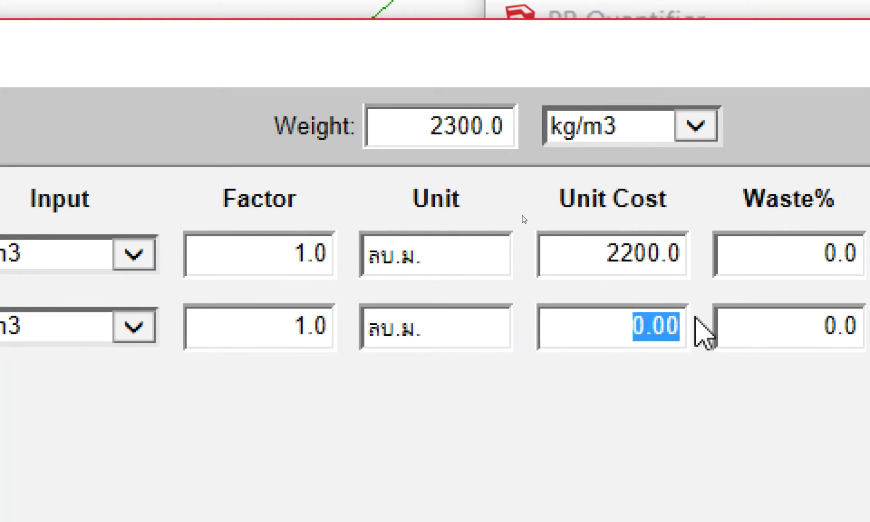
pyautogui.write('490')
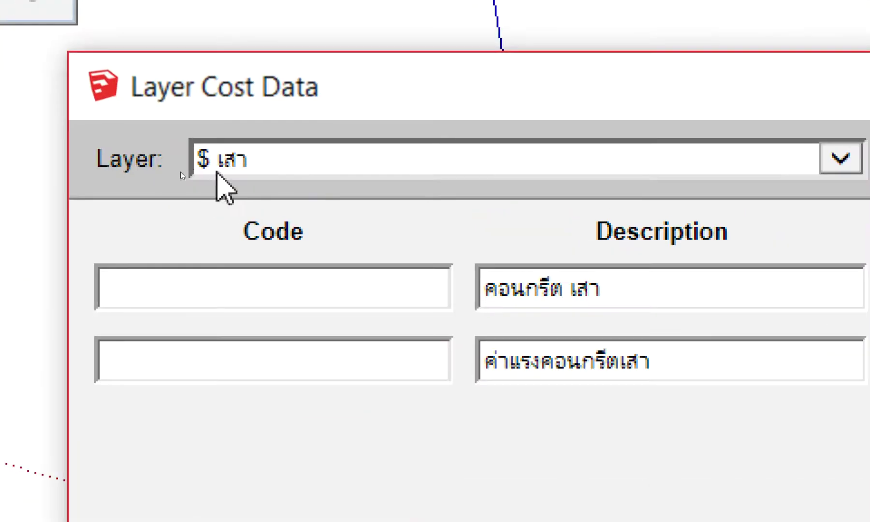
pyautogui.click(192, 168)
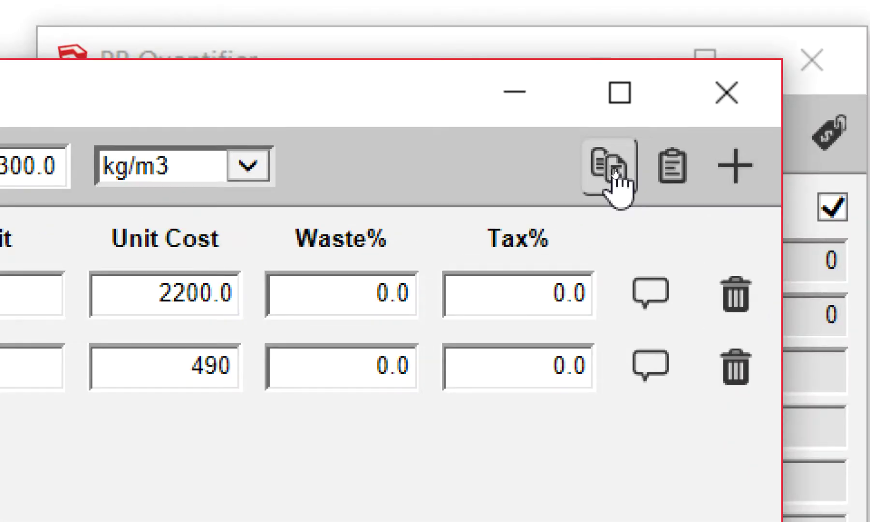
# Copy both $ เสา cost lines to the clipboard and acknowledge the 'Copied 2 rows' message
pyautogui.click(615, 173)
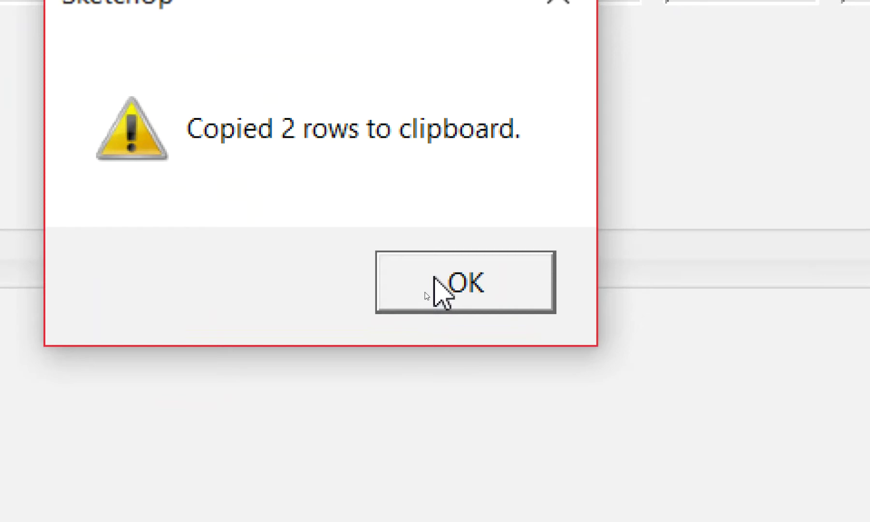
pyautogui.click(435, 280)
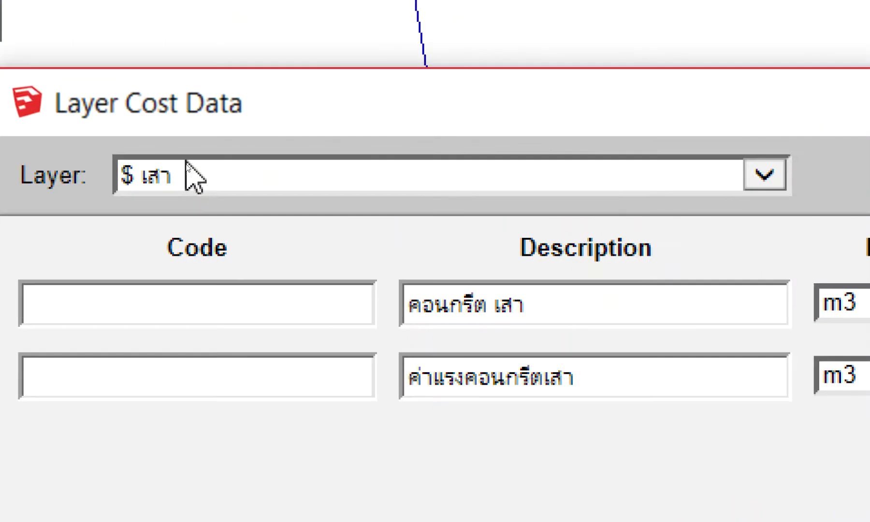
# Switch Layer Cost Data to the คานคอดิน layer and enter a weight of 2300 kg/m3
pyautogui.click(196, 189)
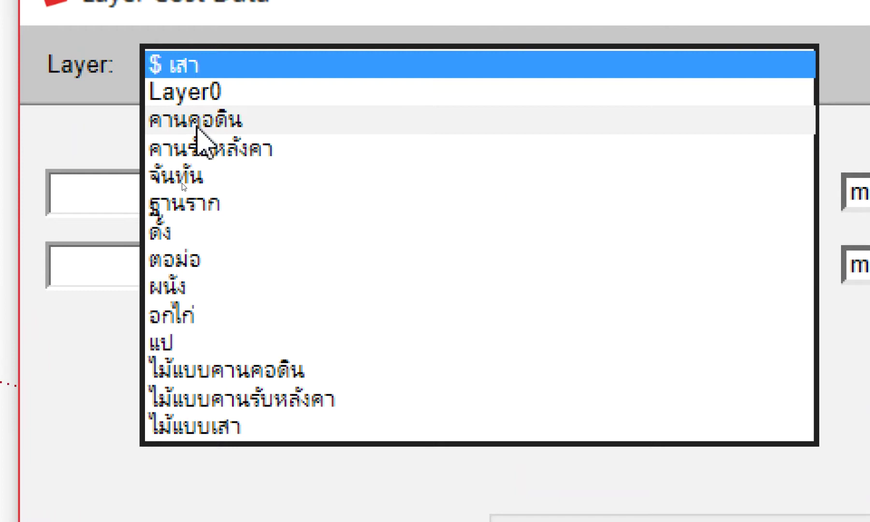
pyautogui.click(196, 127)
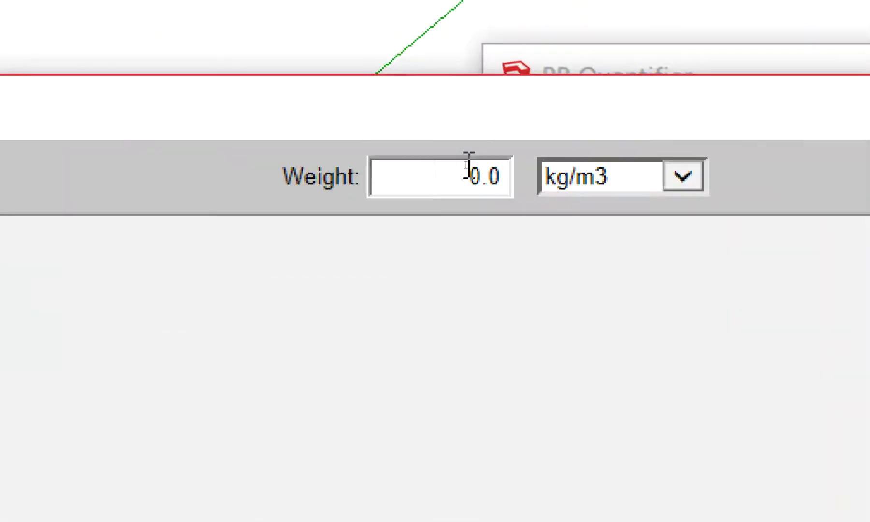
pyautogui.moveTo(465, 167); pyautogui.dragTo(490, 176)
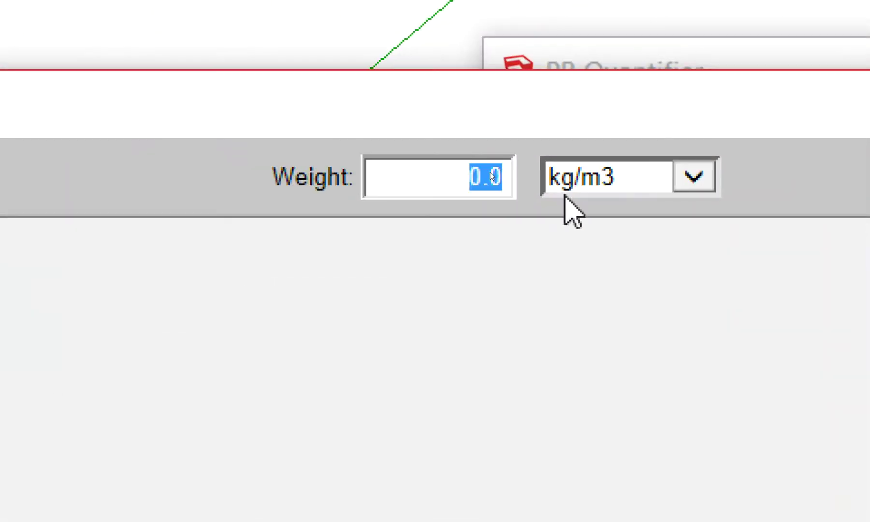
pyautogui.write('4')
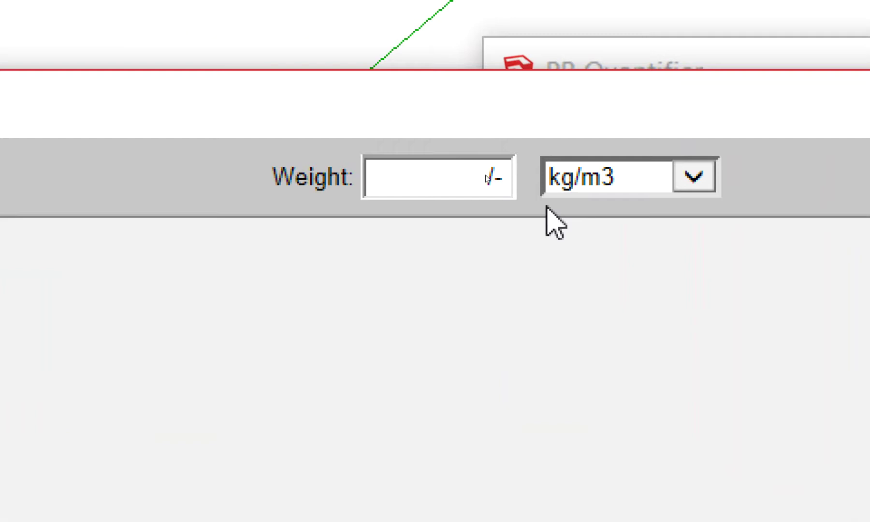
pyautogui.write('2300')
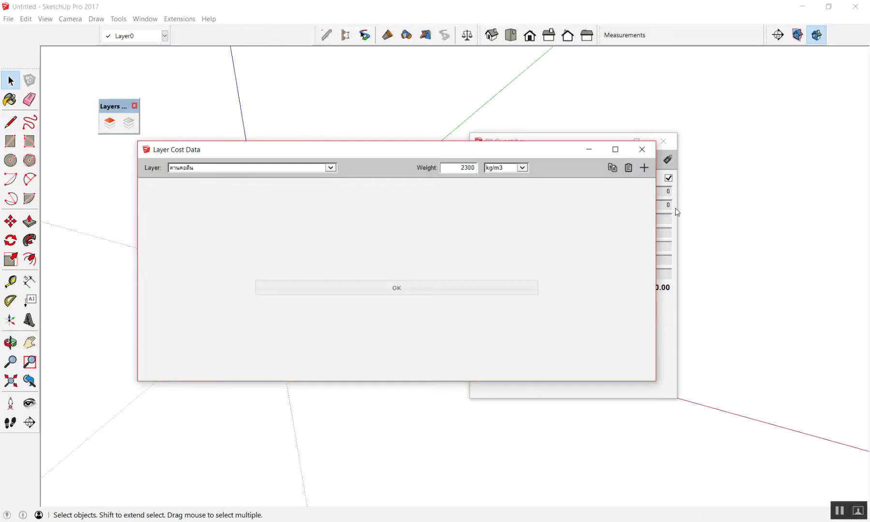
# Paste the two cost lines and rename the first one คอนกรีต คานคอดิน
pyautogui.click(629, 168)
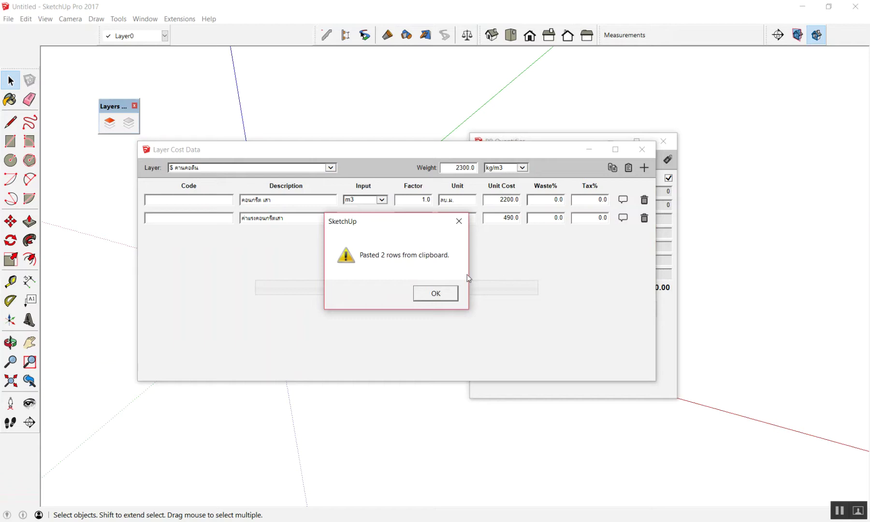
pyautogui.click(436, 294)
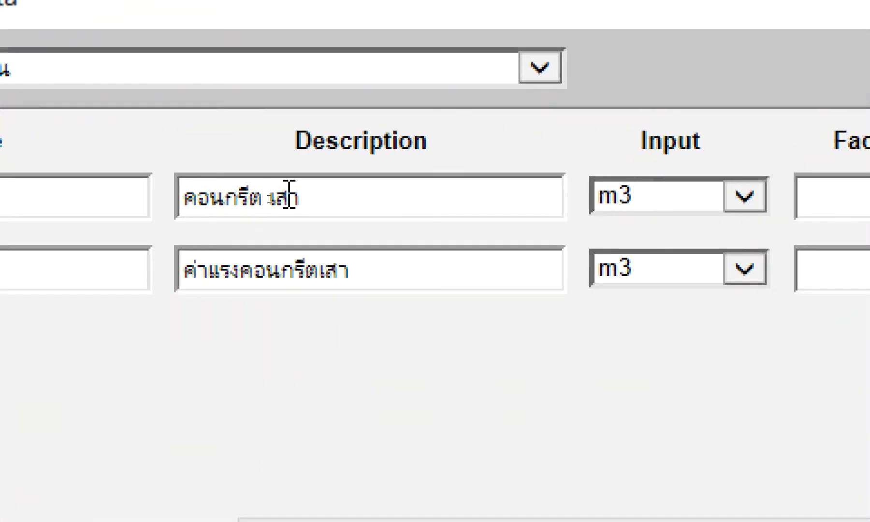
pyautogui.click(333, 191)
pyautogui.press('BackSpace')
pyautogui.press('BackSpace')
pyautogui.press('BackSpace')
pyautogui.press('BackSpace')
pyautogui.write('8')
pyautogui.press('BackSpace')
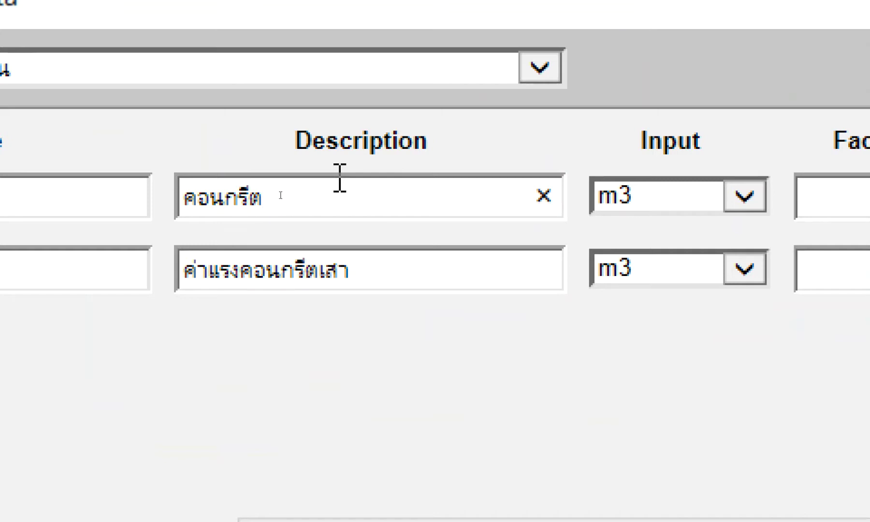
pyautogui.write('ศานคอ')
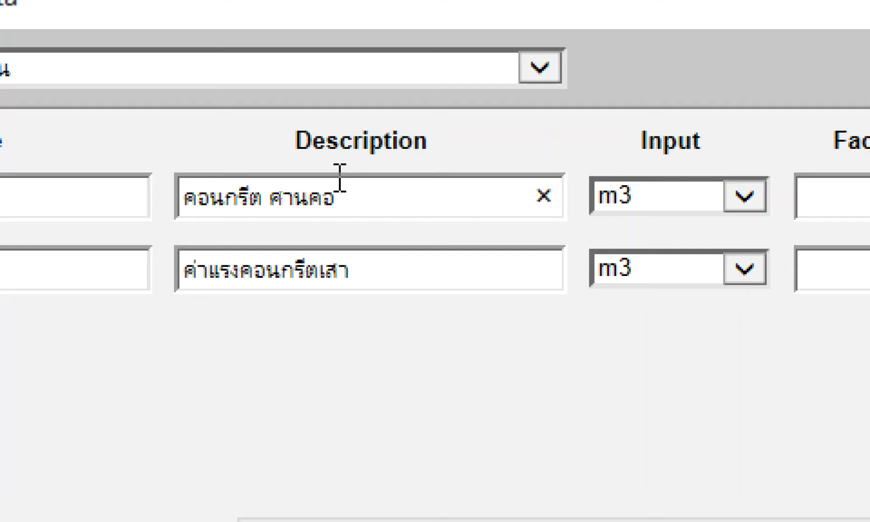
pyautogui.write('ดิน')
# Rename the second cost line ค่าแรงคอนกรีตคานคอดิน
pyautogui.click(375, 272)
pyautogui.press('BackSpace')
pyautogui.press('BackSpace')
pyautogui.press('BackSpace')
pyautogui.write('ตด')
pyautogui.press('BackSpace')
pyautogui.press('BackSpace')
pyautogui.write('ตคานคอดิน')
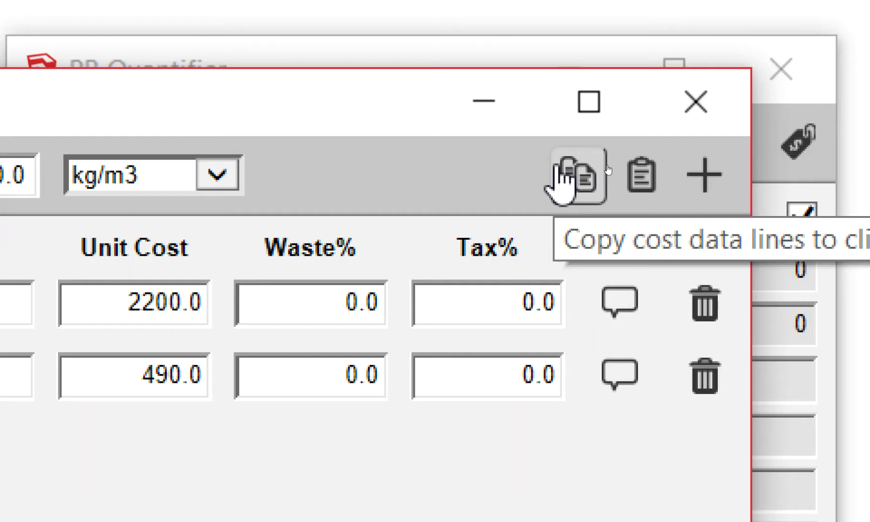
pyautogui.click(563, 171)
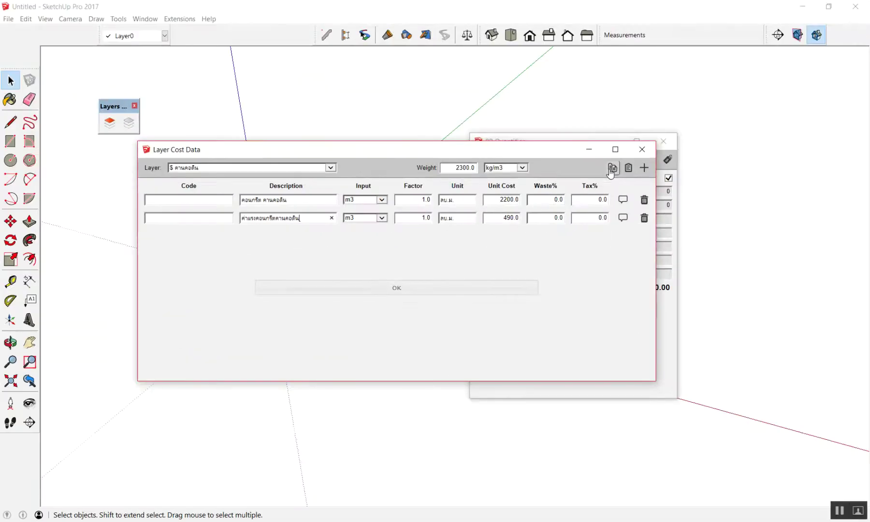
# Copy the คานคอดิน cost lines to the clipboard and confirm the message
pyautogui.click(610, 168)
pyautogui.click(433, 296)
pyautogui.click(111, 36)
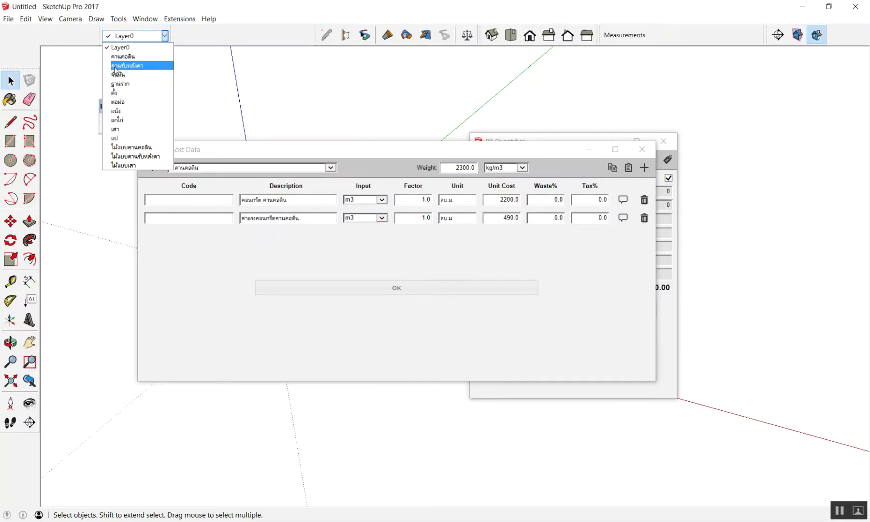
pyautogui.click(212, 84)
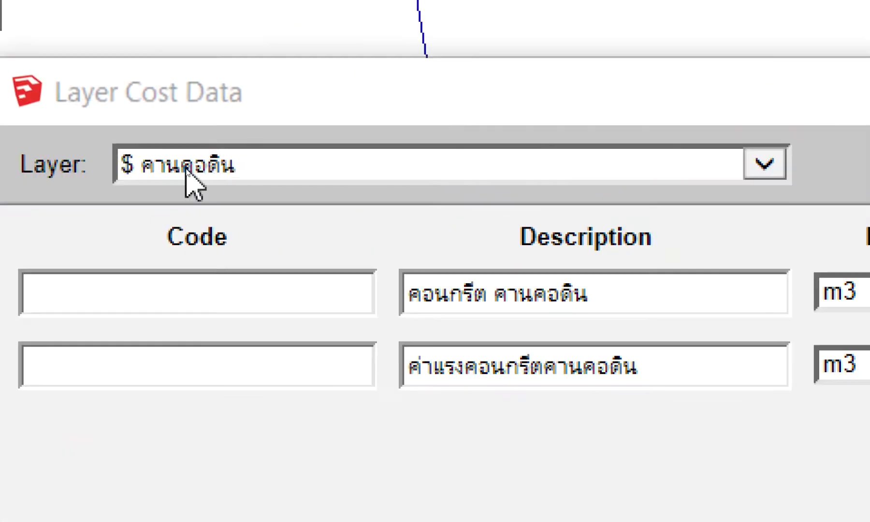
# Switch to the $ คานรับหลังคา layer, paste the cost rows, and set weight 2300 kg/m3
pyautogui.click(187, 169)
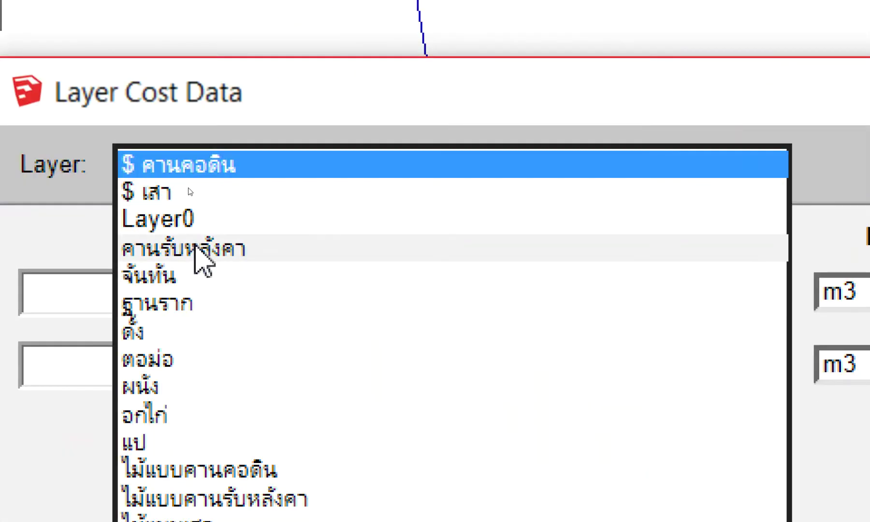
pyautogui.click(197, 249)
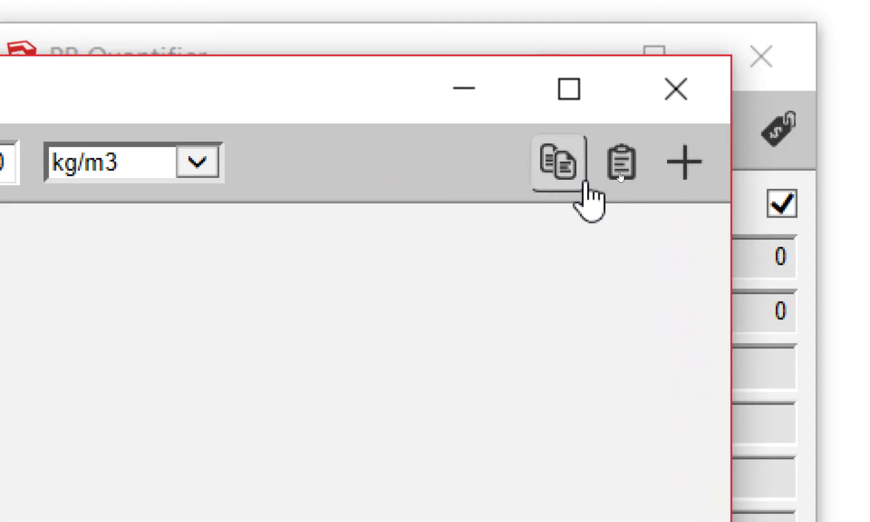
pyautogui.click(608, 171)
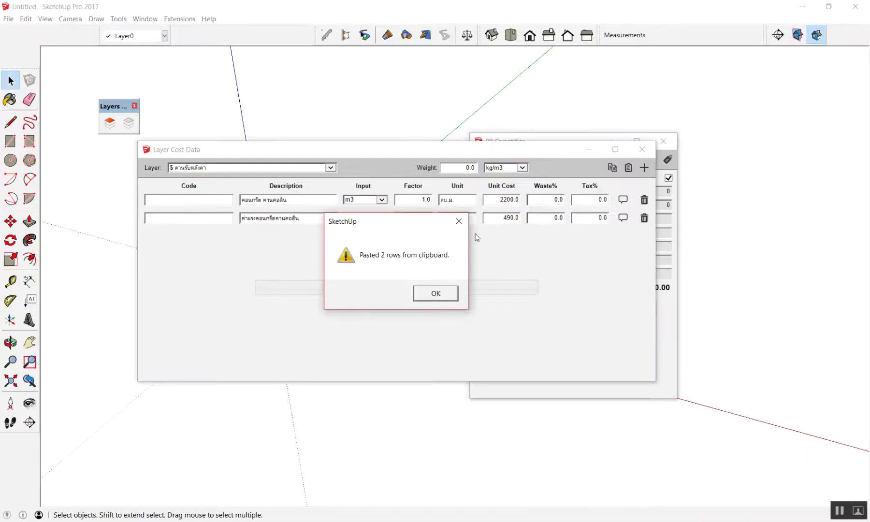
pyautogui.click(433, 296)
pyautogui.moveTo(460, 167); pyautogui.dragTo(492, 169)
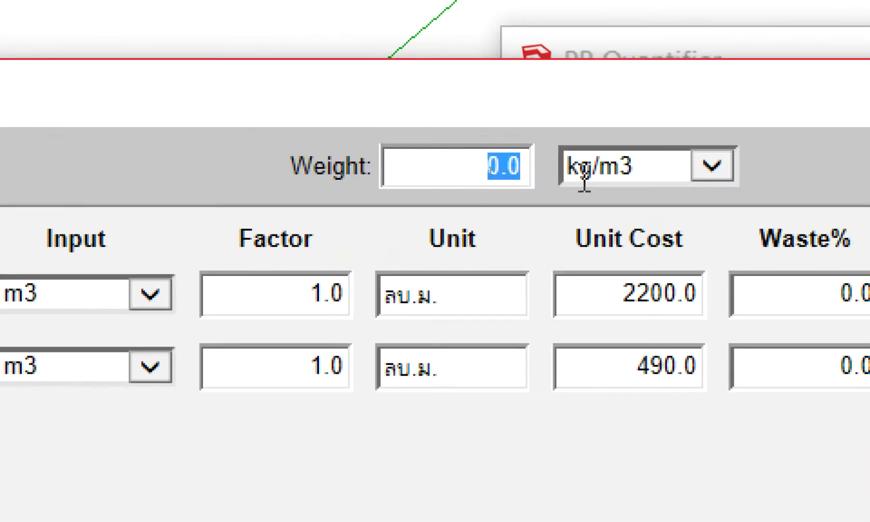
pyautogui.write('2300')
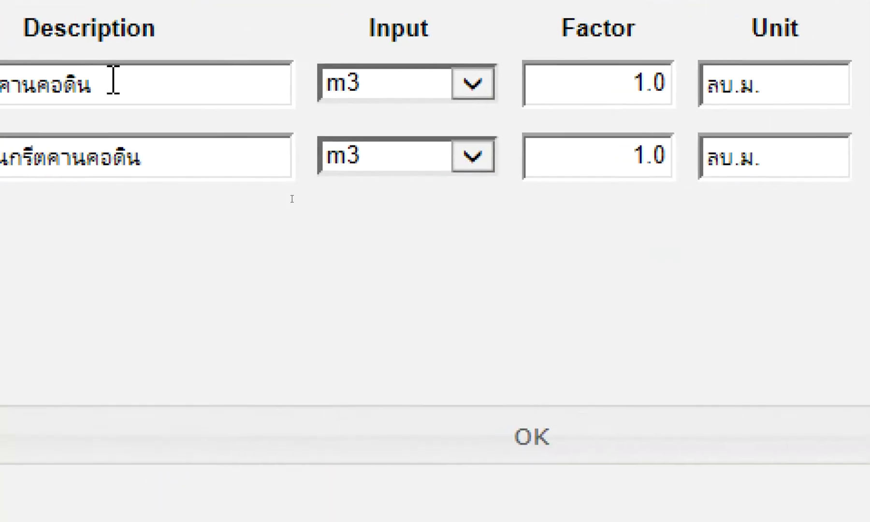
# Reword both cost descriptions to end in คานรับหลังคา instead of คานคอดิน
pyautogui.click(436, 105)
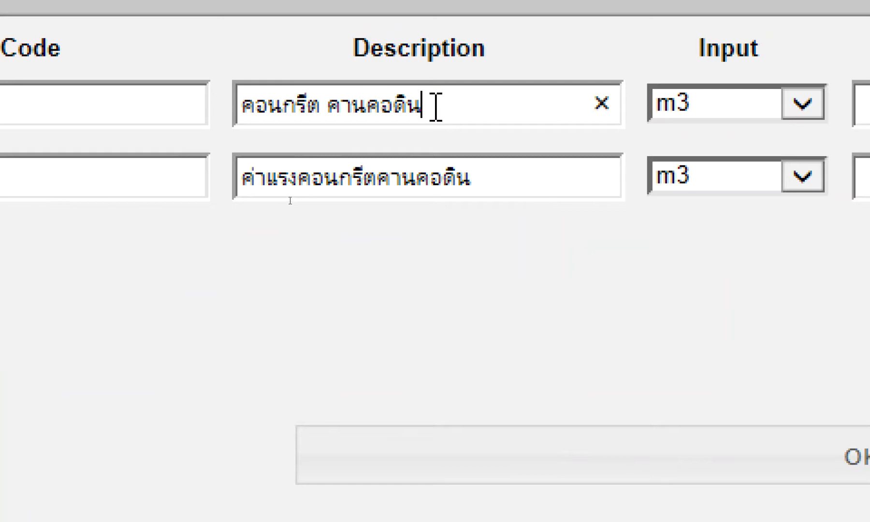
pyautogui.press('BackSpace')
pyautogui.press('BackSpace')
pyautogui.press('BackSpace')
pyautogui.press('BackSpace')
pyautogui.press('BackSpace')
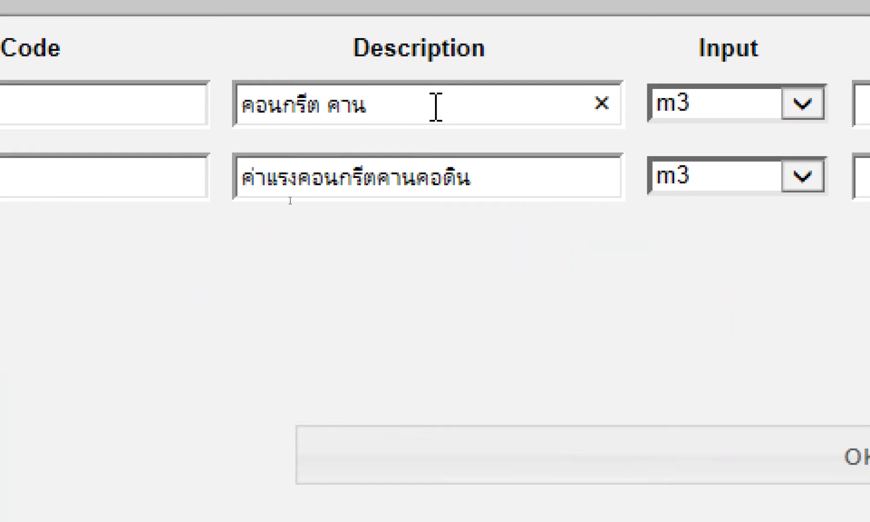
pyautogui.write('y')
pyautogui.press('BackSpace')
pyautogui.write('รับหลังคา')
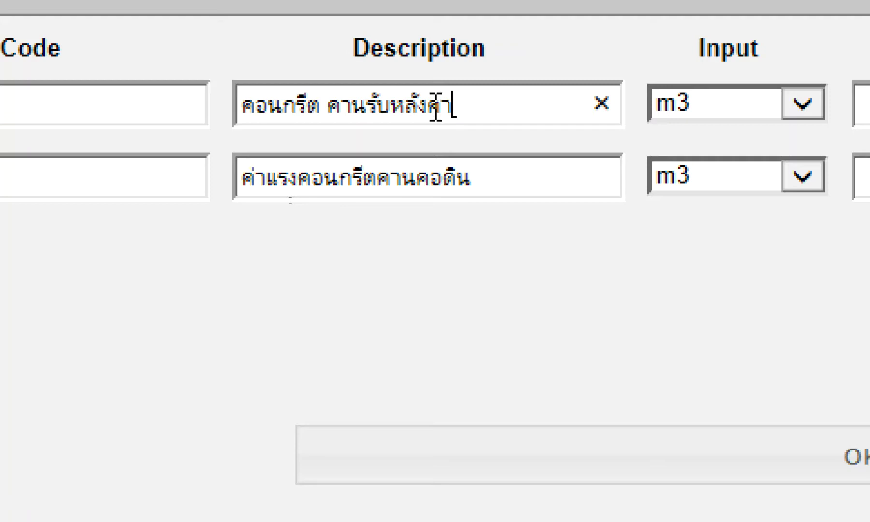
pyautogui.click(312, 184)
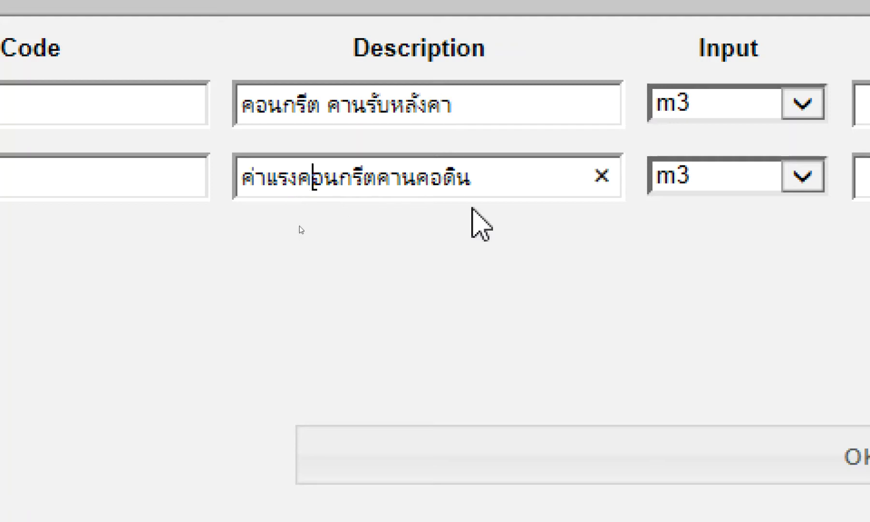
pyautogui.press('BackSpace')
pyautogui.press('BackSpace')
pyautogui.press('BackSpace')
pyautogui.press('BackSpace')
pyautogui.press('BackSpace')
pyautogui.write('รับ')
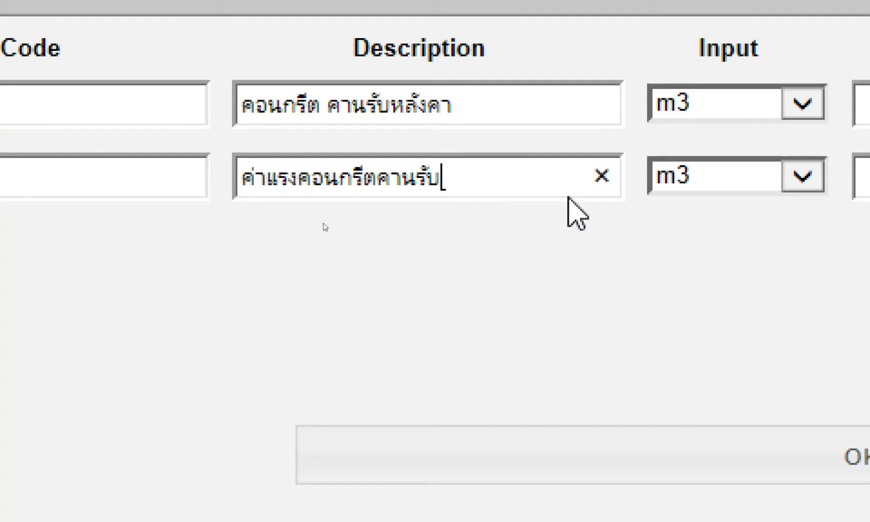
pyautogui.write('หลังคา')
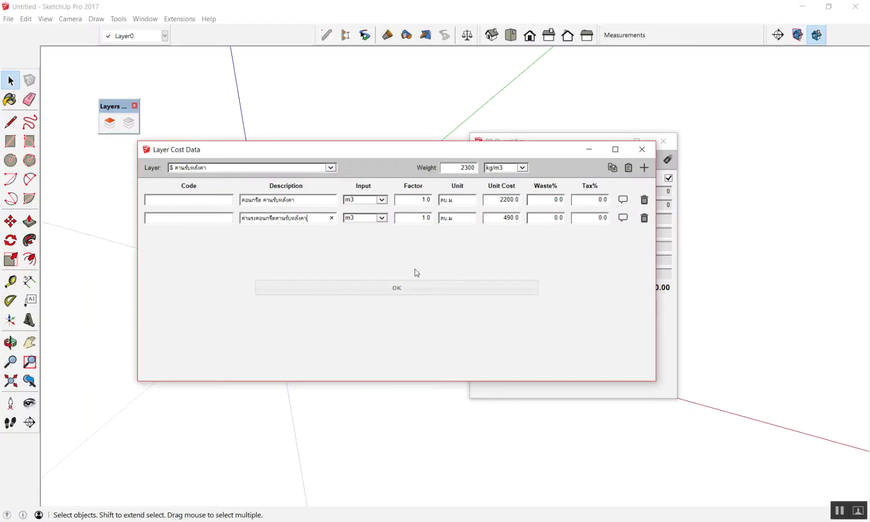
# Save the roof-beam costs, reopen Layer Cost Data and review the $ เสา layer
pyautogui.click(421, 289)
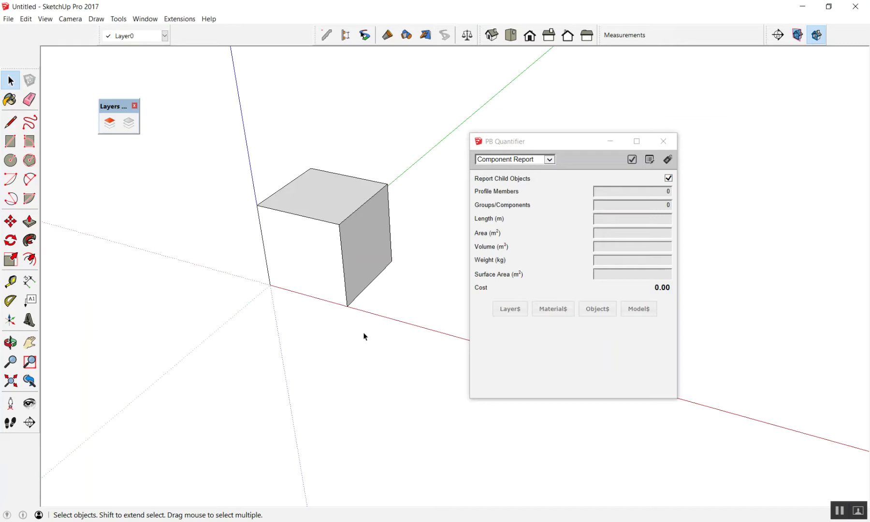
pyautogui.moveTo(366, 331); pyautogui.dragTo(430, 325, button='middle')
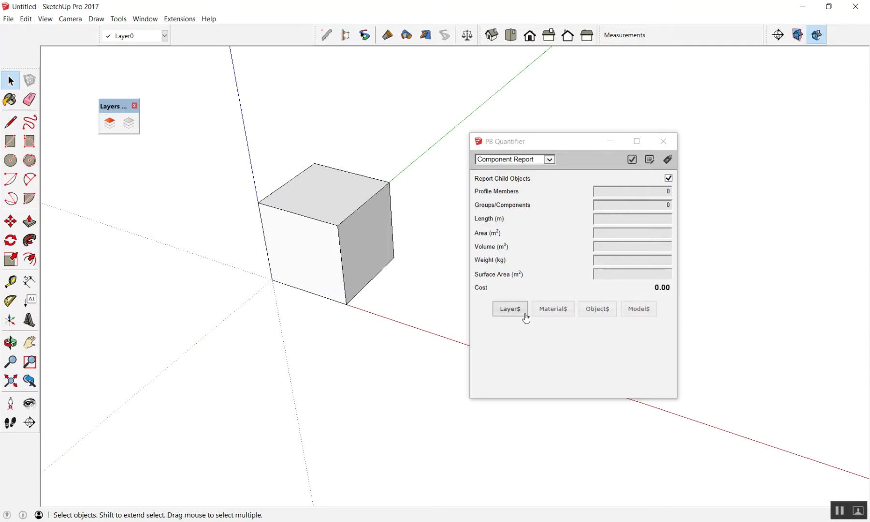
pyautogui.click(511, 310)
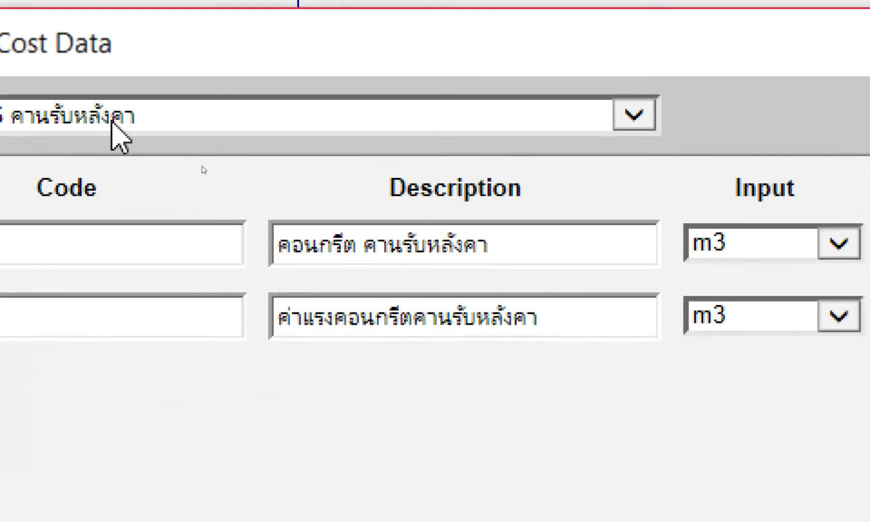
pyautogui.click(305, 121)
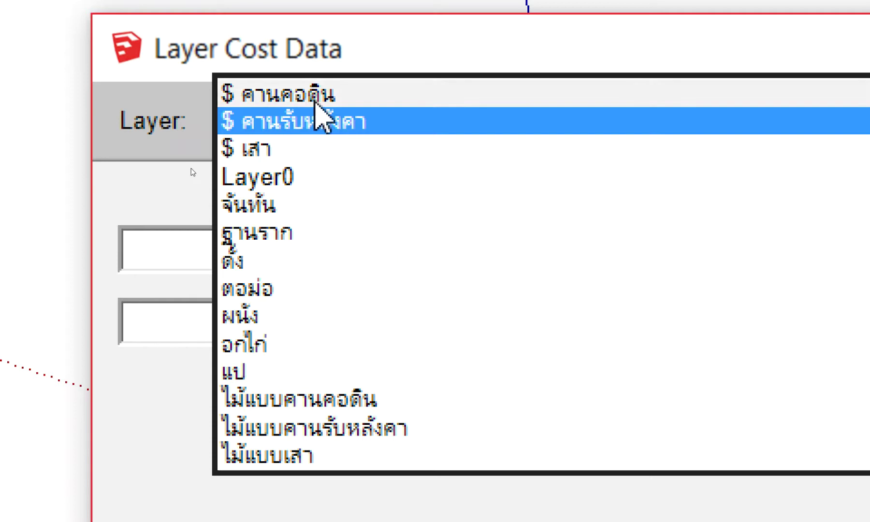
pyautogui.click(305, 148)
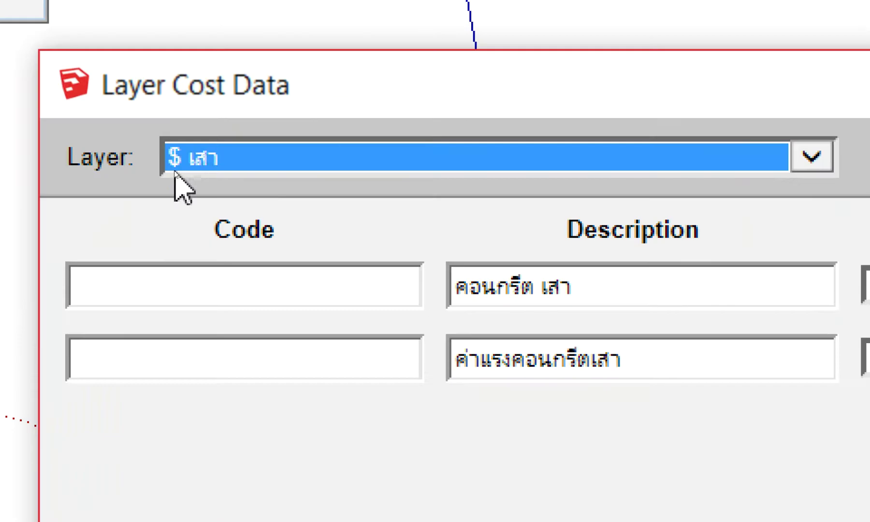
# Review the $ คานคอดิน layer, return to $ คานรับหลังคา, and close Layer Cost Data
pyautogui.click(176, 170)
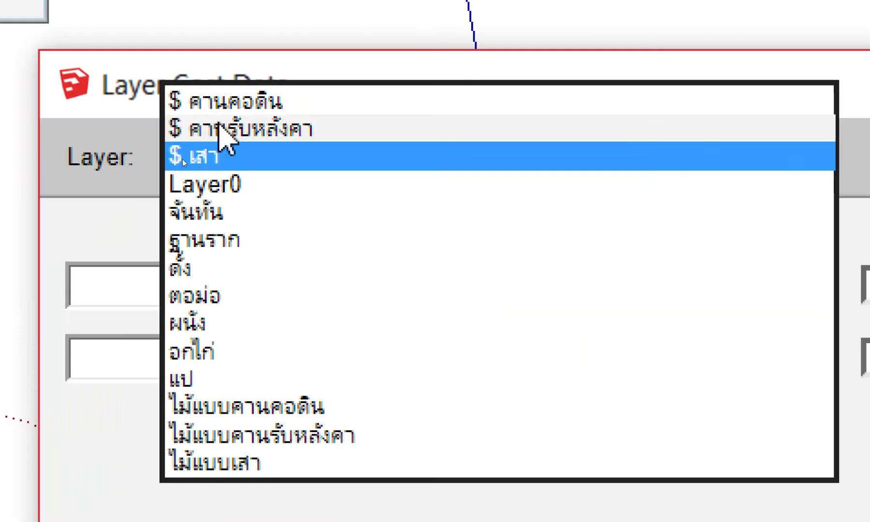
pyautogui.click(225, 107)
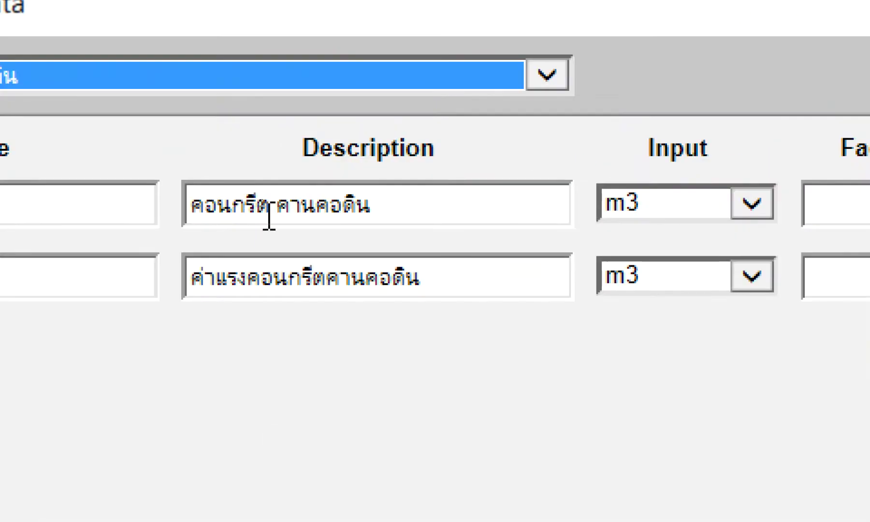
pyautogui.click(275, 219)
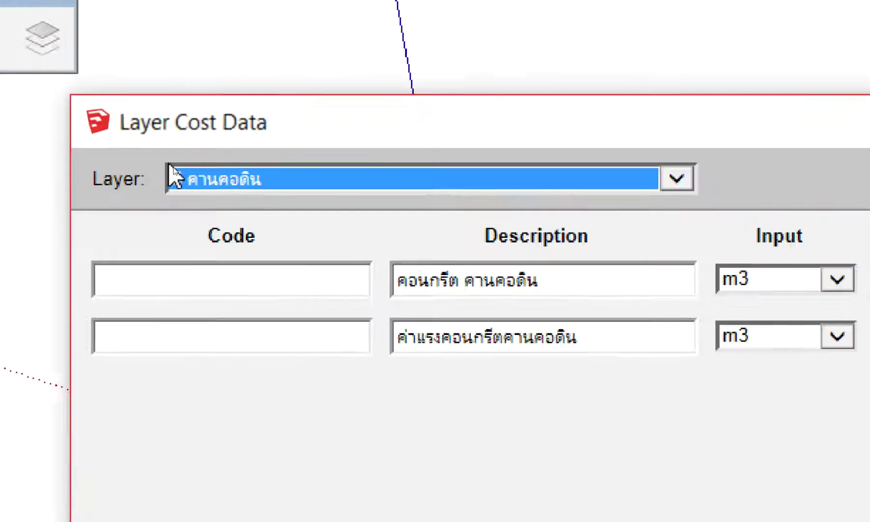
pyautogui.click(170, 167)
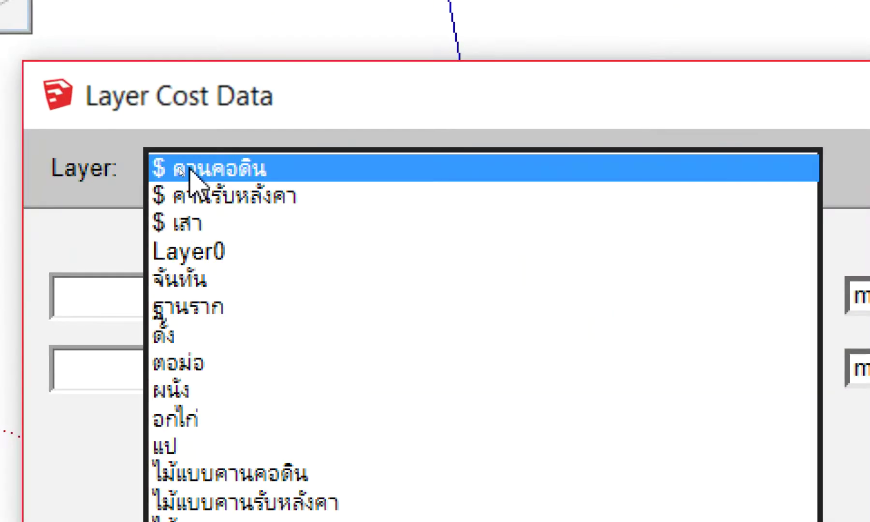
pyautogui.click(206, 195)
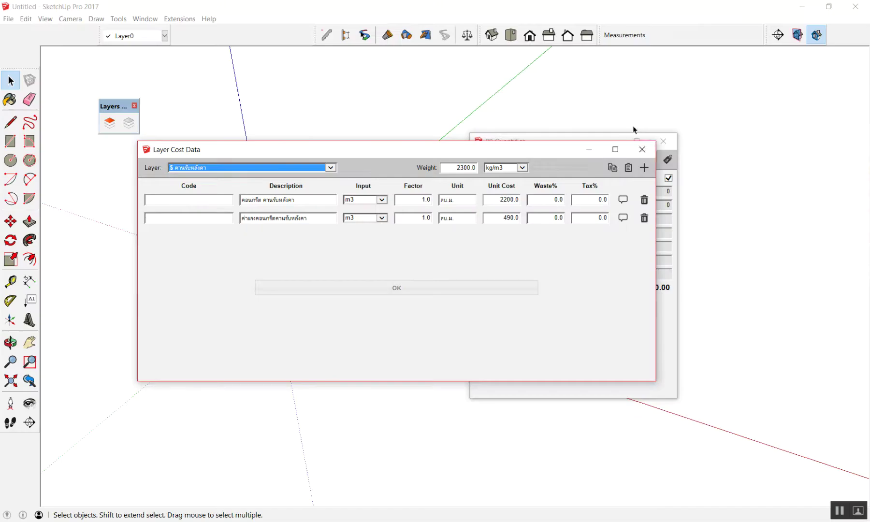
pyautogui.click(643, 147)
pyautogui.moveTo(394, 319)
pyautogui.mouseDown(button='middle')
pyautogui.moveTo(241, 303)
pyautogui.moveTo(314, 332)
pyautogui.mouseUp(button='middle')
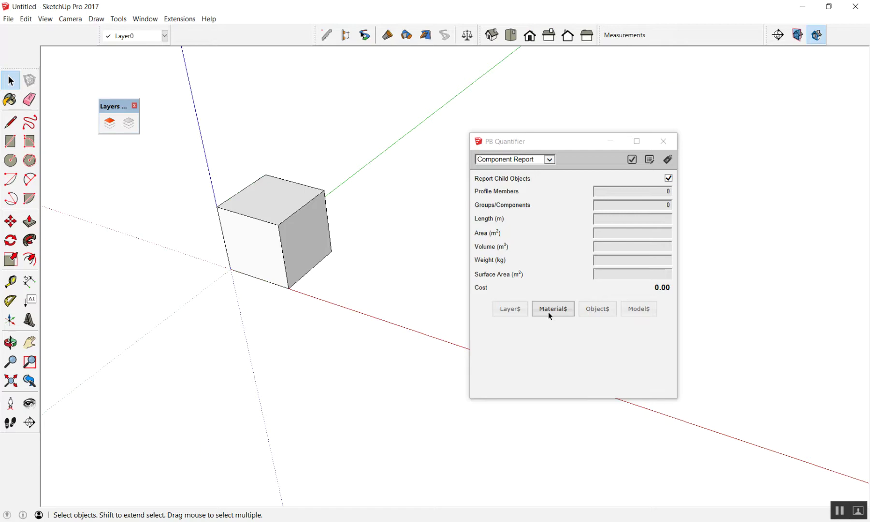
# Open Material Cost Data and select the สีน้ำมันทาไม้ material
pyautogui.click(548, 310)
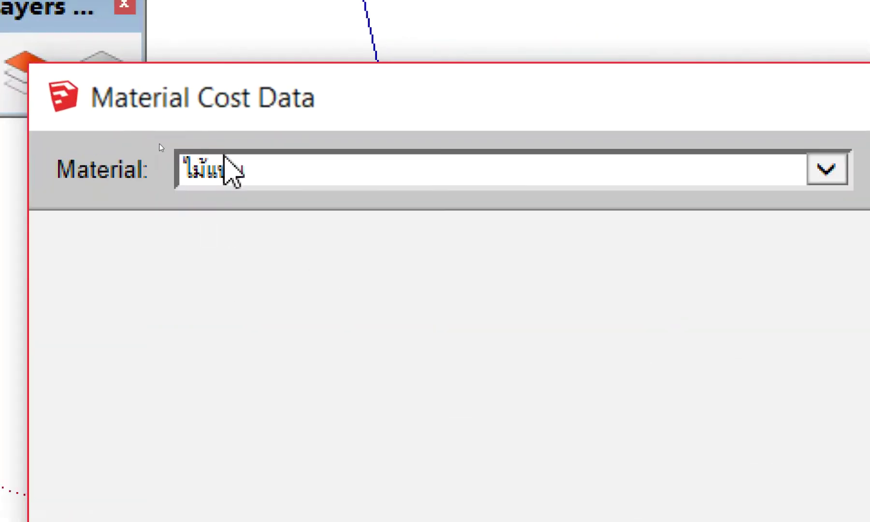
pyautogui.click(223, 160)
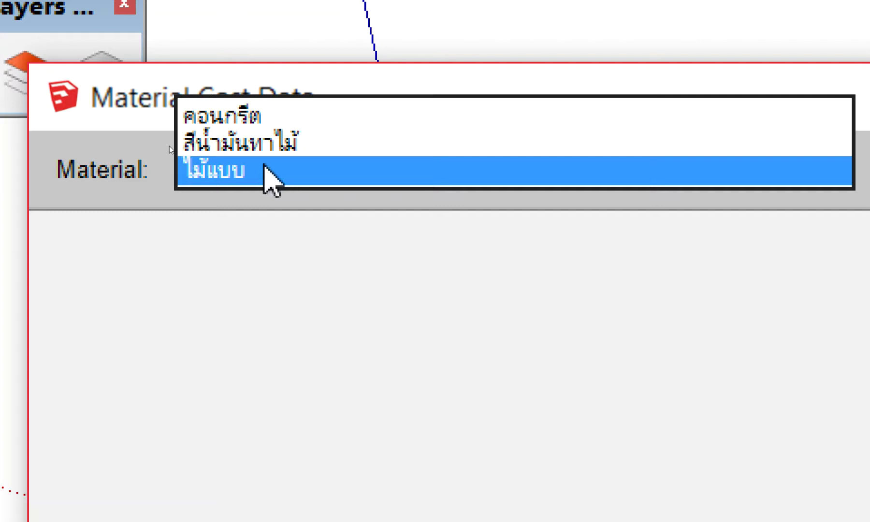
pyautogui.click(269, 167)
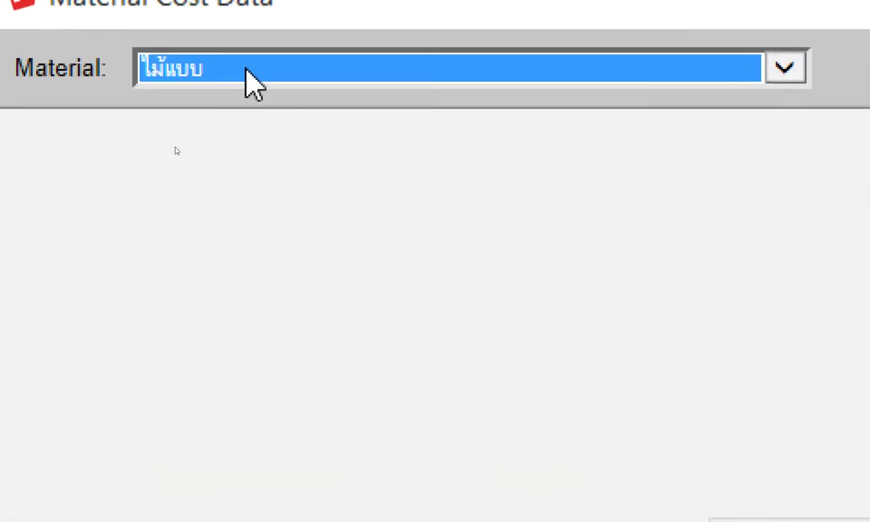
pyautogui.click(246, 69)
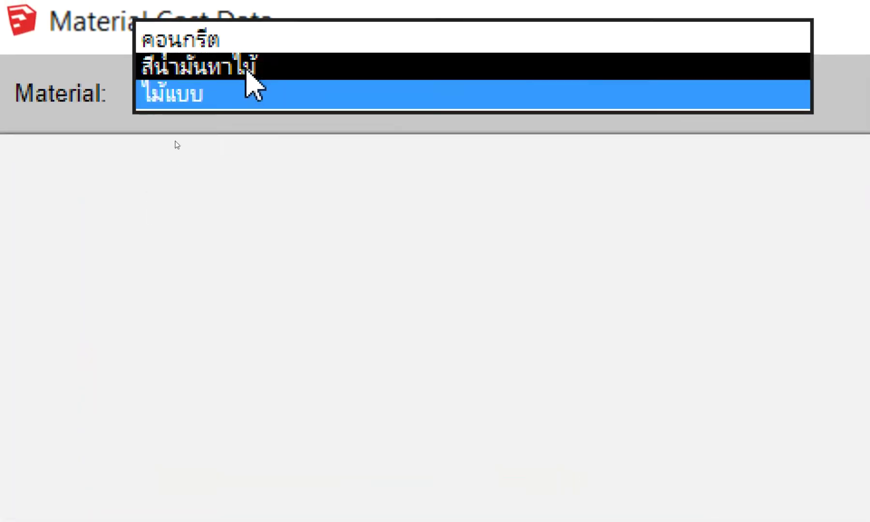
pyautogui.click(246, 49)
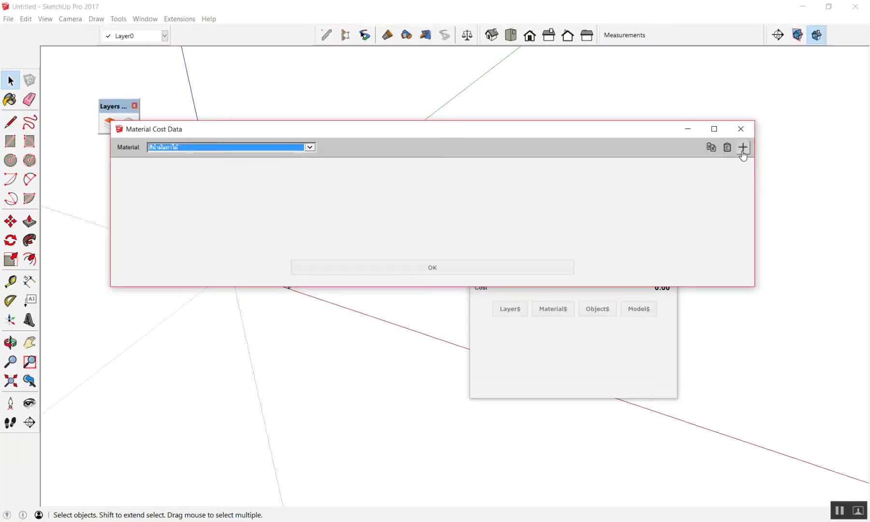
# Add a surface-area cost row for สีน้ำมันทาไม้ with unit ตร.ม. and unit cost 120
pyautogui.click(744, 154)
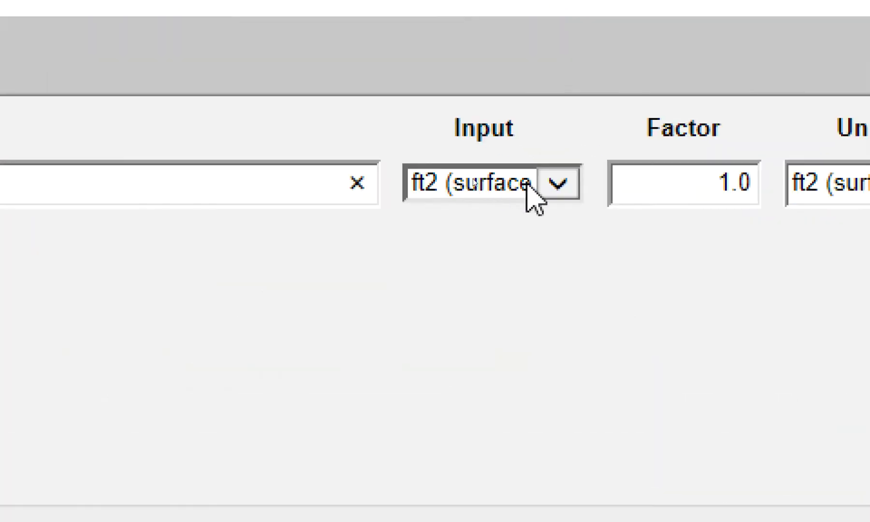
pyautogui.click(473, 180)
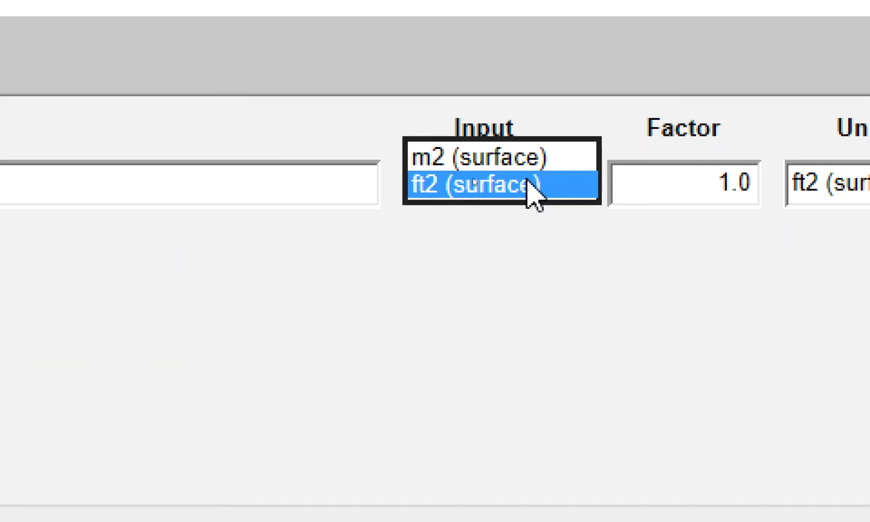
pyautogui.click(550, 159)
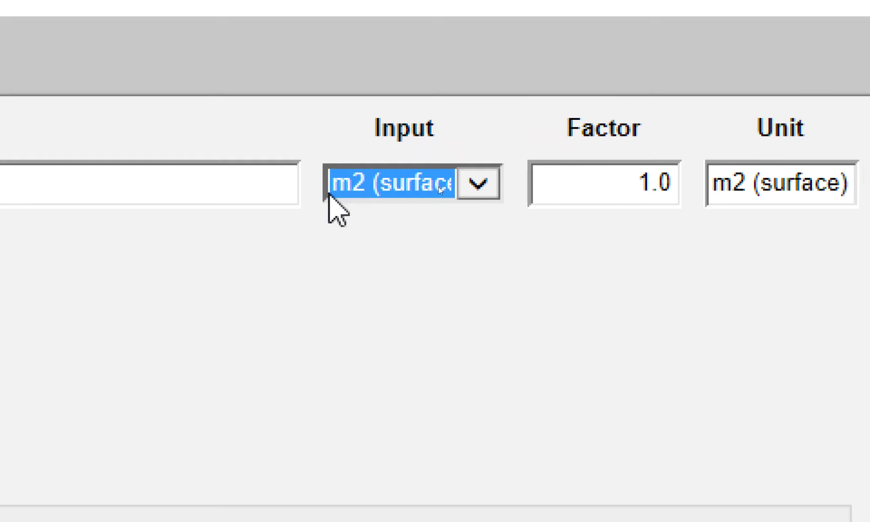
pyautogui.click(487, 186)
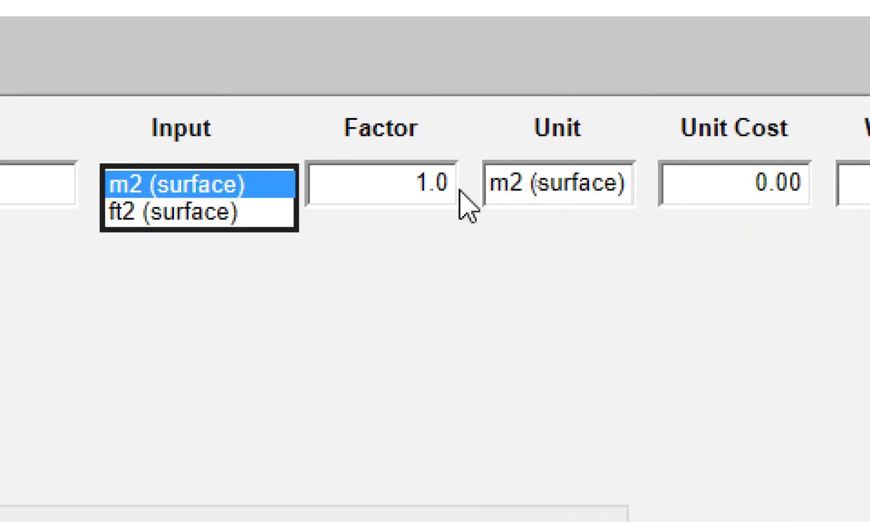
pyautogui.click(513, 183)
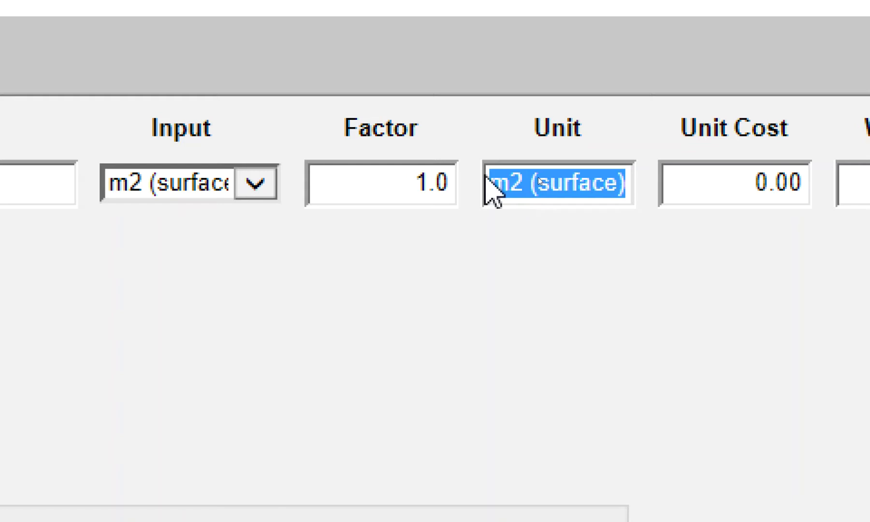
pyautogui.write('m3')
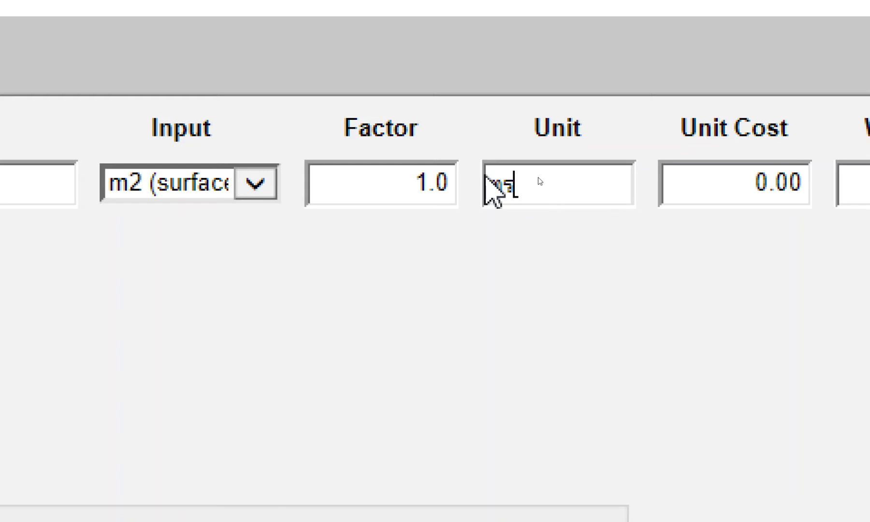
pyautogui.write('ม.')
pyautogui.moveTo(422, 181); pyautogui.dragTo(541, 160)
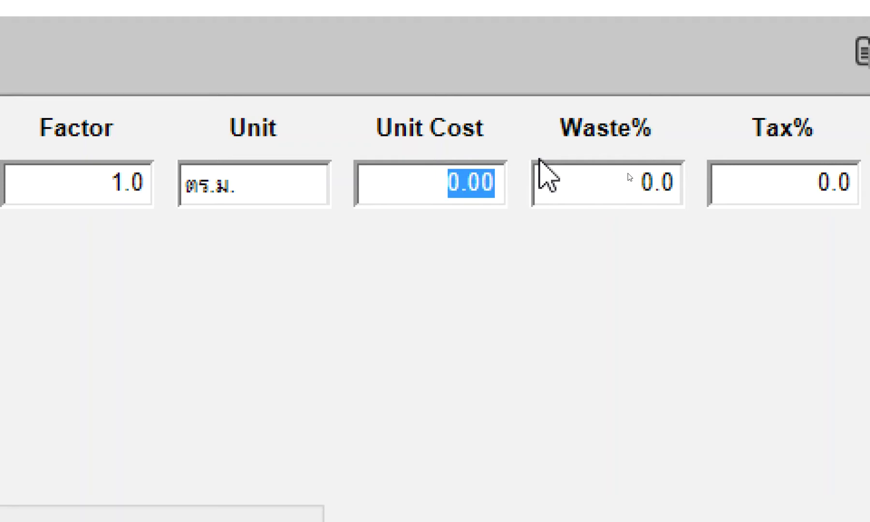
pyautogui.write('120')
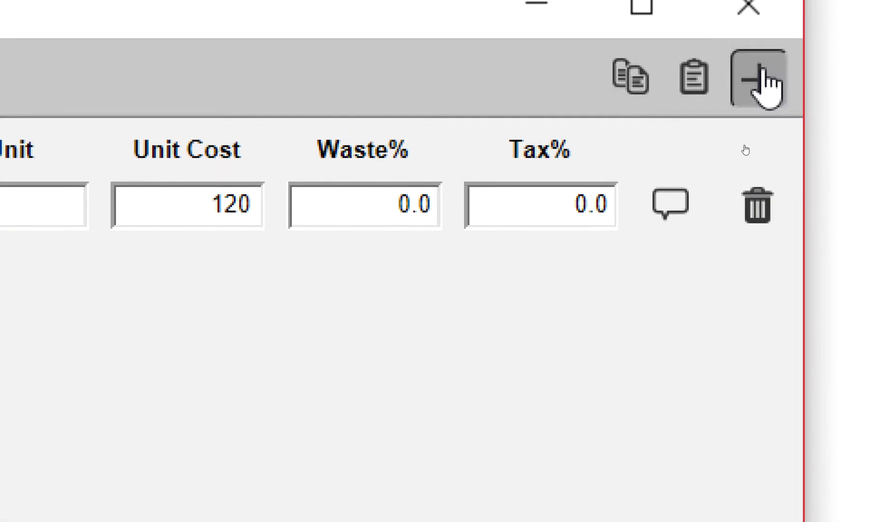
# Add a second cost row described ค่าแรงสีน้ำมันทาไม้ by copying and prefixing the first description
pyautogui.click(786, 55)
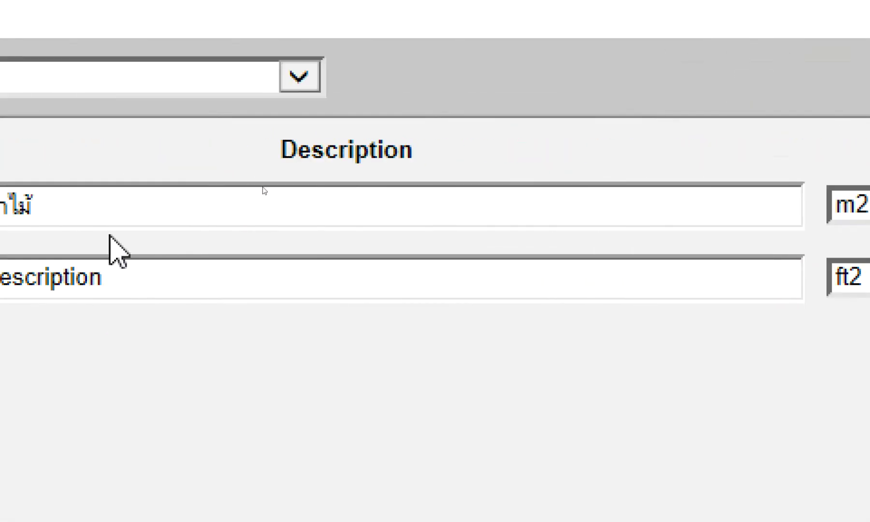
pyautogui.doubleClick(189, 208)
pyautogui.hotkey('ctrl', 'c')
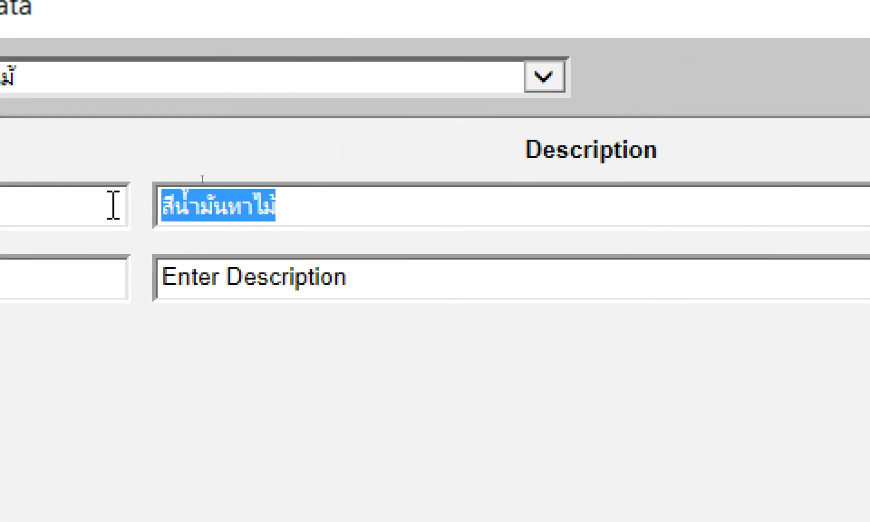
pyautogui.click(396, 290)
pyautogui.hotkey('ctrl', 'v')
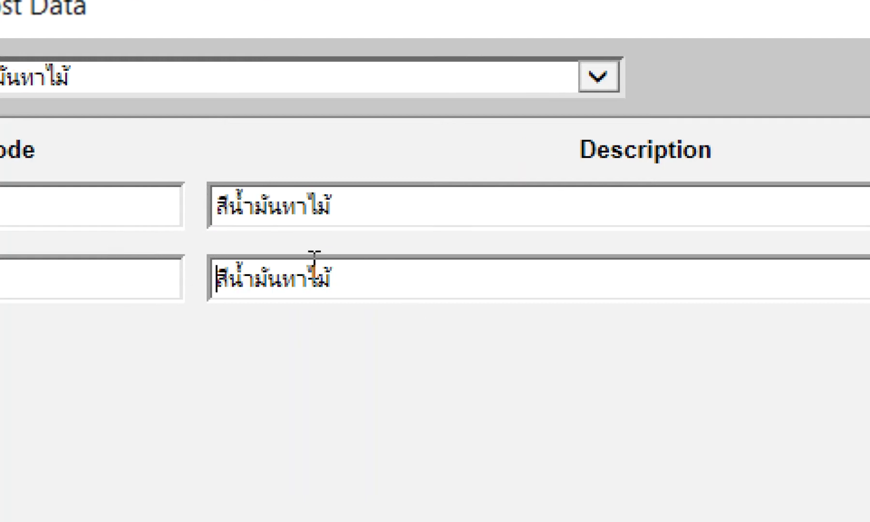
pyautogui.press('Home')
pyautogui.write('8')
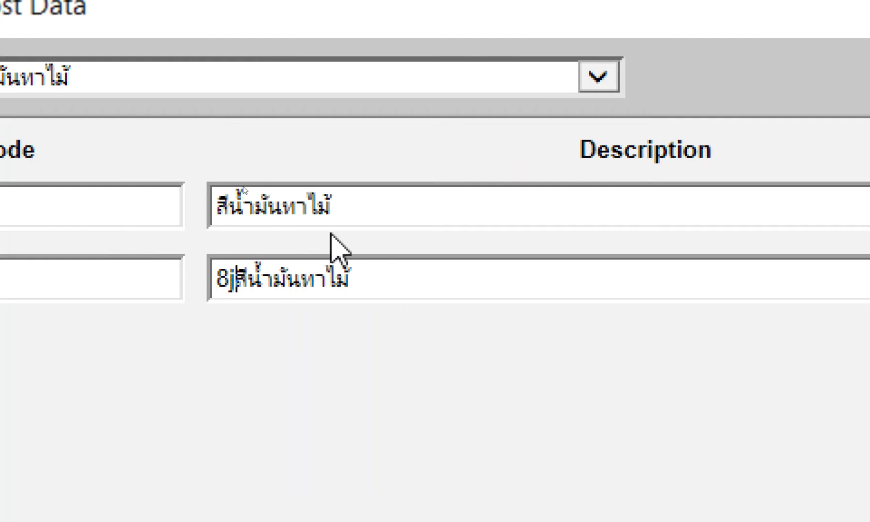
pyautogui.press('BackSpace')
pyautogui.write('ค่าแรง')
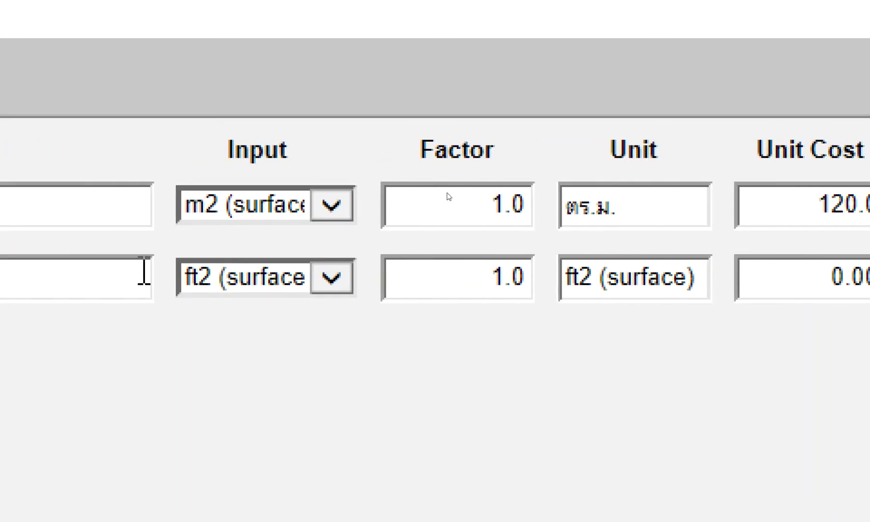
# Set the labour row to input m2 (surface), unit ตร.ม., and unit cost 60
pyautogui.click(238, 258)
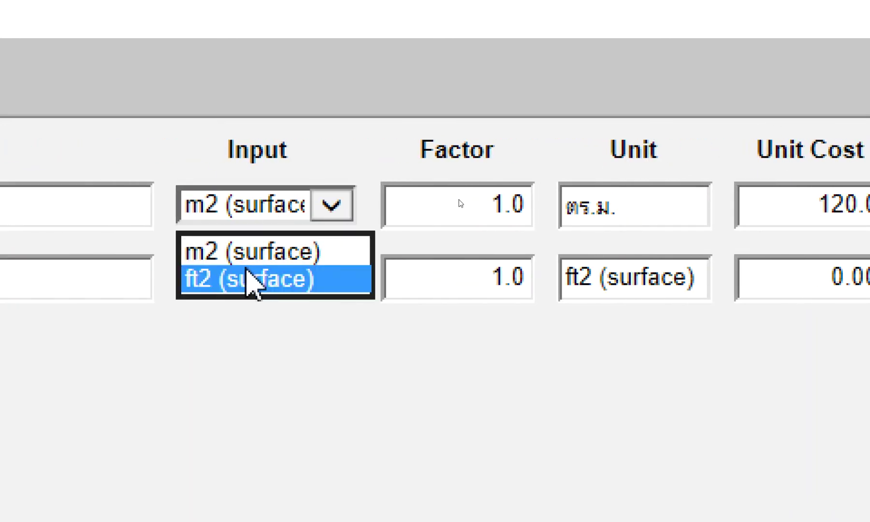
pyautogui.click(248, 280)
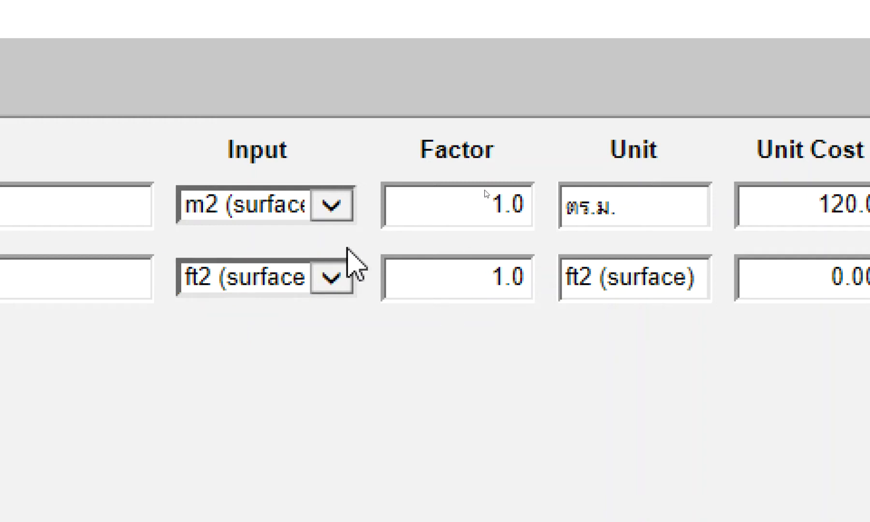
pyautogui.click(333, 276)
pyautogui.click(338, 252)
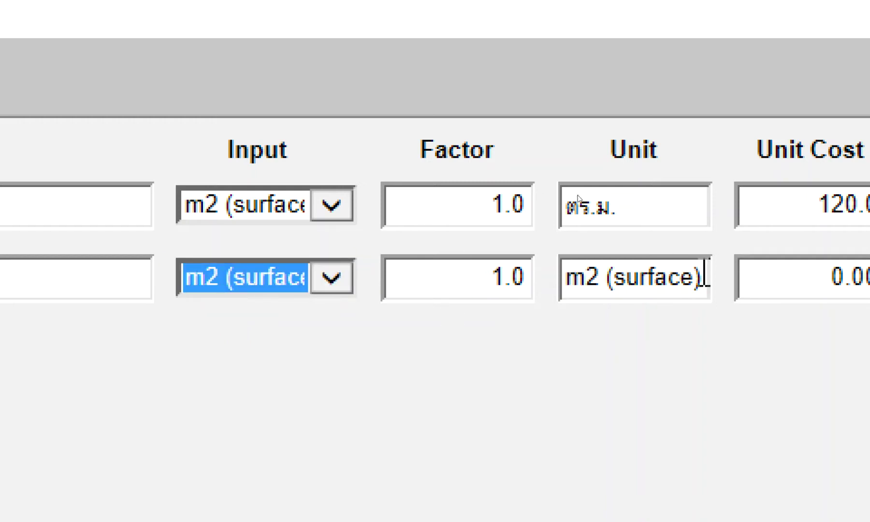
pyautogui.moveTo(645, 215); pyautogui.dragTo(521, 267)
pyautogui.hotkey('ctrl', 'c')
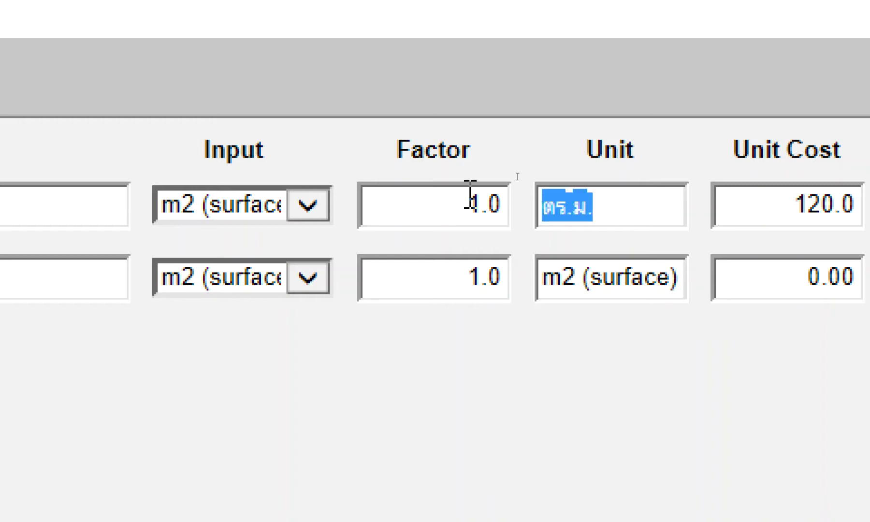
pyautogui.click(580, 267)
pyautogui.doubleClick(582, 271)
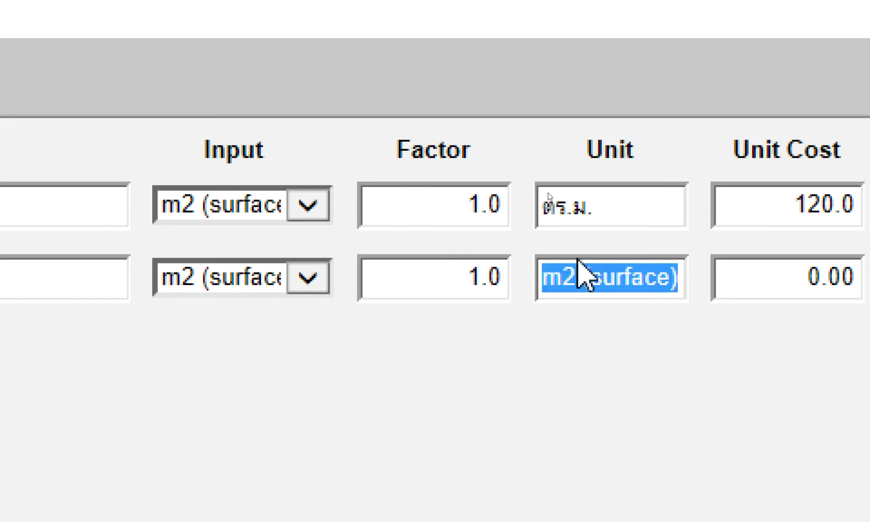
pyautogui.hotkey('ctrl', 'v')
pyautogui.click(768, 272)
pyautogui.moveTo(618, 268); pyautogui.dragTo(654, 280)
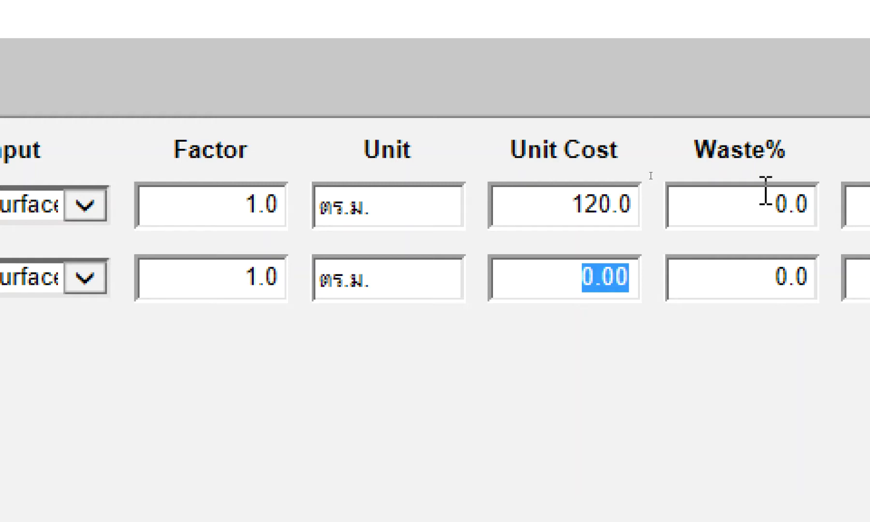
pyautogui.write('60')
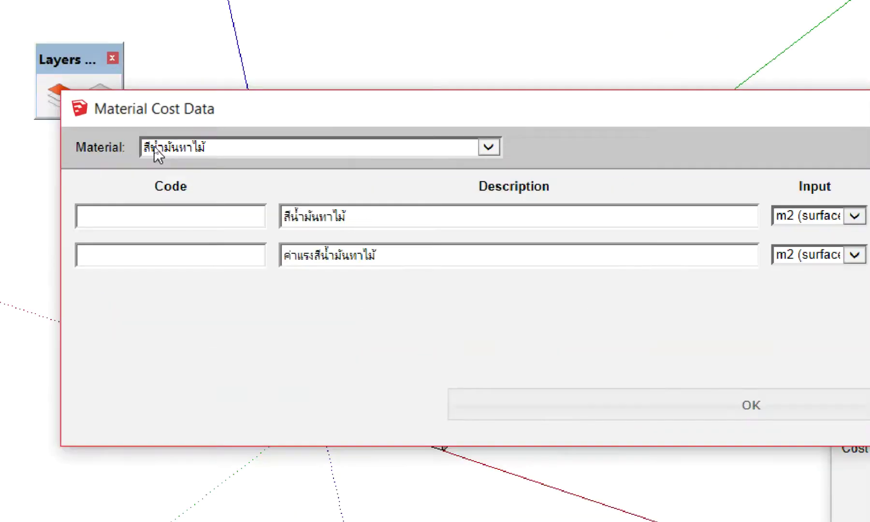
pyautogui.click(158, 147)
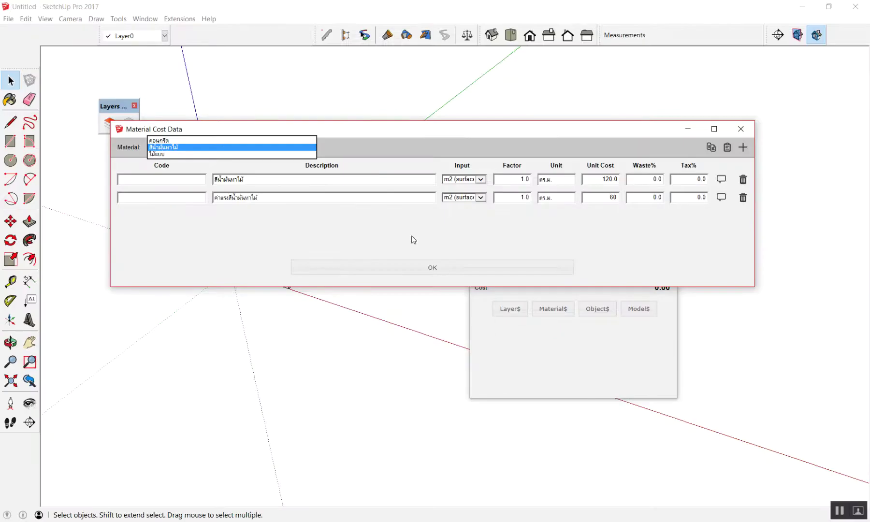
# Switch the material to ไม้แบบ and add a new cost row for it
pyautogui.click(425, 244)
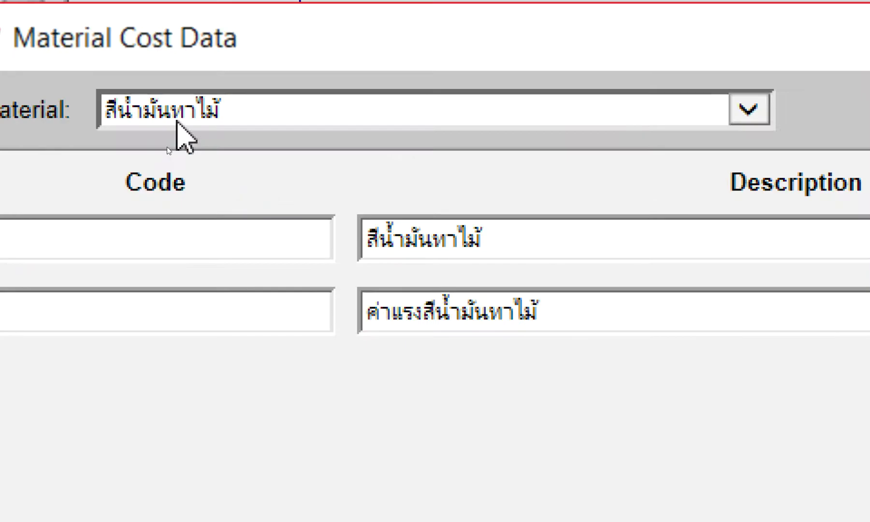
pyautogui.click(166, 147)
pyautogui.click(175, 137)
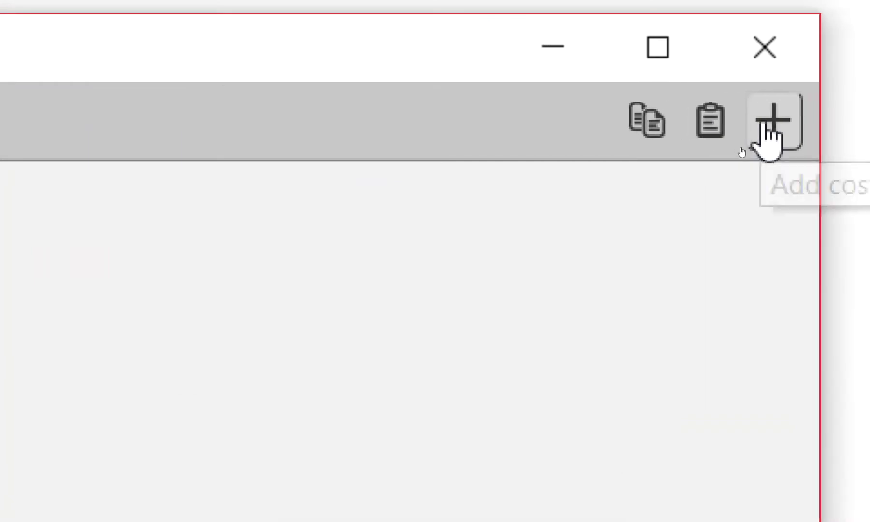
pyautogui.click(764, 127)
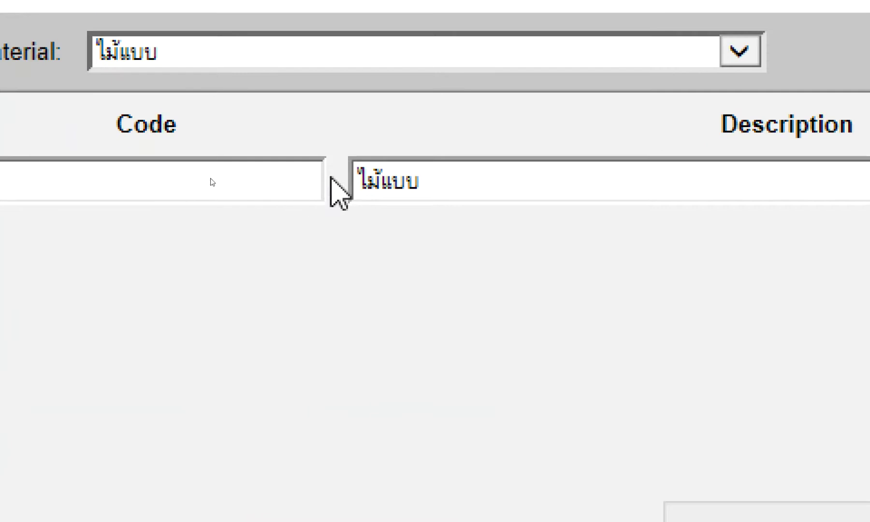
# Append (ไม้กระบาก) to the row description and measure it by m2 (surface)
pyautogui.click(420, 181)
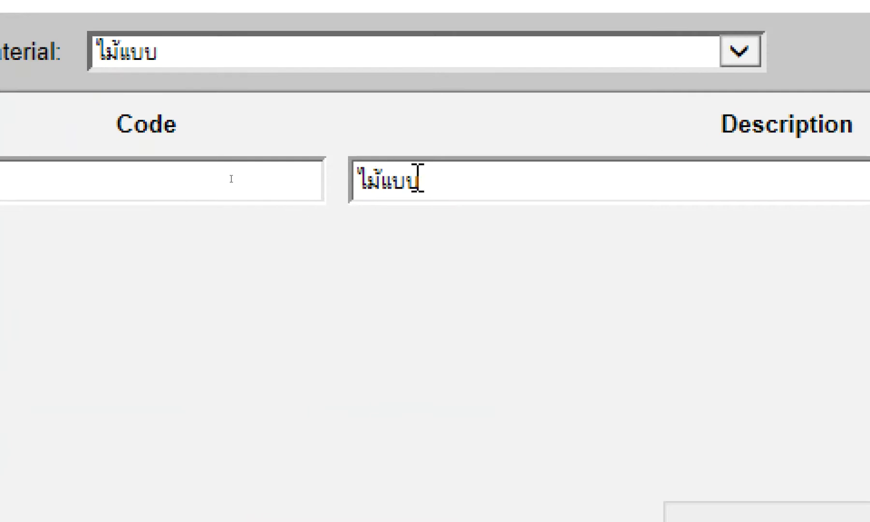
pyautogui.write(' Z')
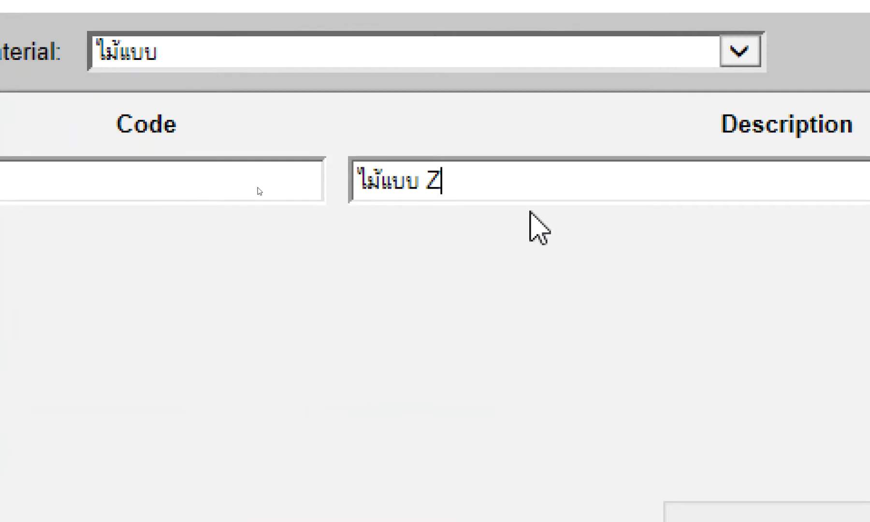
pyautogui.press('BackSpace')
pyautogui.write('(ไม้กระบาก)')
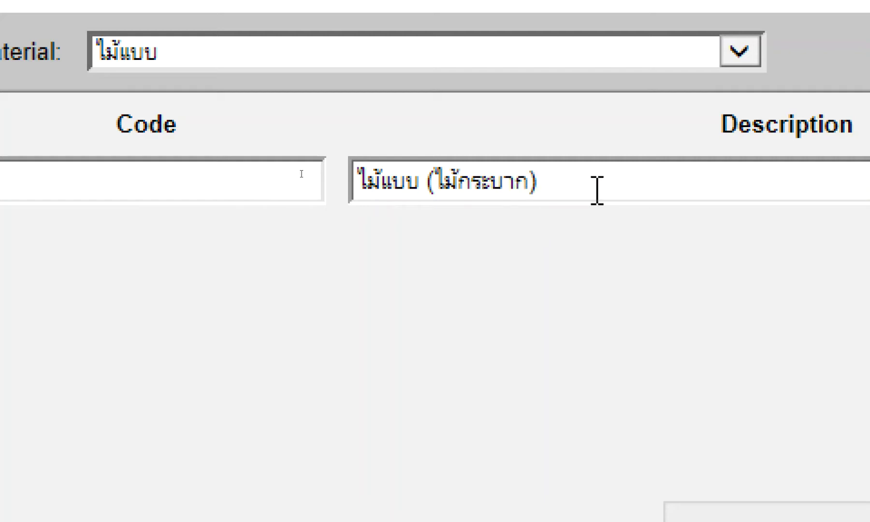
pyautogui.click(628, 167)
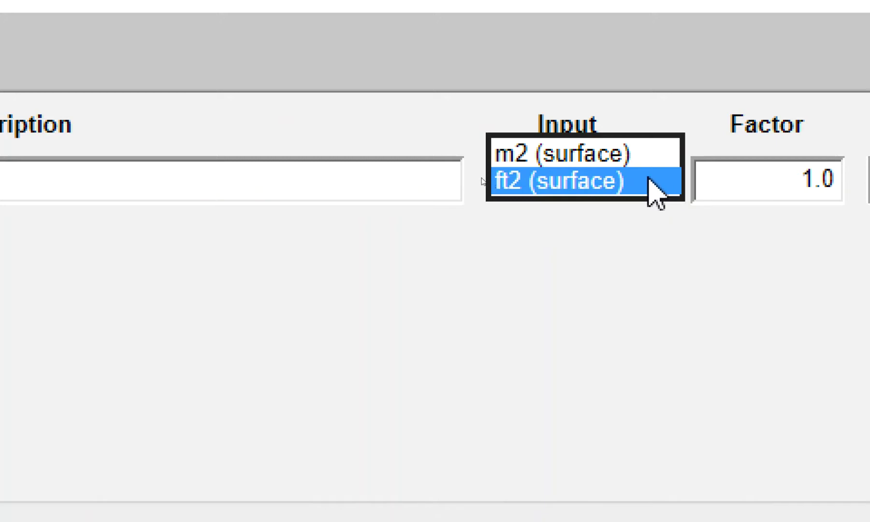
pyautogui.click(625, 153)
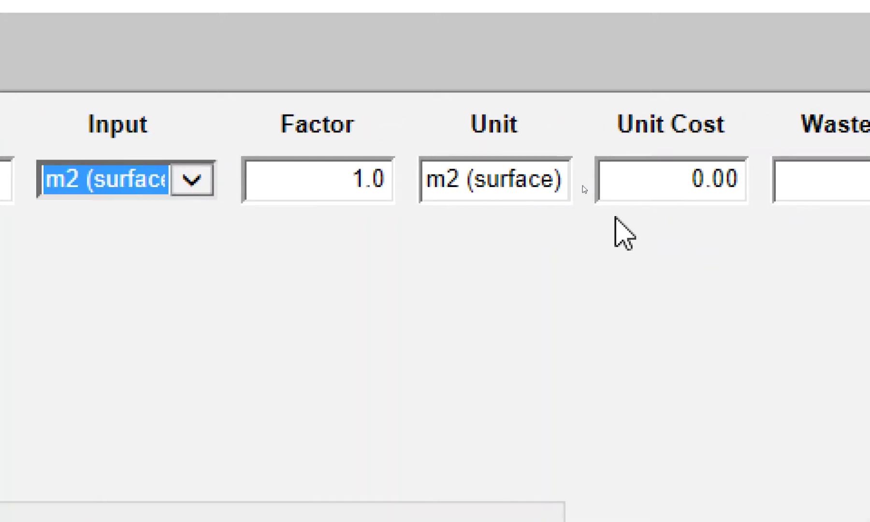
# Set the row's unit to ลบ.ฟ. and its unit cost to 600
pyautogui.click(438, 180)
pyautogui.moveTo(438, 180); pyautogui.dragTo(541, 179)
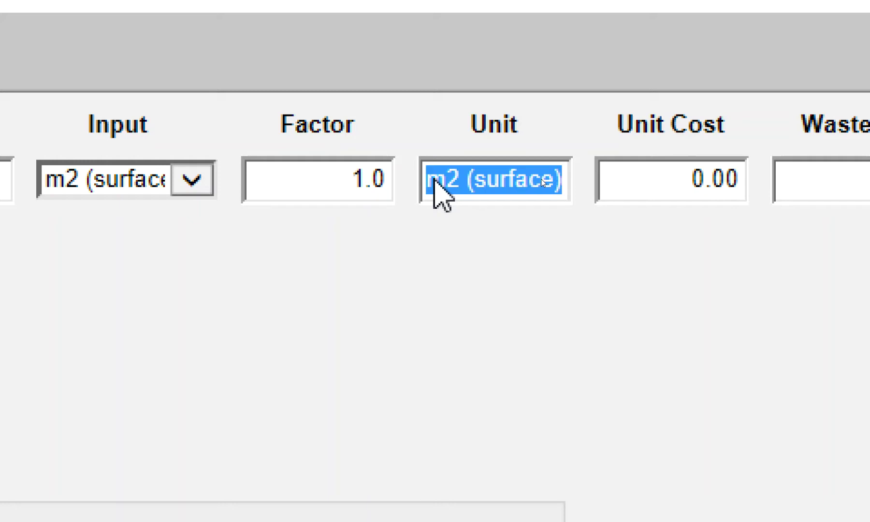
pyautogui.write('au')
pyautogui.write('.ฟ.')
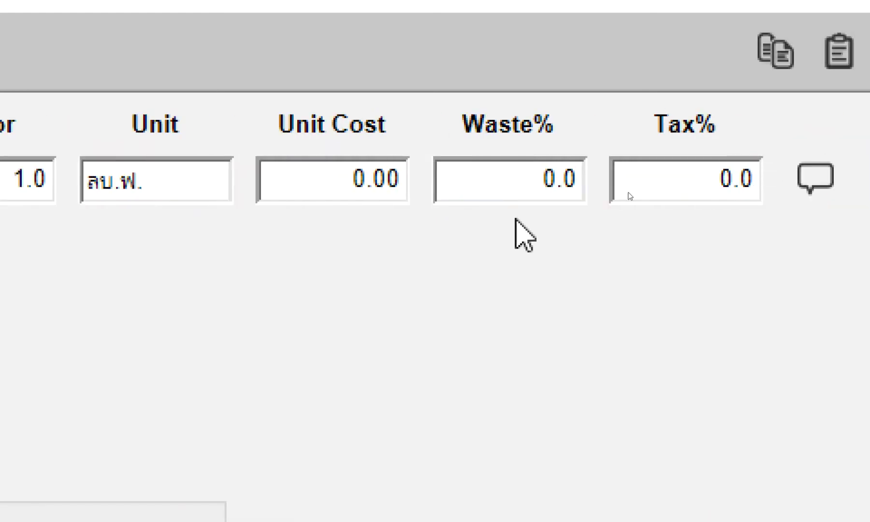
pyautogui.press('Tab')
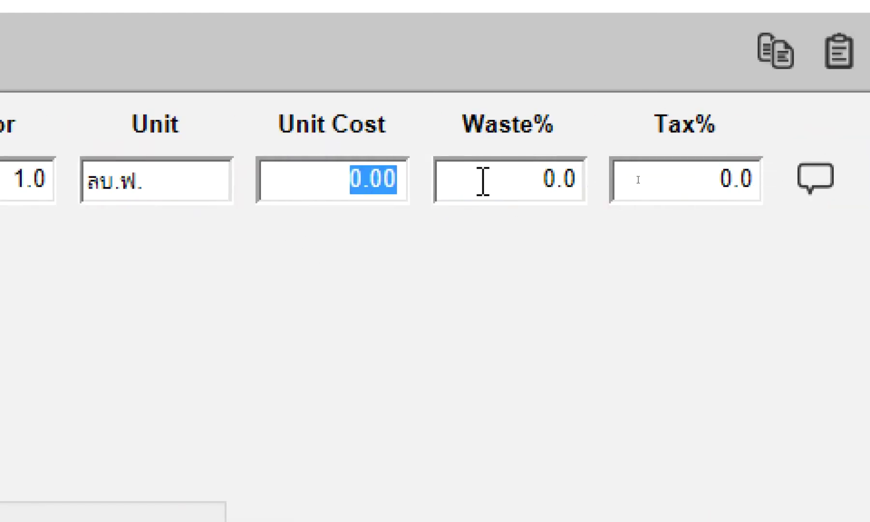
pyautogui.write('600')
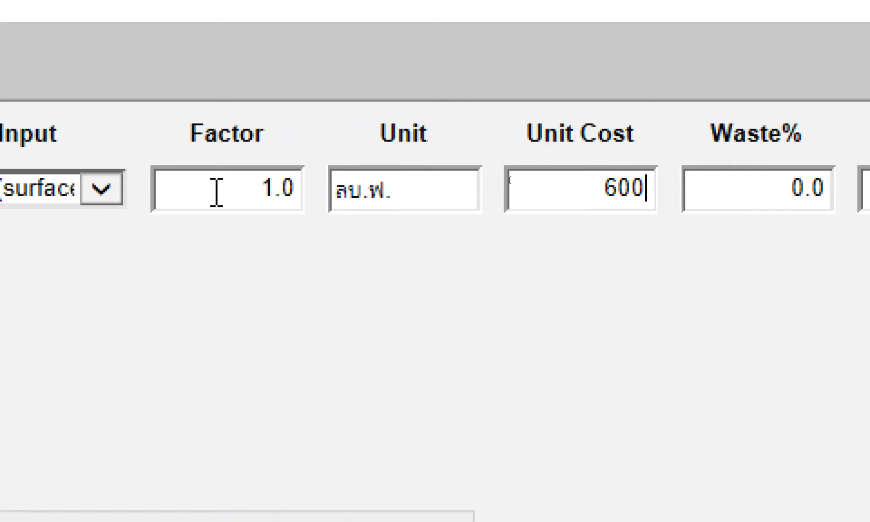
# Mark the factor 1.0 with handwritten screen-pen notes, including a 1-unit note
pyautogui.moveTo(217, 190); pyautogui.dragTo(329, 218)
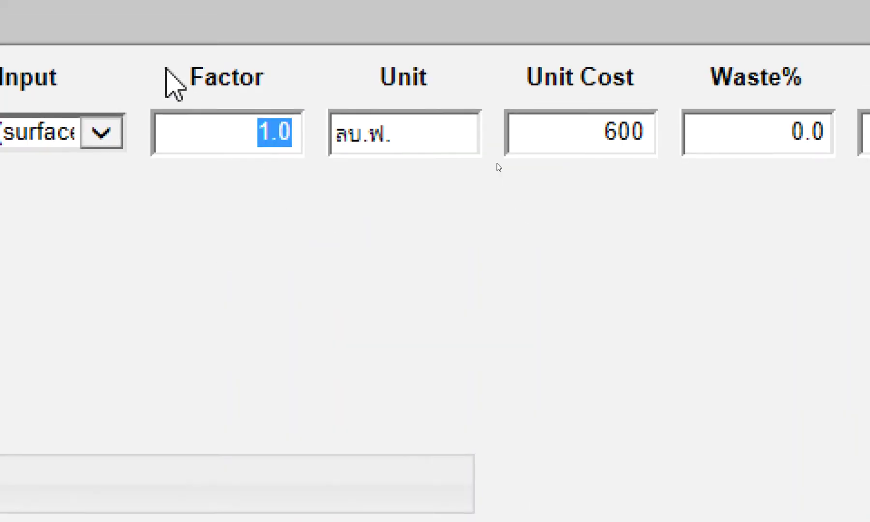
pyautogui.moveTo(144, 230)
pyautogui.mouseDown()
pyautogui.moveTo(141, 350)
pyautogui.moveTo(241, 339)
pyautogui.moveTo(213, 239)
pyautogui.moveTo(144, 234)
pyautogui.mouseUp()
pyautogui.moveTo(182, 272); pyautogui.dragTo(202, 297)
pyautogui.moveTo(280, 264)
pyautogui.mouseDown()
pyautogui.moveTo(329, 270)
pyautogui.moveTo(345, 252)
pyautogui.mouseUp()
pyautogui.click(358, 251)
pyautogui.click(358, 263)
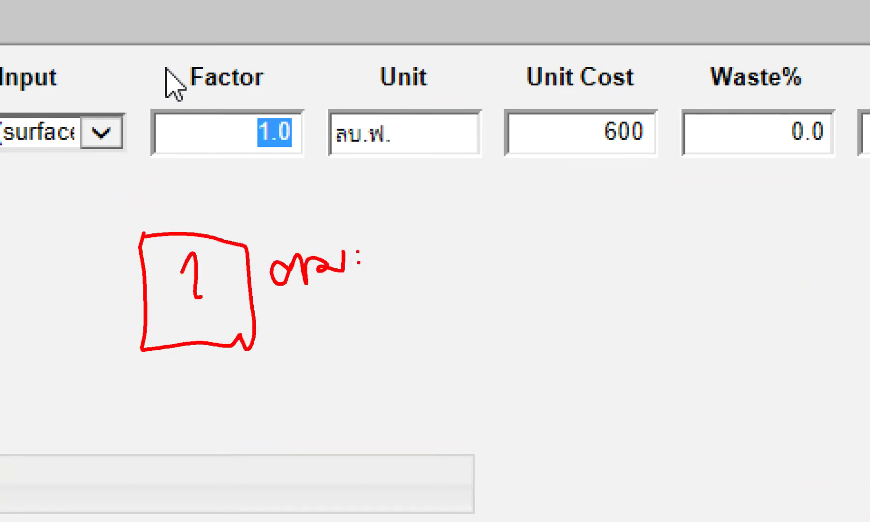
pyautogui.moveTo(557, 262); pyautogui.dragTo(577, 294)
pyautogui.moveTo(662, 257); pyautogui.dragTo(660, 272)
pyautogui.moveTo(625, 244)
pyautogui.mouseDown()
pyautogui.moveTo(676, 263)
pyautogui.moveTo(689, 237)
pyautogui.moveTo(735, 259)
pyautogui.mouseUp()
pyautogui.click(688, 233)
pyautogui.moveTo(734, 206); pyautogui.dragTo(735, 256)
pyautogui.click(766, 239)
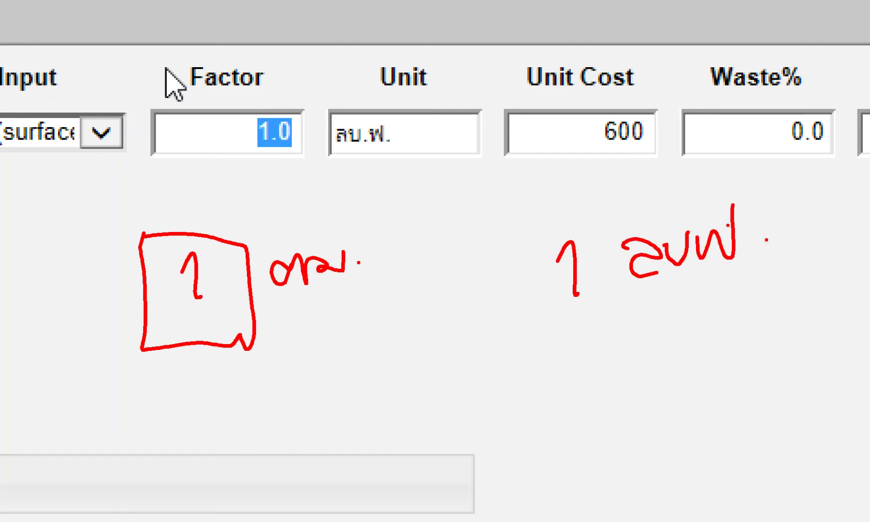
pyautogui.moveTo(349, 339); pyautogui.dragTo(365, 363)
pyautogui.moveTo(395, 323)
pyautogui.mouseDown()
pyautogui.moveTo(374, 351)
pyautogui.moveTo(398, 331)
pyautogui.mouseUp()
pyautogui.moveTo(435, 273); pyautogui.dragTo(416, 351)
pyautogui.click(395, 306)
pyautogui.moveTo(351, 337); pyautogui.dragTo(364, 358)
pyautogui.moveTo(493, 344)
pyautogui.mouseDown()
pyautogui.moveTo(546, 341)
pyautogui.moveTo(604, 313)
pyautogui.moveTo(646, 319)
pyautogui.mouseUp()
pyautogui.moveTo(351, 390)
pyautogui.mouseDown()
pyautogui.moveTo(370, 394)
pyautogui.moveTo(376, 428)
pyautogui.mouseUp()
pyautogui.moveTo(394, 400)
pyautogui.mouseDown()
pyautogui.moveTo(409, 387)
pyautogui.moveTo(561, 397)
pyautogui.moveTo(588, 417)
pyautogui.mouseUp()
pyautogui.click(623, 383)
pyautogui.moveTo(654, 371)
pyautogui.mouseDown()
pyautogui.moveTo(651, 379)
pyautogui.moveTo(646, 370)
pyautogui.mouseUp()
pyautogui.moveTo(359, 450); pyautogui.dragTo(389, 479)
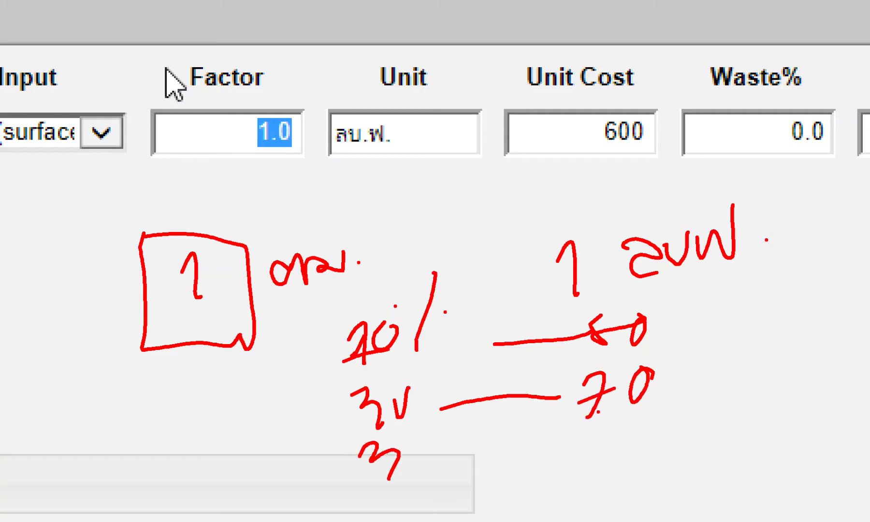
pyautogui.moveTo(595, 429)
pyautogui.mouseDown()
pyautogui.moveTo(563, 450)
pyautogui.moveTo(604, 452)
pyautogui.moveTo(548, 466)
pyautogui.mouseUp()
pyautogui.click(649, 411)
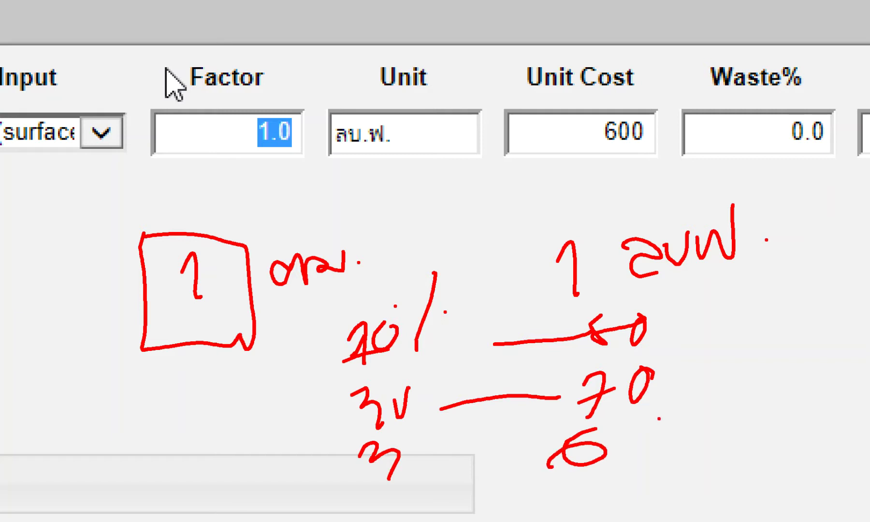
pyautogui.moveTo(657, 421); pyautogui.dragTo(643, 426)
pyautogui.moveTo(392, 485); pyautogui.dragTo(396, 520)
pyautogui.moveTo(435, 496); pyautogui.dragTo(532, 483)
pyautogui.click(534, 467)
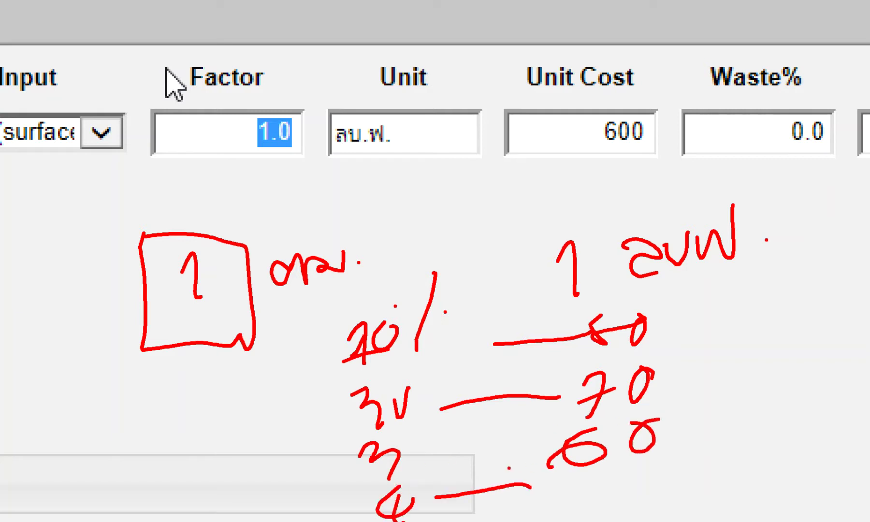
pyautogui.moveTo(619, 468)
pyautogui.mouseDown()
pyautogui.moveTo(590, 478)
pyautogui.moveTo(583, 508)
pyautogui.moveTo(639, 464)
pyautogui.mouseUp()
pyautogui.press('Escape')
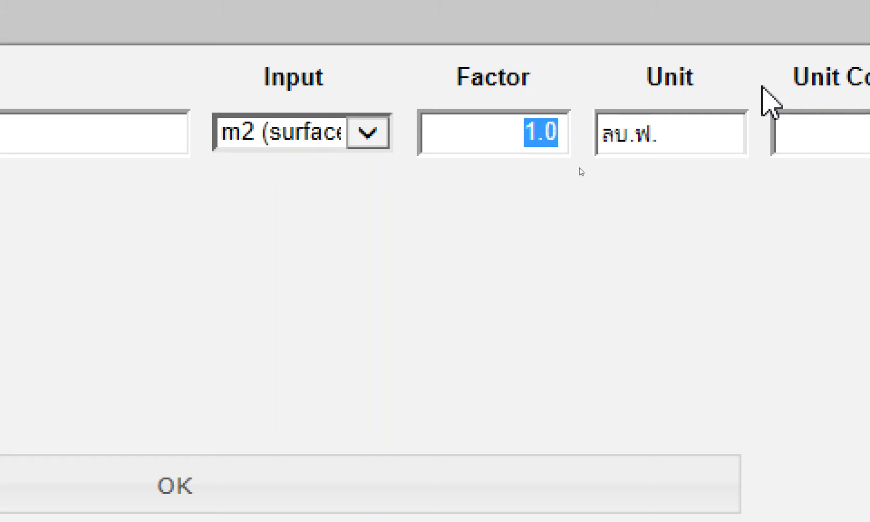
# Replace the first ไม้แบบ row's Factor 1.0 with 0.8
pyautogui.click(512, 140)
pyautogui.moveTo(482, 145); pyautogui.dragTo(589, 146)
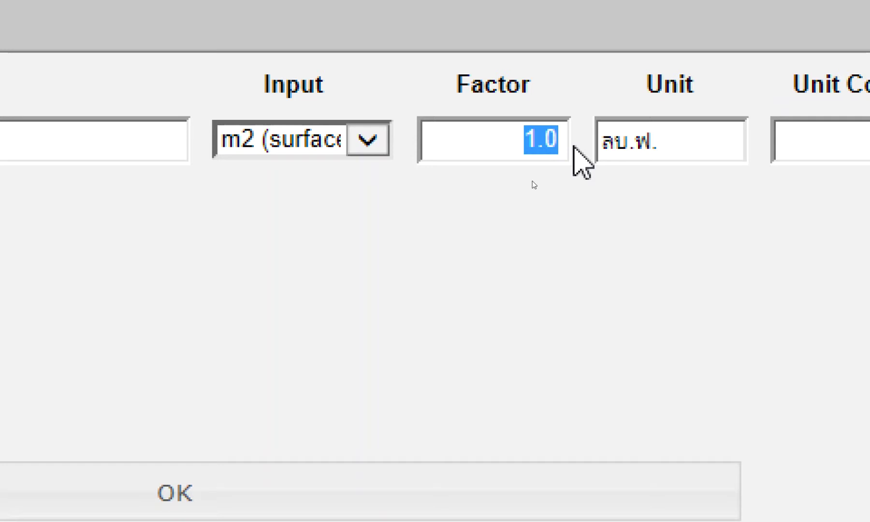
pyautogui.press('BackSpace')
pyautogui.write('0.8')
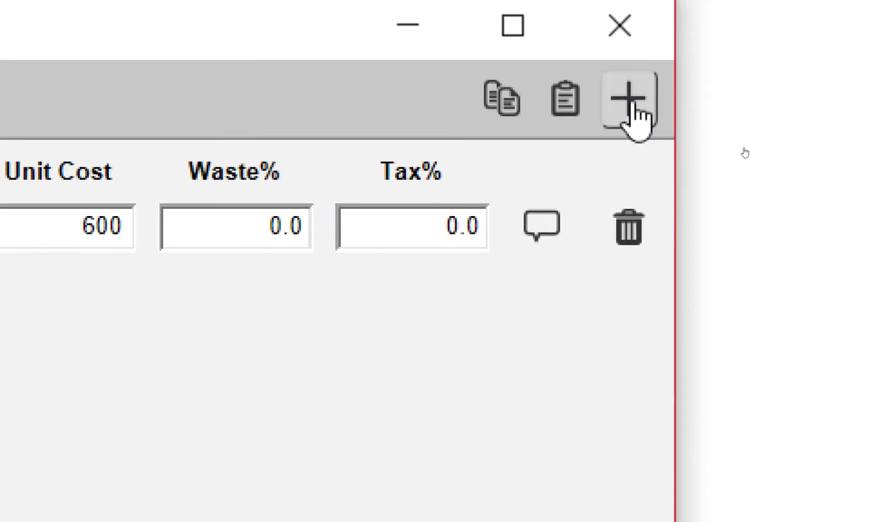
# Add a new cost row described as ไม้คร่าว (ไม้ยาง)
pyautogui.click(631, 104)
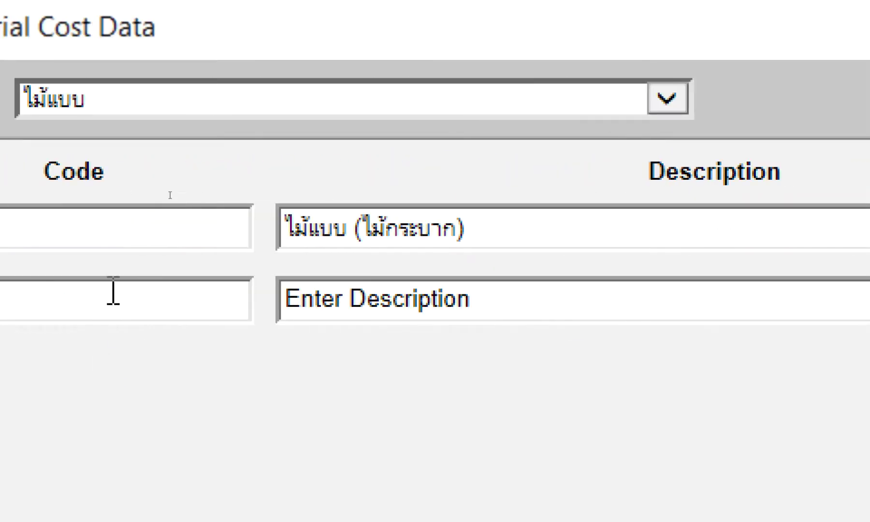
pyautogui.moveTo(513, 304); pyautogui.dragTo(294, 283)
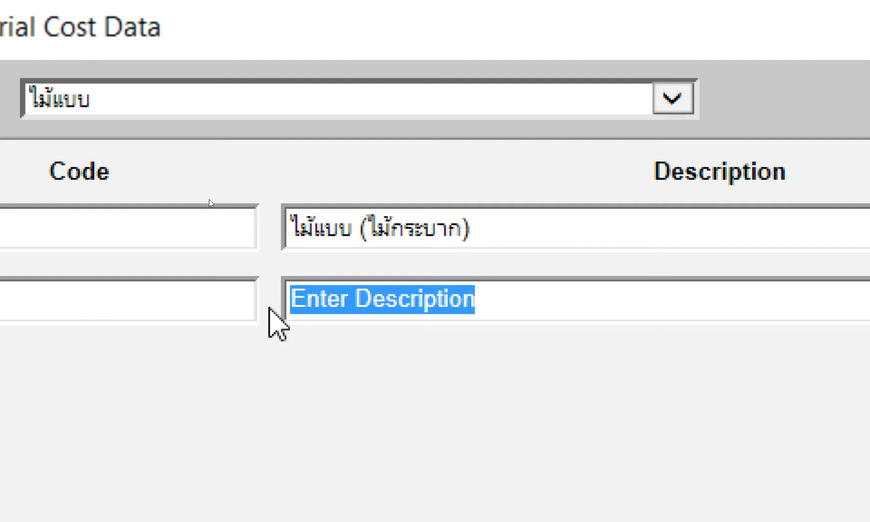
pyautogui.write('w,h')
pyautogui.press('BackSpace')
pyautogui.press('BackSpace')
pyautogui.press('BackSpace')
pyautogui.write('ไม้คร่าว (ไม้ยาง)')
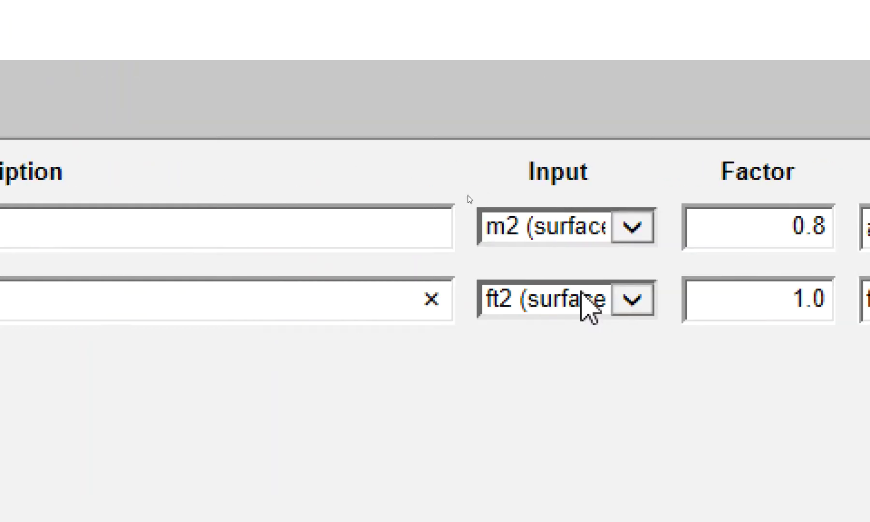
# Measure the ไม้คร่าว row by m2 (surface) with unit ลบ.ฟ
pyautogui.click(585, 300)
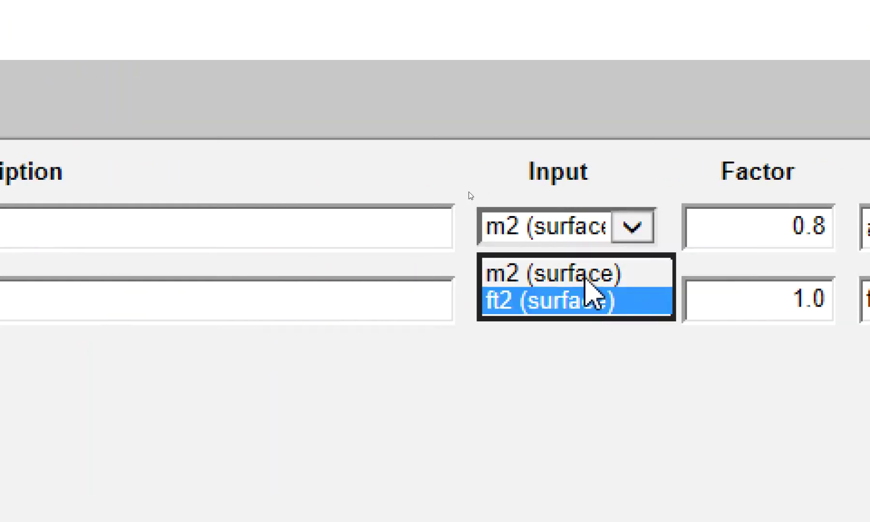
pyautogui.click(586, 279)
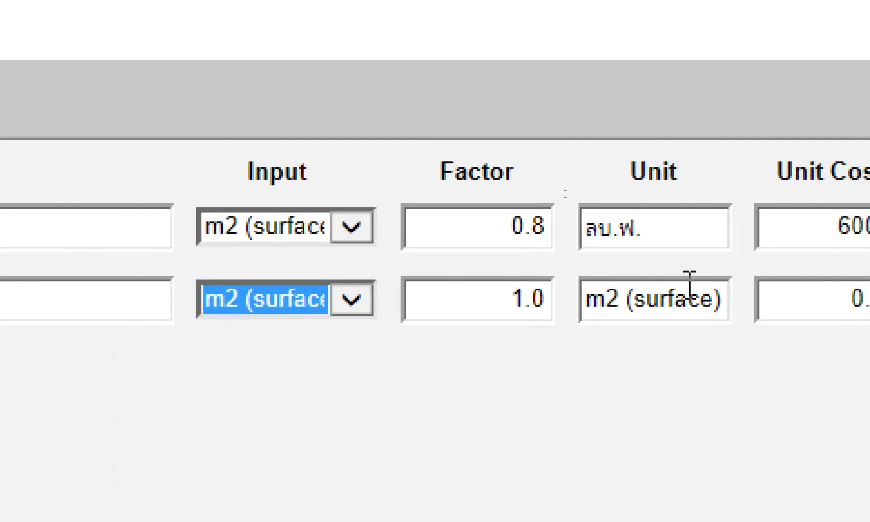
pyautogui.click(689, 298)
pyautogui.write('ลบ')
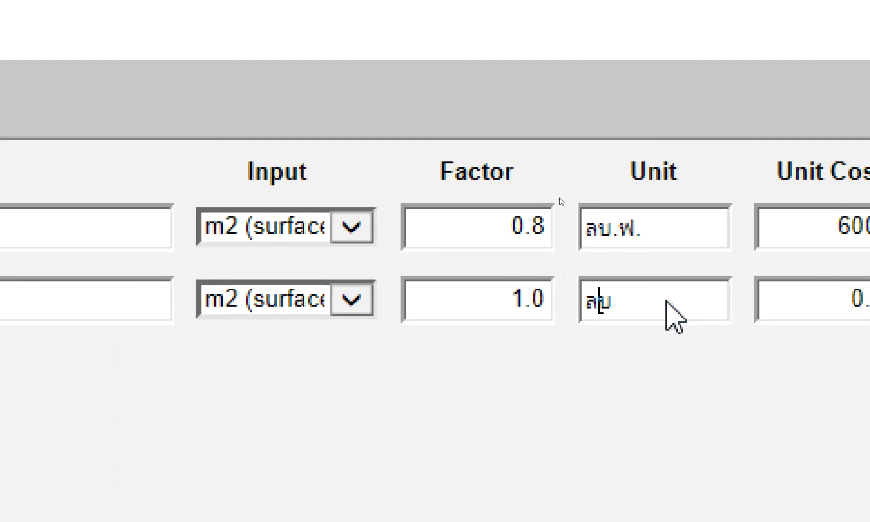
pyautogui.write('.')
pyautogui.write('ฟ.')
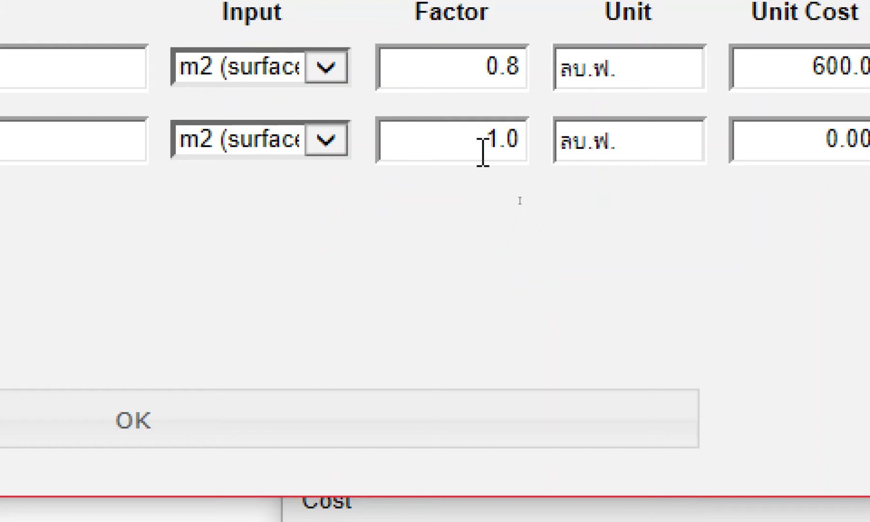
# Set the ไม้คร่าว (ไม้ยาง) row's Factor to 0.24 and Unit Cost to 600
pyautogui.moveTo(482, 145); pyautogui.dragTo(521, 140)
pyautogui.write('0.2')
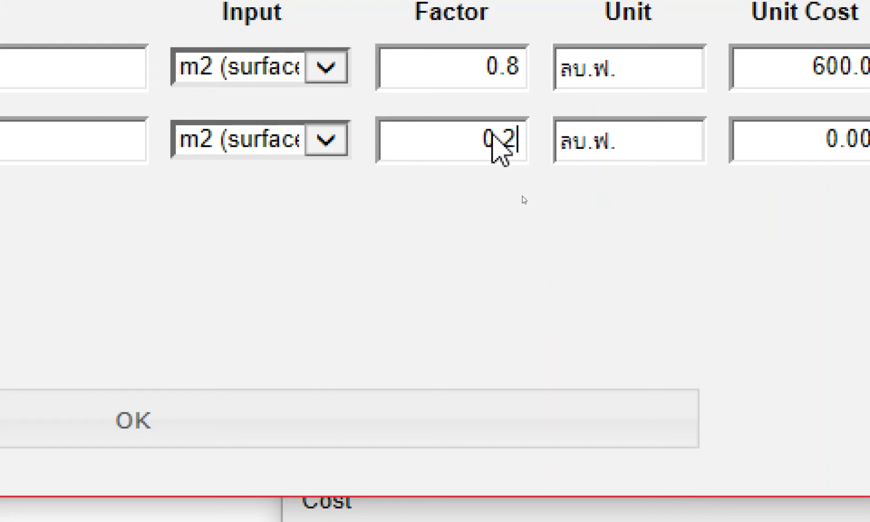
pyautogui.write('4')
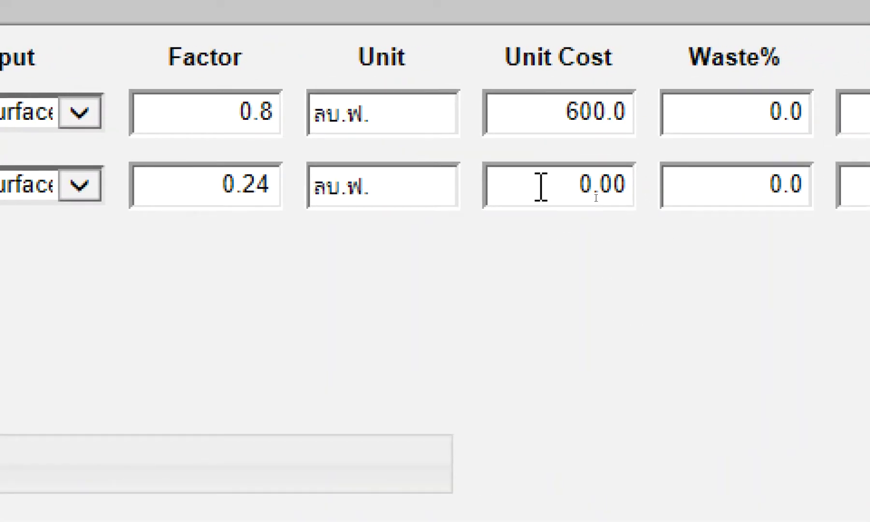
pyautogui.moveTo(541, 188); pyautogui.dragTo(641, 204)
pyautogui.click(496, 195)
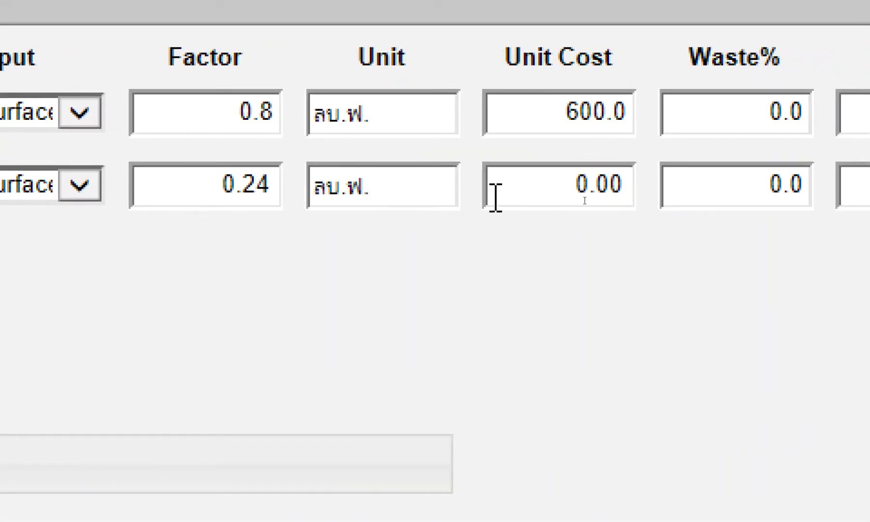
pyautogui.write('ุจจ')
pyautogui.press('BackSpace')
pyautogui.press('BackSpace')
pyautogui.press('BackSpace')
pyautogui.hotkey('shift', 'Right')
pyautogui.hotkey('shift', 'Right')
pyautogui.hotkey('shift', 'Right')
pyautogui.hotkey('shift', 'Right')
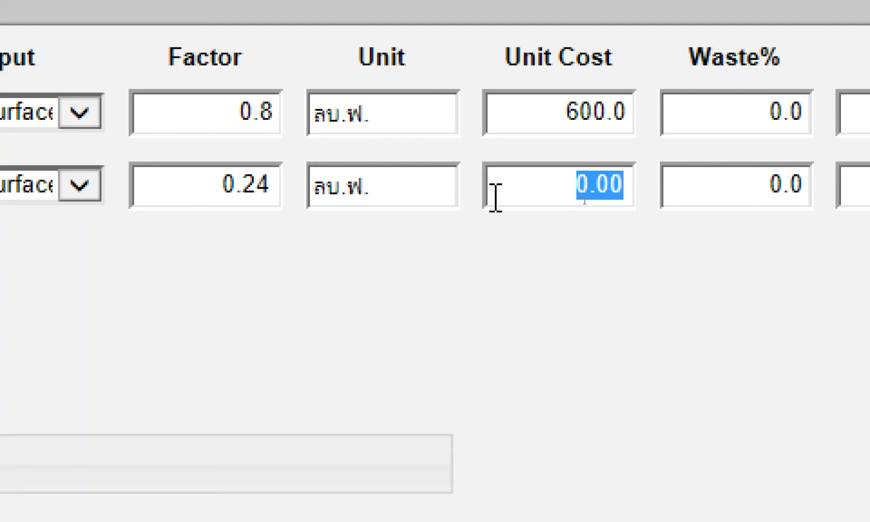
pyautogui.write('600')
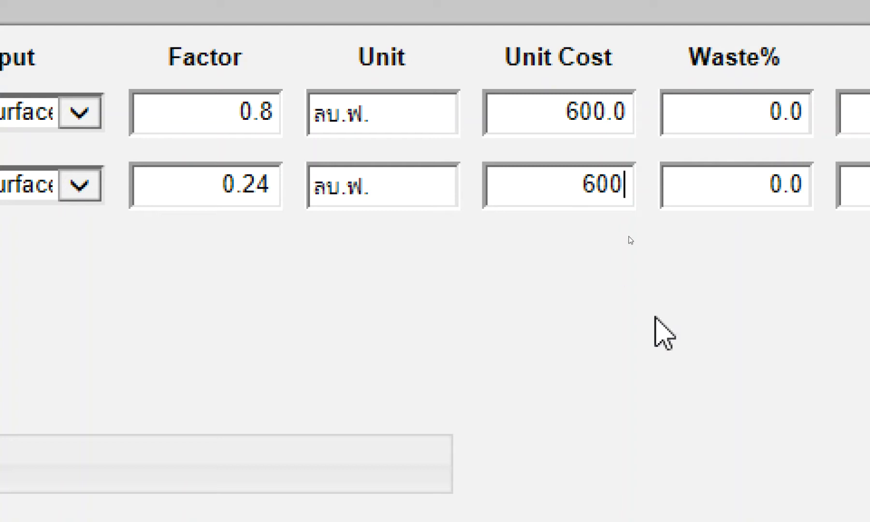
pyautogui.click(736, 198)
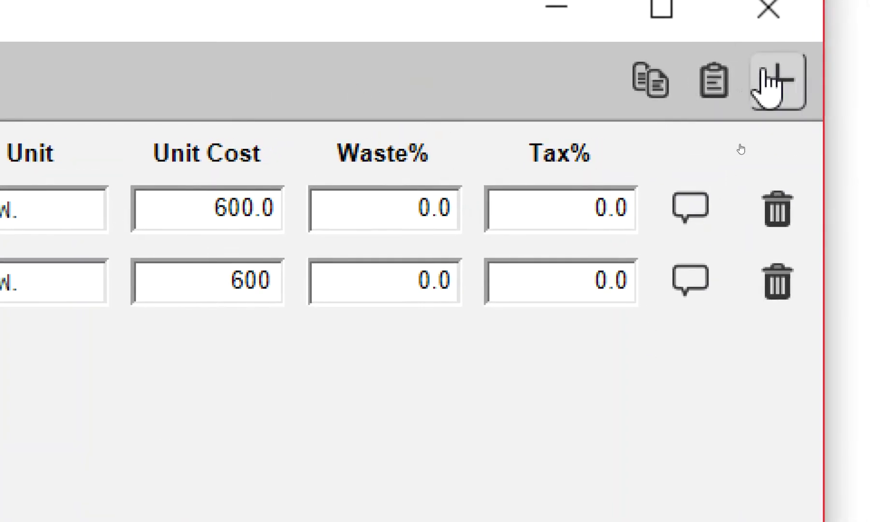
# Add a ตะปูไม้แบบ cost row measured by m2 (surface) and select its unit text
pyautogui.click(766, 81)
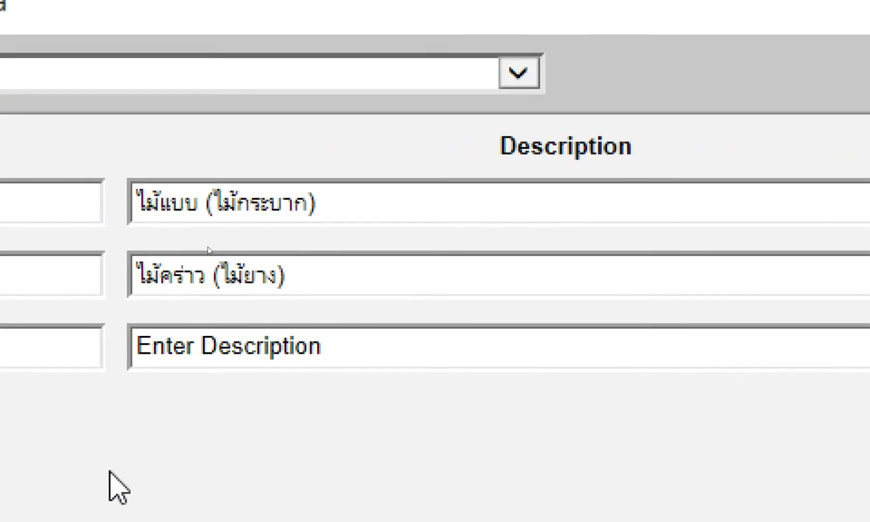
pyautogui.moveTo(682, 339); pyautogui.dragTo(351, 377)
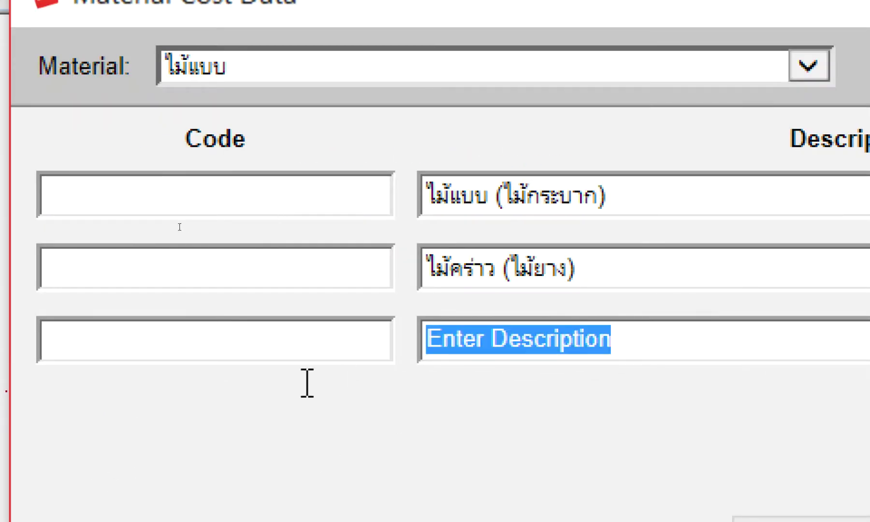
pyautogui.write('ต')
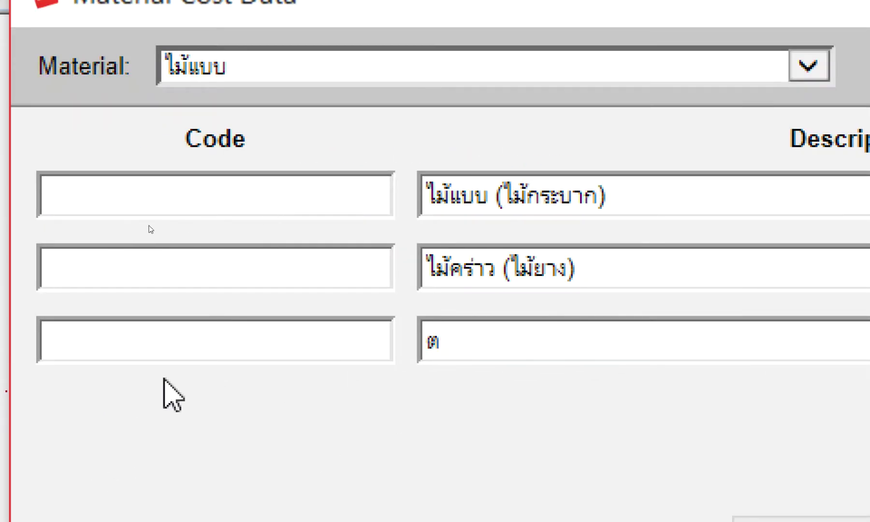
pyautogui.write('ะปู')
pyautogui.write('ไม้แบบ')
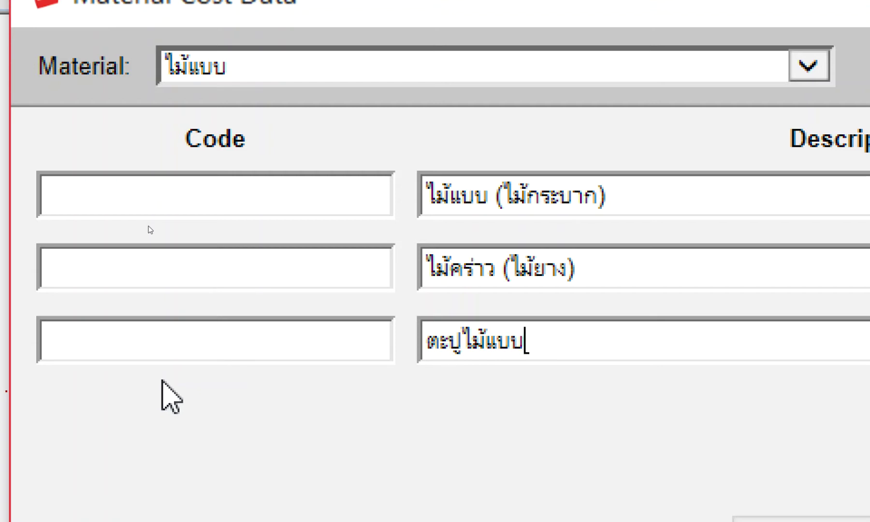
pyautogui.click(539, 341)
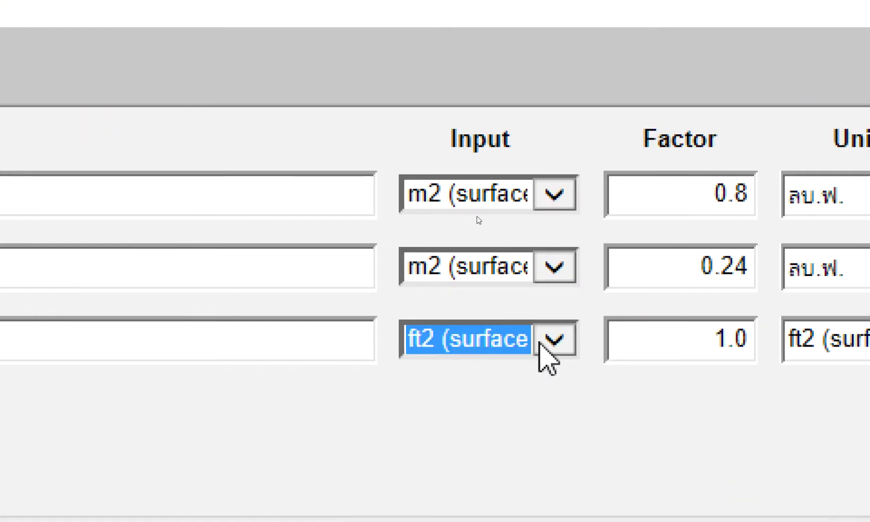
pyautogui.click(536, 315)
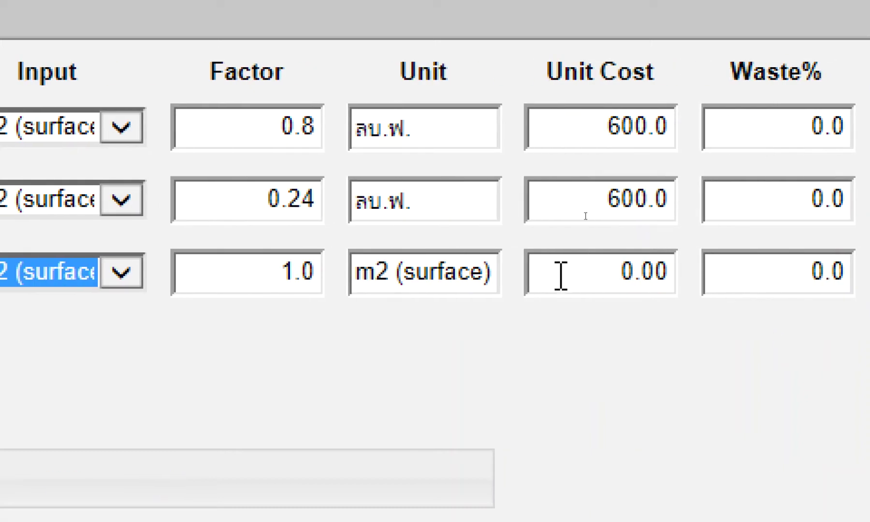
pyautogui.doubleClick(455, 271)
pyautogui.hotkey('ctrl', 'a')
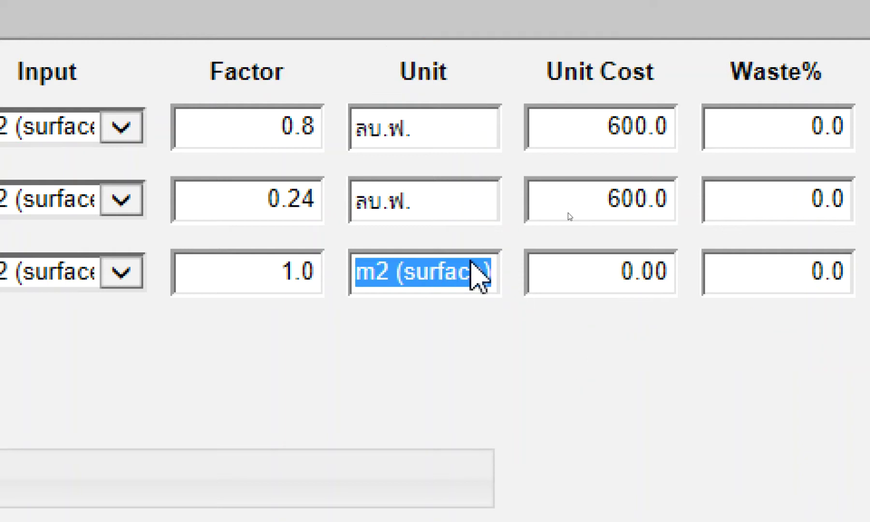
# Set the nails row's unit to กก. and its factor to 0.25
pyautogui.write('กกข')
pyautogui.press('BackSpace')
pyautogui.write('.')
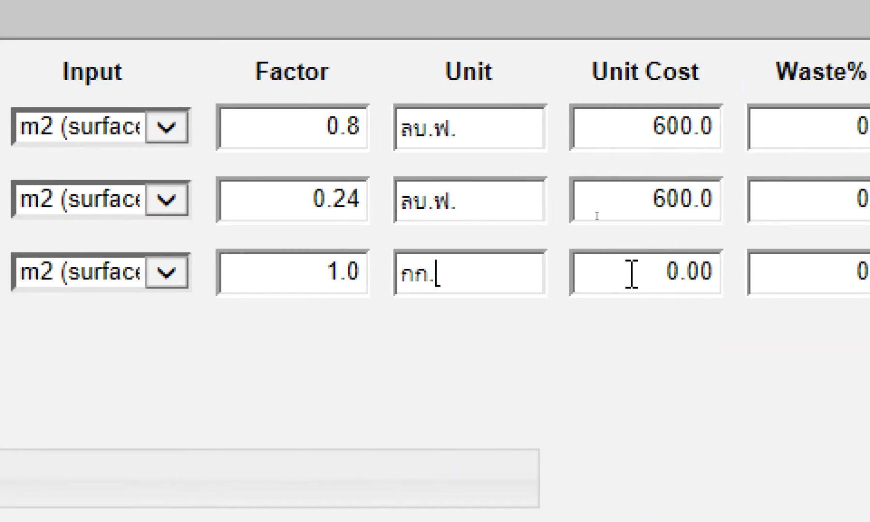
pyautogui.moveTo(330, 272); pyautogui.dragTo(382, 264)
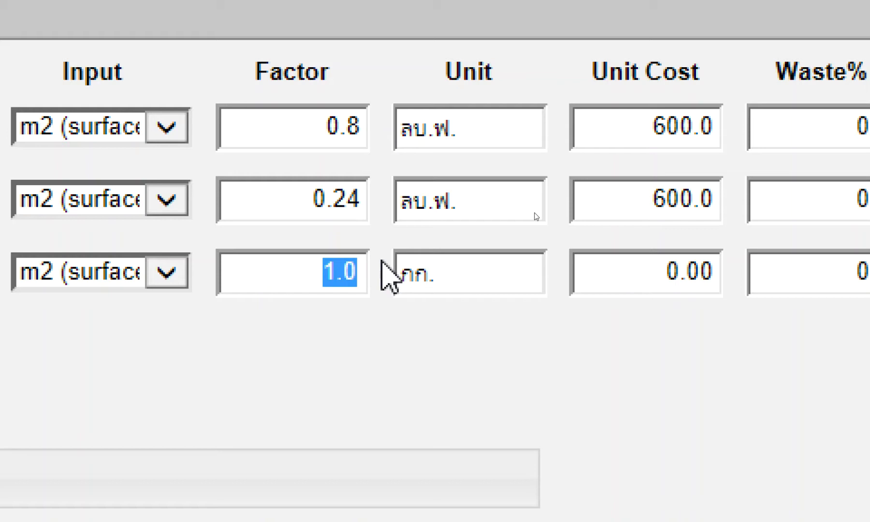
pyautogui.write('จ')
pyautogui.press('BackSpace')
pyautogui.press('`')
pyautogui.write('0.')
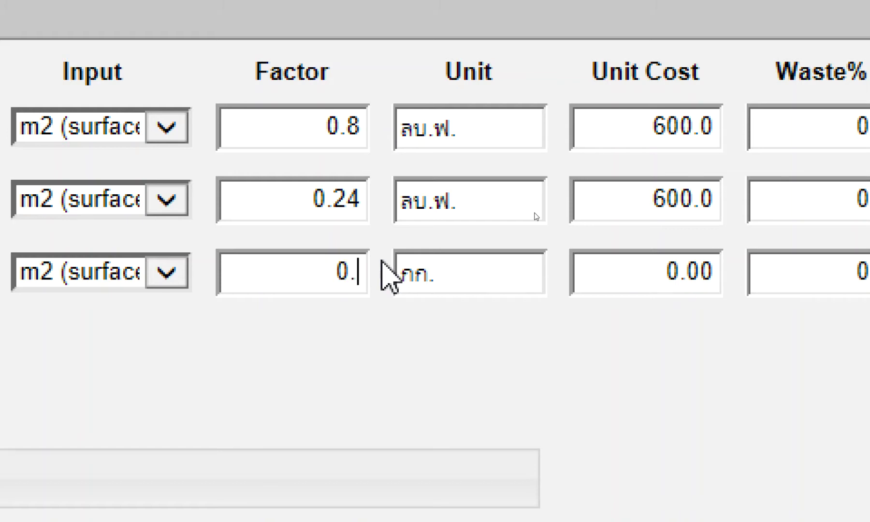
pyautogui.write('25')
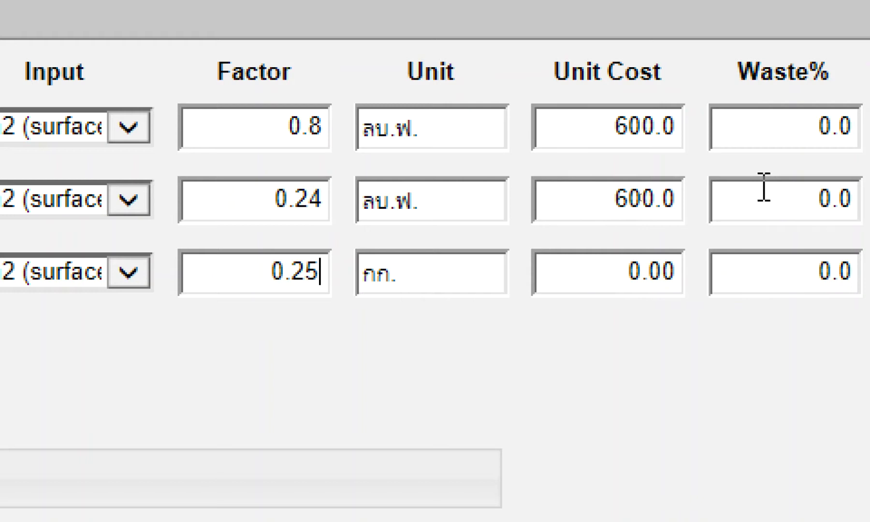
# Enter a unit cost of 30 for the ตะปูไม้แบบ row
pyautogui.click(575, 266)
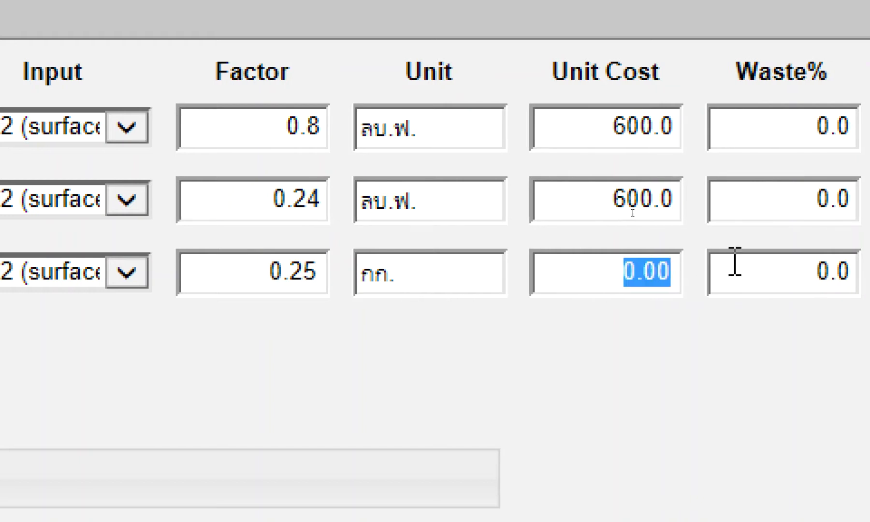
pyautogui.write('-จ')
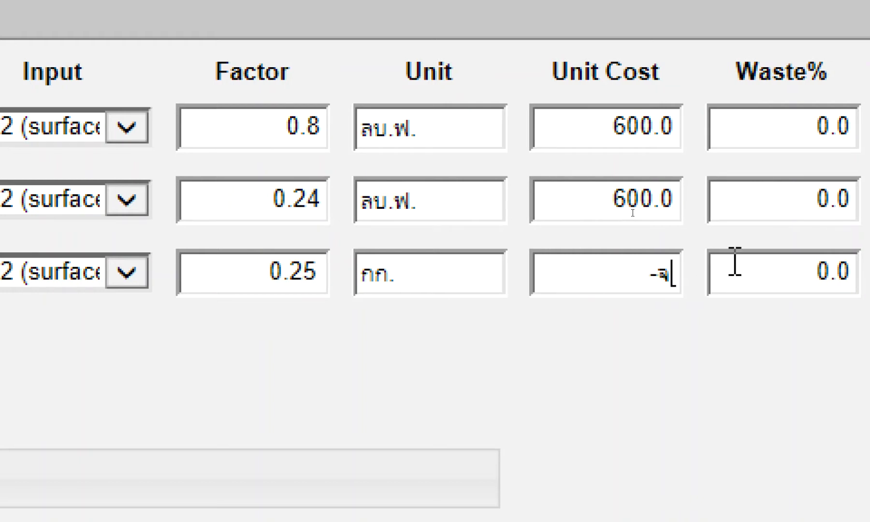
pyautogui.press('BackSpace')
pyautogui.press('BackSpace')
pyautogui.write('30')
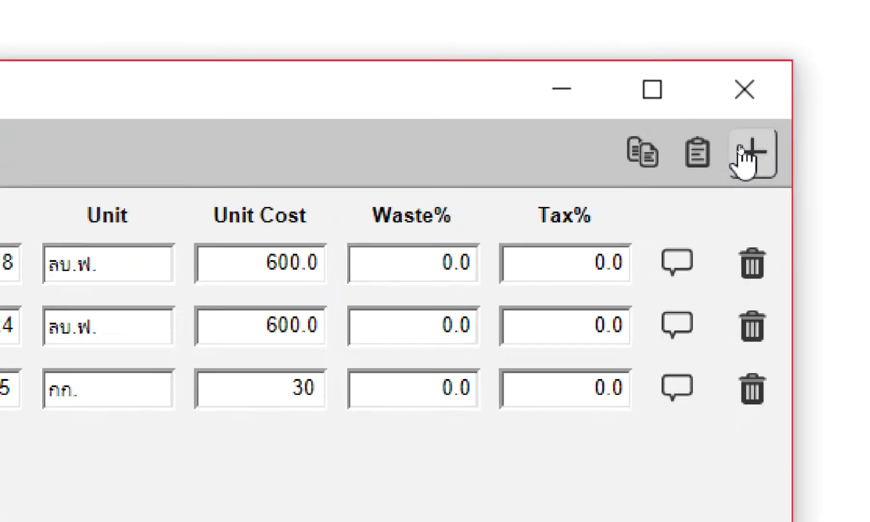
pyautogui.click(743, 147)
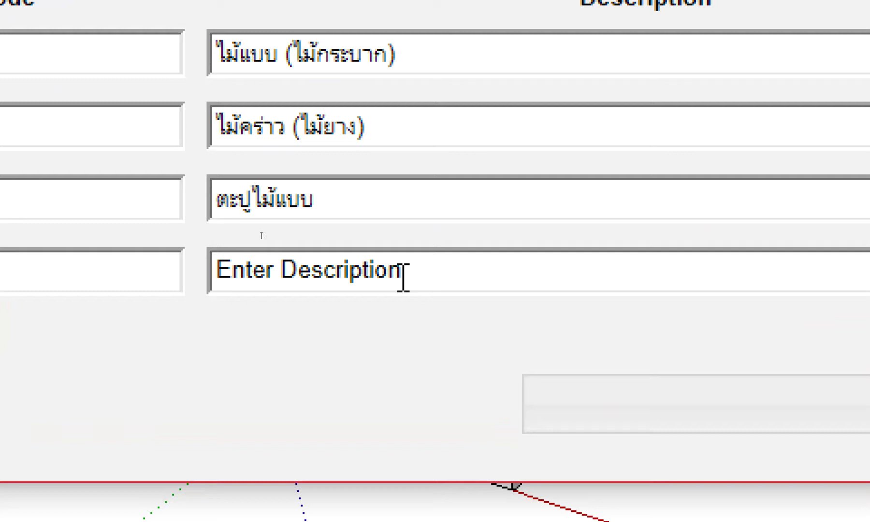
# Describe the new row as ค่าแรงไม้แบบ, measured by m2 (surface)
pyautogui.moveTo(244, 237); pyautogui.dragTo(118, 214)
pyautogui.write('8j')
pyautogui.press('BackSpace')
pyautogui.press('BackSpace')
pyautogui.hotkey('alt', 'shift')
pyautogui.write('ค่าแรงไม้แบบ')
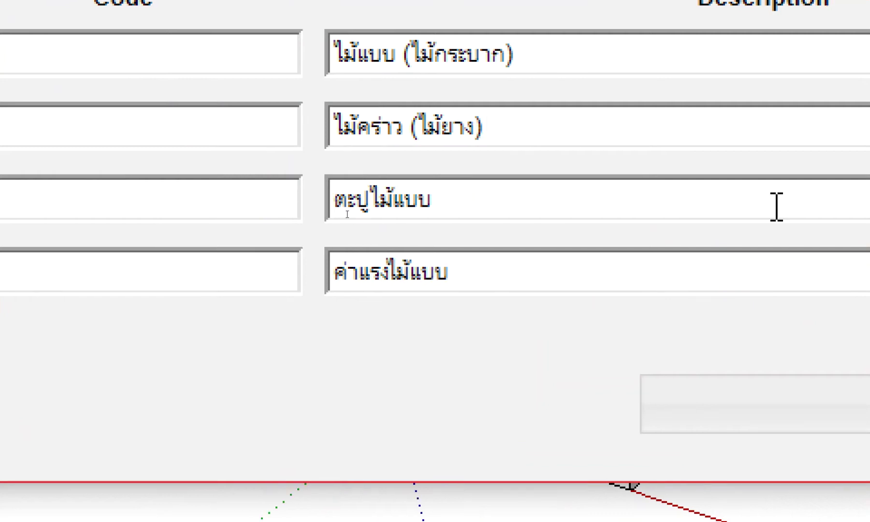
pyautogui.click(673, 271)
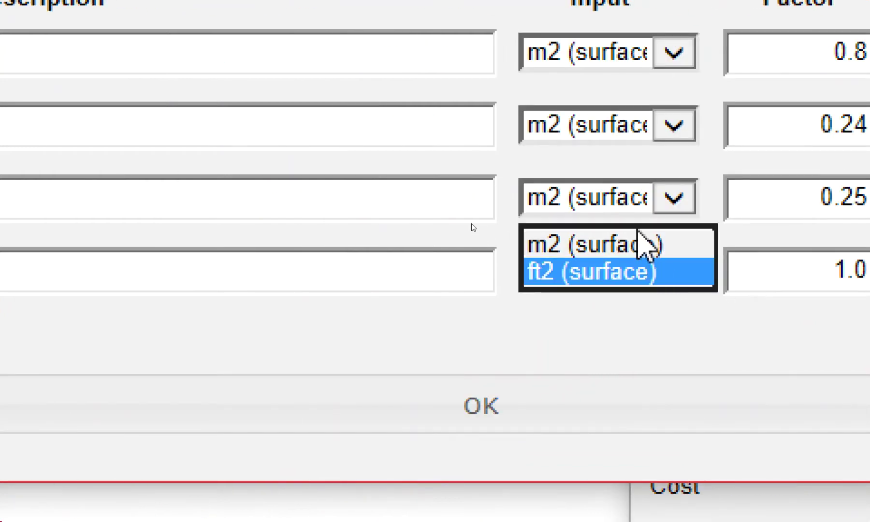
pyautogui.click(641, 246)
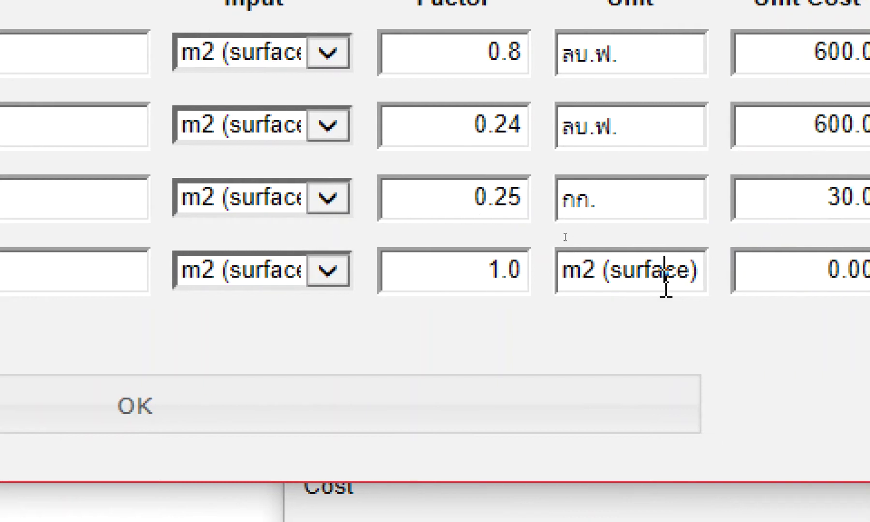
# Give the ค่าแรงไม้แบบ row unit ตร.ม. and unit cost 133
pyautogui.tripleClick(666, 285)
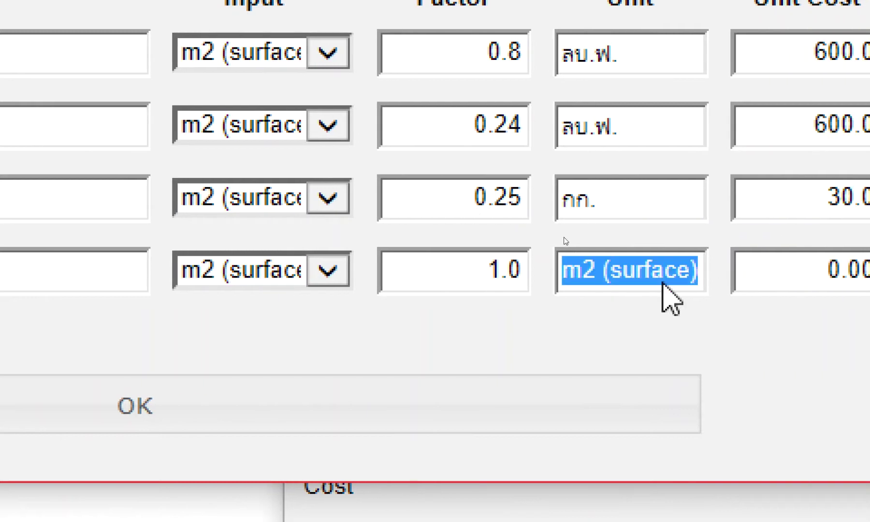
pyautogui.write('9')
pyautogui.press('BackSpace')
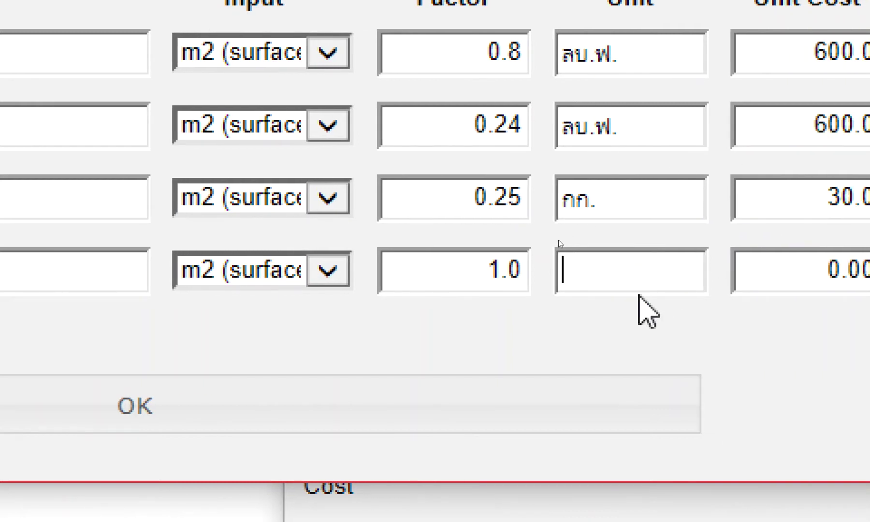
pyautogui.write('ตร.ม.')
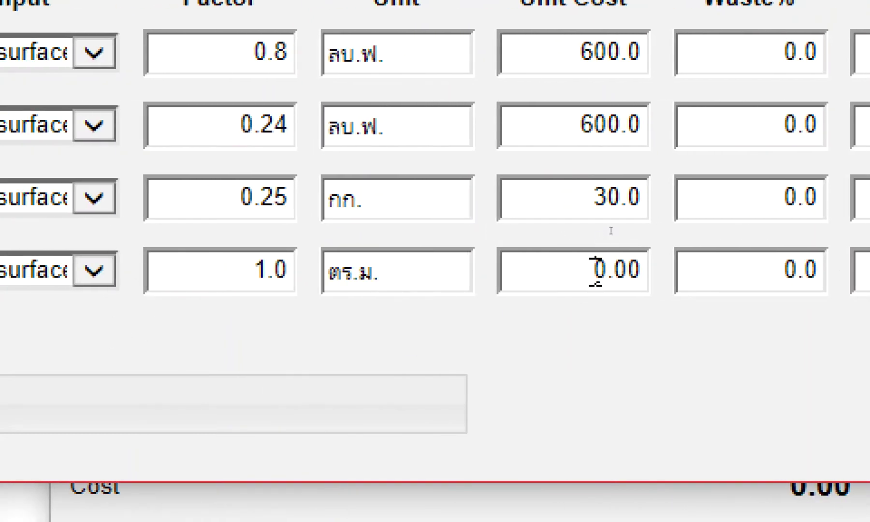
pyautogui.click(598, 278)
pyautogui.write('13')
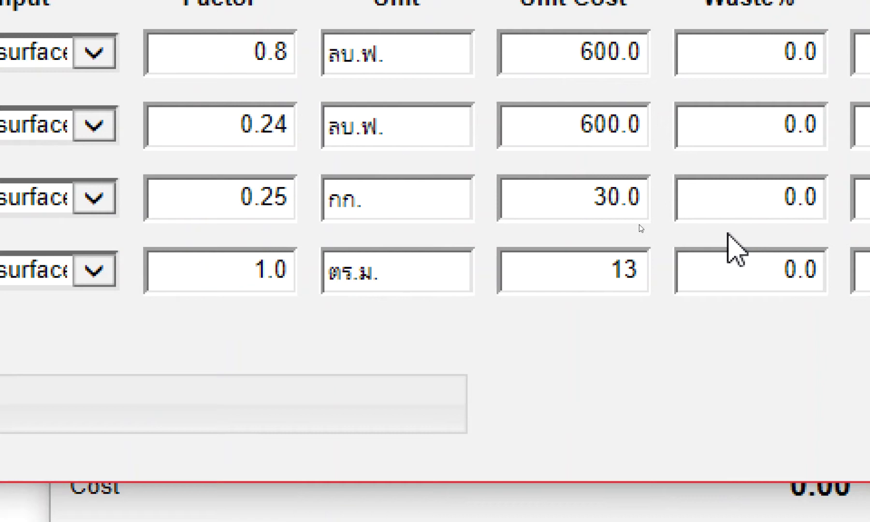
pyautogui.write('3')
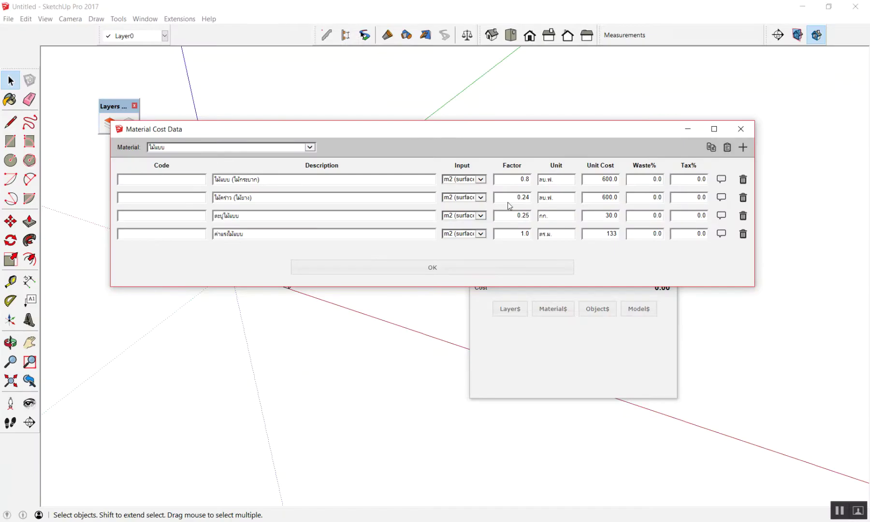
# Confirm the material costs and close the PB Quantifier window
pyautogui.click(423, 264)
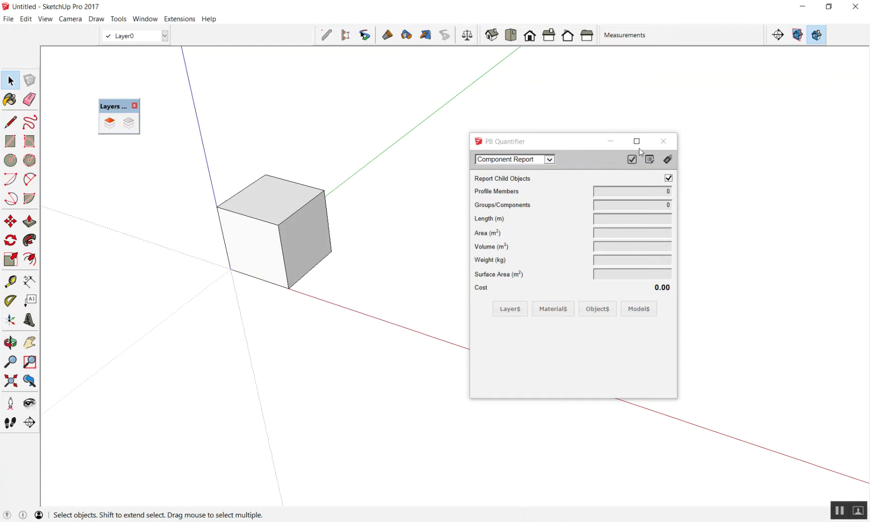
pyautogui.click(664, 146)
pyautogui.scroll(-2, 526, 191)
pyautogui.scroll(2, 526, 191)
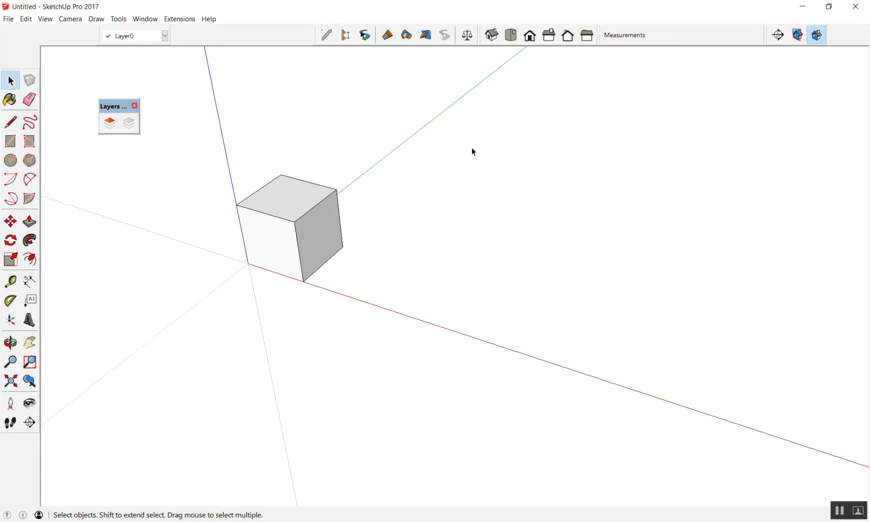
# Draw a 1 × 1 m square face on the ground beside the cube
pyautogui.press('r')
pyautogui.click(427, 273)
pyautogui.click(589, 204)
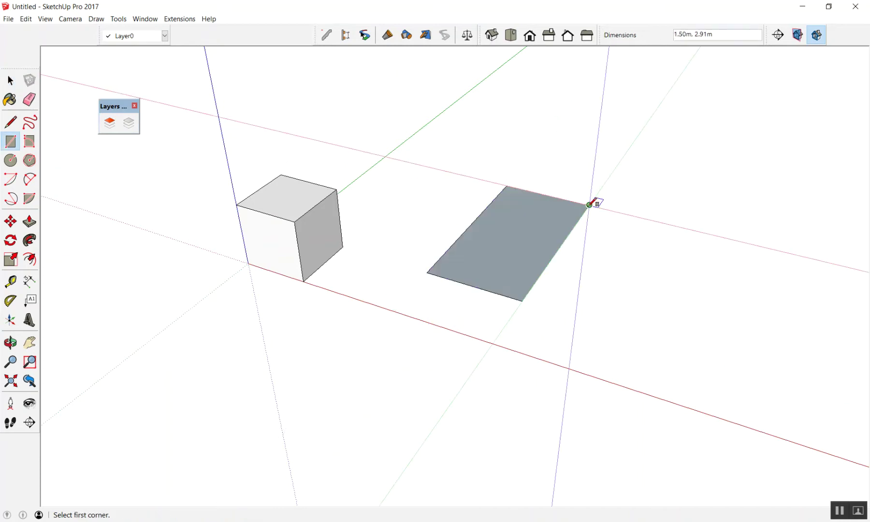
pyautogui.write('1,1')
pyautogui.press('Return')
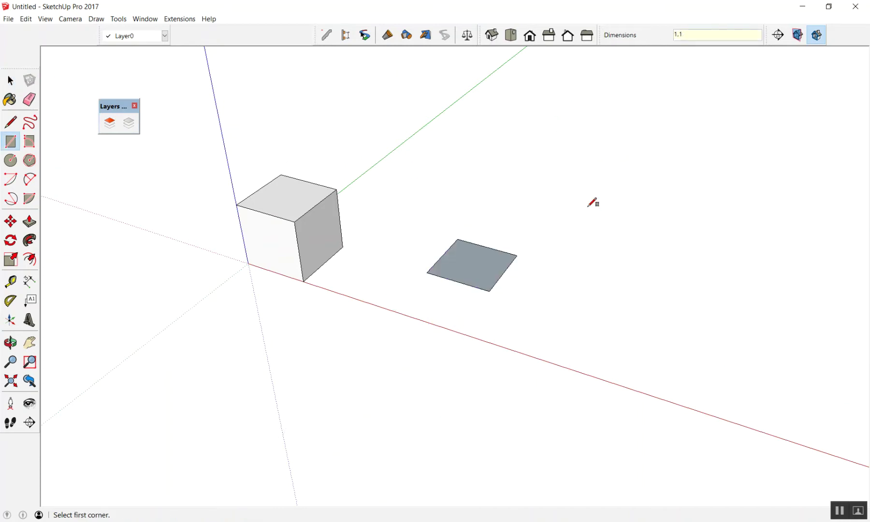
pyautogui.press('space')
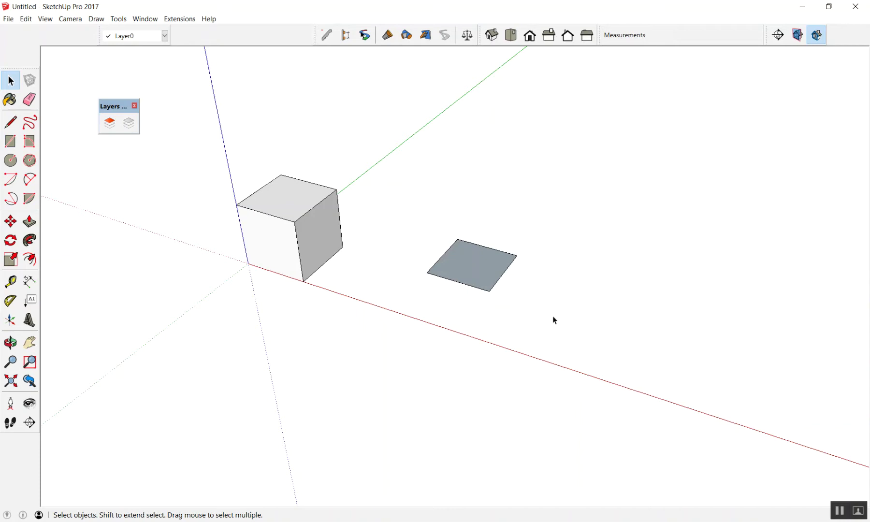
# Draw a second 1 m square further right and push it up into a box
pyautogui.press('r')
pyautogui.click(559, 321)
pyautogui.click(713, 284)
pyautogui.write('1')
pyautogui.press('Return')
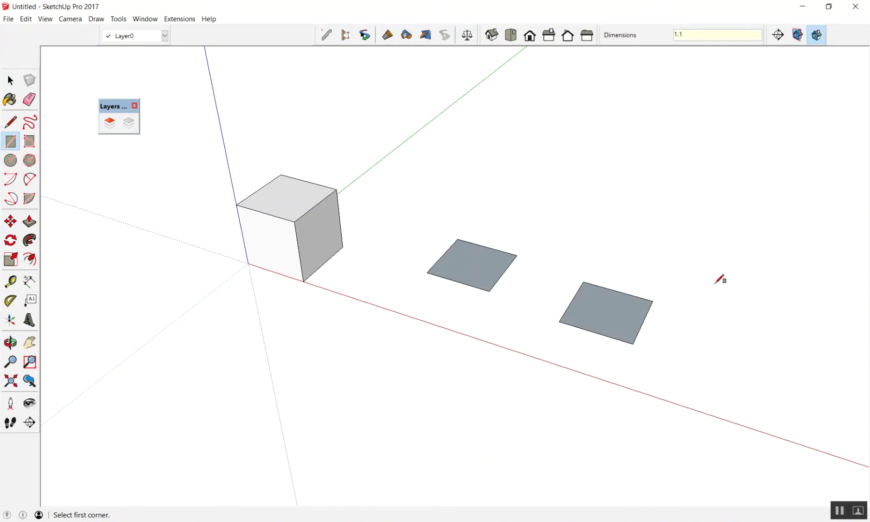
pyautogui.press('p')
pyautogui.moveTo(612, 323); pyautogui.dragTo(628, 272)
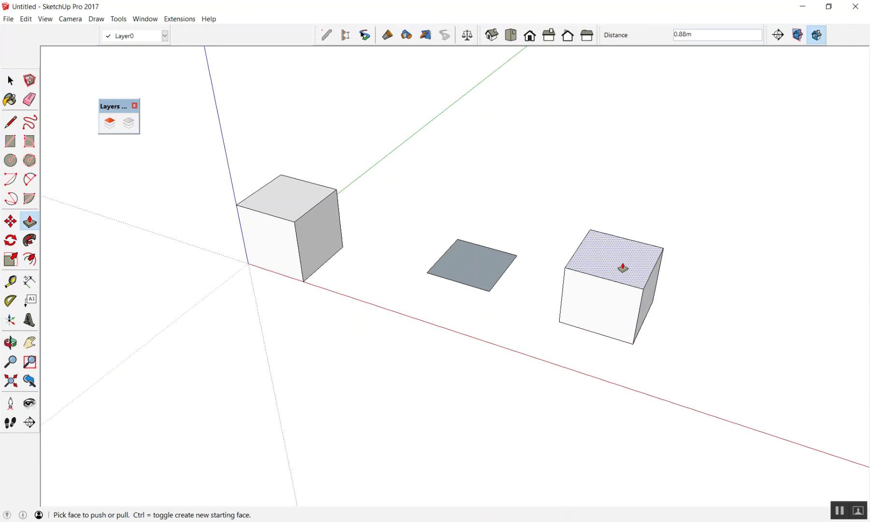
pyautogui.press('space')
# Copy the flat square face and paste the copy above the original
pyautogui.moveTo(622, 266)
pyautogui.mouseDown(button='middle')
pyautogui.moveTo(484, 289)
pyautogui.moveTo(560, 251)
pyautogui.mouseUp(button='middle')
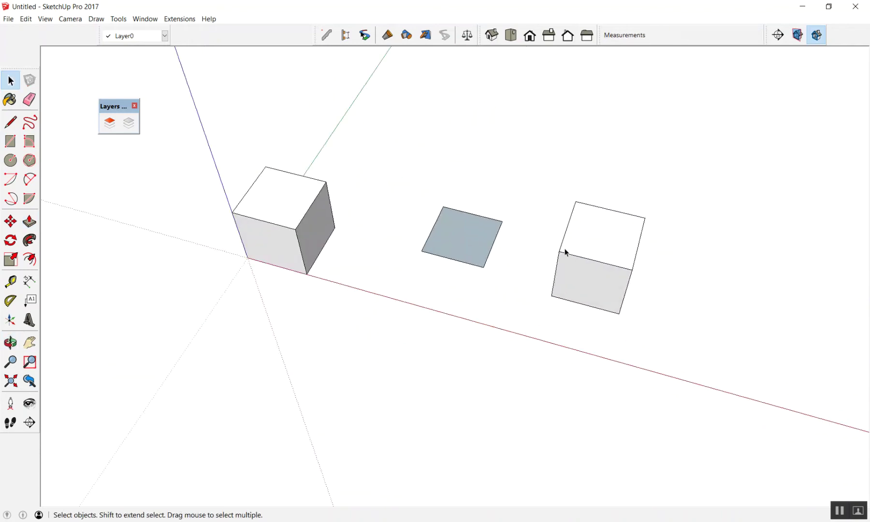
pyautogui.scroll(3, 466, 247)
pyautogui.scroll(2, 219, 215)
pyautogui.moveTo(218, 214); pyautogui.dragTo(483, 377, button='middle')
pyautogui.scroll(3, 482, 377)
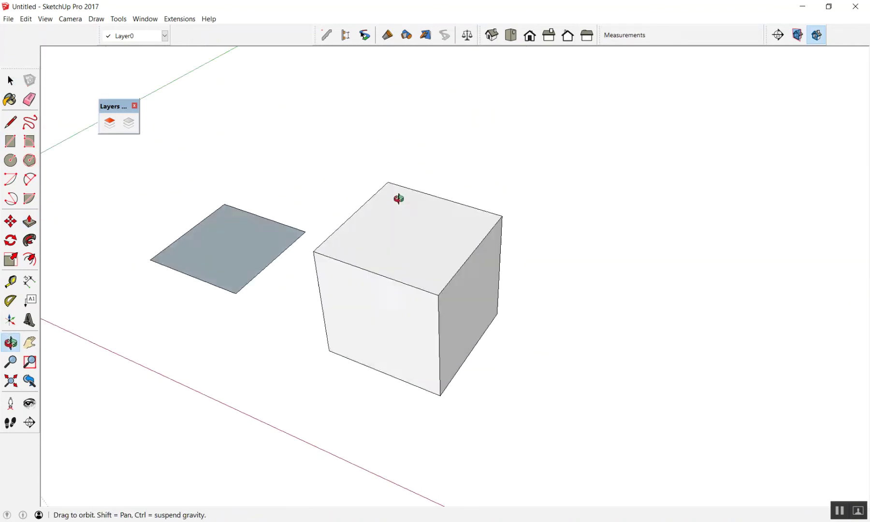
pyautogui.moveTo(394, 254); pyautogui.dragTo(433, 334, button='middle')
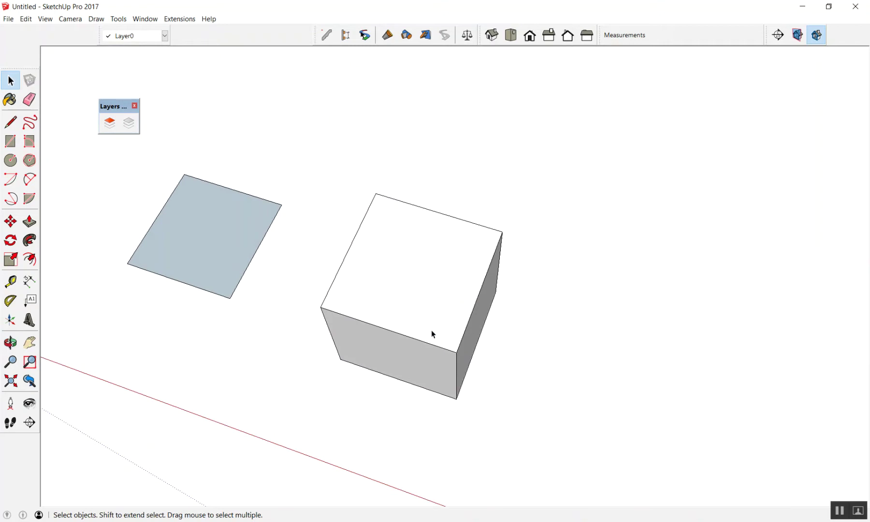
pyautogui.scroll(-2, 548, 254)
pyautogui.scroll(-3, 560, 326)
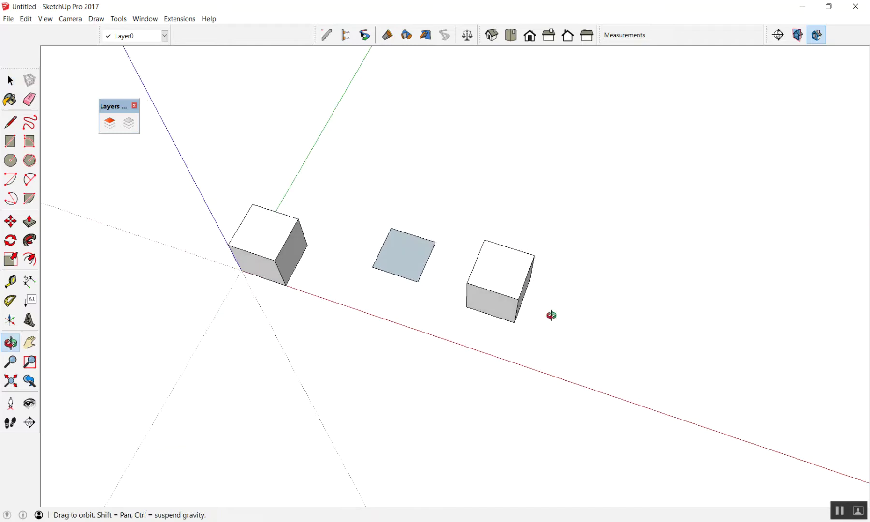
pyautogui.scroll(2, 515, 340)
pyautogui.scroll(-2, 517, 348)
pyautogui.scroll(2, 516, 349)
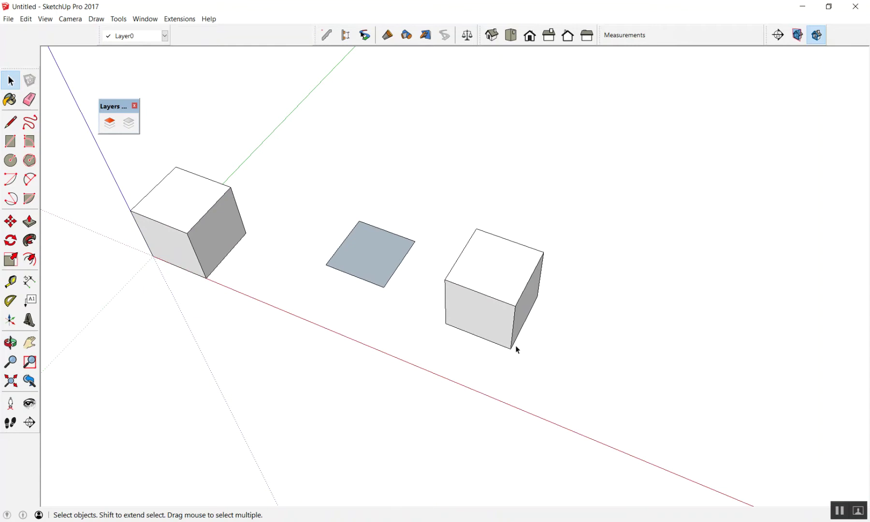
pyautogui.scroll(1, 321, 185)
pyautogui.scroll(2, 324, 118)
pyautogui.press('c')
pyautogui.press('space')
pyautogui.moveTo(277, 201); pyautogui.dragTo(481, 397)
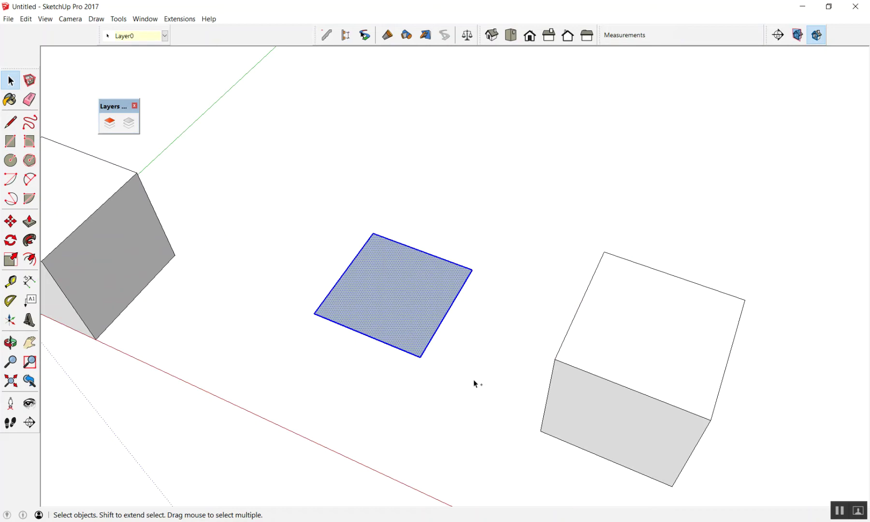
pyautogui.hotkey('ctrl', 'c')
pyautogui.hotkey('ctrl', 'v')
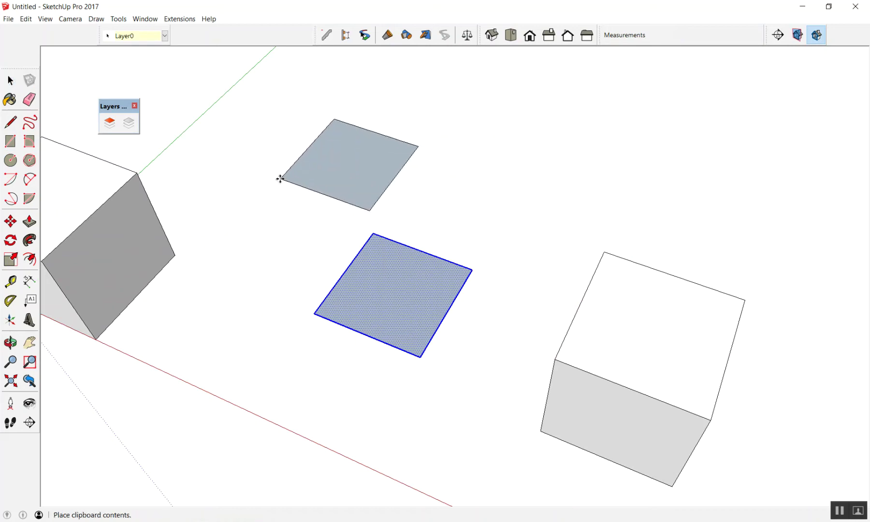
pyautogui.click(258, 164)
# Orbit and zoom to a lower, rotated view of the boxes and squares
pyautogui.scroll(-2, 336, 140)
pyautogui.scroll(-1, 336, 140)
pyautogui.click(491, 159)
pyautogui.moveTo(492, 159)
pyautogui.mouseDown(button='middle')
pyautogui.moveTo(563, 194)
pyautogui.moveTo(494, 200)
pyautogui.moveTo(554, 216)
pyautogui.moveTo(452, 237)
pyautogui.moveTo(501, 196)
pyautogui.mouseUp(button='middle')
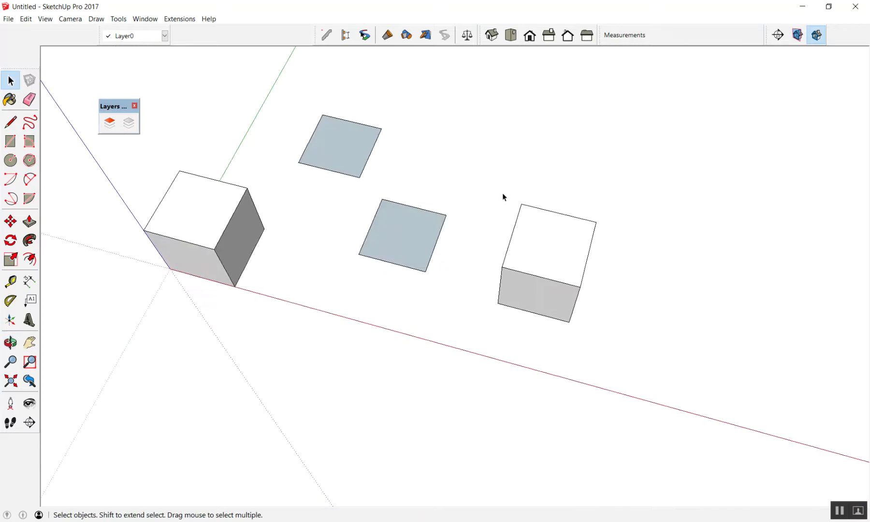
pyautogui.scroll(3, 486, 204)
pyautogui.scroll(-2, 485, 203)
pyautogui.scroll(2, 447, 210)
pyautogui.moveTo(445, 215); pyautogui.dragTo(453, 199, button='middle')
pyautogui.scroll(2, 577, 239)
pyautogui.scroll(2, 556, 234)
pyautogui.moveTo(556, 233); pyautogui.dragTo(620, 208, button='middle')
pyautogui.scroll(1, 503, 186)
pyautogui.moveTo(502, 186)
pyautogui.mouseDown(button='middle')
pyautogui.moveTo(463, 274)
pyautogui.moveTo(589, 293)
pyautogui.mouseUp(button='middle')
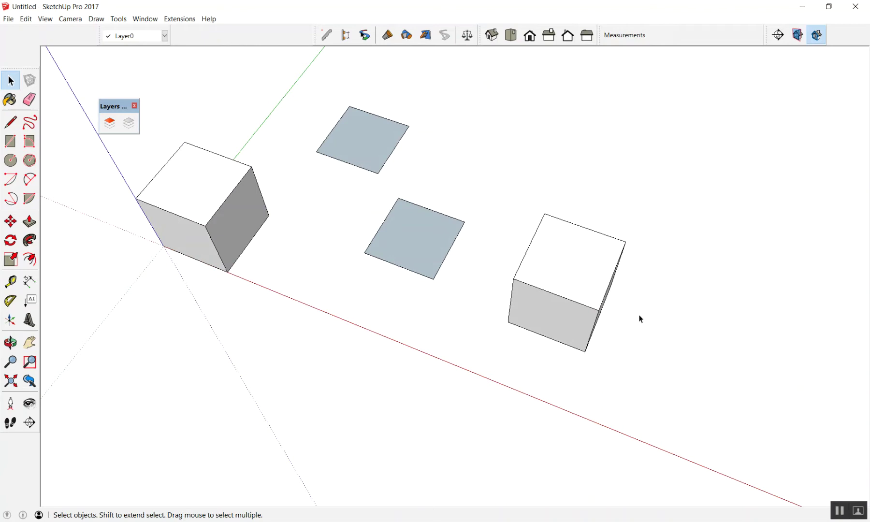
pyautogui.moveTo(647, 303)
pyautogui.mouseDown(button='middle')
pyautogui.moveTo(623, 280)
pyautogui.moveTo(779, 266)
pyautogui.mouseUp(button='middle')
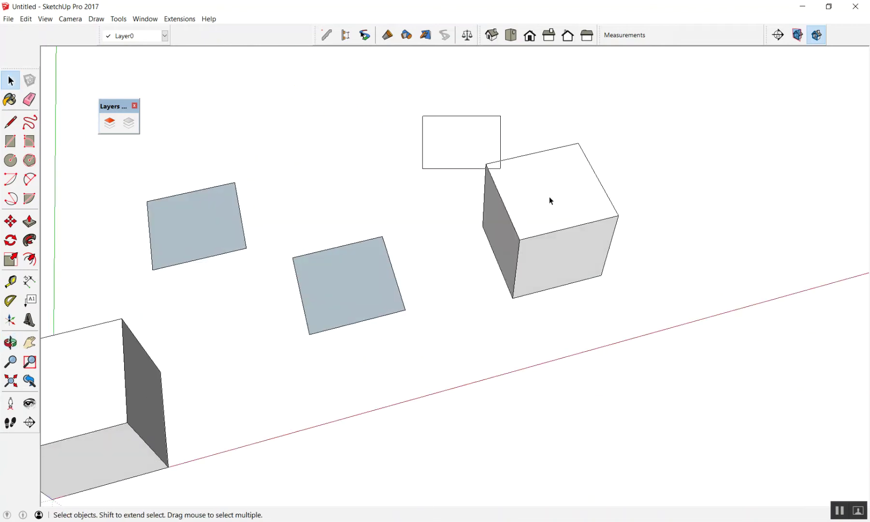
# Paste a duplicate of the right-hand cube beside it, then select the lower square
pyautogui.moveTo(424, 119); pyautogui.dragTo(701, 312)
pyautogui.hotkey('ctrl', 'v')
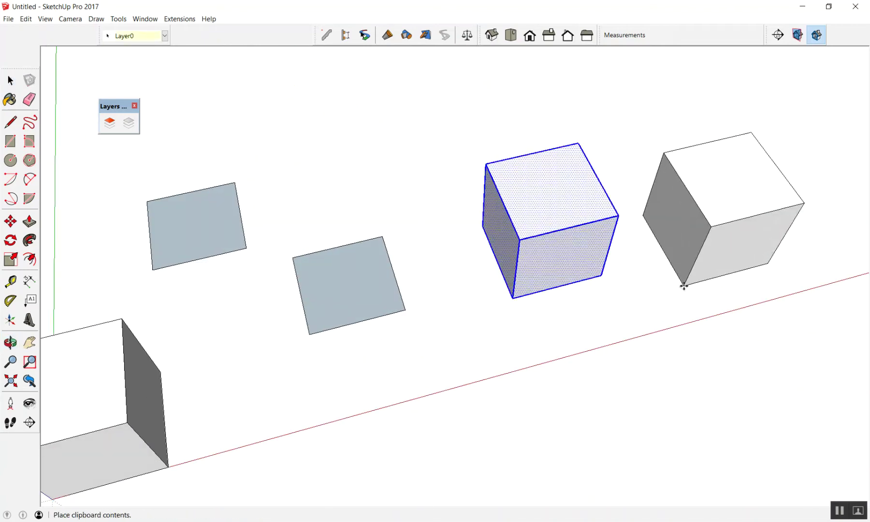
pyautogui.click(684, 254)
pyautogui.moveTo(684, 291)
pyautogui.mouseDown(button='middle')
pyautogui.moveTo(637, 377)
pyautogui.moveTo(634, 334)
pyautogui.moveTo(567, 247)
pyautogui.moveTo(725, 342)
pyautogui.moveTo(511, 281)
pyautogui.moveTo(480, 324)
pyautogui.moveTo(250, 322)
pyautogui.moveTo(380, 181)
pyautogui.moveTo(505, 166)
pyautogui.moveTo(359, 116)
pyautogui.moveTo(541, 207)
pyautogui.mouseUp(button='middle')
pyautogui.click(637, 378)
pyautogui.click(396, 125)
pyautogui.click(541, 207)
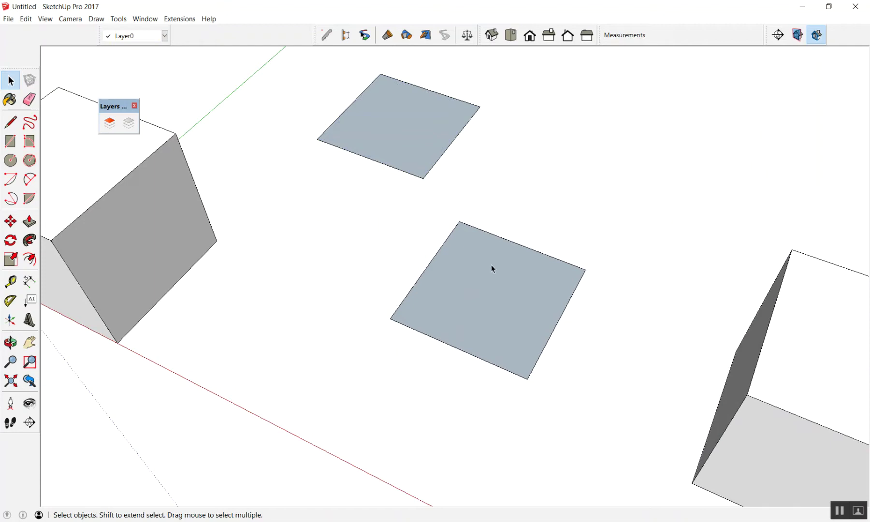
# Make each of the two flat squares into a group
pyautogui.doubleClick(494, 277)
pyautogui.rightClick(487, 278)
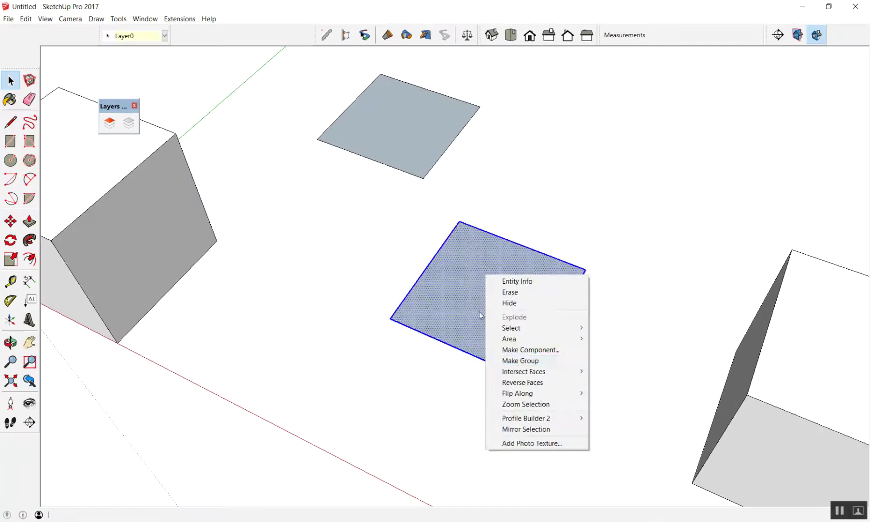
pyautogui.click(549, 373)
pyautogui.click(377, 249)
pyautogui.scroll(-3, 377, 248)
pyautogui.scroll(2, 426, 241)
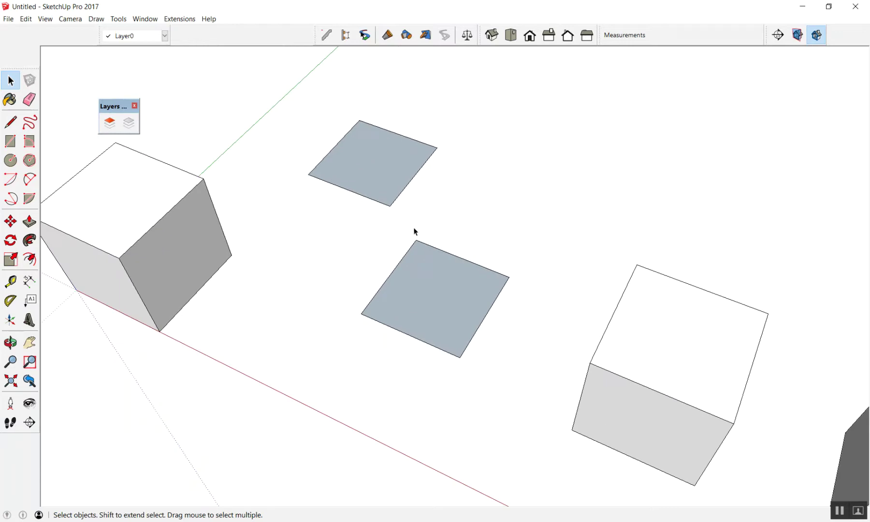
pyautogui.click(438, 279)
pyautogui.rightClick(426, 287)
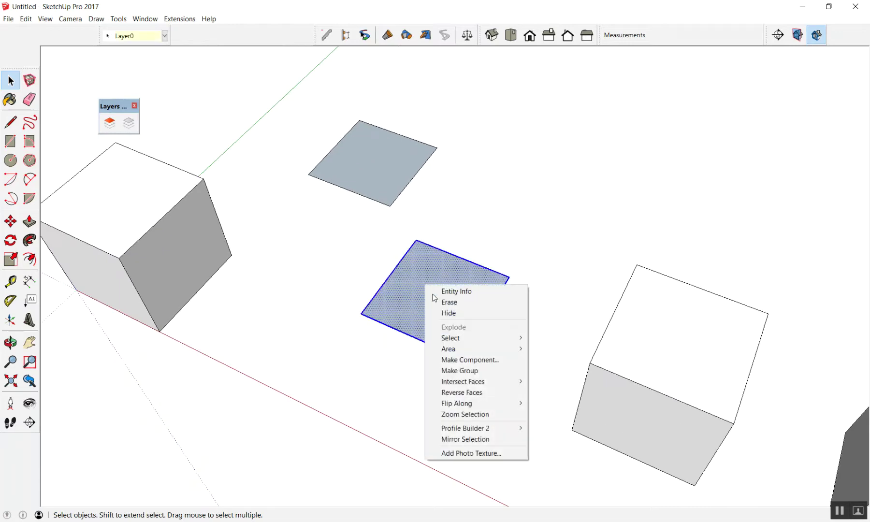
pyautogui.click(469, 370)
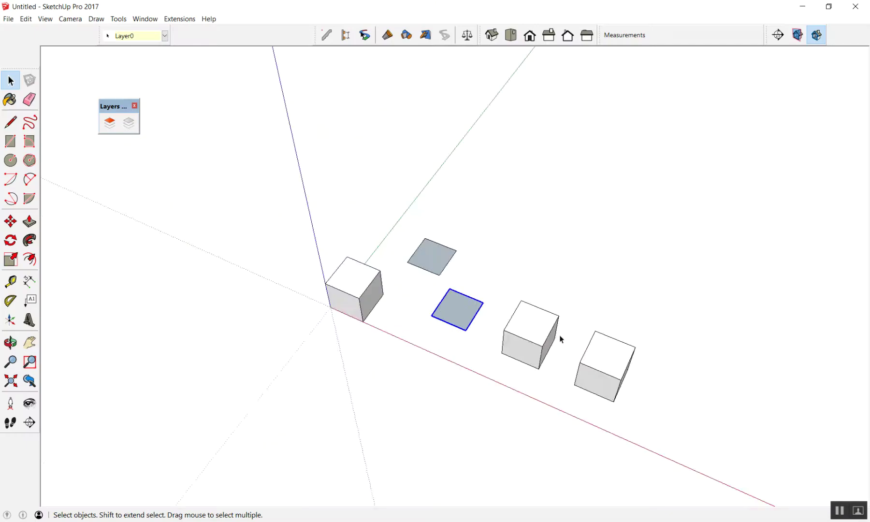
# Make the middle cube and the rightmost cube into groups
pyautogui.scroll(2, 529, 305)
pyautogui.moveTo(376, 245); pyautogui.dragTo(565, 466)
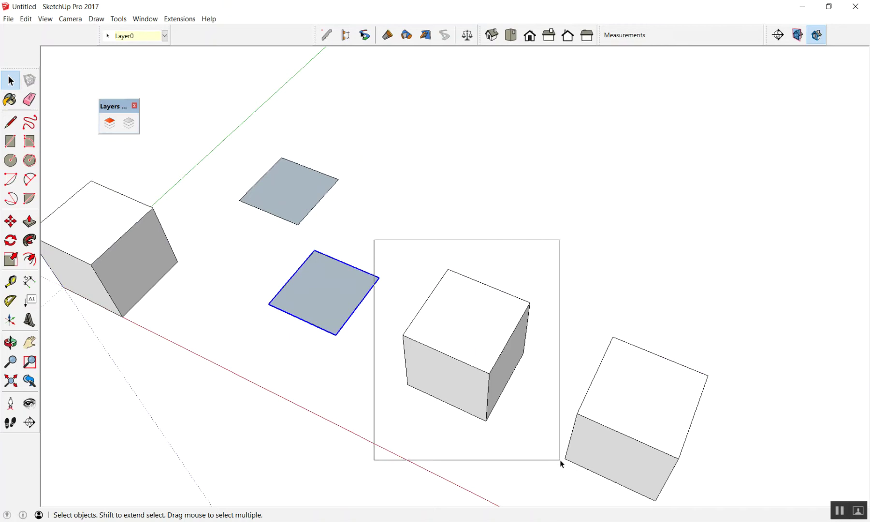
pyautogui.rightClick(465, 324)
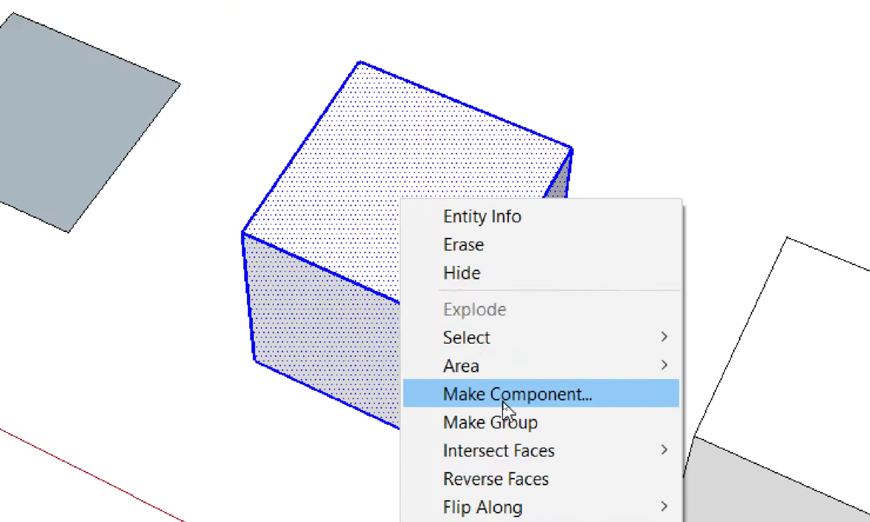
pyautogui.click(504, 422)
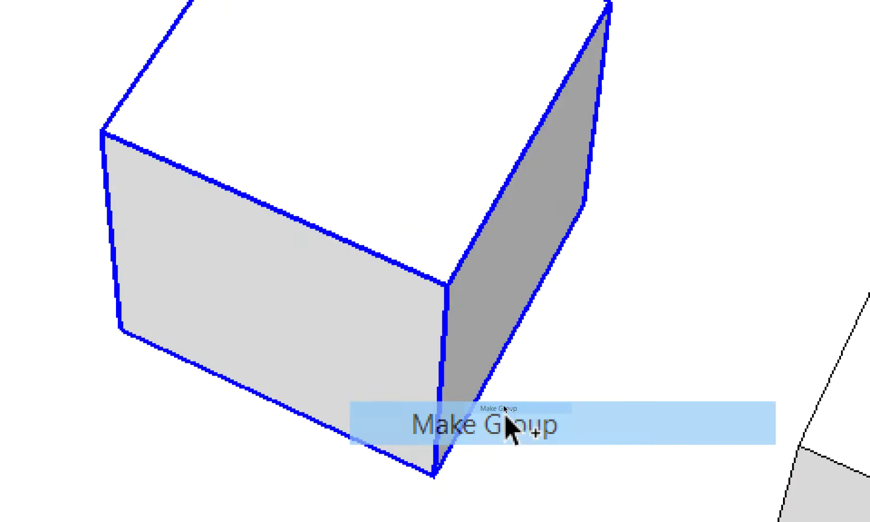
pyautogui.moveTo(511, 325); pyautogui.dragTo(614, 439)
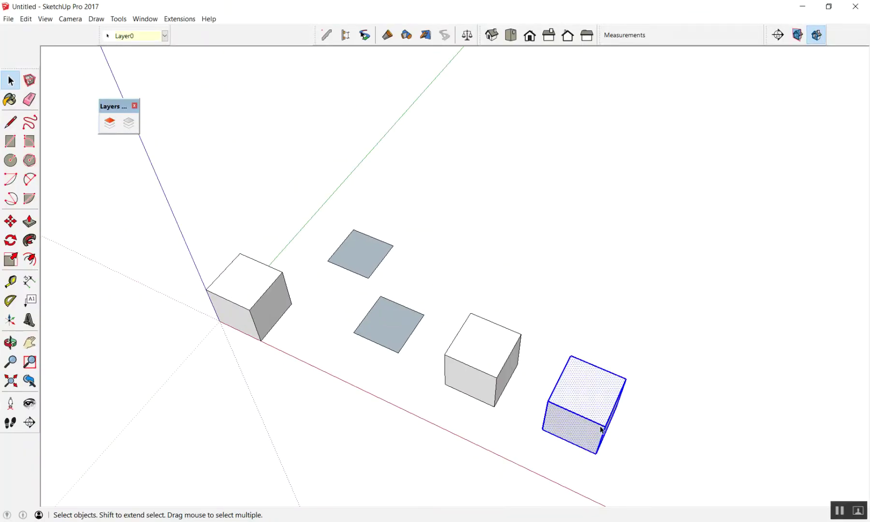
pyautogui.rightClick(583, 393)
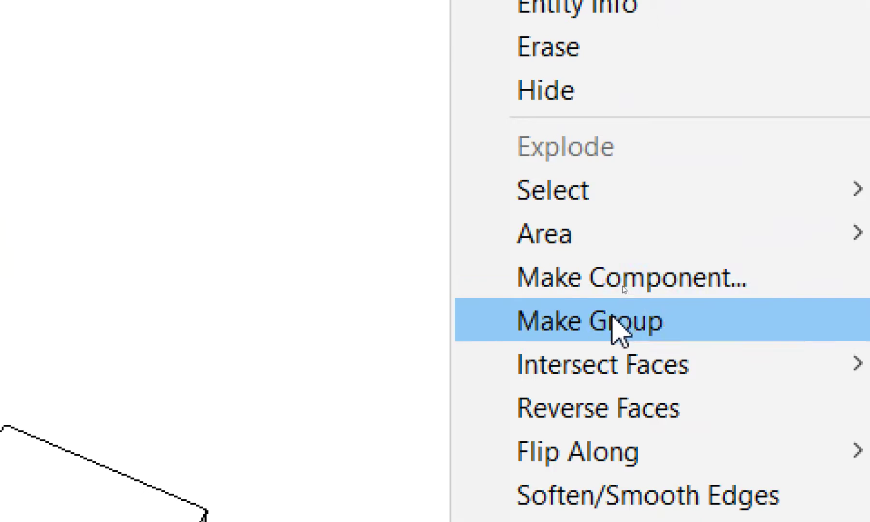
pyautogui.click(618, 330)
pyautogui.click(518, 248)
# Orbit and zoom toward the upper square, selecting it and then clearing the selection
pyautogui.moveTo(519, 248)
pyautogui.mouseDown(button='middle')
pyautogui.moveTo(600, 395)
pyautogui.moveTo(594, 362)
pyautogui.mouseUp(button='middle')
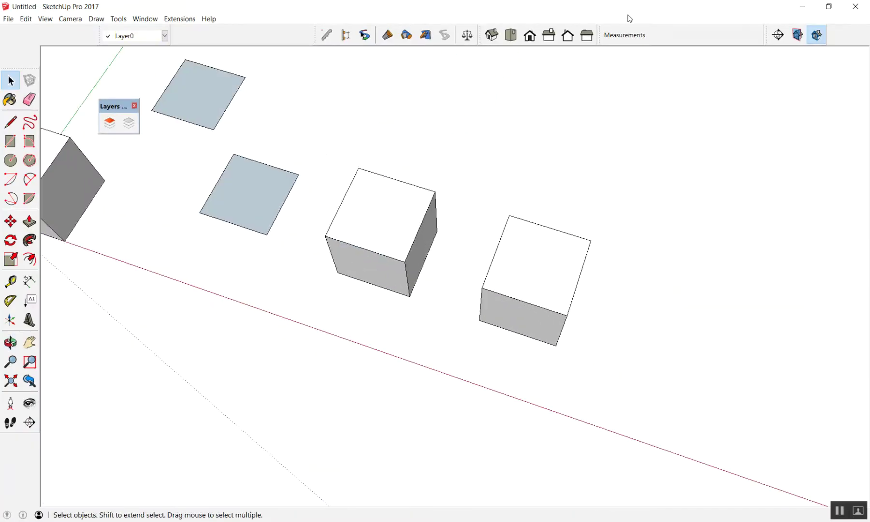
pyautogui.moveTo(630, 18); pyautogui.dragTo(374, 57, button='middle')
pyautogui.scroll(3, 381, 147)
pyautogui.scroll(2, 380, 150)
pyautogui.click(381, 154)
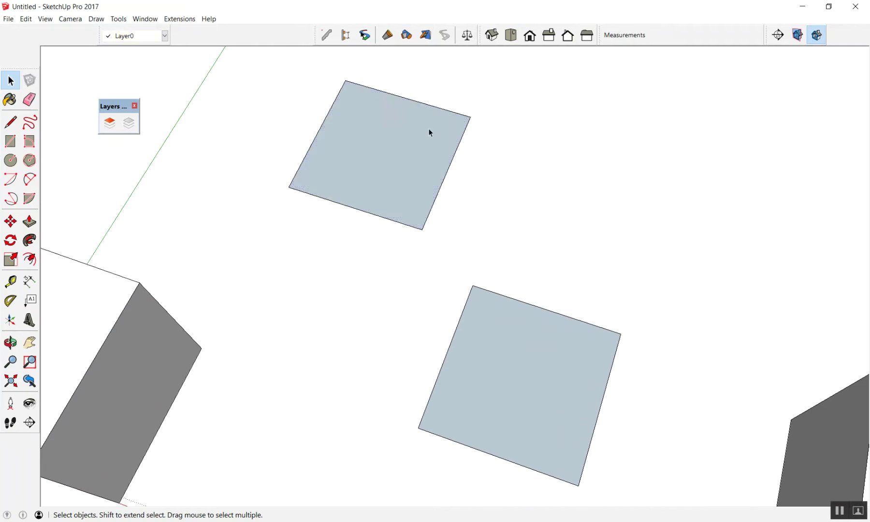
pyautogui.scroll(2, 448, 134)
pyautogui.scroll(1, 484, 132)
pyautogui.click(484, 132)
pyautogui.scroll(-3, 433, 111)
pyautogui.scroll(-1, 433, 110)
pyautogui.click(472, 210)
pyautogui.scroll(2, 511, 307)
# Open the lower square group and check its context menu without changing anything
pyautogui.moveTo(544, 274)
pyautogui.mouseDown(button='middle')
pyautogui.moveTo(426, 207)
pyautogui.moveTo(481, 221)
pyautogui.mouseUp(button='middle')
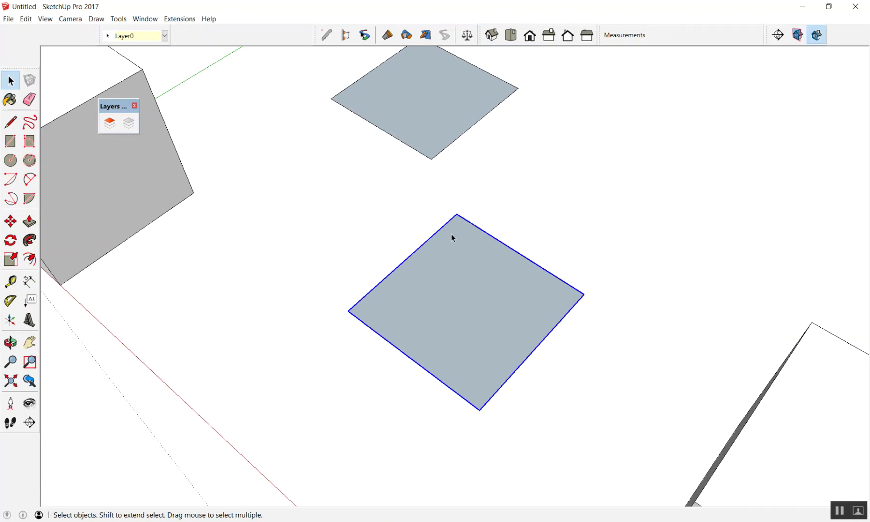
pyautogui.doubleClick(458, 250)
pyautogui.click(576, 222)
pyautogui.rightClick(478, 251)
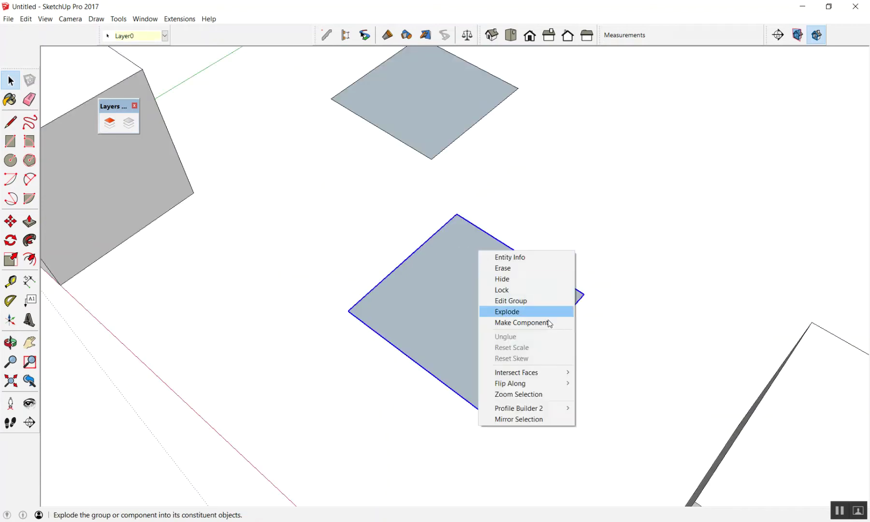
pyautogui.click(458, 280)
pyautogui.rightClick(457, 279)
pyautogui.click(589, 272)
pyautogui.moveTo(589, 272)
pyautogui.mouseDown(button='middle')
pyautogui.moveTo(389, 200)
pyautogui.moveTo(497, 229)
pyautogui.moveTo(491, 255)
pyautogui.moveTo(571, 223)
pyautogui.moveTo(658, 283)
pyautogui.mouseUp(button='middle')
# Select the middle and rightmost cubes and zoom around them
pyautogui.click(486, 267)
pyautogui.moveTo(486, 267); pyautogui.dragTo(484, 221, button='middle')
pyautogui.click(626, 304)
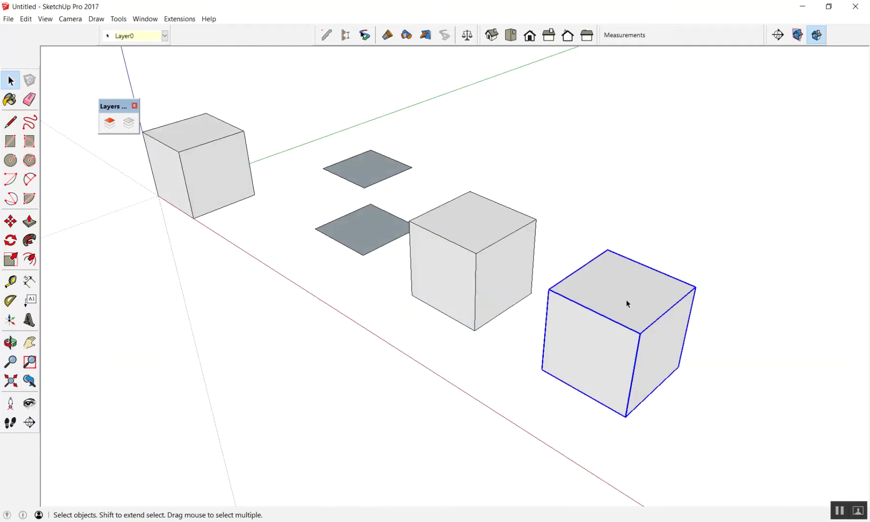
pyautogui.scroll(1, 627, 303)
pyautogui.scroll(2, 631, 323)
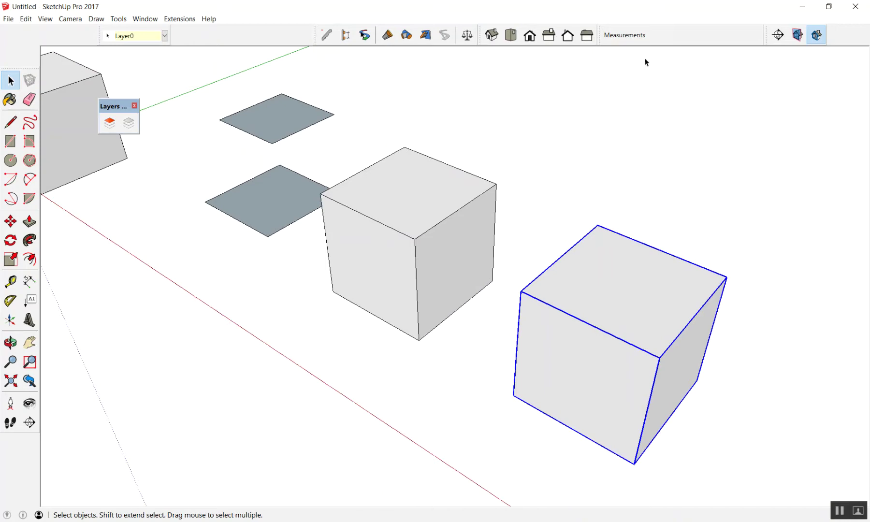
pyautogui.scroll(-3, 629, 97)
pyautogui.scroll(-2, 604, 97)
pyautogui.scroll(2, 416, 87)
# Window-select both squares and the two right cubes and delete them
pyautogui.moveTo(390, 82); pyautogui.dragTo(847, 404)
pyautogui.press('Delete')
pyautogui.moveTo(728, 279)
pyautogui.mouseDown(button='middle')
pyautogui.moveTo(613, 205)
pyautogui.moveTo(581, 214)
pyautogui.mouseUp(button='middle')
pyautogui.press('space')
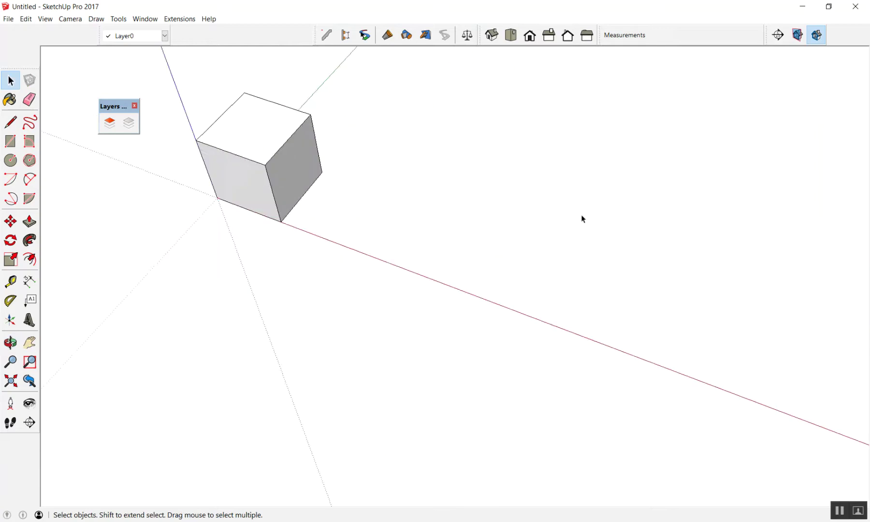
pyautogui.scroll(4, 595, 203)
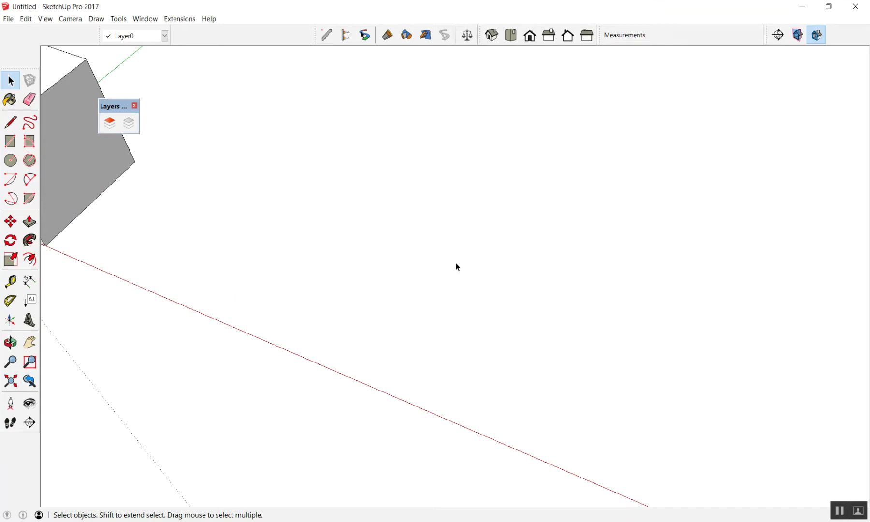
# Draw a 1 by 1 square on the ground with the Rectangle tool
pyautogui.scroll(-3, 450, 264)
pyautogui.press('r')
pyautogui.click(378, 278)
pyautogui.click(667, 204)
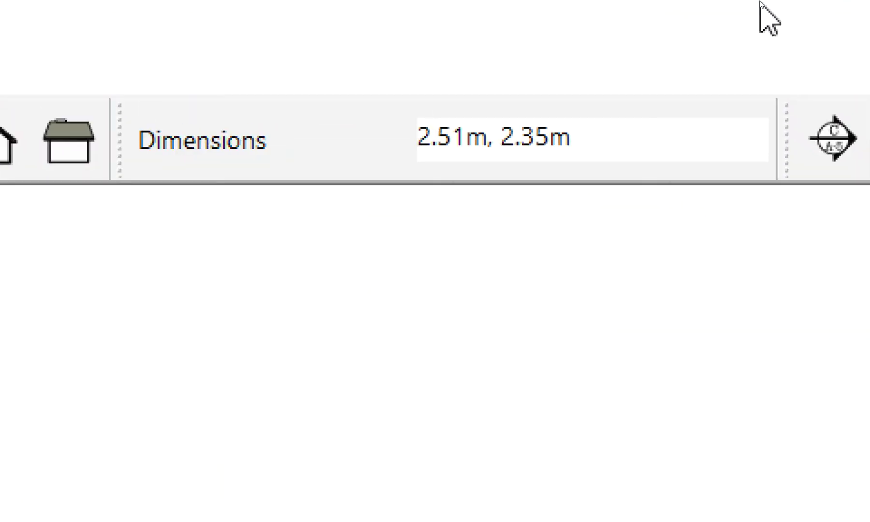
pyautogui.write('1,1')
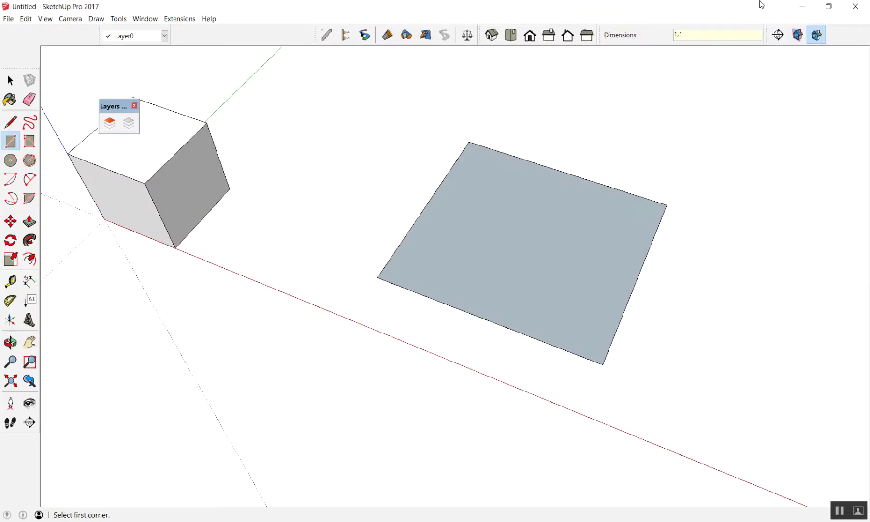
pyautogui.press('Return')
pyautogui.press('space')
# Paste copies of the square in a row to its right
pyautogui.moveTo(558, 72)
pyautogui.mouseDown(button='middle')
pyautogui.moveTo(390, 194)
pyautogui.moveTo(315, 191)
pyautogui.mouseUp(button='middle')
pyautogui.moveTo(312, 189); pyautogui.dragTo(547, 375)
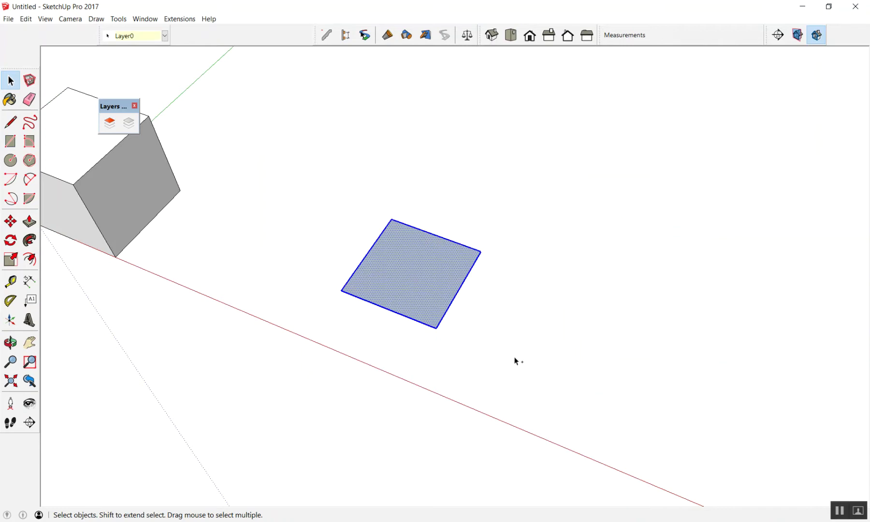
pyautogui.hotkey('ctrl', 'c')
pyautogui.hotkey('ctrl', 'v')
pyautogui.click(494, 350)
pyautogui.press('m')
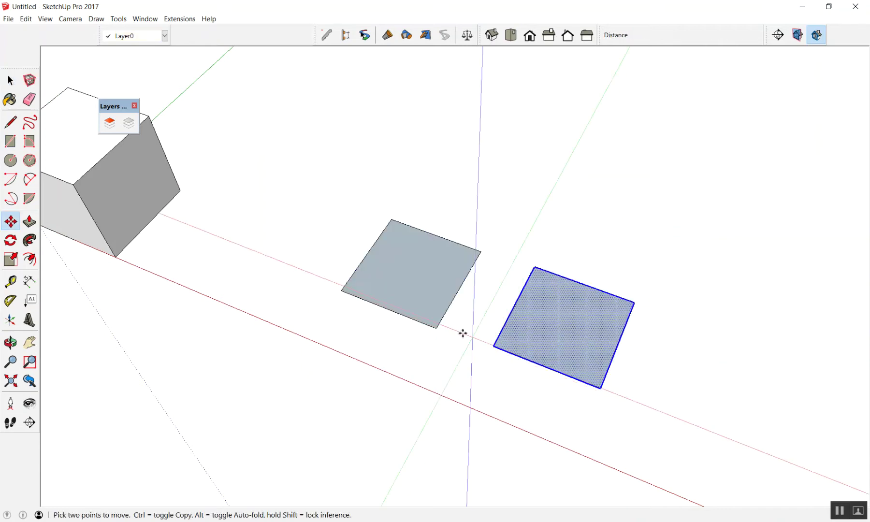
pyautogui.scroll(-3, 370, 255)
pyautogui.hotkey('ctrl', 'v')
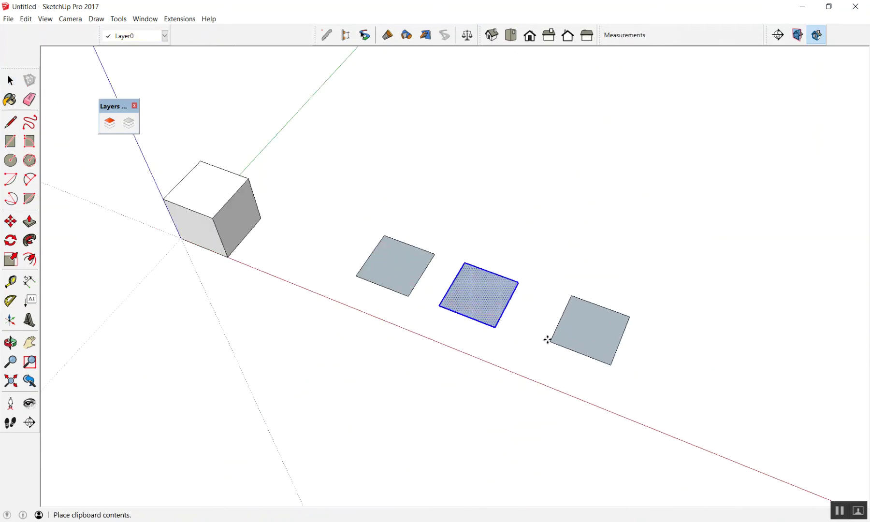
pyautogui.click(627, 374)
pyautogui.scroll(4, 464, 279)
pyautogui.scroll(2, 344, 251)
# Make the middle square into a group
pyautogui.click(337, 246)
pyautogui.scroll(-3, 331, 248)
pyautogui.click(482, 290)
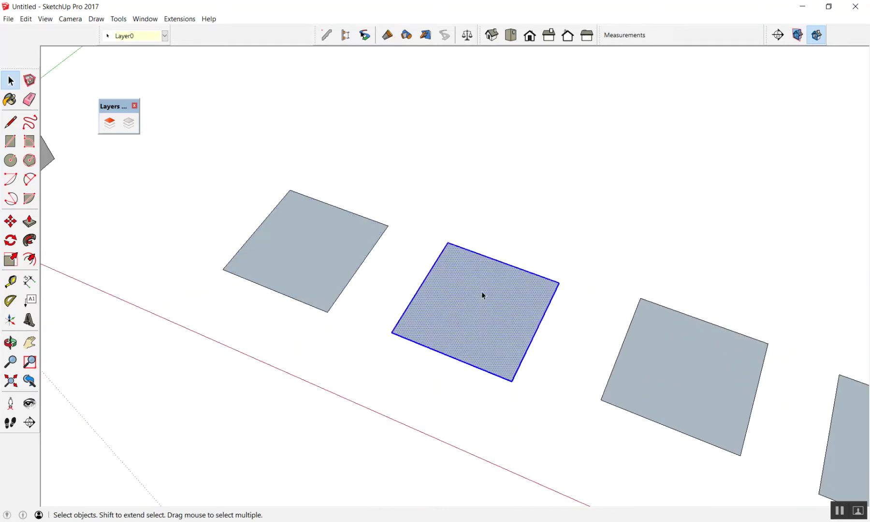
pyautogui.rightClick(481, 291)
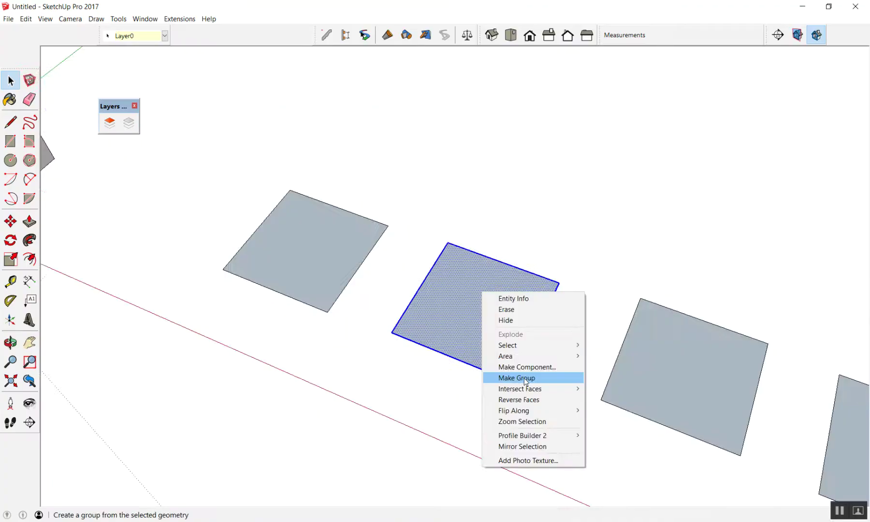
pyautogui.click(521, 381)
# Push/pull the third square up into a 1 m box
pyautogui.scroll(-1, 503, 290)
pyautogui.press('p')
pyautogui.moveTo(509, 303)
pyautogui.mouseDown()
pyautogui.moveTo(503, 262)
pyautogui.moveTo(483, 259)
pyautogui.mouseUp()
pyautogui.press('Return')
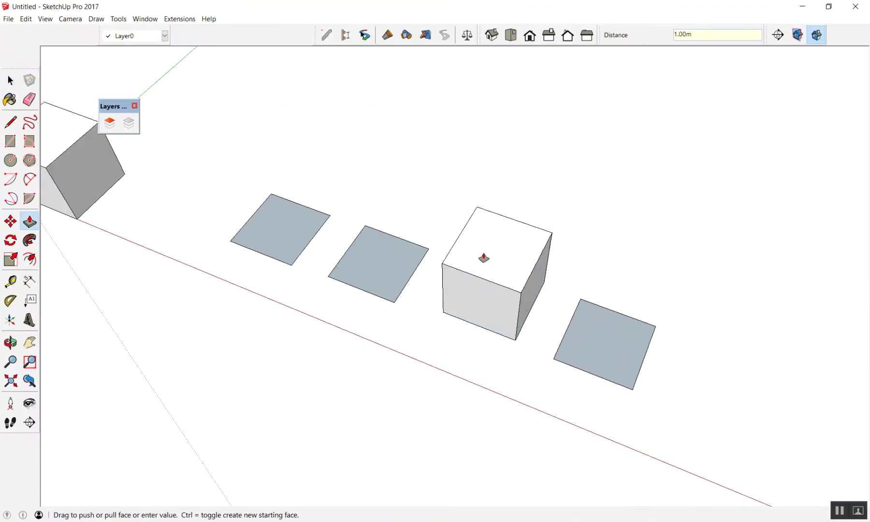
pyautogui.press('space')
pyautogui.scroll(2, 472, 239)
# Select the whole cube, faces and edges, and make it a group
pyautogui.moveTo(341, 153); pyautogui.dragTo(553, 383)
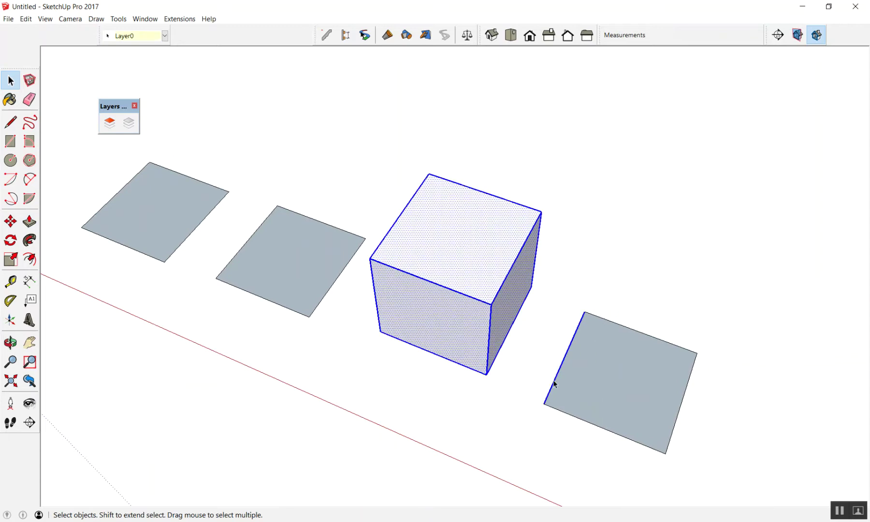
pyautogui.rightClick(440, 229)
pyautogui.click(553, 299)
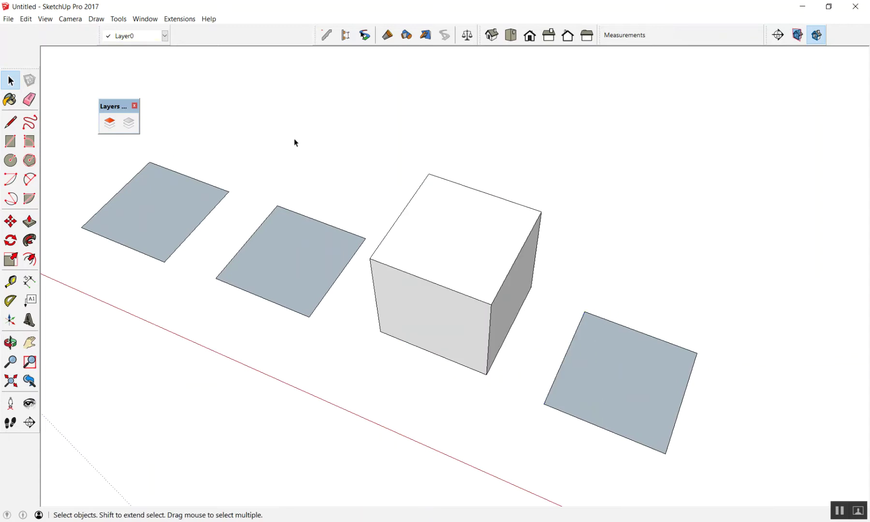
pyautogui.moveTo(294, 140); pyautogui.dragTo(665, 248, button='middle')
pyautogui.moveTo(315, 155); pyautogui.dragTo(546, 382)
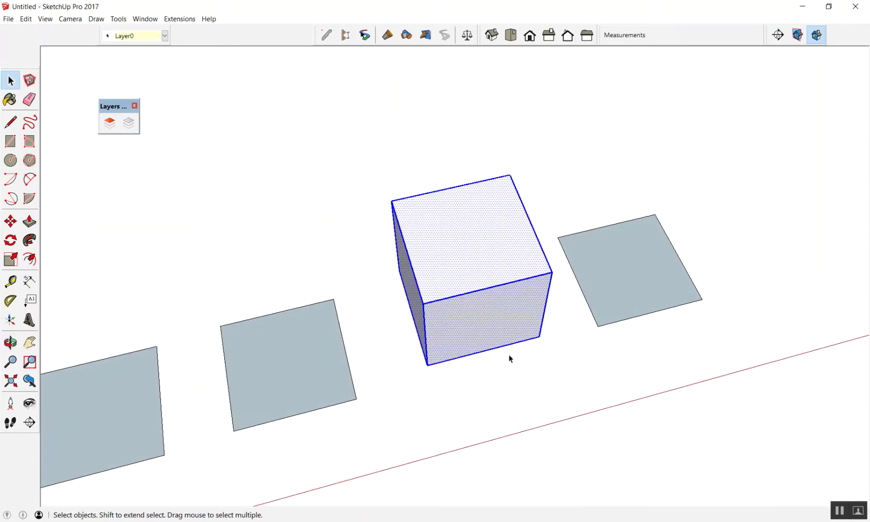
pyautogui.moveTo(546, 382); pyautogui.dragTo(503, 330, button='middle')
pyautogui.click(389, 189)
pyautogui.tripleClick(492, 242)
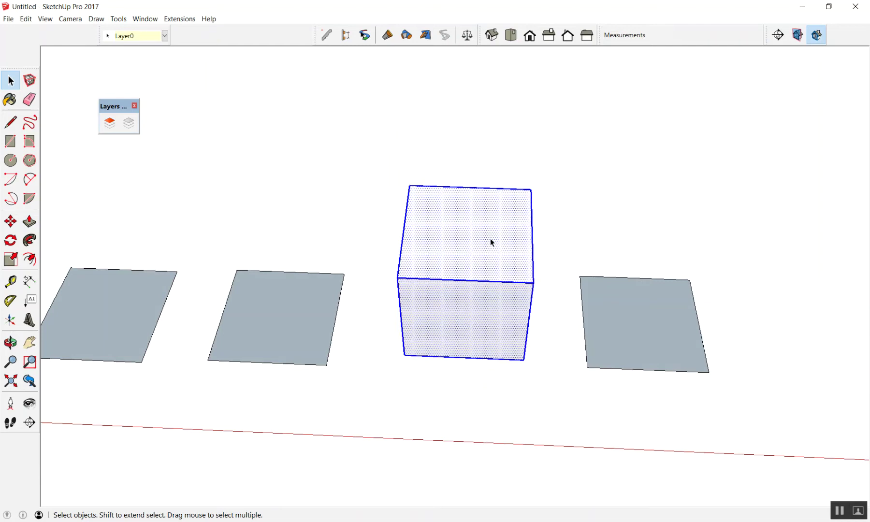
pyautogui.rightClick(491, 242)
pyautogui.click(544, 321)
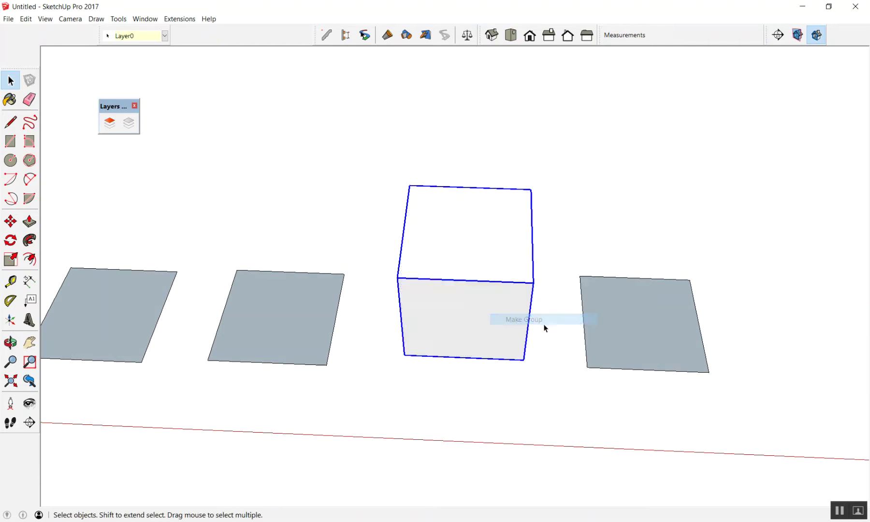
pyautogui.moveTo(545, 329); pyautogui.dragTo(529, 300, button='middle')
# Delete the right rectangle and paste a copy of the cube in its place
pyautogui.click(548, 267)
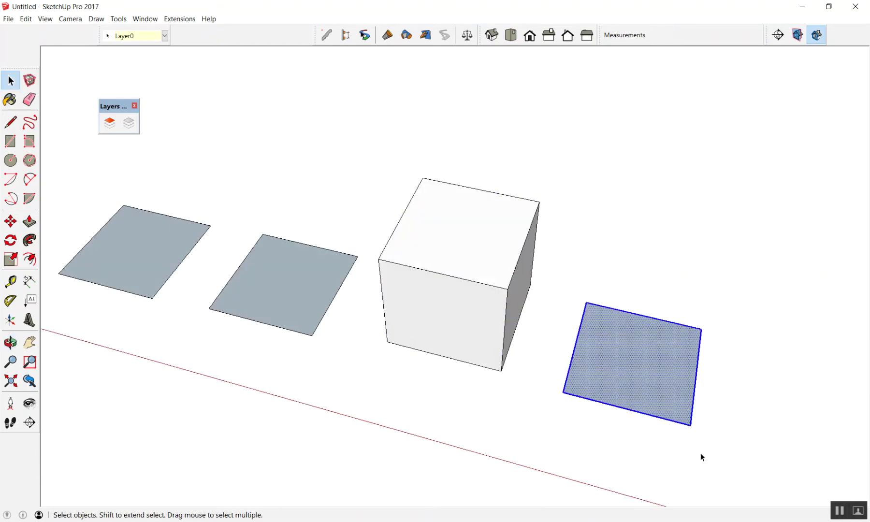
pyautogui.press('Delete')
pyautogui.click(468, 324)
pyautogui.hotkey('ctrl', 'c')
pyautogui.hotkey('ctrl', 'v')
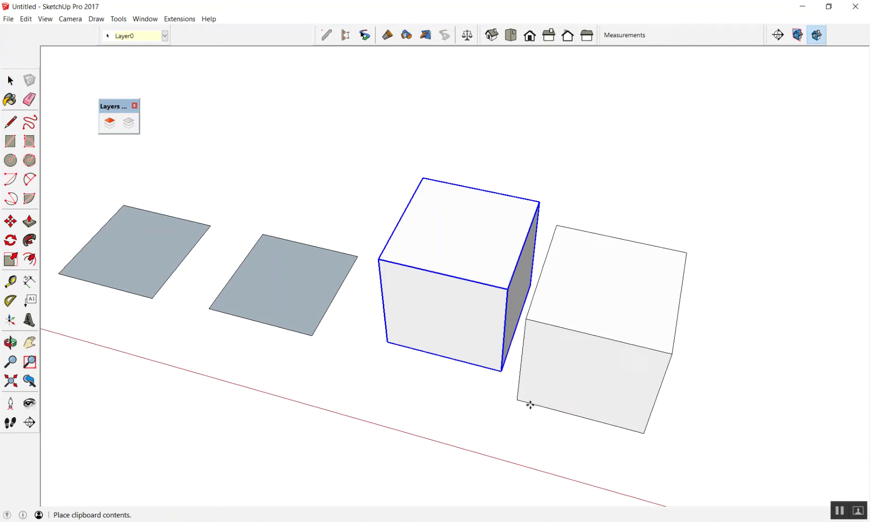
pyautogui.click(577, 390)
pyautogui.moveTo(577, 390)
pyautogui.mouseDown(button='middle')
pyautogui.moveTo(549, 408)
pyautogui.moveTo(591, 392)
pyautogui.moveTo(561, 439)
pyautogui.moveTo(558, 405)
pyautogui.mouseUp(button='middle')
pyautogui.click(591, 396)
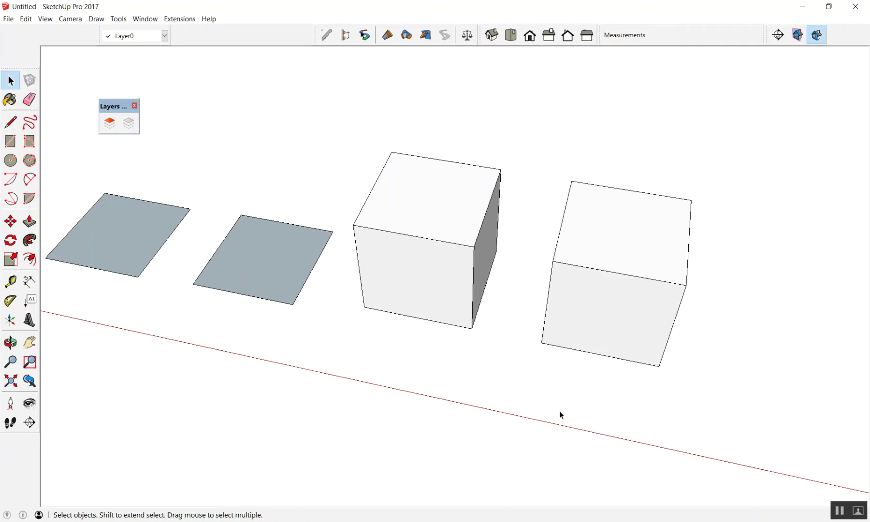
# Window-select both cubes several times, then clear and orbit to view from above
pyautogui.moveTo(626, 97)
pyautogui.mouseDown(button='middle')
pyautogui.moveTo(598, 229)
pyautogui.moveTo(607, 208)
pyautogui.moveTo(478, 185)
pyautogui.moveTo(612, 114)
pyautogui.mouseUp(button='middle')
pyautogui.moveTo(460, 278); pyautogui.dragTo(462, 279)
pyautogui.moveTo(645, 107); pyautogui.dragTo(494, 289)
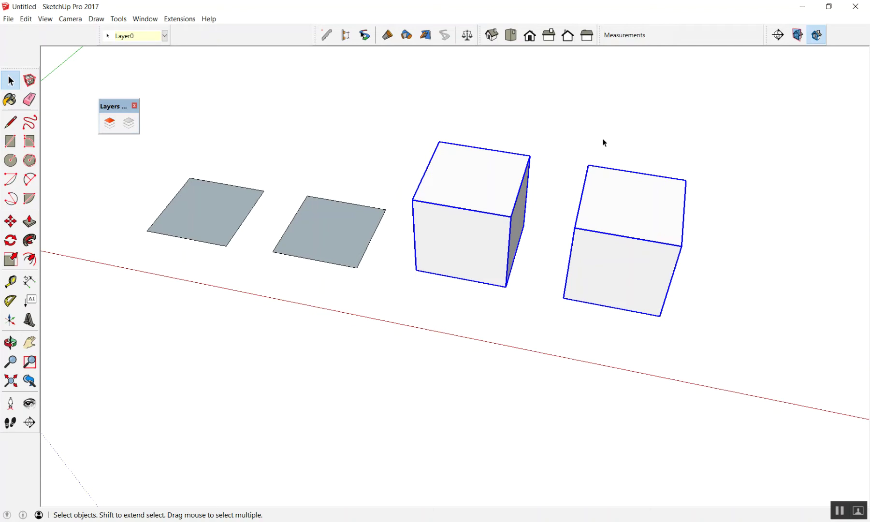
pyautogui.moveTo(642, 121); pyautogui.dragTo(491, 272)
pyautogui.moveTo(647, 108)
pyautogui.mouseDown()
pyautogui.moveTo(625, 150)
pyautogui.moveTo(476, 292)
pyautogui.mouseUp()
pyautogui.click(542, 273)
pyautogui.scroll(2, 583, 211)
pyautogui.scroll(2, 532, 179)
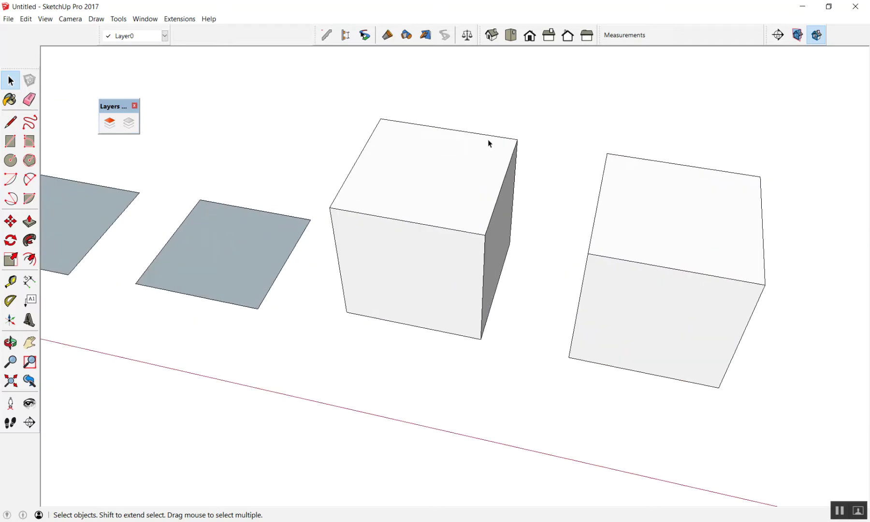
pyautogui.moveTo(421, 146); pyautogui.dragTo(389, 198, button='middle')
# Select the middle cube and put it on the เสา layer via the Layers dropdown
pyautogui.click(398, 211)
pyautogui.keyDown('shift'); pyautogui.click(424, 155); pyautogui.keyUp('shift')
pyautogui.click(405, 161)
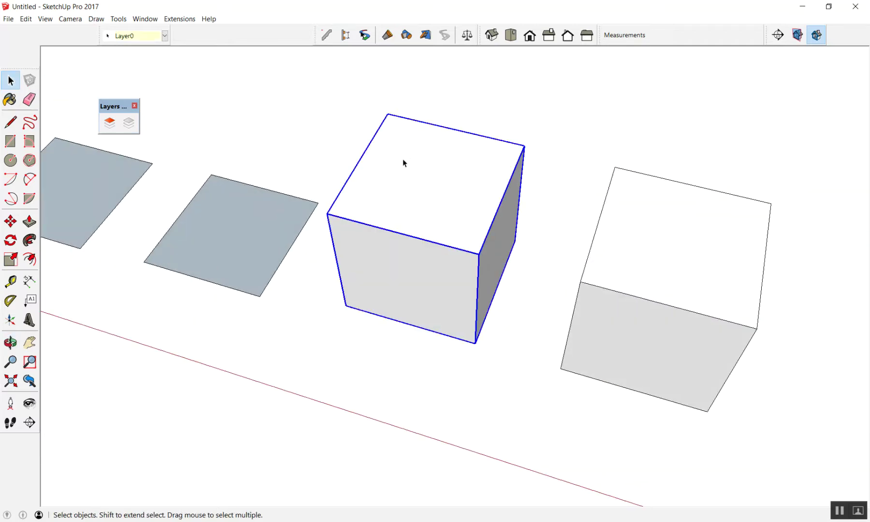
pyautogui.click(450, 96)
pyautogui.click(403, 148)
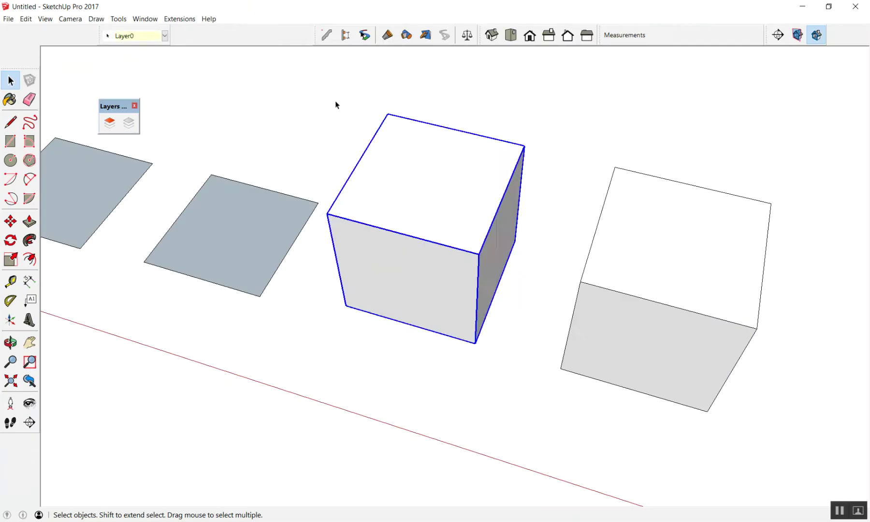
pyautogui.click(366, 131)
pyautogui.click(399, 148)
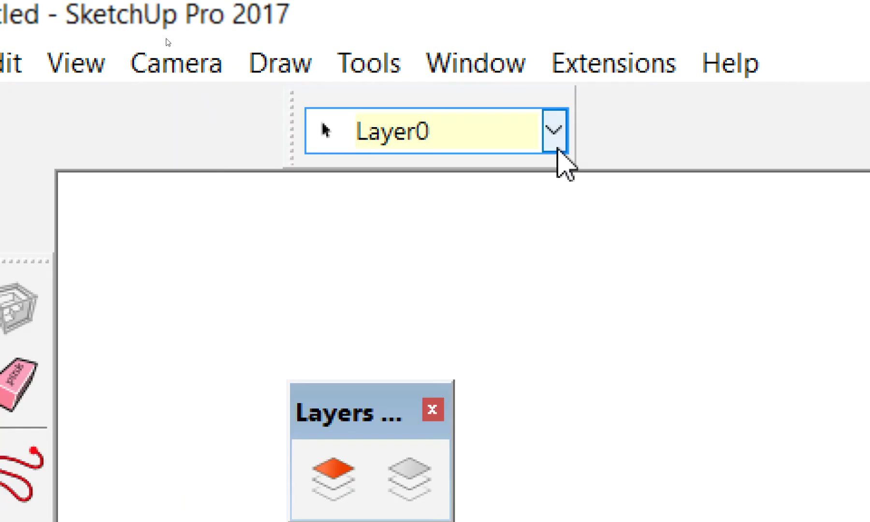
pyautogui.click(556, 131)
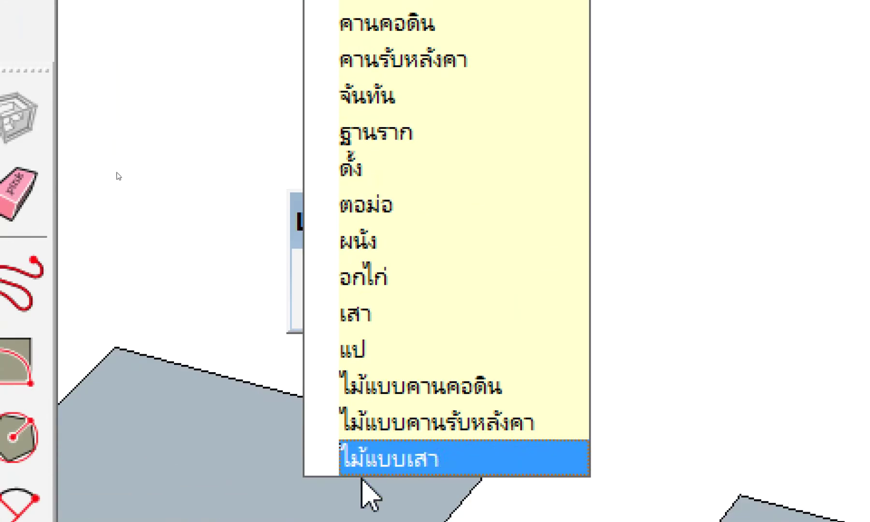
pyautogui.click(402, 312)
# Reselect the middle cube, then check the right cube's layer and clear the selection
pyautogui.click(412, 117)
pyautogui.click(421, 165)
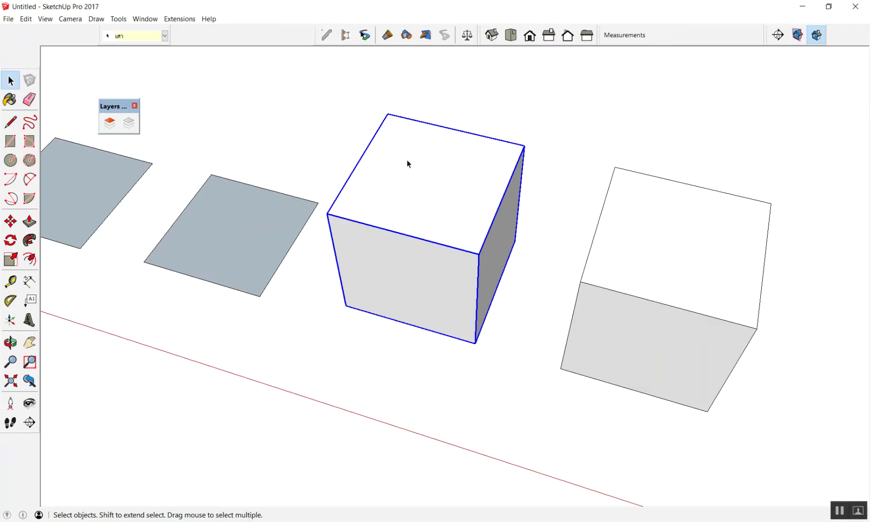
pyautogui.click(640, 200)
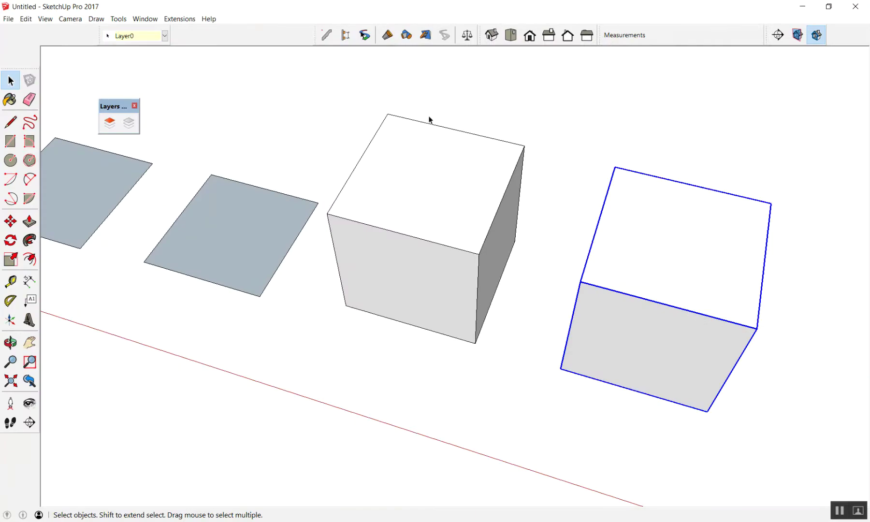
pyautogui.click(447, 83)
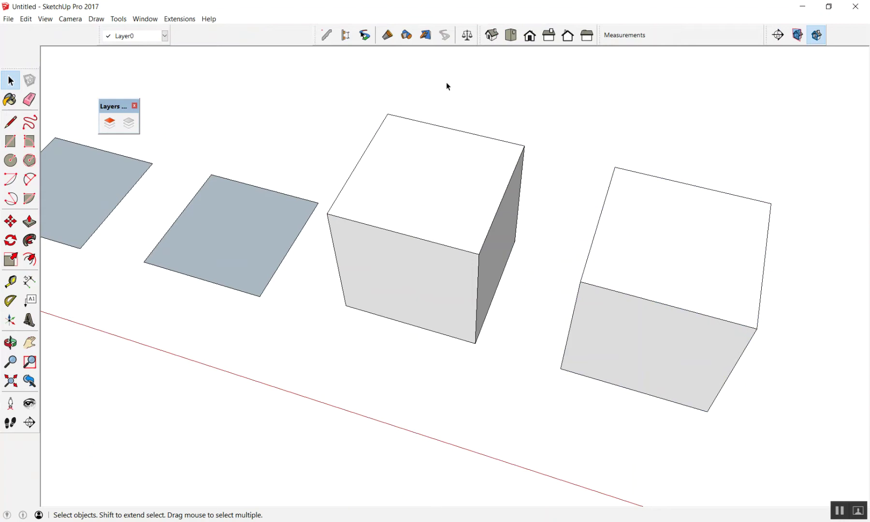
# In the Layers panel, move the right cube onto the highlighted เสา layer
pyautogui.hotkey('shift', 'l')
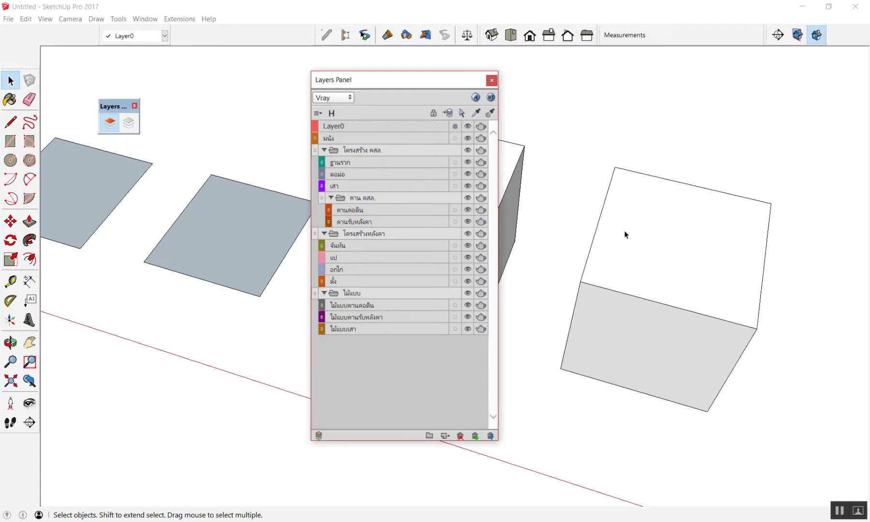
pyautogui.click(625, 234)
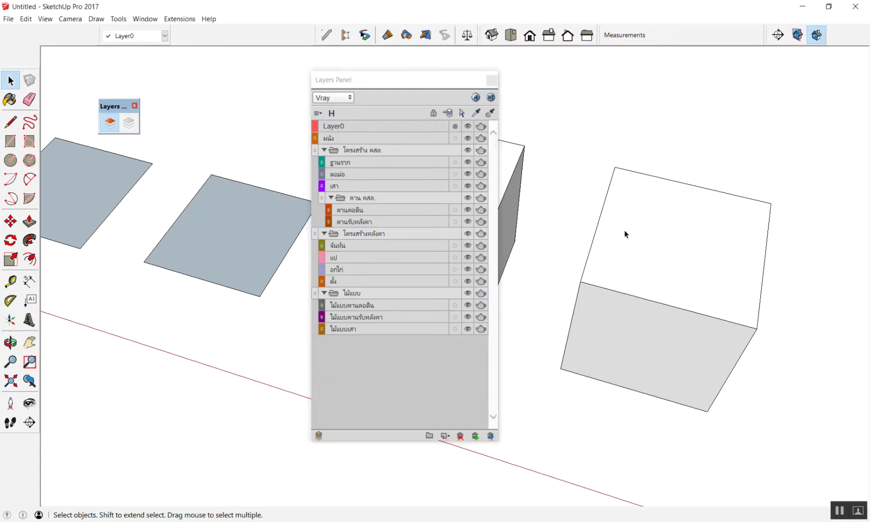
pyautogui.click(628, 146)
pyautogui.click(609, 209)
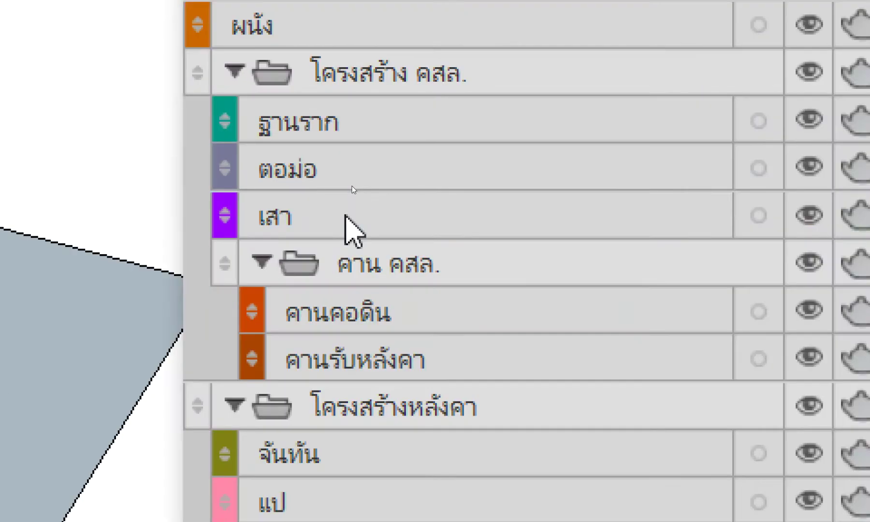
pyautogui.click(352, 186)
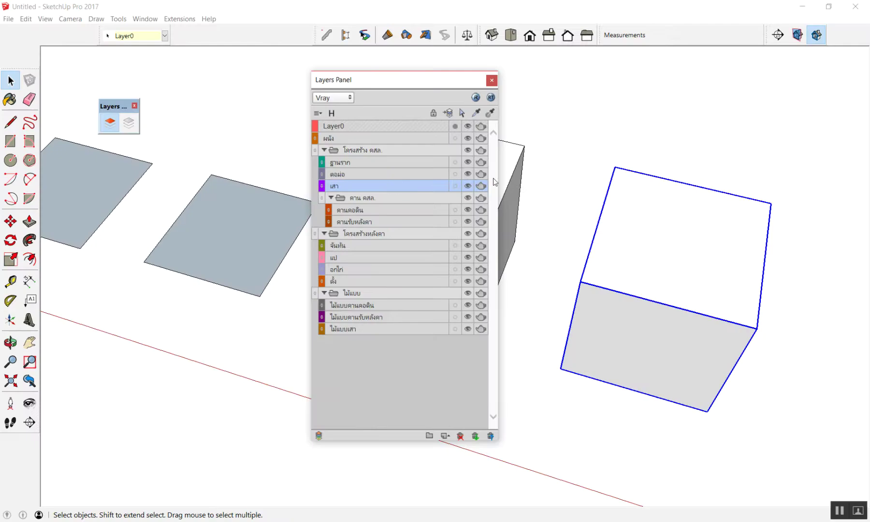
pyautogui.click(660, 207)
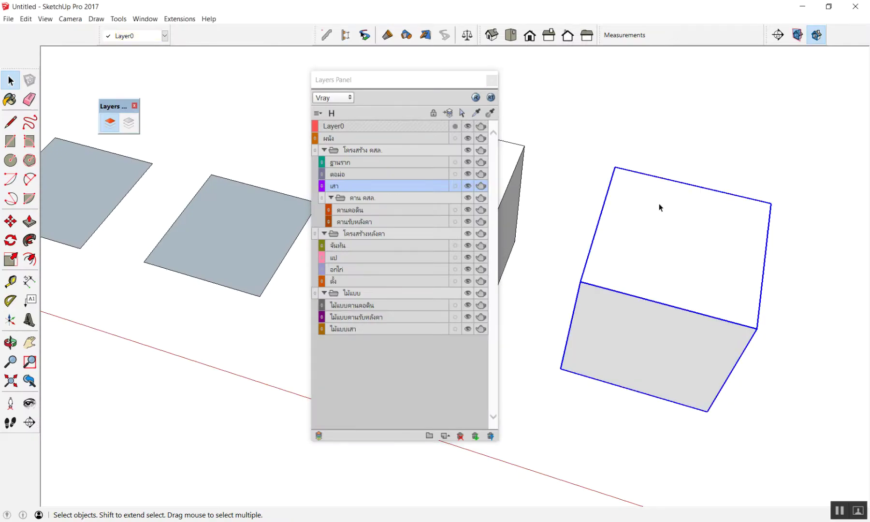
pyautogui.click(422, 184)
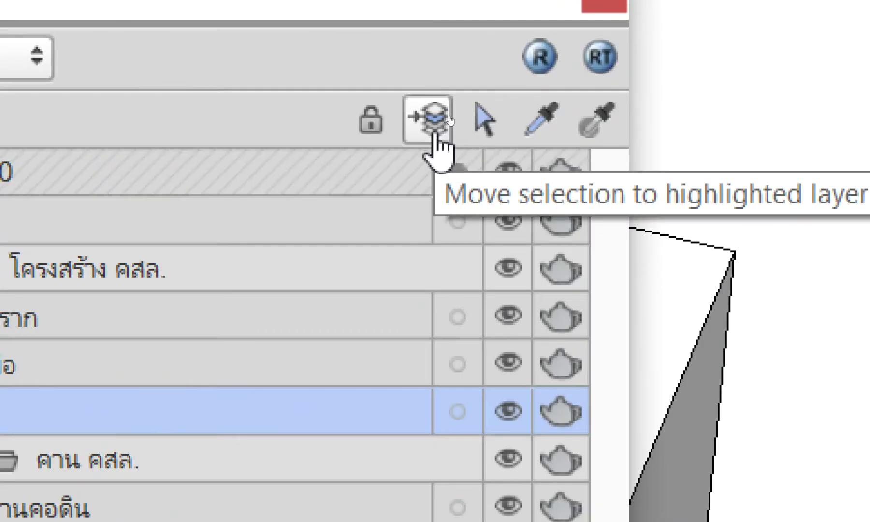
pyautogui.click(436, 138)
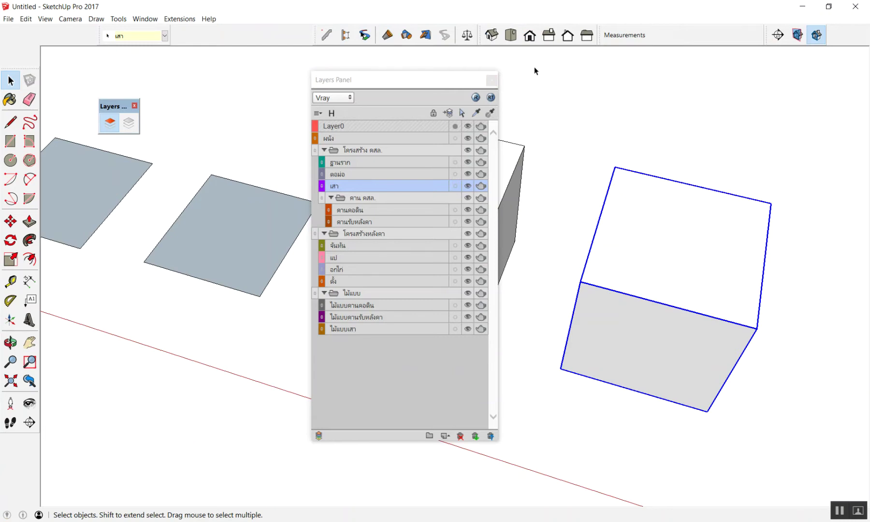
# Close the Layers panel and select the middle cube
pyautogui.click(493, 81)
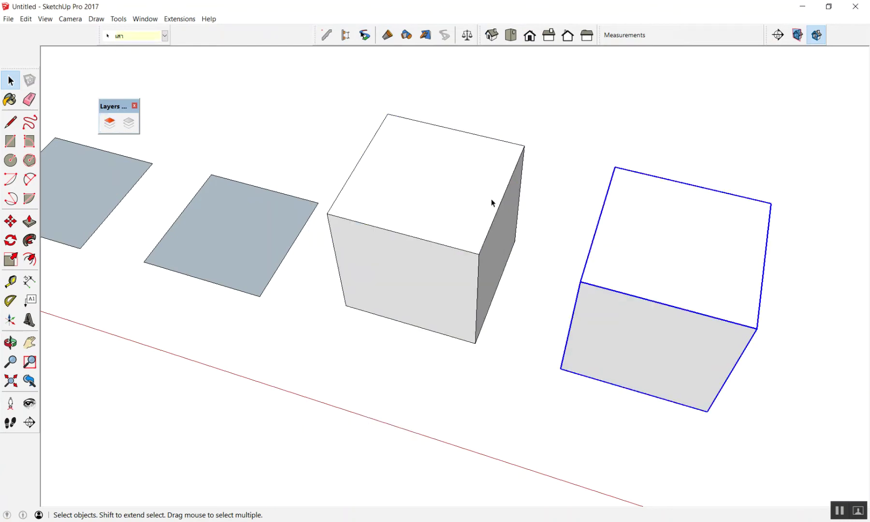
pyautogui.click(432, 181)
pyautogui.scroll(-2, 667, 123)
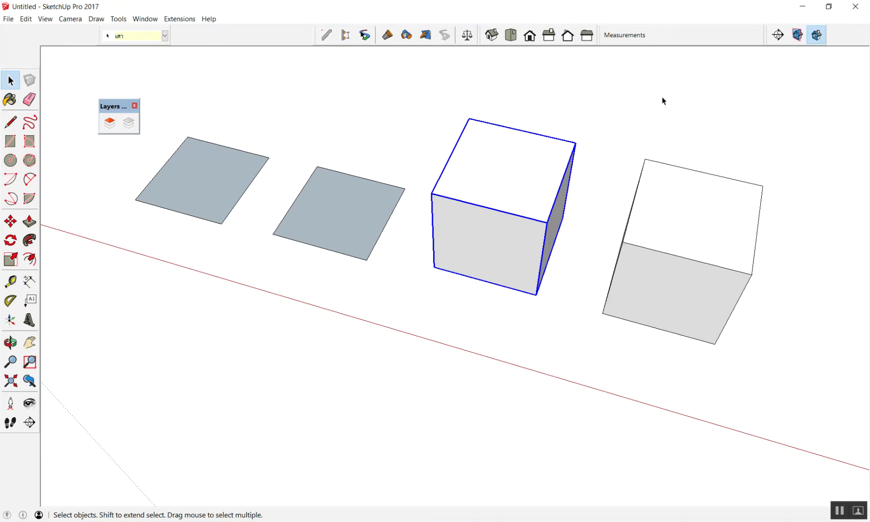
# Compare the middle and right cubes' quantities, deselect to zero the totals, then close the Quantifier
pyautogui.moveTo(584, 141)
pyautogui.mouseDown()
pyautogui.moveTo(536, 146)
pyautogui.moveTo(232, 89)
pyautogui.mouseUp()
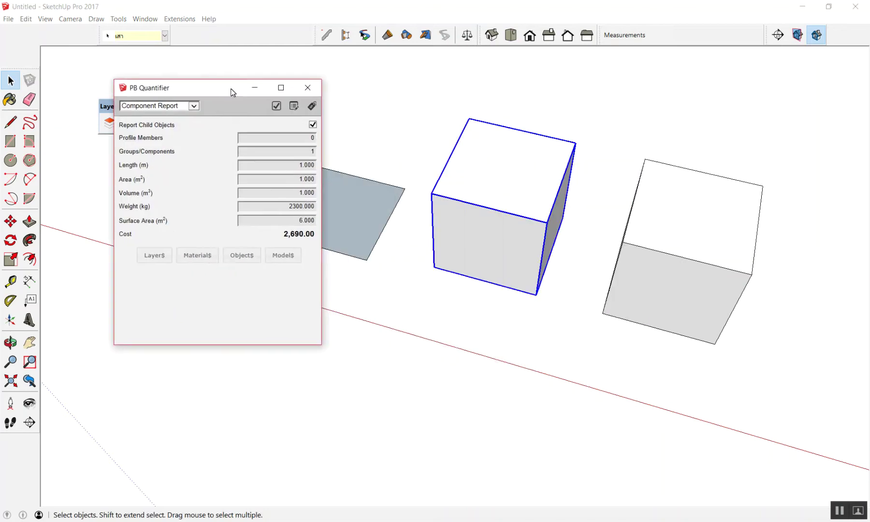
pyautogui.click(475, 172)
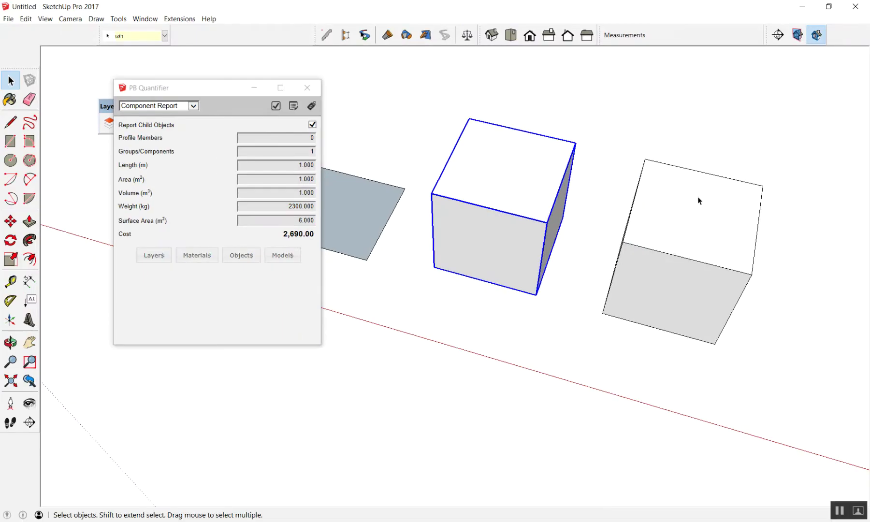
pyautogui.click(697, 196)
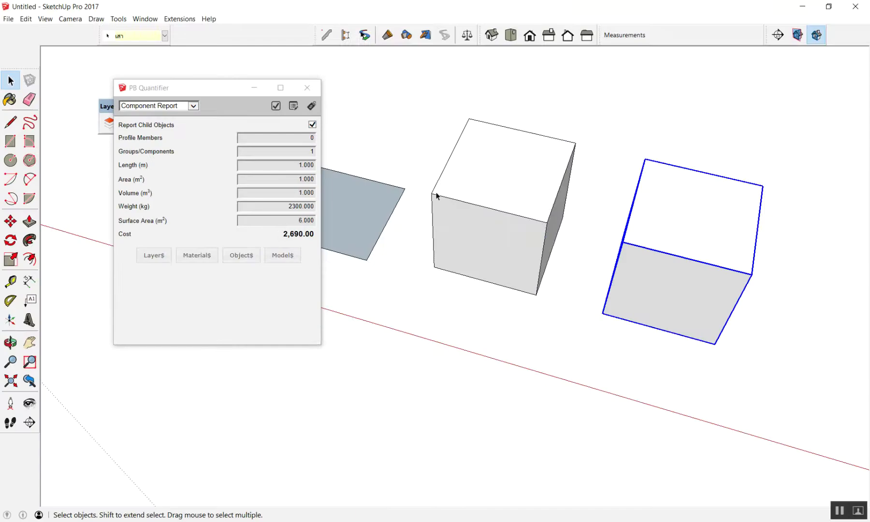
pyautogui.click(475, 188)
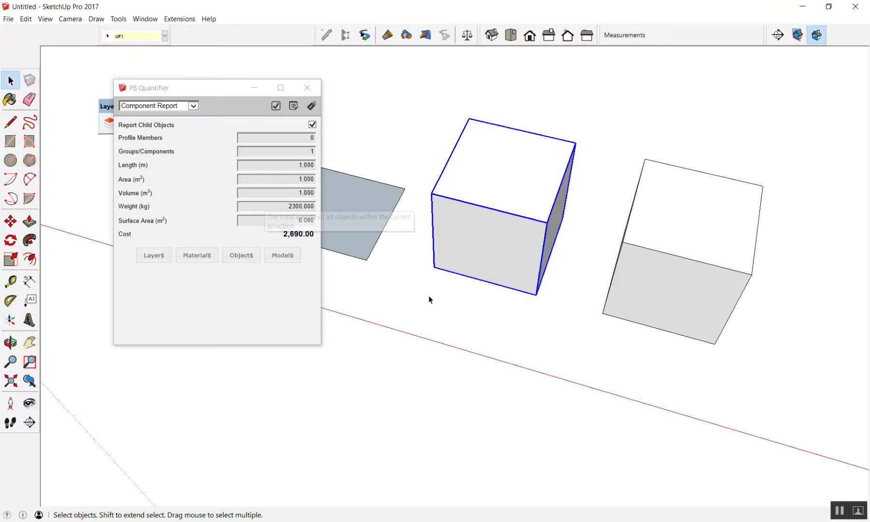
pyautogui.click(462, 306)
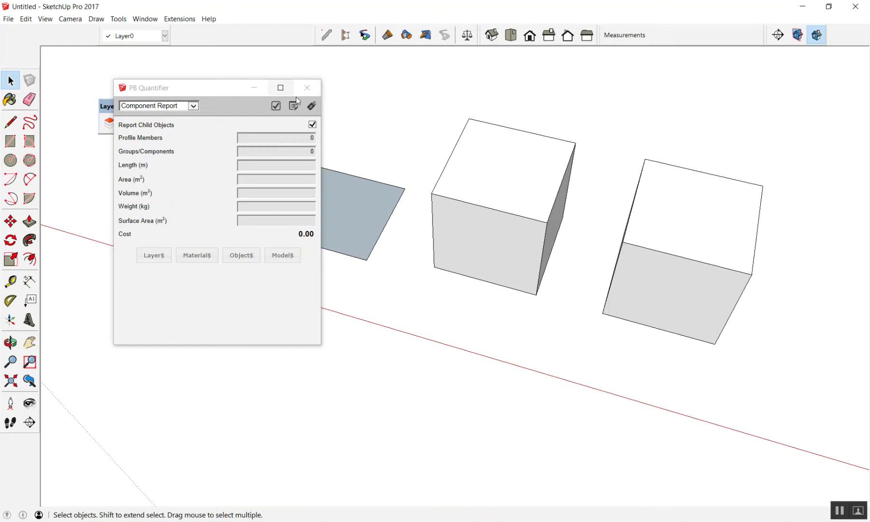
pyautogui.click(307, 87)
# Orbit and zoom until both grey square planes face the camera
pyautogui.moveTo(351, 106)
pyautogui.mouseDown(button='middle')
pyautogui.moveTo(493, 173)
pyautogui.moveTo(368, 105)
pyautogui.moveTo(450, 146)
pyautogui.moveTo(424, 149)
pyautogui.mouseUp(button='middle')
pyautogui.scroll(3, 423, 149)
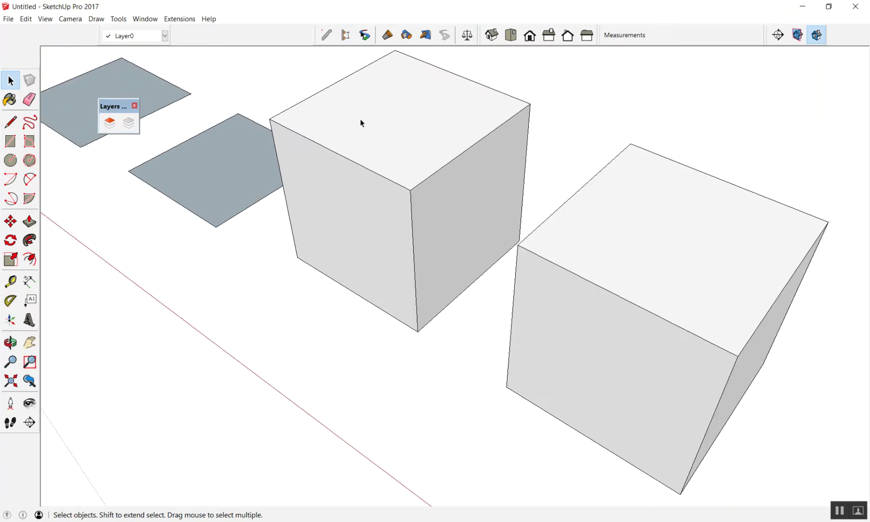
pyautogui.scroll(-3, 362, 130)
pyautogui.moveTo(493, 169)
pyautogui.mouseDown(button='middle')
pyautogui.moveTo(484, 148)
pyautogui.moveTo(417, 256)
pyautogui.mouseUp(button='middle')
pyautogui.scroll(3, 330, 177)
pyautogui.click(412, 171)
pyautogui.moveTo(412, 171); pyautogui.dragTo(278, 101, button='middle')
pyautogui.scroll(-3, 680, 185)
pyautogui.moveTo(679, 185)
pyautogui.mouseDown(button='middle')
pyautogui.moveTo(394, 97)
pyautogui.moveTo(487, 78)
pyautogui.mouseUp(button='middle')
pyautogui.scroll(2, 525, 202)
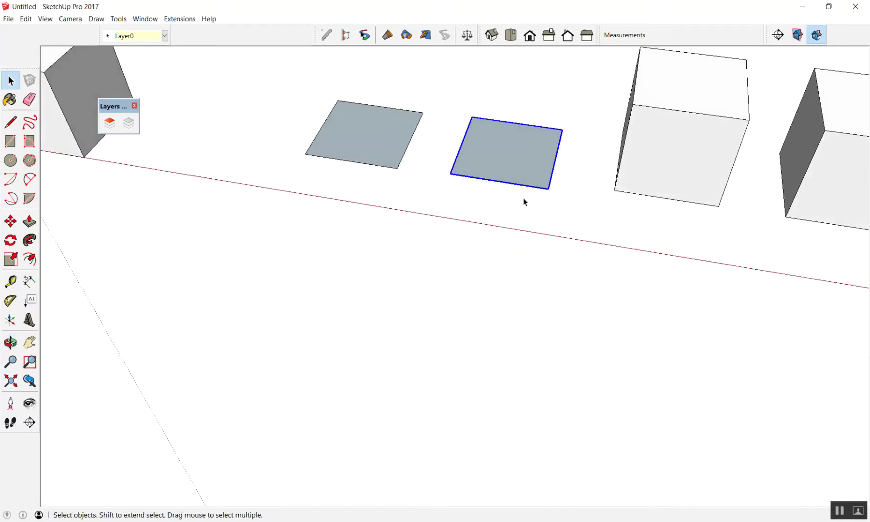
# Paint the left and right grey squares with the light ไม้แบบ wood material
pyautogui.press('b')
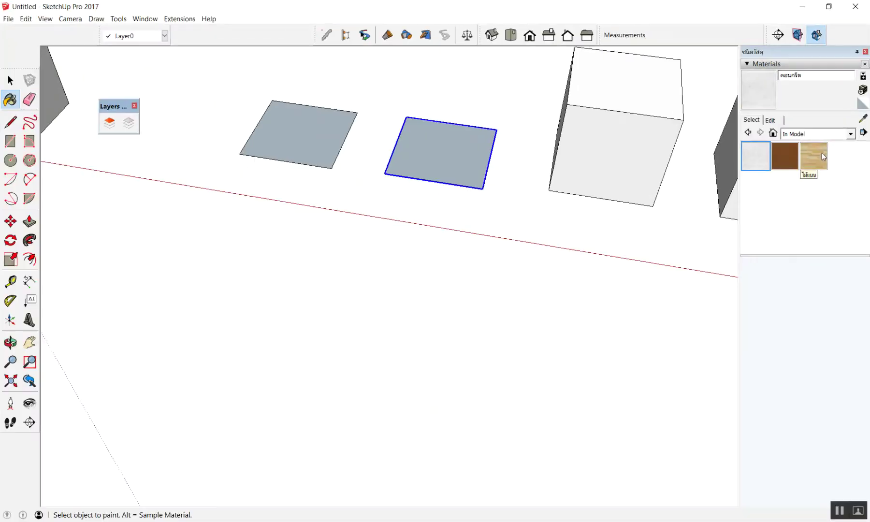
pyautogui.click(824, 155)
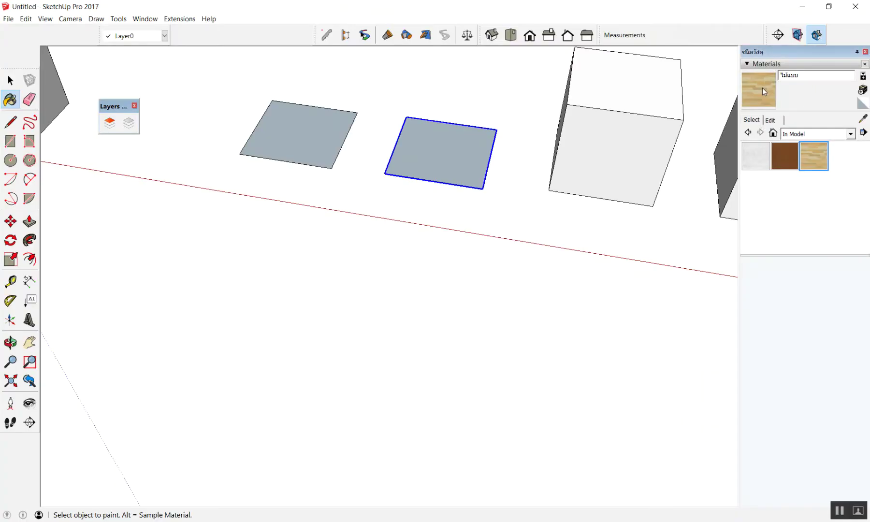
pyautogui.scroll(2, 289, 113)
pyautogui.scroll(2, 290, 111)
pyautogui.scroll(-2, 291, 107)
pyautogui.click(291, 107)
pyautogui.click(491, 163)
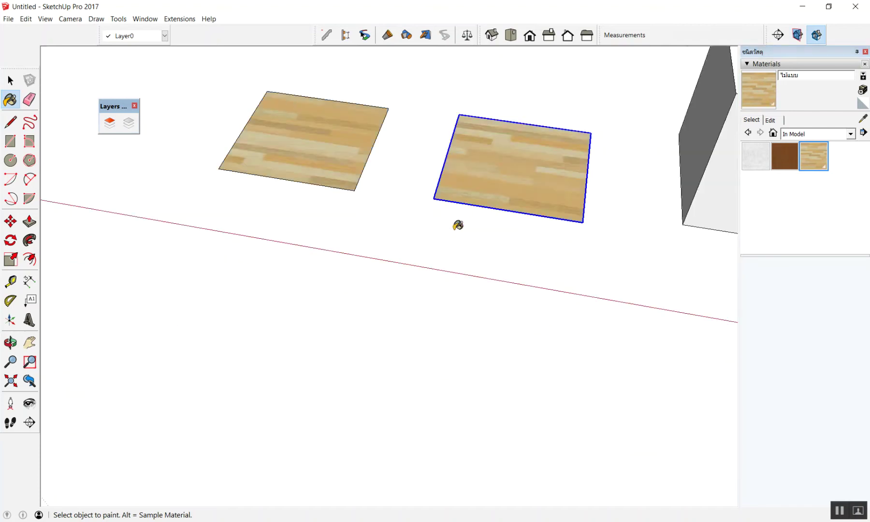
# Select the left, then the right wood square to check them
pyautogui.press('space')
pyautogui.click(351, 150)
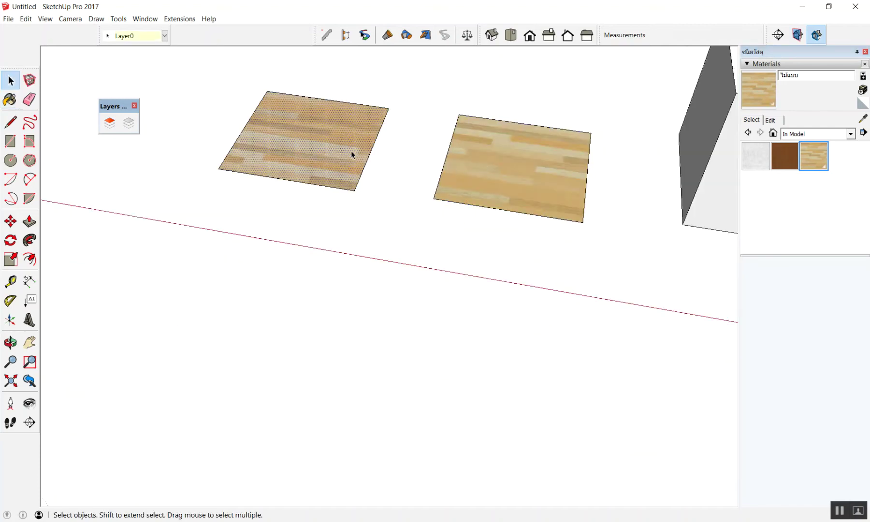
pyautogui.scroll(2, 343, 136)
pyautogui.scroll(-1, 377, 145)
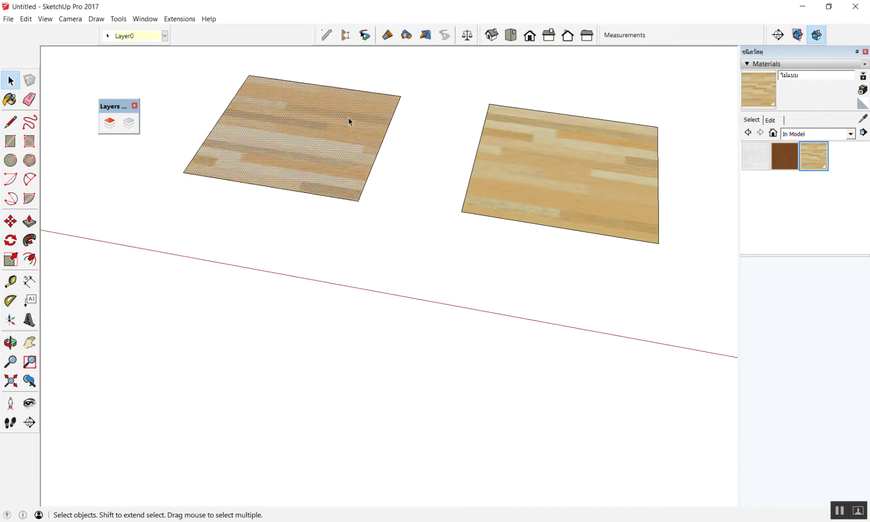
pyautogui.click(525, 142)
pyautogui.scroll(1, 688, 124)
pyautogui.scroll(1, 694, 122)
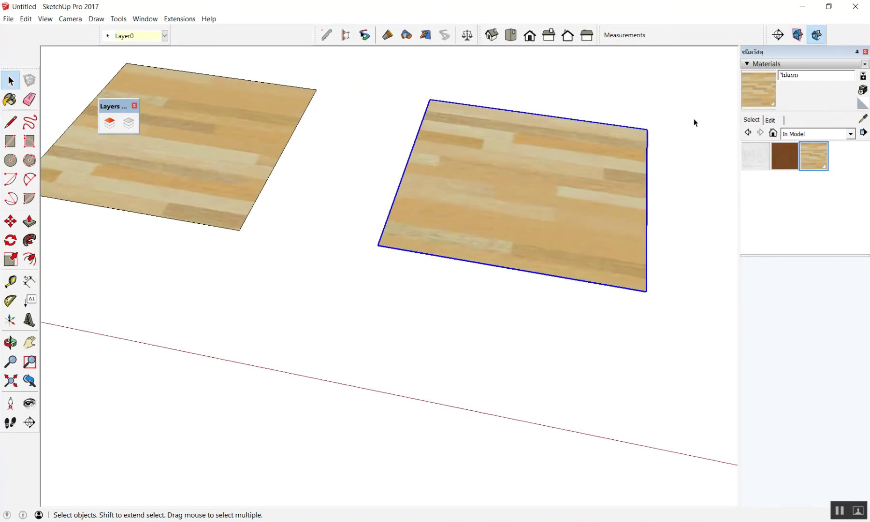
pyautogui.scroll(-1, 668, 126)
pyautogui.scroll(-1, 411, 198)
pyautogui.scroll(-1, 290, 184)
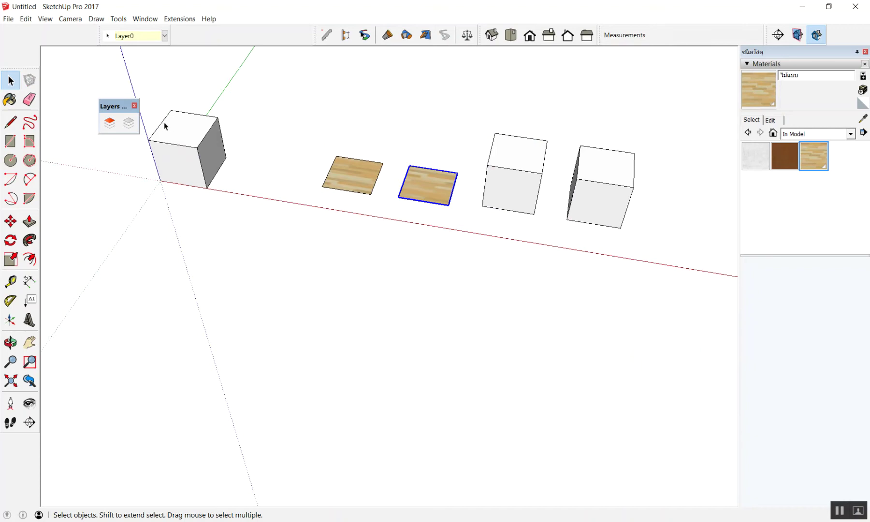
# Move PB Quantifier aside and select the left wood square group: 1.000 m², cost 764.50
pyautogui.moveTo(225, 89); pyautogui.dragTo(587, 70)
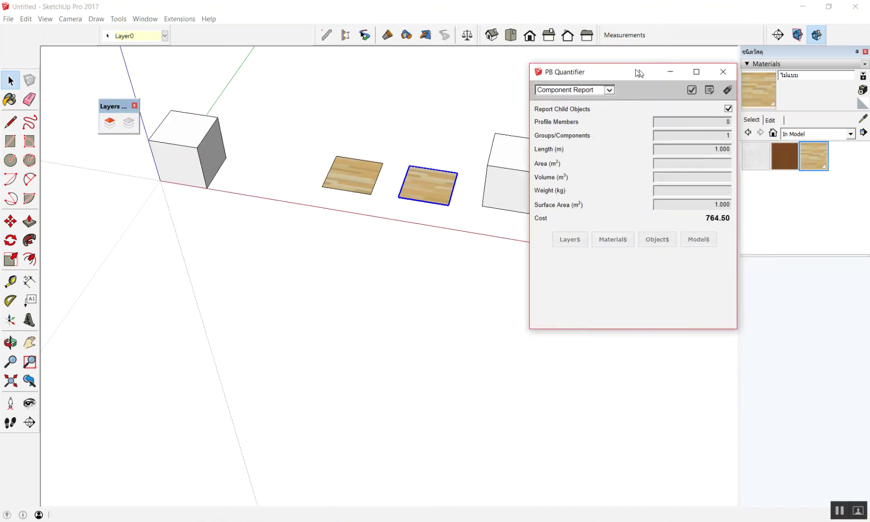
pyautogui.click(357, 173)
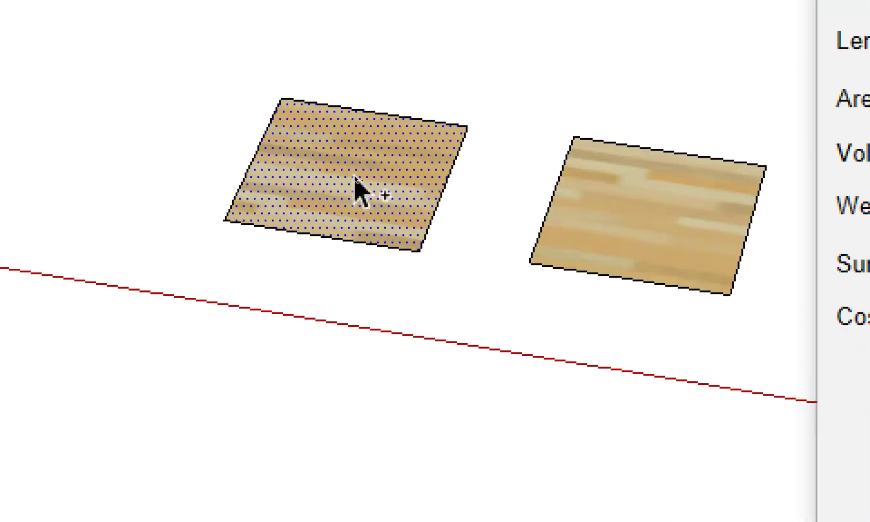
pyautogui.scroll(2, 348, 167)
pyautogui.scroll(2, 372, 178)
pyautogui.scroll(-2, 366, 177)
pyautogui.scroll(-3, 366, 180)
pyautogui.scroll(2, 274, 169)
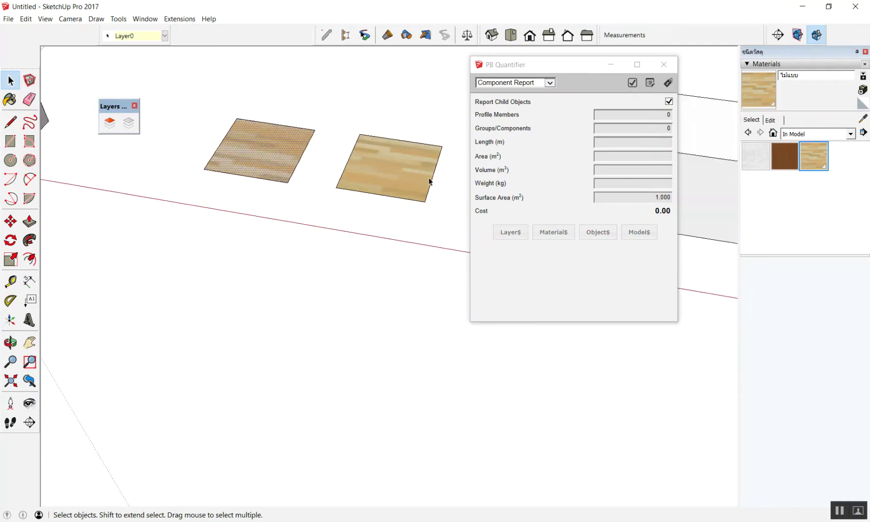
pyautogui.scroll(3, 386, 152)
pyautogui.click(370, 165)
pyautogui.scroll(-3, 369, 162)
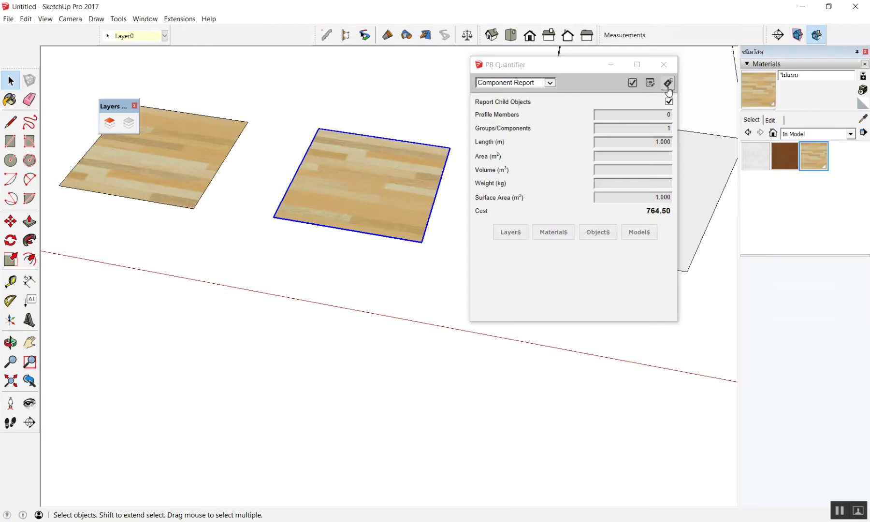
# View the square group's 764.50 cost breakdown (480, 144, 7.50, 133) in PB Cost Inspector
pyautogui.click(668, 85)
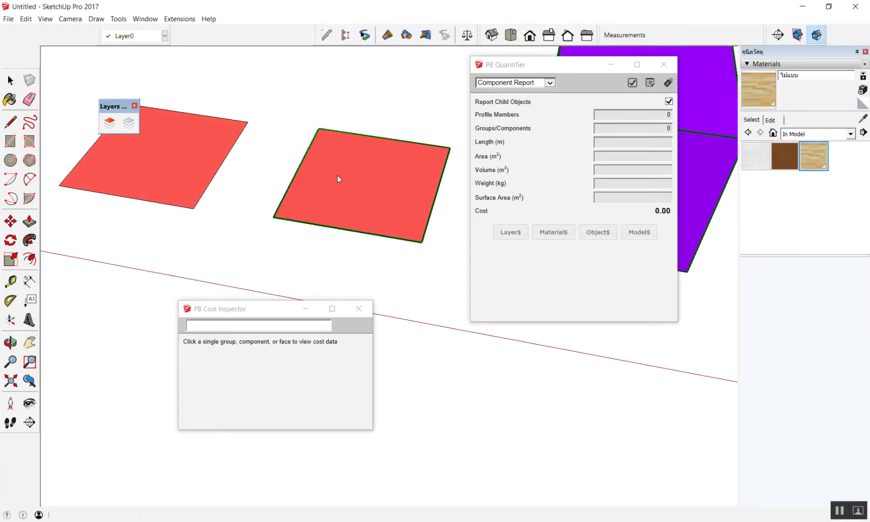
pyautogui.click(338, 175)
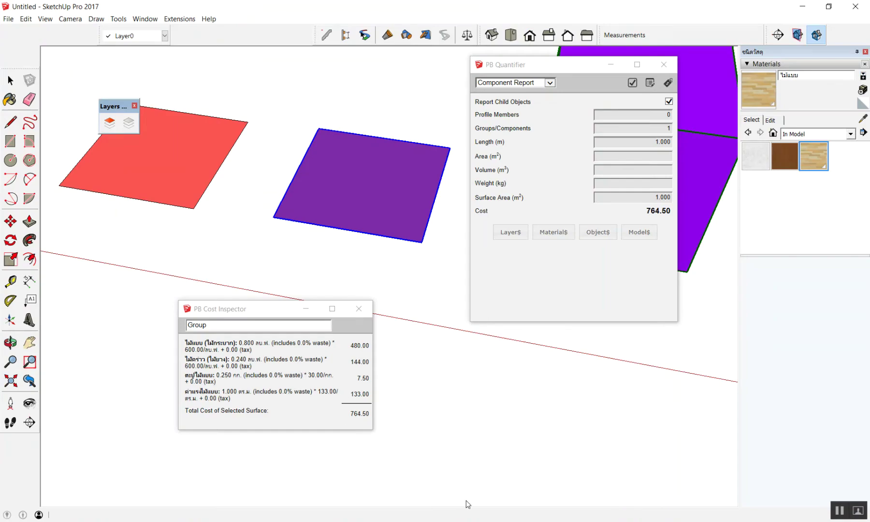
pyautogui.click(470, 504)
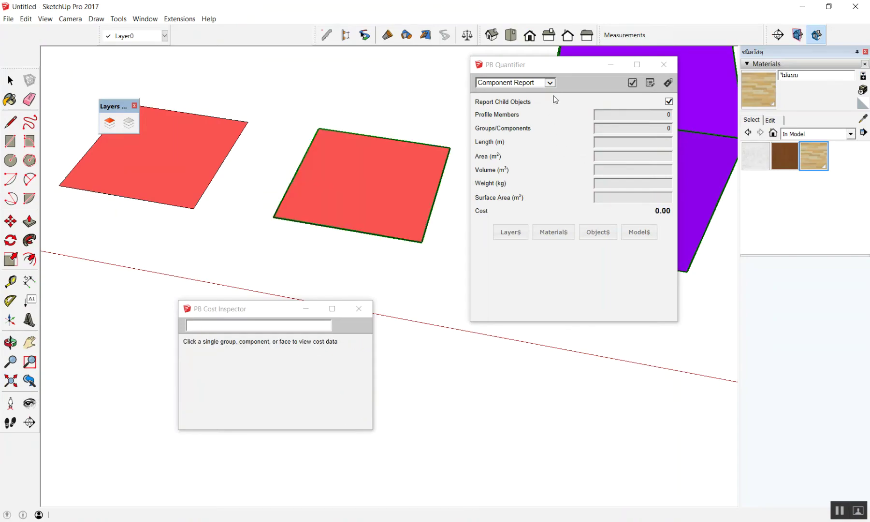
# Close PB Quantifier and exit PB Cost Inspector so normal colours return
pyautogui.moveTo(568, 60); pyautogui.dragTo(322, 72)
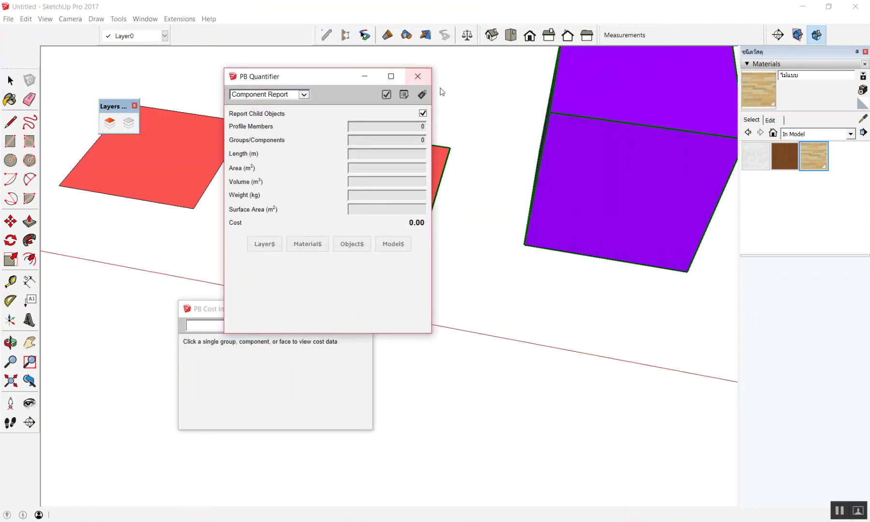
pyautogui.click(424, 78)
pyautogui.scroll(-5, 376, 195)
pyautogui.scroll(-3, 491, 204)
pyautogui.click(491, 204)
pyautogui.click(472, 256)
pyautogui.press('space')
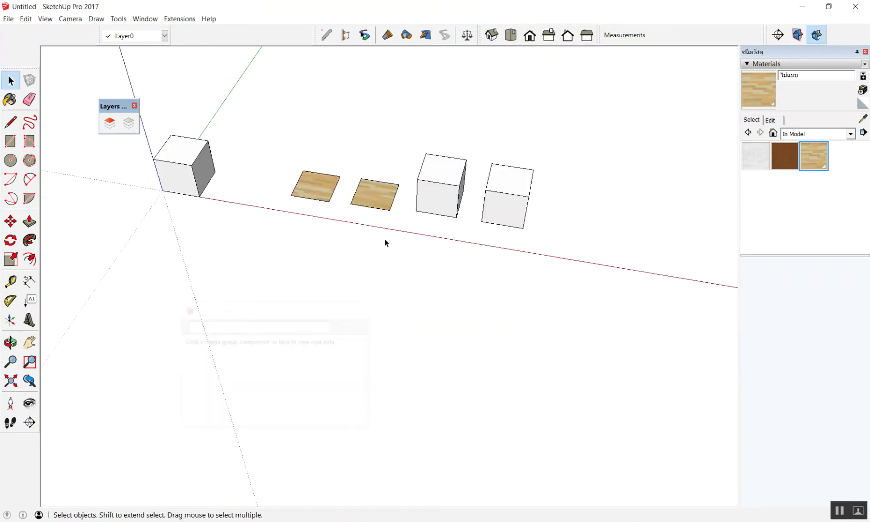
pyautogui.scroll(2, 436, 264)
pyautogui.scroll(-2, 412, 245)
pyautogui.scroll(1, 405, 241)
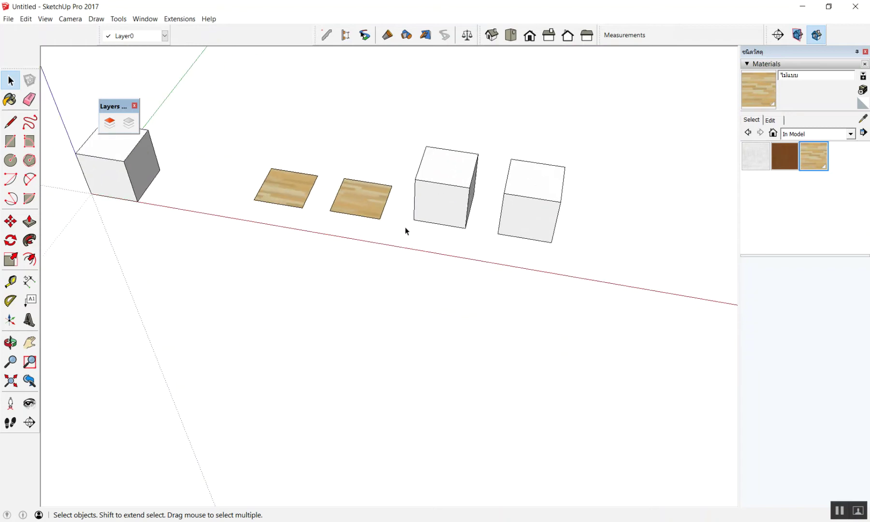
pyautogui.scroll(2, 406, 241)
pyautogui.scroll(1, 447, 181)
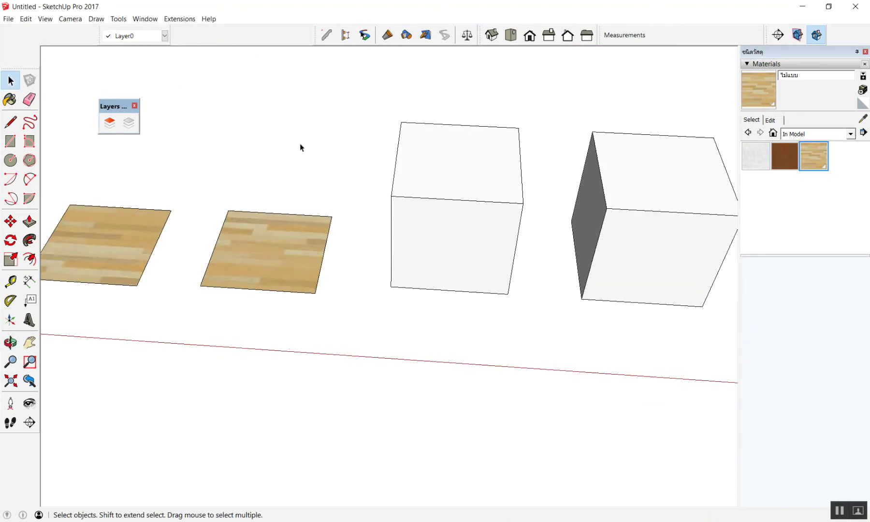
# Orbit and zoom to a closer, higher view of the two cubes
pyautogui.moveTo(301, 141)
pyautogui.mouseDown(button='middle')
pyautogui.moveTo(334, 233)
pyautogui.moveTo(414, 184)
pyautogui.moveTo(588, 233)
pyautogui.moveTo(385, 171)
pyautogui.moveTo(449, 173)
pyautogui.moveTo(458, 38)
pyautogui.moveTo(470, 202)
pyautogui.moveTo(299, 184)
pyautogui.moveTo(473, 178)
pyautogui.moveTo(350, 229)
pyautogui.mouseUp(button='middle')
pyautogui.click(344, 191)
pyautogui.scroll(-5, 299, 184)
pyautogui.click(411, 245)
pyautogui.moveTo(474, 228)
pyautogui.mouseDown(button='middle')
pyautogui.moveTo(501, 123)
pyautogui.moveTo(249, 288)
pyautogui.moveTo(336, 270)
pyautogui.moveTo(435, 227)
pyautogui.moveTo(529, 212)
pyautogui.moveTo(231, 288)
pyautogui.moveTo(455, 204)
pyautogui.mouseUp(button='middle')
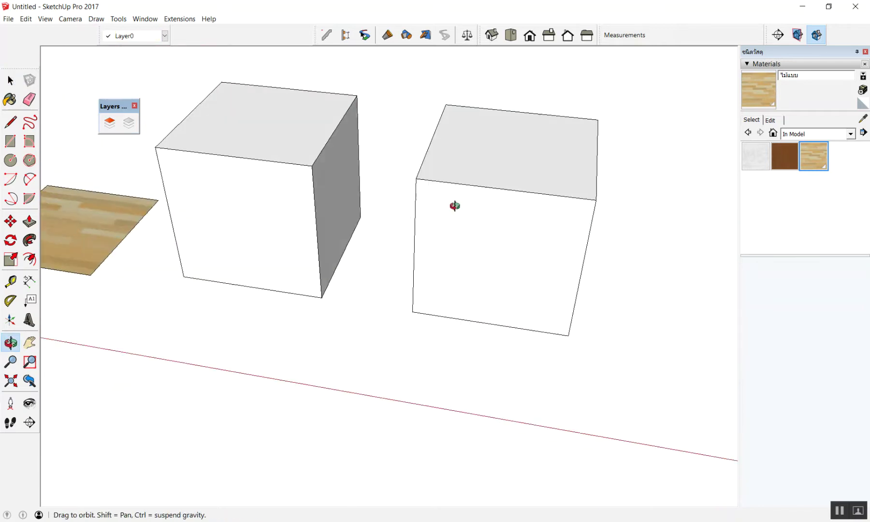
pyautogui.scroll(3, 554, 190)
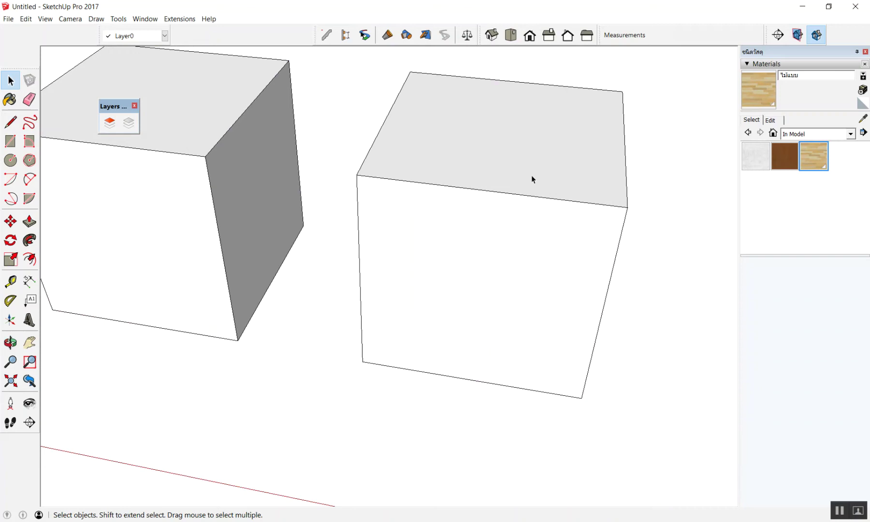
pyautogui.scroll(-3, 608, 152)
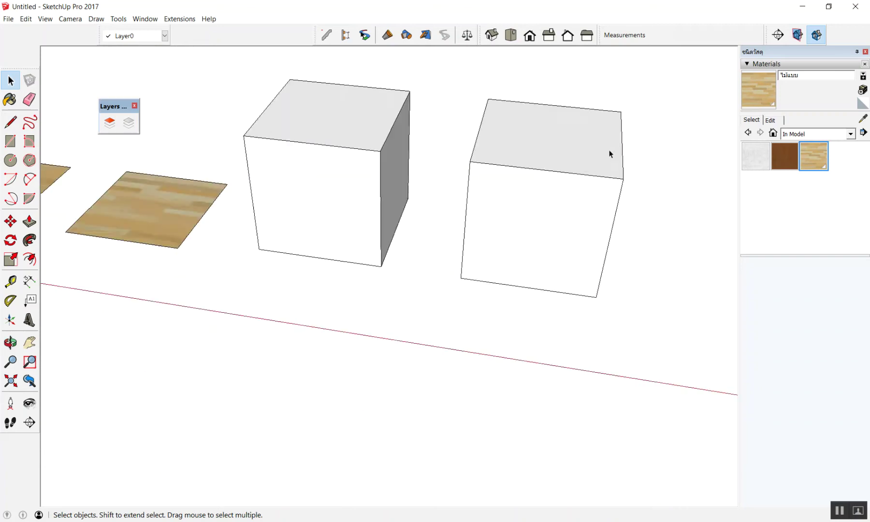
pyautogui.scroll(-2, 613, 135)
pyautogui.scroll(-2, 613, 135)
pyautogui.scroll(1, 708, 131)
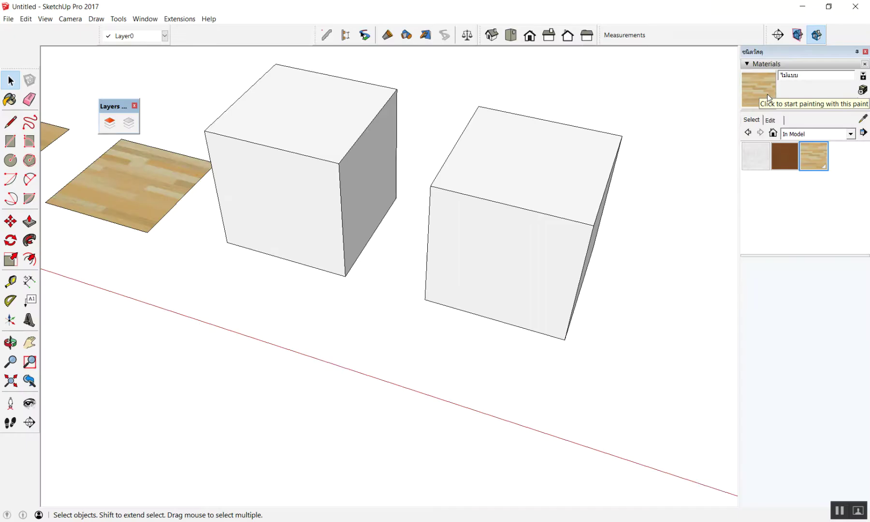
# Try painting the right cube with wood, undo it, and view both boxes from above
pyautogui.click(768, 97)
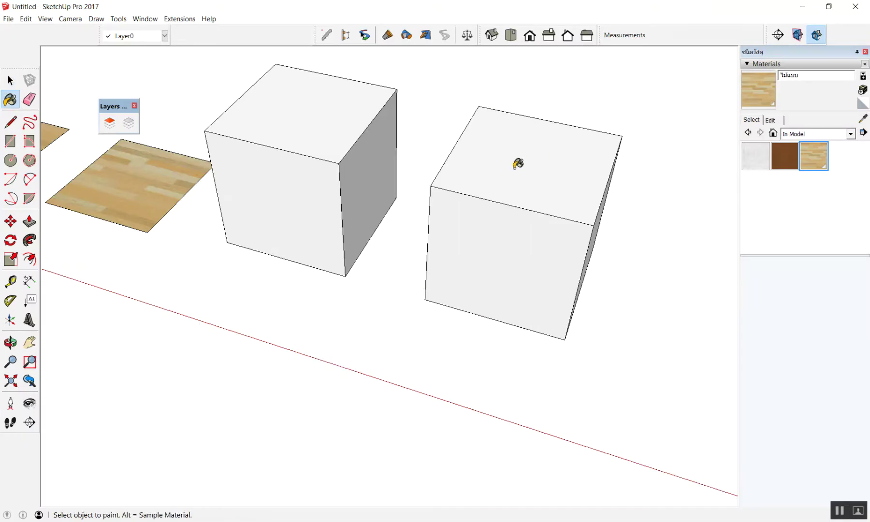
pyautogui.click(518, 163)
pyautogui.moveTo(508, 197); pyautogui.dragTo(755, 75, button='middle')
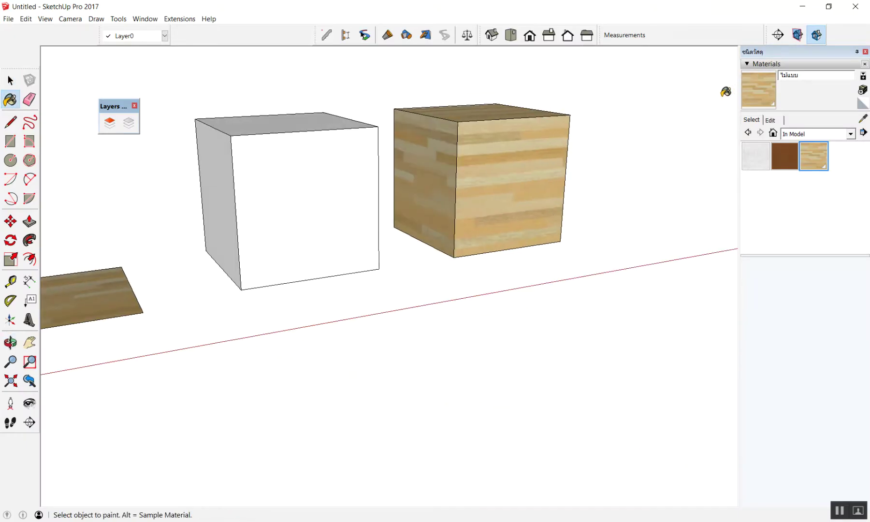
pyautogui.hotkey('ctrl', 'z')
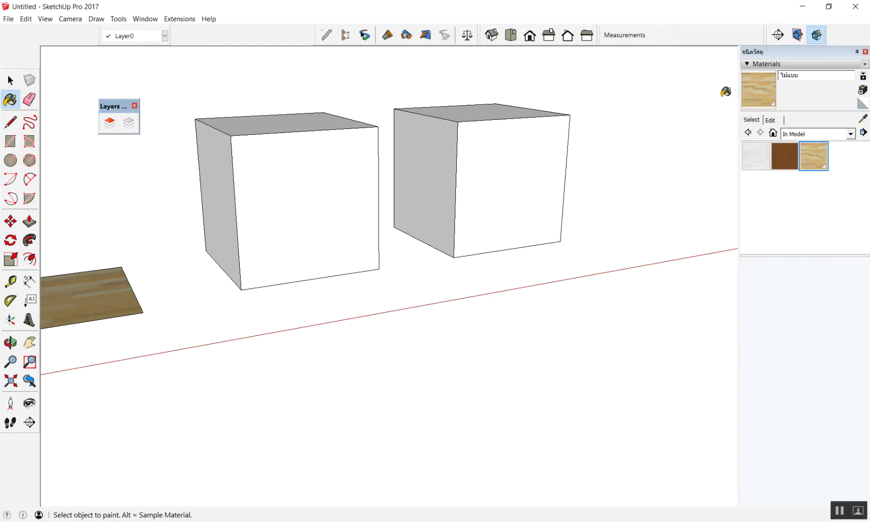
pyautogui.press('space')
pyautogui.scroll(3, 717, 43)
pyautogui.moveTo(605, 68)
pyautogui.mouseDown(button='middle')
pyautogui.moveTo(516, 164)
pyautogui.moveTo(373, 61)
pyautogui.moveTo(553, 115)
pyautogui.mouseUp(button='middle')
# Paint the right box's side faces with ไม้แบบ wood and orbit to inspect them
pyautogui.click(515, 141)
pyautogui.press('b')
pyautogui.click(525, 202)
pyautogui.moveTo(525, 202)
pyautogui.mouseDown(button='middle')
pyautogui.moveTo(274, 186)
pyautogui.moveTo(526, 267)
pyautogui.moveTo(258, 224)
pyautogui.moveTo(235, 135)
pyautogui.mouseUp(button='middle')
pyautogui.click(525, 267)
pyautogui.click(258, 223)
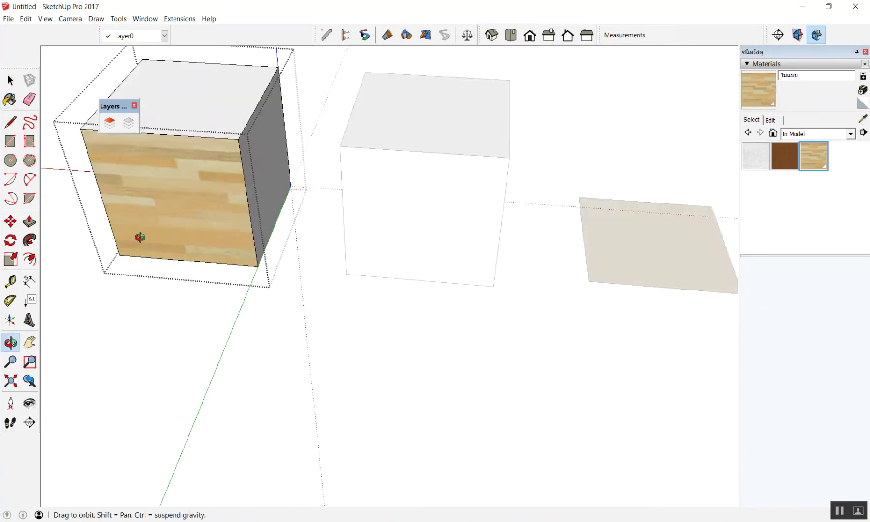
pyautogui.click(235, 136)
pyautogui.press('space')
pyautogui.moveTo(282, 175)
pyautogui.mouseDown(button='middle')
pyautogui.moveTo(276, 308)
pyautogui.moveTo(744, 247)
pyautogui.moveTo(503, 297)
pyautogui.moveTo(640, 180)
pyautogui.moveTo(693, 272)
pyautogui.moveTo(504, 168)
pyautogui.moveTo(602, 102)
pyautogui.moveTo(566, 191)
pyautogui.mouseUp(button='middle')
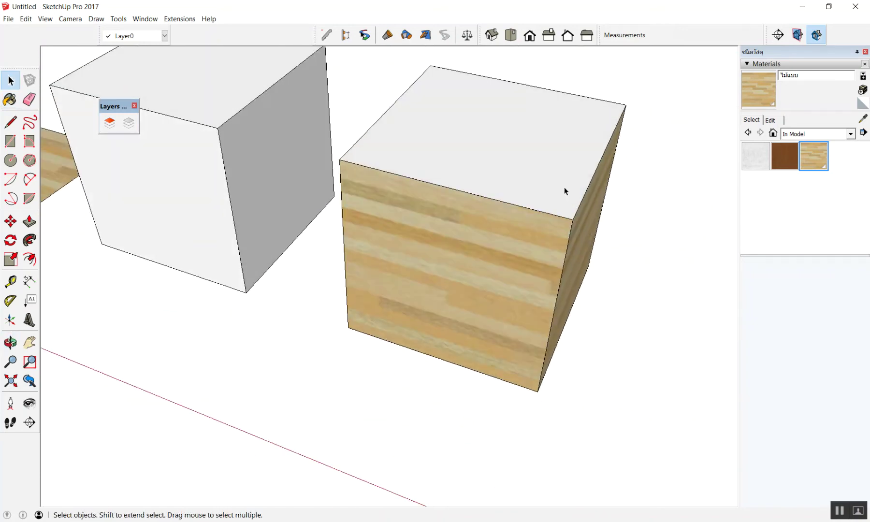
# Select the white box and orbit and zoom to see all the test pieces
pyautogui.scroll(-3, 564, 186)
pyautogui.scroll(-3, 500, 226)
pyautogui.scroll(-2, 494, 237)
pyautogui.scroll(2, 494, 236)
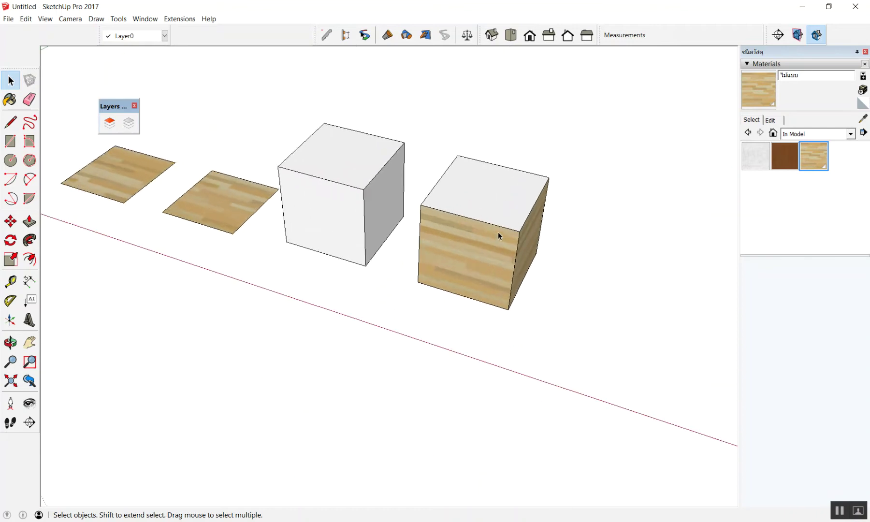
pyautogui.click(337, 186)
pyautogui.scroll(2, 514, 233)
pyautogui.scroll(3, 511, 215)
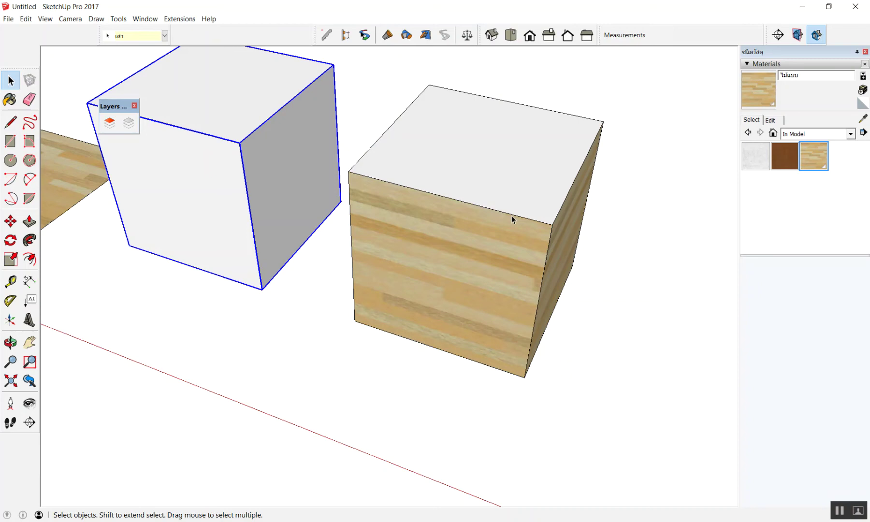
pyautogui.scroll(-3, 513, 215)
pyautogui.scroll(-2, 570, 186)
pyautogui.moveTo(343, 149); pyautogui.dragTo(273, 165, button='middle')
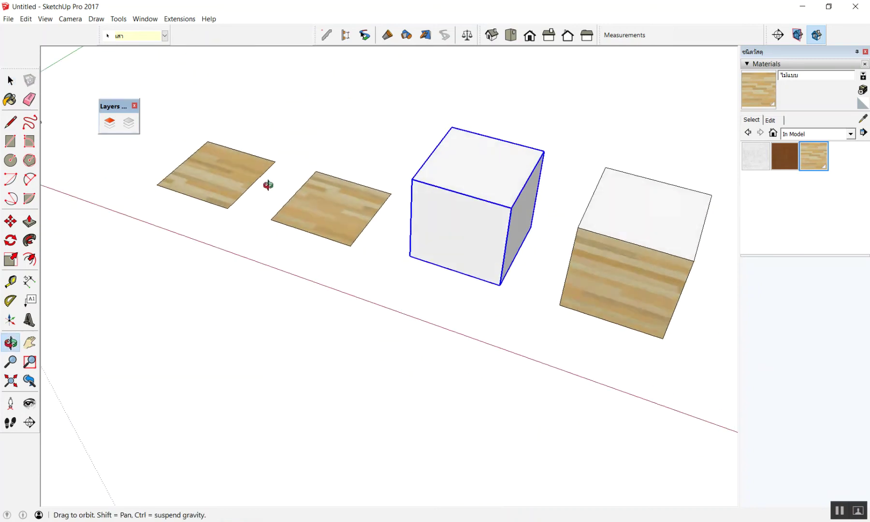
pyautogui.scroll(2, 333, 211)
pyautogui.scroll(2, 337, 202)
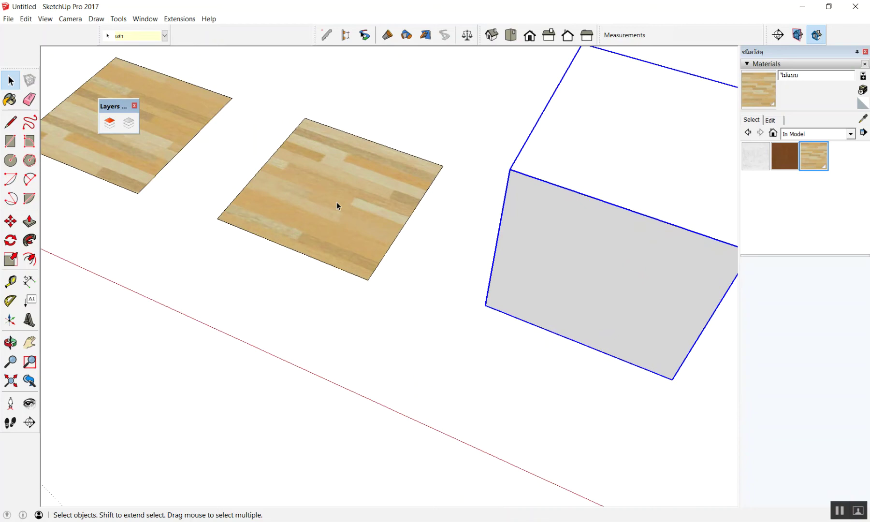
pyautogui.scroll(-4, 514, 241)
pyautogui.scroll(3, 235, 127)
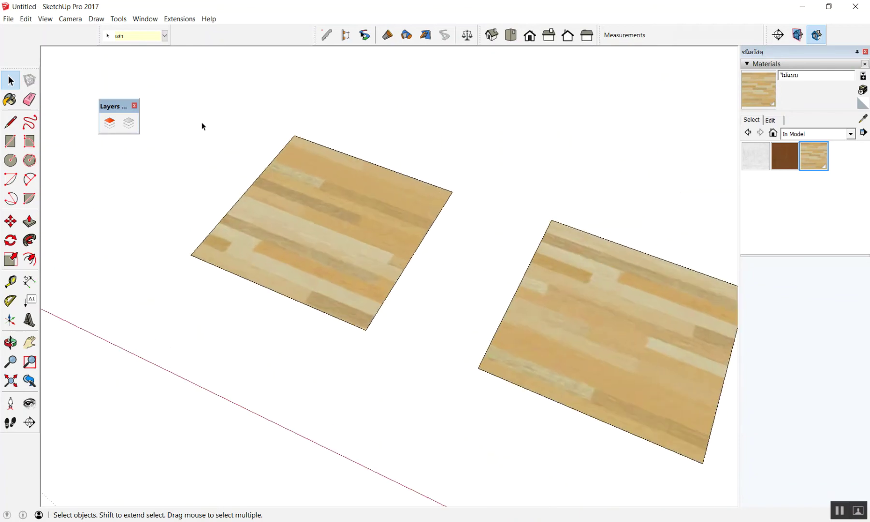
# Make the left wood plane a group and open its PB Quantifier report
pyautogui.moveTo(169, 102); pyautogui.dragTo(435, 329)
pyautogui.rightClick(331, 183)
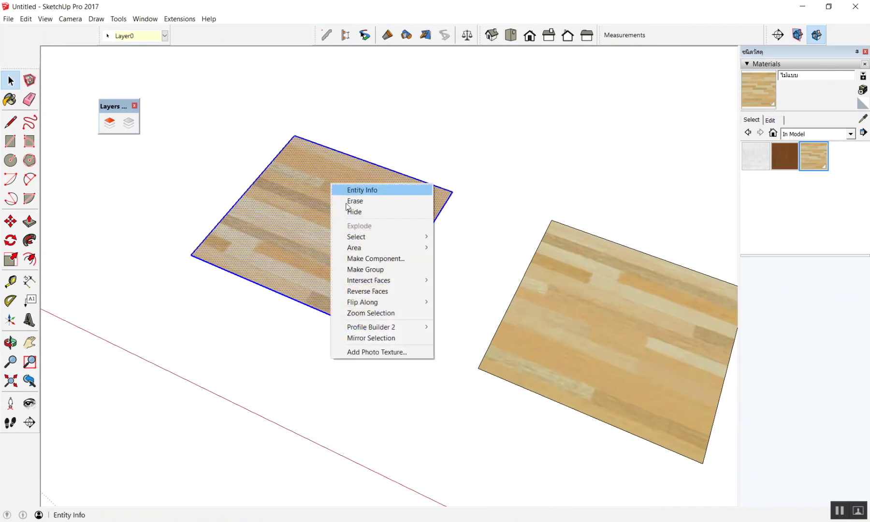
pyautogui.click(370, 269)
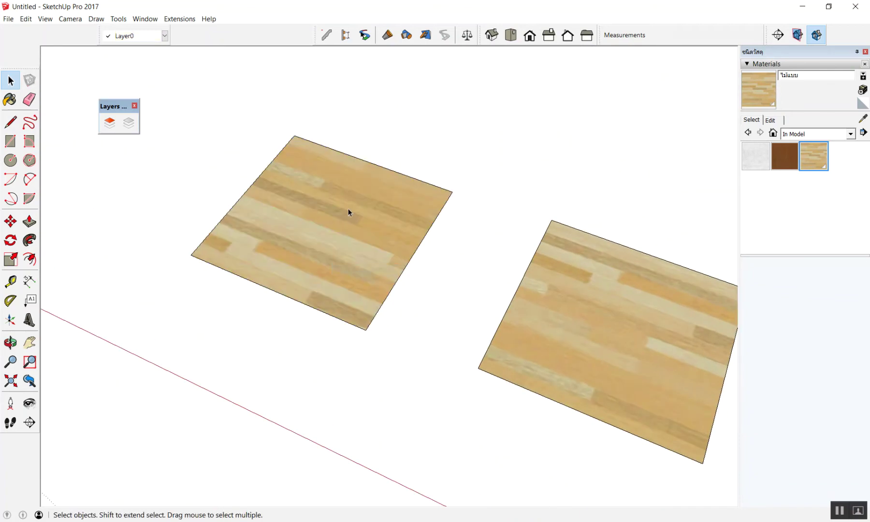
pyautogui.click(467, 35)
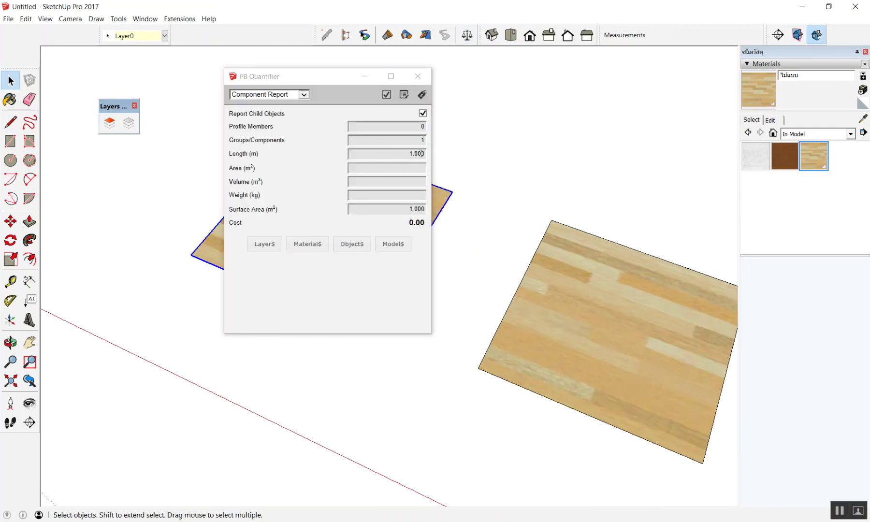
# Show the white cube's 2,690.00 cost: concrete 2,200.00 plus labour 490.00 in PB Cost Inspector
pyautogui.click(417, 77)
pyautogui.scroll(-4, 327, 185)
pyautogui.scroll(-2, 249, 148)
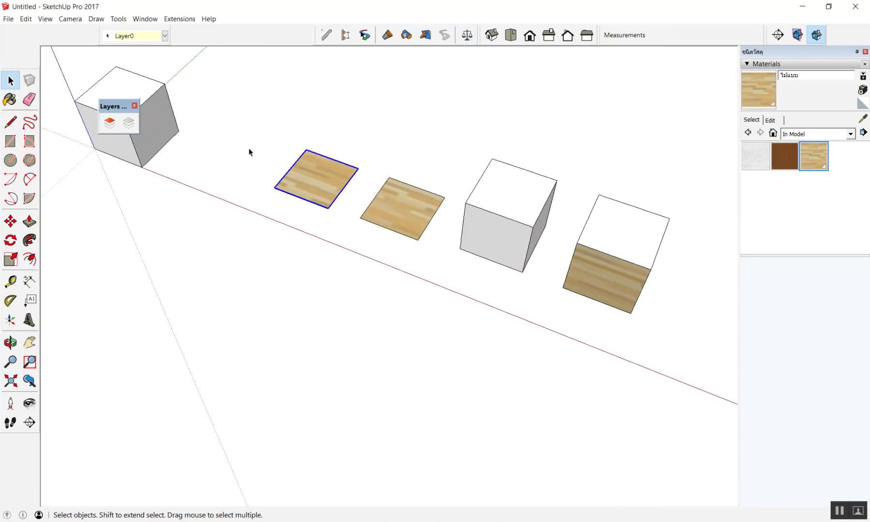
pyautogui.scroll(3, 466, 243)
pyautogui.scroll(2, 454, 220)
pyautogui.scroll(-1, 473, 199)
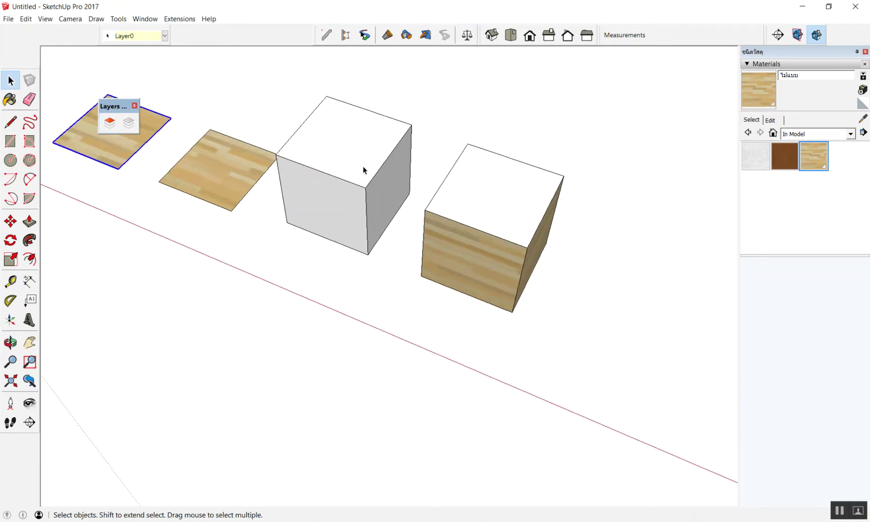
pyautogui.scroll(2, 316, 167)
pyautogui.click(313, 179)
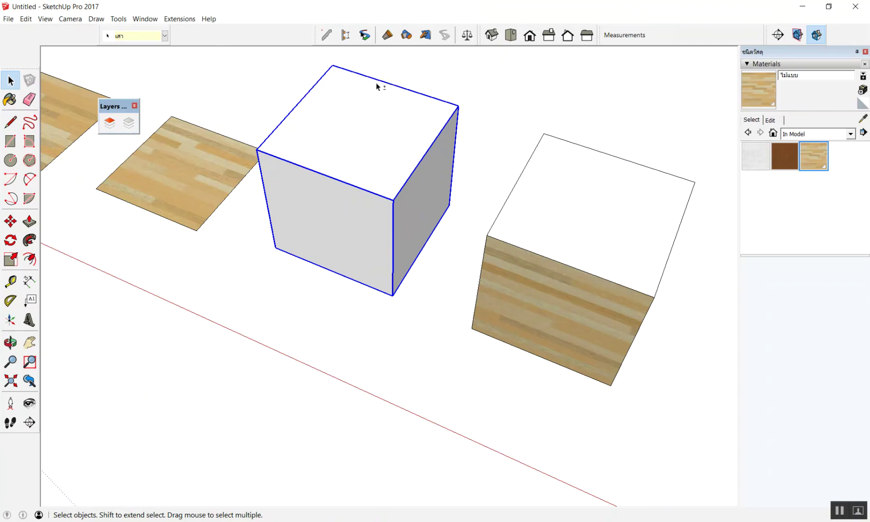
pyautogui.moveTo(317, 79)
pyautogui.mouseDown()
pyautogui.moveTo(661, 81)
pyautogui.moveTo(131, 93)
pyautogui.mouseUp()
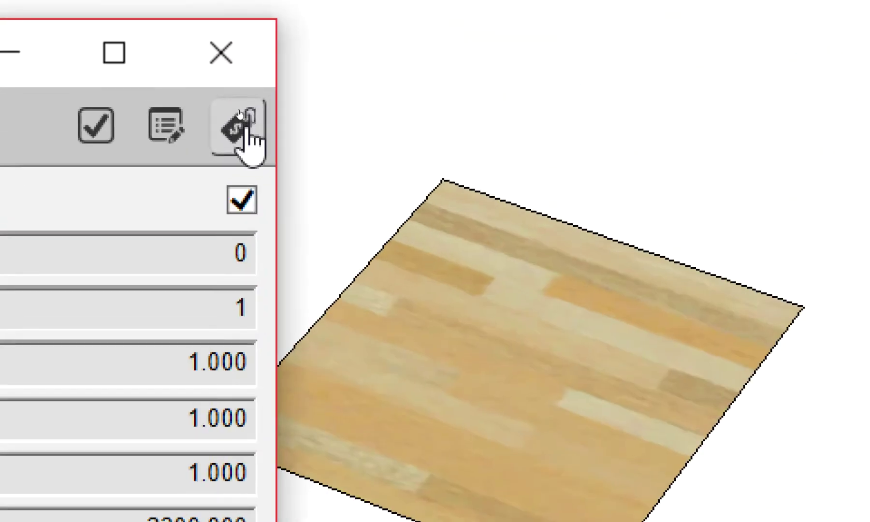
pyautogui.click(244, 113)
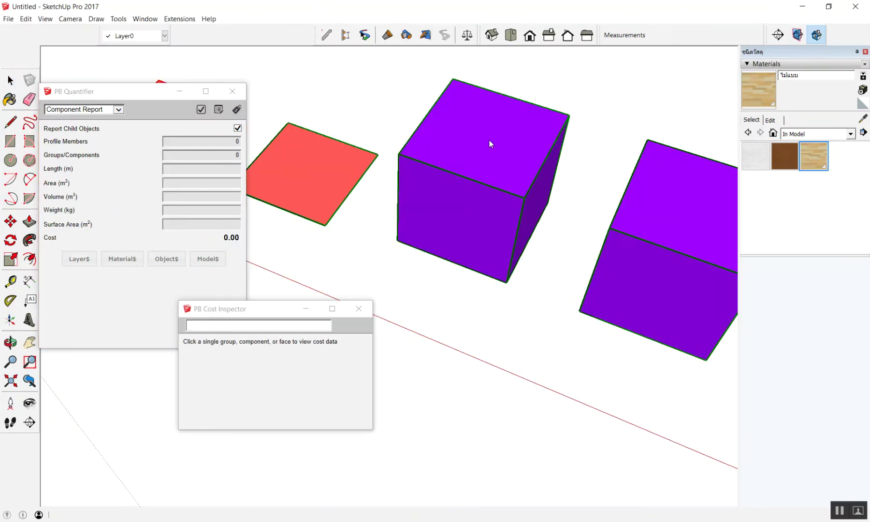
pyautogui.click(489, 144)
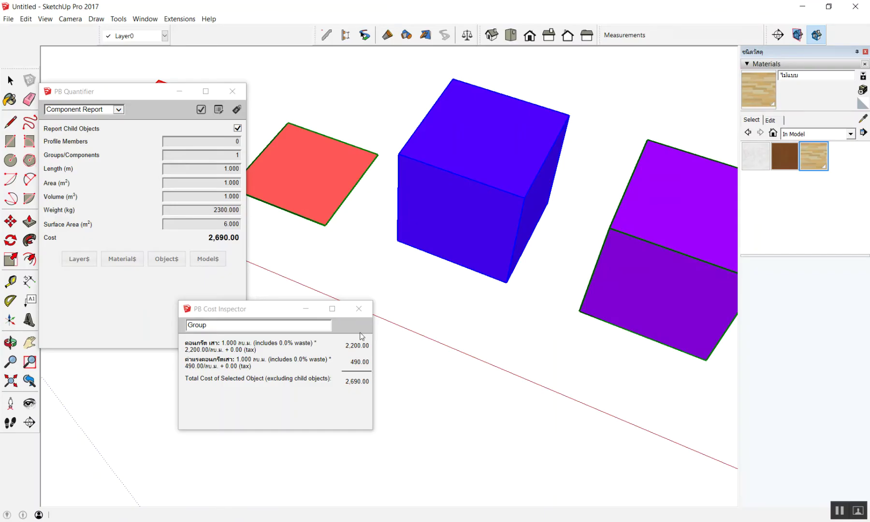
# Select the right cube and enlarge PB Cost Inspector to reveal its 5,748.00 total
pyautogui.click(431, 302)
pyautogui.scroll(-3, 361, 210)
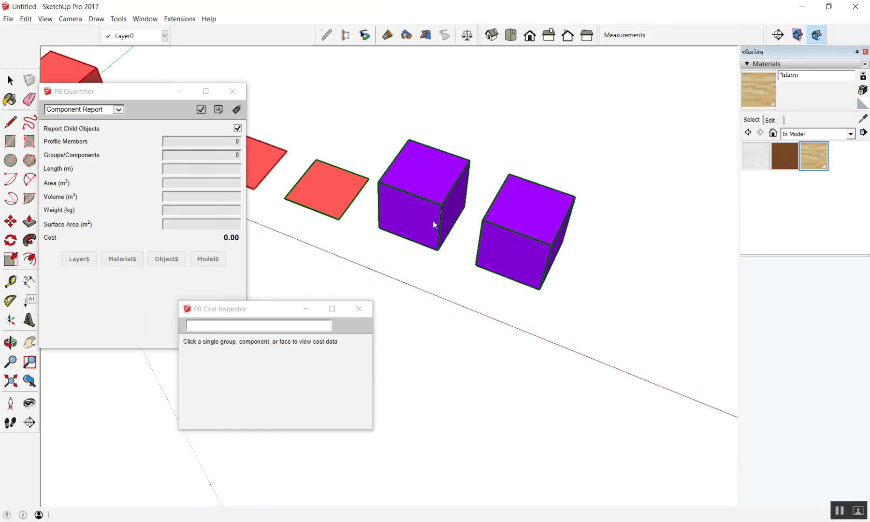
pyautogui.scroll(2, 515, 221)
pyautogui.click(520, 217)
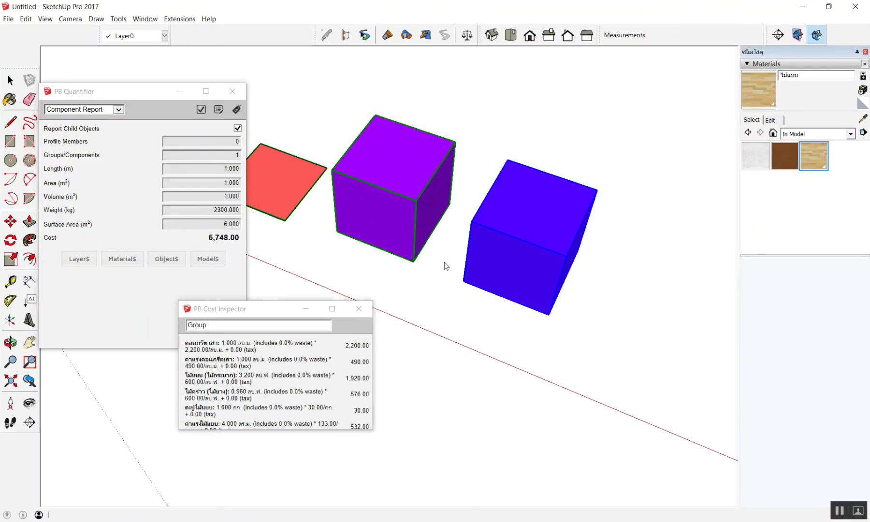
pyautogui.click(373, 428)
pyautogui.moveTo(376, 432); pyautogui.dragTo(364, 499)
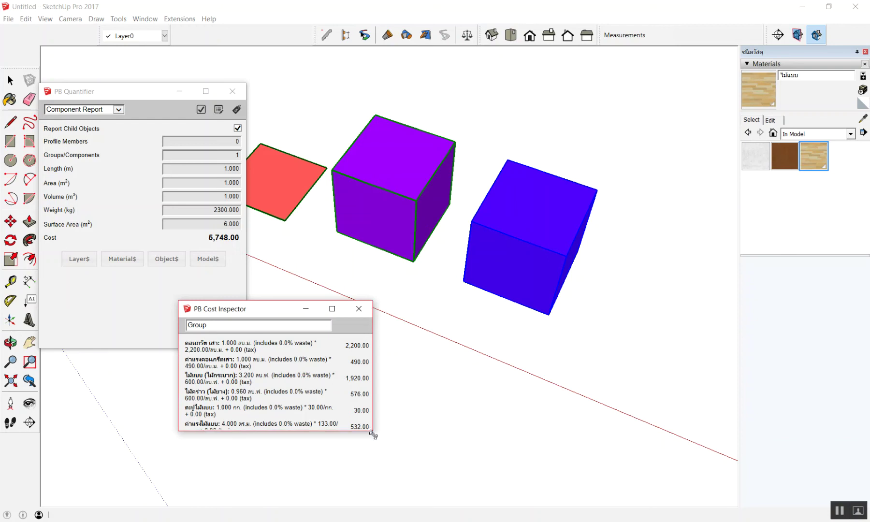
pyautogui.moveTo(266, 315); pyautogui.dragTo(296, 184)
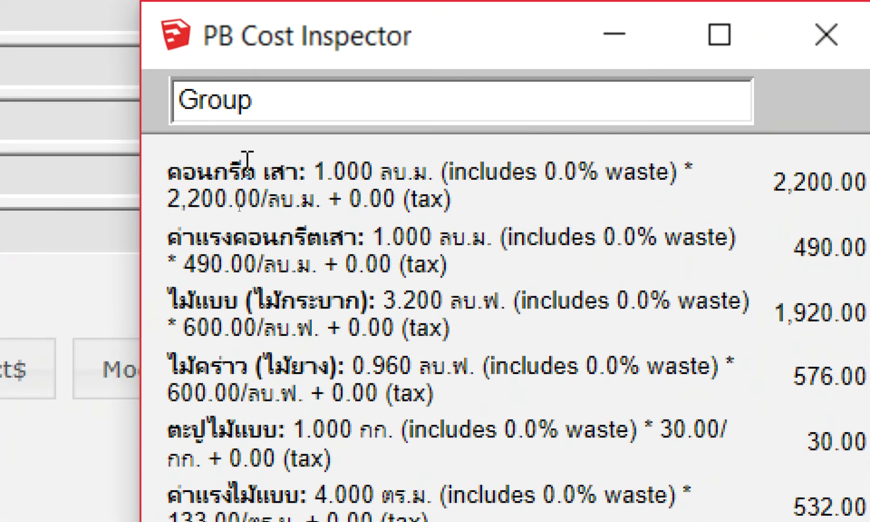
# Highlight entries in the cost list, including the third line's wood type, then close PB Cost Inspector
pyautogui.doubleClick(247, 167)
pyautogui.moveTo(279, 237); pyautogui.dragTo(247, 265)
pyautogui.moveTo(247, 300); pyautogui.dragTo(344, 316)
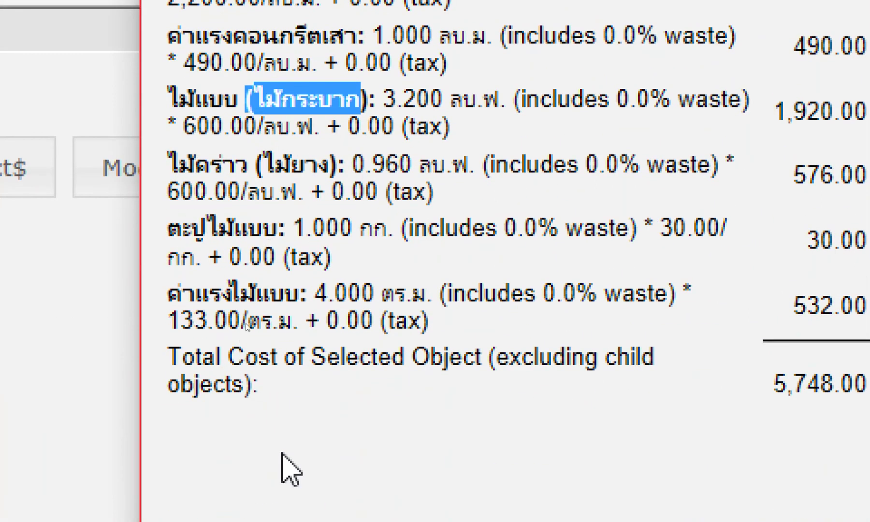
pyautogui.click(406, 99)
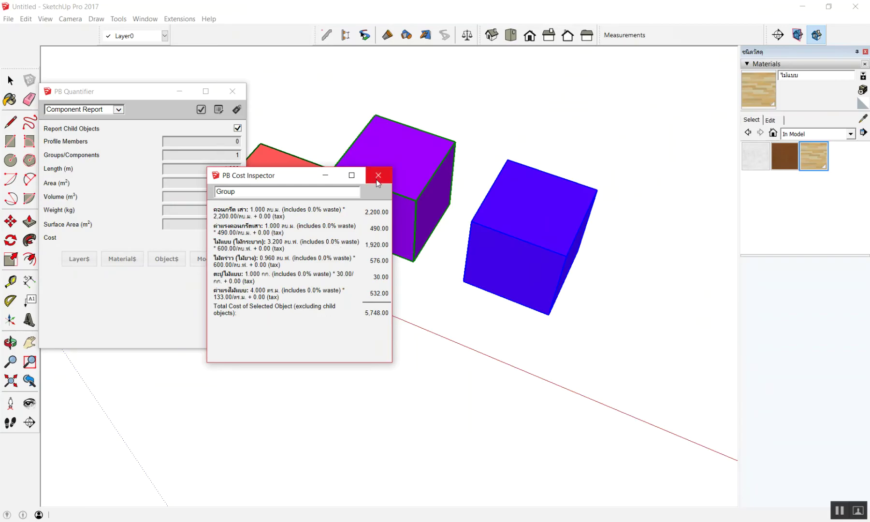
pyautogui.click(377, 179)
# Compare costs of the wood cube, white cube and a wood plane (764.50) in PB Quantifier
pyautogui.click(380, 326)
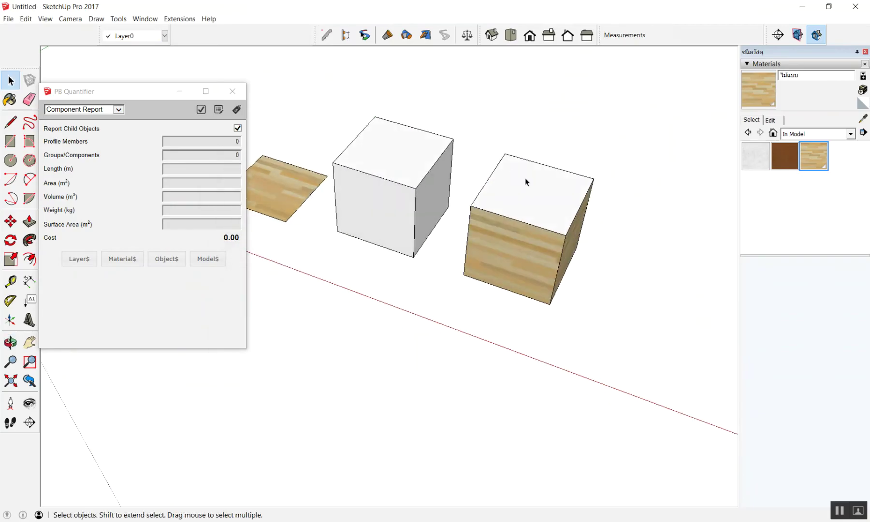
pyautogui.scroll(3, 532, 203)
pyautogui.click(539, 223)
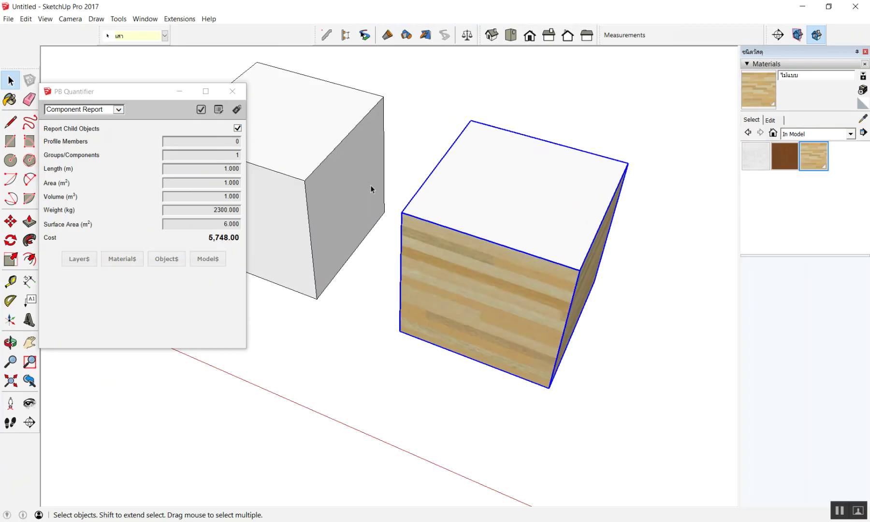
pyautogui.click(299, 163)
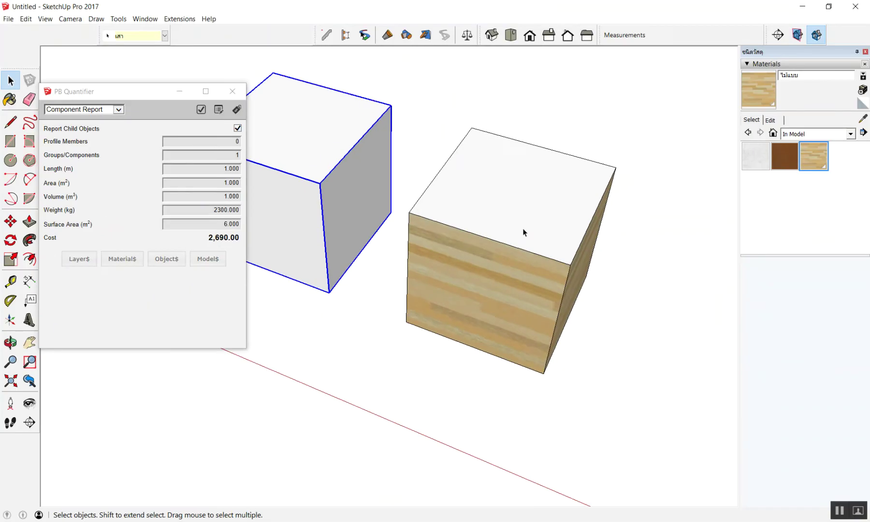
pyautogui.scroll(-4, 523, 230)
pyautogui.scroll(5, 357, 211)
pyautogui.click(357, 211)
pyautogui.scroll(3, 348, 225)
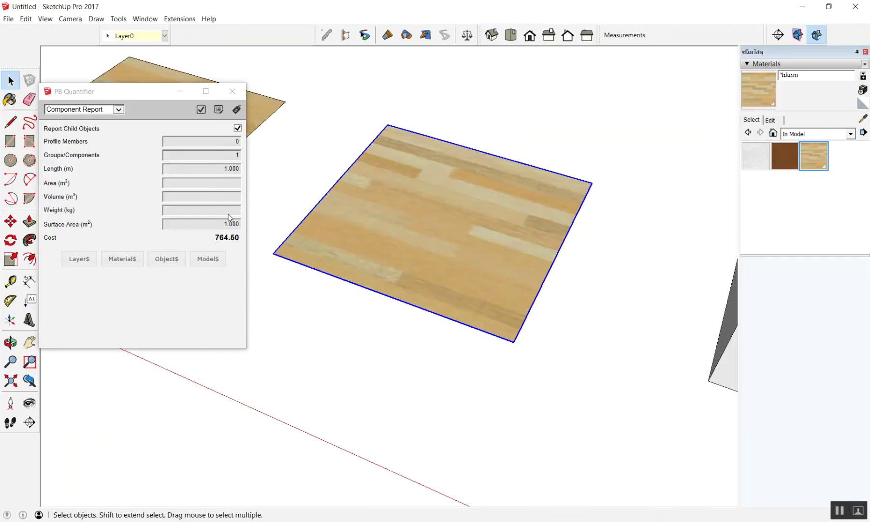
pyautogui.scroll(-3, 291, 231)
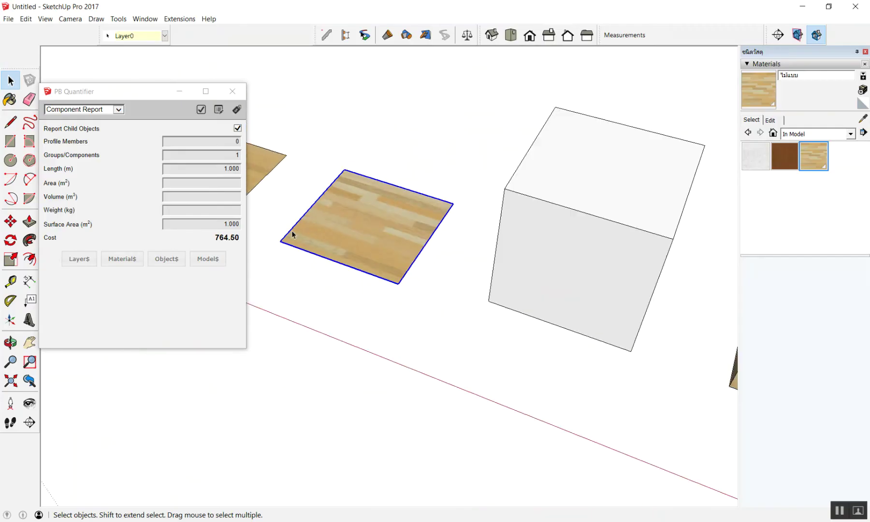
pyautogui.scroll(-2, 297, 229)
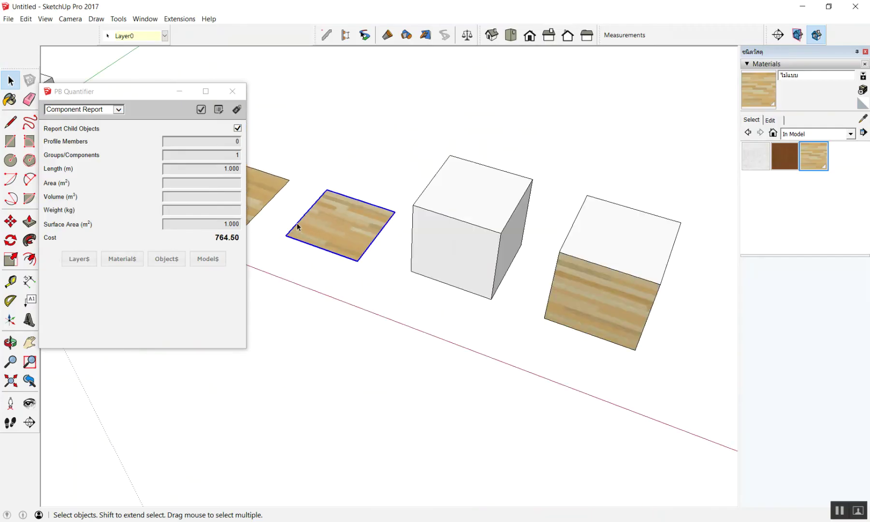